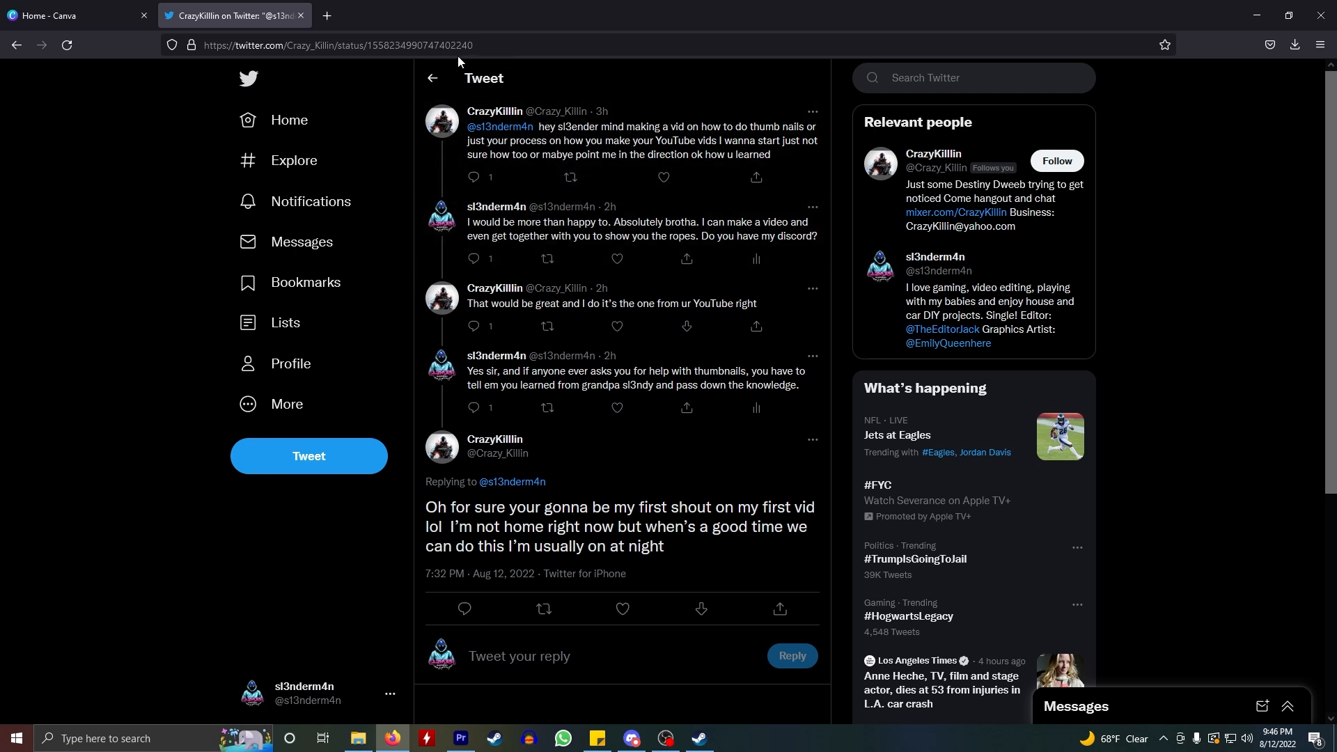
- Close the Twitter conversation and go to the top of the Canva home page
{"action": "left_click", "coordinate": [302, 15]}
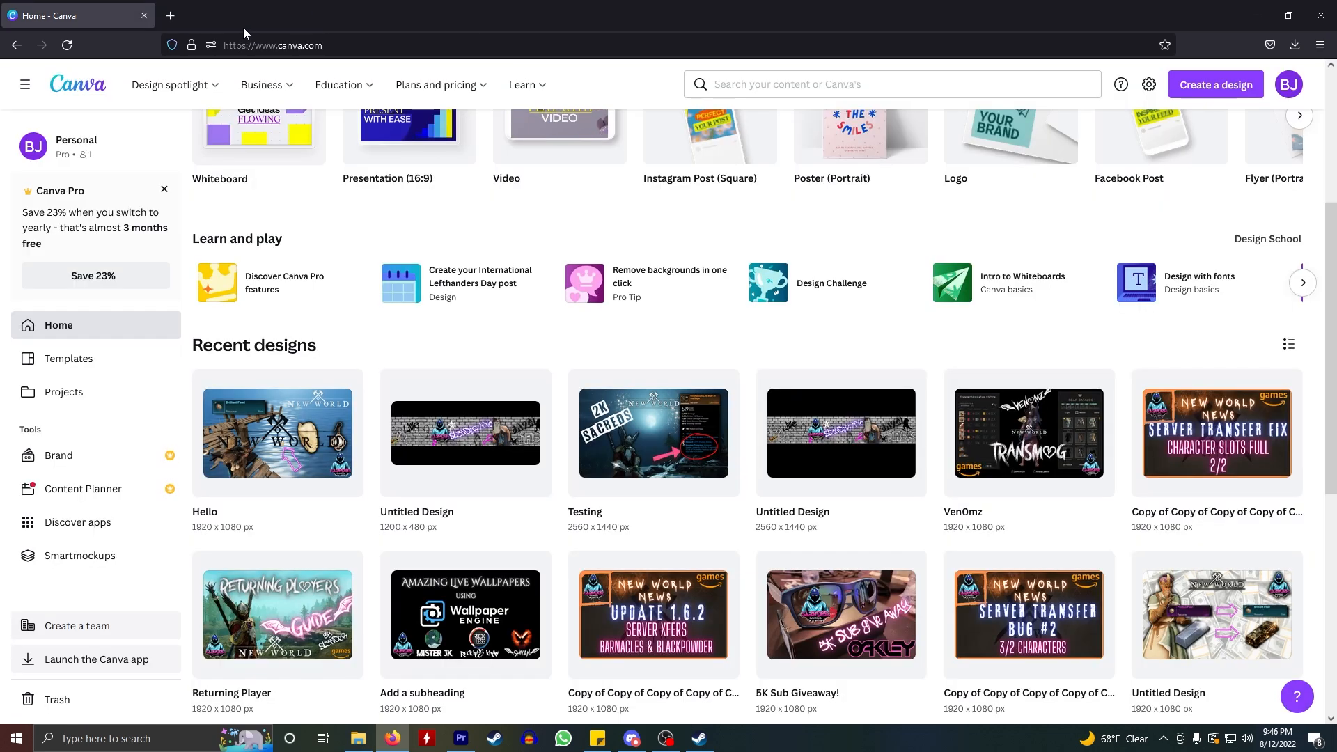
{"action": "scroll", "coordinate": [293, 125], "scroll_direction": "up", "scroll_amount": 4}
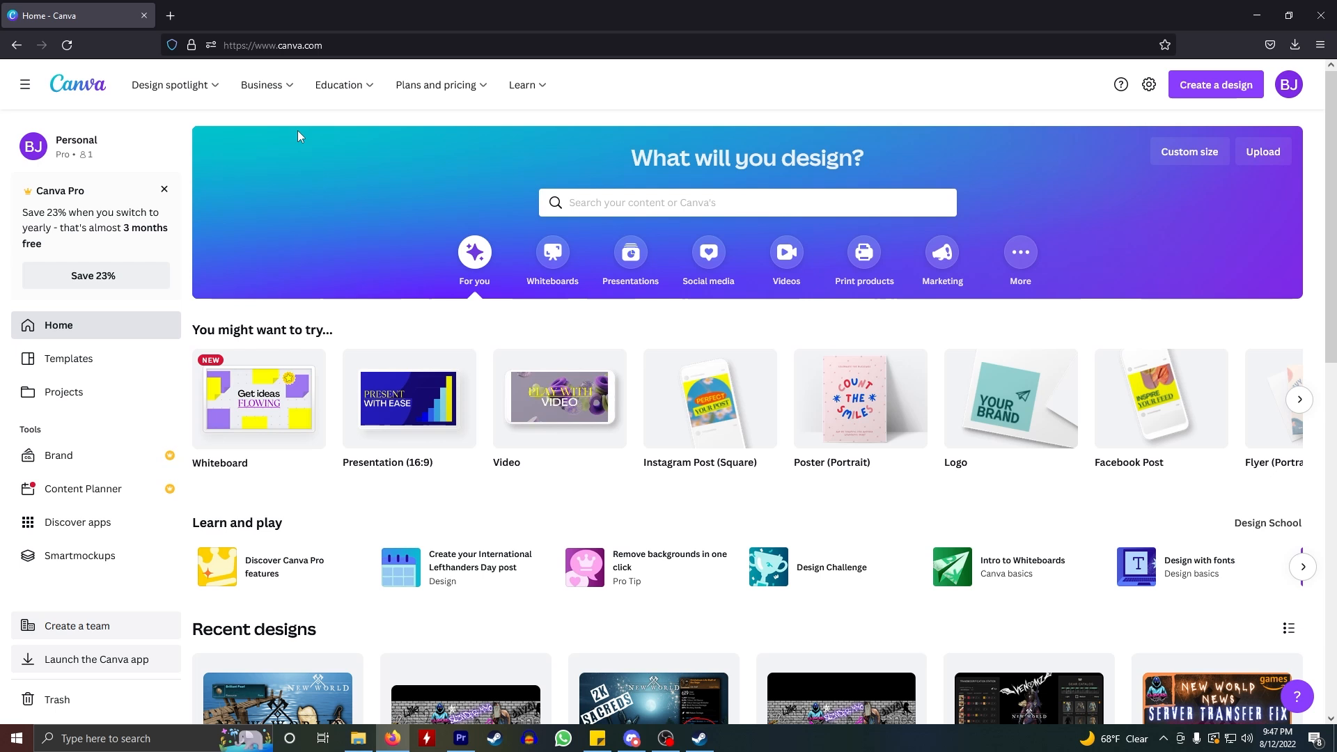
- Search Google for "light shot" in a new tab, view the Lightshot screenshot tool's official site, and close it
{"action": "left_click", "coordinate": [170, 16]}
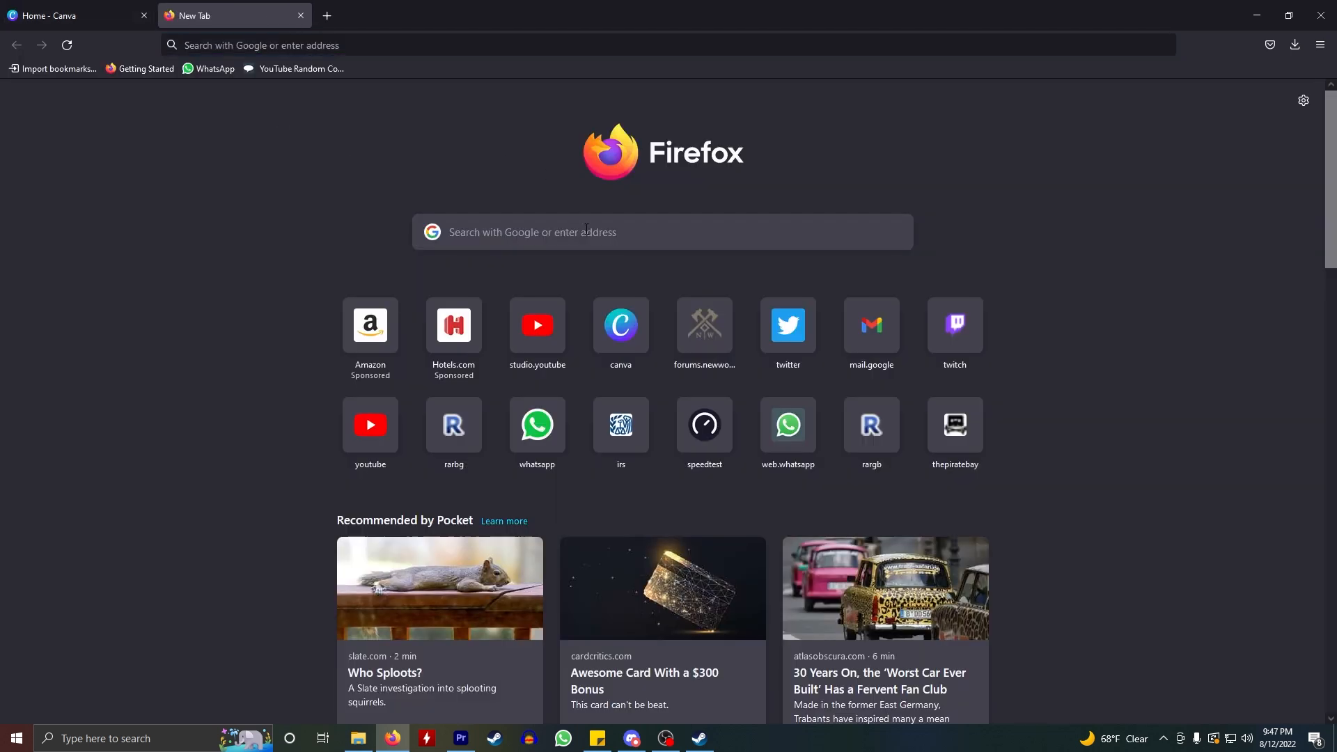
{"action": "type", "text": "light"}
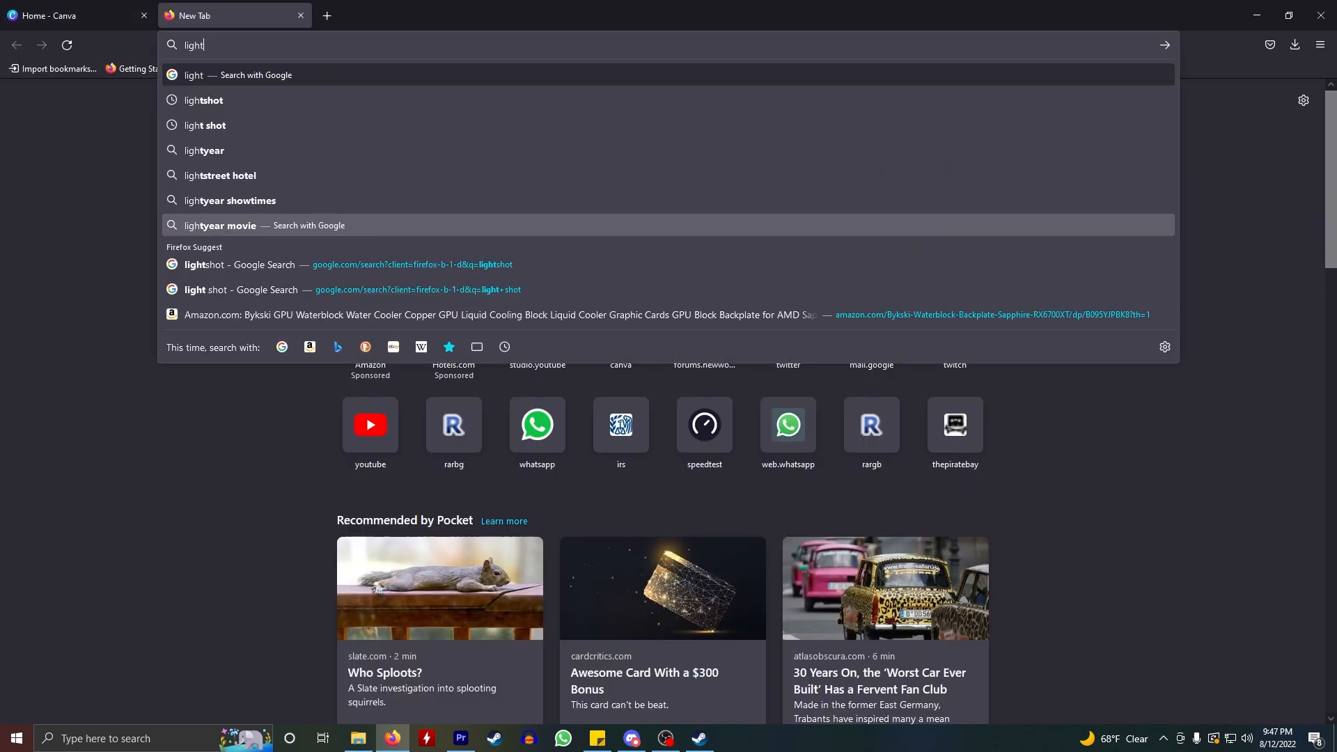
{"action": "type", "text": " shot"}
{"action": "key", "text": "Return"}
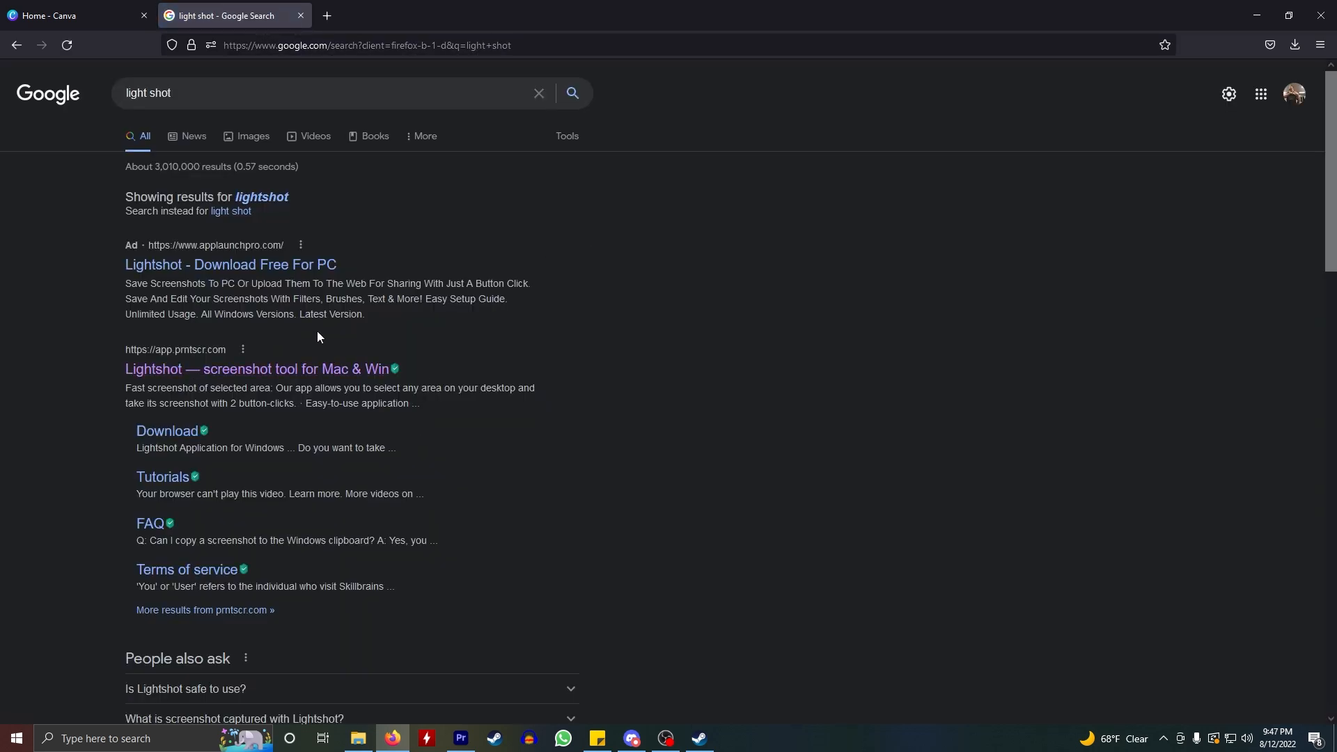
{"action": "left_click", "coordinate": [268, 380]}
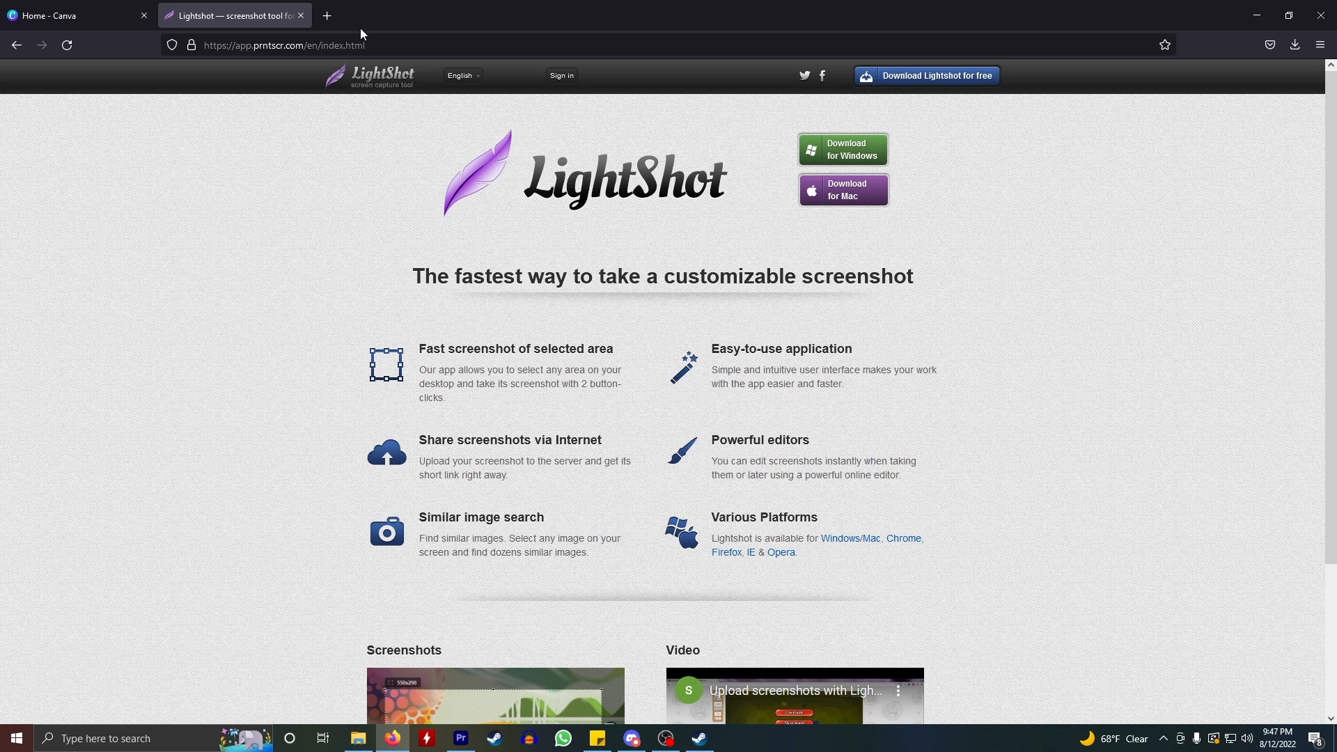
{"action": "left_click", "coordinate": [301, 15]}
- Browse the recent Canva designs back to the oldest ones and open the "rawhide" thumbnail
{"action": "mouse_move", "coordinate": [524, 84]}
{"action": "scroll", "coordinate": [797, 435], "scroll_direction": "down", "scroll_amount": 8}
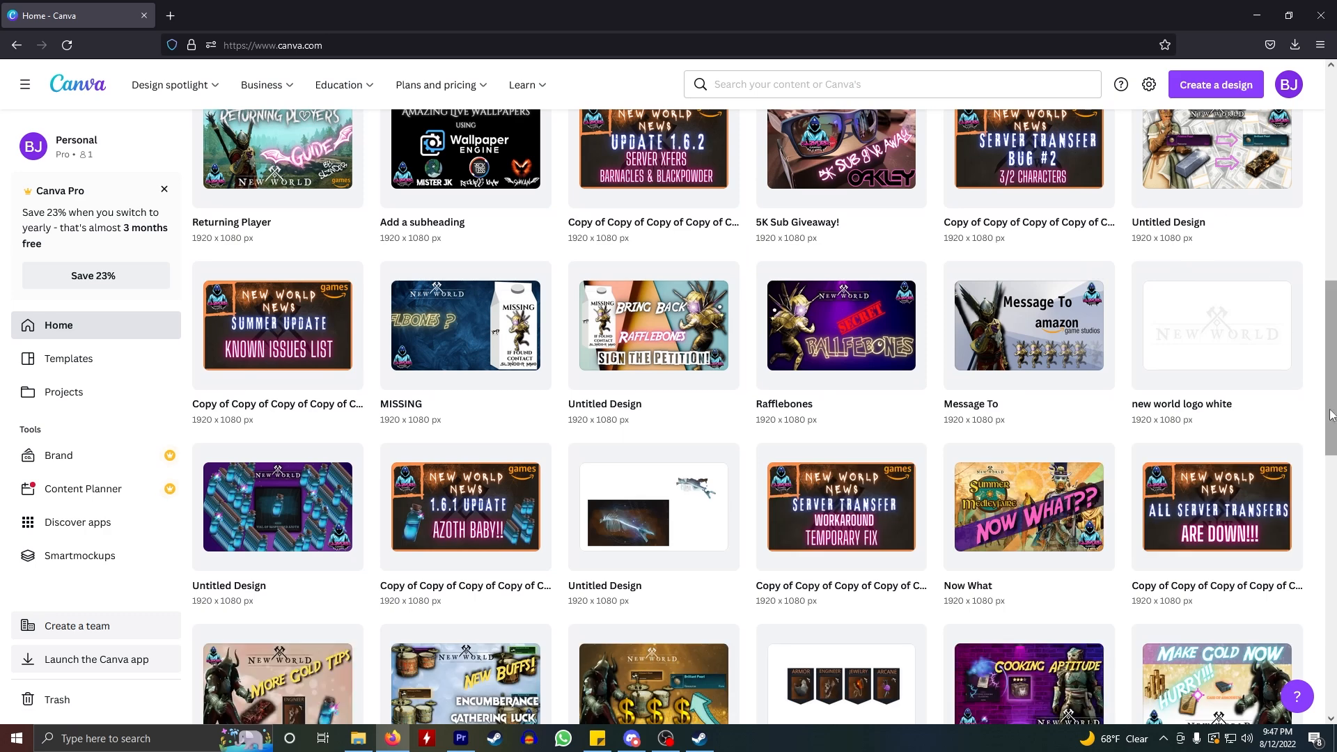
{"action": "left_click_drag", "start_coordinate": [1330, 297], "coordinate": [1330, 562]}
{"action": "scroll", "coordinate": [1158, 498], "scroll_direction": "down", "scroll_amount": 20}
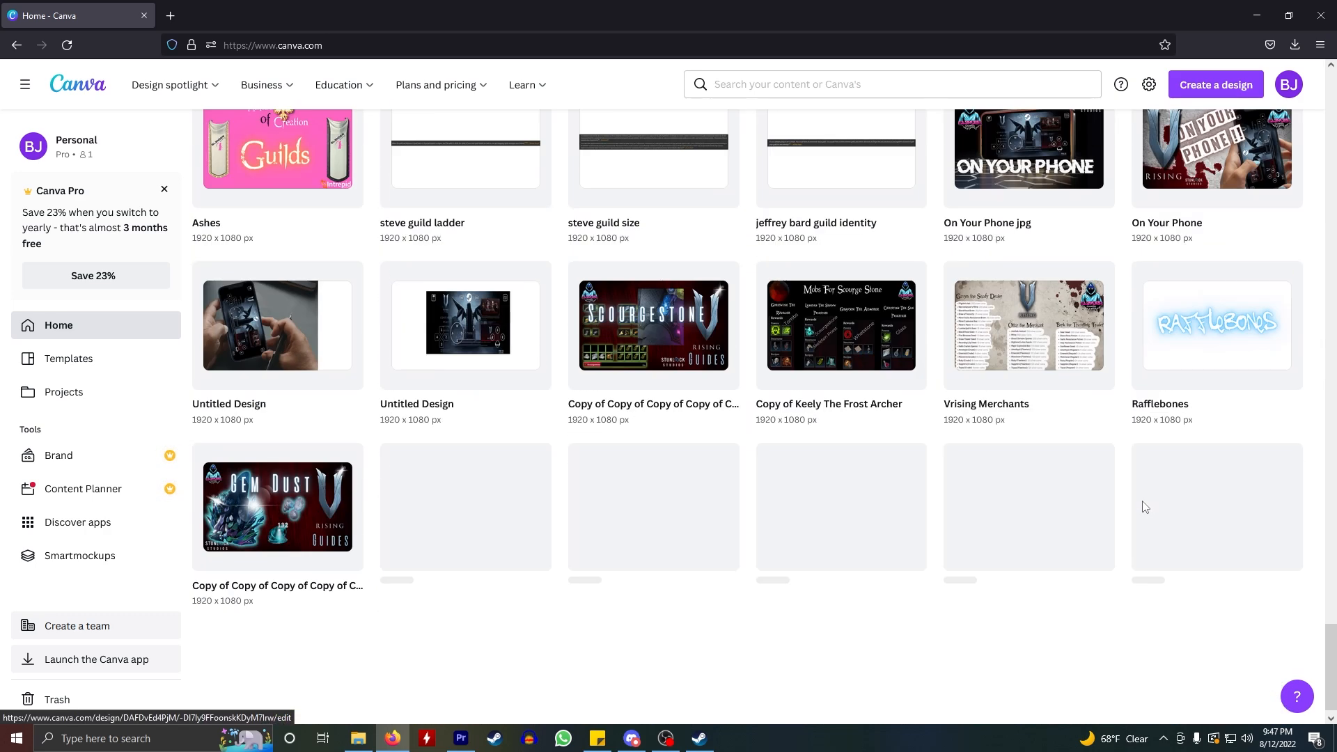
{"action": "scroll", "coordinate": [1152, 487], "scroll_direction": "down", "scroll_amount": 20}
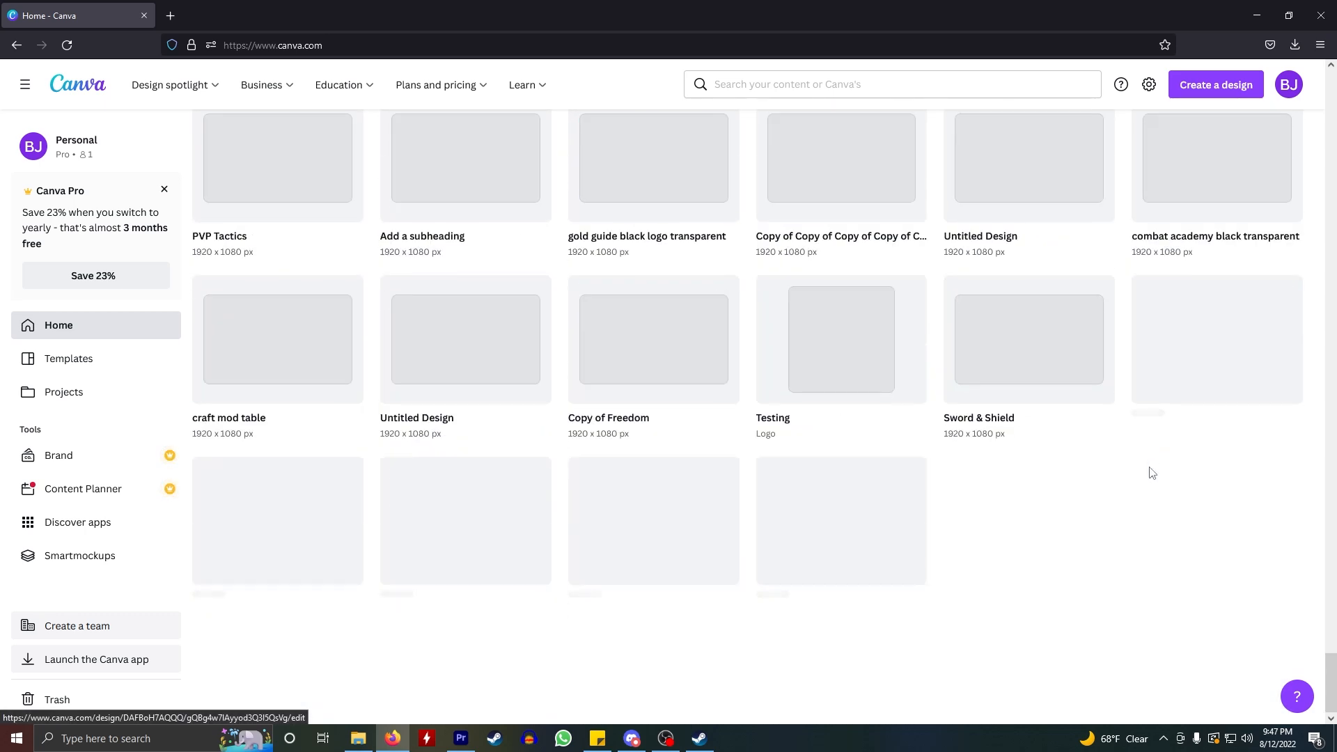
{"action": "scroll", "coordinate": [1146, 468], "scroll_direction": "down", "scroll_amount": 10}
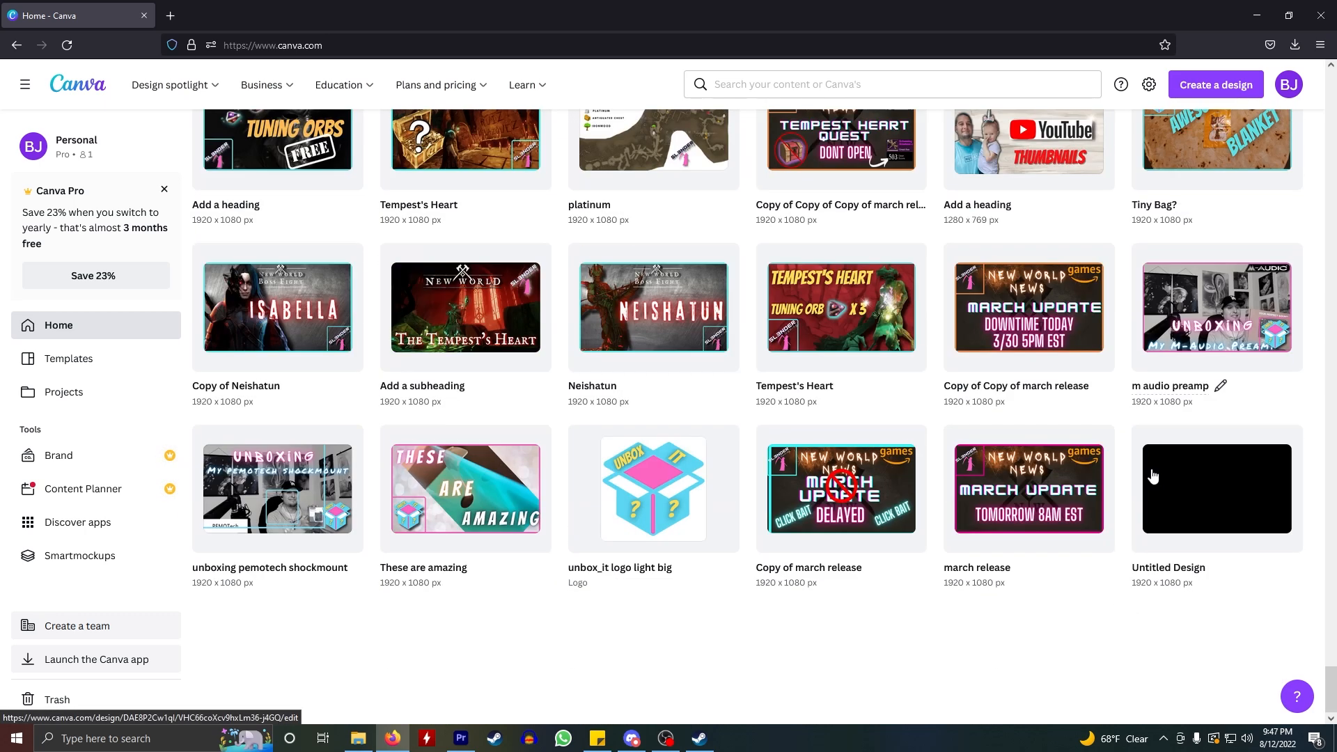
{"action": "scroll", "coordinate": [1137, 476], "scroll_direction": "down", "scroll_amount": 15}
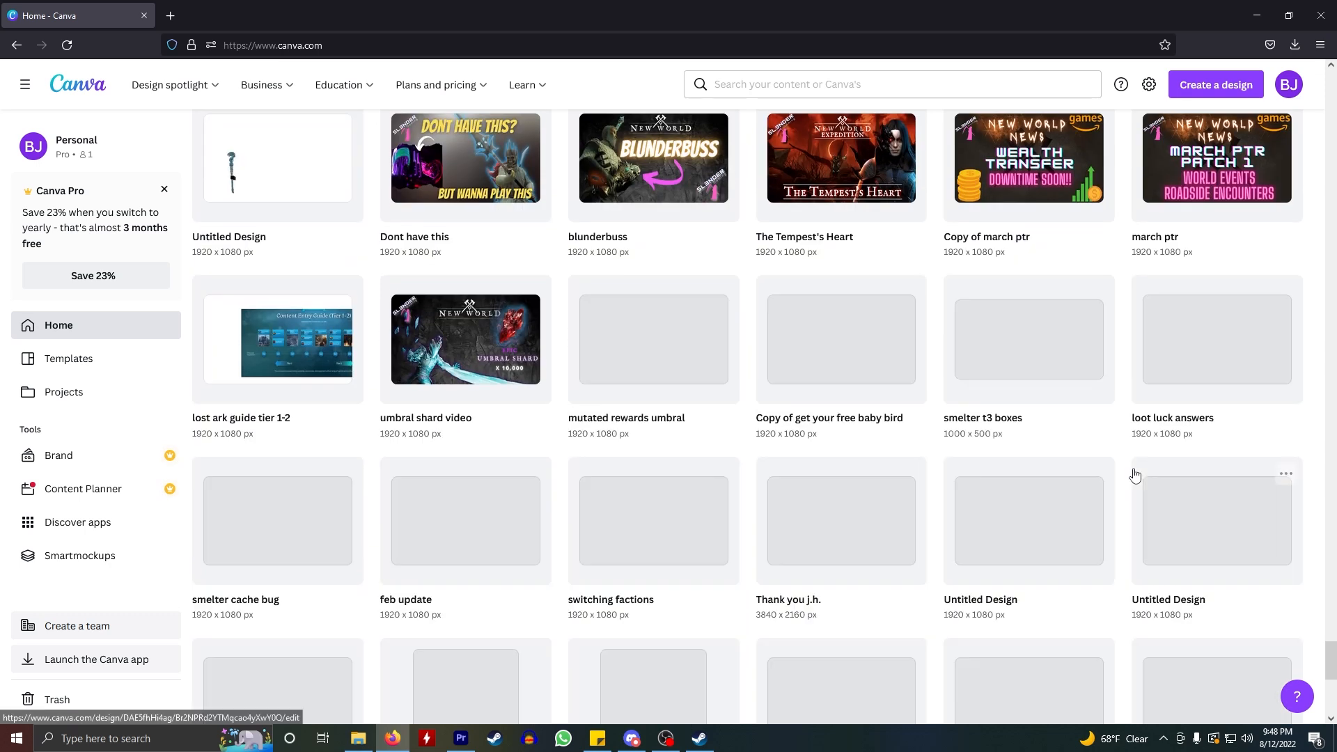
{"action": "scroll", "coordinate": [1133, 476], "scroll_direction": "down", "scroll_amount": 15}
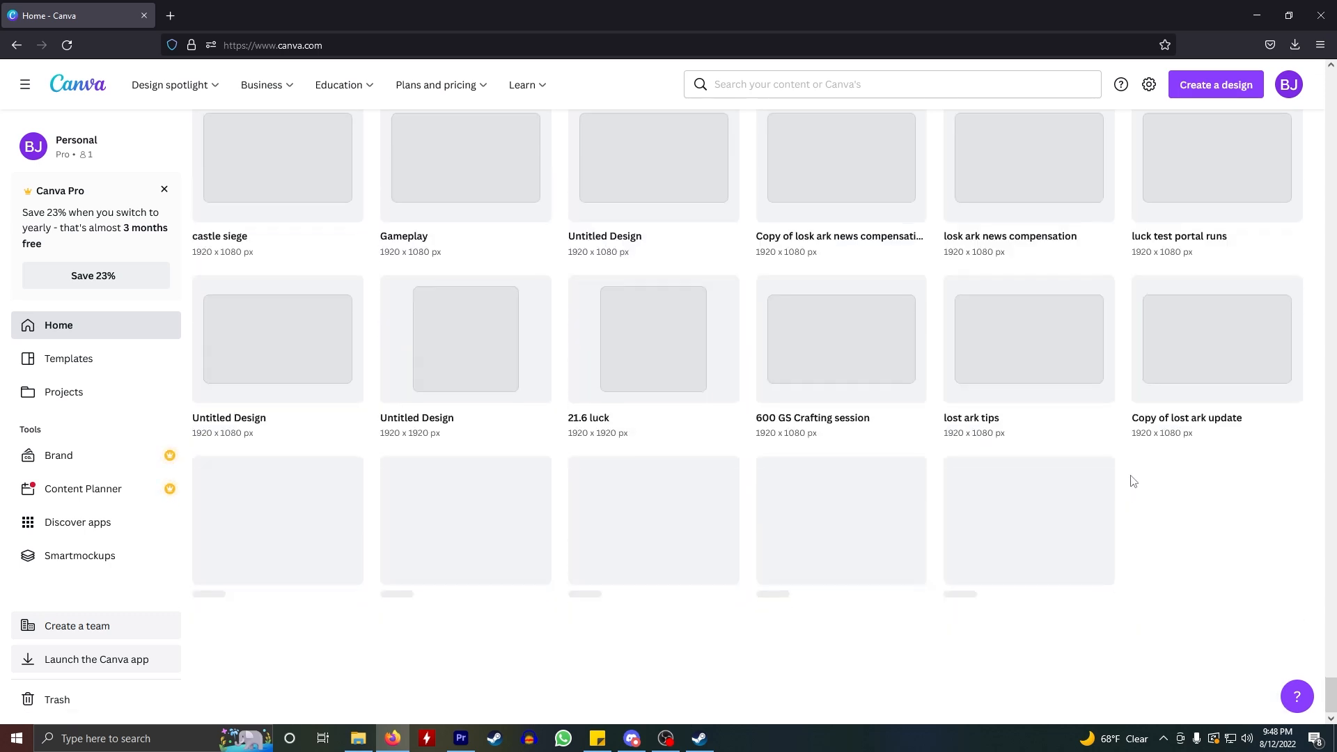
{"action": "scroll", "coordinate": [1124, 486], "scroll_direction": "down", "scroll_amount": 15}
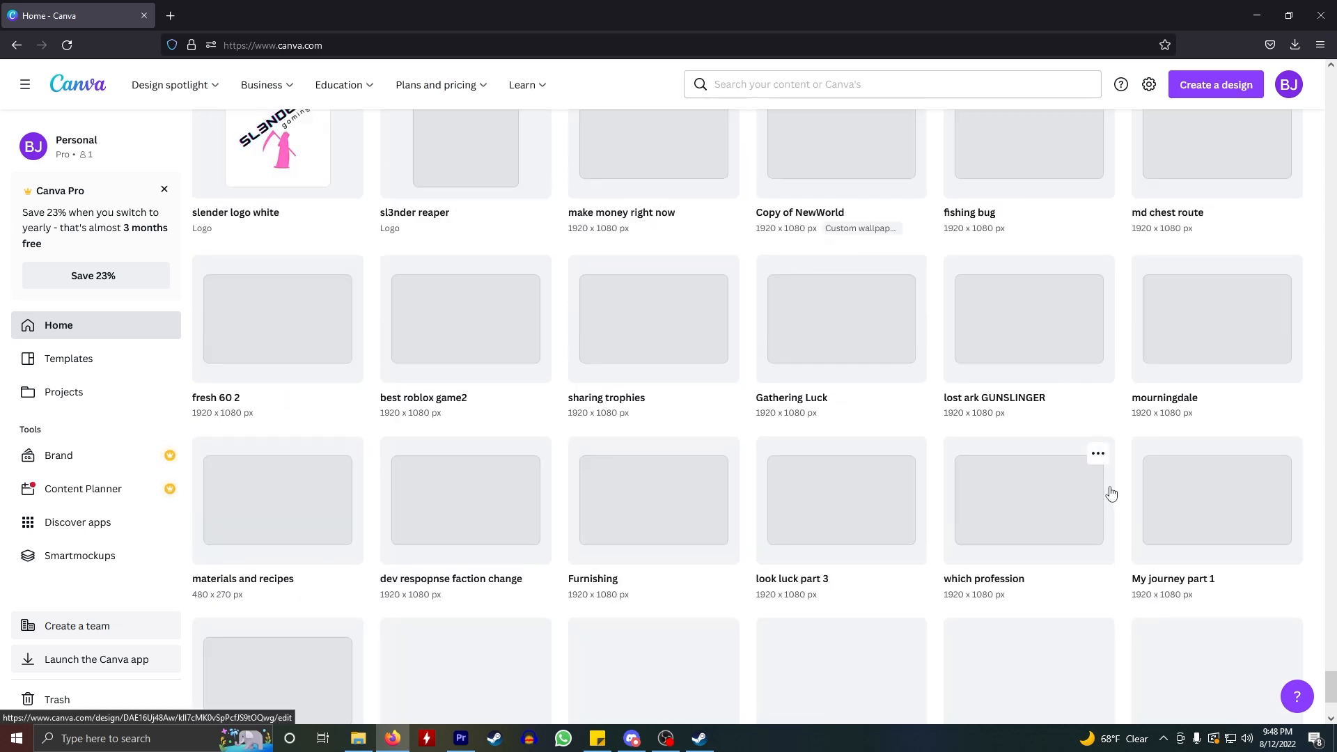
{"action": "scroll", "coordinate": [1110, 473], "scroll_direction": "down", "scroll_amount": 15}
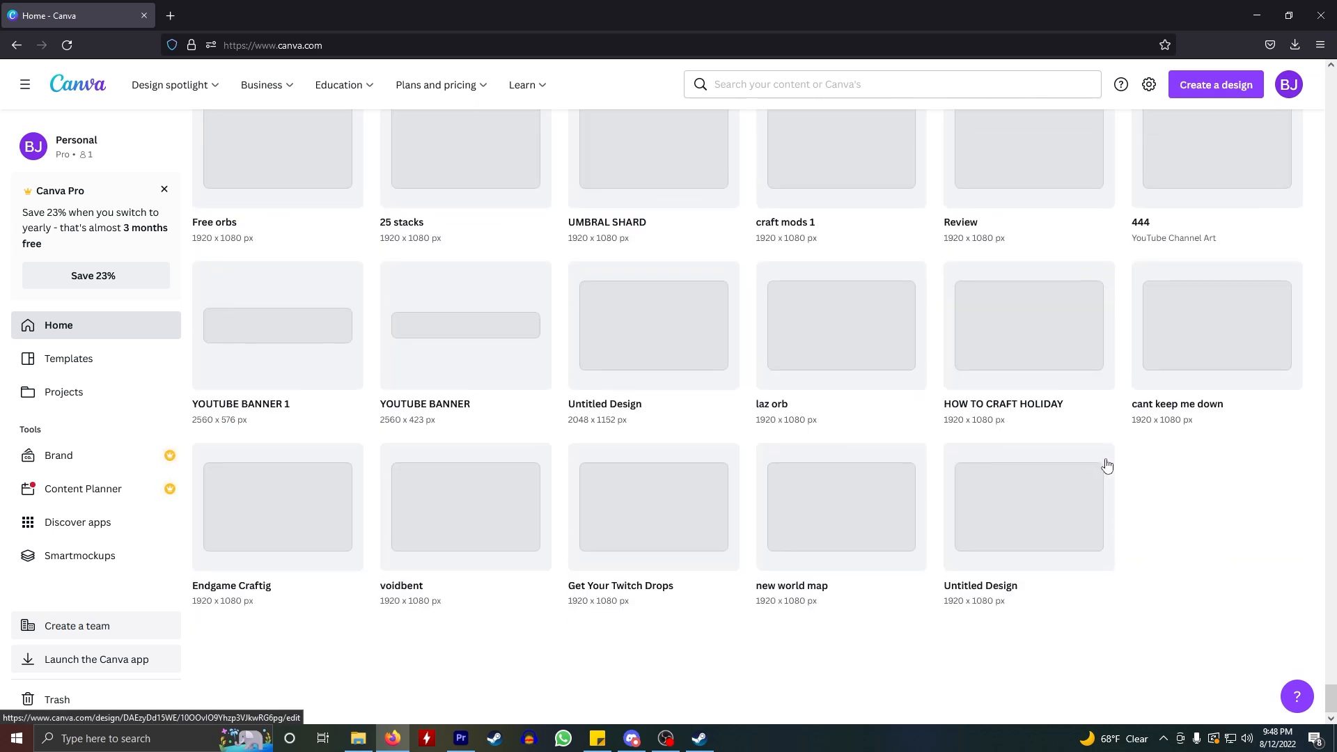
{"action": "scroll", "coordinate": [1107, 463], "scroll_direction": "down", "scroll_amount": 10}
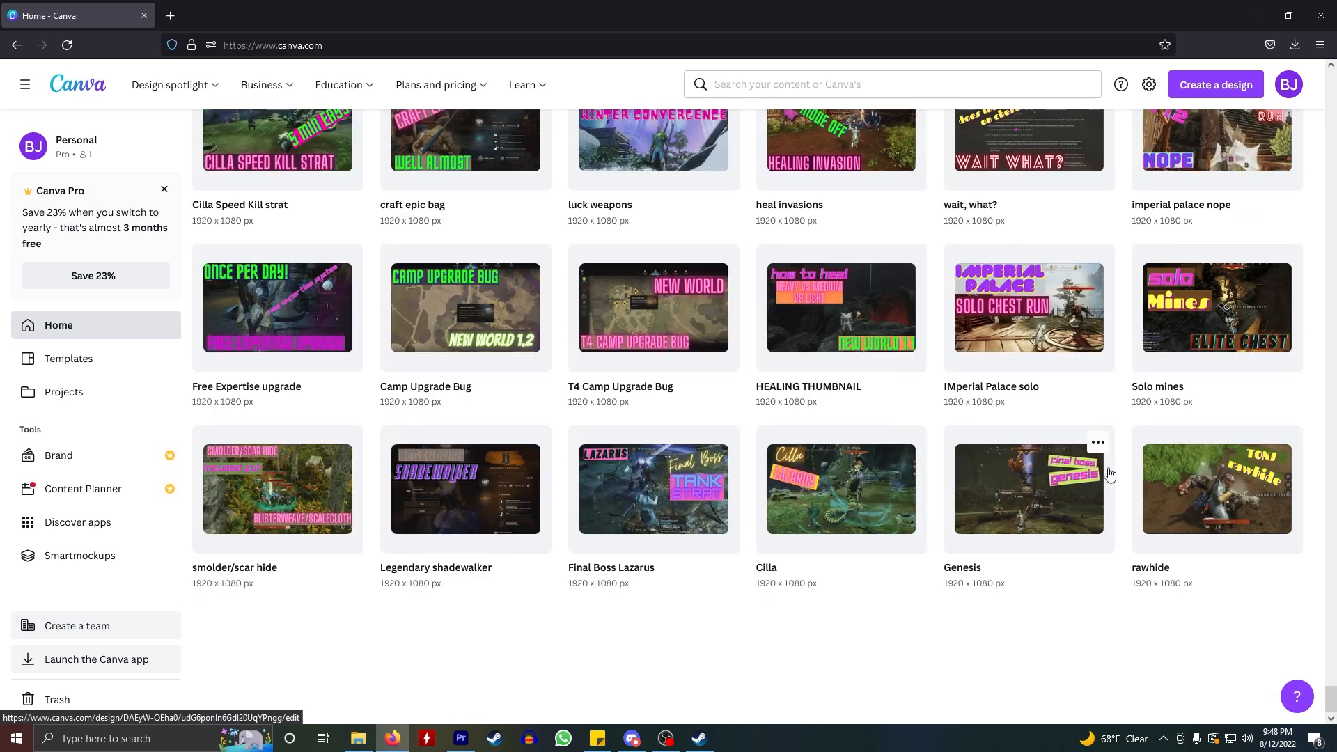
{"action": "left_click", "coordinate": [1202, 504]}
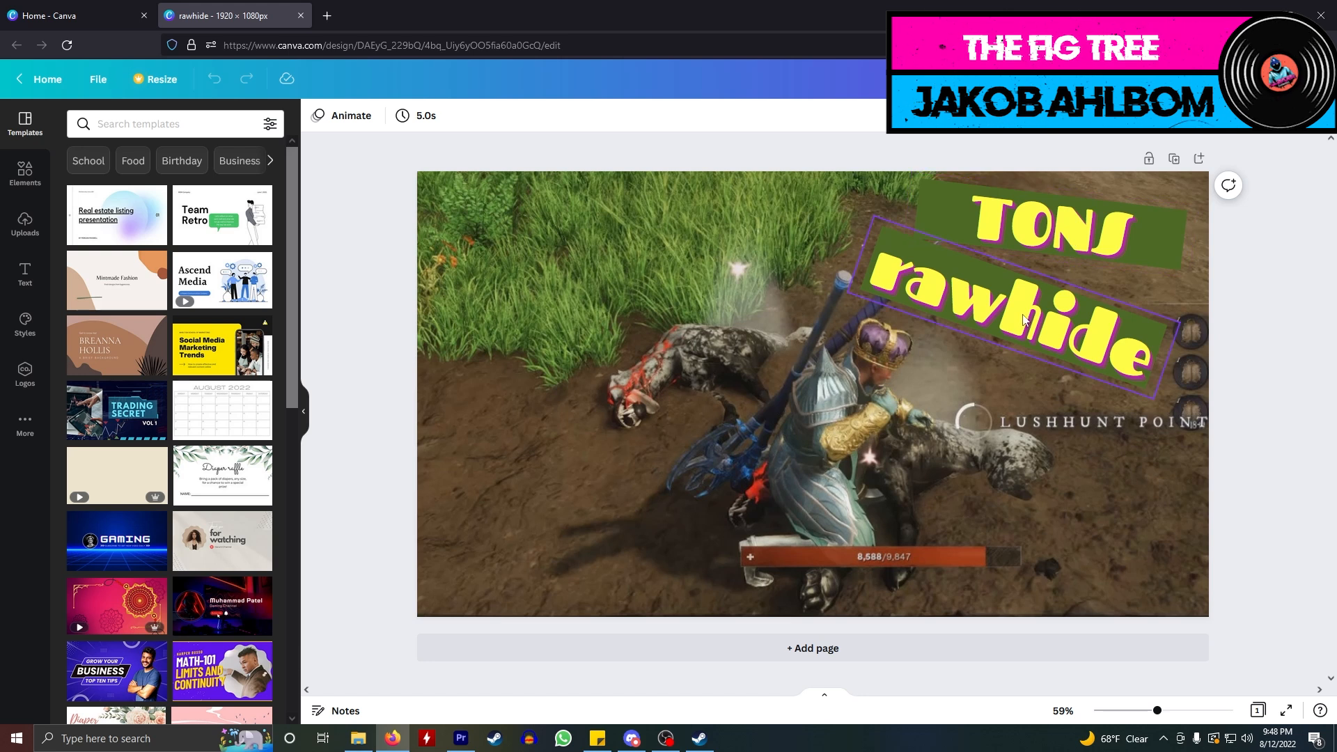
- Shift the "rawhide" text slightly lower and the "TONS" text slightly to the right on the thumbnail
{"action": "mouse_move", "coordinate": [1024, 321]}
{"action": "left_mouse_down"}
{"action": "mouse_move", "coordinate": [980, 383]}
{"action": "mouse_move", "coordinate": [1021, 340]}
{"action": "left_mouse_up"}
{"action": "left_click_drag", "start_coordinate": [1077, 219], "coordinate": [1088, 220]}
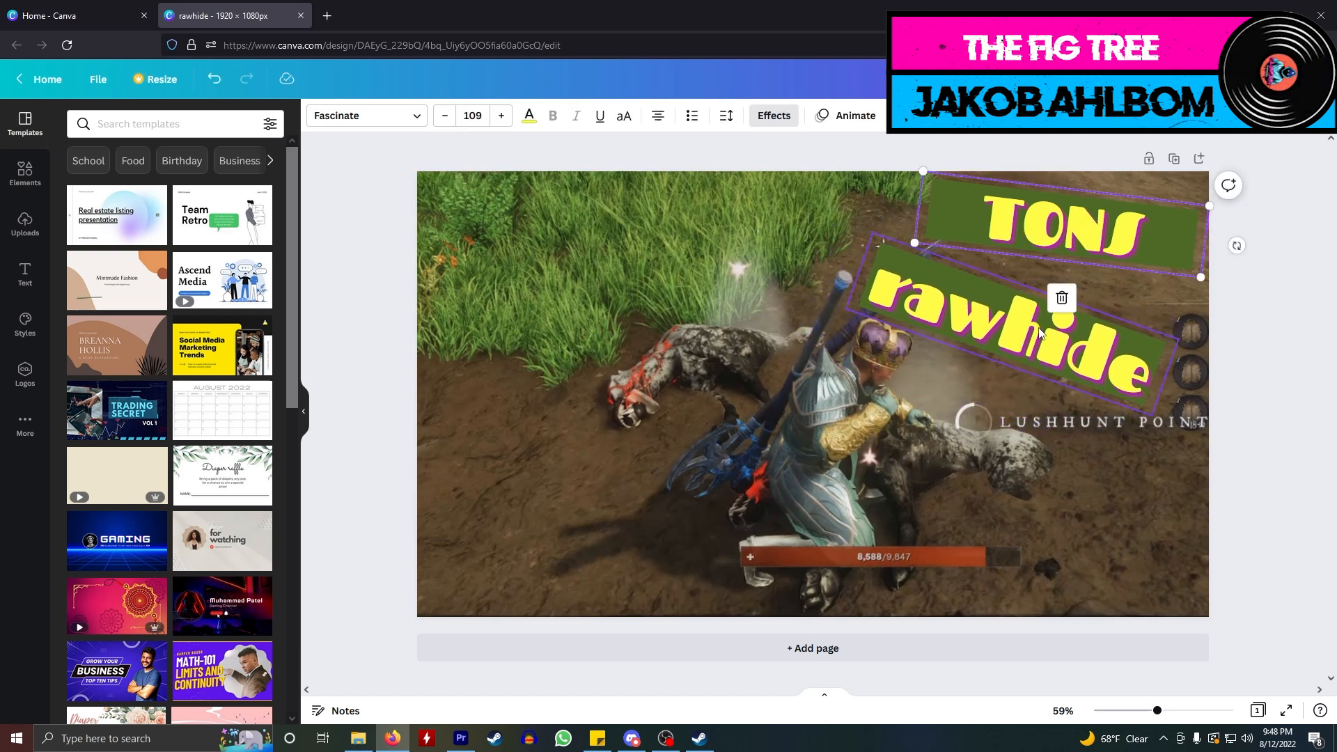
- Find the "mutated expeditions" thumbnail among the earlier recent designs, open it for review, and close it
{"action": "left_click", "coordinate": [79, 15]}
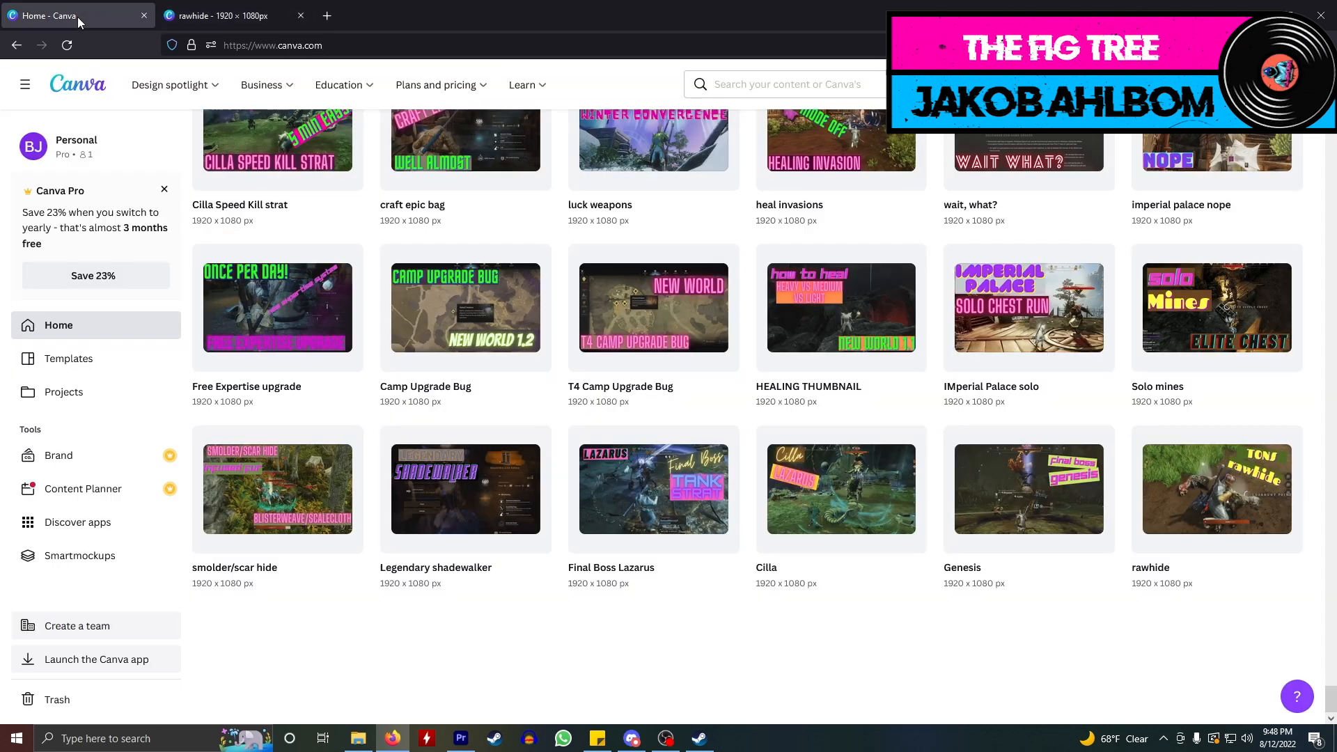
{"action": "scroll", "coordinate": [931, 479], "scroll_direction": "up", "scroll_amount": 3}
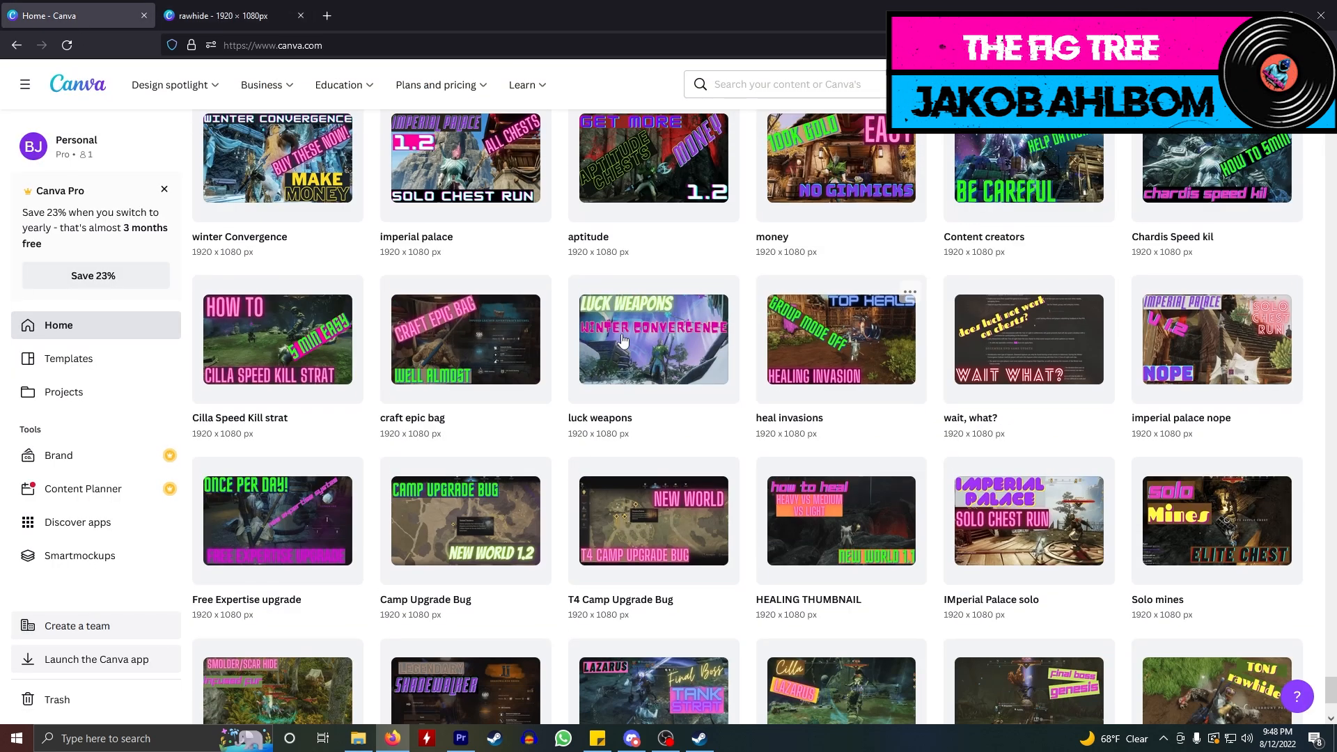
{"action": "scroll", "coordinate": [543, 390], "scroll_direction": "up", "scroll_amount": 3}
{"action": "scroll", "coordinate": [626, 418], "scroll_direction": "up", "scroll_amount": 3}
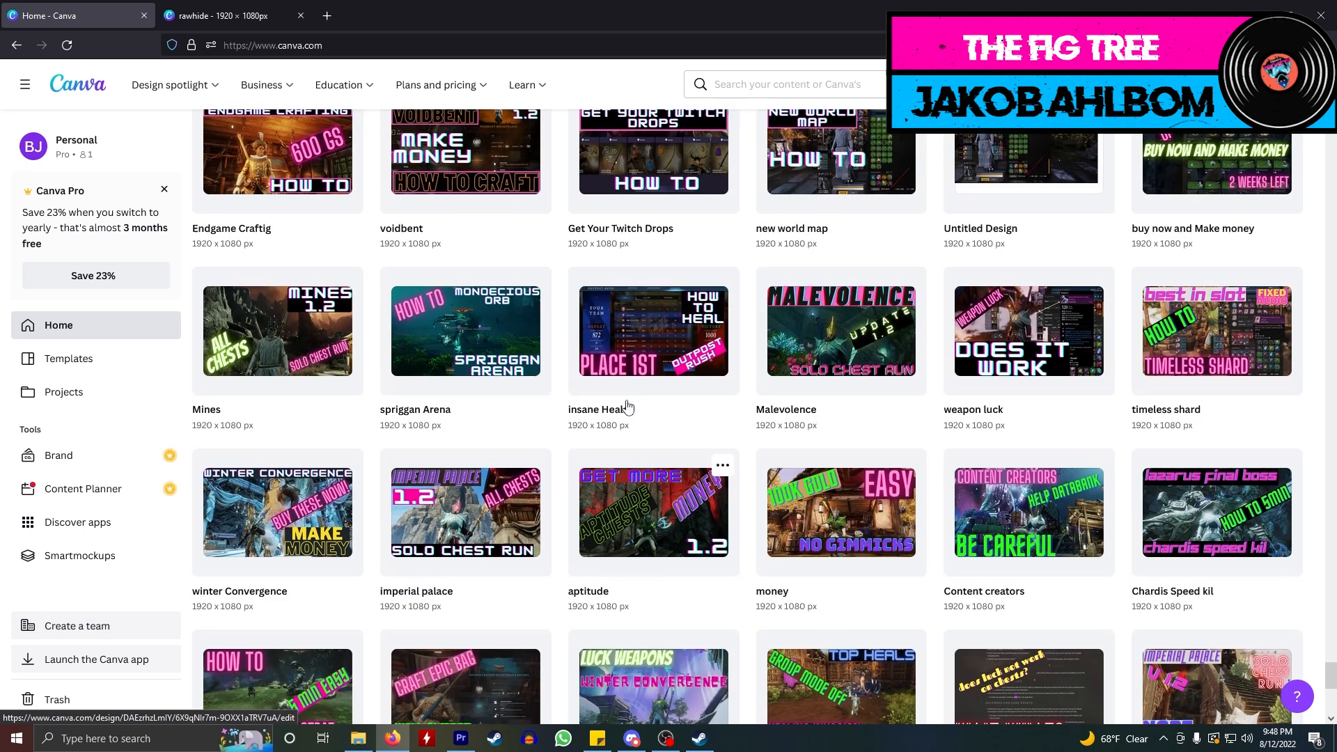
{"action": "scroll", "coordinate": [674, 426], "scroll_direction": "up", "scroll_amount": 3}
{"action": "scroll", "coordinate": [674, 425], "scroll_direction": "up", "scroll_amount": 4}
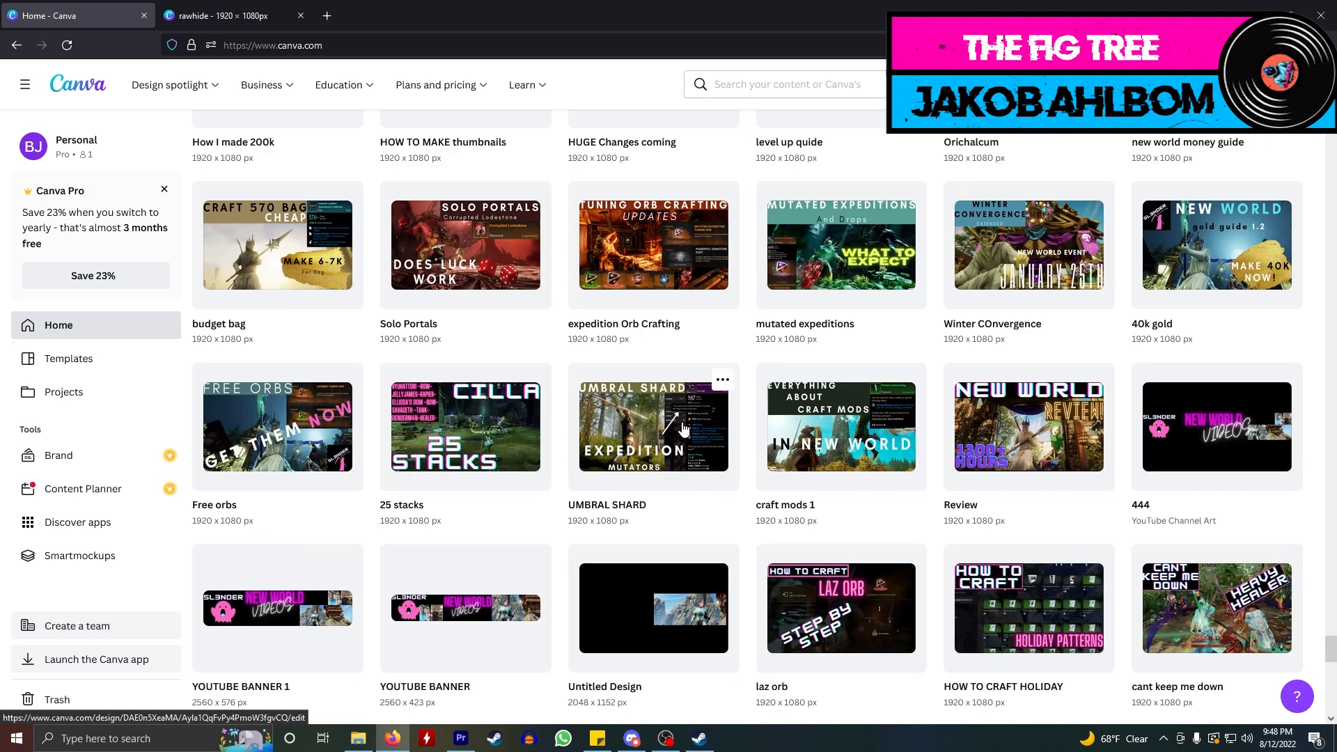
{"action": "left_click", "coordinate": [824, 258]}
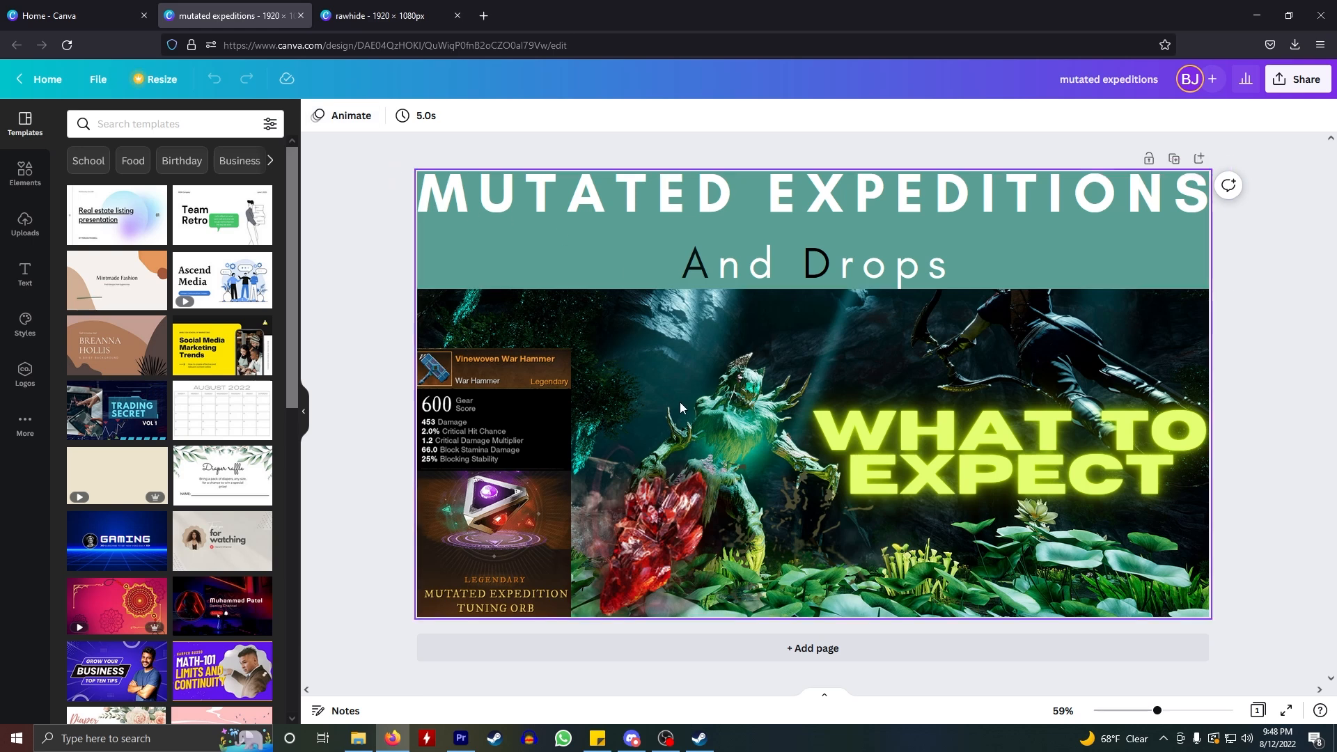
{"action": "left_click", "coordinate": [300, 16]}
- Review the "Rafflebones" thumbnail from the newer recent designs and close both open design tabs
{"action": "scroll", "coordinate": [492, 311], "scroll_direction": "down", "scroll_amount": 10}
{"action": "scroll", "coordinate": [1275, 572], "scroll_direction": "up", "scroll_amount": 2}
{"action": "scroll", "coordinate": [1288, 313], "scroll_direction": "up", "scroll_amount": 15}
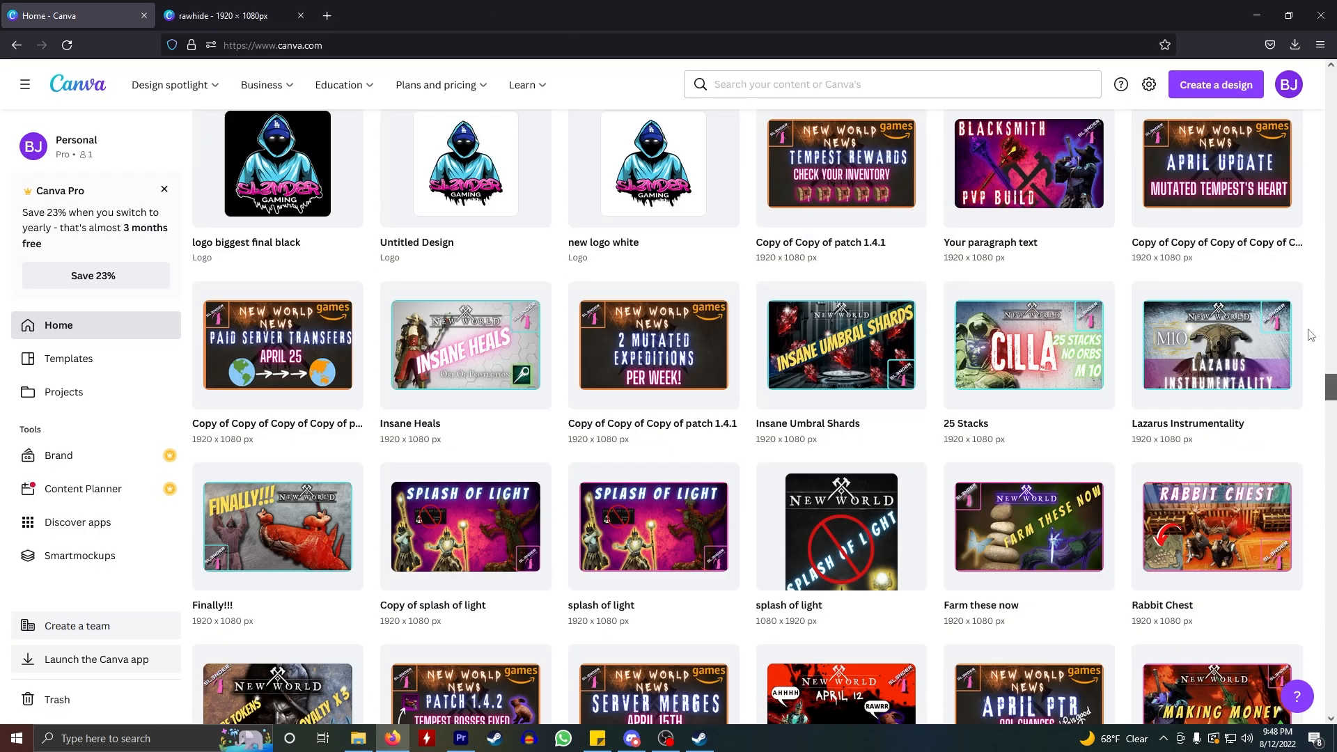
{"action": "scroll", "coordinate": [989, 513], "scroll_direction": "down", "scroll_amount": 10}
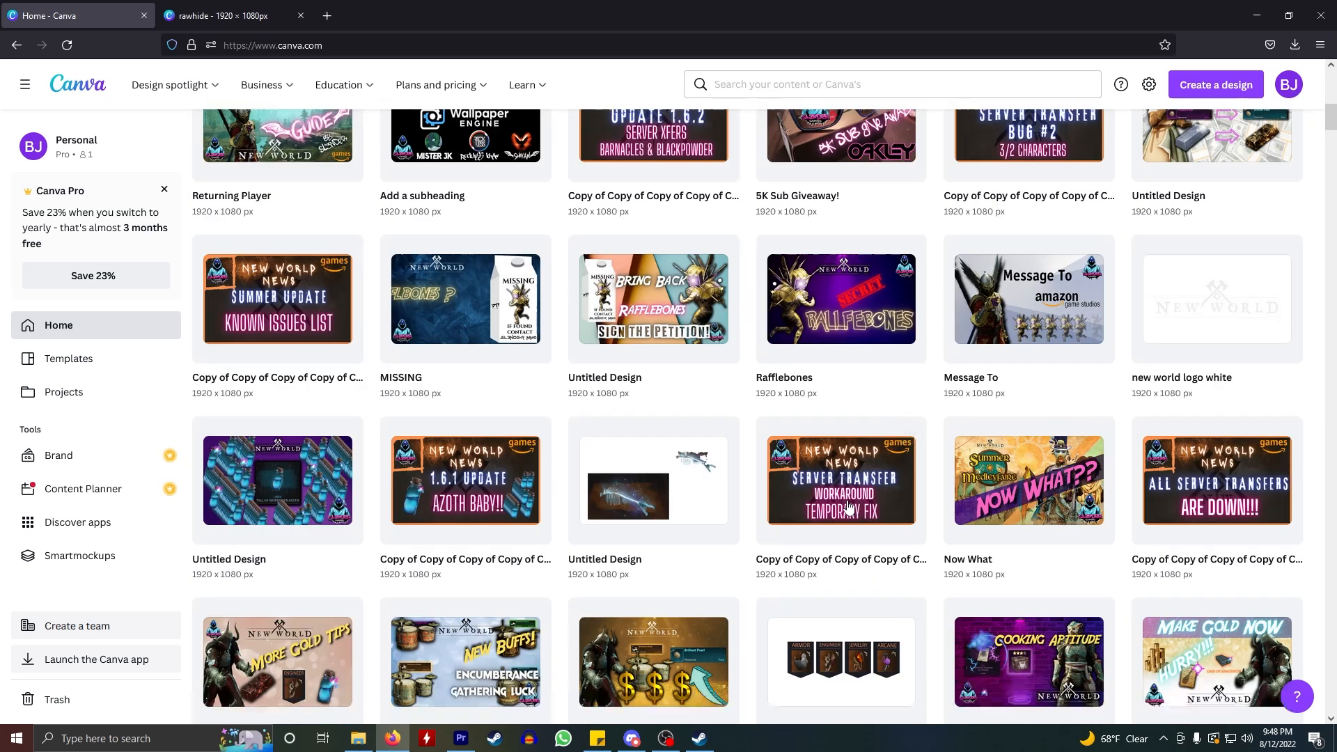
{"action": "scroll", "coordinate": [792, 399], "scroll_direction": "up", "scroll_amount": 2}
{"action": "left_click", "coordinate": [842, 433]}
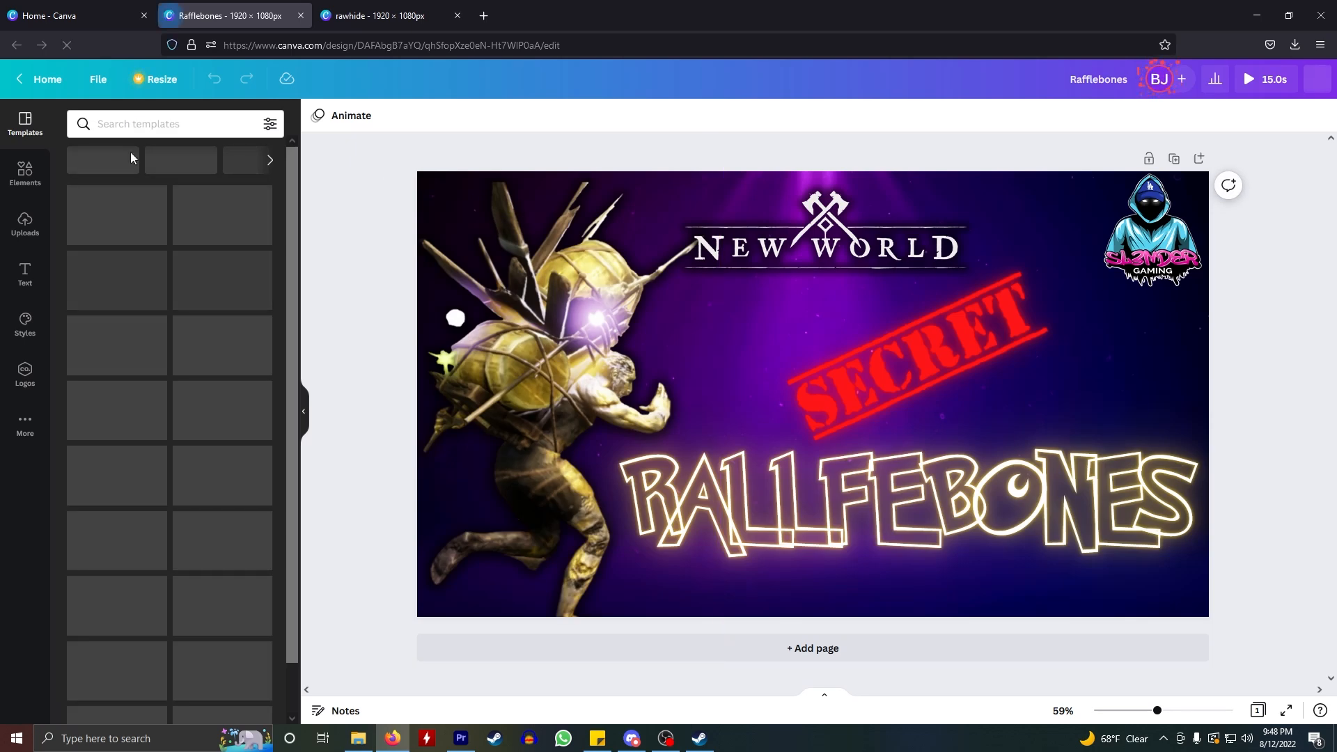
{"action": "left_click", "coordinate": [300, 16]}
{"action": "left_click", "coordinate": [300, 15]}
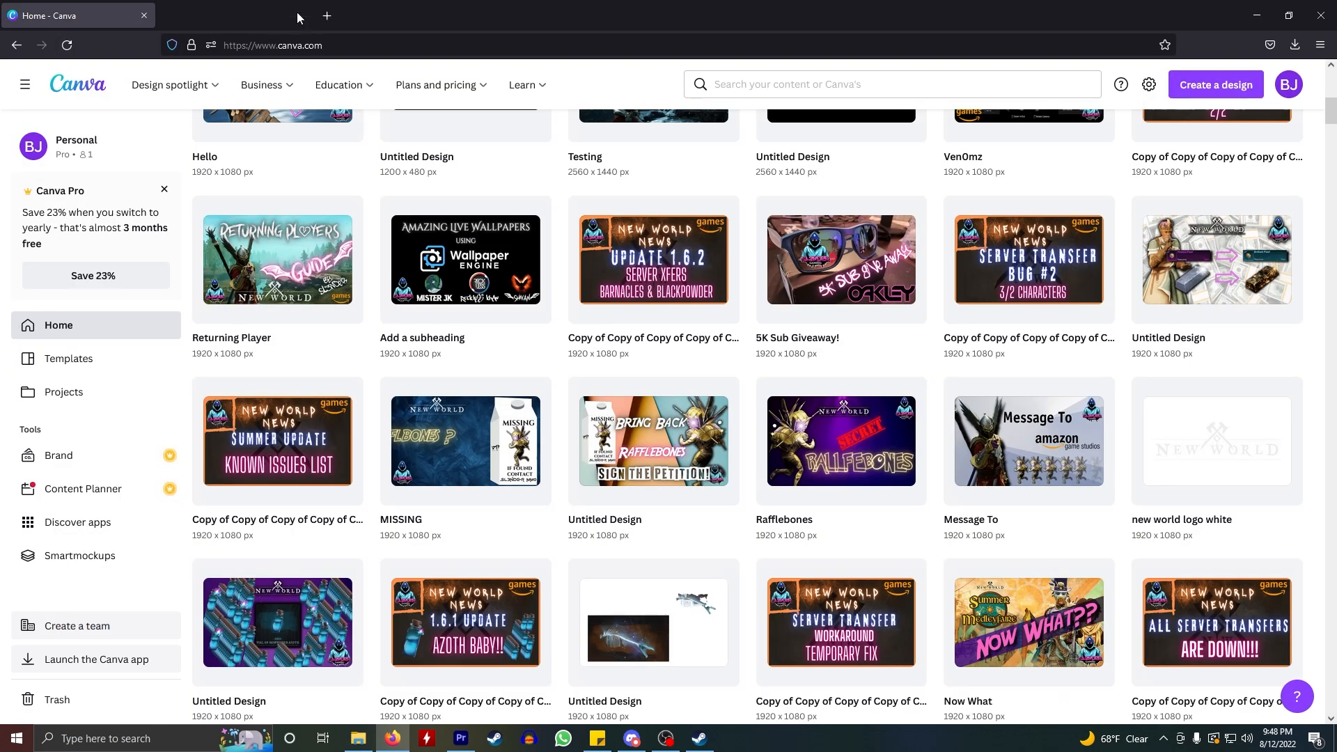
- Create a new blank Canva design using the recent custom size 1920 × 1080 px
{"action": "scroll", "coordinate": [418, 299], "scroll_direction": "up", "scroll_amount": 6}
{"action": "scroll", "coordinate": [424, 300], "scroll_direction": "up", "scroll_amount": 3}
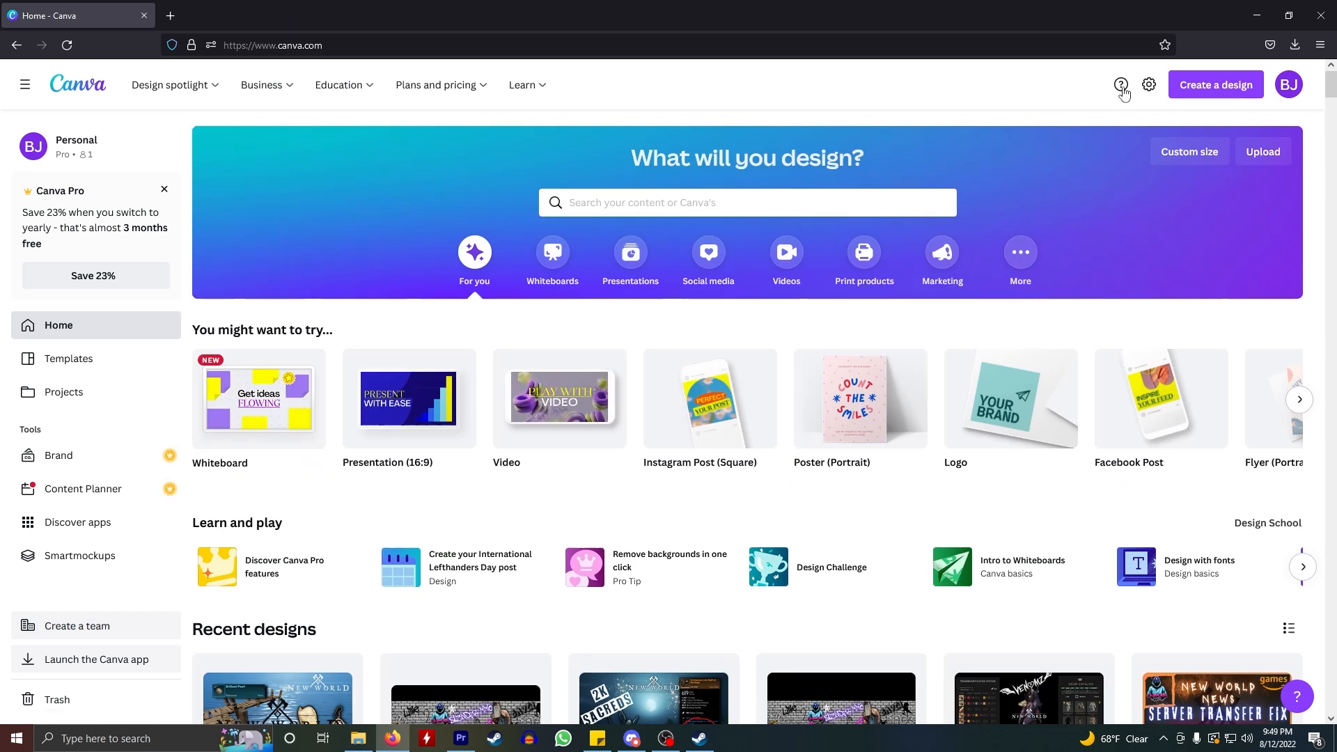
{"action": "left_click", "coordinate": [1215, 84]}
{"action": "left_click", "coordinate": [1054, 450]}
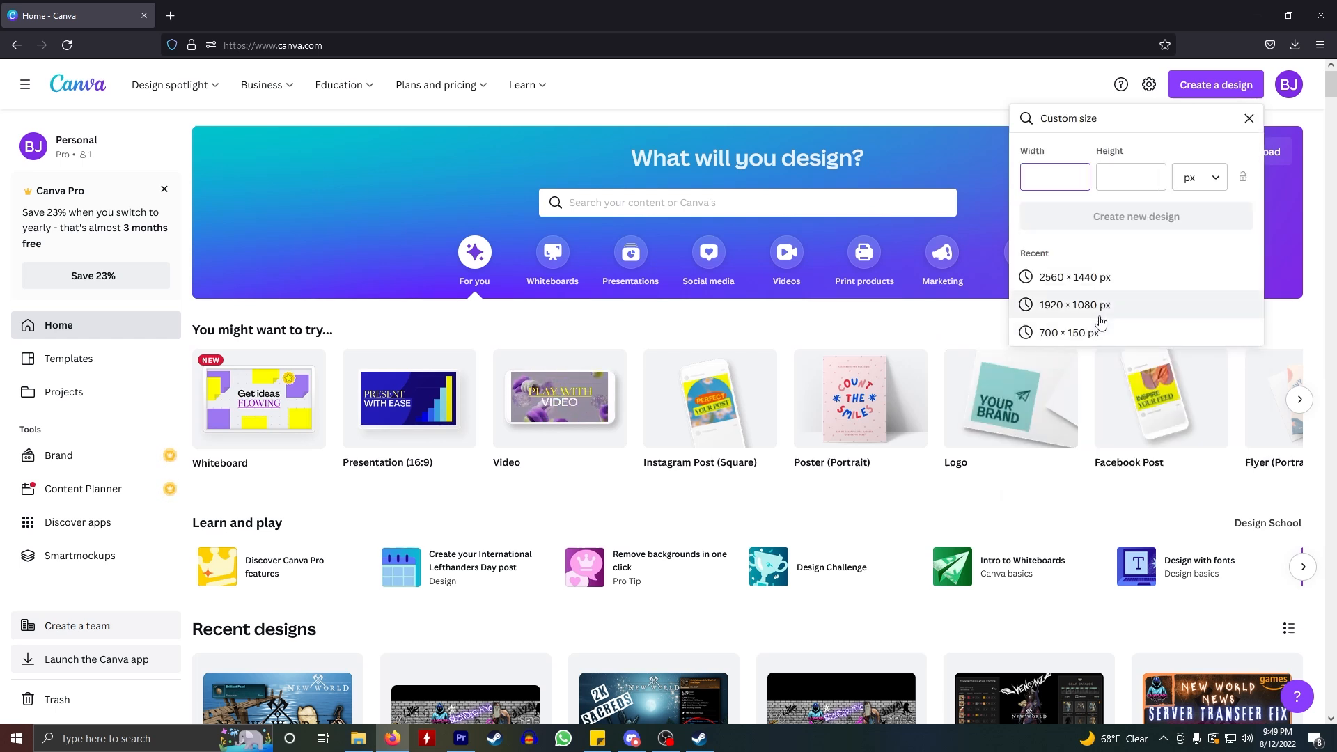
{"action": "left_click", "coordinate": [1103, 314]}
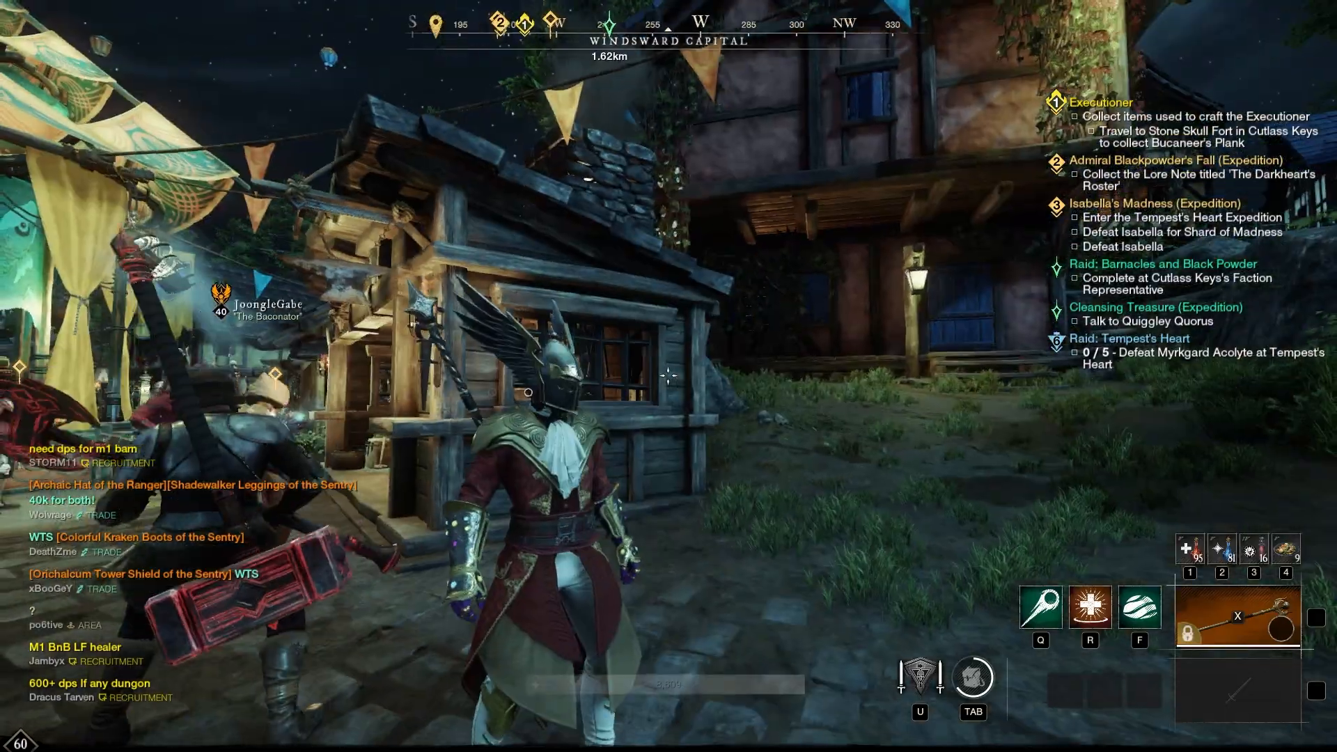
- Switch to the New World game and run the character through Windsward to a spot outside the wooden gate
{"action": "key", "text": "w"}
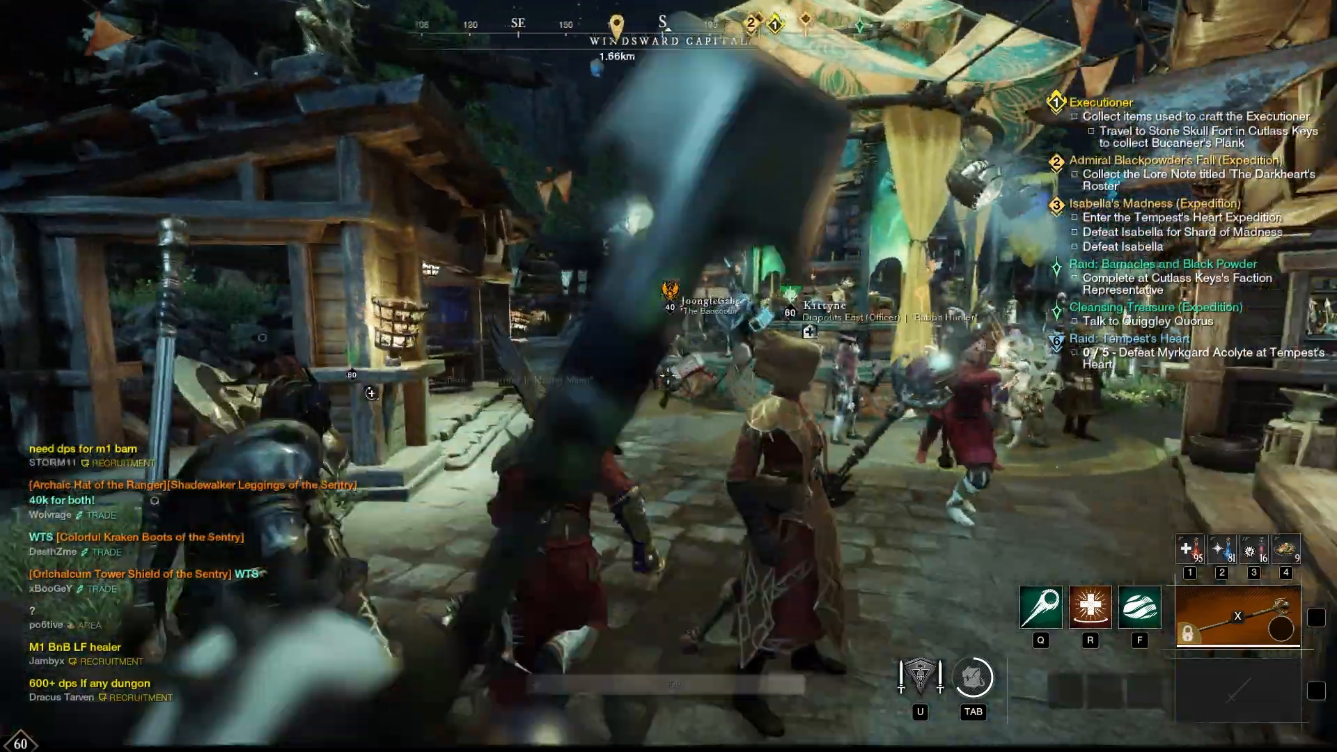
{"action": "key", "text": "shift"}
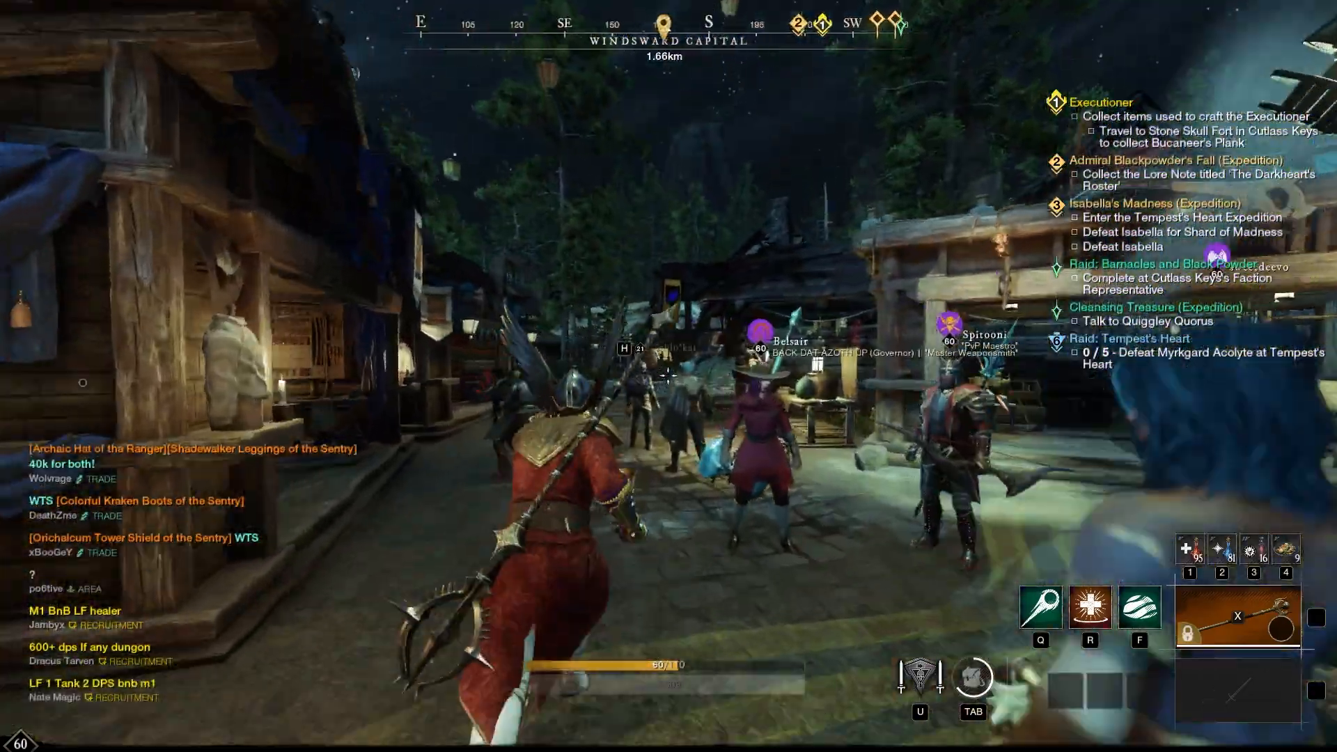
{"action": "key", "text": "w"}
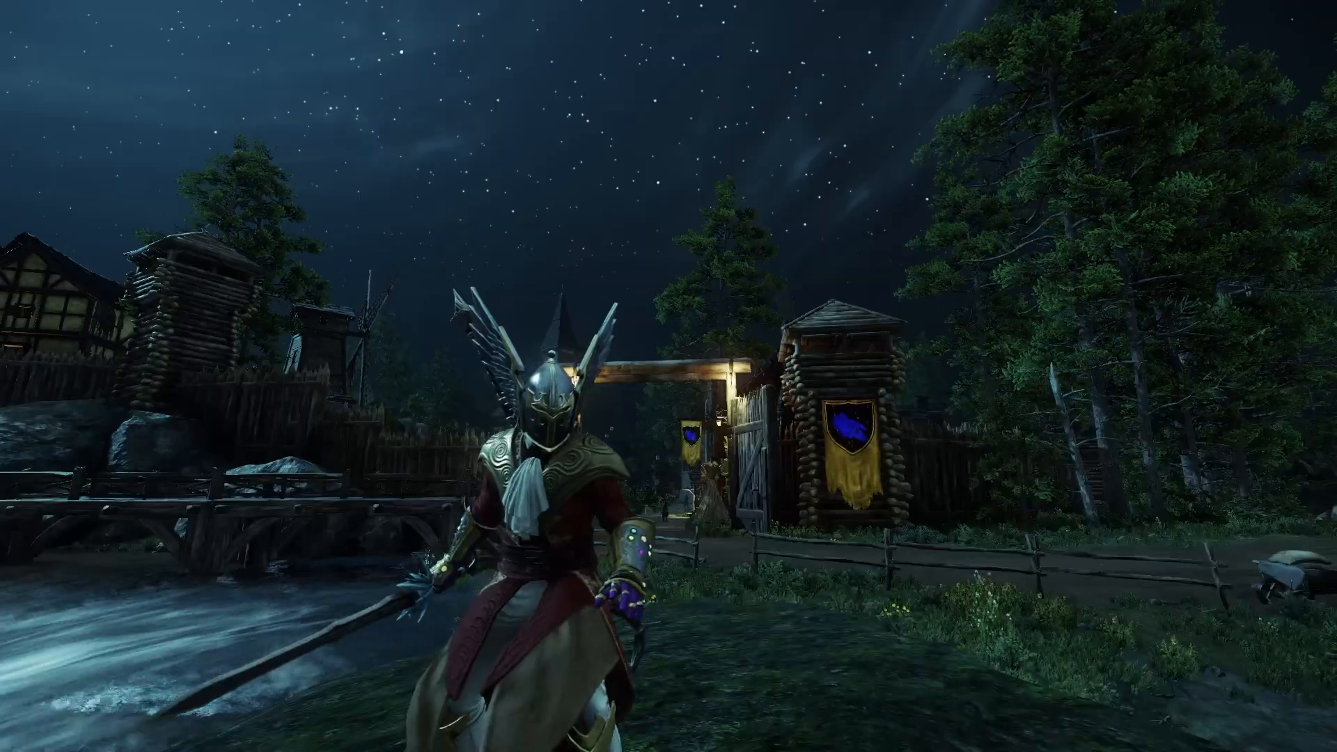
- Check the equipped Iceburst of the Soldier sword in the inventory and hide the game interface
{"action": "key", "text": "Tab"}
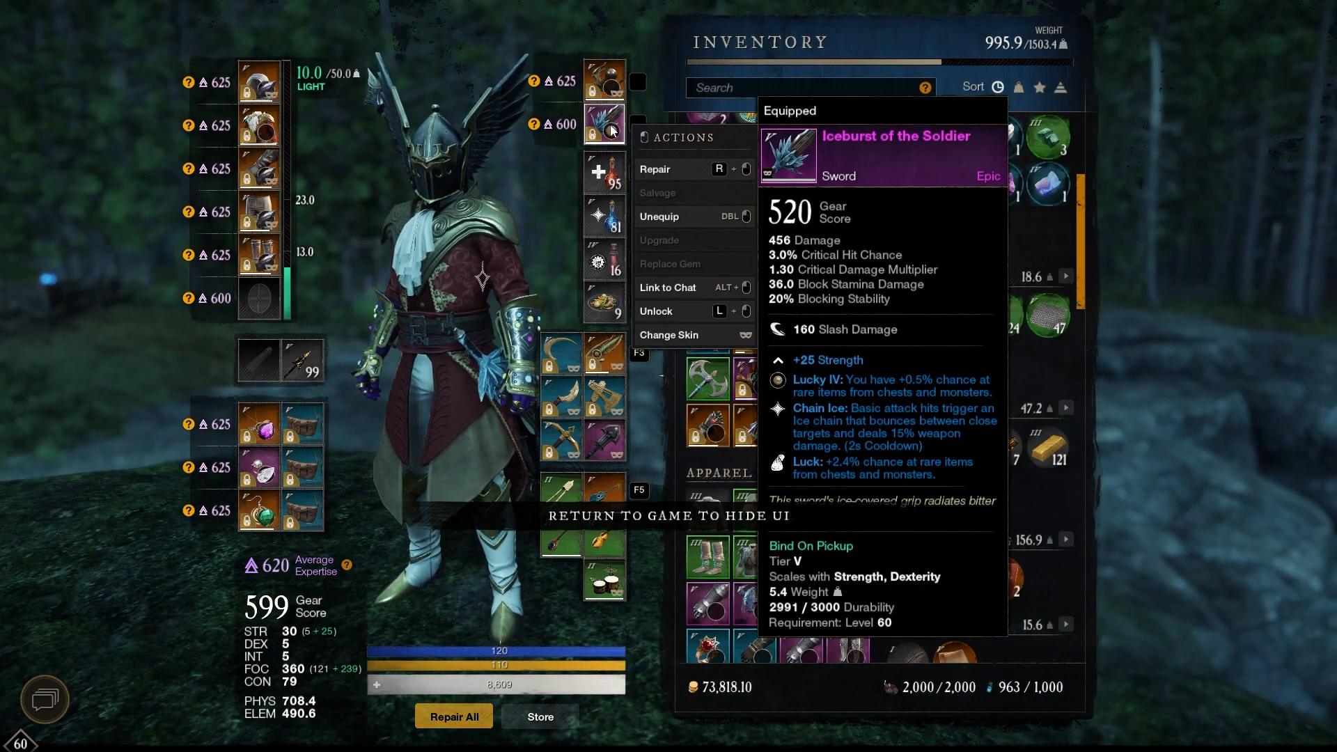
{"action": "key", "text": "Tab"}
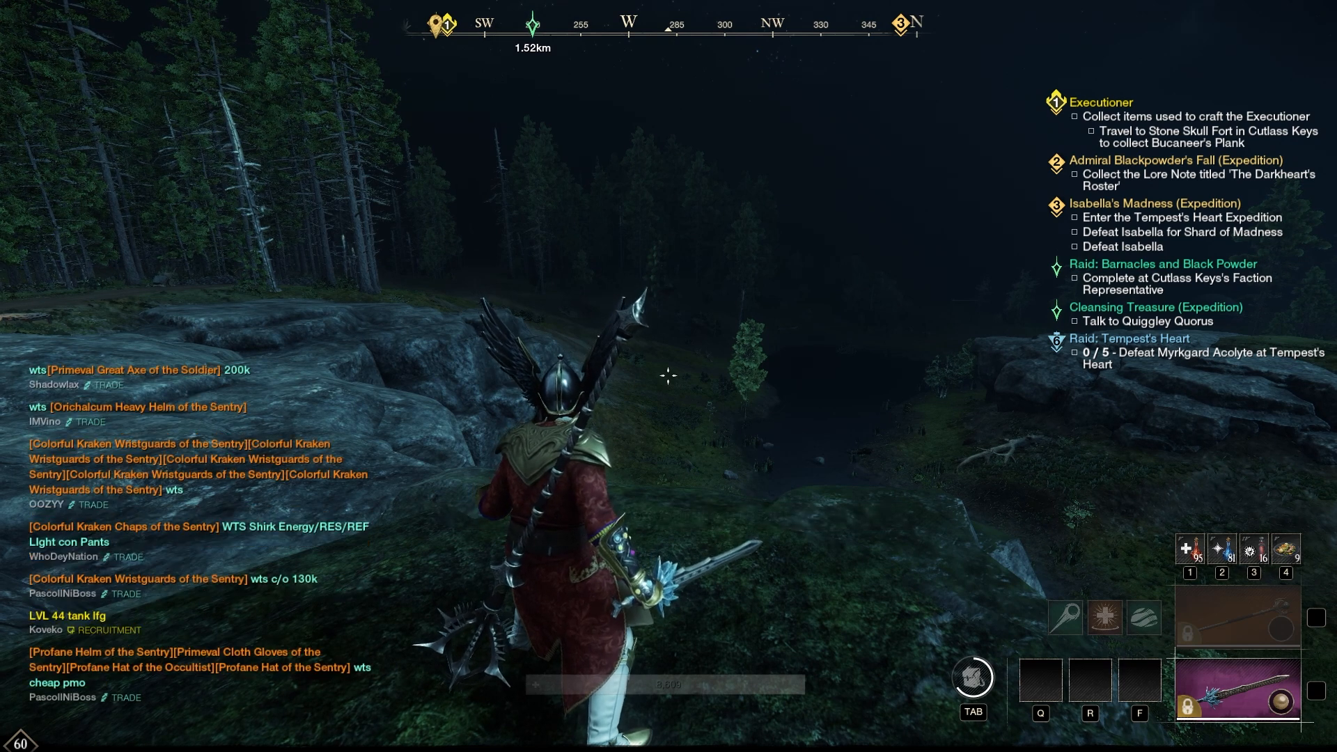
{"action": "key", "text": "alt+h"}
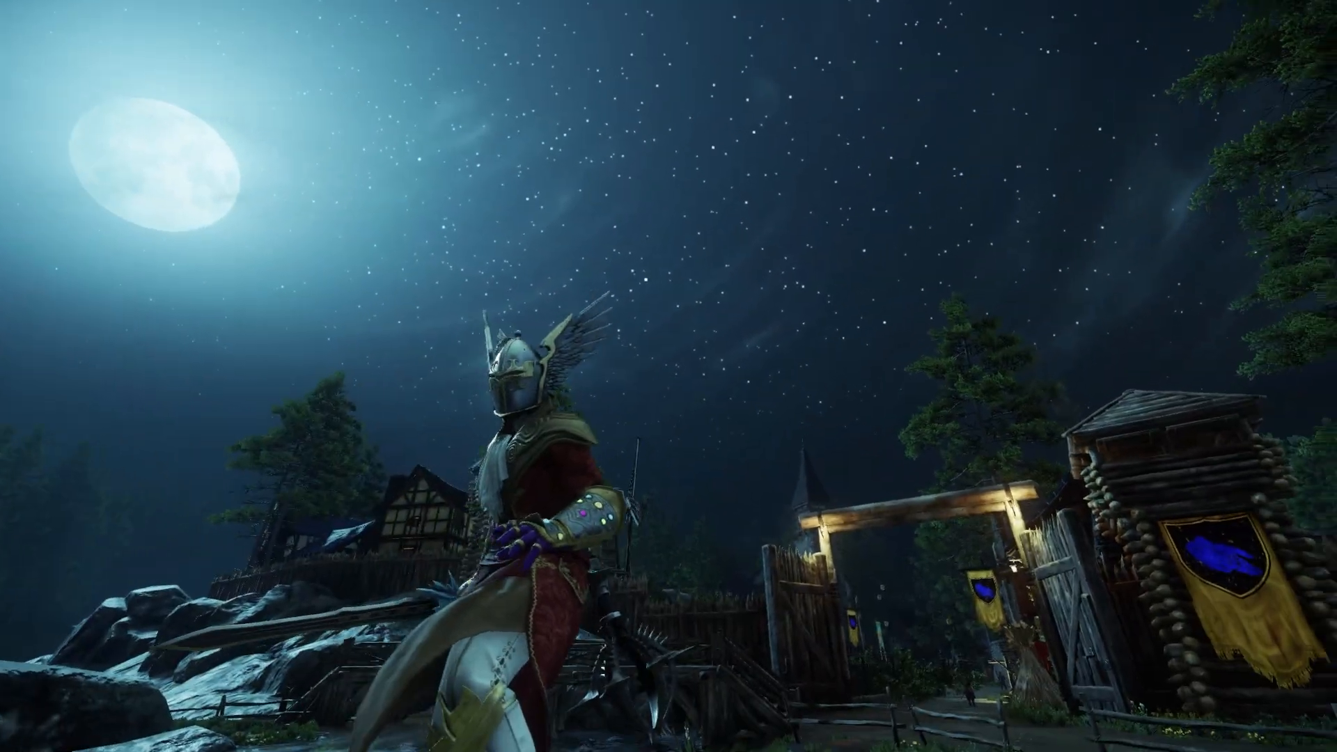
- Pose the character beneath the moon with the sword visible and copy a full-screen Lightshot capture of the scene
{"action": "key", "text": "w"}
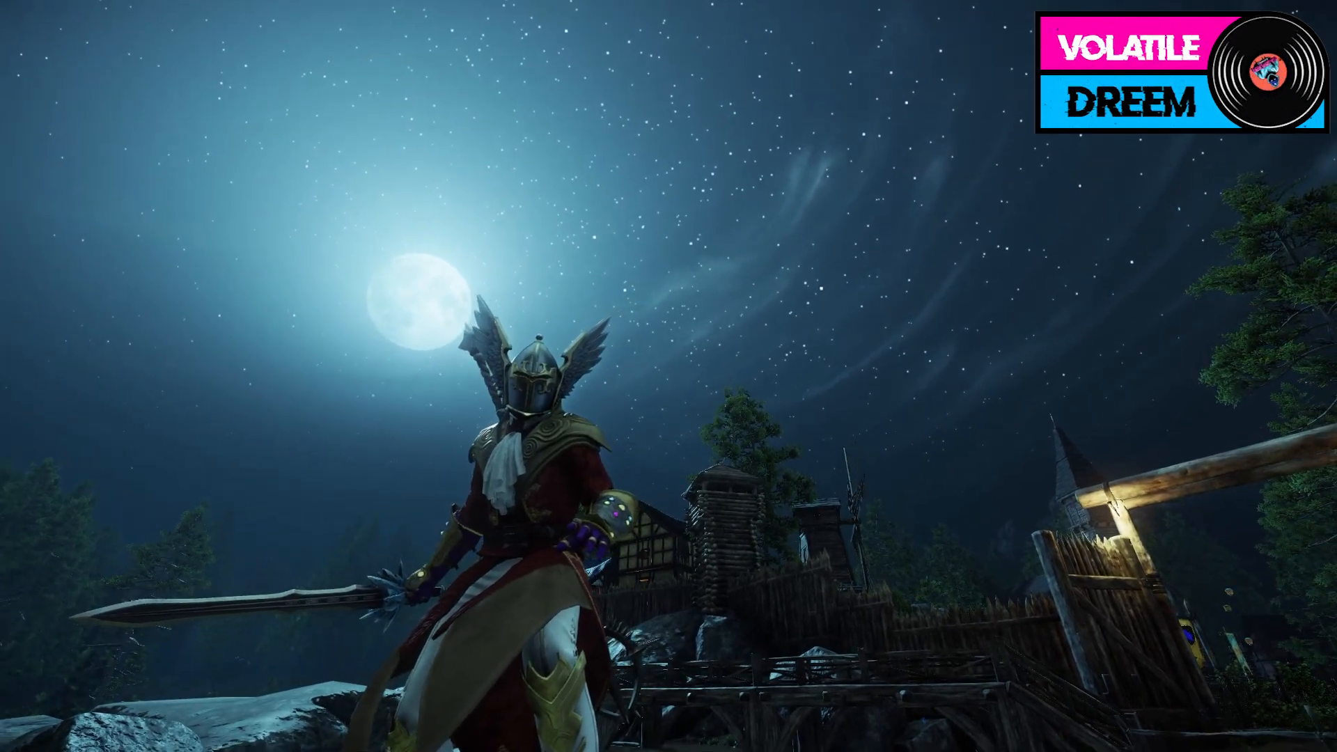
{"action": "key", "text": "super+shift+s"}
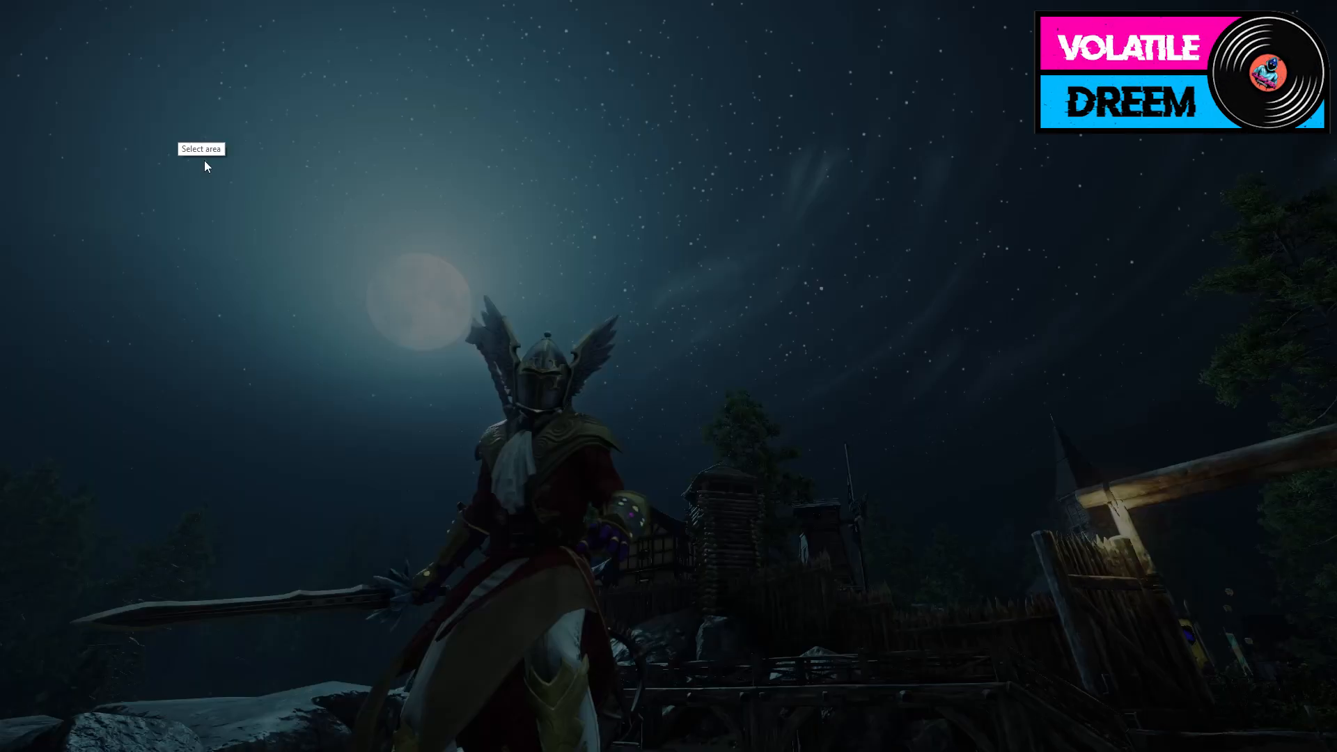
{"action": "left_click_drag", "start_coordinate": [0, 90], "coordinate": [842, 751]}
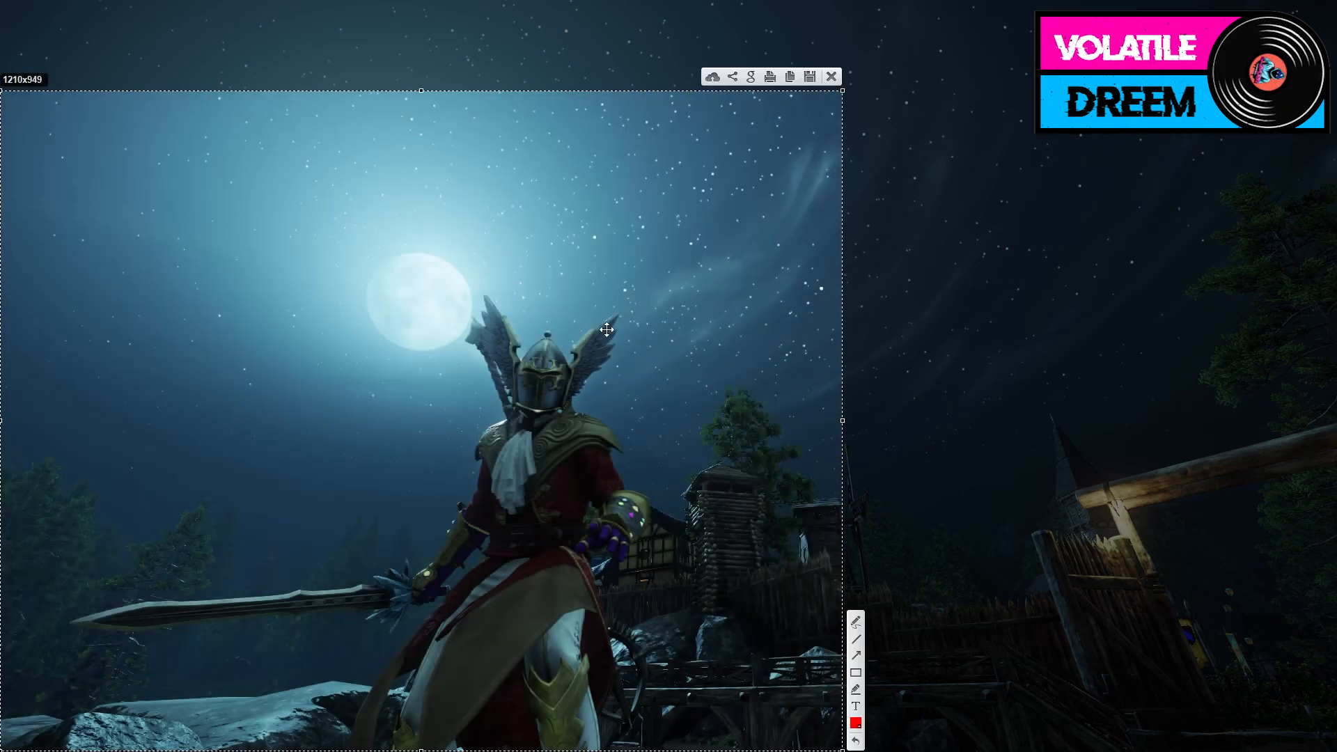
{"action": "right_click", "coordinate": [607, 325]}
{"action": "left_click", "coordinate": [668, 366]}
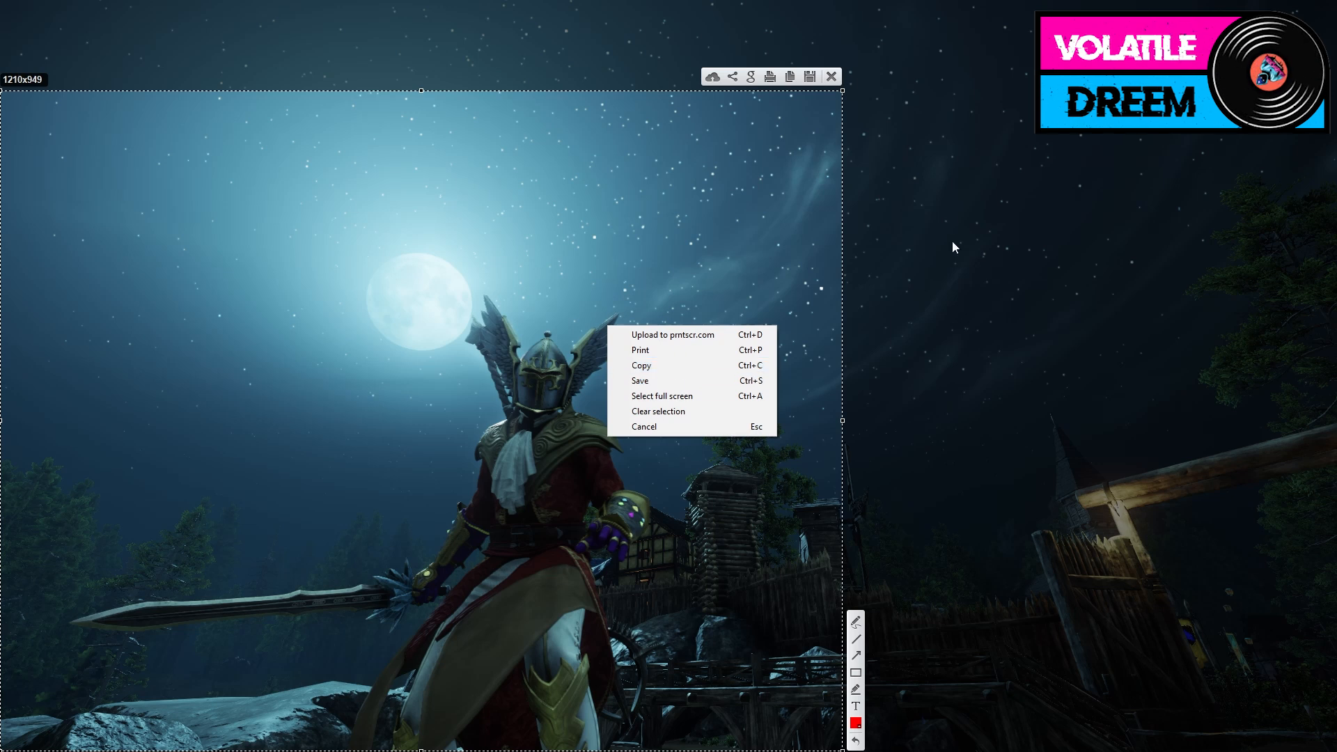
{"action": "left_click_drag", "start_coordinate": [0, 0], "coordinate": [1336, 751]}
{"action": "right_click", "coordinate": [580, 355]}
{"action": "left_click", "coordinate": [630, 393]}
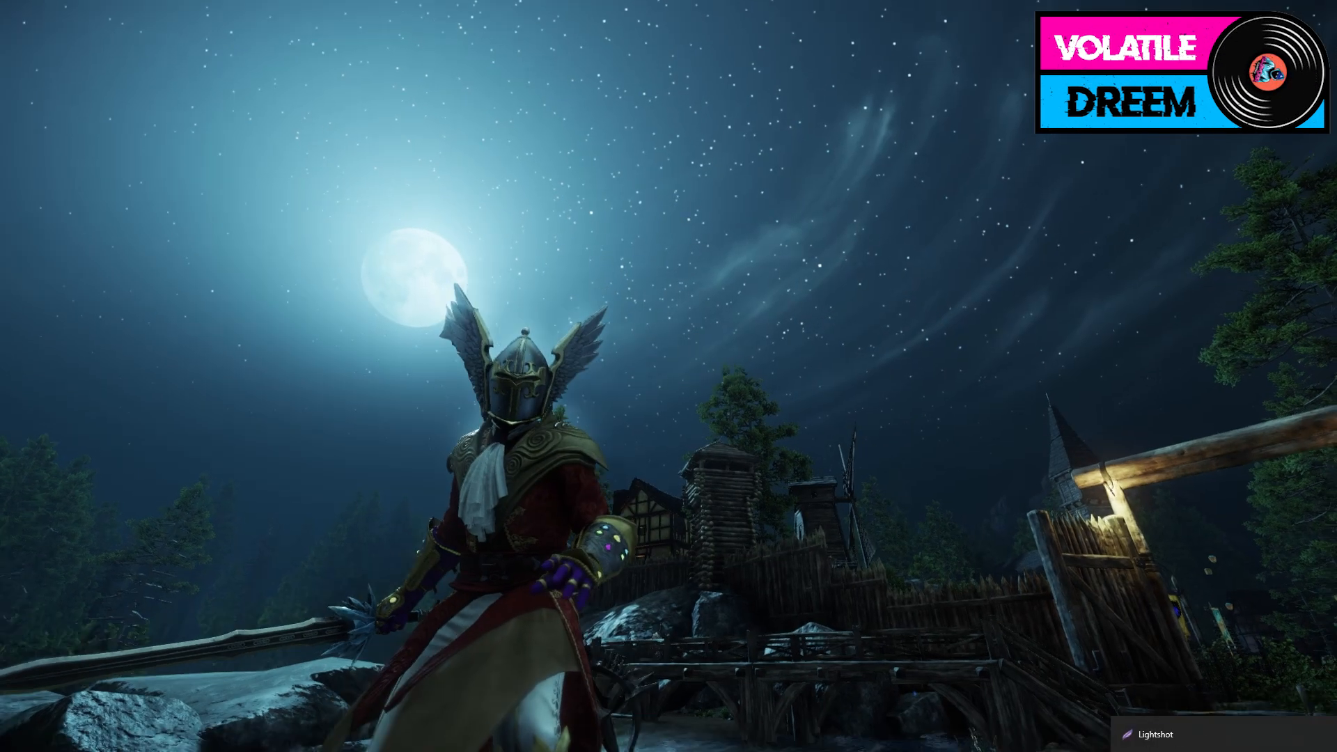
- Switch to Canva, upload the moonlit capture by pasting it and fill the page with it, and clear it from the page
{"action": "key", "text": "alt+Tab"}
{"action": "left_click", "coordinate": [785, 286]}
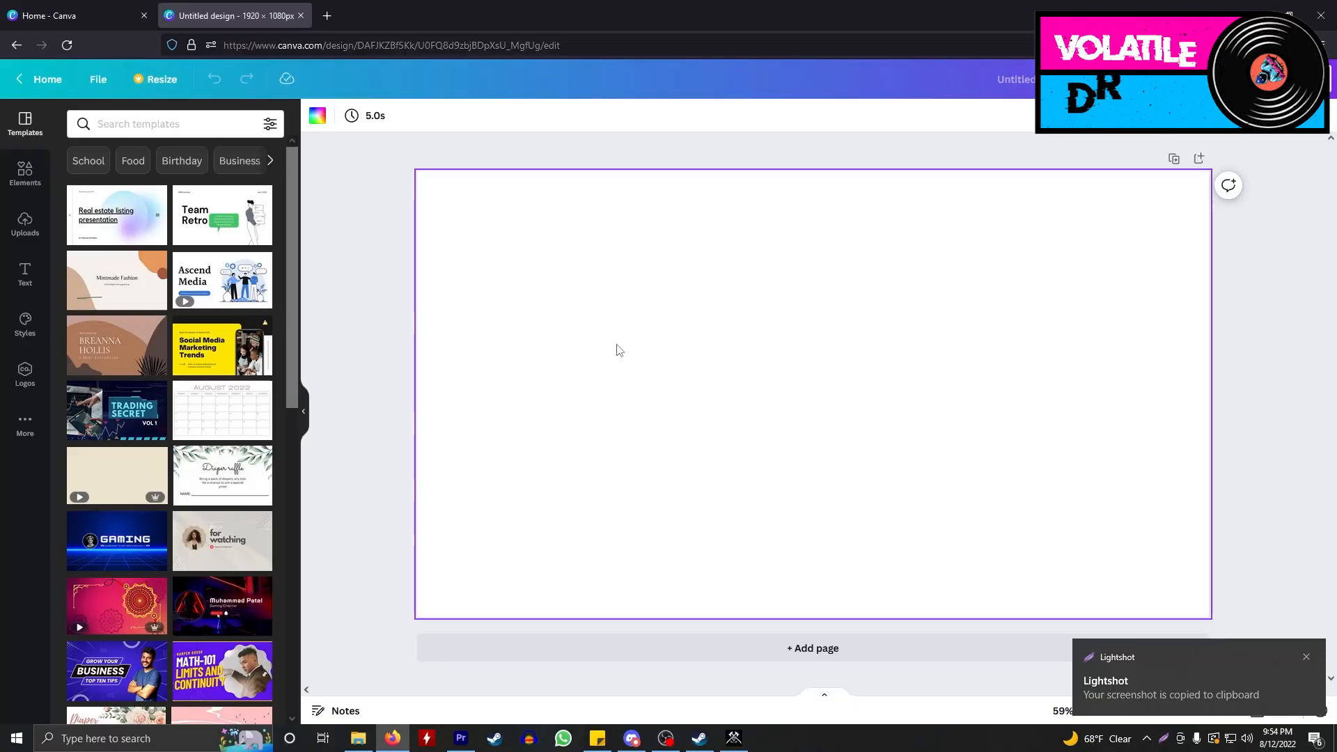
{"action": "key", "text": "ctrl+v"}
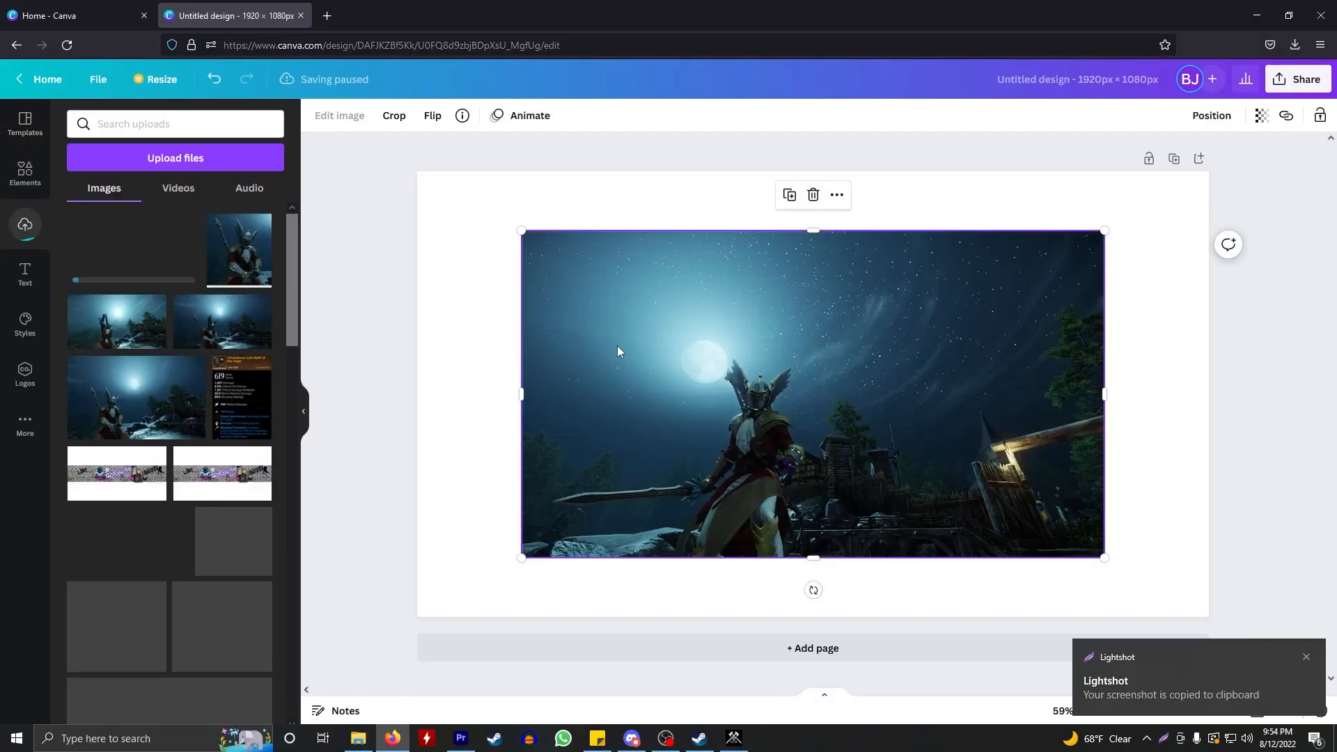
{"action": "left_click_drag", "start_coordinate": [717, 346], "coordinate": [613, 287]}
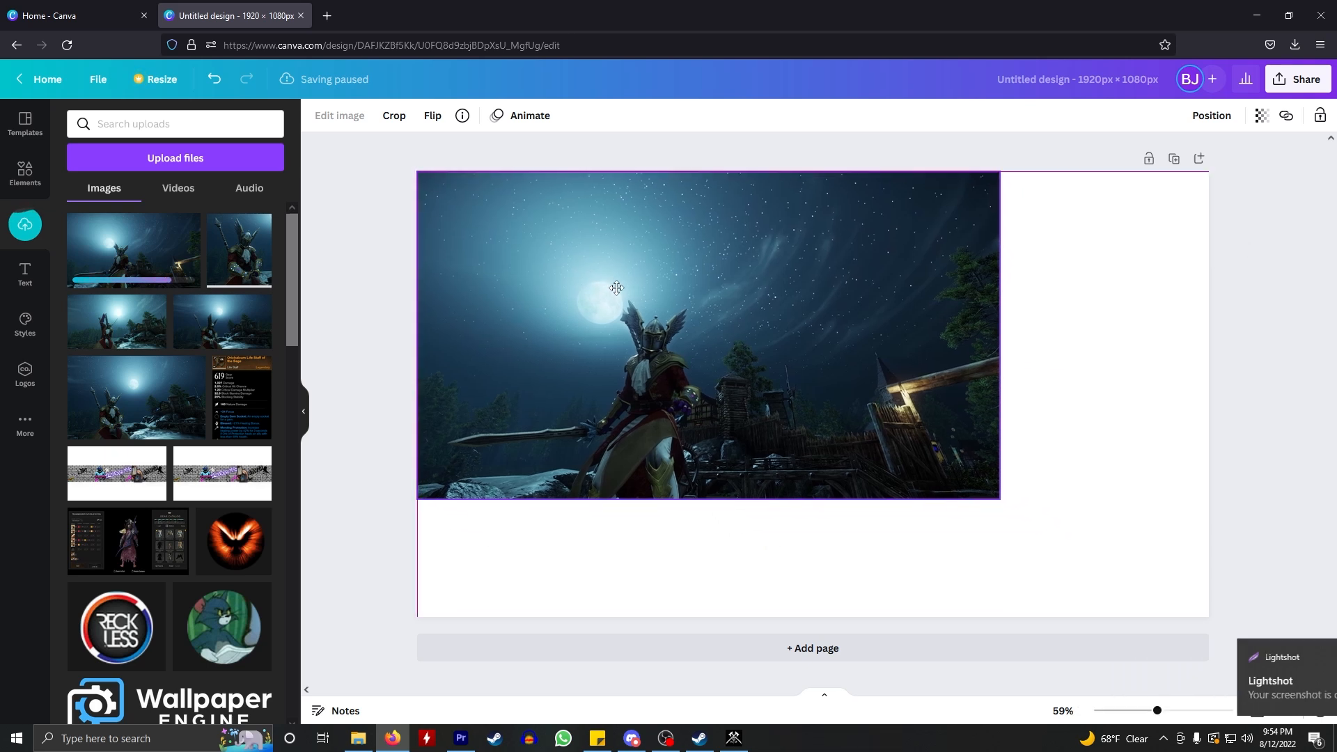
{"action": "left_click_drag", "start_coordinate": [1000, 500], "coordinate": [1211, 617]}
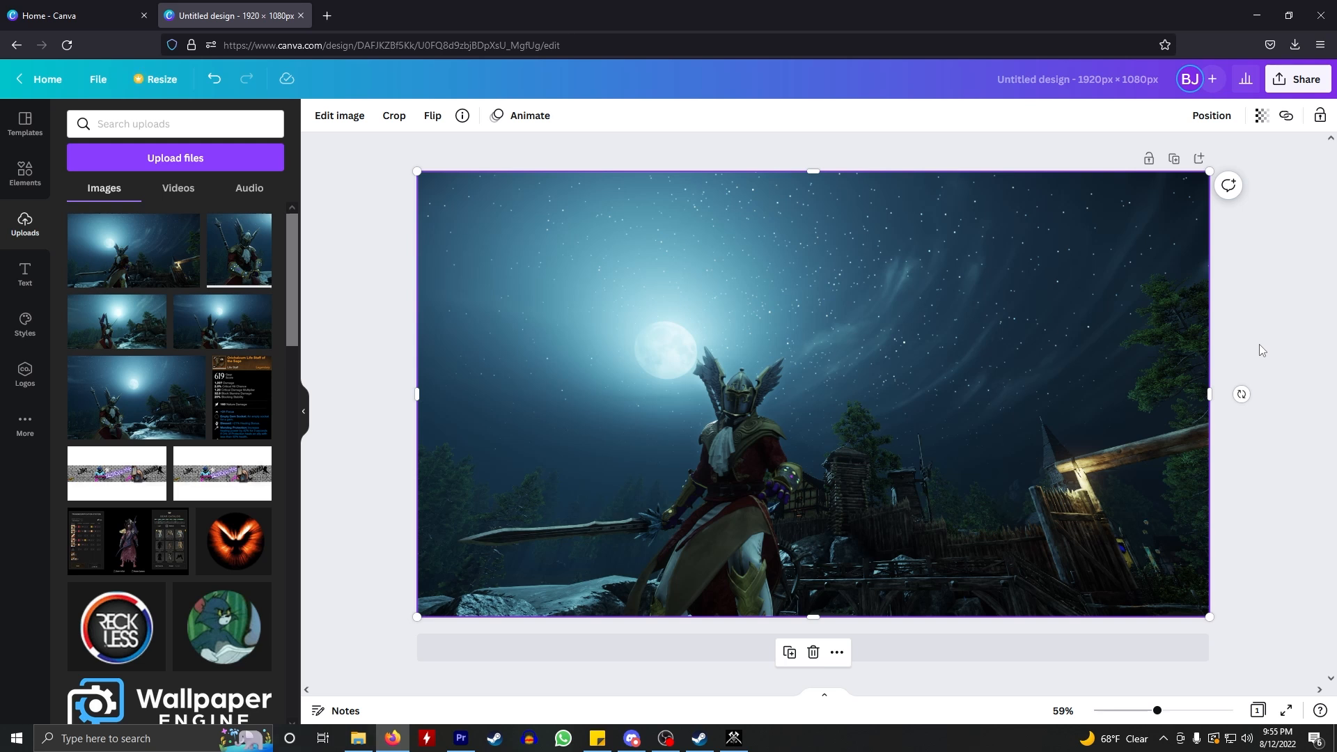
{"action": "key", "text": "Delete"}
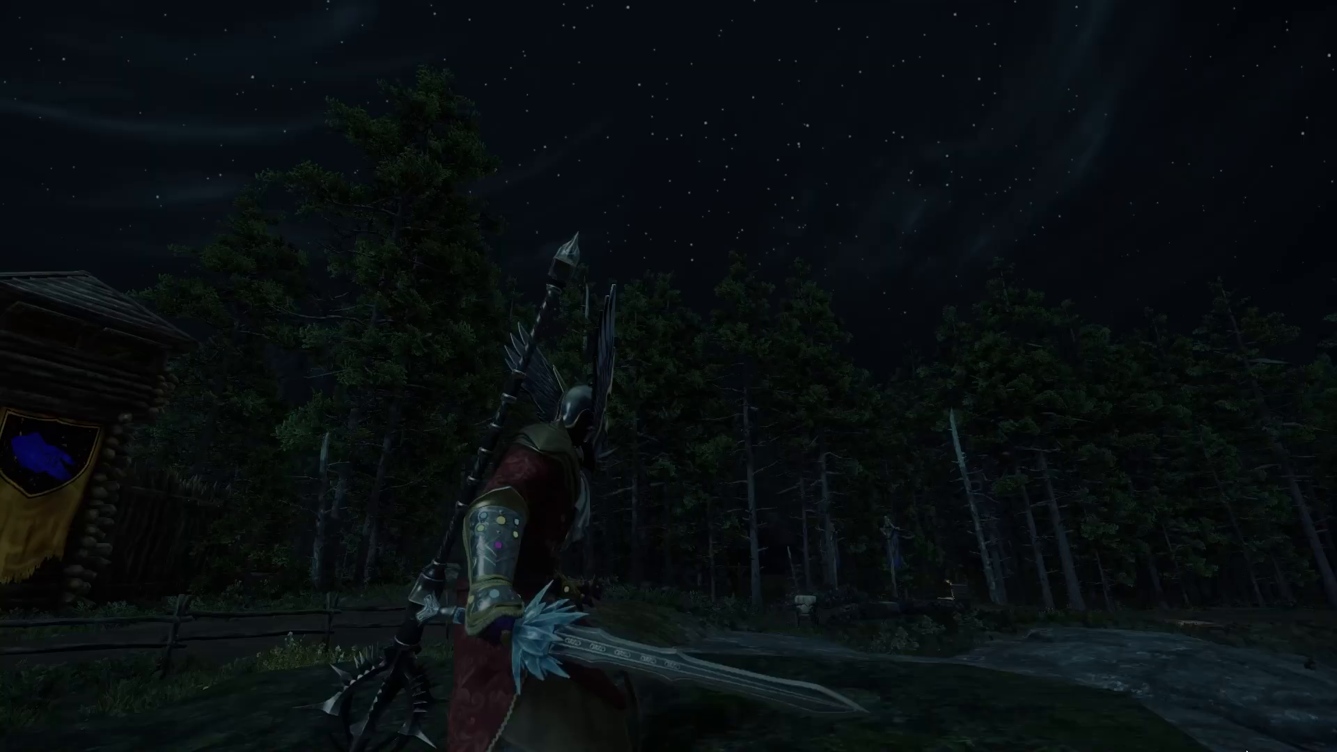
- Copy an 810 × 330 px Lightshot capture of the sword against the forest in New World and paste it onto the Canva page
{"action": "left_click_drag", "start_coordinate": [350, 521], "coordinate": [912, 750]}
{"action": "right_click", "coordinate": [630, 534]}
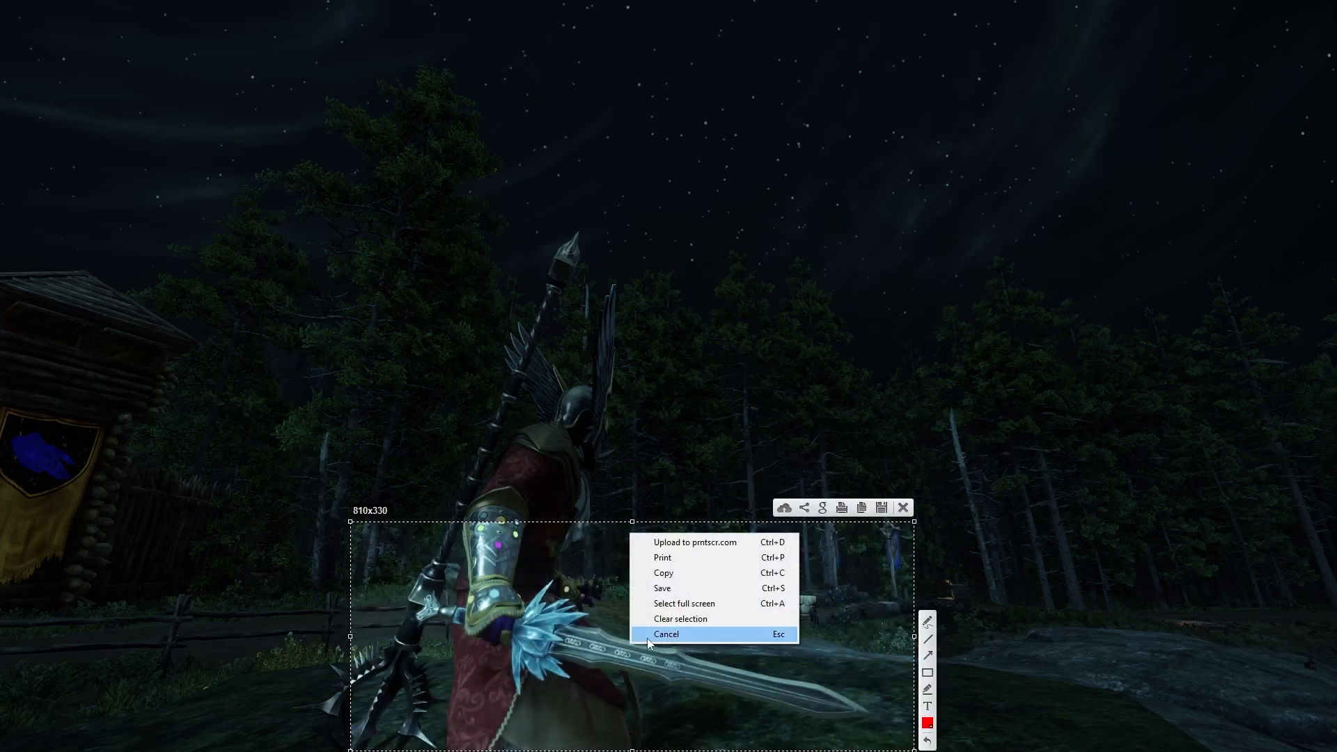
{"action": "left_click", "coordinate": [674, 574]}
{"action": "key", "text": "alt+Tab"}
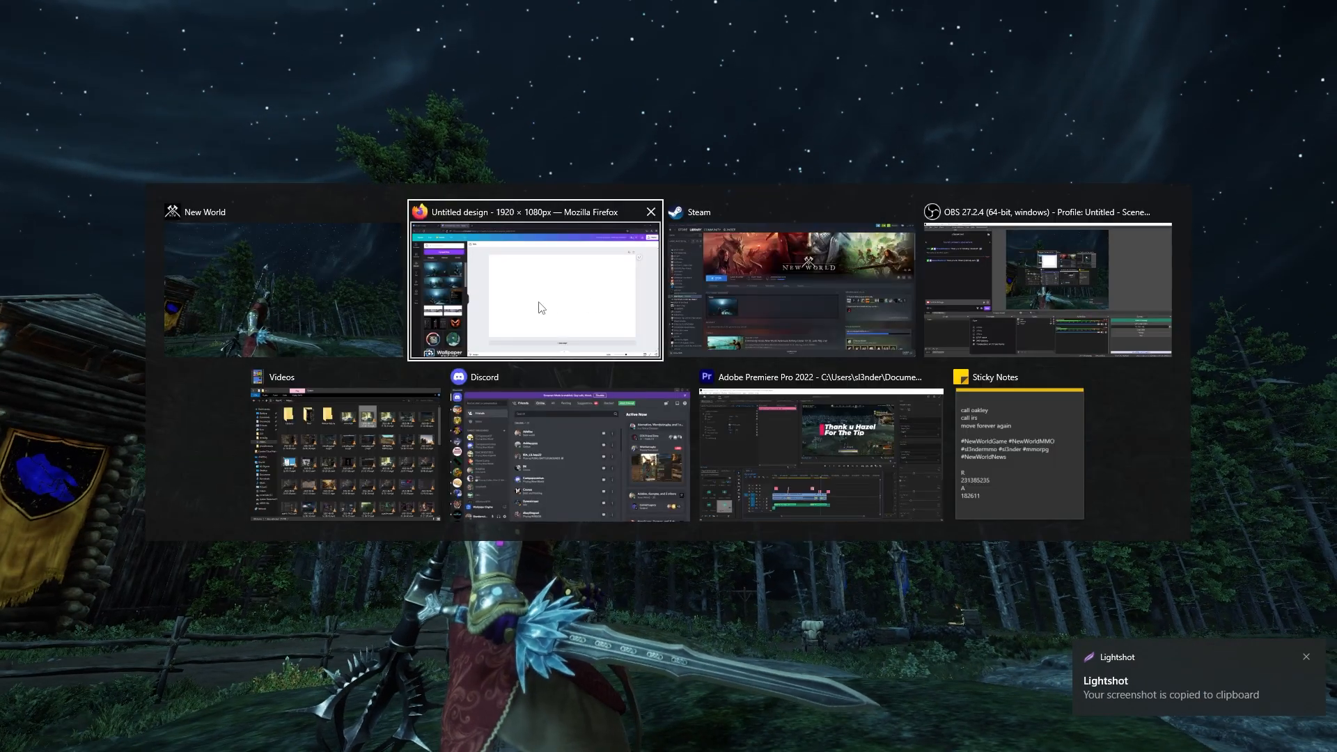
{"action": "key", "text": "ctrl+v"}
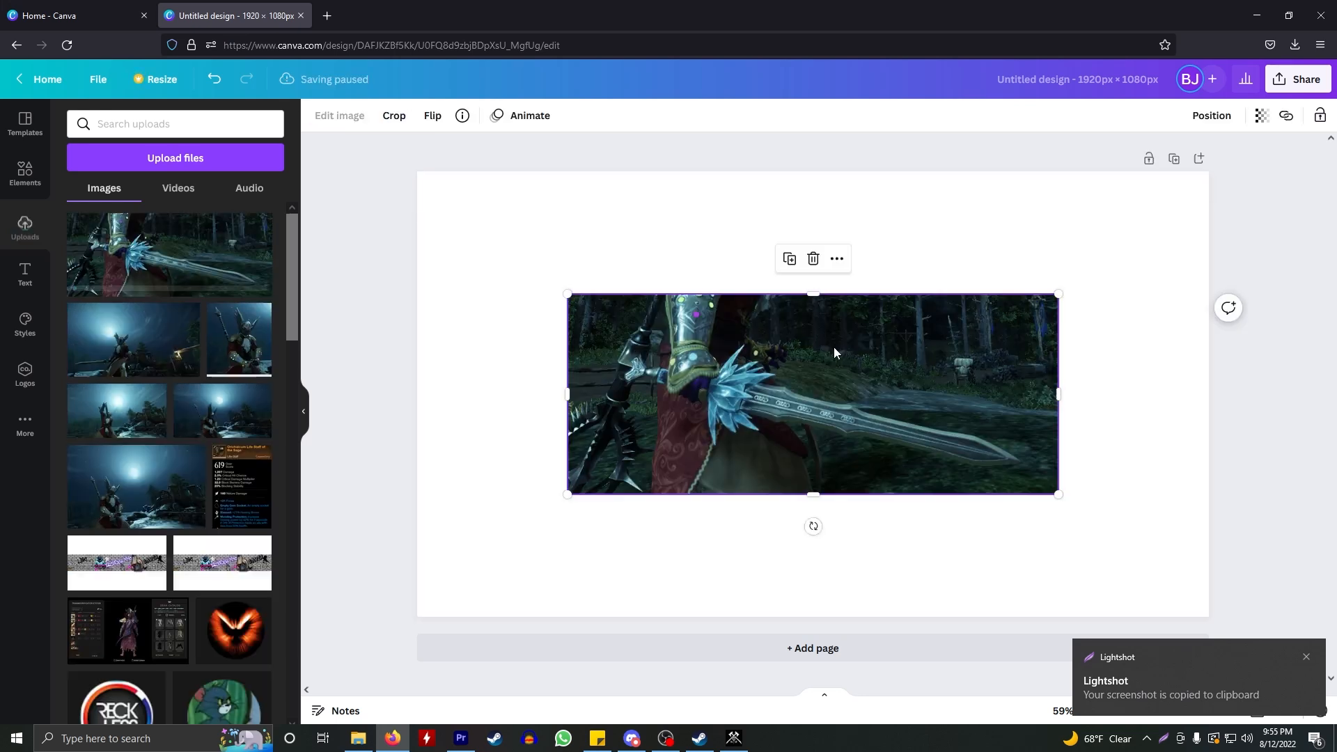
{"action": "mouse_move", "coordinate": [813, 382]}
{"action": "left_mouse_down"}
{"action": "mouse_move", "coordinate": [879, 365]}
{"action": "mouse_move", "coordinate": [788, 379]}
{"action": "left_mouse_up"}
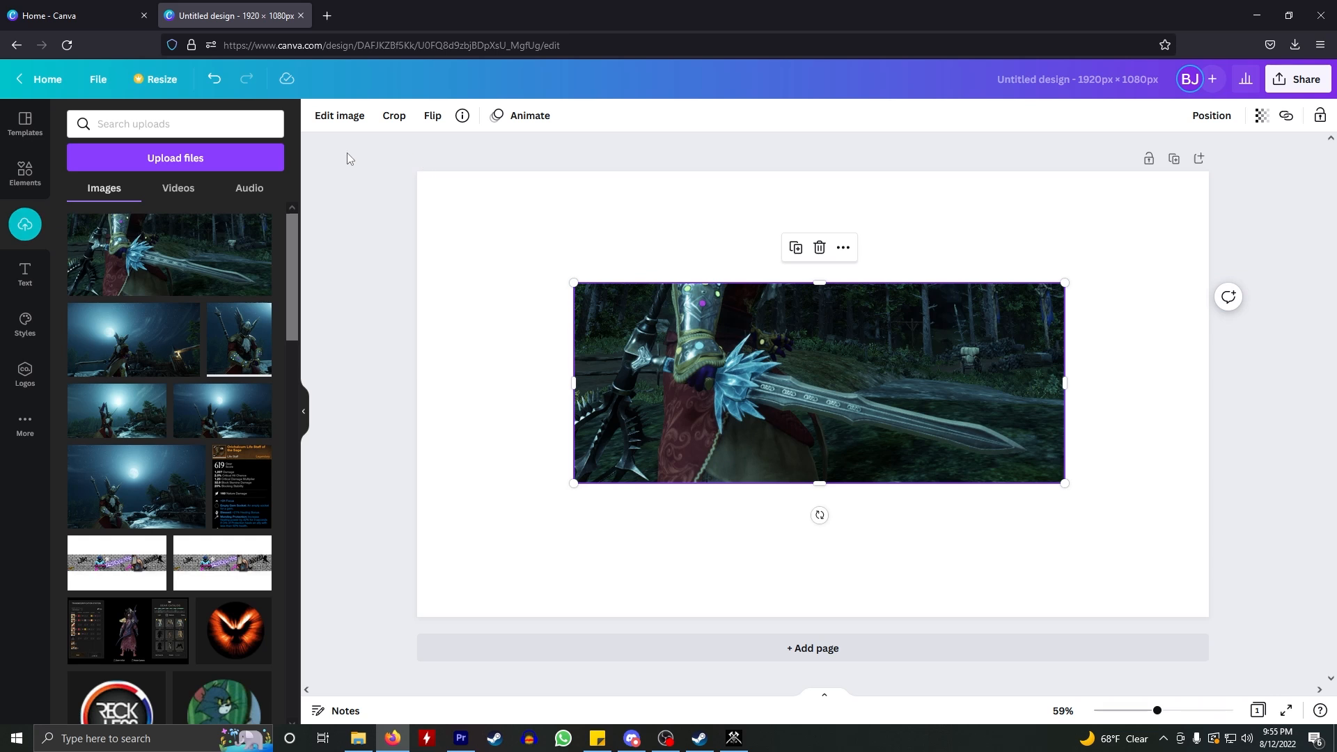
- Try the Background Remover on the forest sword capture, cancel it, and delete the image from the page
{"action": "left_click", "coordinate": [344, 117]}
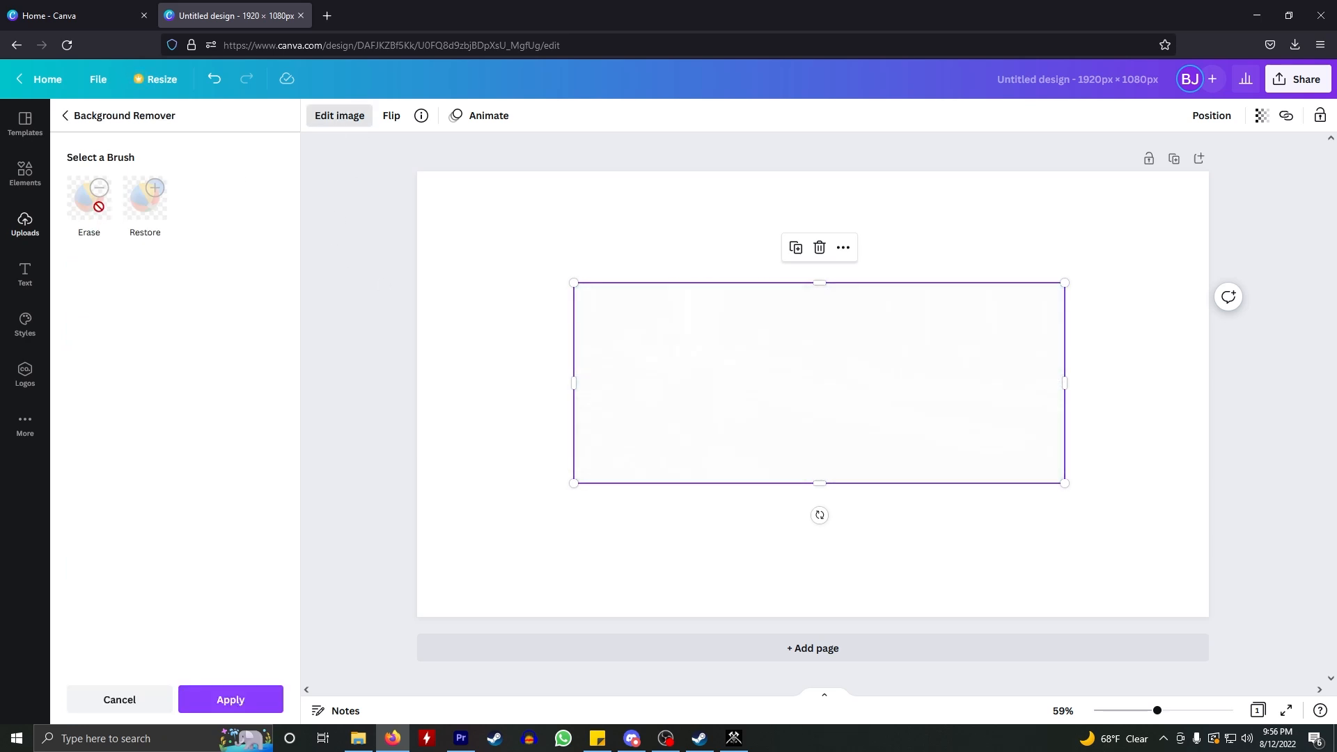
{"action": "left_click_drag", "start_coordinate": [749, 372], "coordinate": [709, 355]}
{"action": "left_click_drag", "start_coordinate": [870, 376], "coordinate": [911, 374]}
{"action": "left_click_drag", "start_coordinate": [810, 338], "coordinate": [758, 349]}
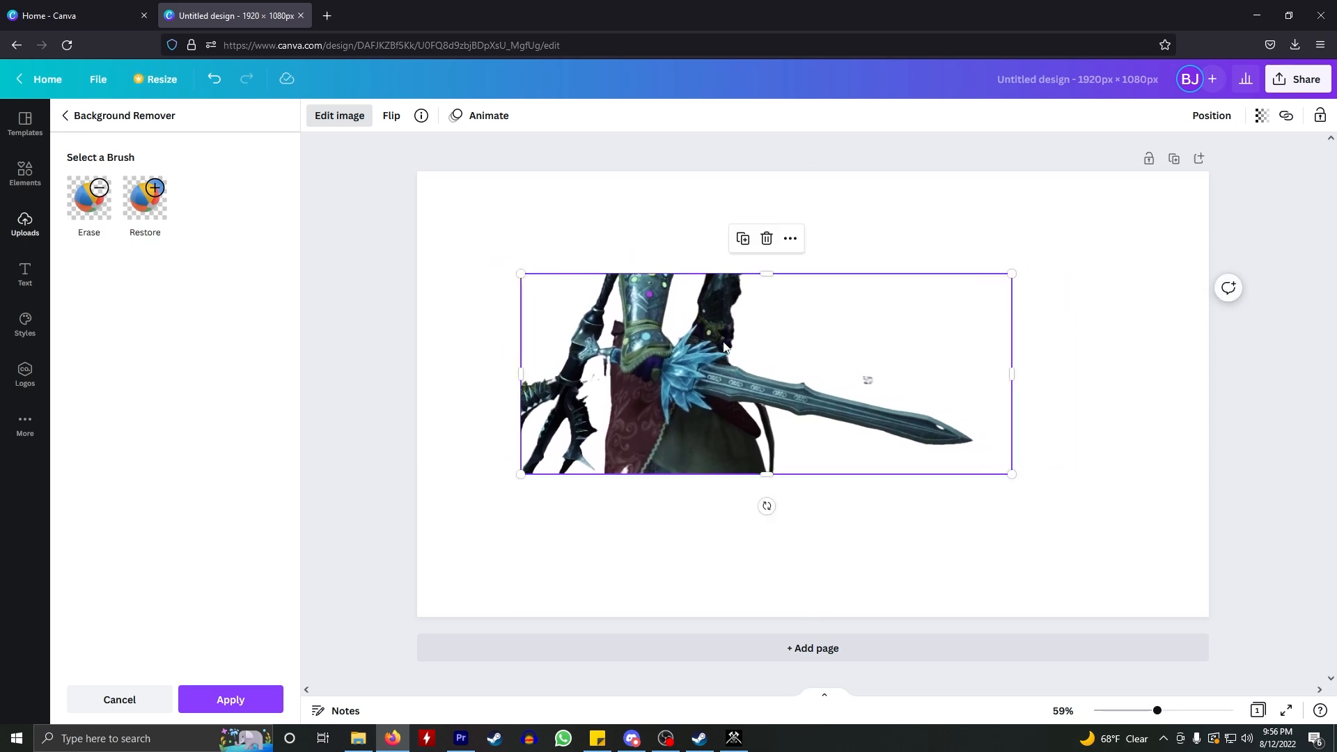
{"action": "left_click", "coordinate": [119, 699]}
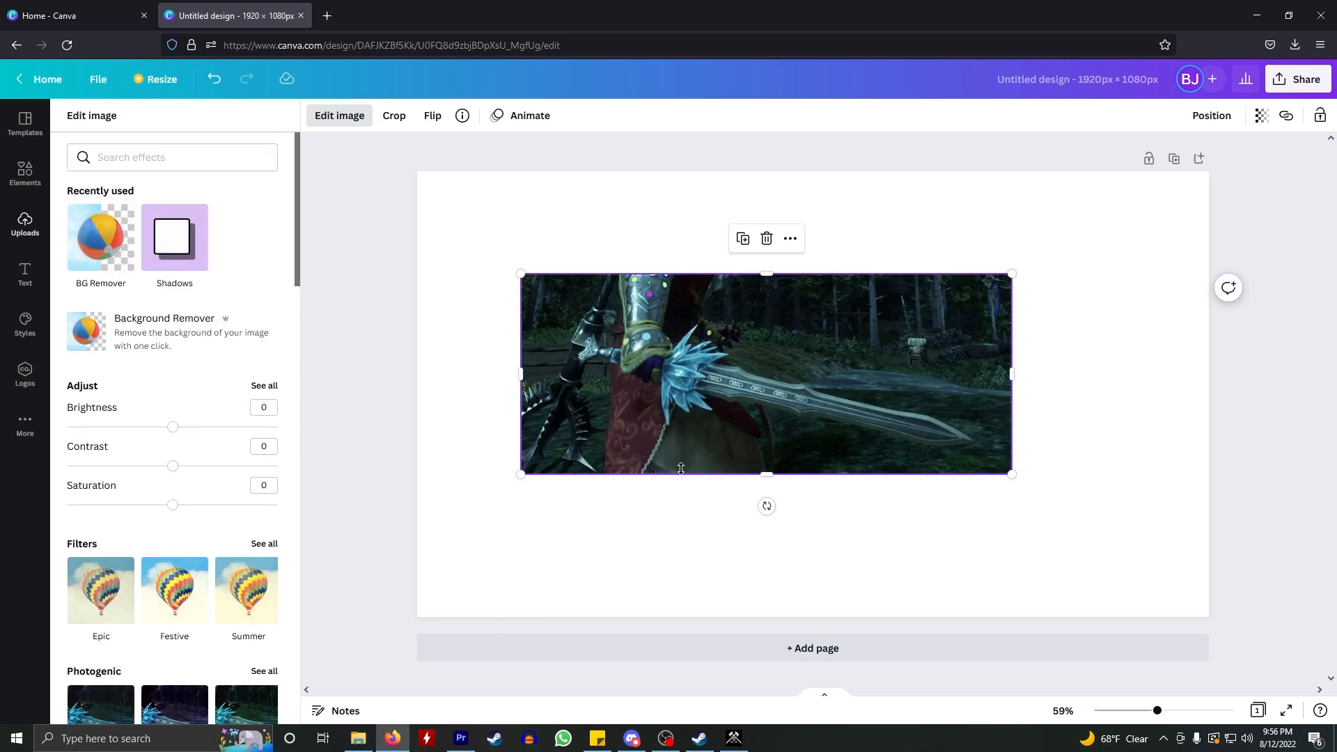
{"action": "key", "text": "Delete"}
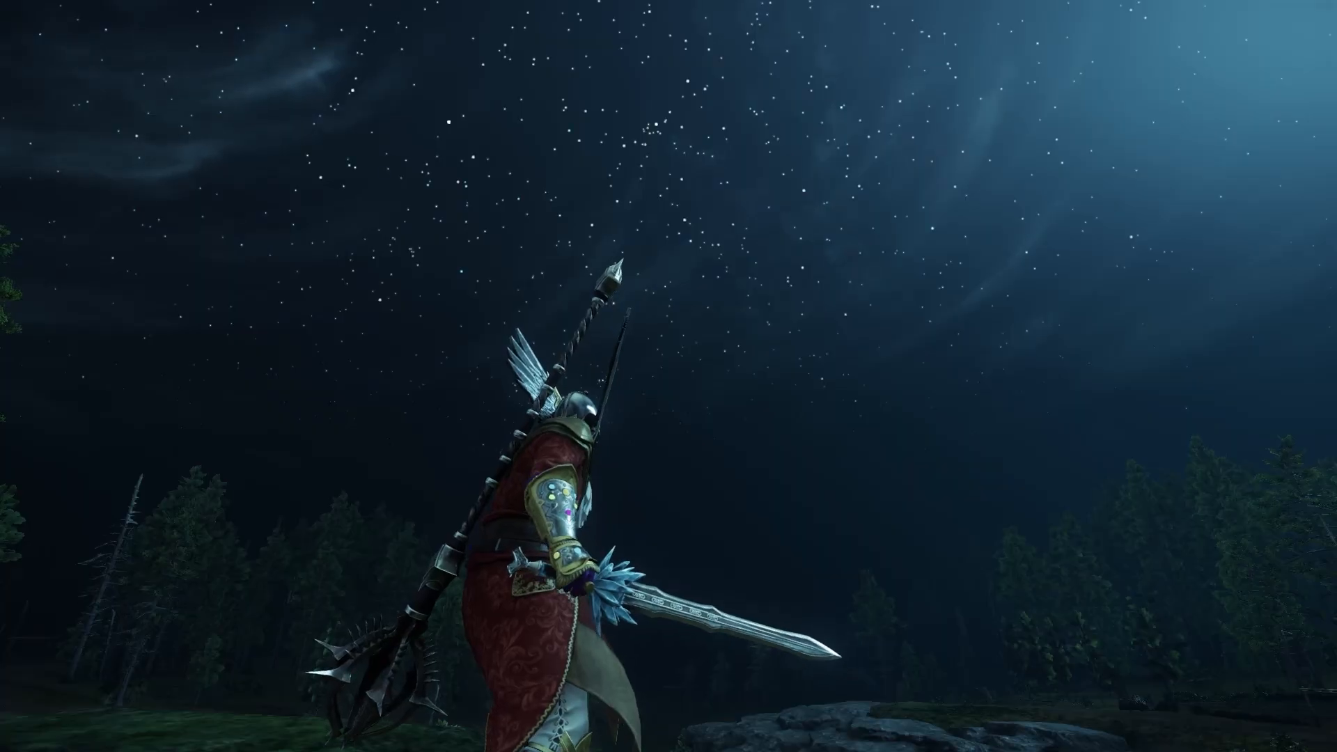
- Copy a 526 × 243 px Lightshot capture of the sword against the dark sky in New World and paste it onto the Canva page
{"action": "key", "text": "super+shift+s"}
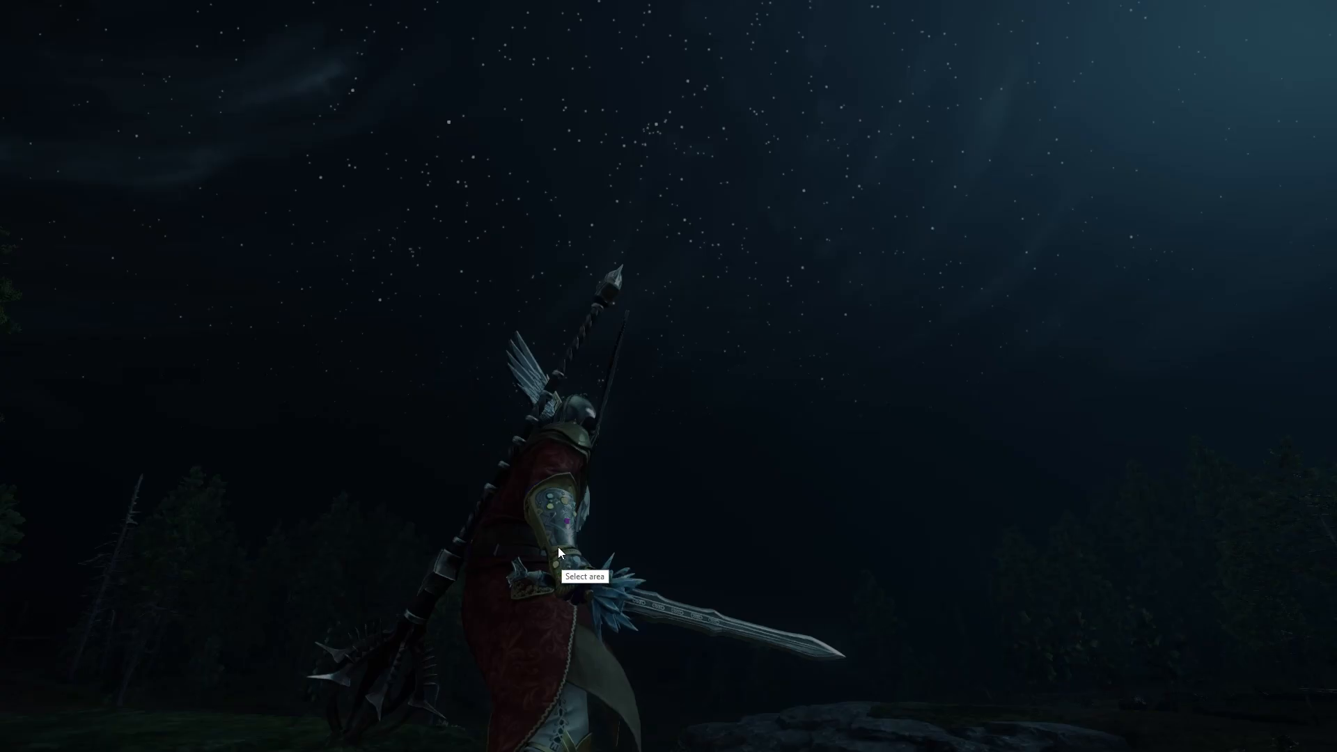
{"action": "left_click_drag", "start_coordinate": [599, 592], "coordinate": [870, 699]}
{"action": "right_click", "coordinate": [729, 615]}
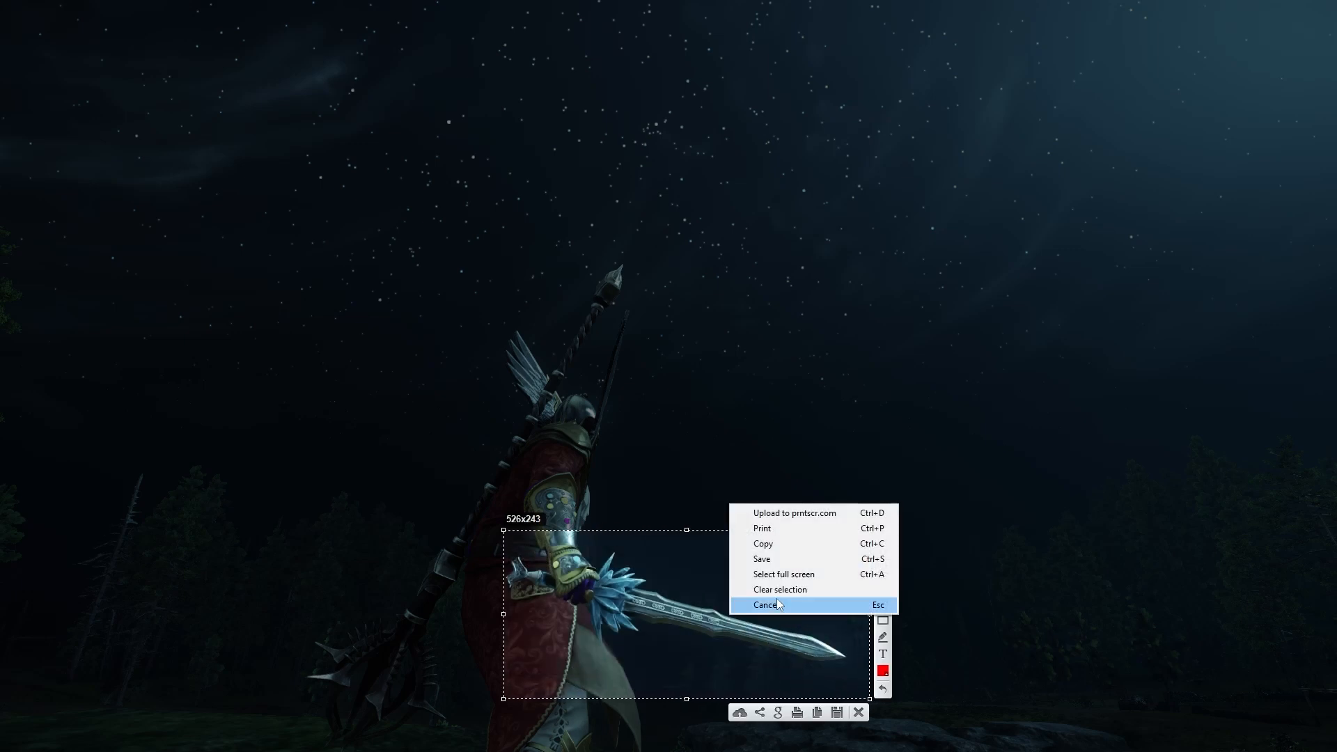
{"action": "left_click", "coordinate": [763, 544]}
{"action": "key", "text": "alt+Tab"}
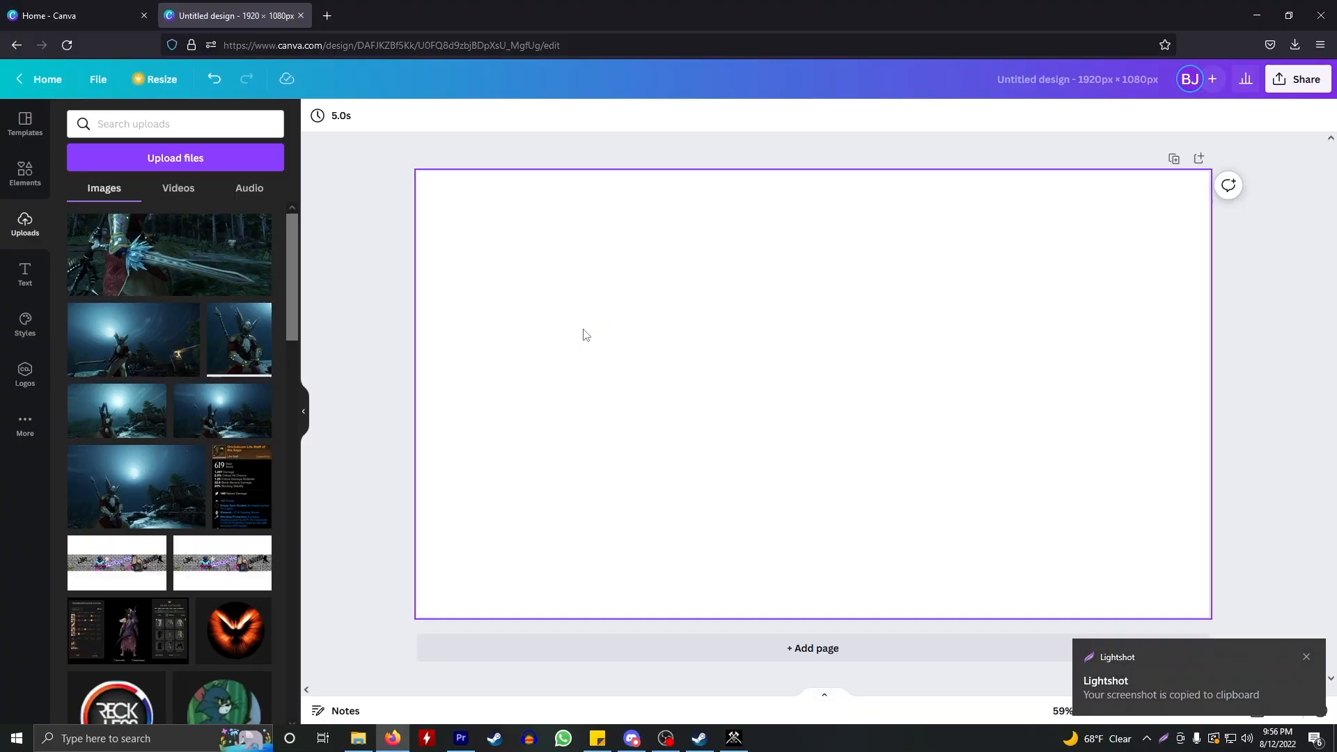
{"action": "key", "text": "ctrl+v"}
{"action": "left_click_drag", "start_coordinate": [665, 374], "coordinate": [735, 417]}
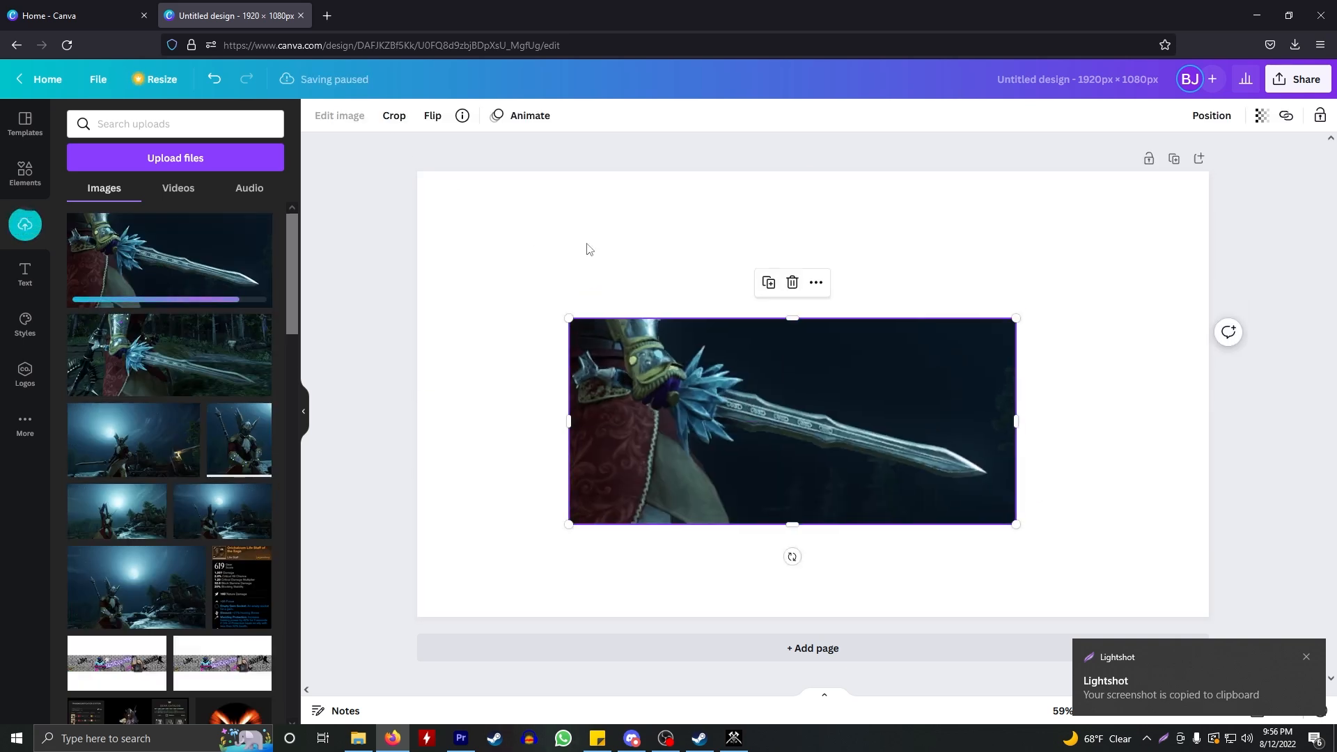
{"action": "left_click_drag", "start_coordinate": [816, 386], "coordinate": [787, 351]}
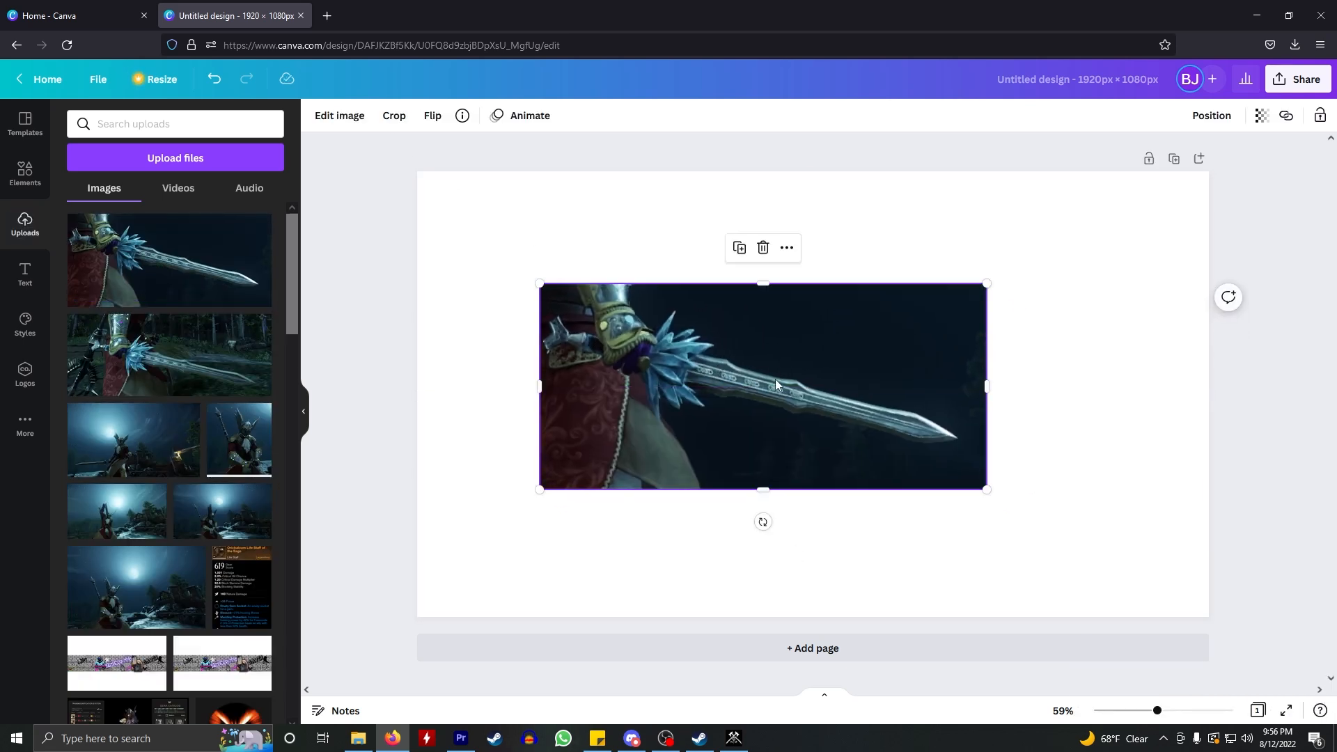
- Remove the background of the new sword capture with Background Remover and shift the cutout to check its edges
{"action": "left_click", "coordinate": [343, 116]}
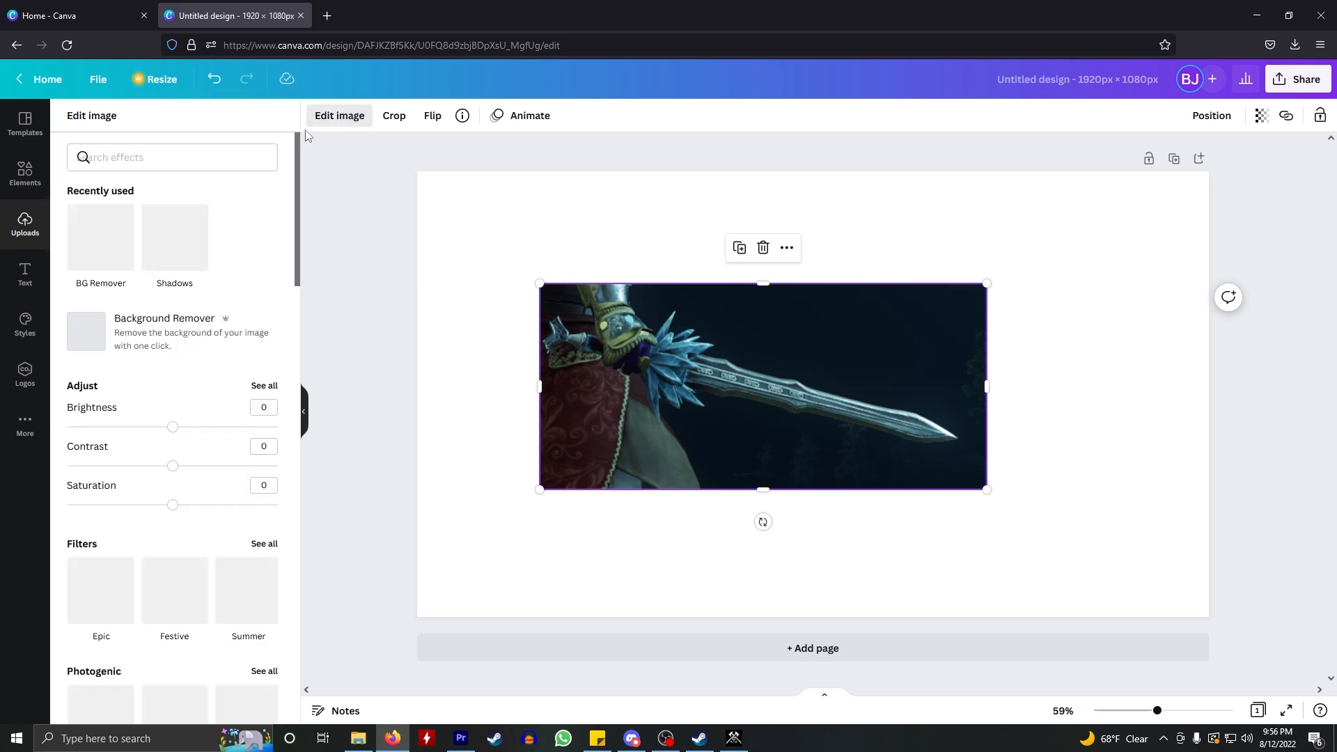
{"action": "left_click", "coordinate": [112, 240]}
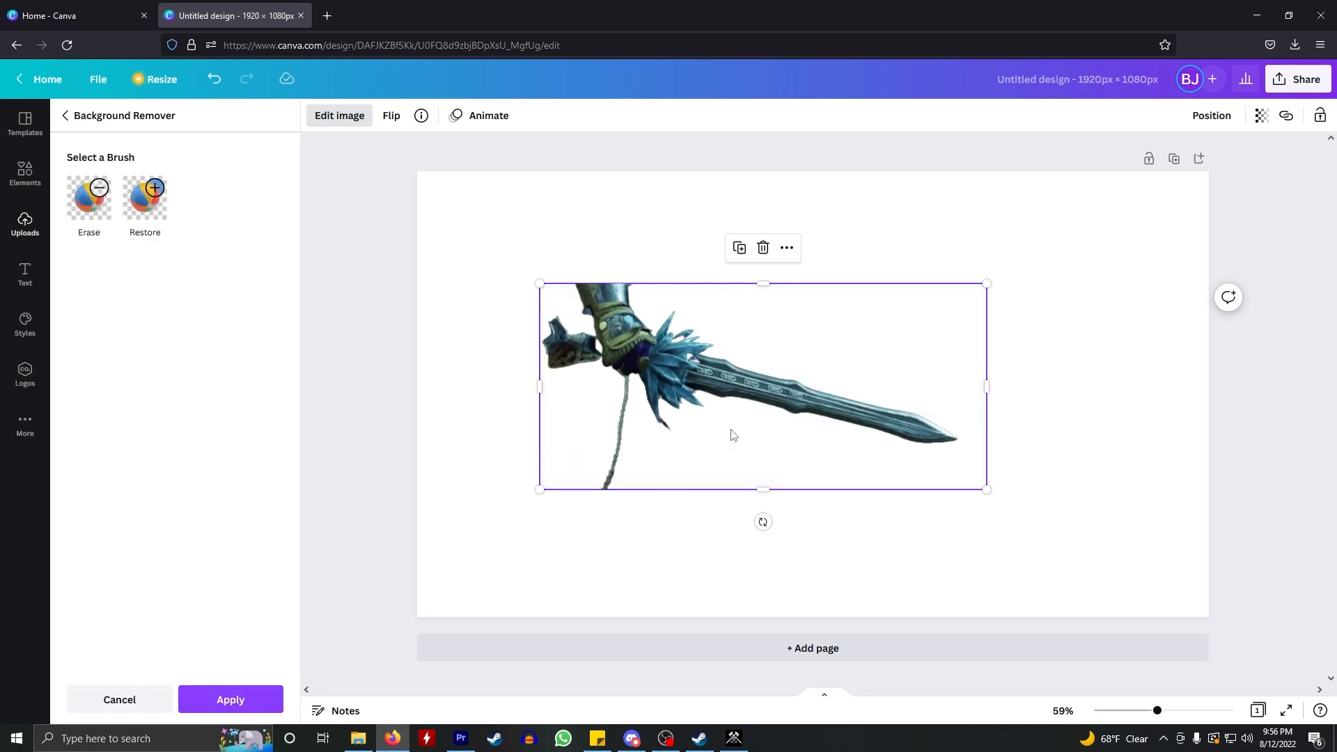
{"action": "left_click_drag", "start_coordinate": [702, 386], "coordinate": [757, 412]}
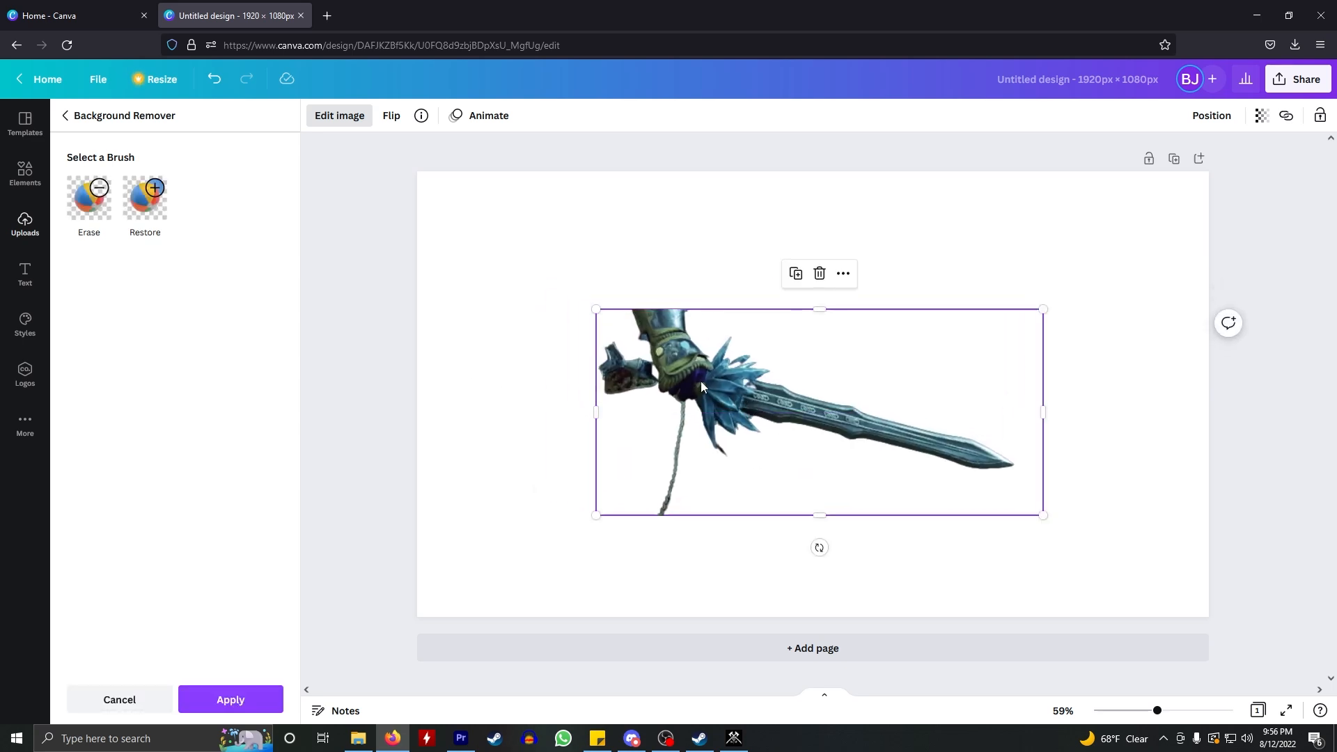
- Erase the braided cord hanging below the gauntlet using the Background Remover's Erase brush at size 25
{"action": "left_click", "coordinate": [142, 207]}
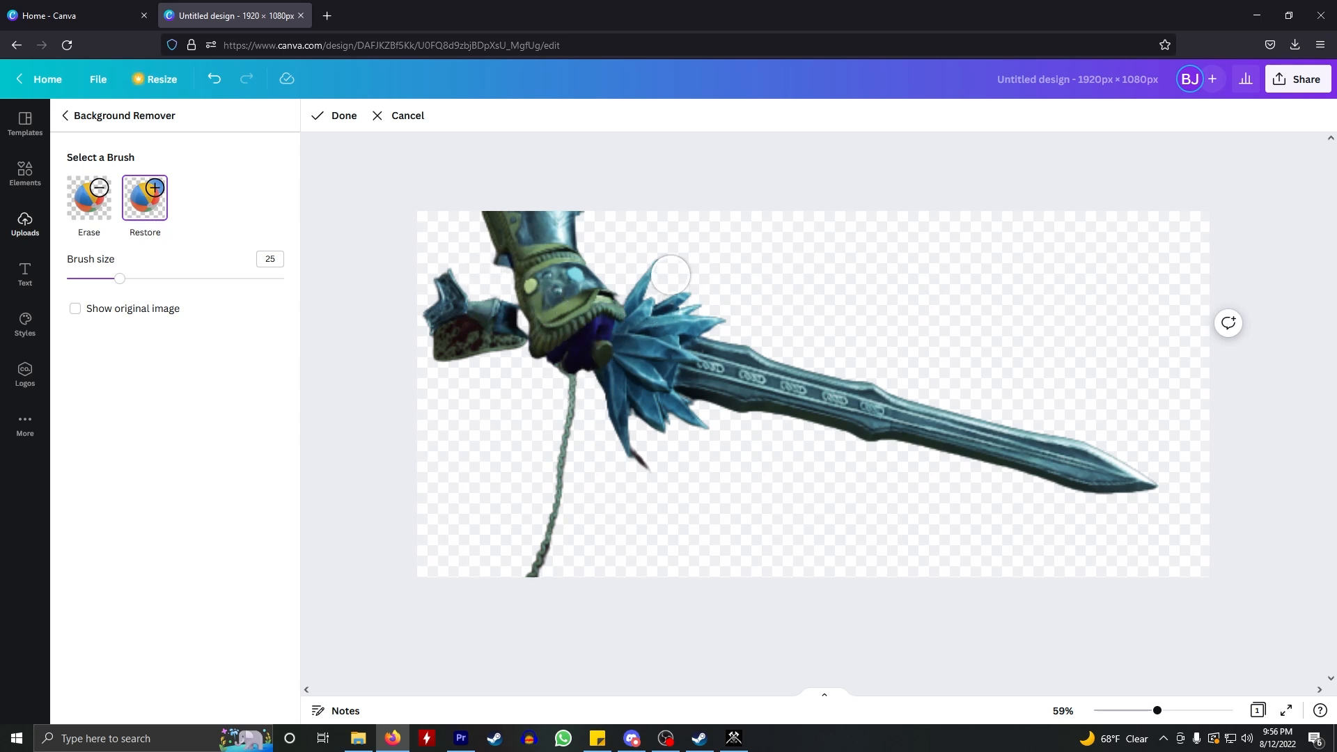
{"action": "left_click", "coordinate": [93, 219]}
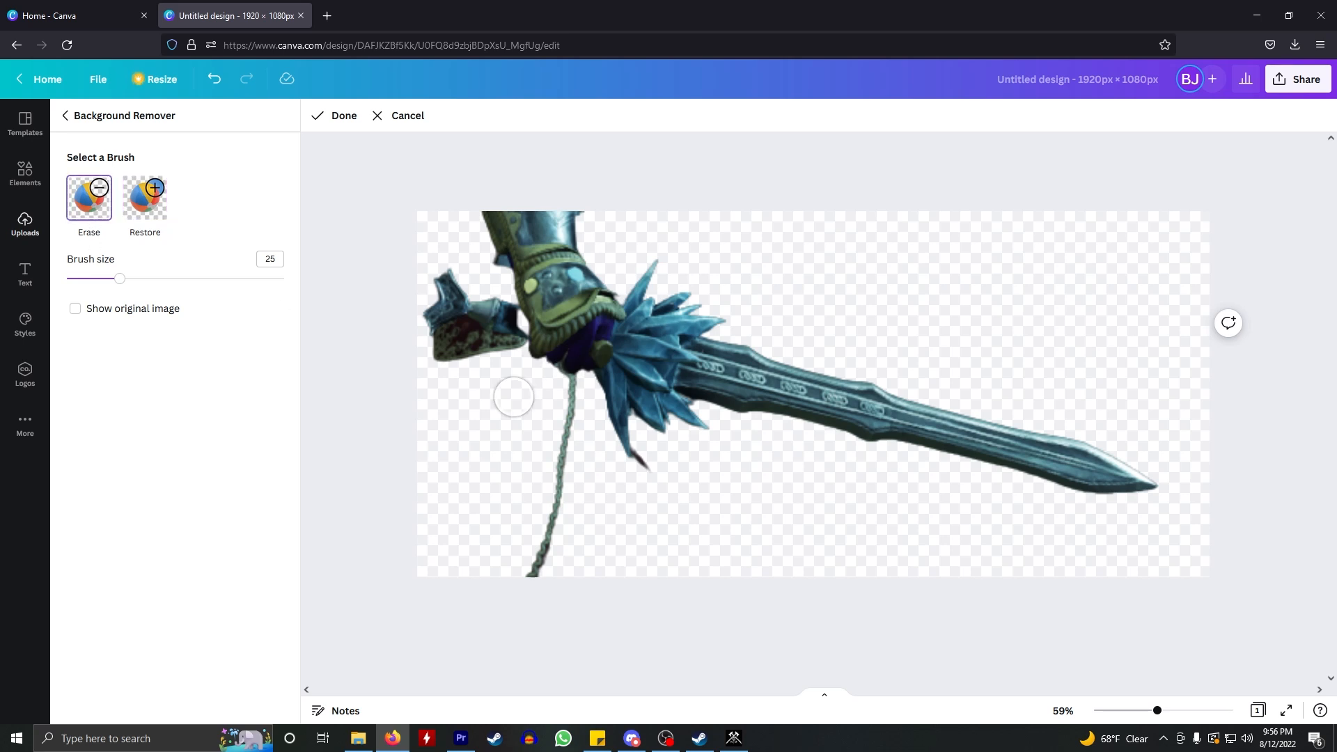
{"action": "left_click_drag", "start_coordinate": [570, 395], "coordinate": [531, 590]}
- Set the Erase brush size to 6 and erase the dark fragment beside the lowest ice crystal's tip
{"action": "left_click_drag", "start_coordinate": [1158, 711], "coordinate": [1206, 710]}
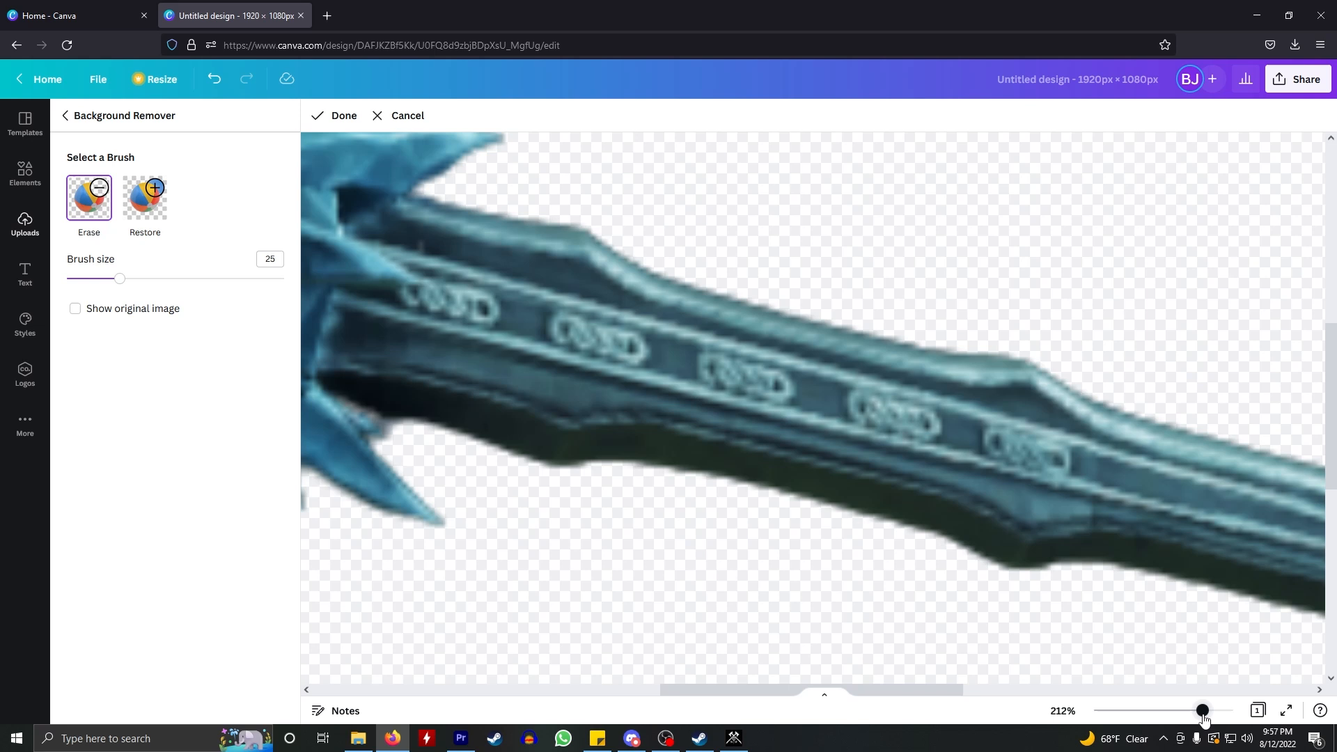
{"action": "scroll", "coordinate": [671, 462], "scroll_direction": "left", "scroll_amount": 3}
{"action": "scroll", "coordinate": [707, 463], "scroll_direction": "left", "scroll_amount": 5}
{"action": "scroll", "coordinate": [707, 463], "scroll_direction": "down", "scroll_amount": 3}
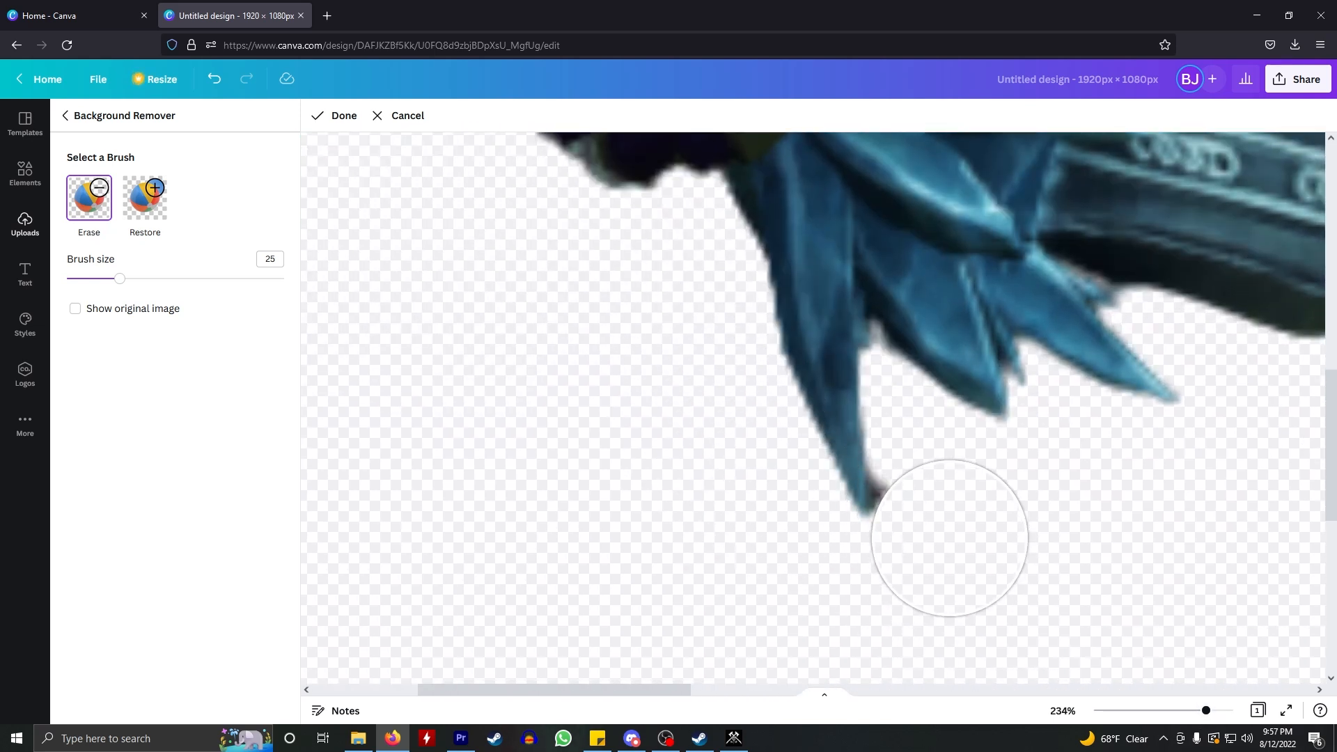
{"action": "left_click_drag", "start_coordinate": [103, 280], "coordinate": [77, 279]}
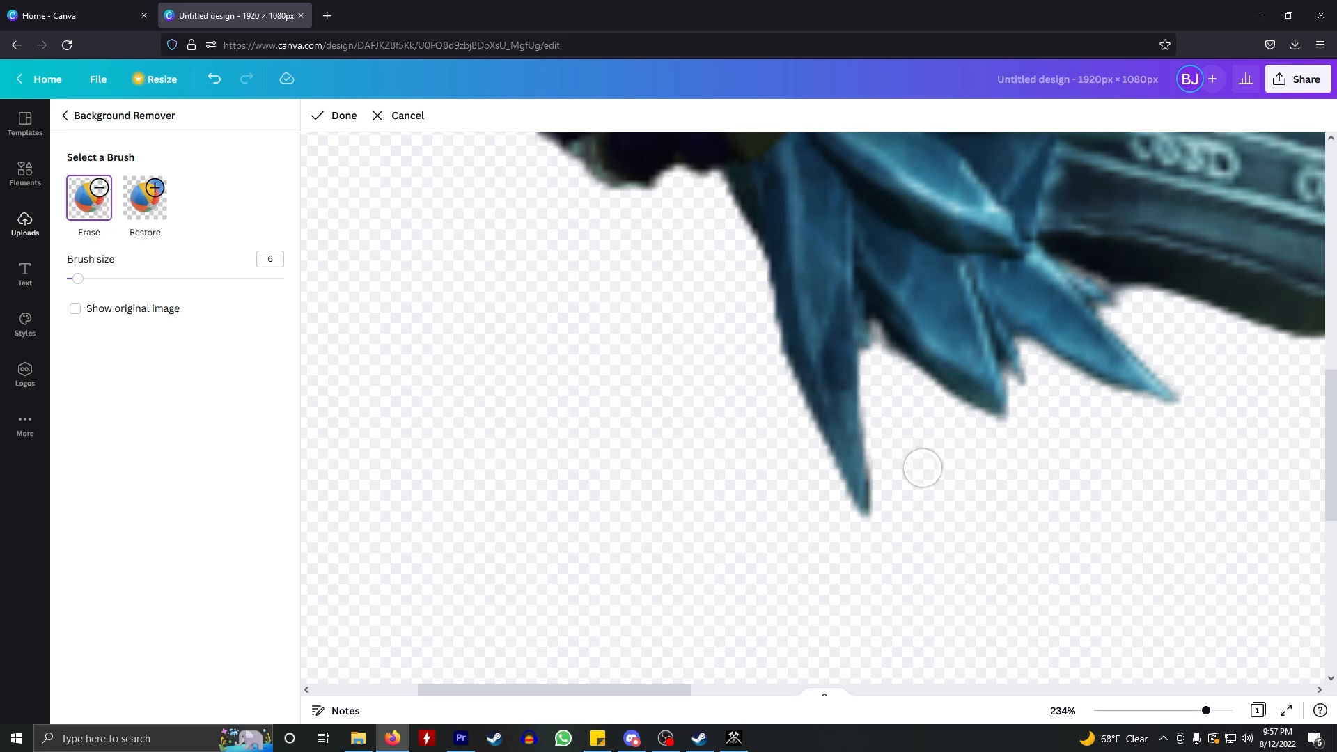
- Restore the missing piece of the sword's grip between the pommel and the gauntlet
{"action": "scroll", "coordinate": [922, 469], "scroll_direction": "up", "scroll_amount": 10}
{"action": "scroll", "coordinate": [717, 383], "scroll_direction": "left", "scroll_amount": 2}
{"action": "scroll", "coordinate": [724, 390], "scroll_direction": "left", "scroll_amount": 3}
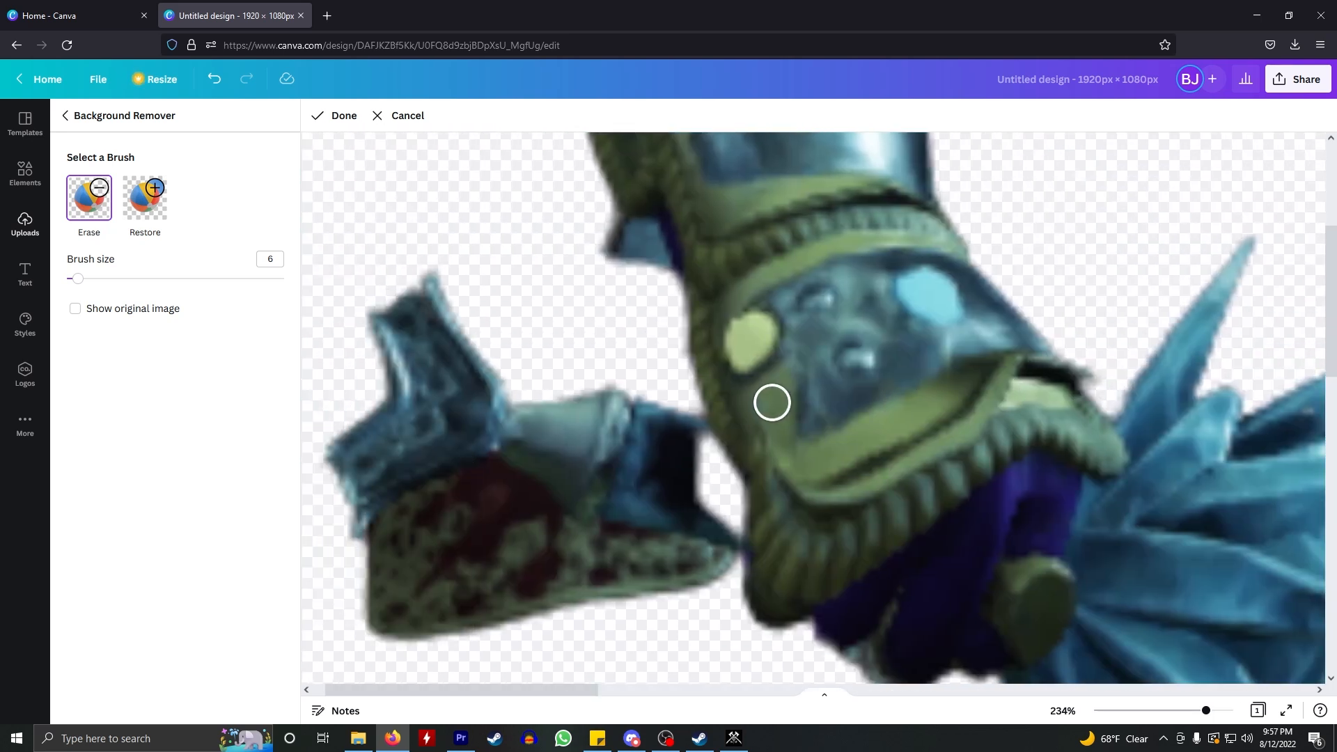
{"action": "left_click", "coordinate": [149, 215]}
{"action": "mouse_move", "coordinate": [745, 456]}
{"action": "left_mouse_down"}
{"action": "mouse_move", "coordinate": [755, 463]}
{"action": "mouse_move", "coordinate": [731, 460]}
{"action": "mouse_move", "coordinate": [766, 517]}
{"action": "left_mouse_up"}
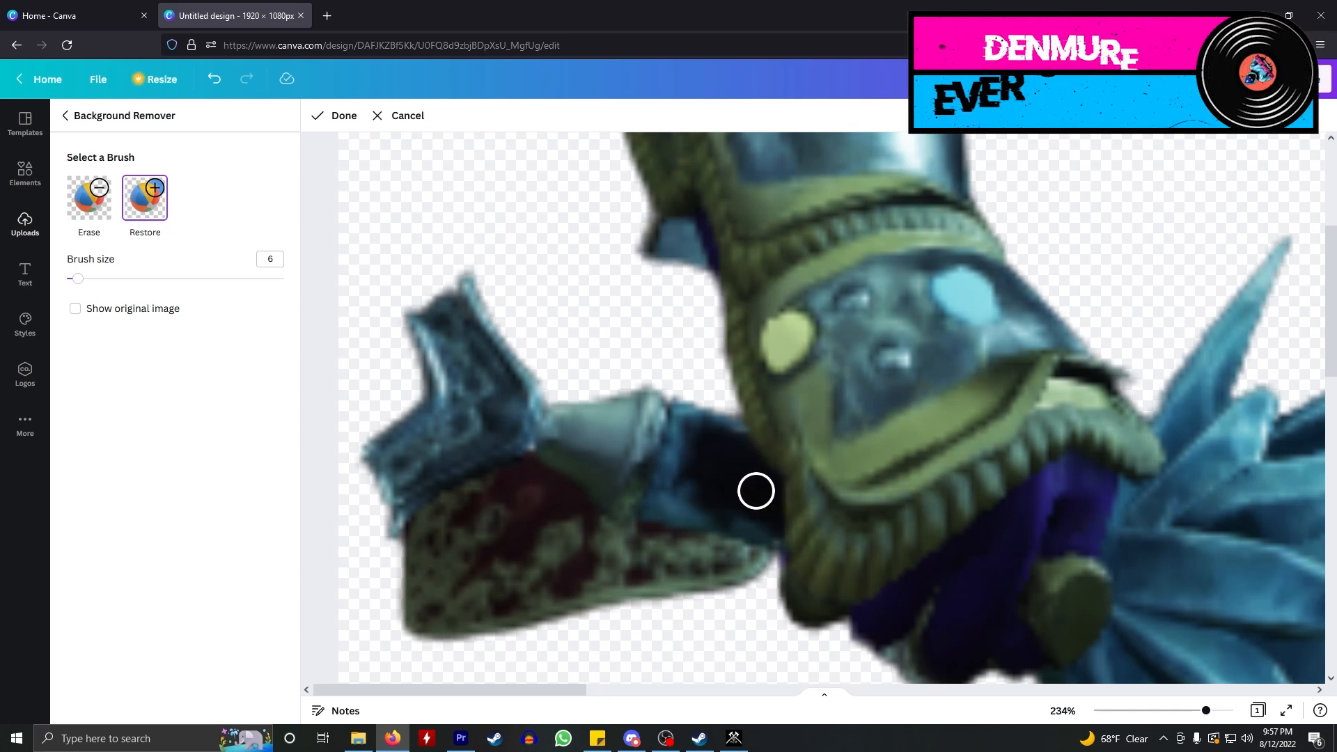
- Erase the mottled cloth remnant beneath the sword's grip using the Erase brush at sizes 3 and 12
{"action": "left_click", "coordinate": [98, 209]}
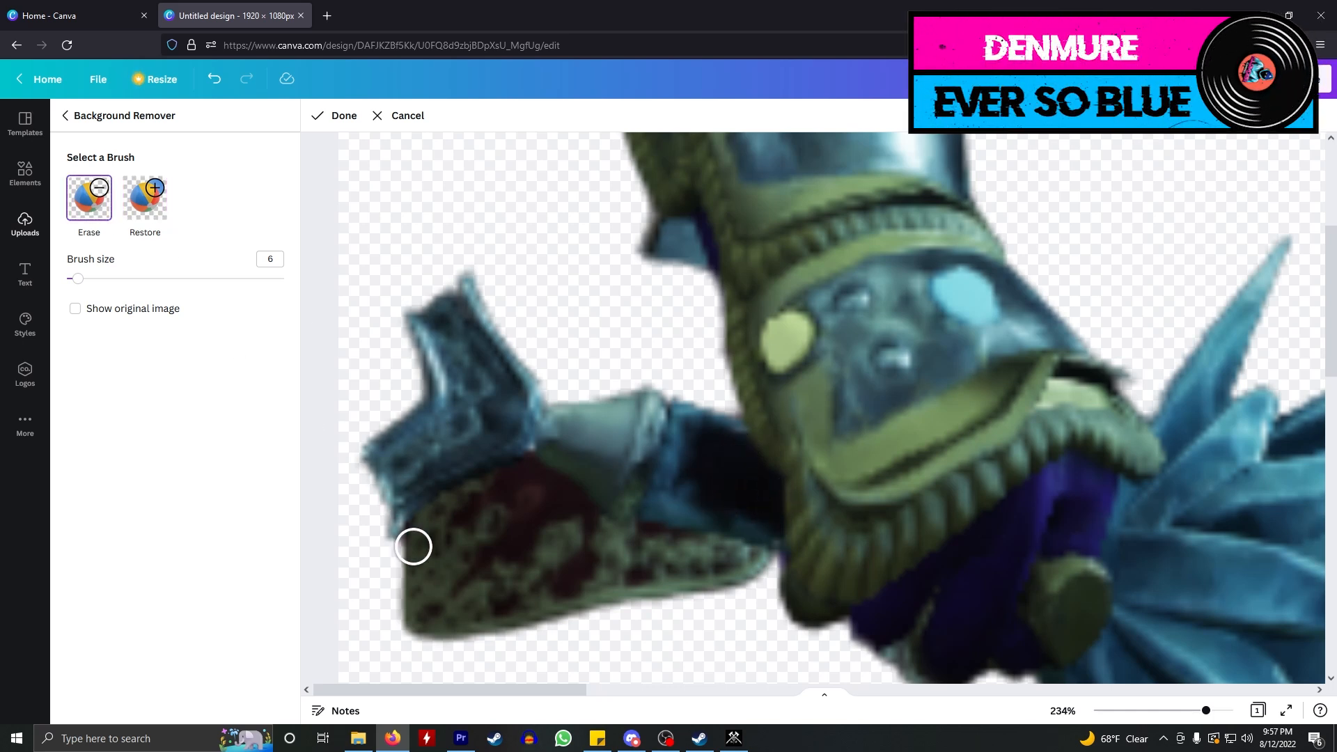
{"action": "left_click_drag", "start_coordinate": [1206, 710], "coordinate": [1225, 710]}
{"action": "scroll", "coordinate": [731, 531], "scroll_direction": "down", "scroll_amount": 3}
{"action": "scroll", "coordinate": [713, 520], "scroll_direction": "left", "scroll_amount": 3}
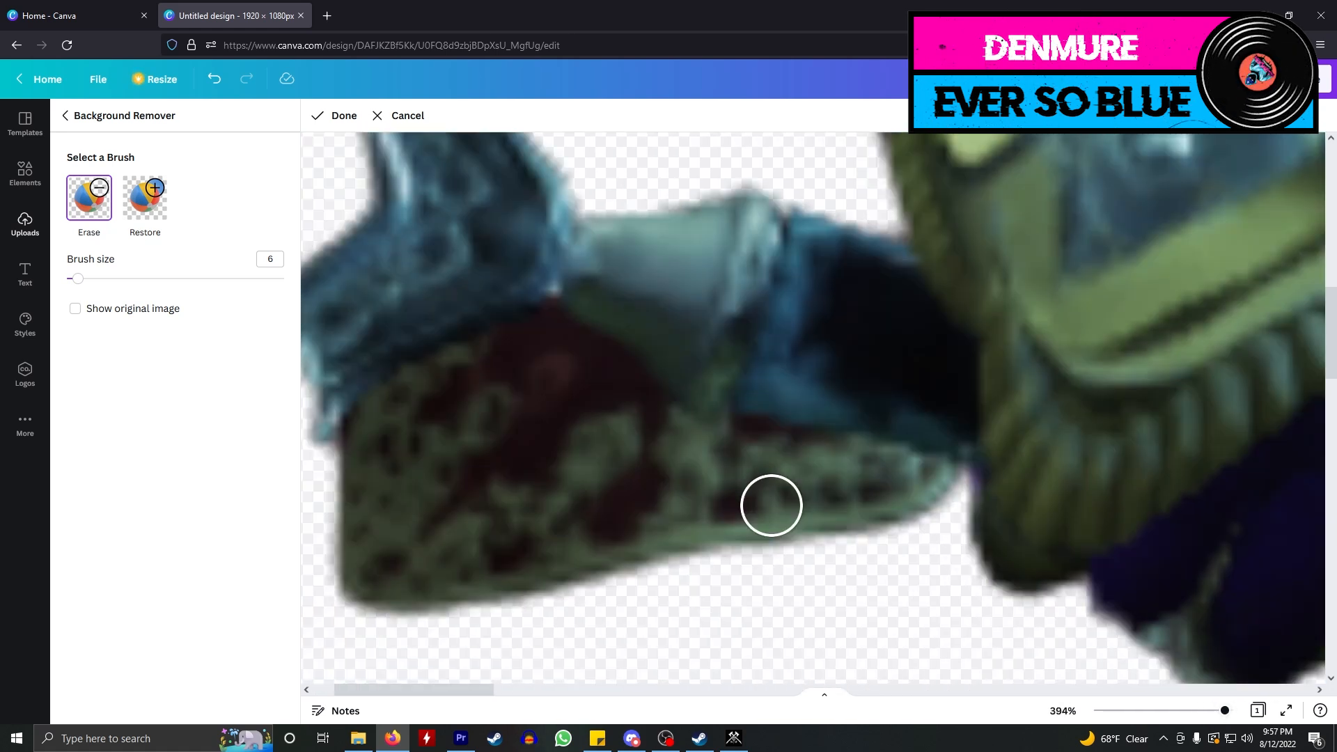
{"action": "scroll", "coordinate": [771, 506], "scroll_direction": "left", "scroll_amount": 2}
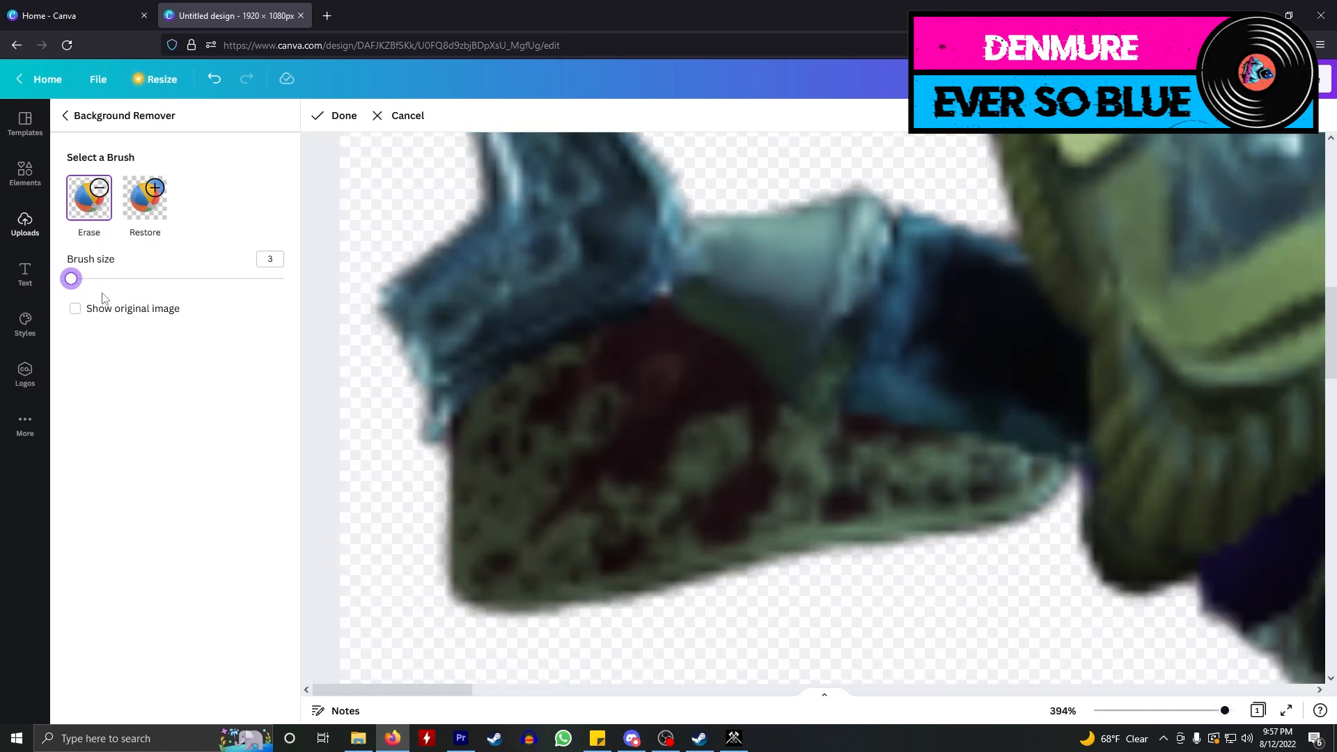
{"action": "mouse_move", "coordinate": [457, 447]}
{"action": "left_mouse_down"}
{"action": "mouse_move", "coordinate": [511, 384]}
{"action": "mouse_move", "coordinate": [665, 316]}
{"action": "mouse_move", "coordinate": [800, 426]}
{"action": "mouse_move", "coordinate": [1055, 477]}
{"action": "mouse_move", "coordinate": [1029, 504]}
{"action": "mouse_move", "coordinate": [678, 540]}
{"action": "left_mouse_up"}
{"action": "left_click_drag", "start_coordinate": [81, 282], "coordinate": [91, 278]}
{"action": "mouse_move", "coordinate": [995, 532]}
{"action": "left_mouse_down"}
{"action": "mouse_move", "coordinate": [785, 508]}
{"action": "mouse_move", "coordinate": [687, 418]}
{"action": "mouse_move", "coordinate": [612, 409]}
{"action": "mouse_move", "coordinate": [504, 489]}
{"action": "mouse_move", "coordinate": [636, 539]}
{"action": "mouse_move", "coordinate": [630, 523]}
{"action": "left_mouse_up"}
- Check the edges around the gauntlet, then finish the brush edits on the sword cutout and close the Background Remover
{"action": "scroll", "coordinate": [722, 502], "scroll_direction": "up", "scroll_amount": 5}
{"action": "scroll", "coordinate": [707, 456], "scroll_direction": "up", "scroll_amount": 5}
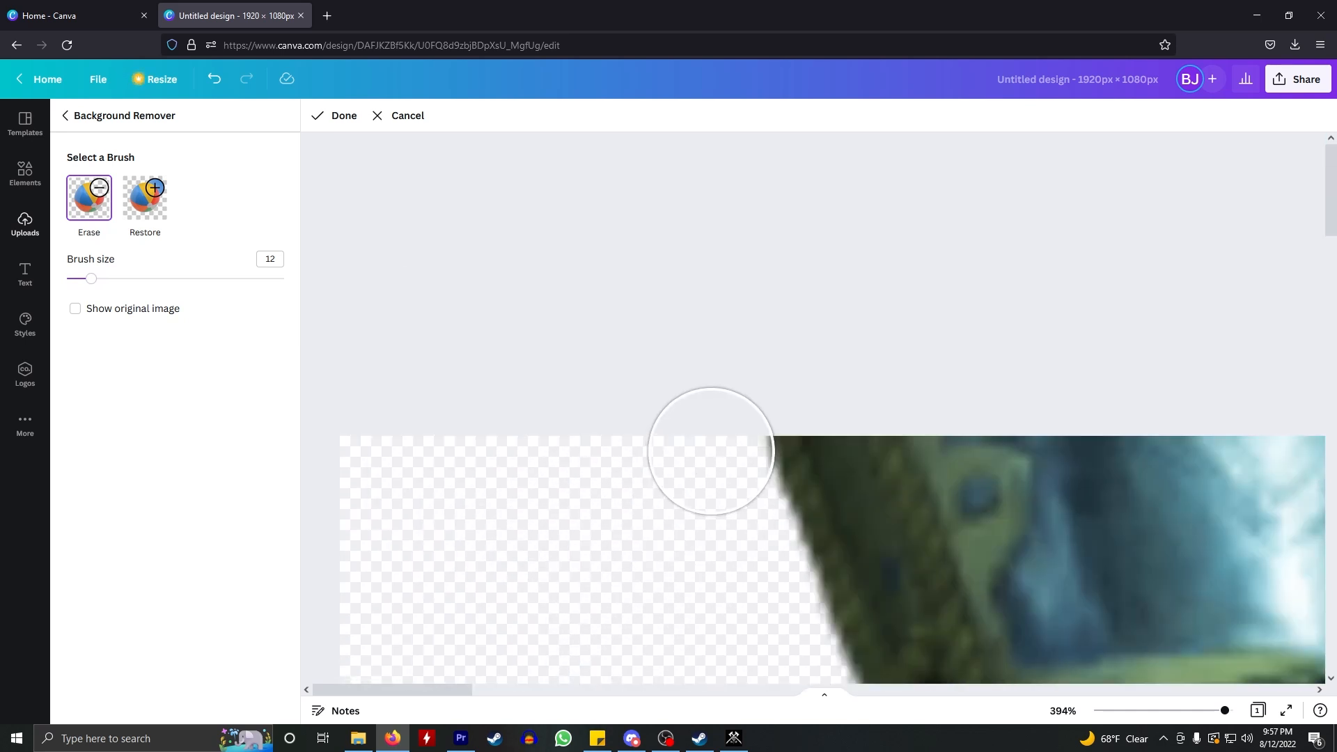
{"action": "scroll", "coordinate": [712, 453], "scroll_direction": "down", "scroll_amount": 4}
{"action": "scroll", "coordinate": [557, 395], "scroll_direction": "down", "scroll_amount": 1}
{"action": "scroll", "coordinate": [591, 382], "scroll_direction": "right", "scroll_amount": 2}
{"action": "scroll", "coordinate": [597, 373], "scroll_direction": "right", "scroll_amount": 3}
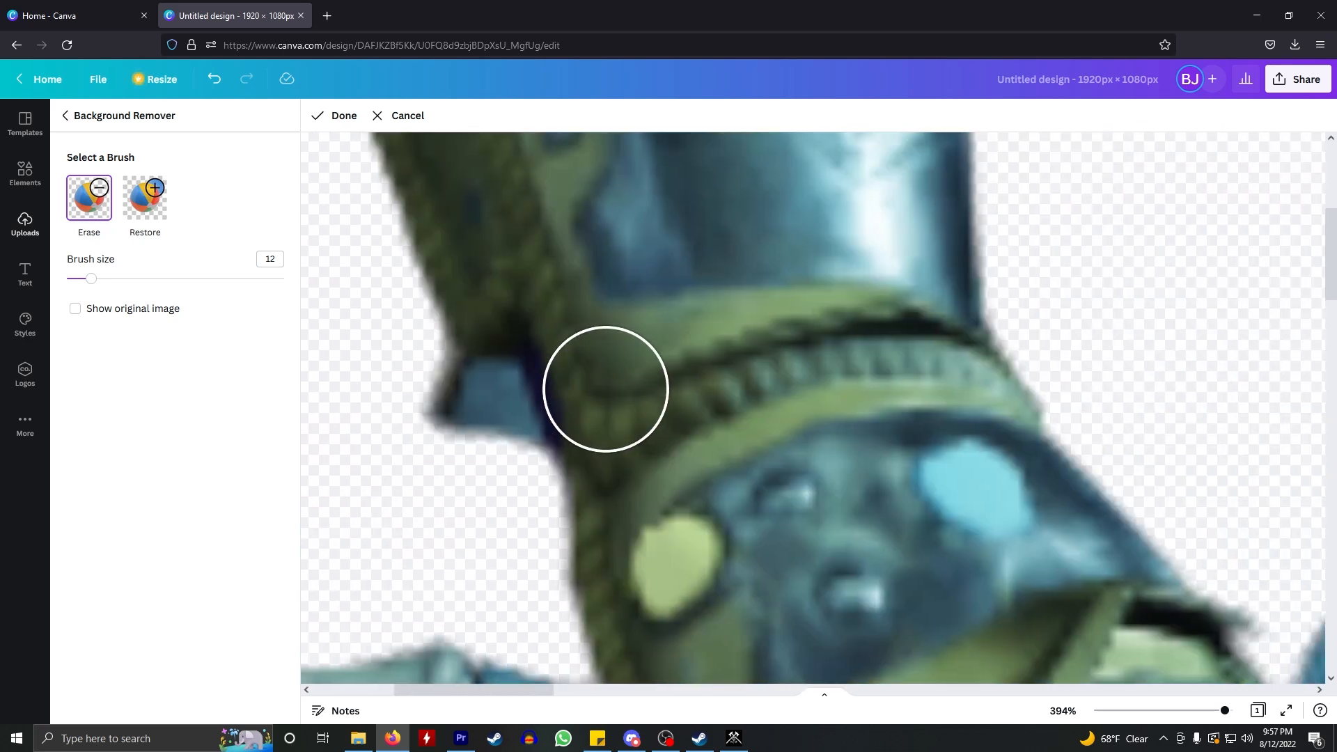
{"action": "scroll", "coordinate": [595, 383], "scroll_direction": "up", "scroll_amount": 5}
{"action": "scroll", "coordinate": [585, 376], "scroll_direction": "down", "scroll_amount": 2}
{"action": "left_click", "coordinate": [344, 116]}
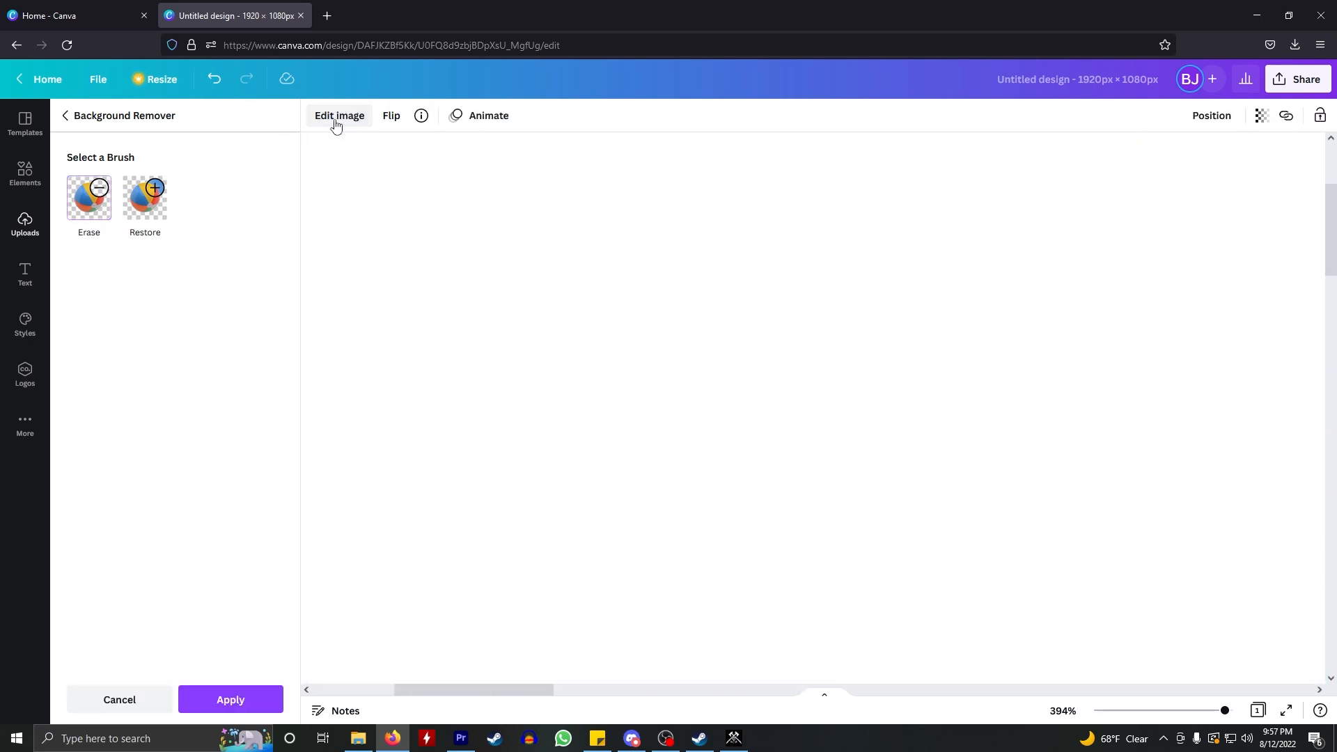
{"action": "left_click_drag", "start_coordinate": [1224, 716], "coordinate": [1157, 713]}
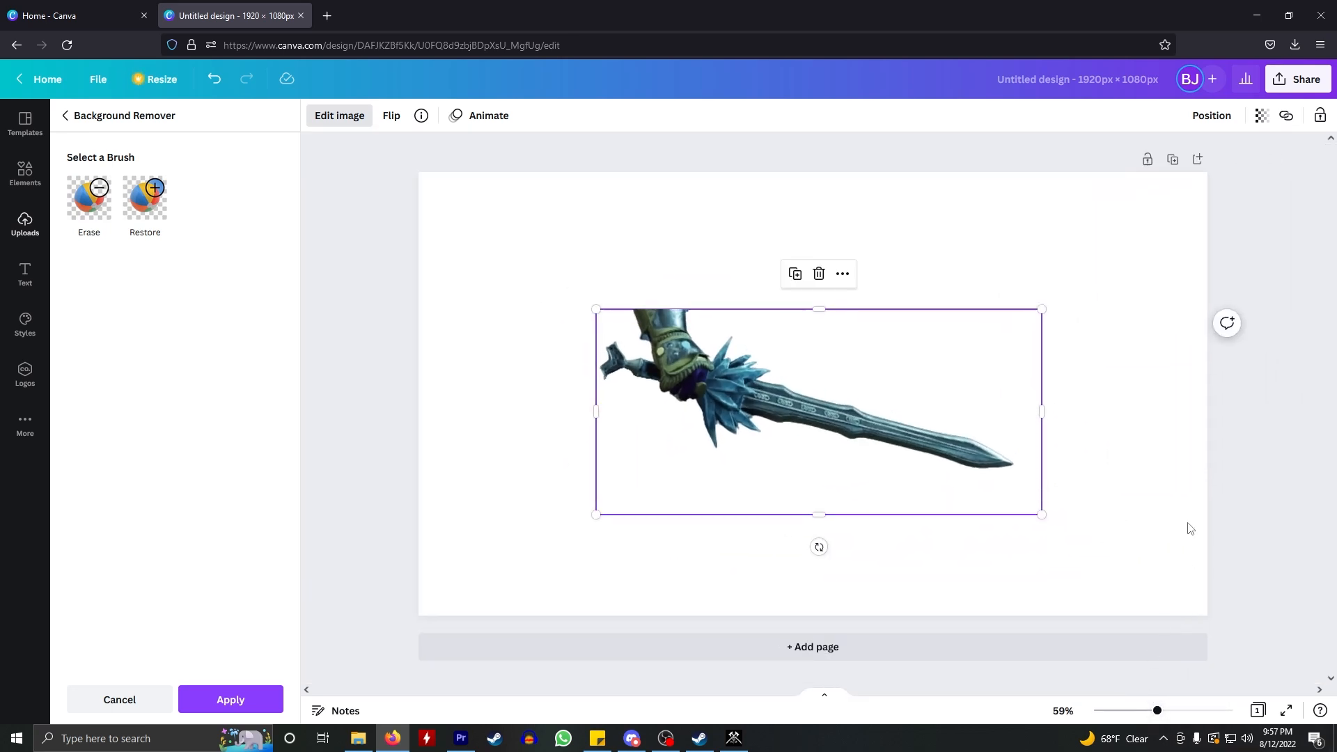
{"action": "left_click", "coordinate": [1190, 528]}
- Rotate the sword cutout so the blade points diagonally up to the right and place it with the gauntlet against the page's left edge
{"action": "left_click_drag", "start_coordinate": [717, 403], "coordinate": [776, 385]}
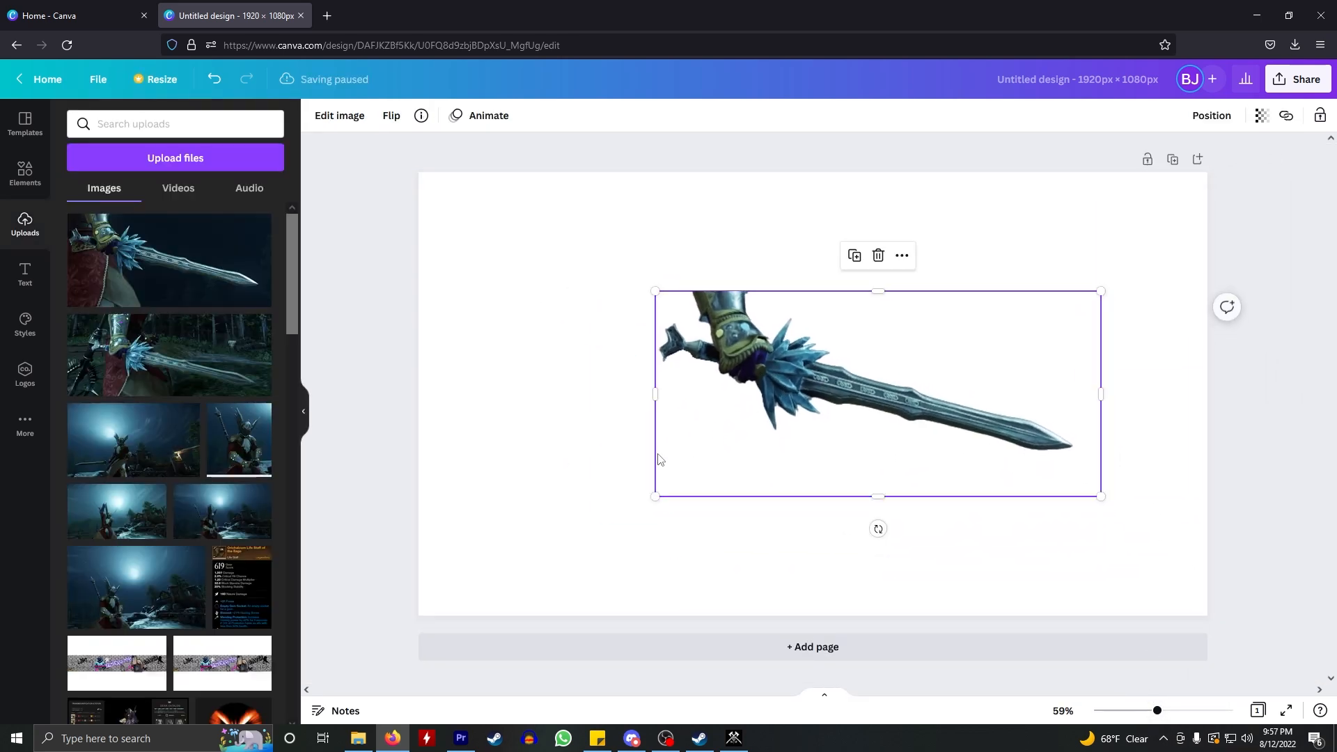
{"action": "left_click", "coordinate": [862, 531]}
{"action": "left_click", "coordinate": [775, 385]}
{"action": "left_click_drag", "start_coordinate": [876, 529], "coordinate": [984, 467]}
{"action": "left_click_drag", "start_coordinate": [714, 427], "coordinate": [615, 432]}
{"action": "left_click_drag", "start_coordinate": [772, 441], "coordinate": [754, 456]}
{"action": "left_click_drag", "start_coordinate": [595, 422], "coordinate": [546, 432]}
{"action": "left_click", "coordinate": [916, 567]}
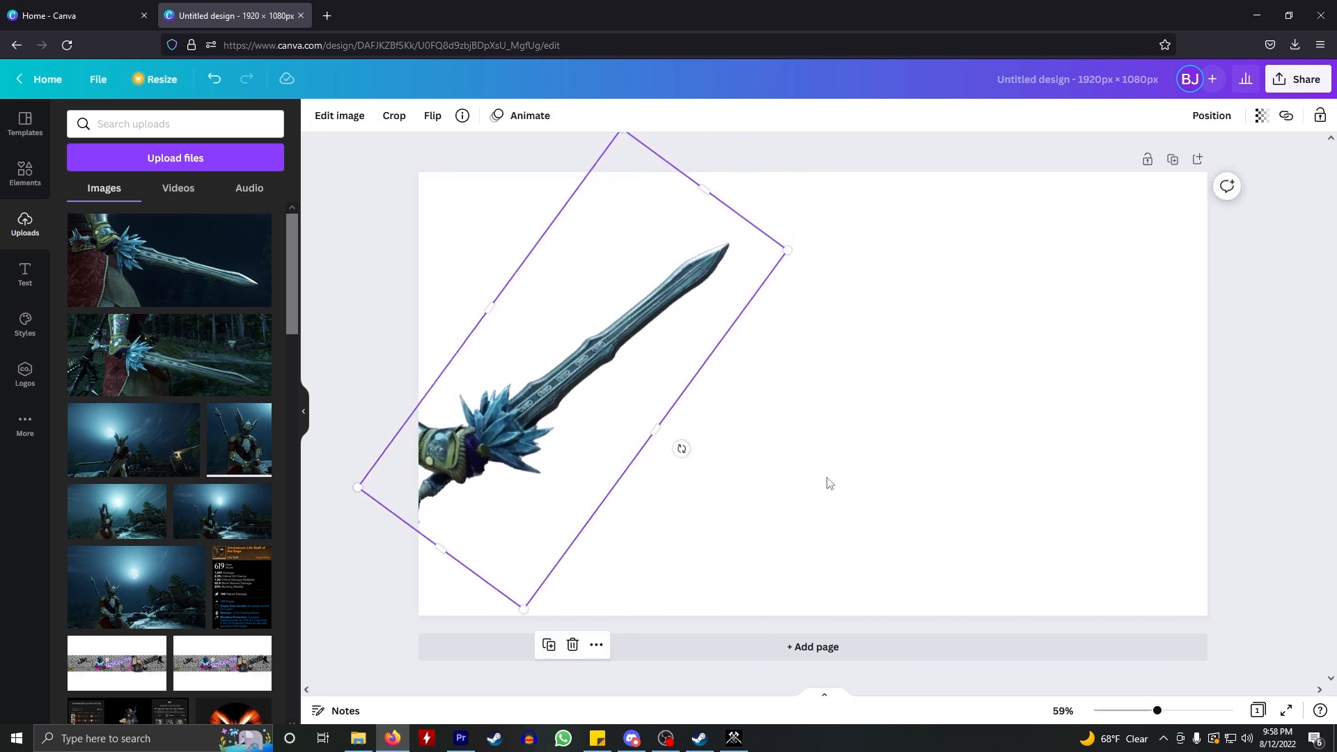
{"action": "left_click", "coordinate": [829, 483]}
{"action": "left_click_drag", "start_coordinate": [627, 390], "coordinate": [627, 434]}
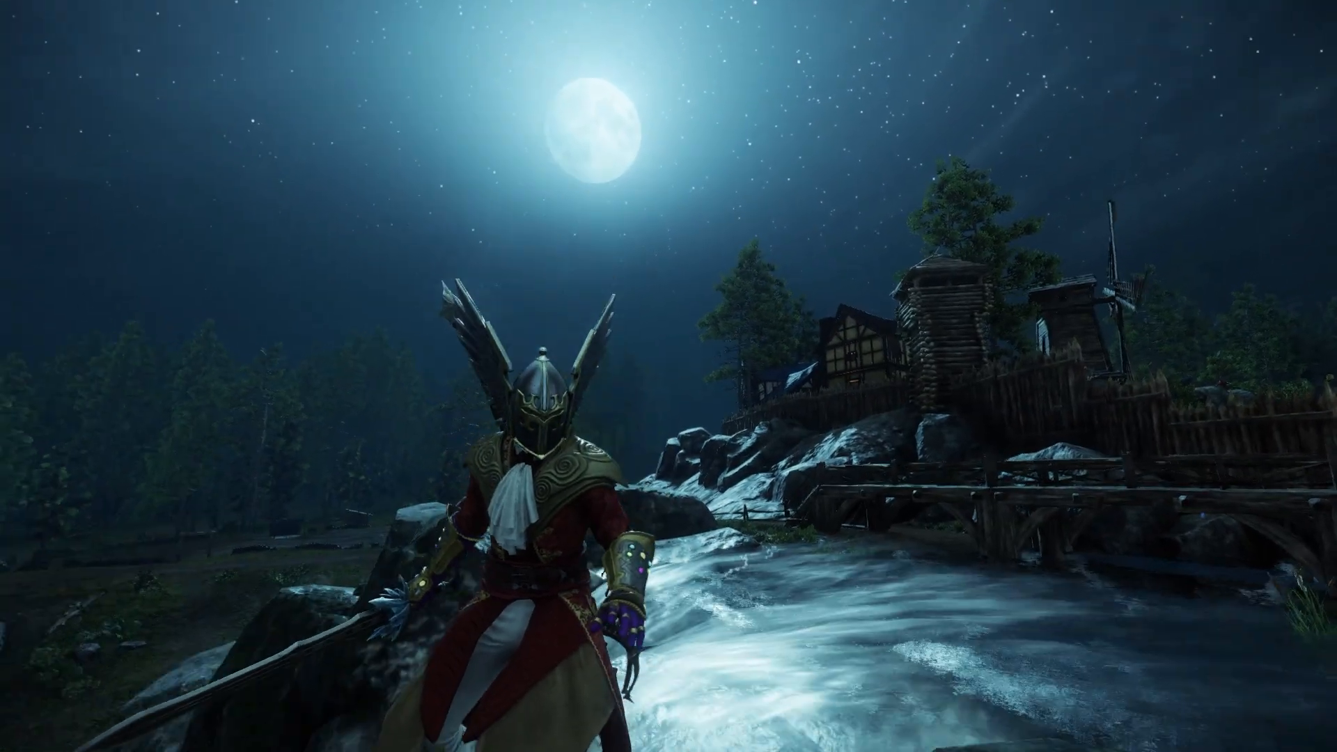
- Unequip the character's sword in the New World inventory and hide the game interface
{"action": "key", "text": "Tab"}
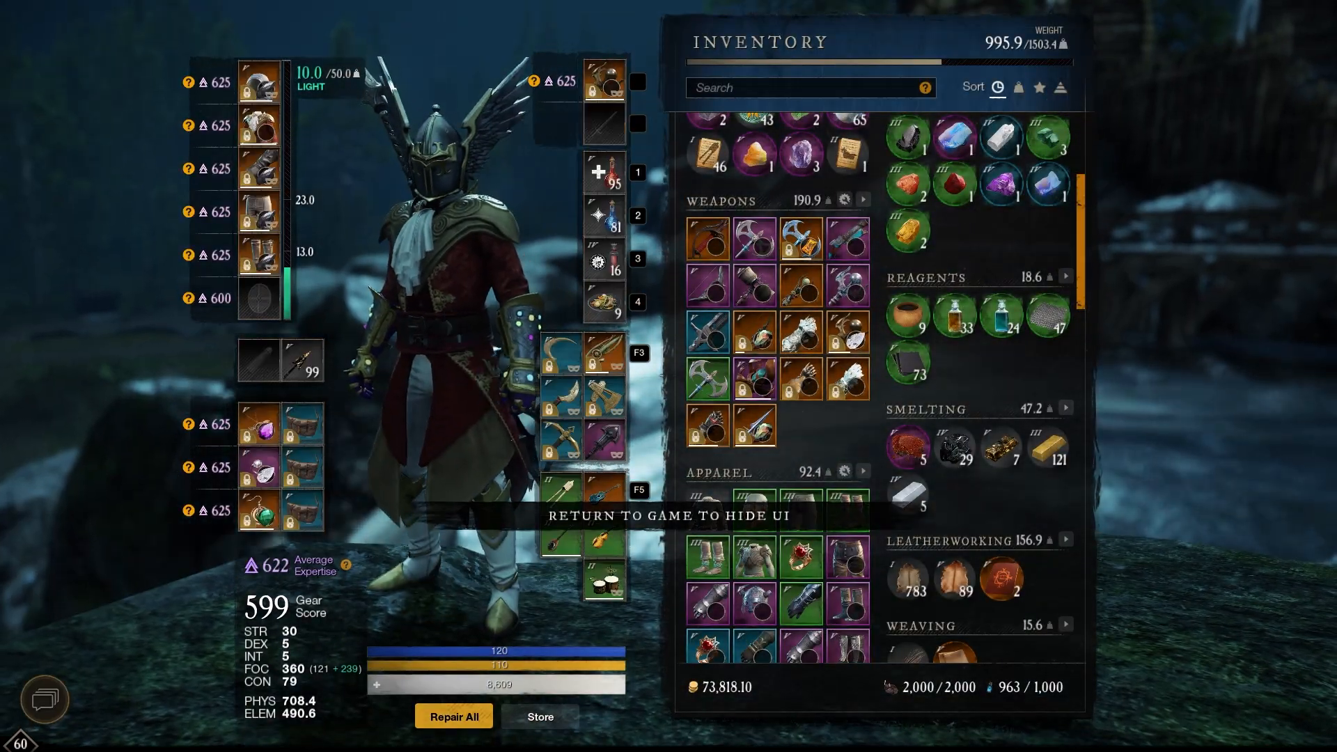
{"action": "key", "text": "Tab"}
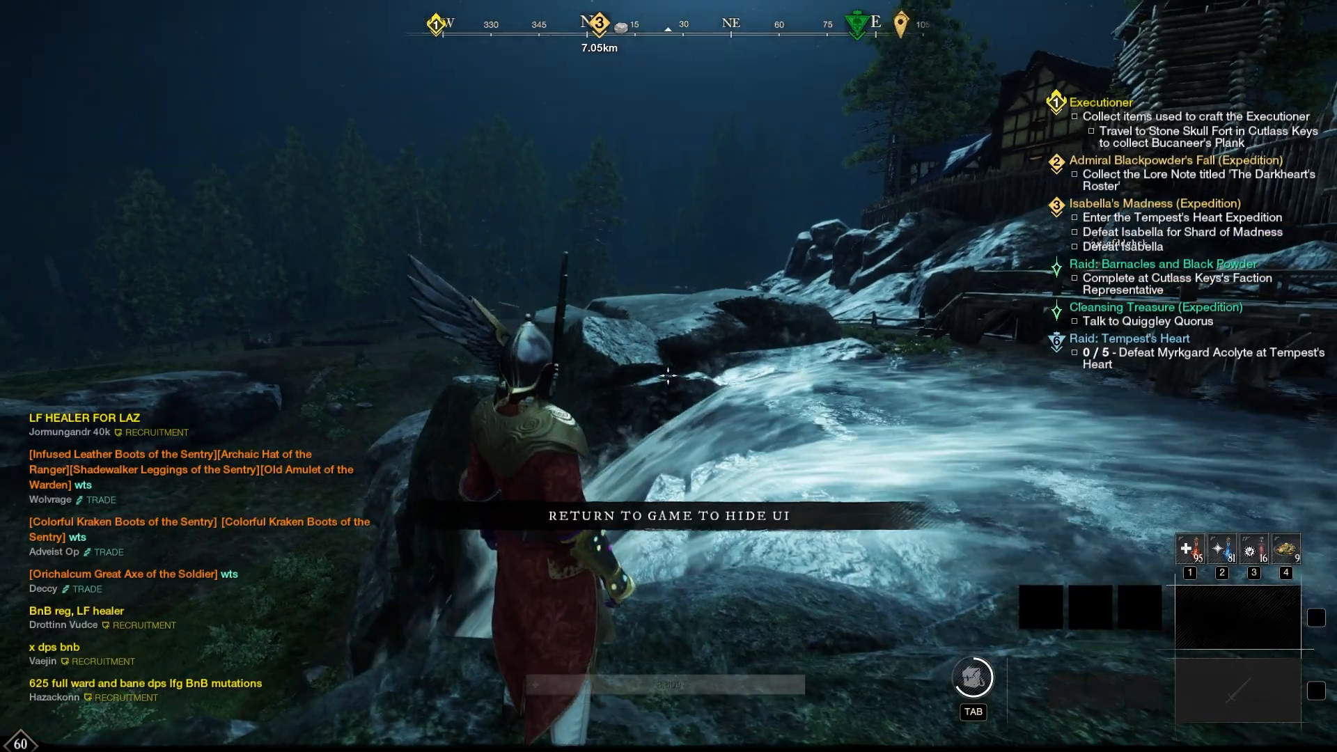
{"action": "key", "text": "alt+h"}
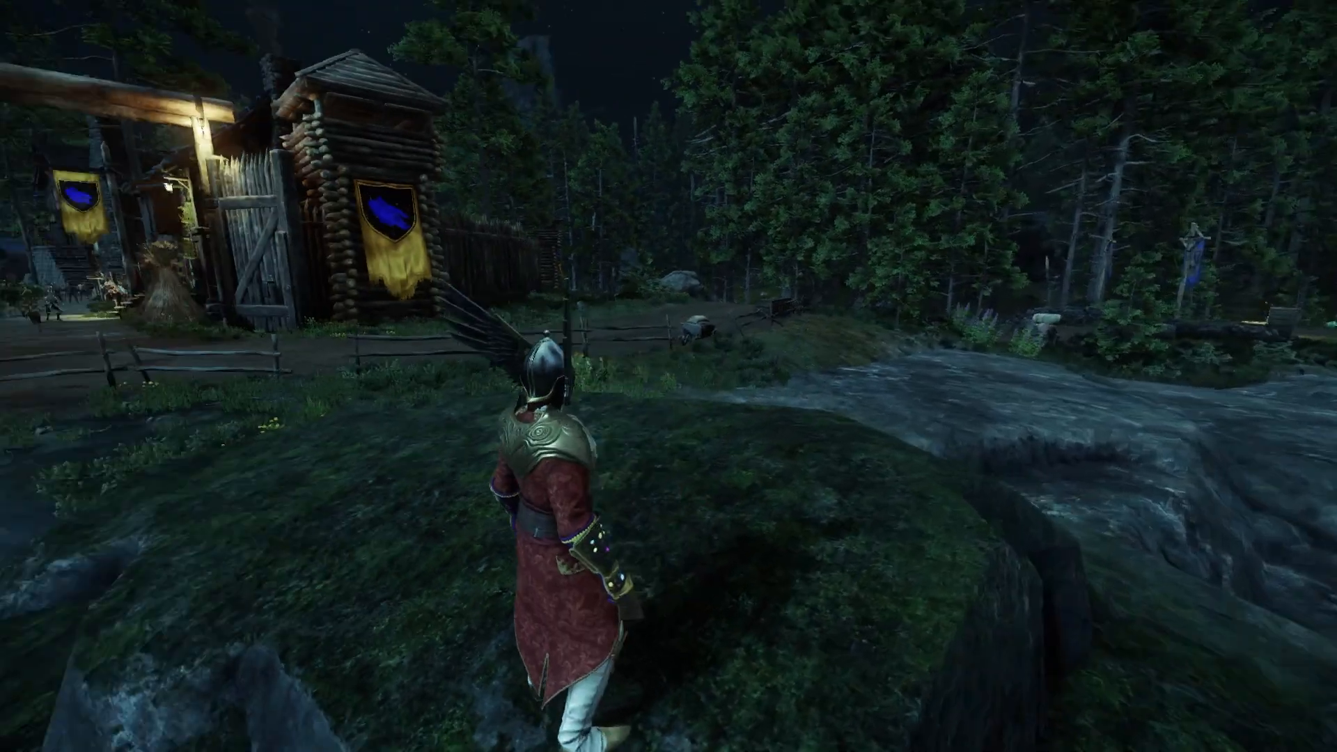
{"action": "key", "text": "p"}
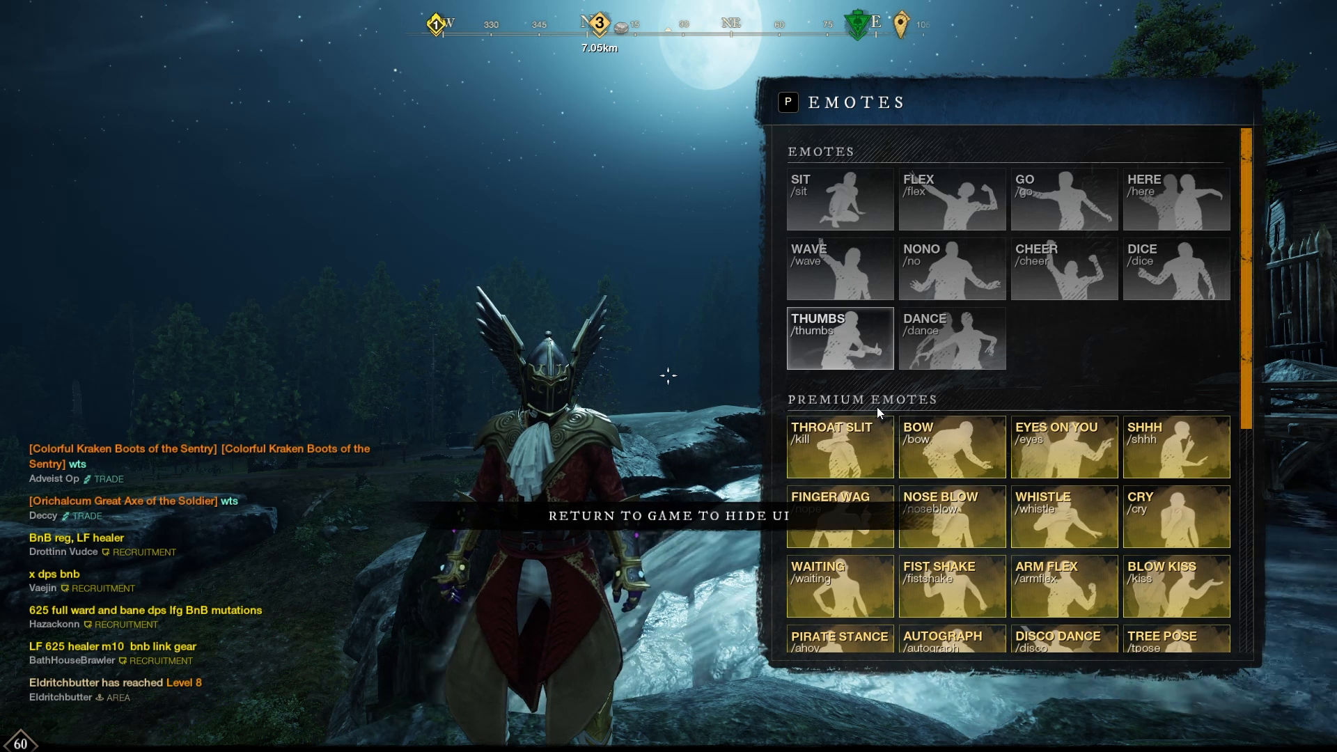
{"action": "left_click", "coordinate": [851, 342]}
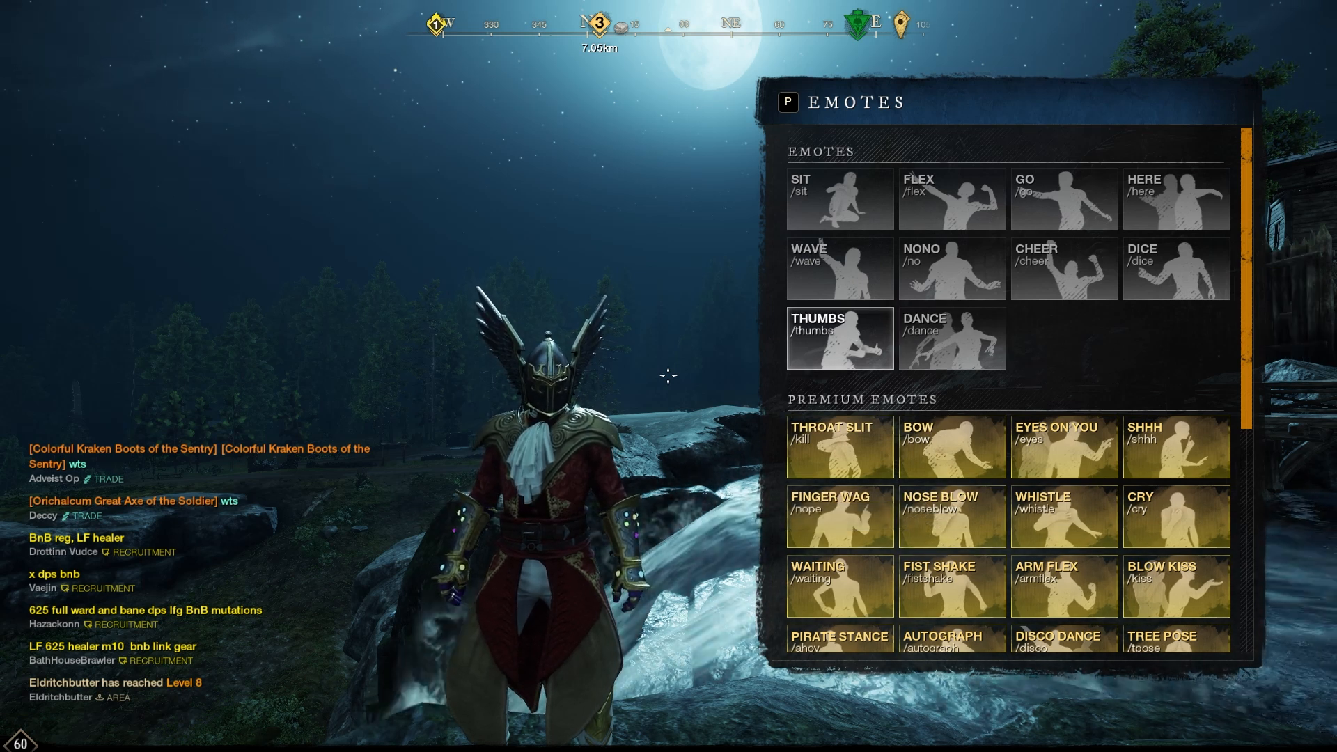
{"action": "key", "text": "alt+h"}
{"action": "key", "text": "Print"}
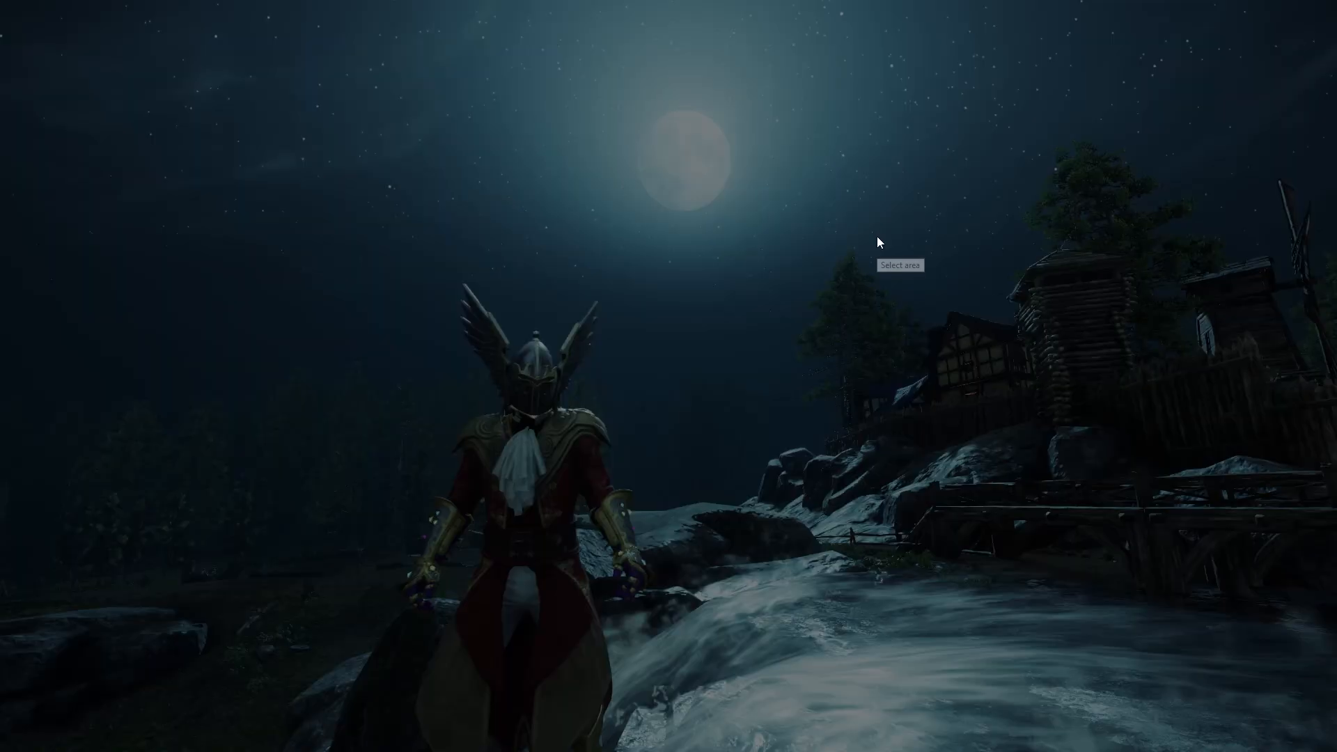
{"action": "key", "text": "Escape"}
- Play the Thumbs emote with the game interface hidden and capture a 630x762 screen area around the character
{"action": "key", "text": "p"}
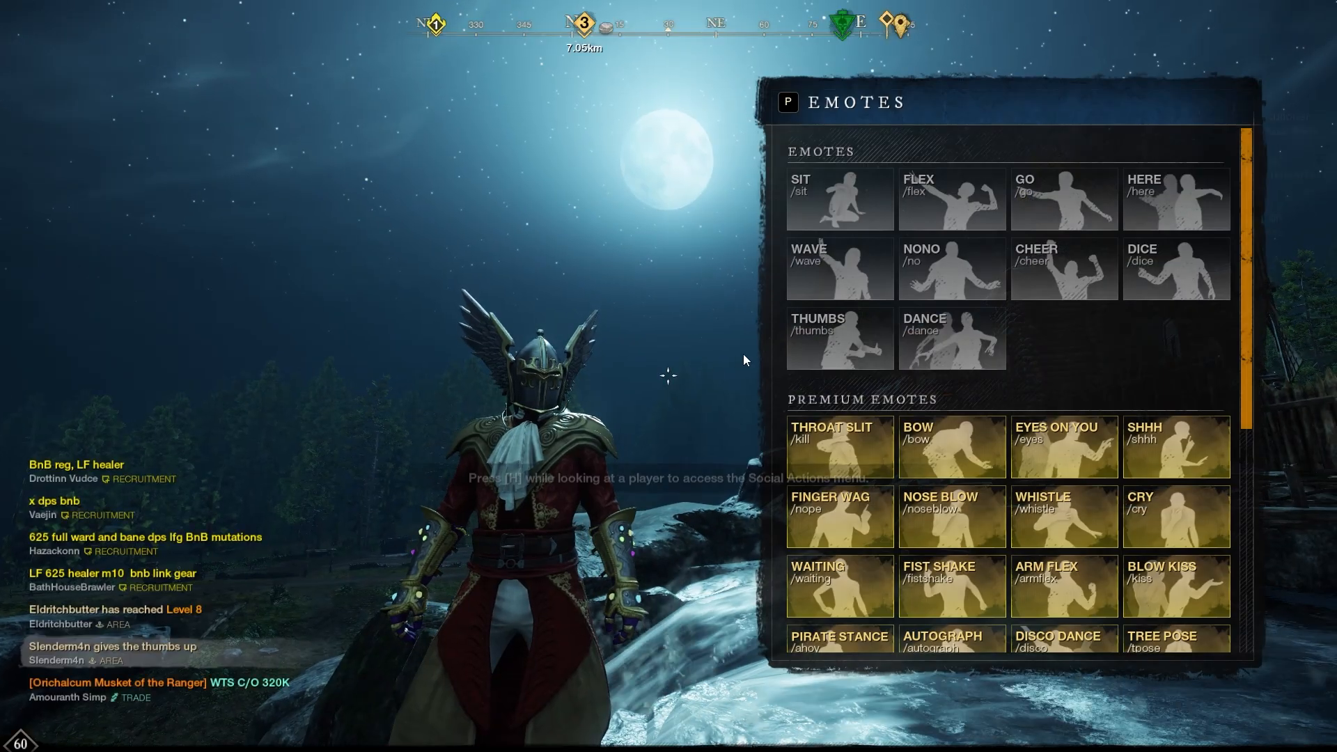
{"action": "left_click", "coordinate": [841, 336]}
{"action": "key", "text": "alt+h"}
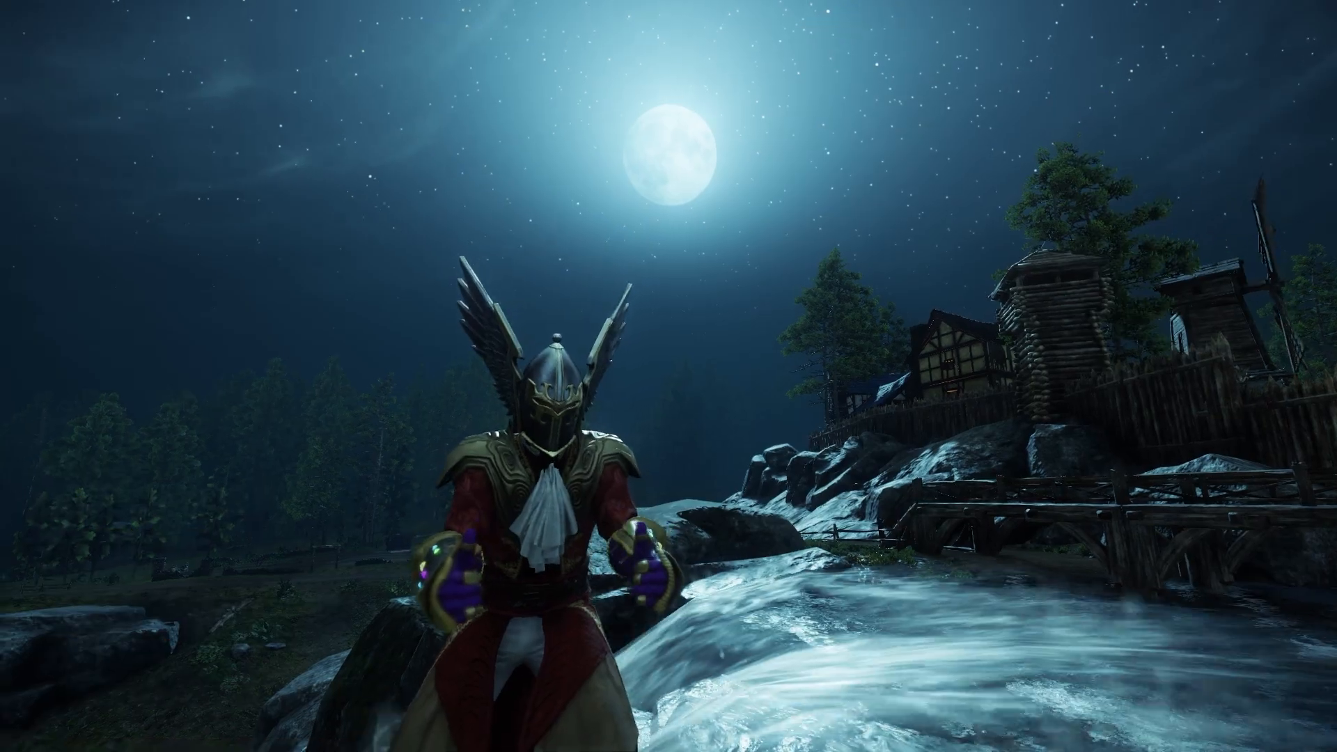
{"action": "key", "text": "Print"}
{"action": "left_click_drag", "start_coordinate": [303, 215], "coordinate": [741, 746]}
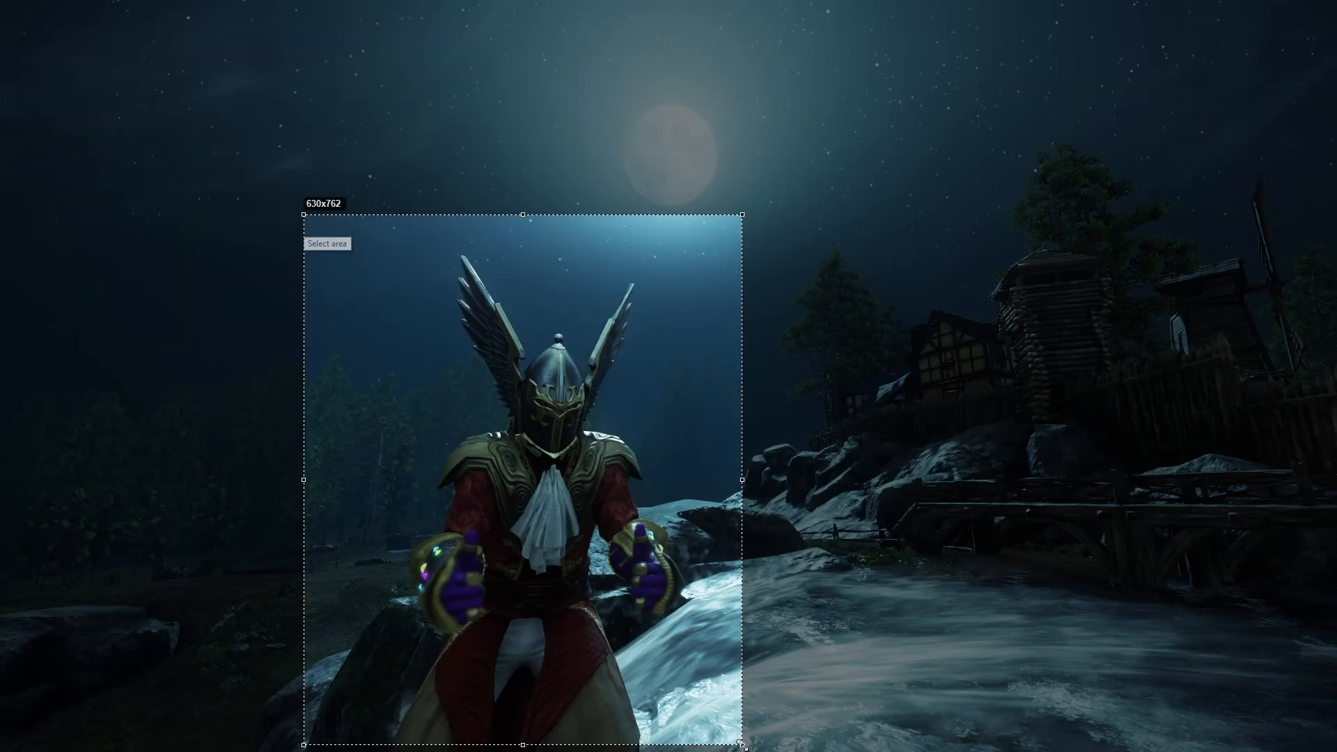
{"action": "key", "text": "Escape"}
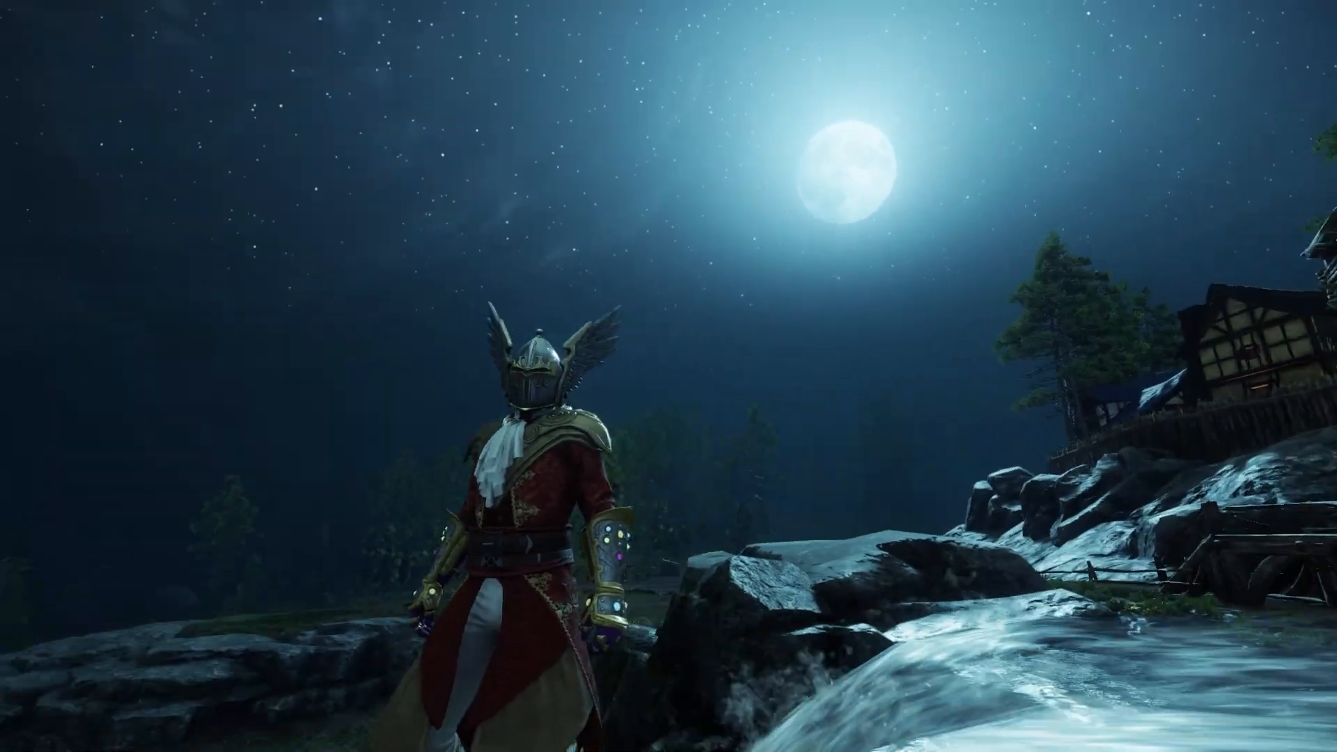
- Switch to Canva, paste the thumbs-up capture into the design and remove its background with the Background Remover
{"action": "key", "text": "alt+Tab"}
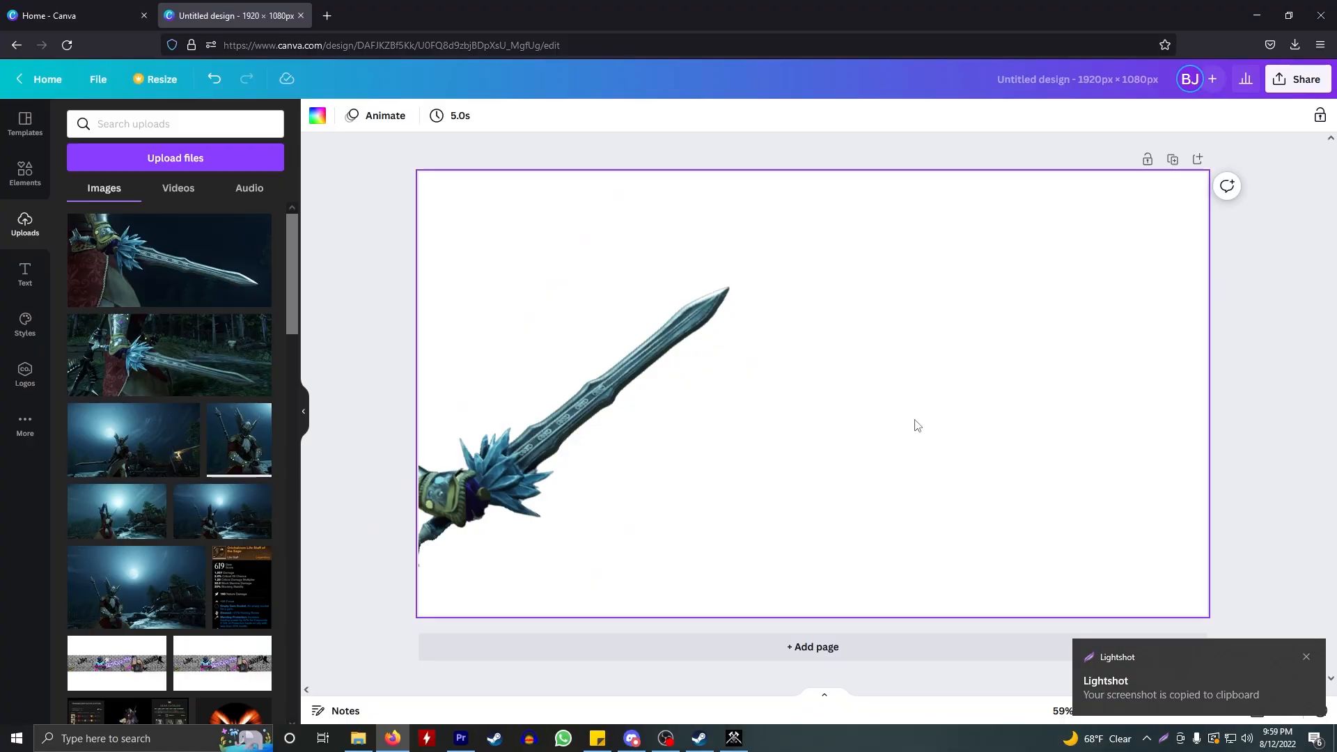
{"action": "key", "text": "ctrl+v"}
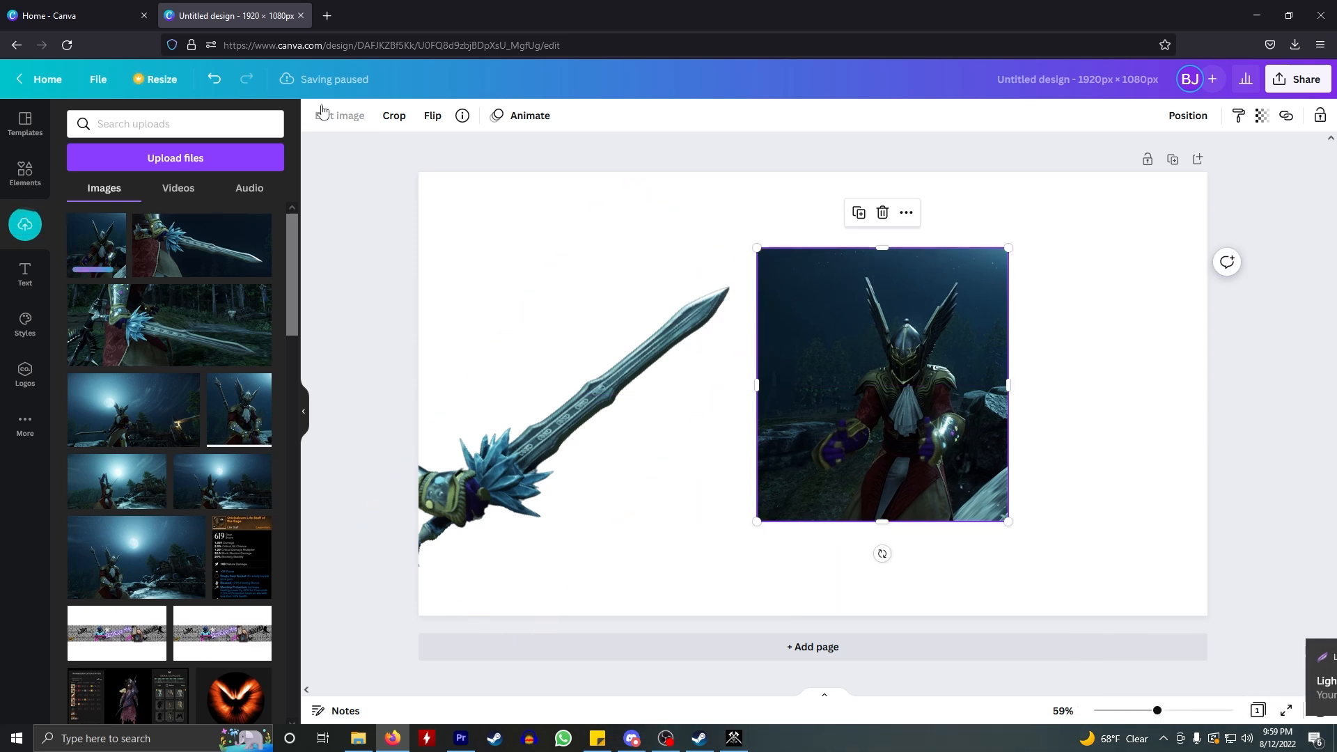
{"action": "left_click", "coordinate": [357, 117]}
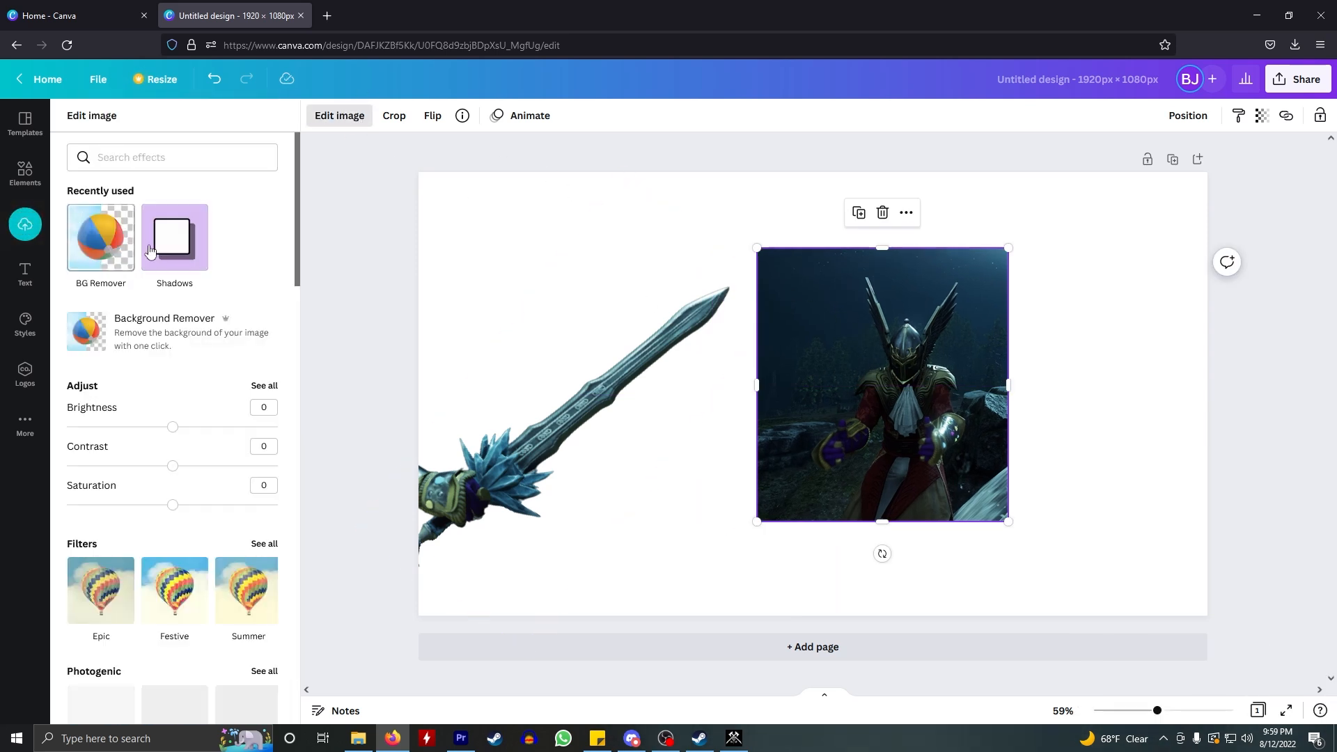
{"action": "left_click_drag", "start_coordinate": [925, 383], "coordinate": [949, 386]}
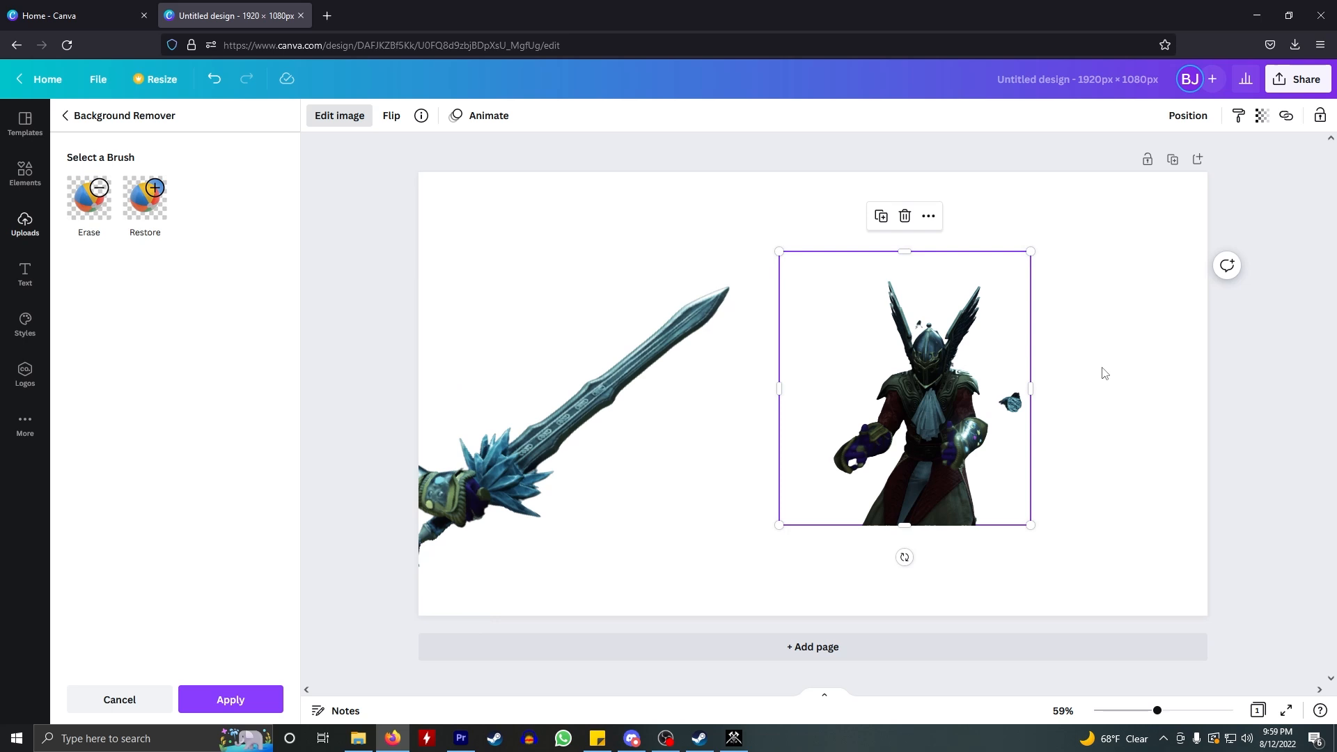
- Reposition the winged-helmet character cutout beside the sword, then delete it from the page
{"action": "mouse_move", "coordinate": [929, 386]}
{"action": "left_mouse_down"}
{"action": "mouse_move", "coordinate": [899, 374]}
{"action": "mouse_move", "coordinate": [926, 408]}
{"action": "mouse_move", "coordinate": [909, 376]}
{"action": "left_mouse_up"}
{"action": "left_click_drag", "start_coordinate": [906, 435], "coordinate": [908, 451]}
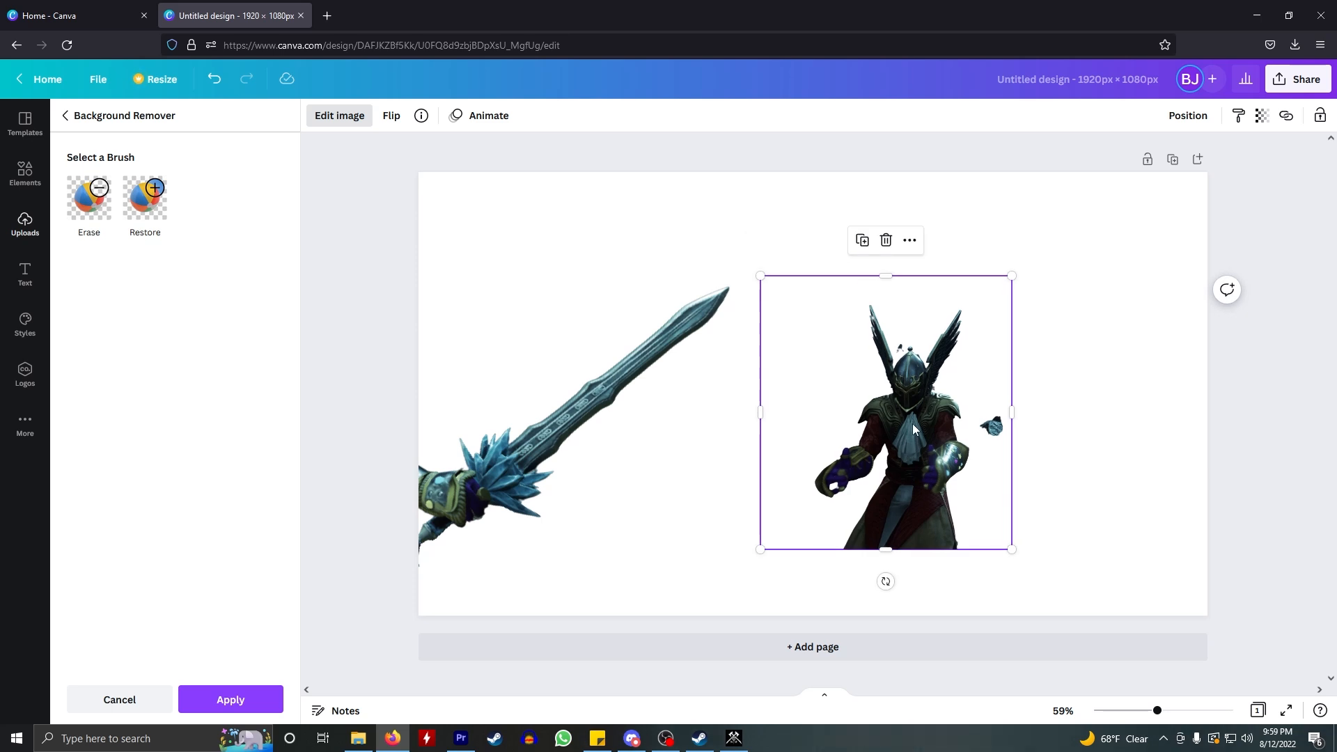
{"action": "key", "text": "Delete"}
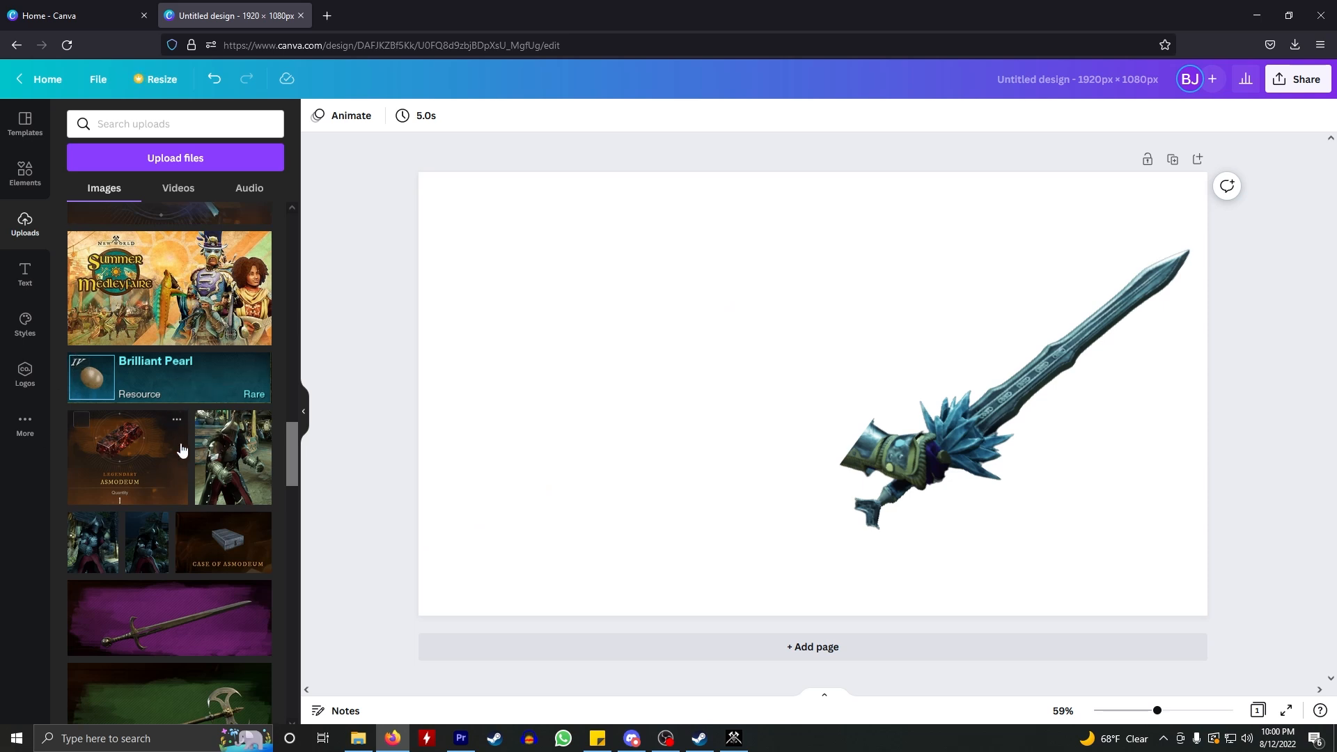
- Add the uploaded horned-helmet thumbs-up image to the left half of the page and remove its background
{"action": "left_click", "coordinate": [225, 464]}
{"action": "left_click_drag", "start_coordinate": [828, 376], "coordinate": [643, 348]}
{"action": "left_click_drag", "start_coordinate": [585, 314], "coordinate": [567, 342]}
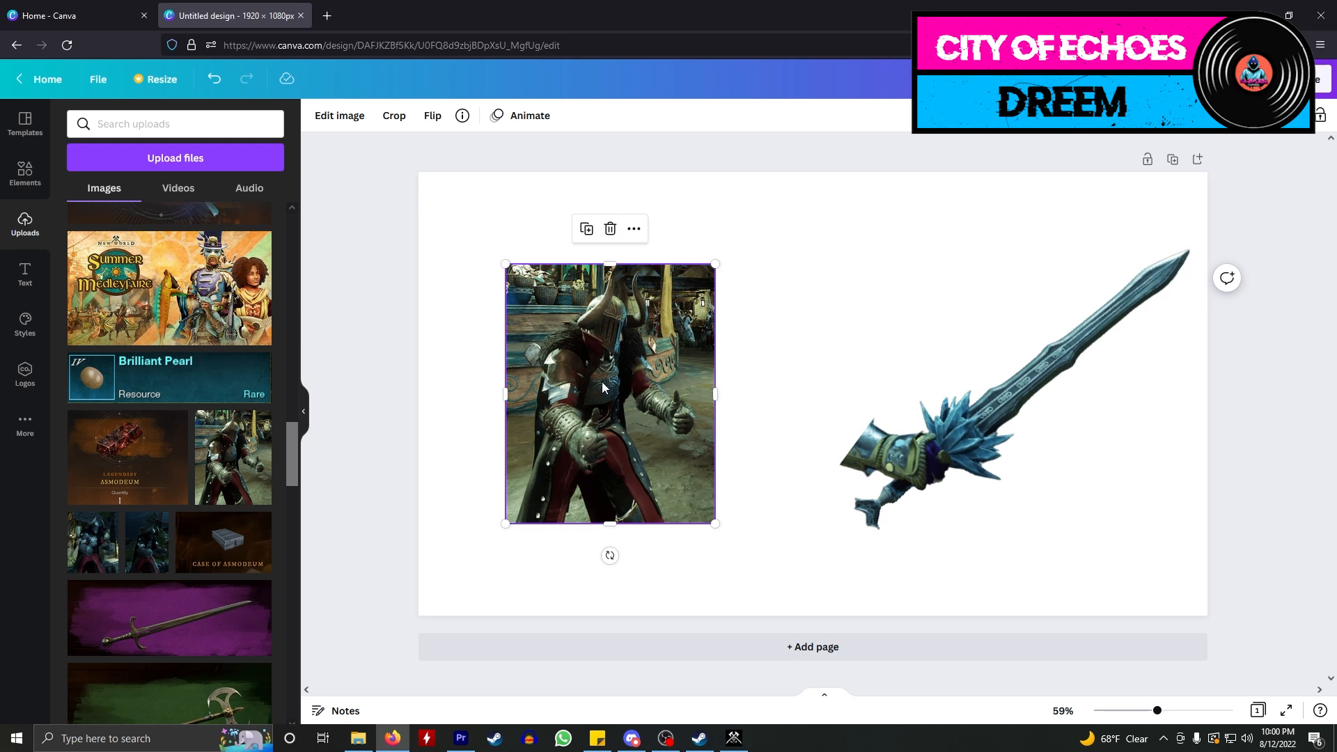
{"action": "left_click", "coordinate": [340, 115]}
{"action": "left_click", "coordinate": [139, 243]}
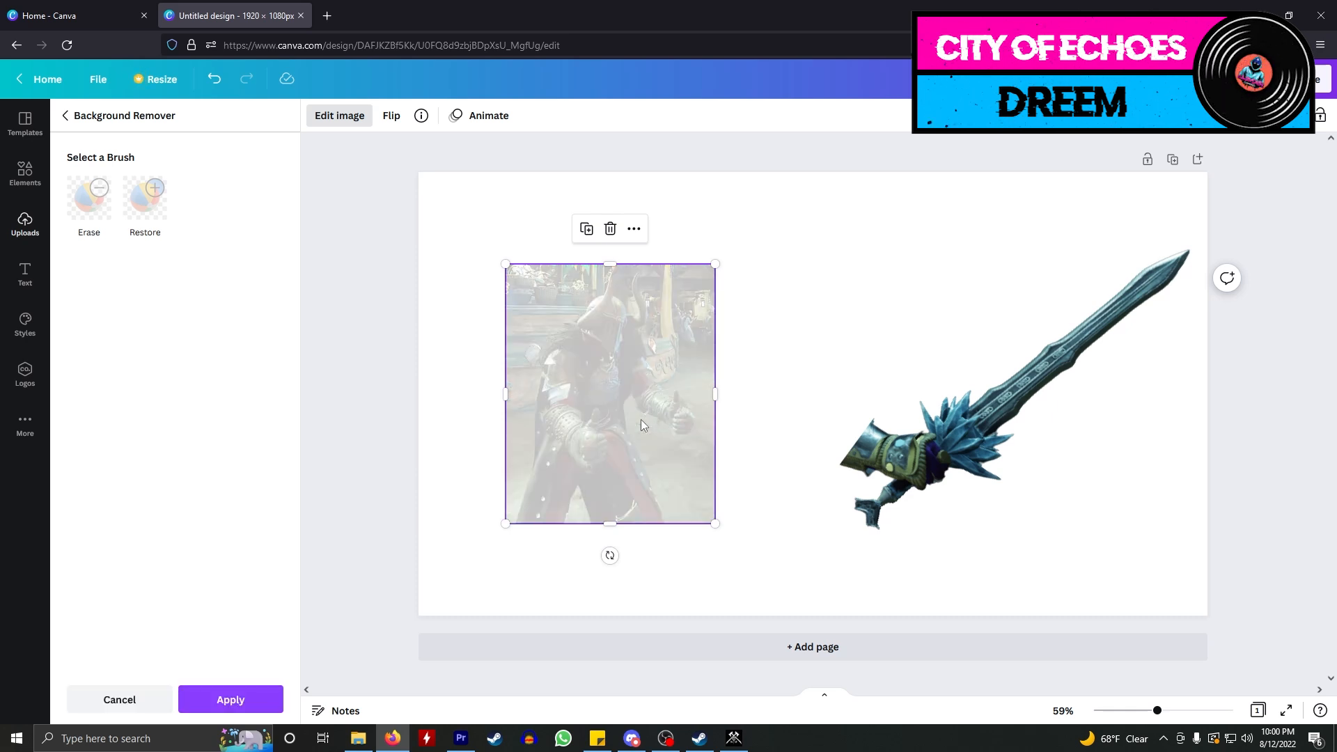
{"action": "left_click_drag", "start_coordinate": [600, 371], "coordinate": [594, 422]}
- Erase the grey metal fragment beside the horned character's fur-covered shoulder using the Erase brush at size 25
{"action": "left_click", "coordinate": [95, 203]}
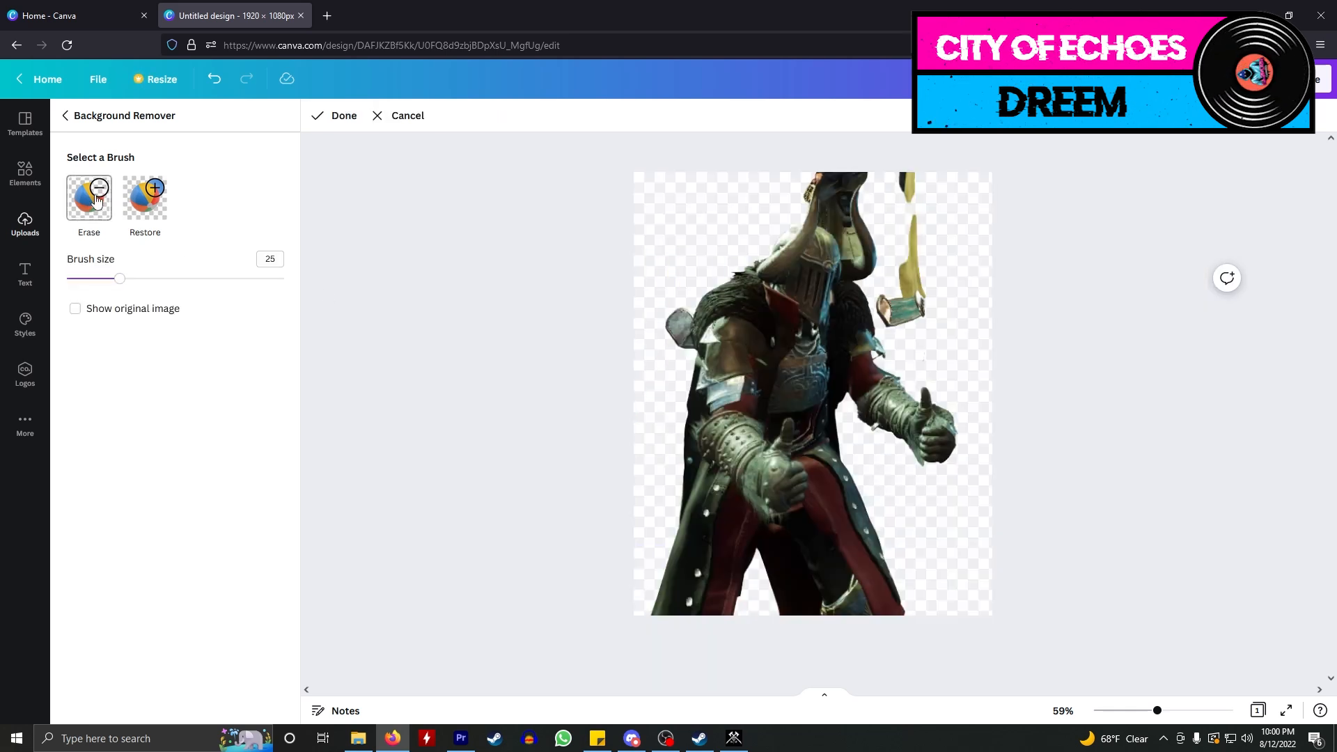
{"action": "left_click_drag", "start_coordinate": [1155, 712], "coordinate": [1200, 711]}
{"action": "scroll", "coordinate": [975, 418], "scroll_direction": "up", "scroll_amount": 4}
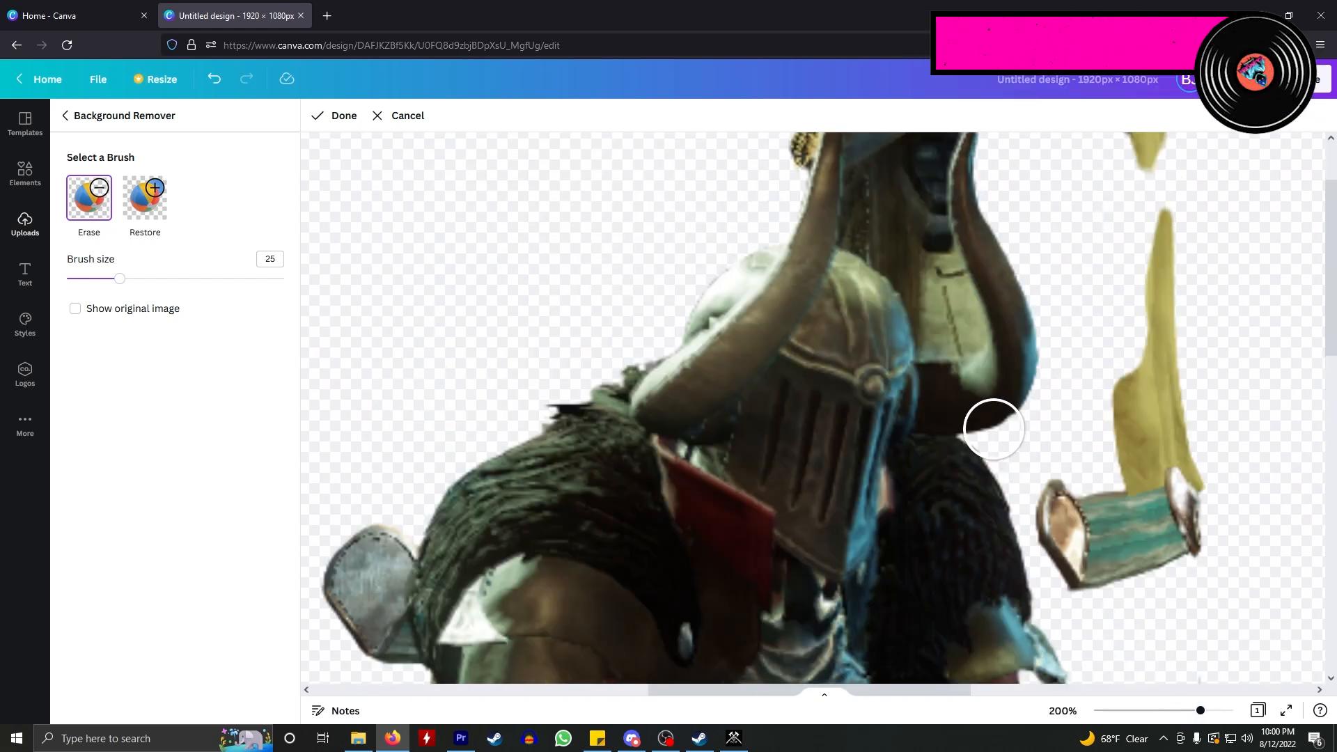
{"action": "scroll", "coordinate": [958, 430], "scroll_direction": "right", "scroll_amount": 1}
{"action": "scroll", "coordinate": [719, 433], "scroll_direction": "down", "scroll_amount": 3}
{"action": "scroll", "coordinate": [734, 444], "scroll_direction": "left", "scroll_amount": 4}
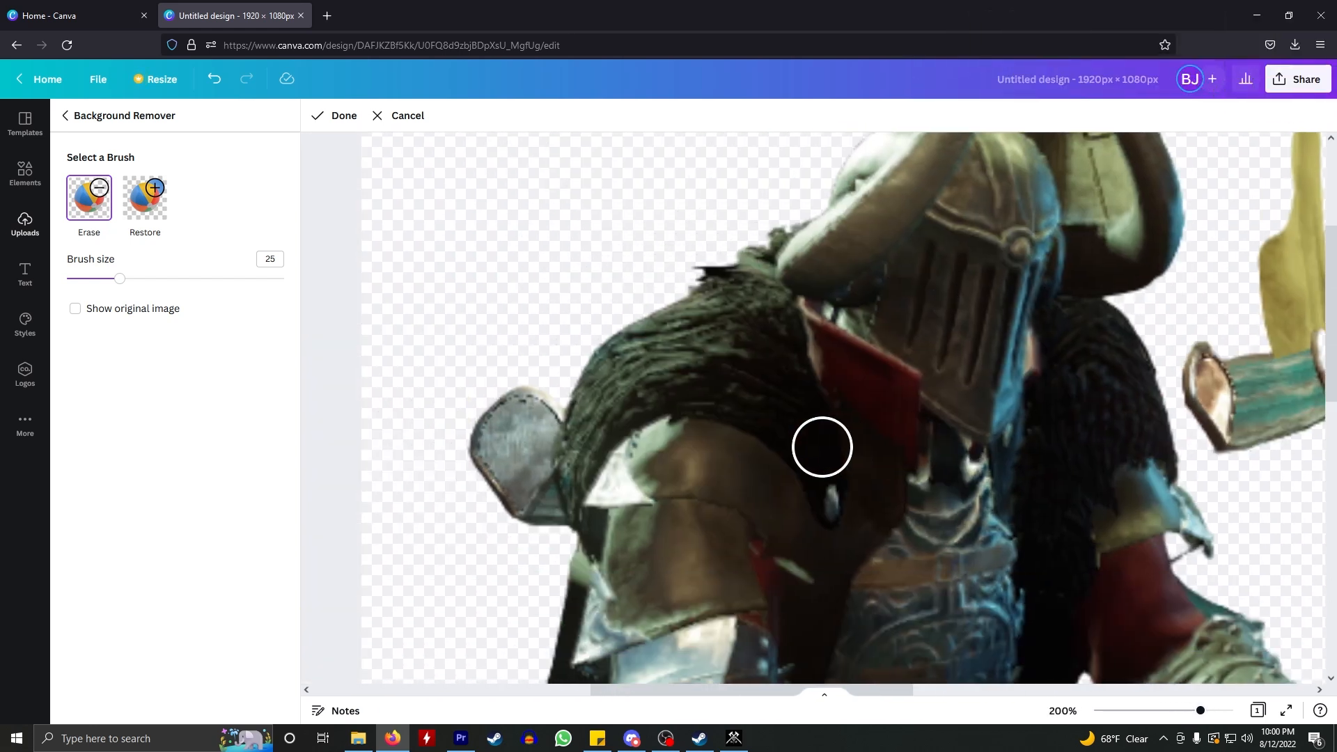
{"action": "scroll", "coordinate": [787, 446], "scroll_direction": "down", "scroll_amount": 2}
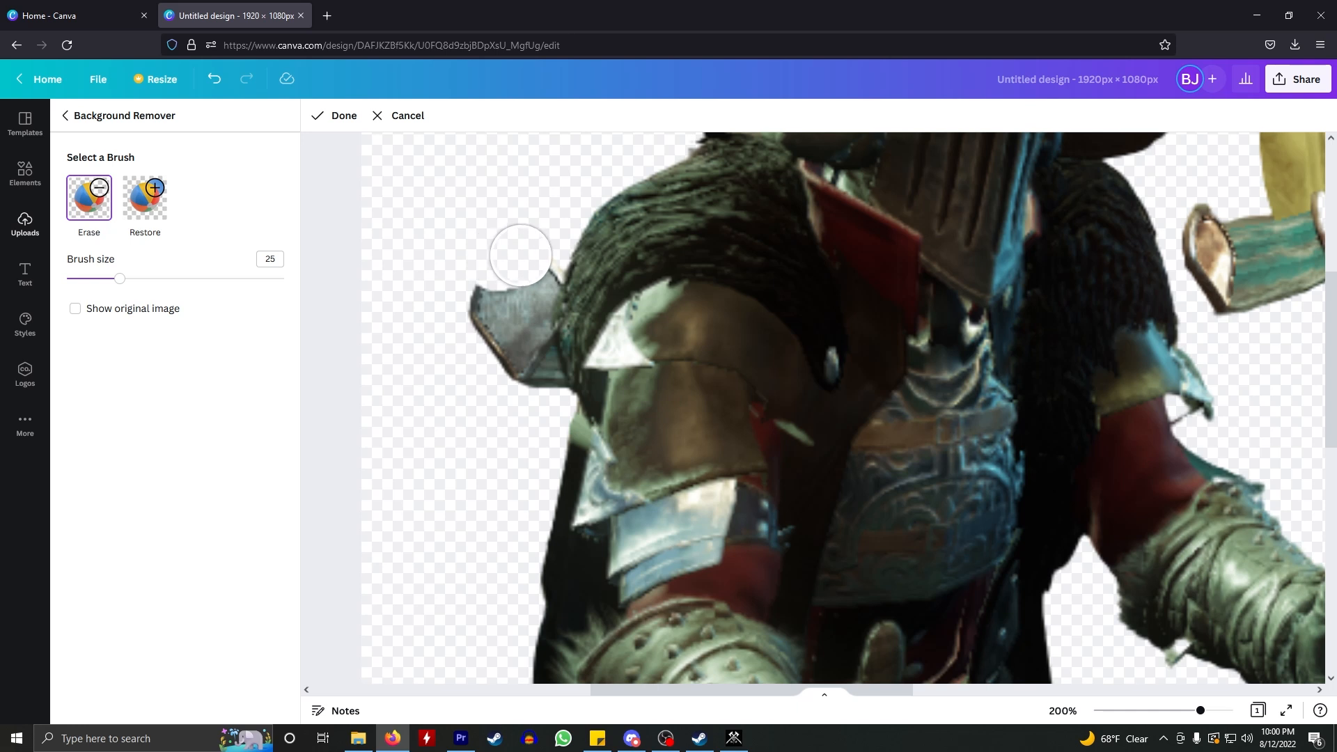
{"action": "left_click_drag", "start_coordinate": [523, 301], "coordinate": [536, 383]}
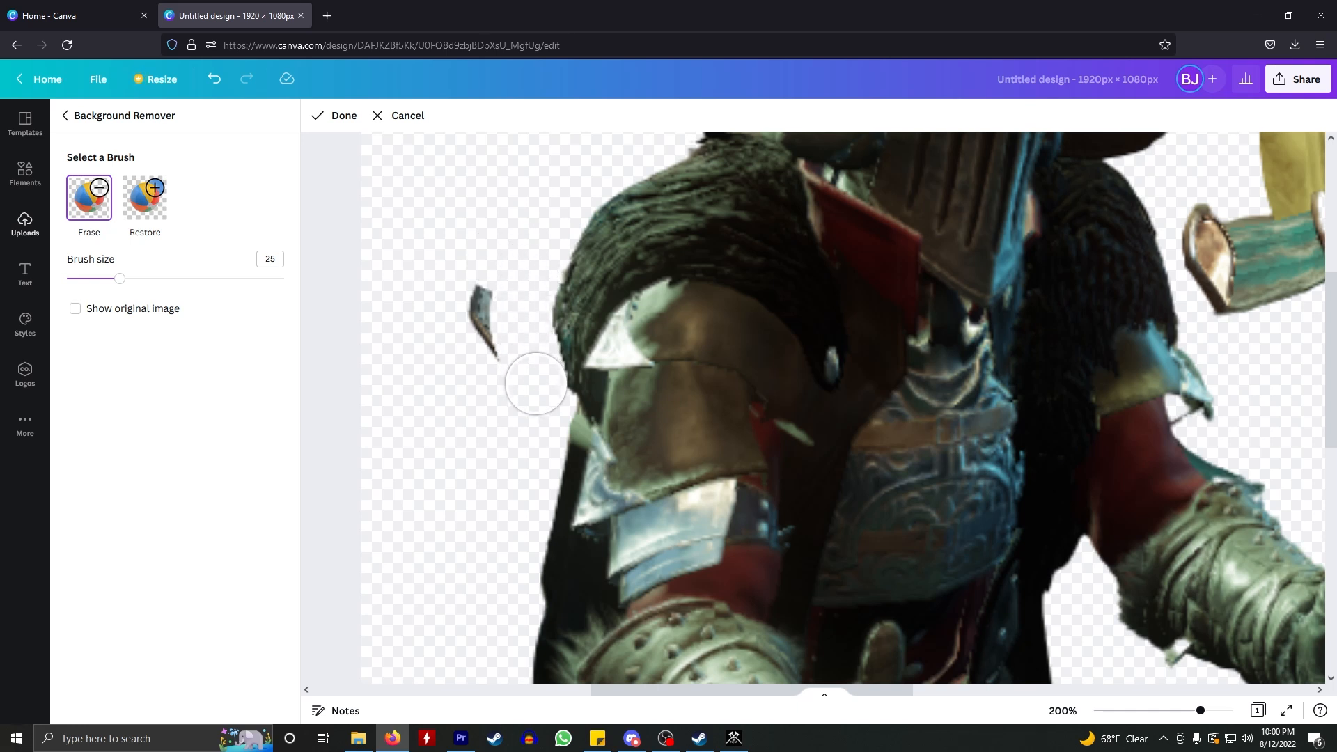
{"action": "left_click_drag", "start_coordinate": [479, 335], "coordinate": [478, 277]}
- Erase the yellow and teal scenery fragments beside the horned character with the Erase brush at size 25
{"action": "scroll", "coordinate": [529, 446], "scroll_direction": "down", "scroll_amount": 6}
{"action": "scroll", "coordinate": [569, 463], "scroll_direction": "down", "scroll_amount": 3}
{"action": "scroll", "coordinate": [597, 495], "scroll_direction": "up", "scroll_amount": 8}
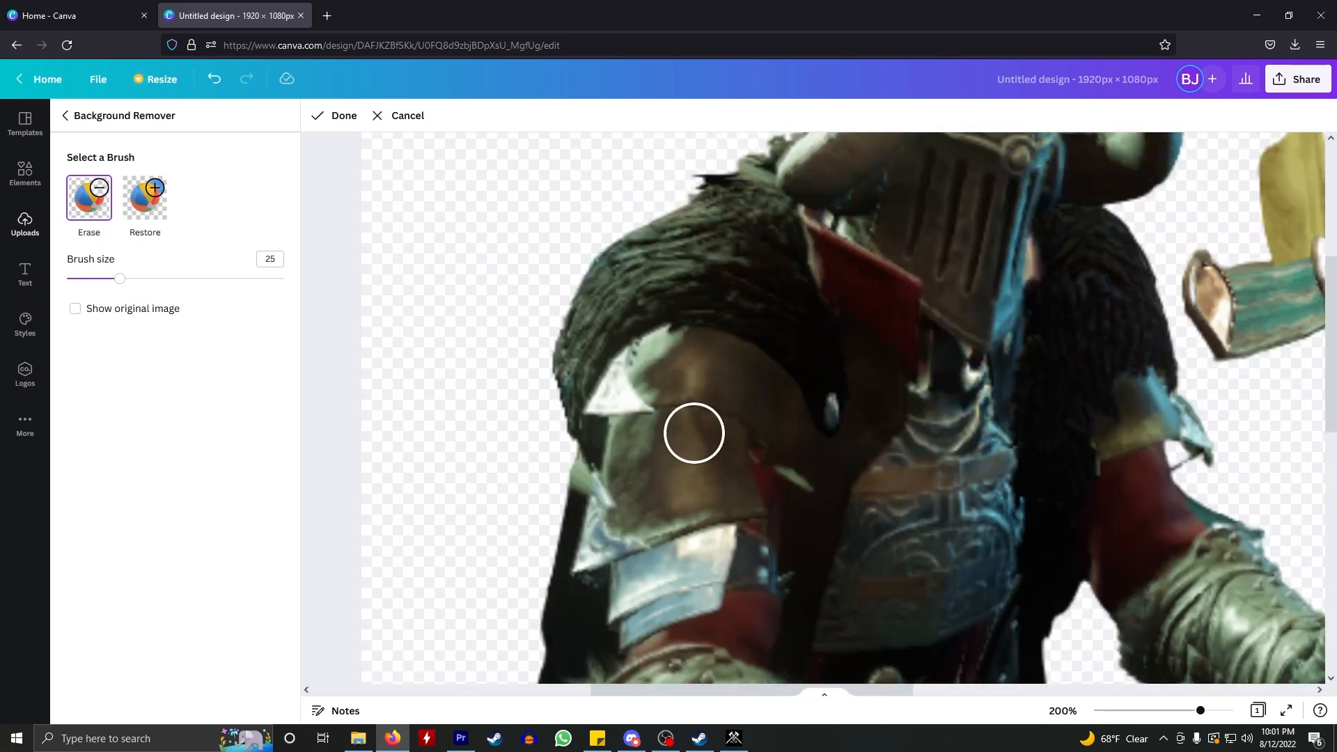
{"action": "scroll", "coordinate": [697, 432], "scroll_direction": "up", "scroll_amount": 5}
{"action": "scroll", "coordinate": [811, 397], "scroll_direction": "right", "scroll_amount": 4}
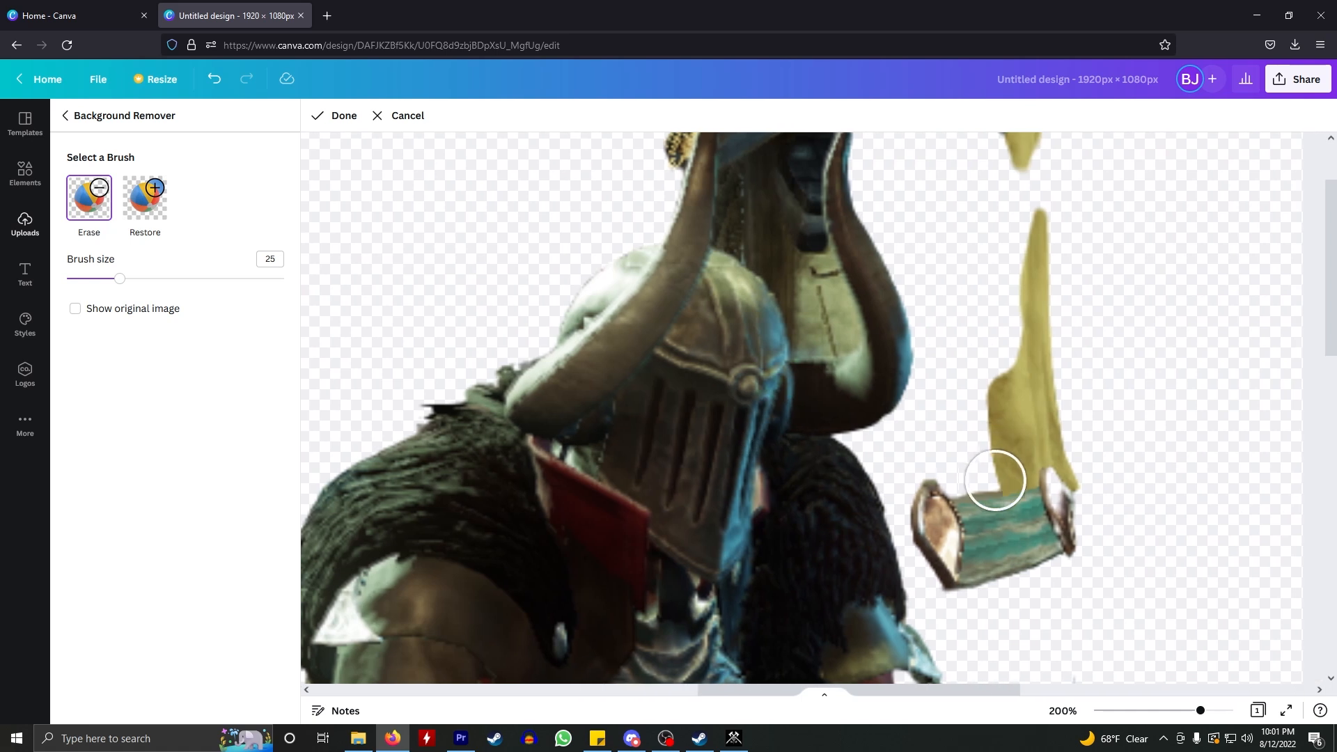
{"action": "scroll", "coordinate": [995, 480], "scroll_direction": "down", "scroll_amount": 1}
{"action": "mouse_move", "coordinate": [994, 462]}
{"action": "left_mouse_down"}
{"action": "mouse_move", "coordinate": [934, 399]}
{"action": "mouse_move", "coordinate": [935, 429]}
{"action": "mouse_move", "coordinate": [977, 484]}
{"action": "mouse_move", "coordinate": [1053, 455]}
{"action": "mouse_move", "coordinate": [1056, 405]}
{"action": "mouse_move", "coordinate": [985, 446]}
{"action": "mouse_move", "coordinate": [998, 374]}
{"action": "mouse_move", "coordinate": [1073, 343]}
{"action": "mouse_move", "coordinate": [1053, 360]}
{"action": "mouse_move", "coordinate": [1015, 294]}
{"action": "mouse_move", "coordinate": [1001, 367]}
{"action": "mouse_move", "coordinate": [1050, 371]}
{"action": "mouse_move", "coordinate": [1057, 494]}
{"action": "mouse_move", "coordinate": [997, 308]}
{"action": "mouse_move", "coordinate": [1011, 188]}
{"action": "mouse_move", "coordinate": [1056, 463]}
{"action": "left_mouse_up"}
{"action": "scroll", "coordinate": [1050, 390], "scroll_direction": "up", "scroll_amount": 3}
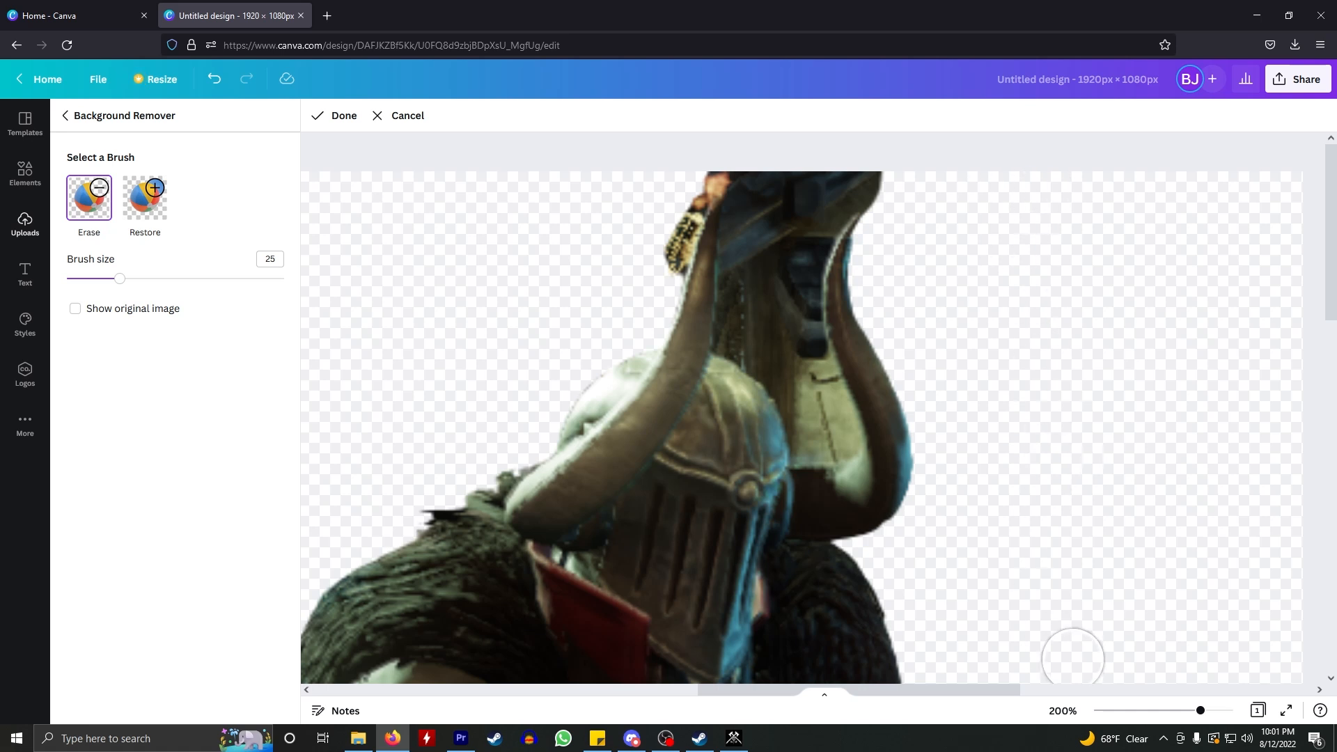
- Erase the background left between and around the helmet's horns, using Erase brush sizes 6 and 11
{"action": "left_click_drag", "start_coordinate": [1198, 714], "coordinate": [1207, 710]}
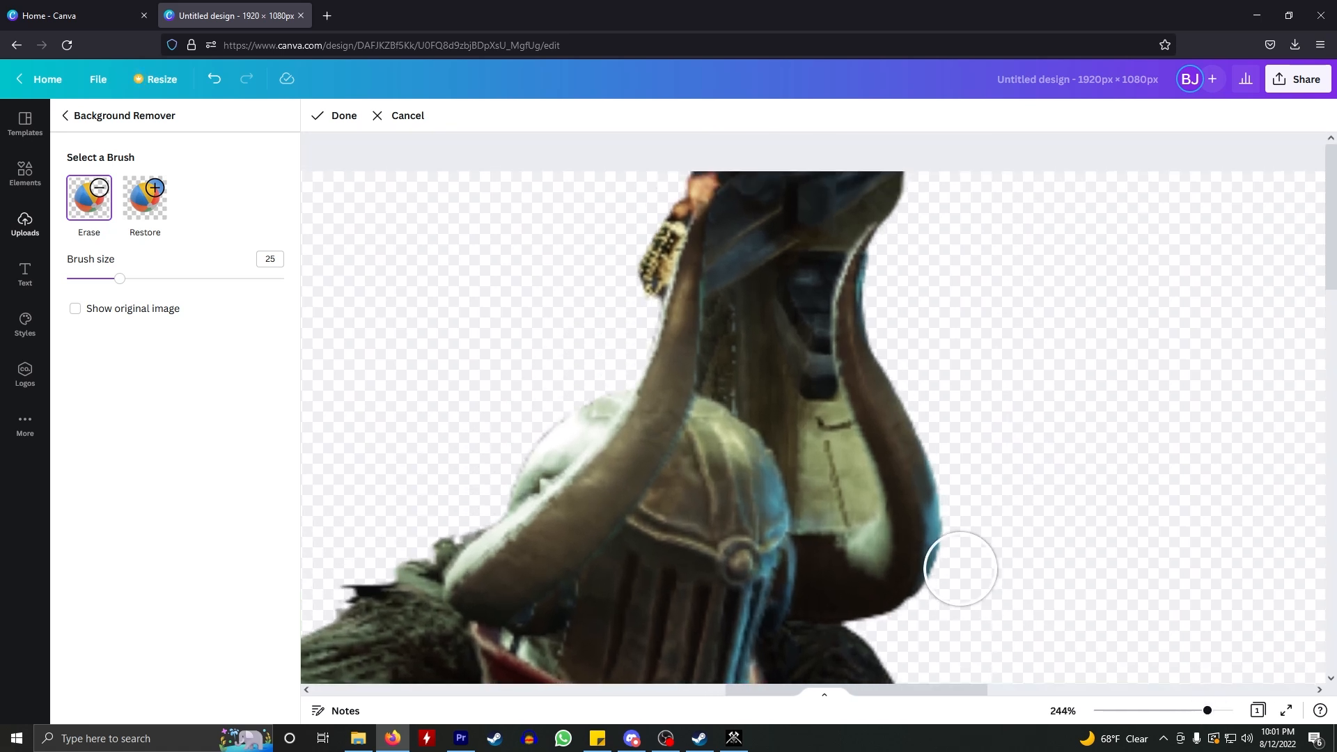
{"action": "left_click_drag", "start_coordinate": [97, 290], "coordinate": [81, 291]}
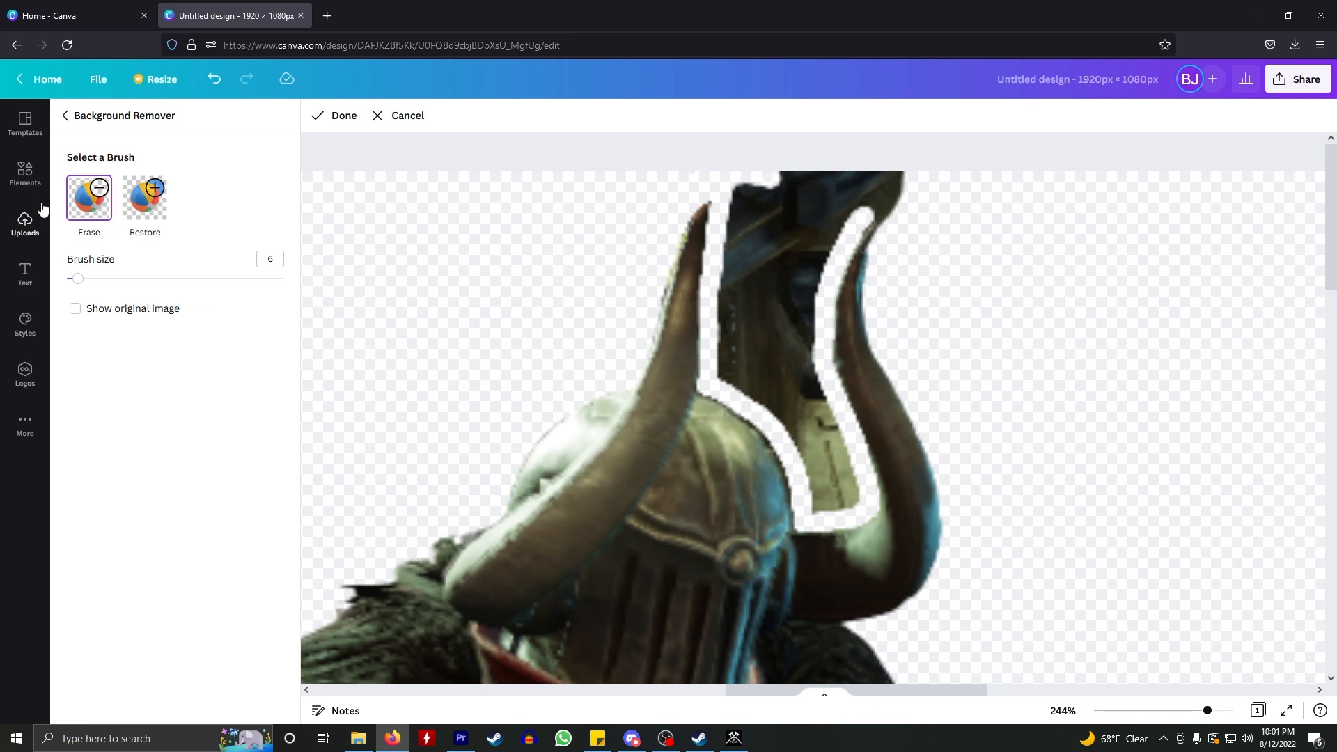
{"action": "mouse_move", "coordinate": [845, 219]}
{"action": "left_mouse_down"}
{"action": "mouse_move", "coordinate": [801, 218]}
{"action": "mouse_move", "coordinate": [844, 204]}
{"action": "mouse_move", "coordinate": [842, 190]}
{"action": "mouse_move", "coordinate": [757, 181]}
{"action": "mouse_move", "coordinate": [731, 242]}
{"action": "mouse_move", "coordinate": [721, 341]}
{"action": "mouse_move", "coordinate": [725, 371]}
{"action": "mouse_move", "coordinate": [809, 460]}
{"action": "mouse_move", "coordinate": [816, 498]}
{"action": "mouse_move", "coordinate": [843, 498]}
{"action": "mouse_move", "coordinate": [796, 346]}
{"action": "mouse_move", "coordinate": [816, 242]}
{"action": "left_mouse_up"}
{"action": "mouse_move", "coordinate": [796, 363]}
{"action": "left_mouse_down"}
{"action": "mouse_move", "coordinate": [791, 411]}
{"action": "mouse_move", "coordinate": [736, 327]}
{"action": "mouse_move", "coordinate": [773, 207]}
{"action": "mouse_move", "coordinate": [796, 240]}
{"action": "mouse_move", "coordinate": [768, 361]}
{"action": "left_mouse_up"}
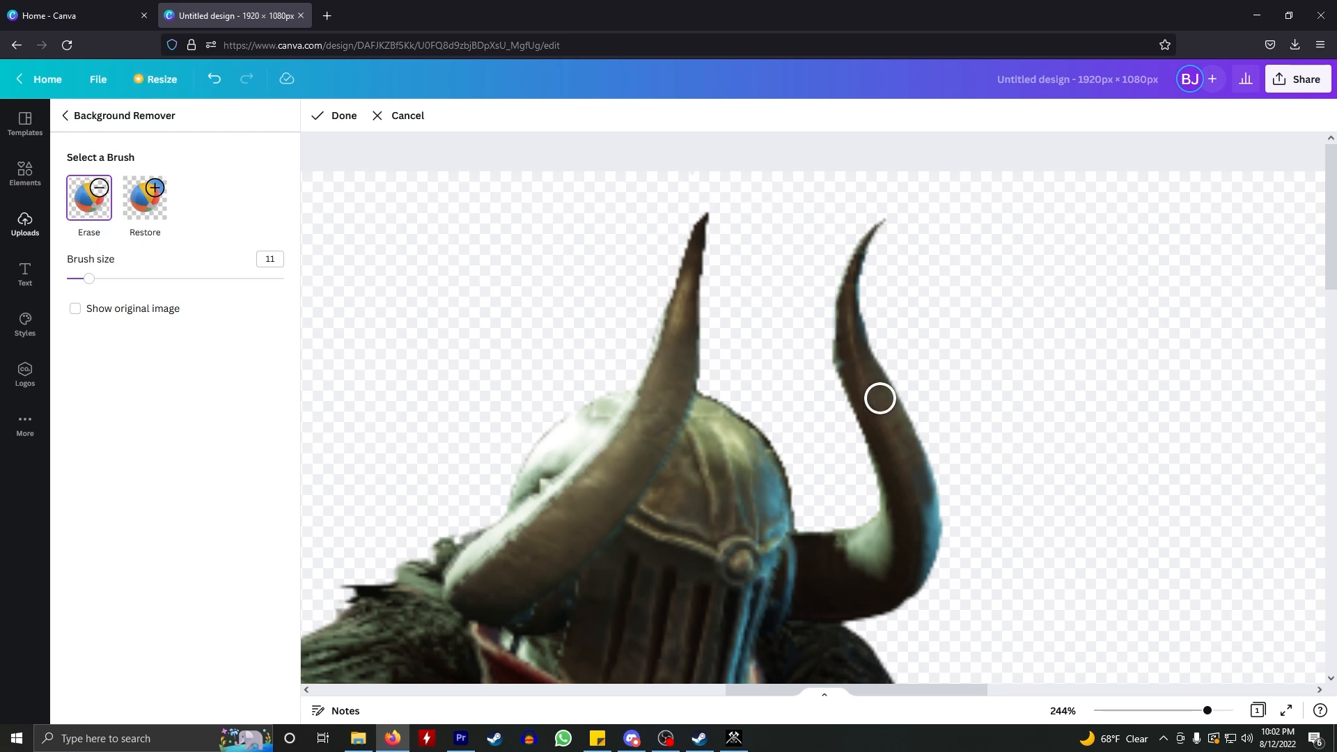
- Restore the missing patch under the raised thumbs-up forearm using the Restore brush at size 11
{"action": "scroll", "coordinate": [916, 492], "scroll_direction": "down", "scroll_amount": 10}
{"action": "scroll", "coordinate": [926, 515], "scroll_direction": "down", "scroll_amount": 3}
{"action": "scroll", "coordinate": [964, 566], "scroll_direction": "down", "scroll_amount": 2}
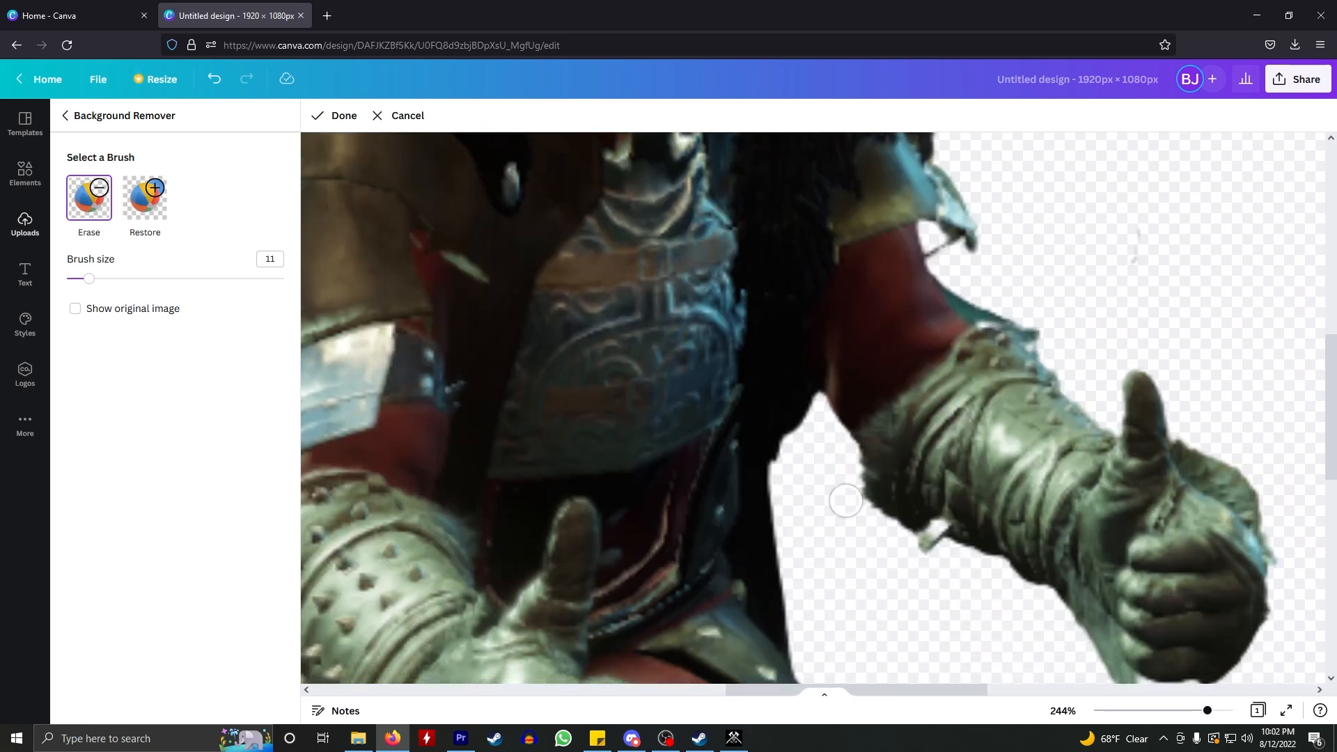
{"action": "left_click", "coordinate": [159, 201]}
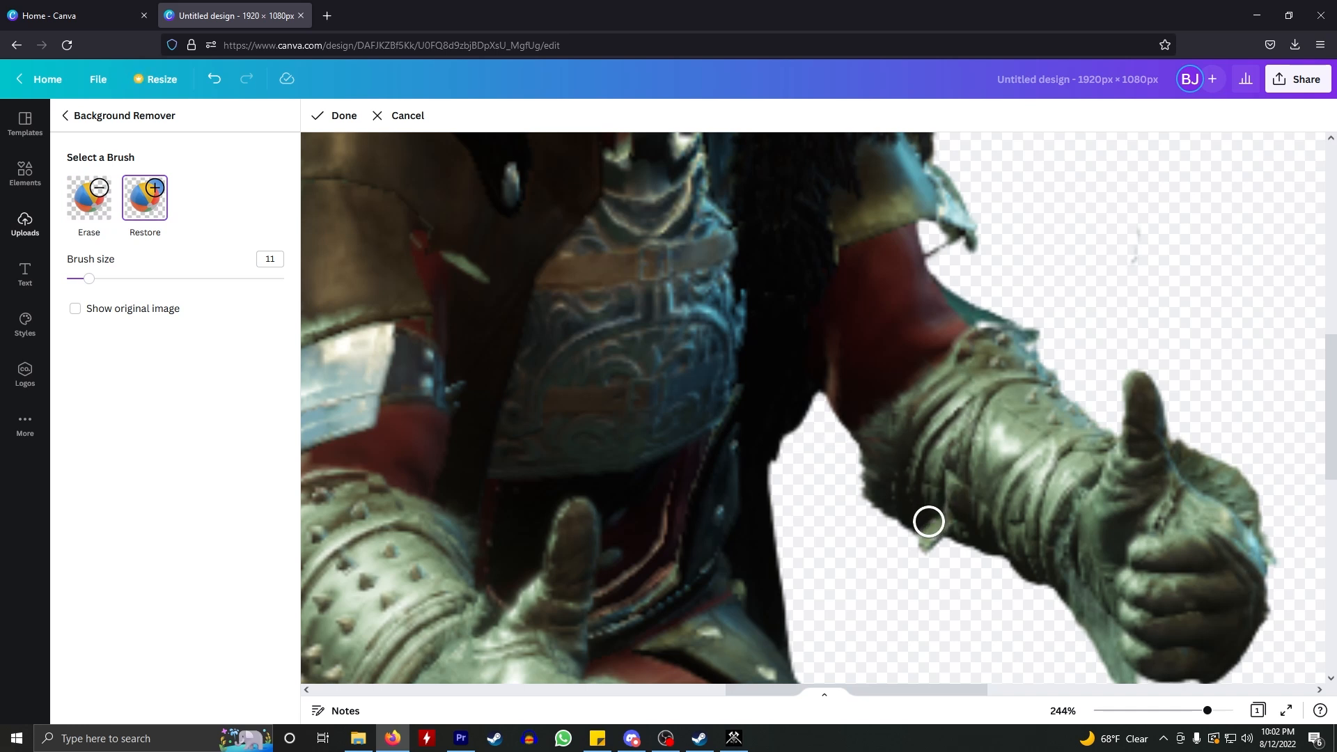
{"action": "scroll", "coordinate": [931, 512], "scroll_direction": "up", "scroll_amount": 9}
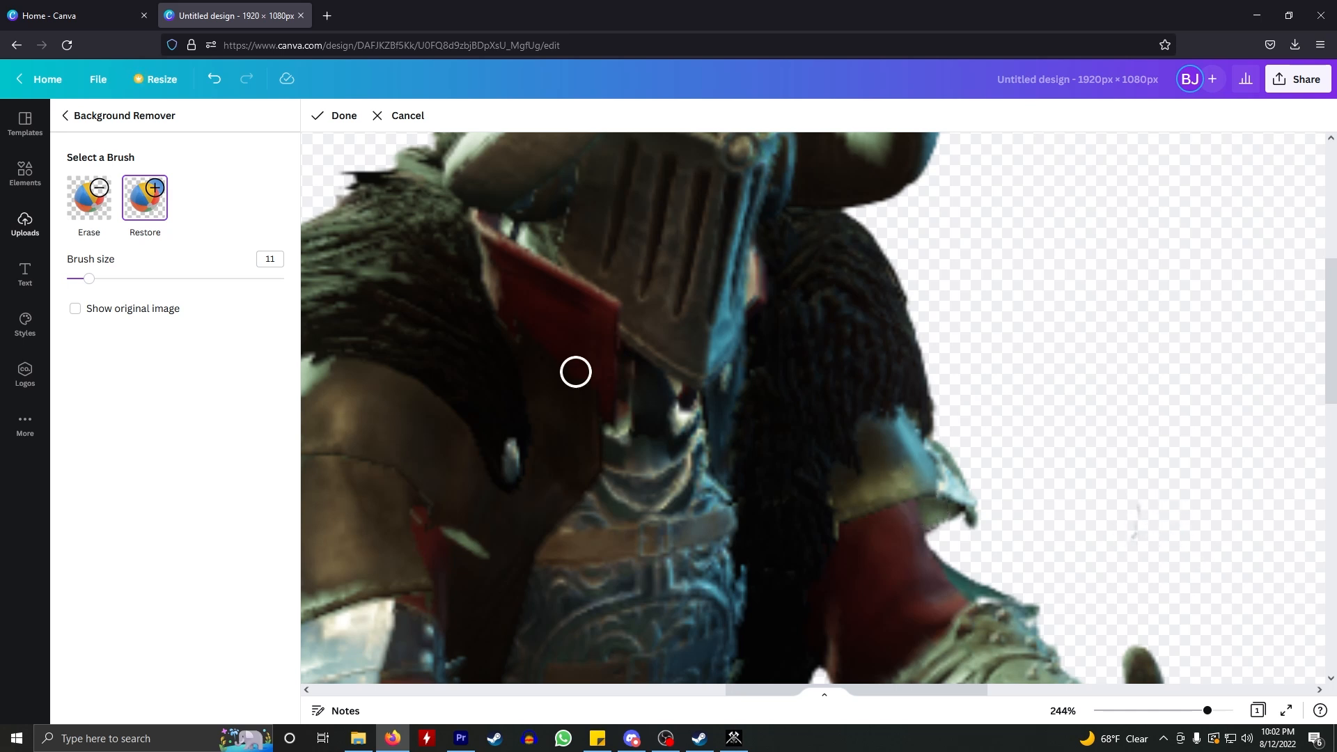
- Erase the remaining specks and rough helmet edges with brush sizes 11 and 7, and apply the background removal
{"action": "left_click", "coordinate": [100, 218]}
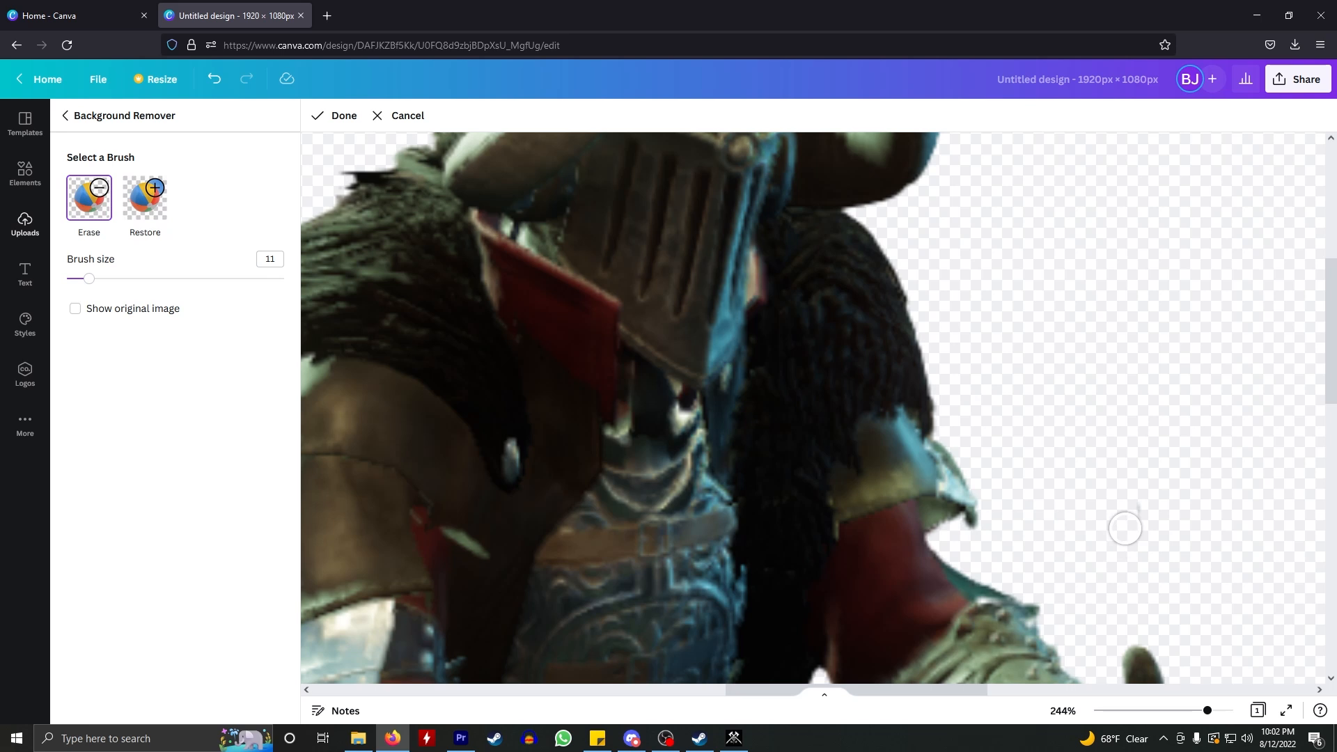
{"action": "scroll", "coordinate": [1036, 425], "scroll_direction": "up", "scroll_amount": 12}
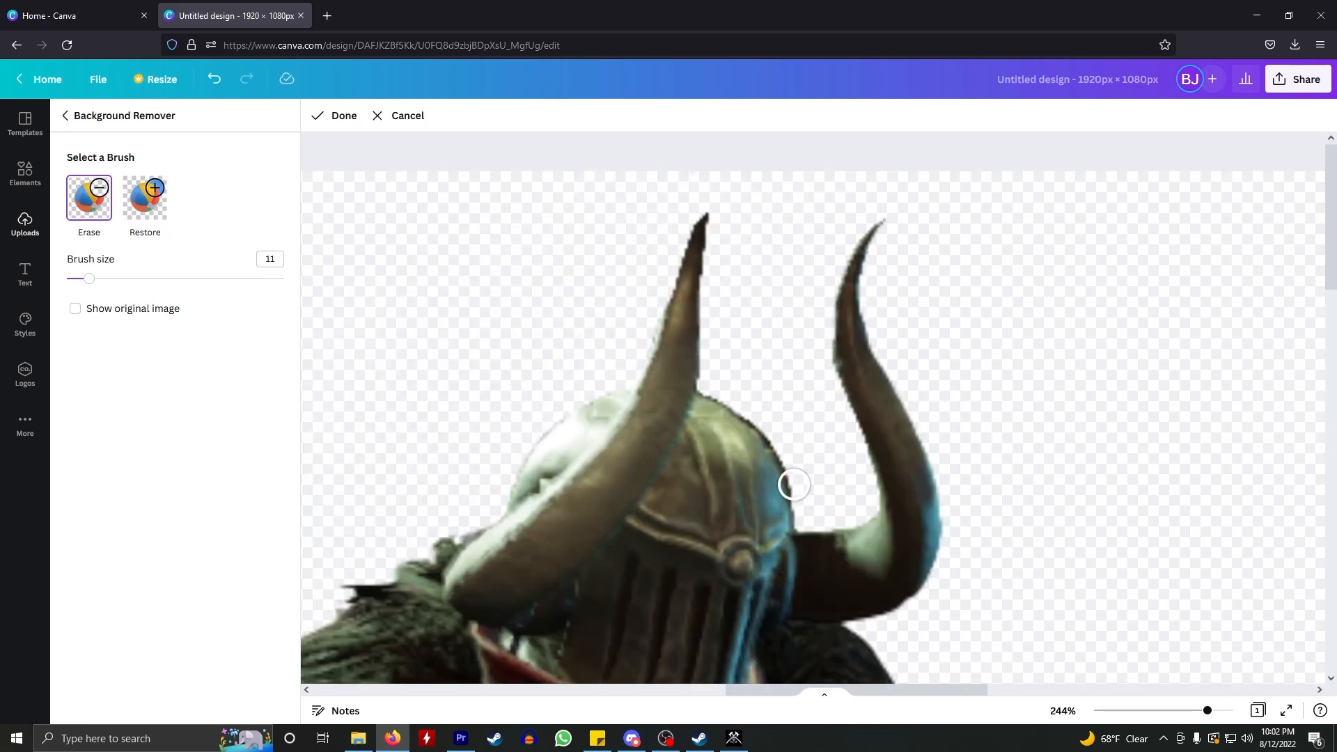
{"action": "left_click_drag", "start_coordinate": [1212, 710], "coordinate": [1235, 713]}
{"action": "scroll", "coordinate": [762, 476], "scroll_direction": "down", "scroll_amount": 3}
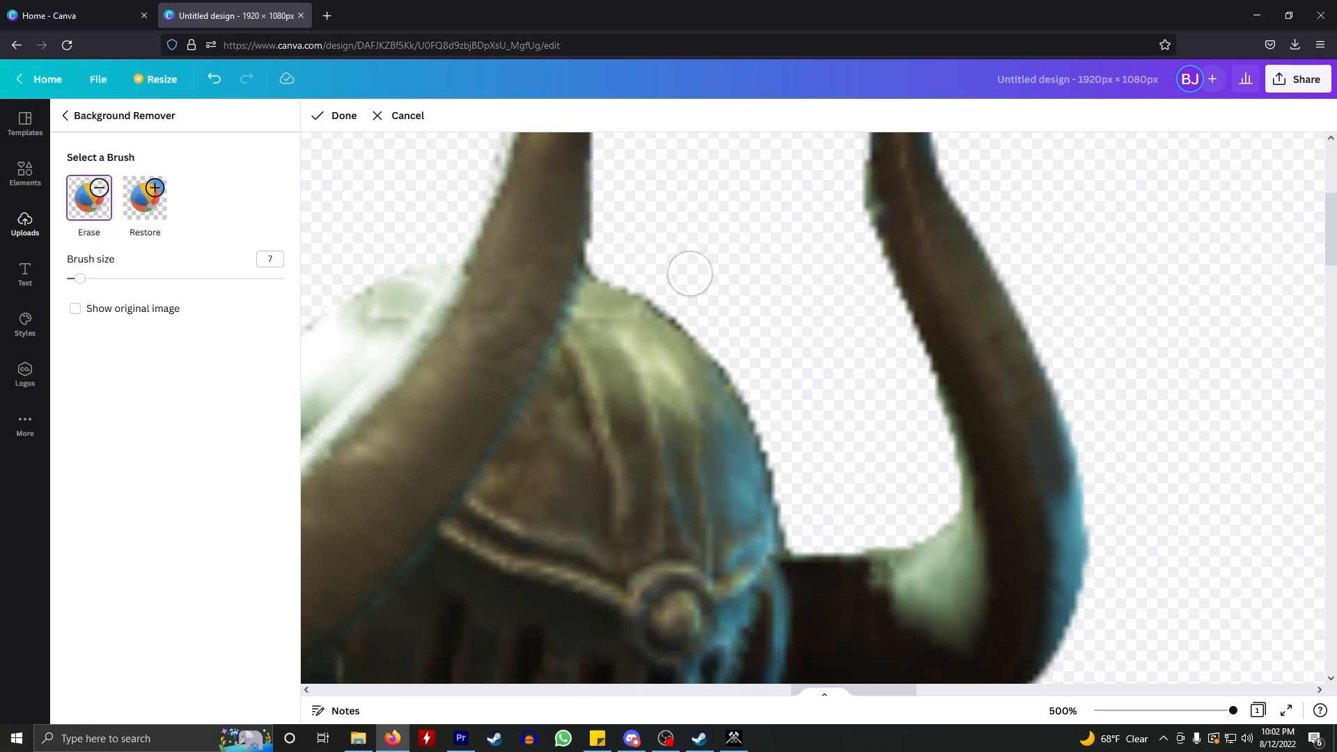
{"action": "left_click_drag", "start_coordinate": [1232, 711], "coordinate": [1158, 712]}
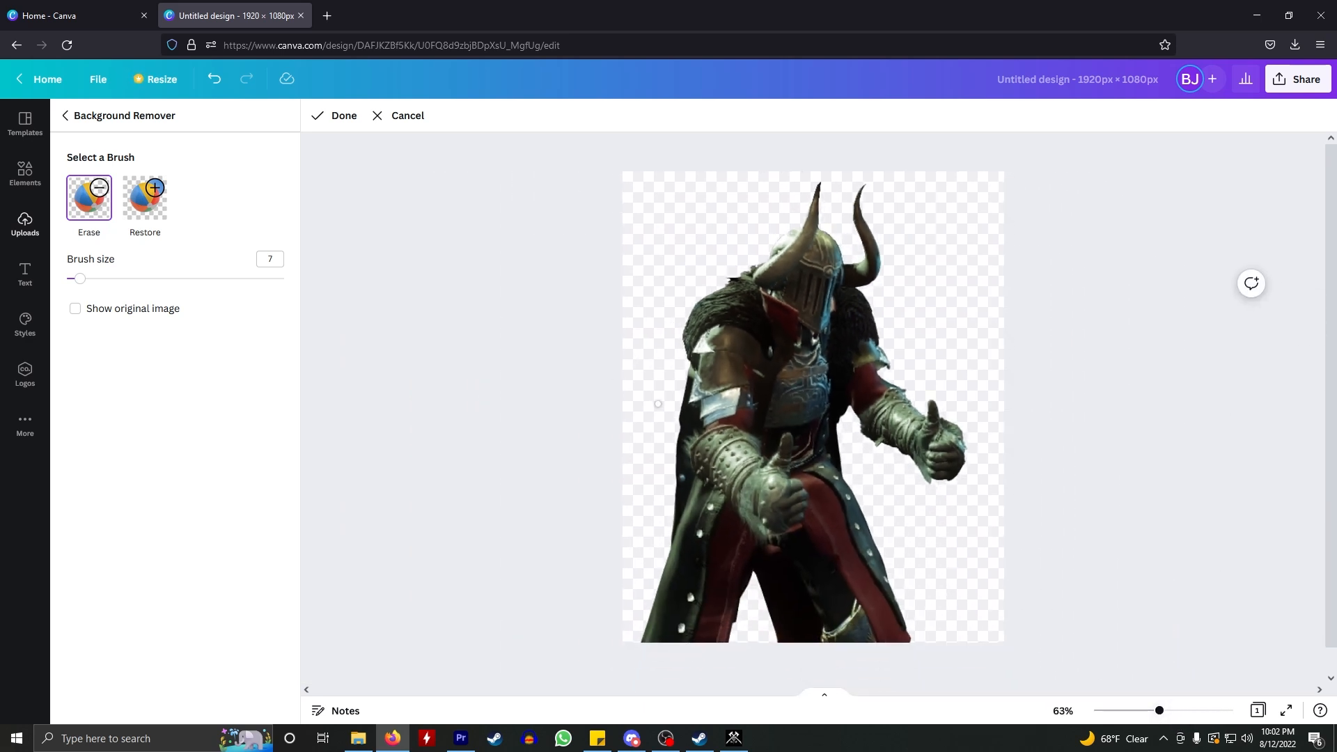
{"action": "left_click", "coordinate": [336, 116]}
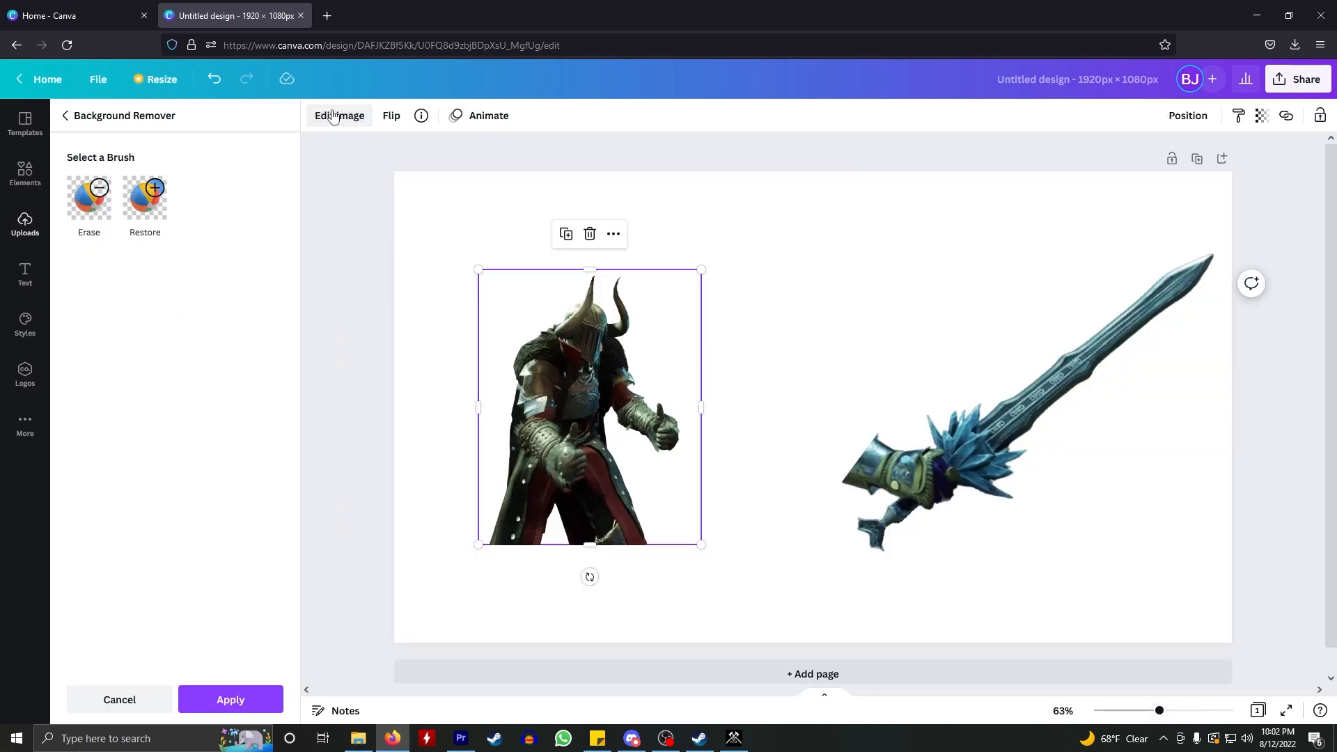
{"action": "left_click", "coordinate": [256, 699]}
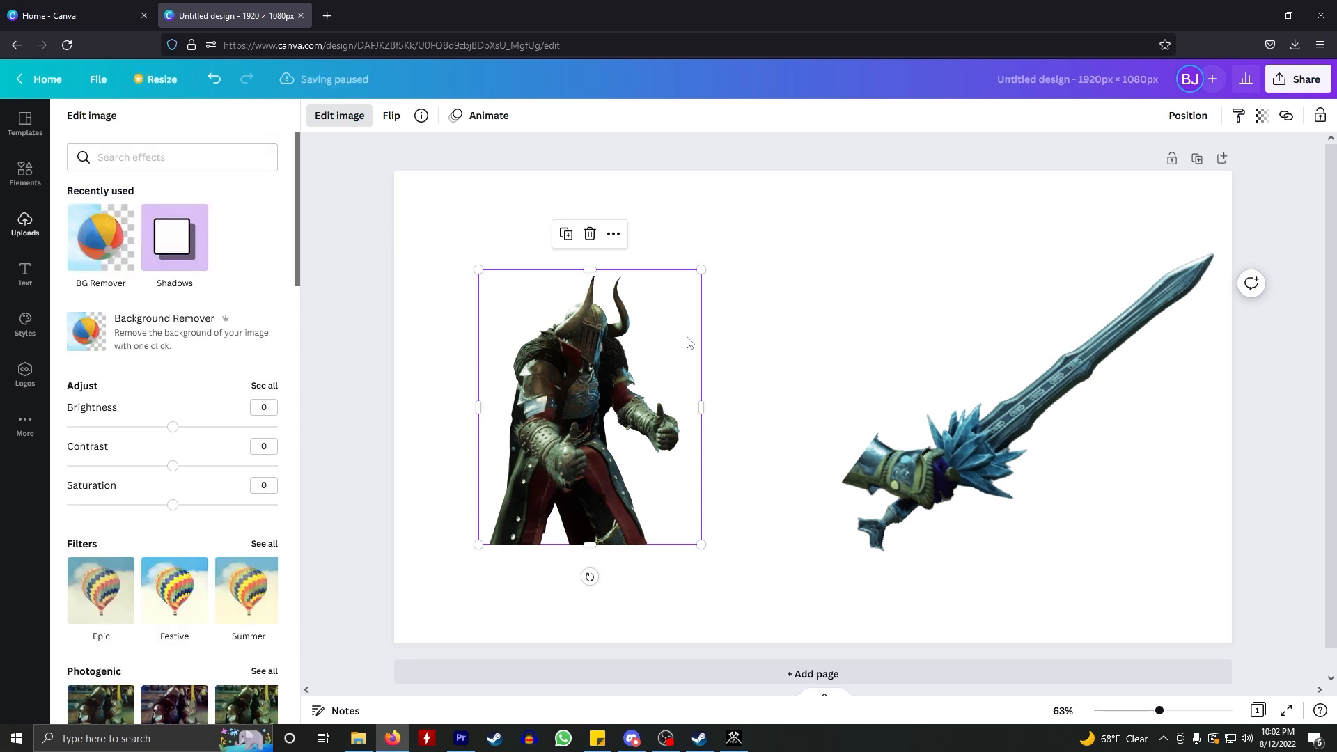
- Enlarge the horned character cutout and position it to fill the left half of the page
{"action": "left_click_drag", "start_coordinate": [578, 408], "coordinate": [560, 503]}
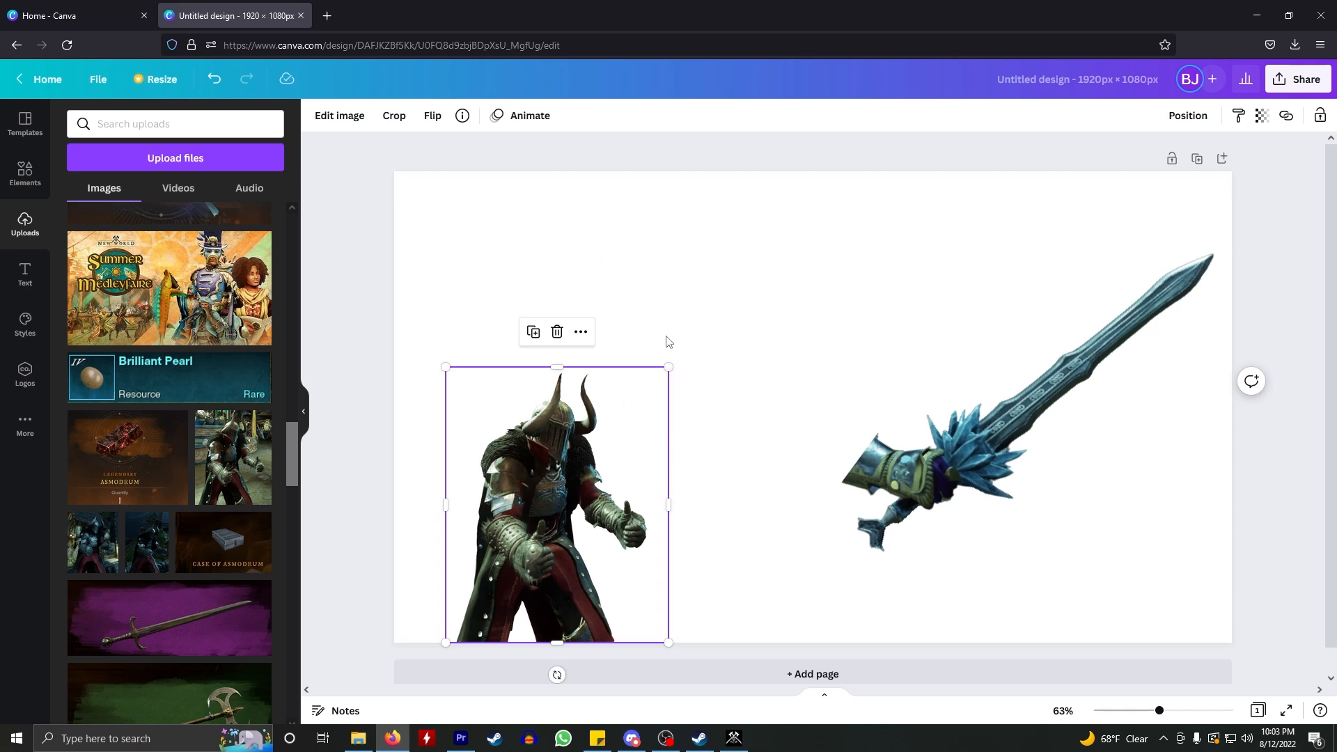
{"action": "left_click_drag", "start_coordinate": [669, 367], "coordinate": [636, 358]}
{"action": "left_click_drag", "start_coordinate": [765, 184], "coordinate": [768, 180]}
{"action": "left_click_drag", "start_coordinate": [614, 321], "coordinate": [604, 349]}
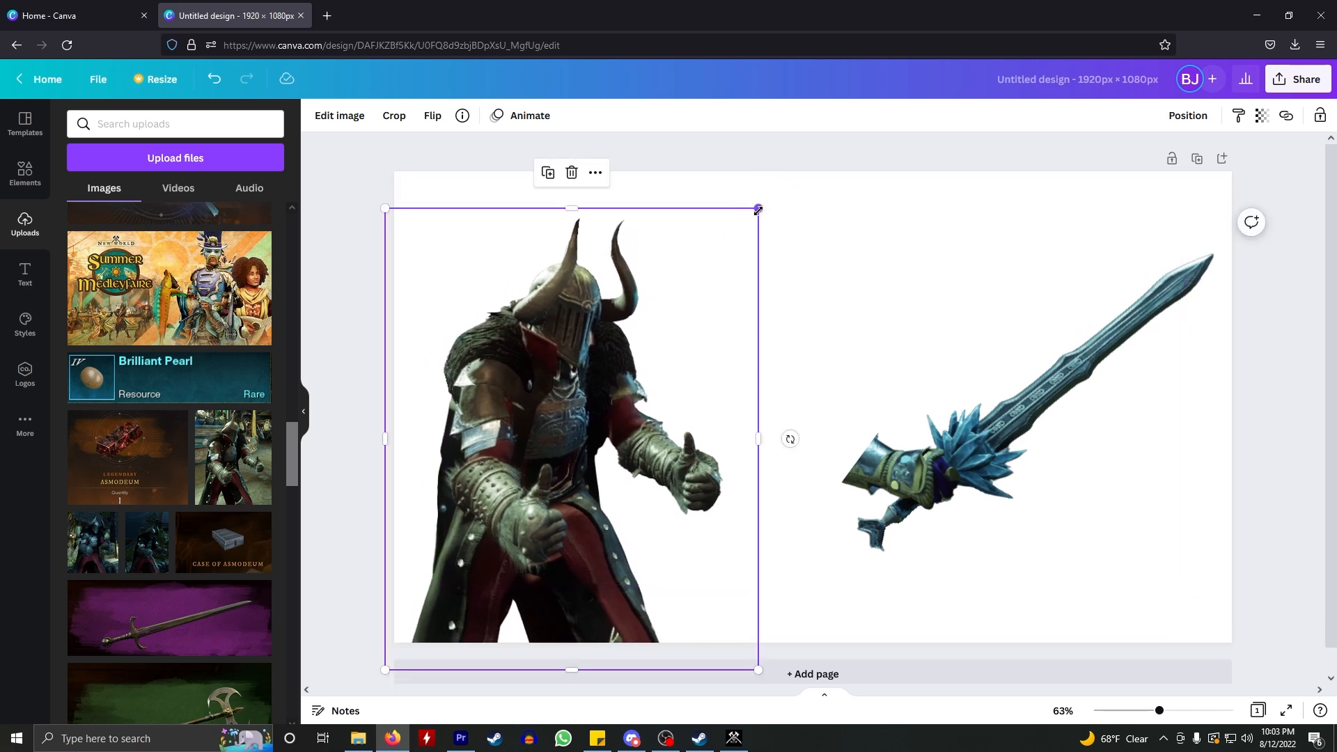
{"action": "left_click_drag", "start_coordinate": [758, 209], "coordinate": [773, 185]}
{"action": "left_click_drag", "start_coordinate": [654, 307], "coordinate": [630, 307]}
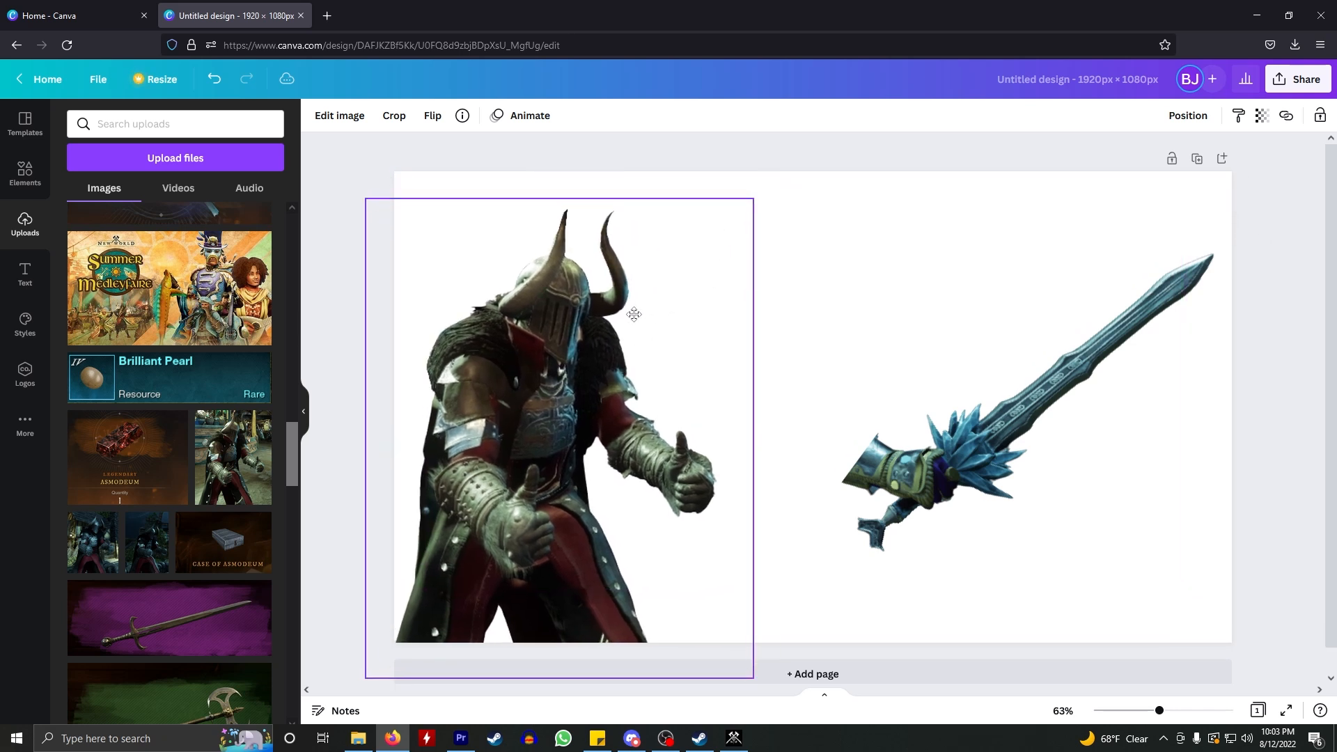
- Shift the ice sword cutout towards the character and flip it vertically
{"action": "left_click", "coordinate": [844, 267]}
{"action": "left_click_drag", "start_coordinate": [956, 426], "coordinate": [900, 453]}
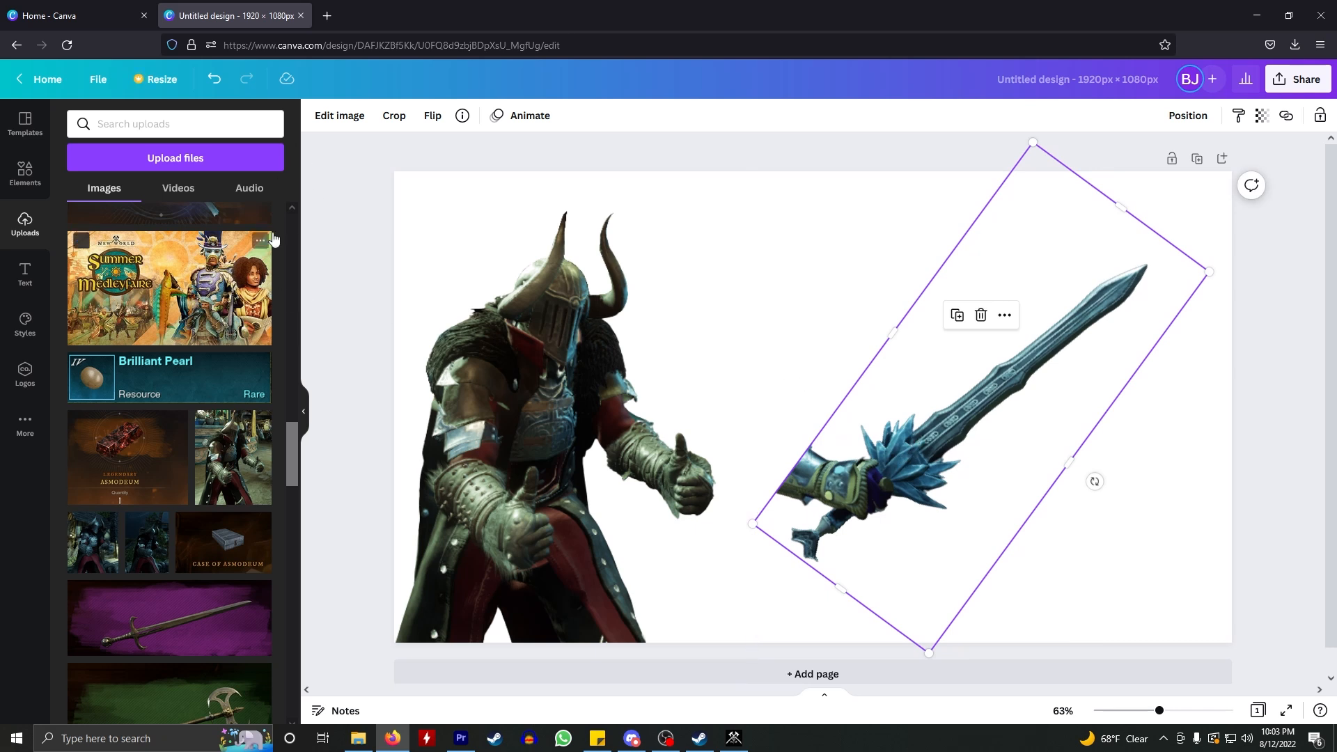
{"action": "left_click", "coordinate": [407, 122]}
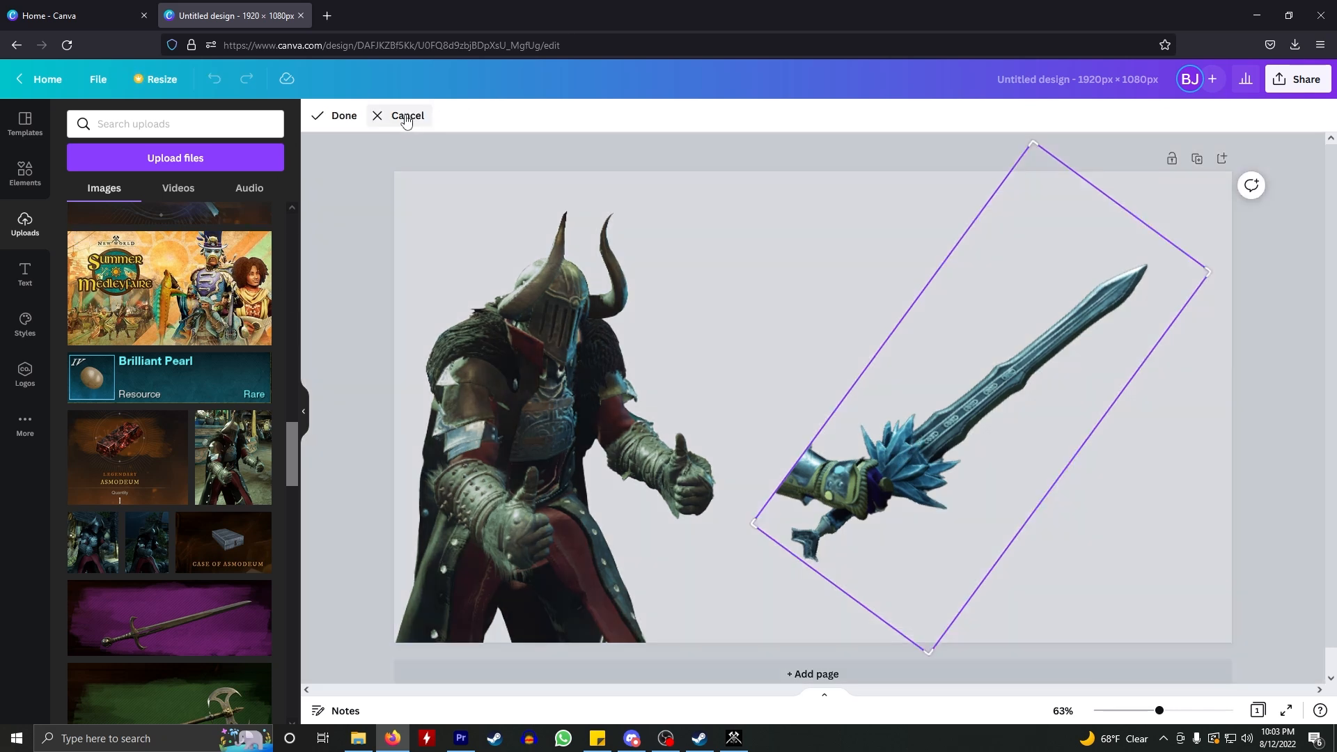
{"action": "left_click", "coordinate": [390, 116]}
{"action": "left_click", "coordinate": [433, 116]}
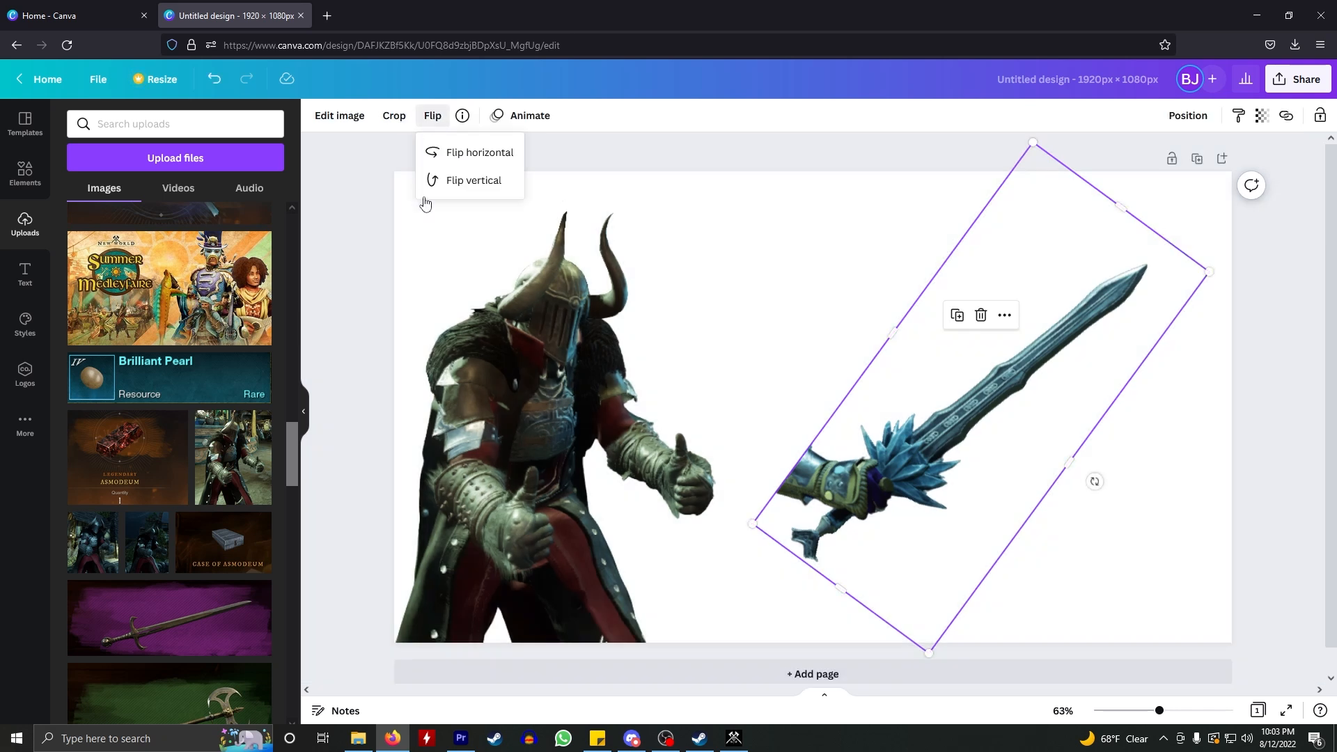
{"action": "left_click", "coordinate": [470, 151]}
{"action": "left_click", "coordinate": [486, 159]}
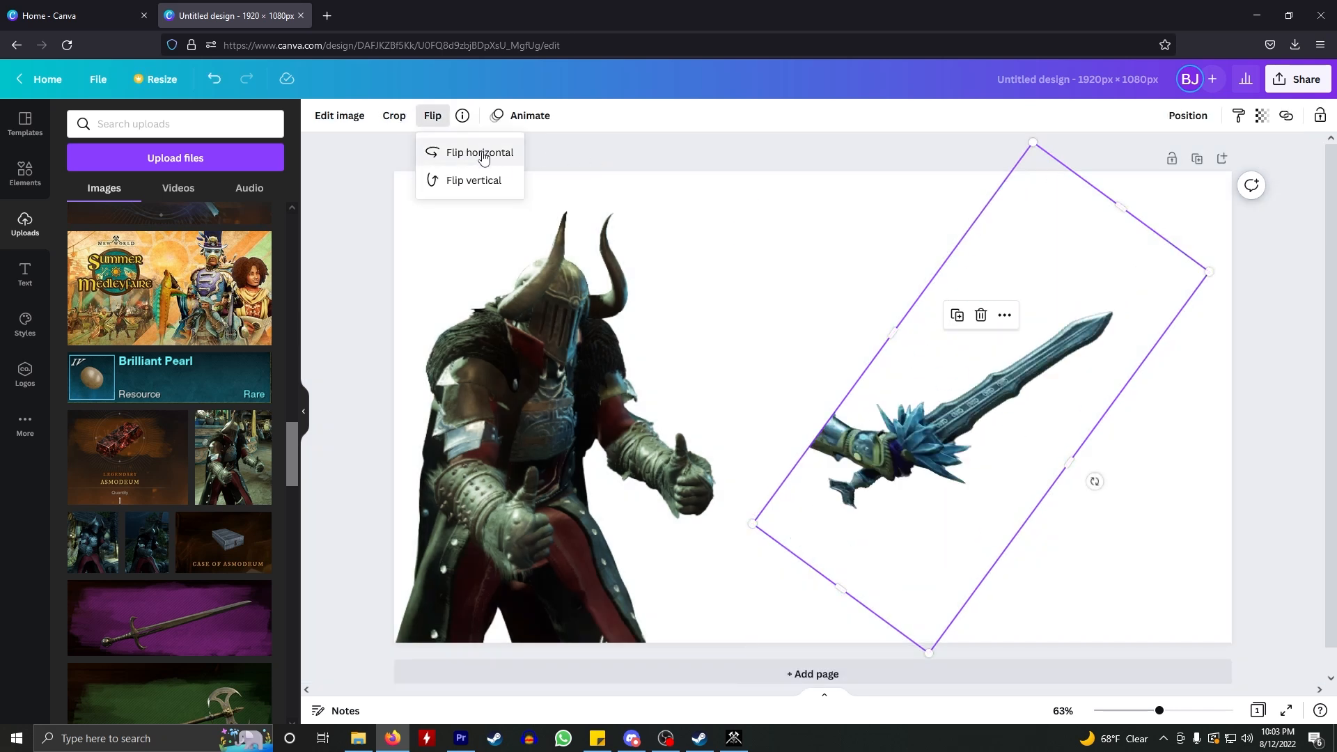
{"action": "left_click", "coordinate": [465, 184]}
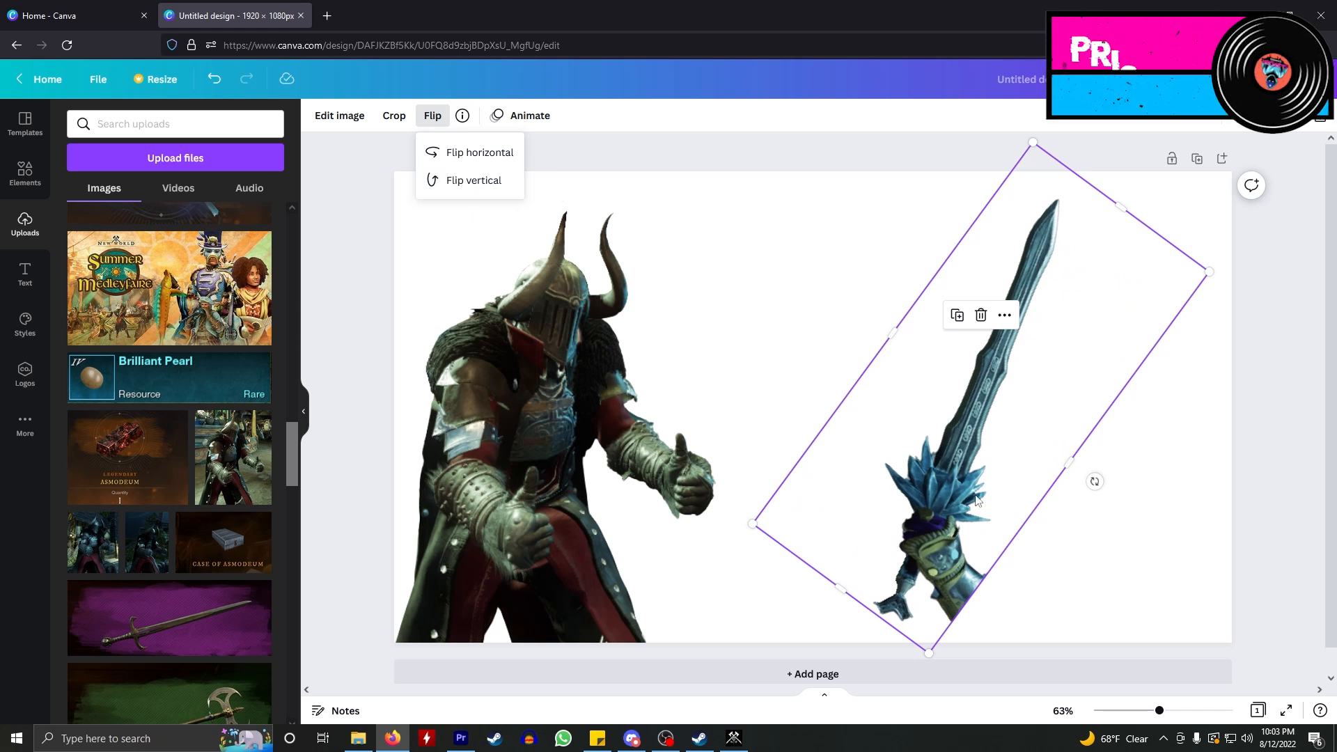
- Rotate the sword so its blade points up towards the character, and place its hilt against the page's right edge
{"action": "left_click_drag", "start_coordinate": [1096, 482], "coordinate": [1106, 417]}
{"action": "left_click_drag", "start_coordinate": [1110, 342], "coordinate": [1095, 310]}
{"action": "left_click_drag", "start_coordinate": [1119, 420], "coordinate": [1129, 500]}
{"action": "left_click", "coordinate": [955, 543]}
{"action": "left_click", "coordinate": [888, 474]}
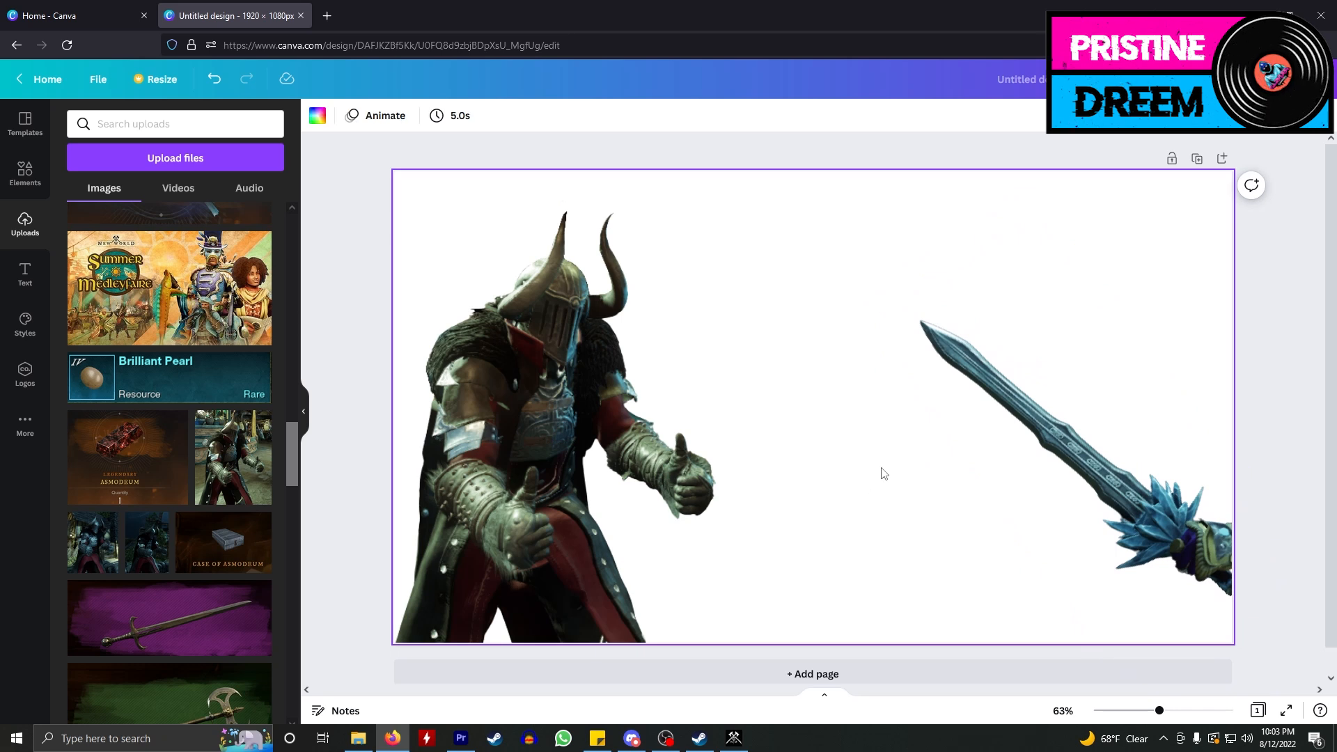
{"action": "left_click_drag", "start_coordinate": [1076, 456], "coordinate": [1076, 472]}
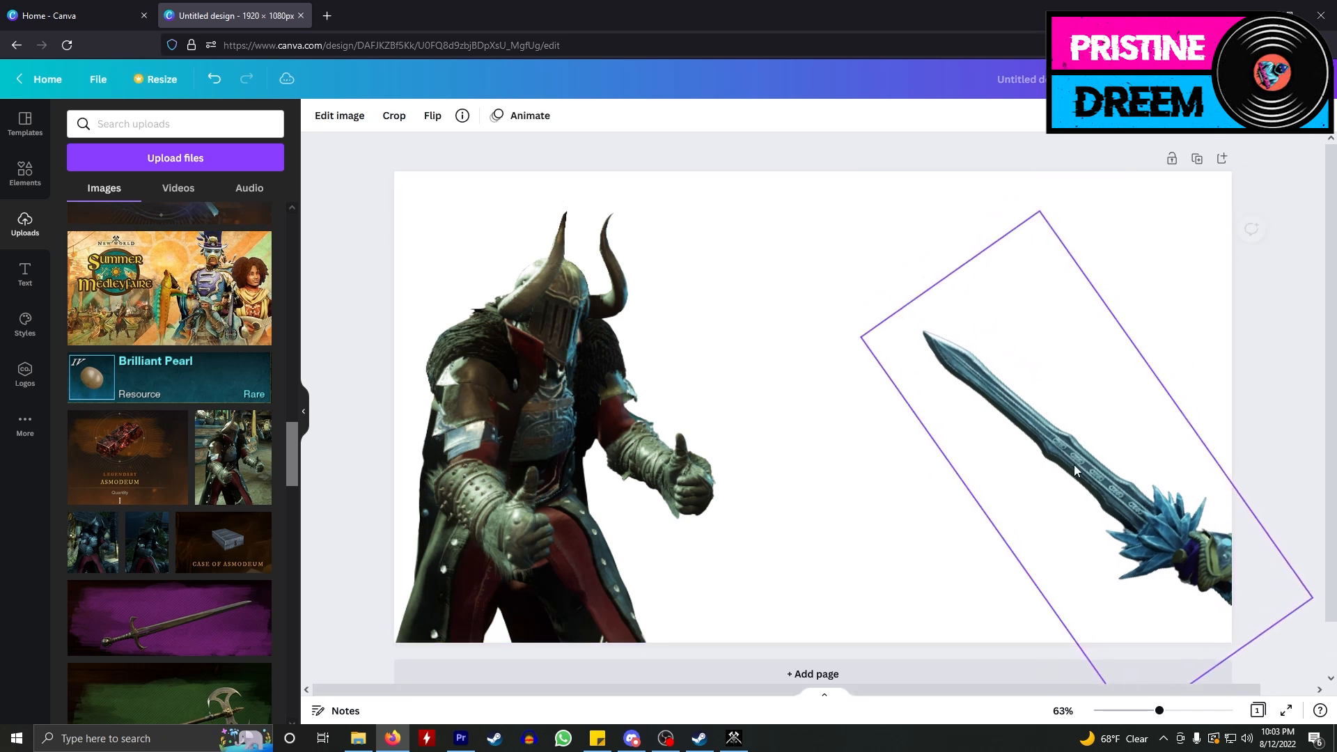
{"action": "left_click", "coordinate": [879, 252]}
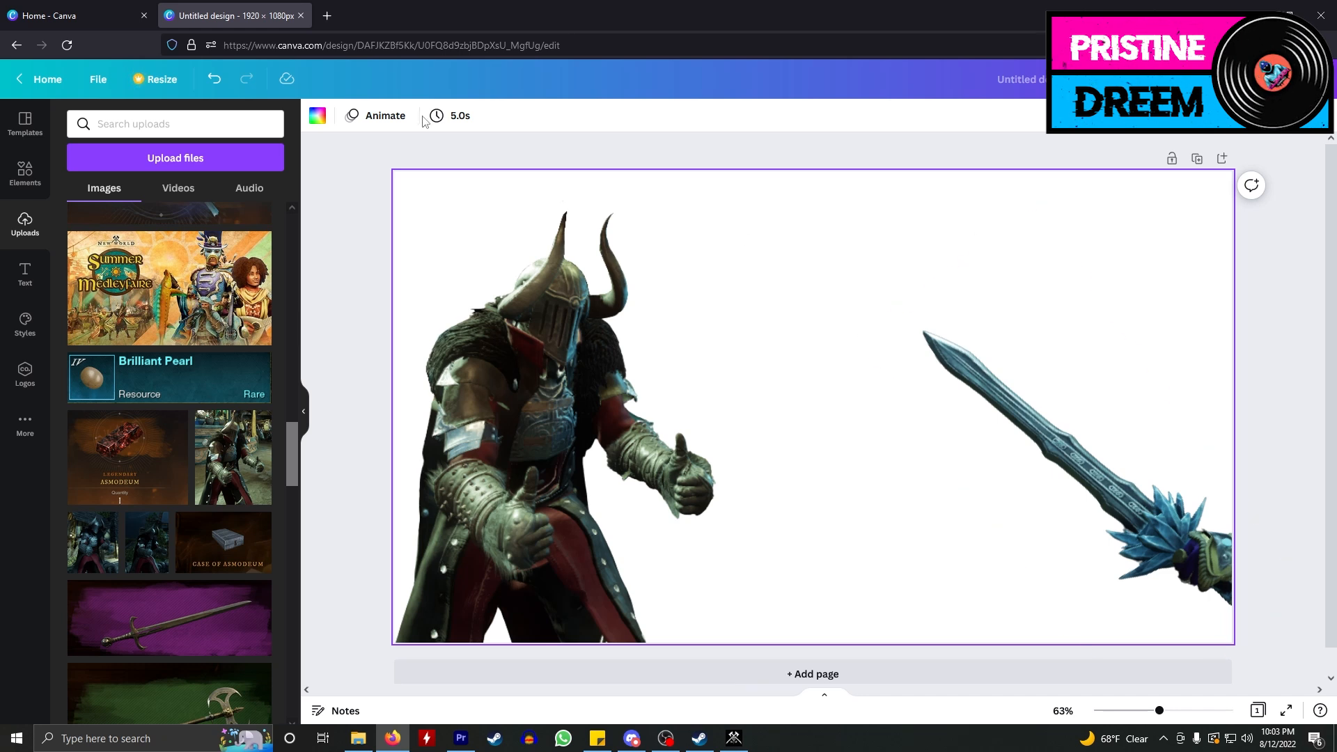
- Create a new 2560 × 1440 px design from the recent custom sizes on the Canva home page
{"action": "left_click", "coordinate": [327, 15]}
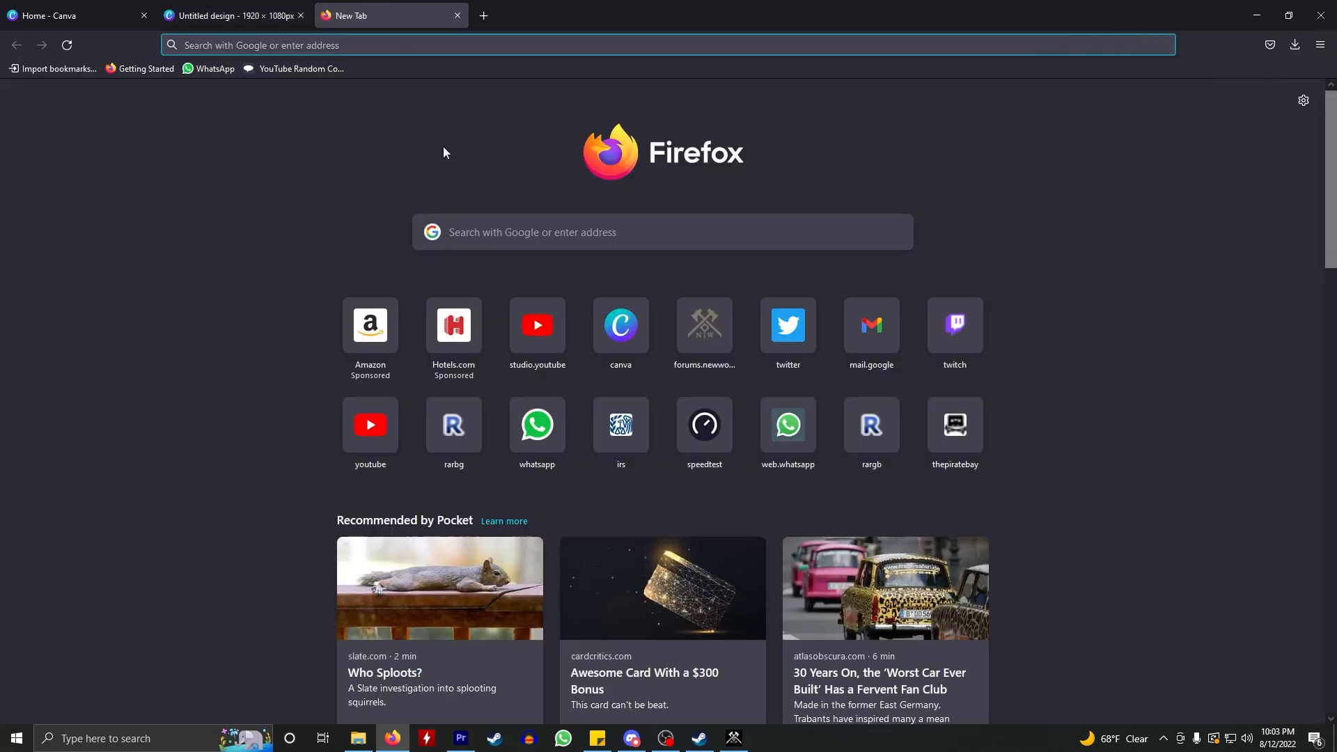
{"action": "left_click", "coordinate": [457, 15]}
{"action": "left_click", "coordinate": [70, 15]}
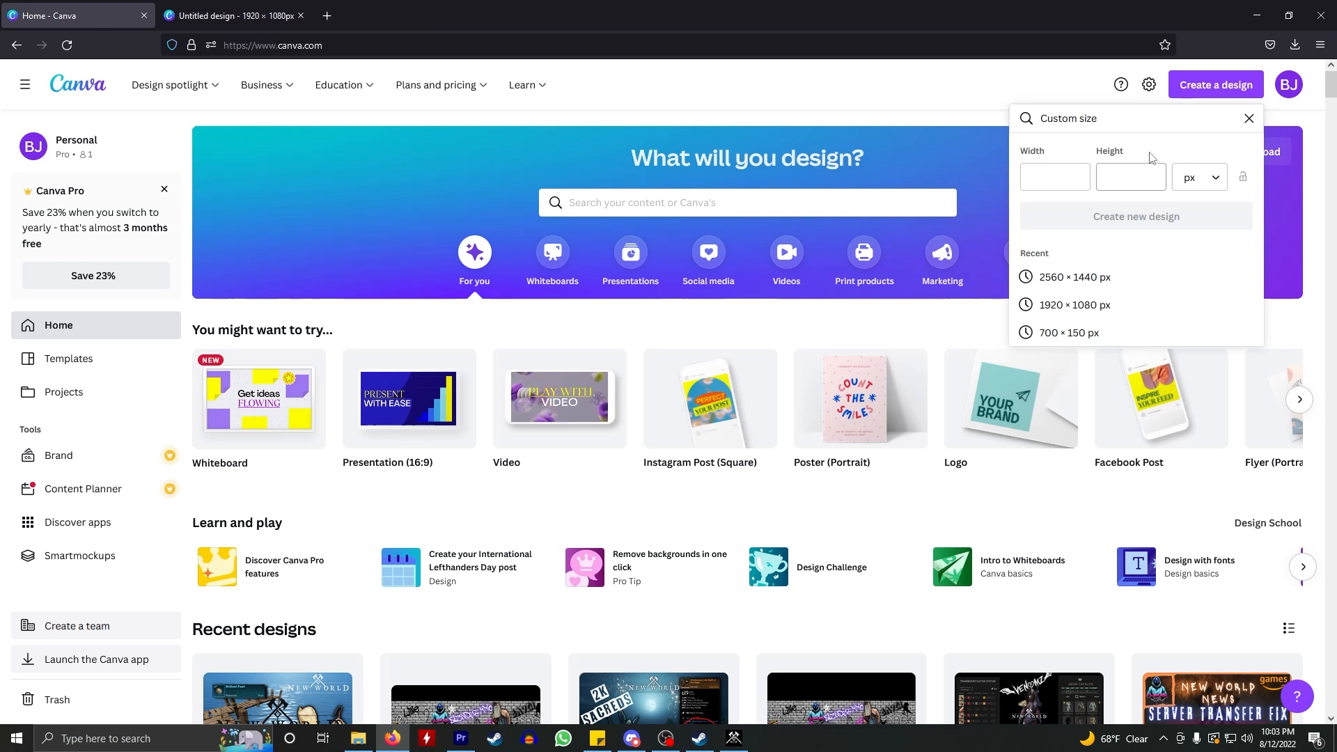
{"action": "left_click", "coordinate": [1058, 277]}
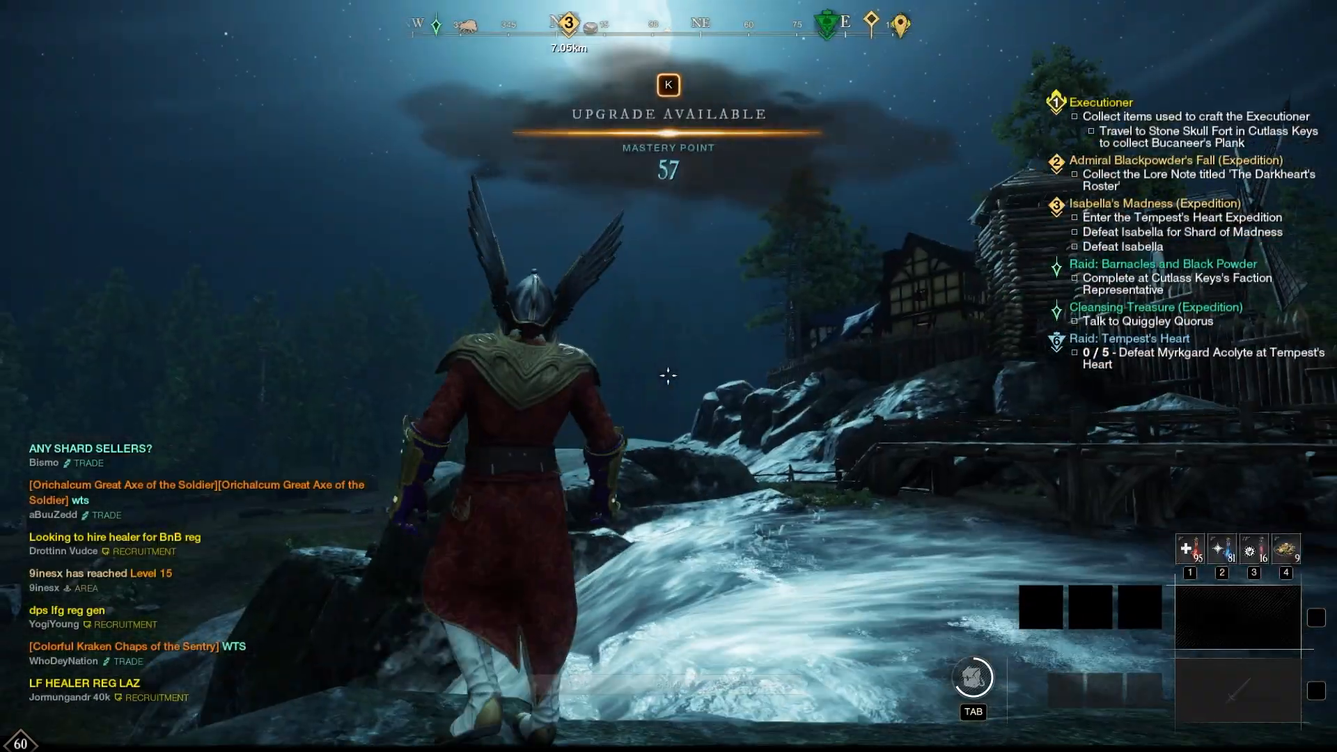
- In New World, hide the game interface and copy a full-screen capture of the winged-helmet character under the moon
{"action": "key", "text": "alt+h"}
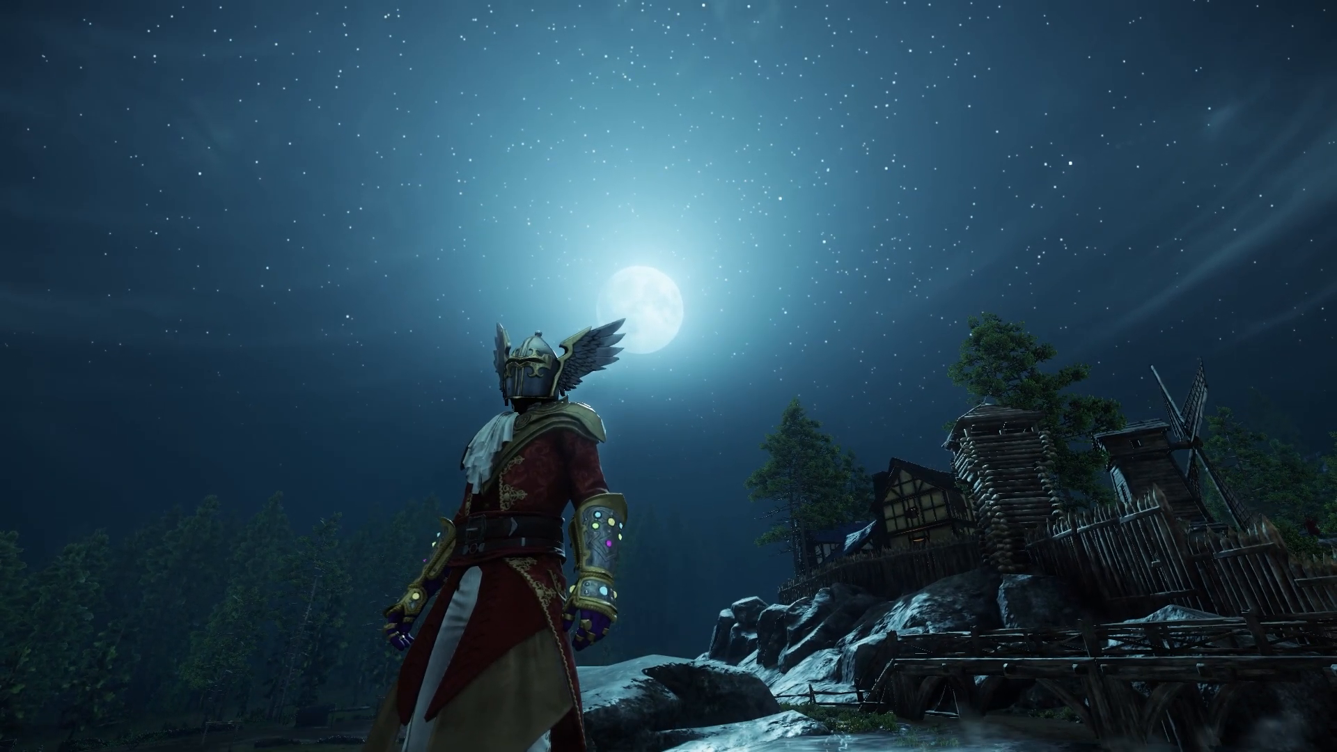
{"action": "key", "text": "Print"}
{"action": "left_click_drag", "start_coordinate": [0, 0], "coordinate": [1336, 751]}
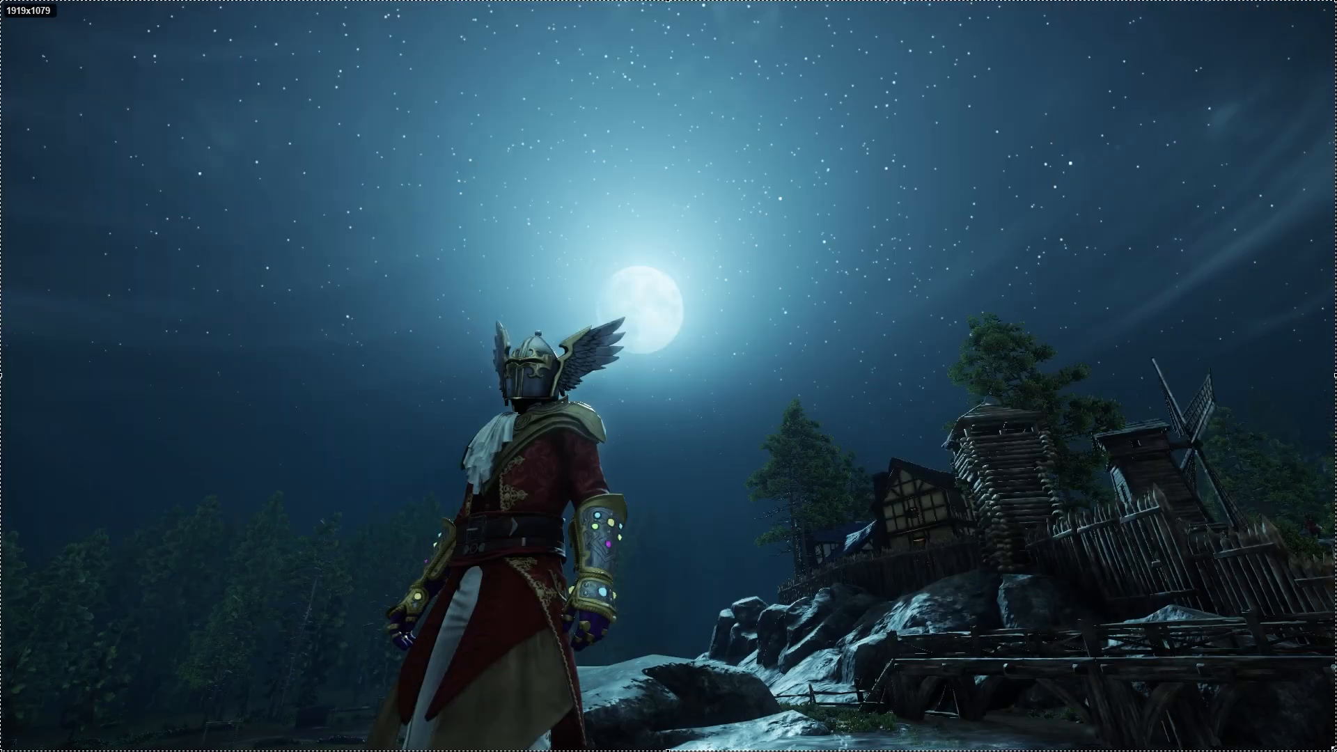
{"action": "right_click", "coordinate": [673, 299]}
{"action": "left_click", "coordinate": [760, 343]}
- Switch to Canva, paste the moonlit capture into the 2560 × 1440 px design and enlarge it to fill the page
{"action": "key", "text": "alt+Tab"}
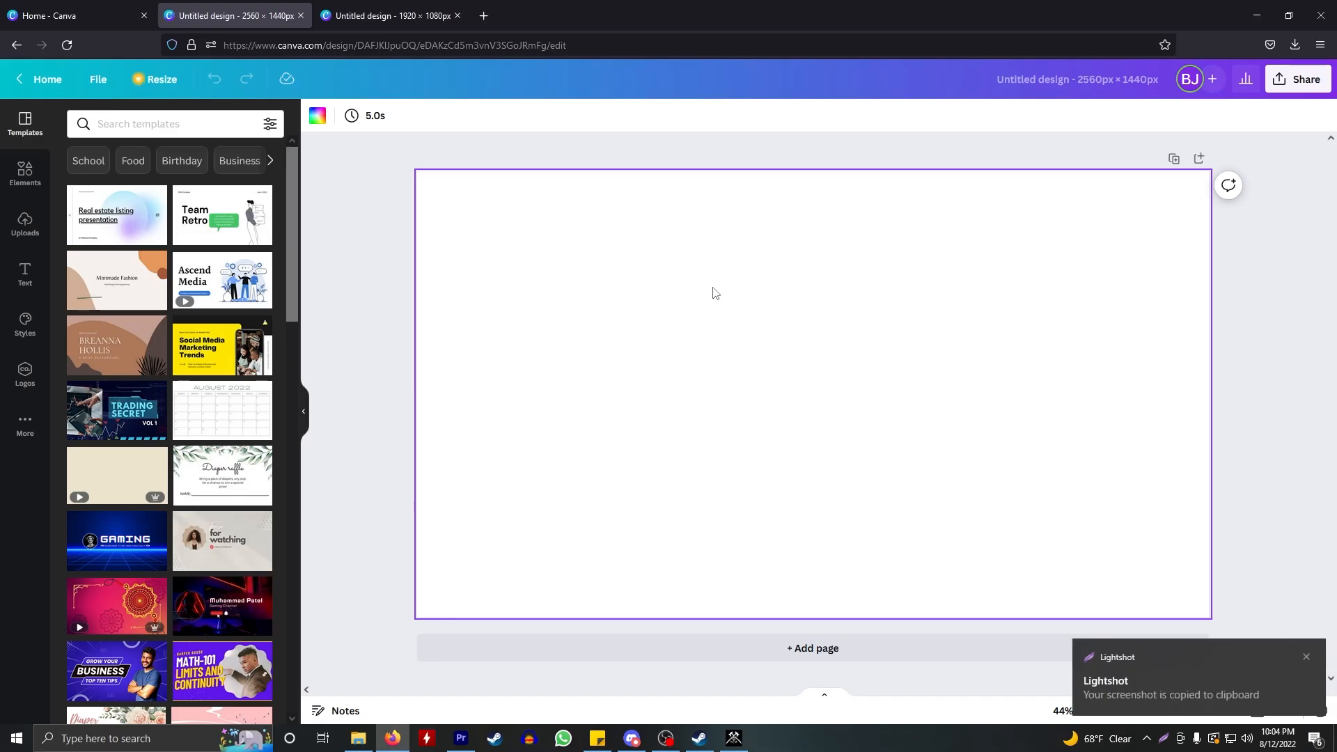
{"action": "key", "text": "ctrl+v"}
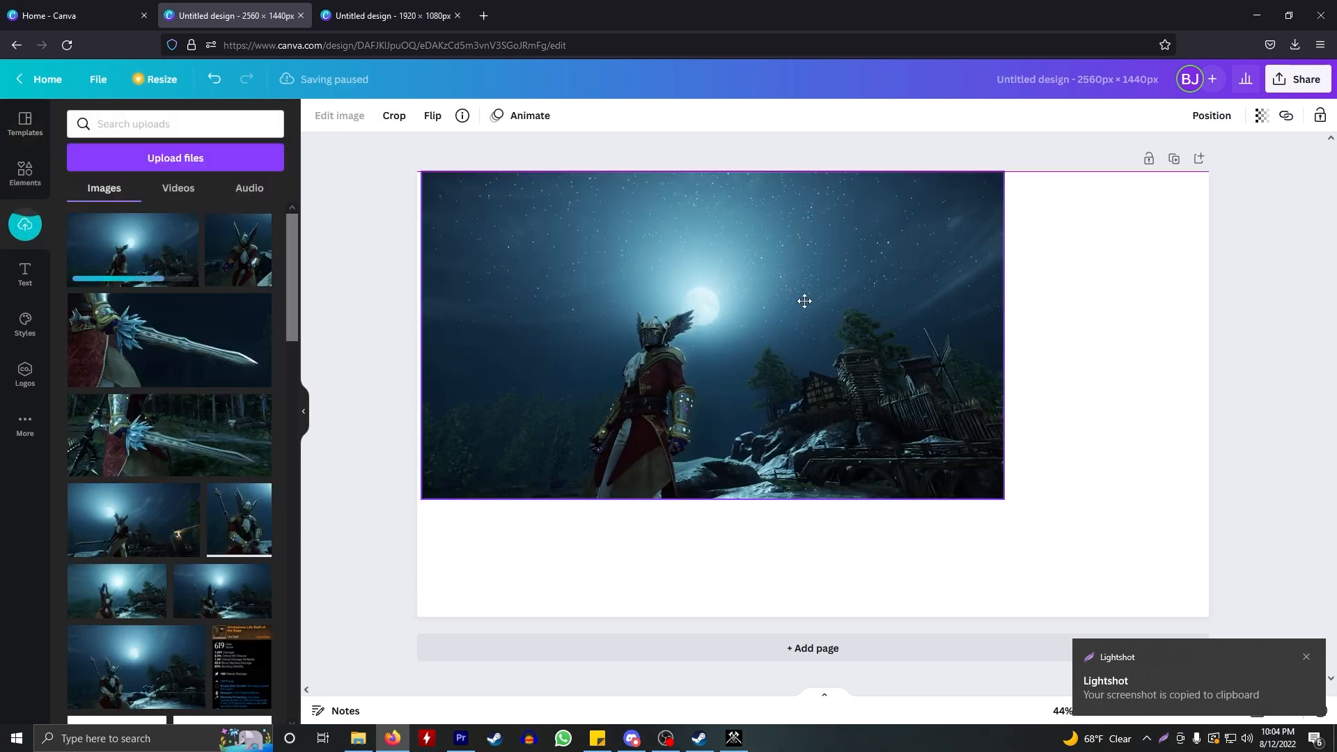
{"action": "left_click_drag", "start_coordinate": [1013, 506], "coordinate": [1212, 618]}
{"action": "left_click", "coordinate": [1287, 500]}
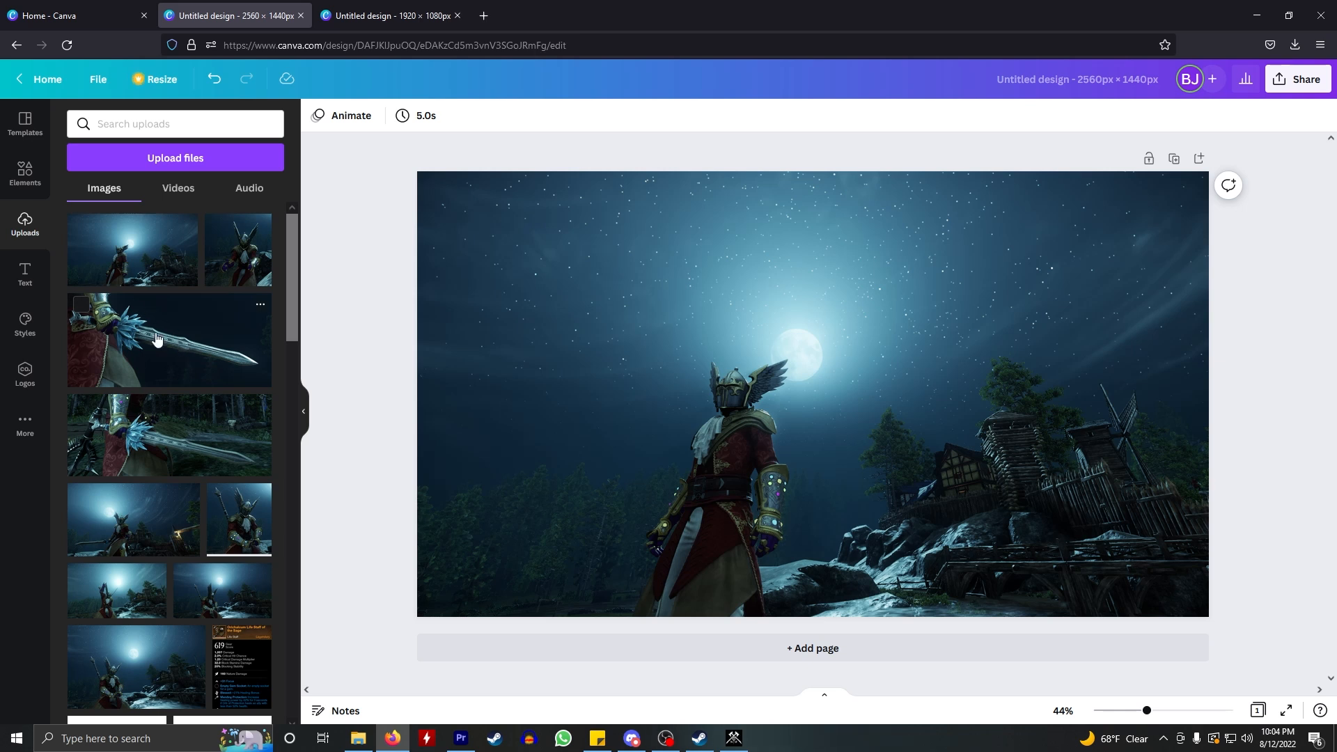
- Try the ice sword cutout from the 1920 × 1080 px design over the moonlit 2560 × 1440 px scene, and delete it
{"action": "left_click", "coordinate": [90, 16]}
{"action": "left_click", "coordinate": [380, 15]}
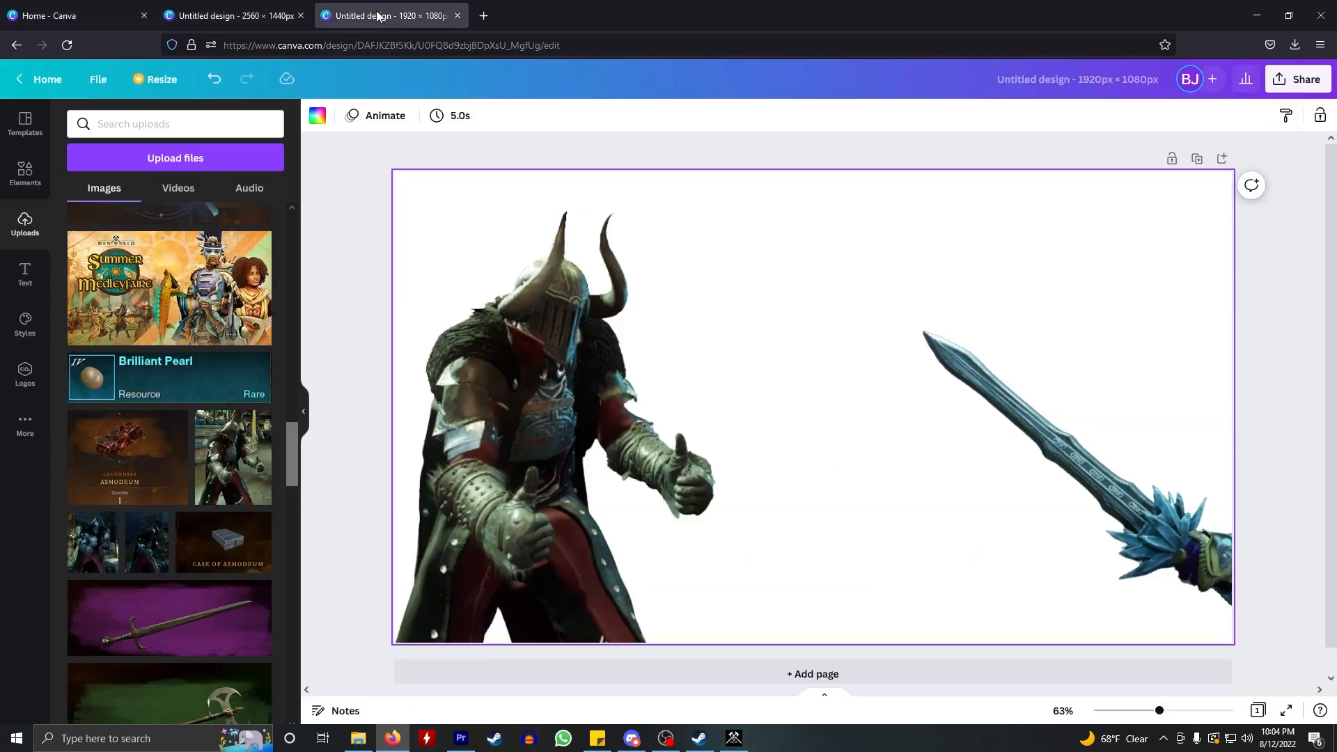
{"action": "left_click", "coordinate": [1032, 404]}
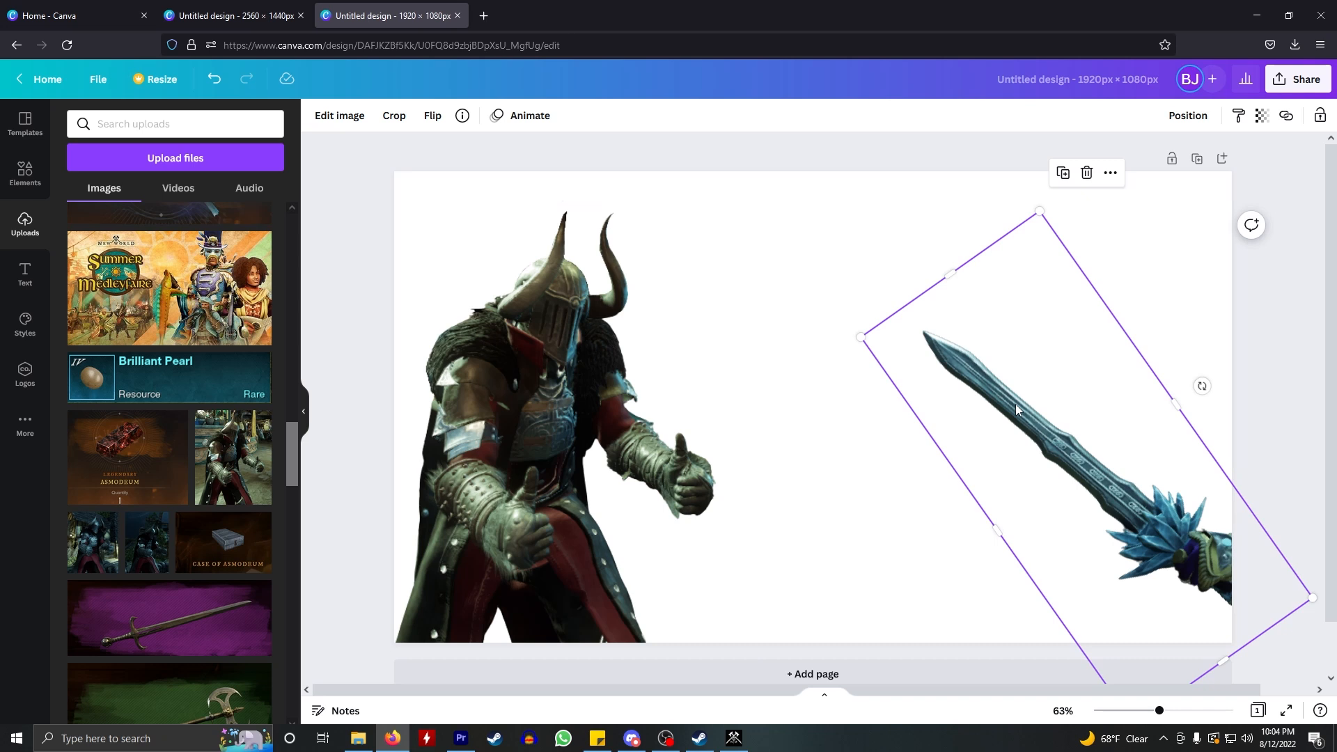
{"action": "left_click", "coordinate": [230, 15]}
{"action": "key", "text": "ctrl+v"}
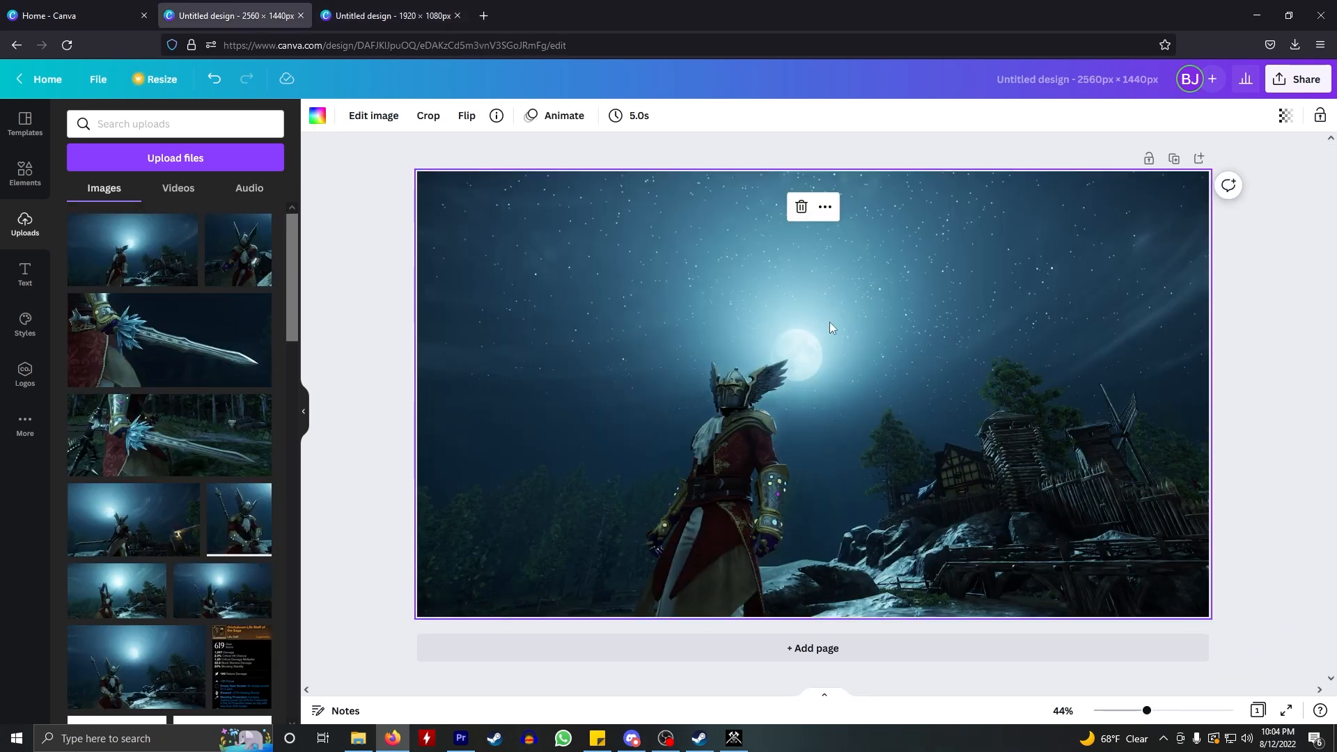
{"action": "left_click_drag", "start_coordinate": [841, 372], "coordinate": [943, 310]}
{"action": "left_click_drag", "start_coordinate": [1078, 348], "coordinate": [652, 407]}
{"action": "key", "text": "Delete"}
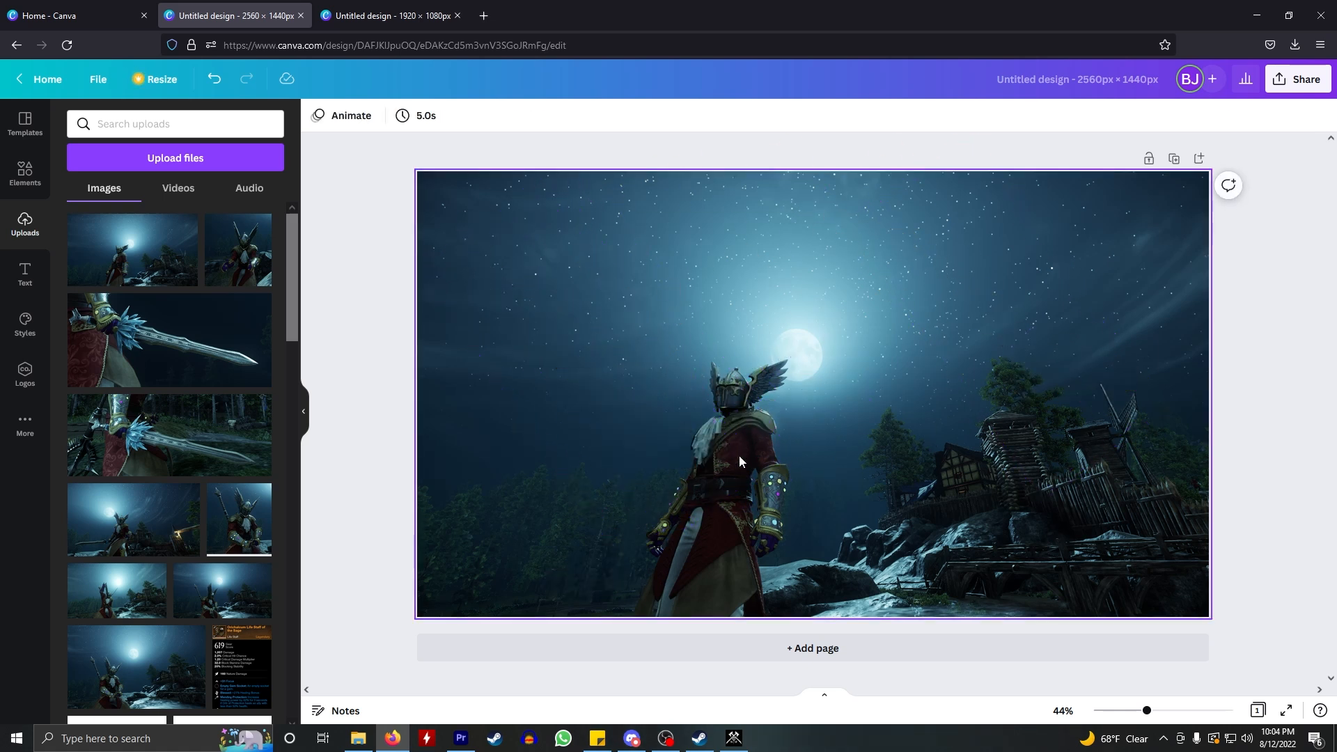
{"action": "left_click", "coordinate": [822, 333]}
{"action": "key", "text": "Delete"}
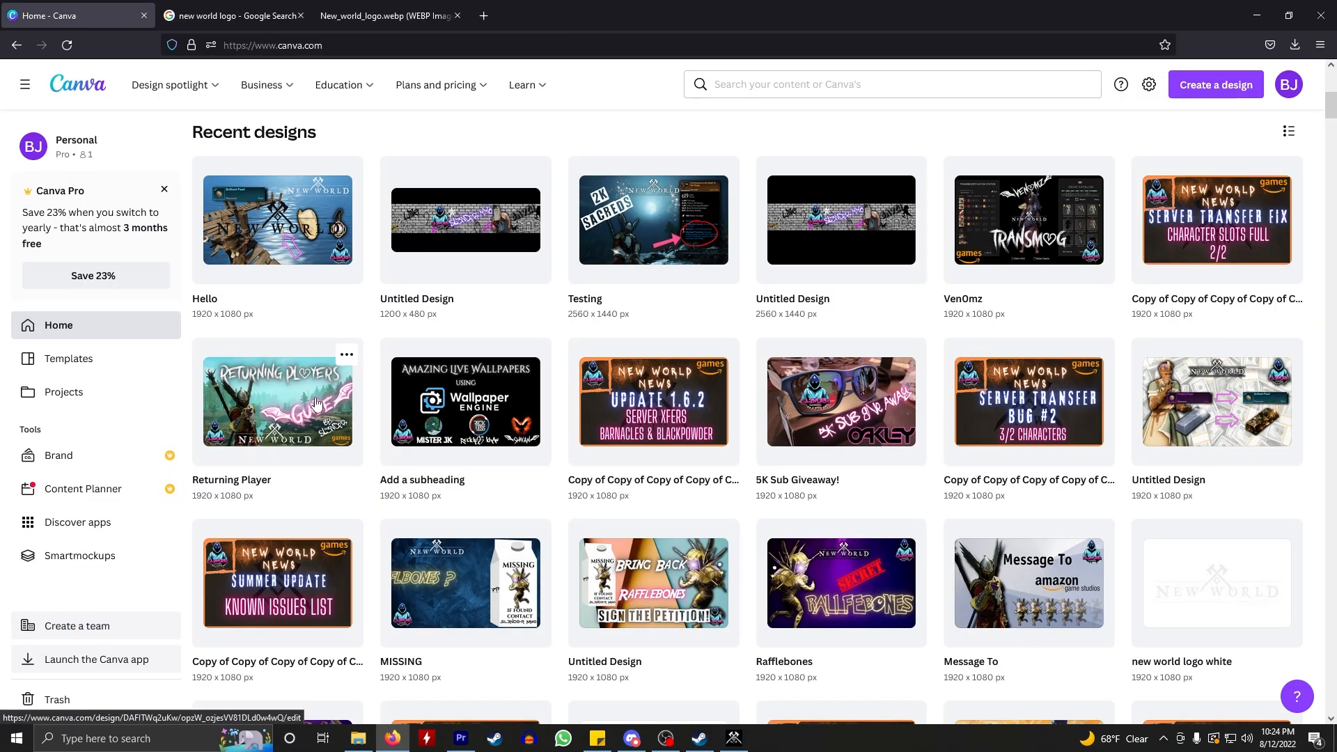
{"action": "left_click", "coordinate": [315, 404]}
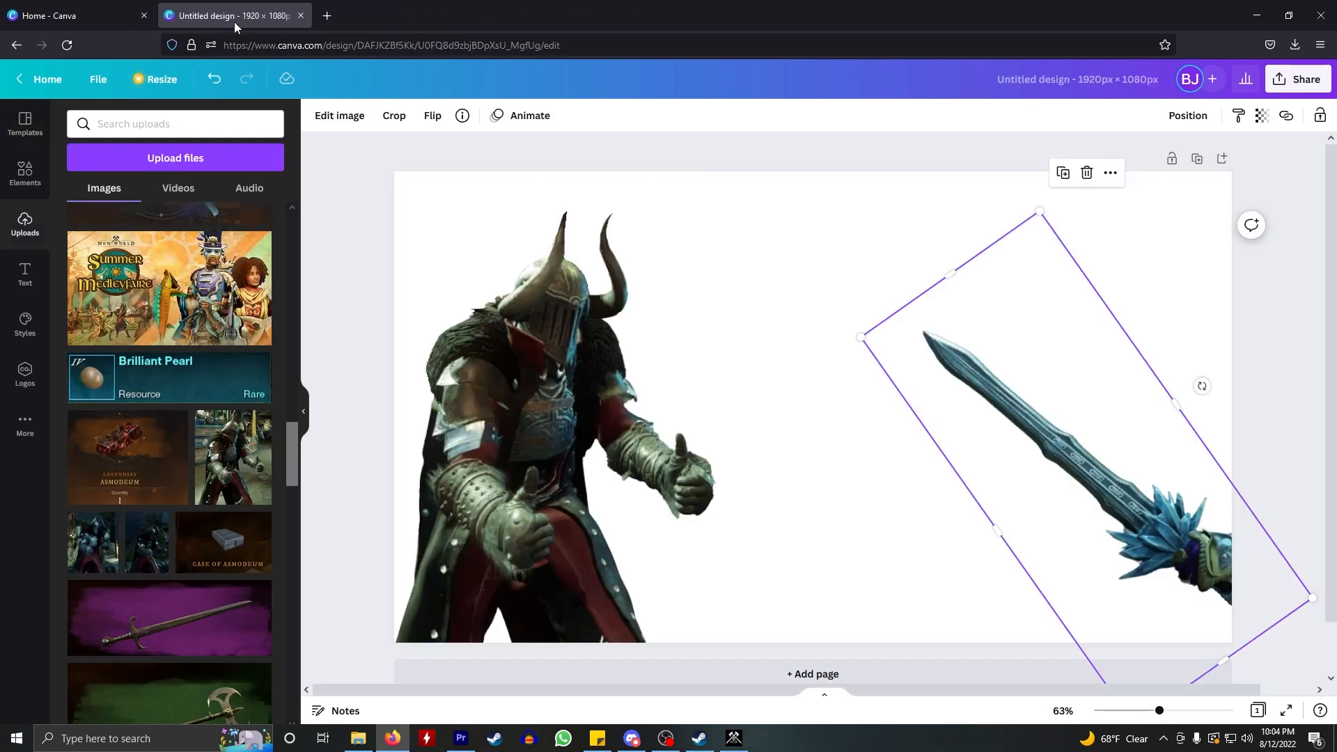
- In the 1920 × 1080 px design, search the elements library for "background"
{"action": "left_click", "coordinate": [25, 173]}
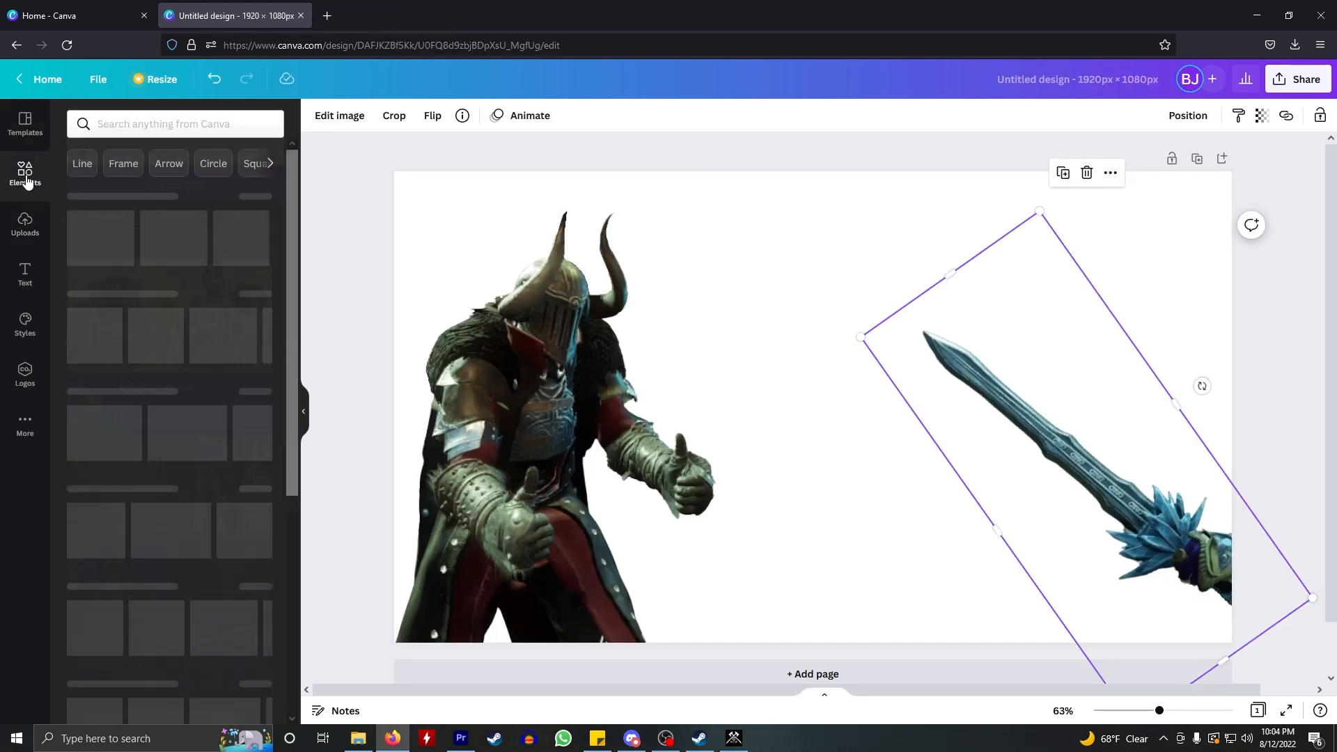
{"action": "left_click", "coordinate": [191, 124]}
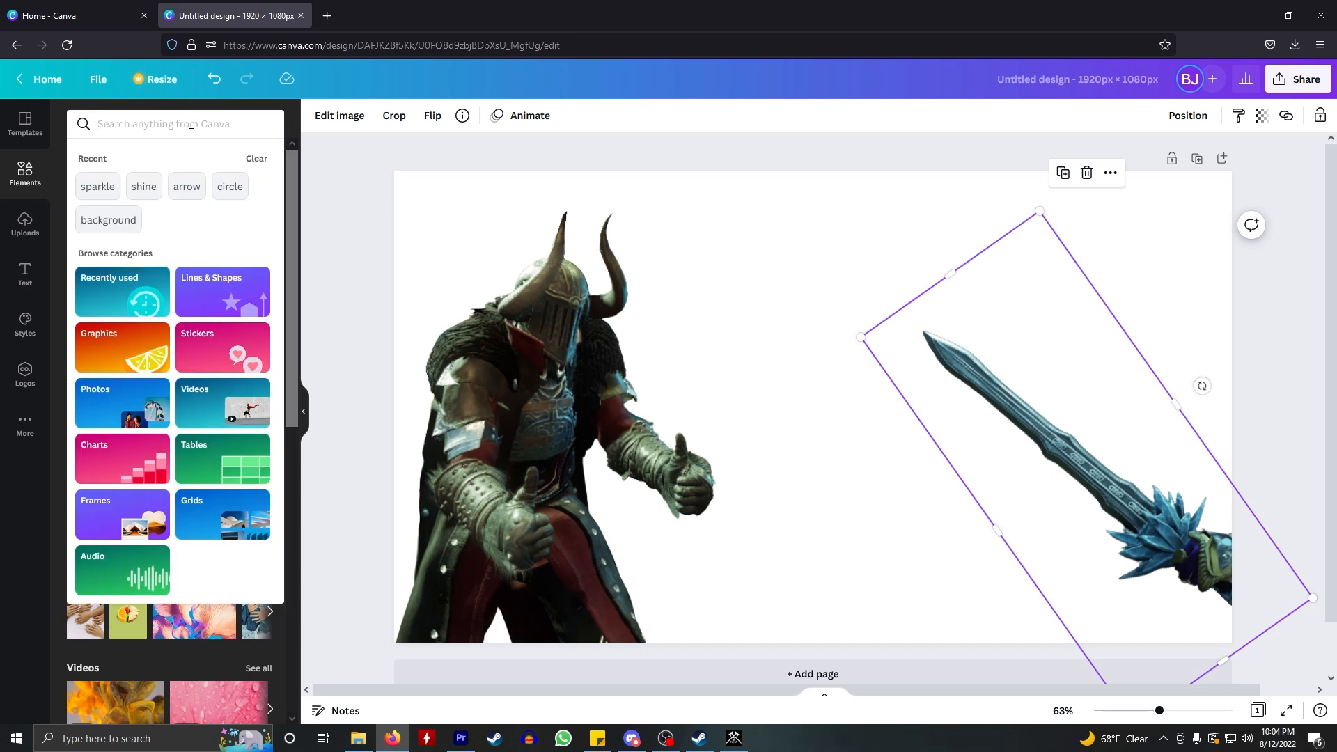
{"action": "left_click", "coordinate": [799, 245]}
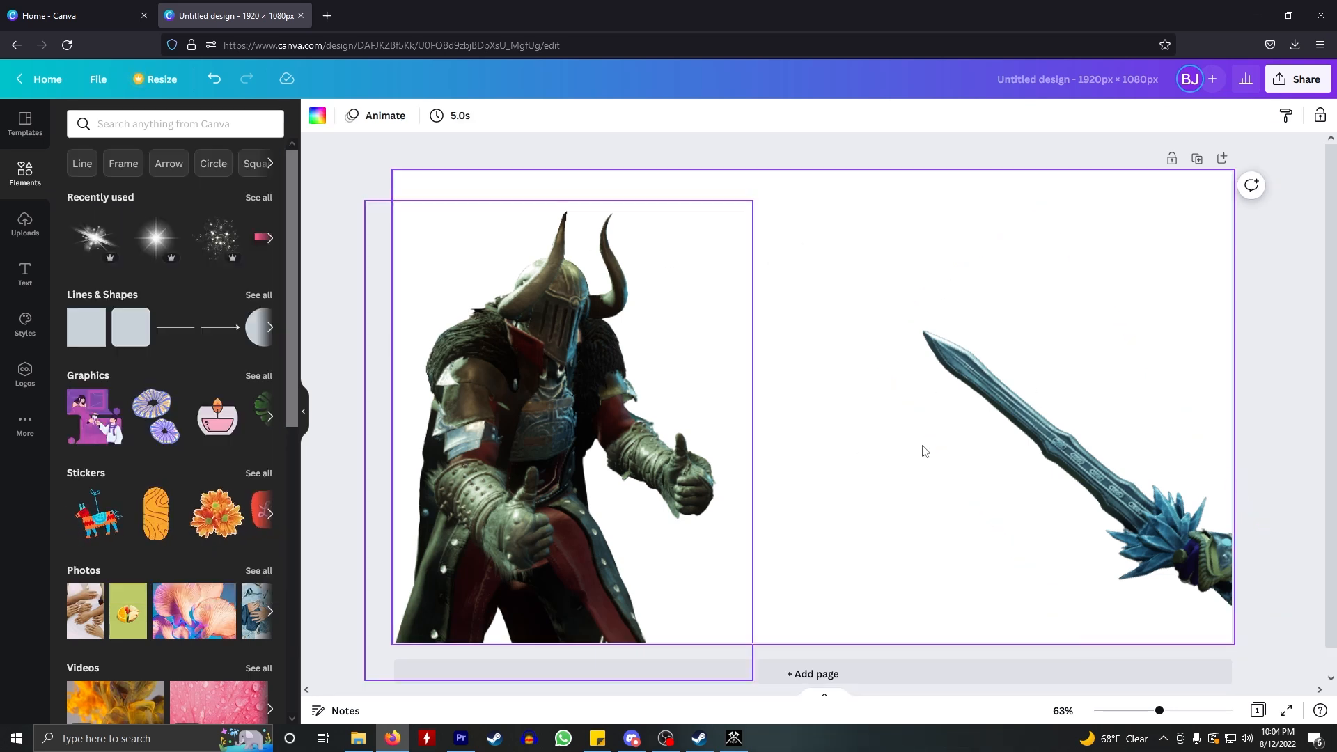
{"action": "left_click", "coordinate": [120, 130]}
{"action": "type", "text": "background"}
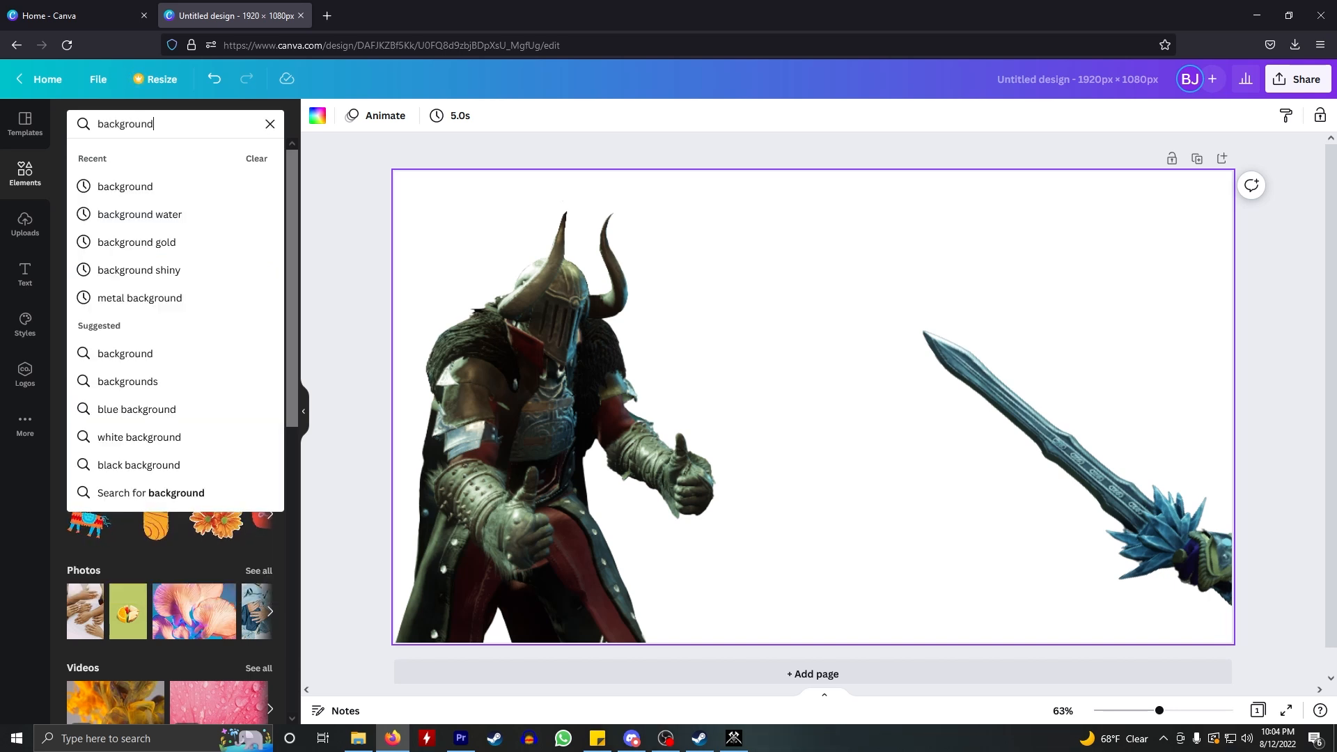
{"action": "key", "text": "Return"}
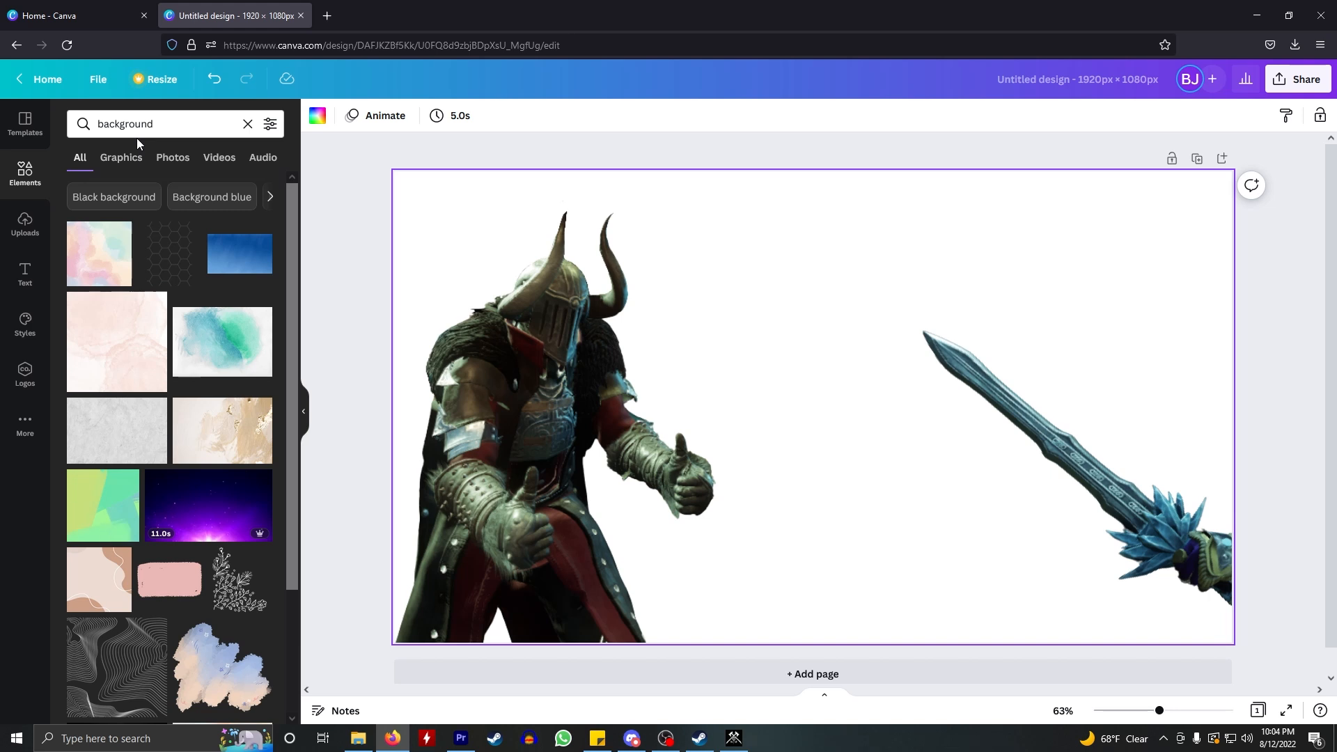
- Search the elements library for "background" and refine the search to "background metal"
{"action": "left_click", "coordinate": [33, 174]}
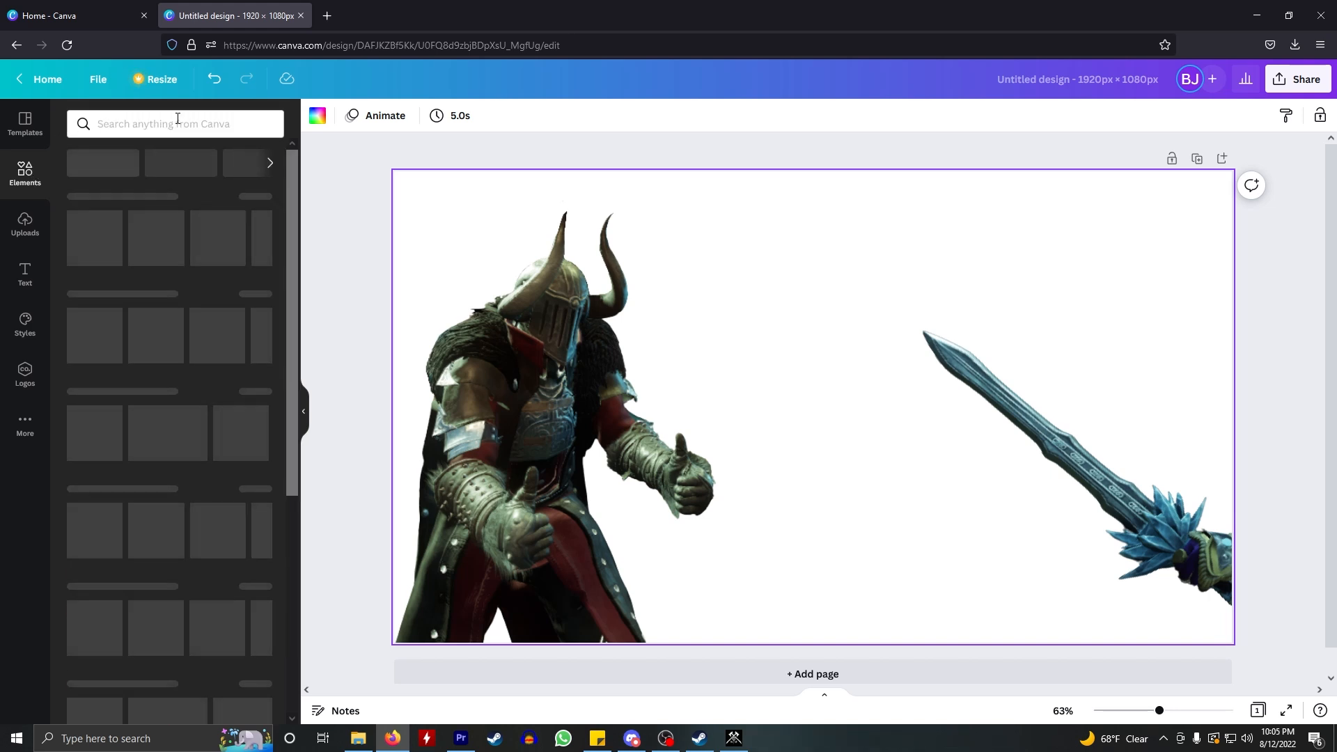
{"action": "left_click", "coordinate": [179, 119]}
{"action": "type", "text": "background"}
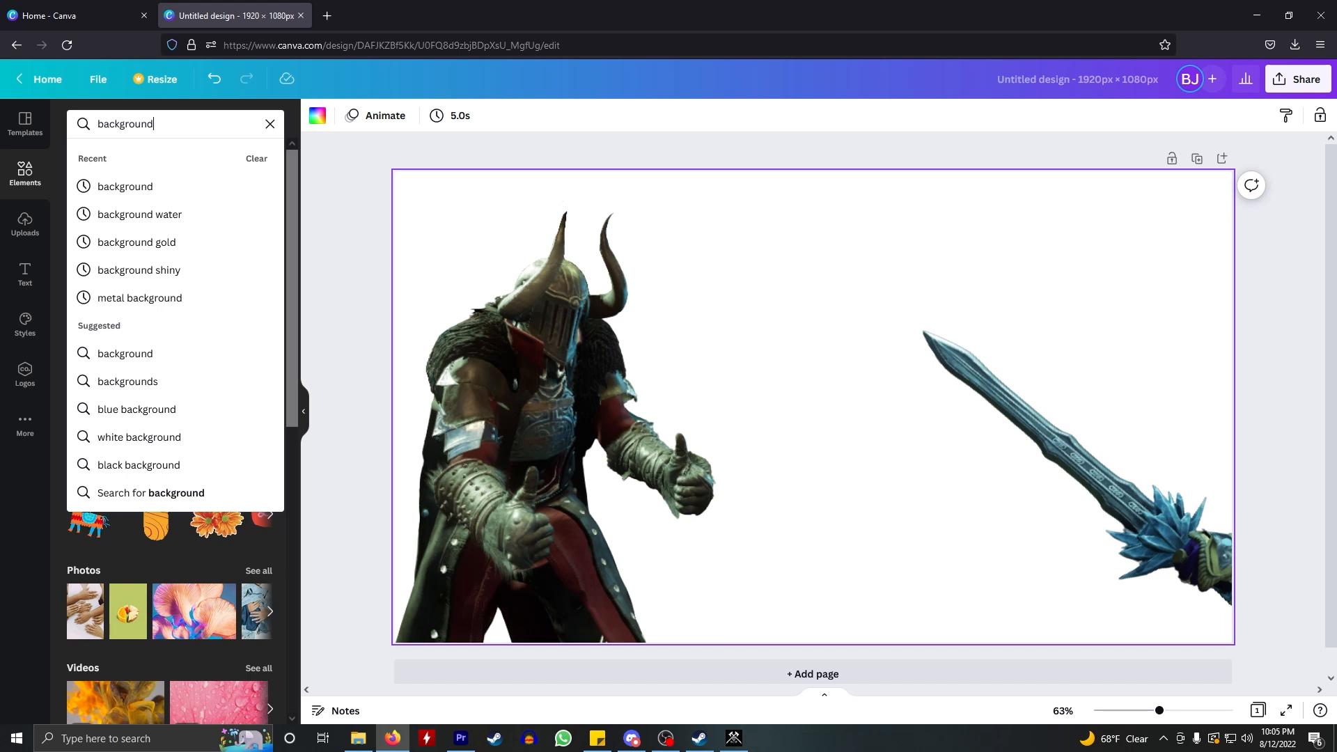
{"action": "key", "text": "Return"}
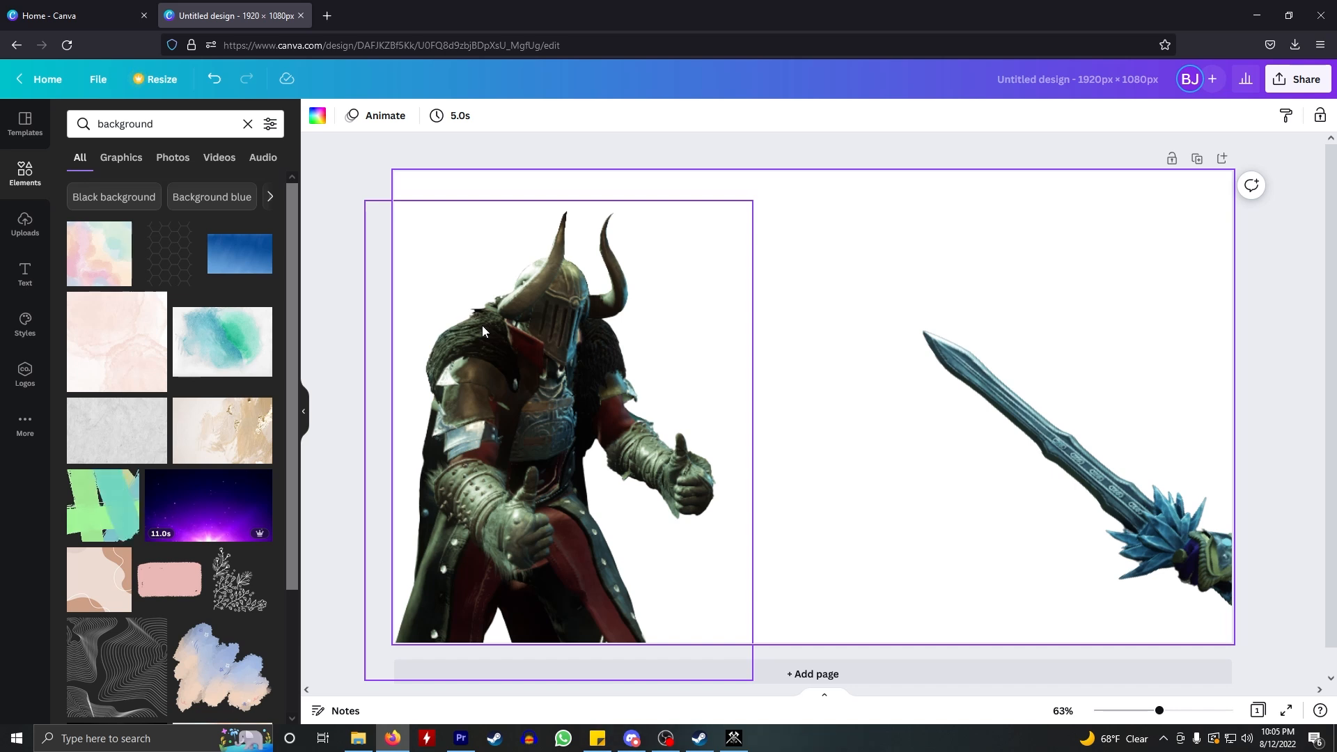
{"action": "left_click", "coordinate": [156, 124]}
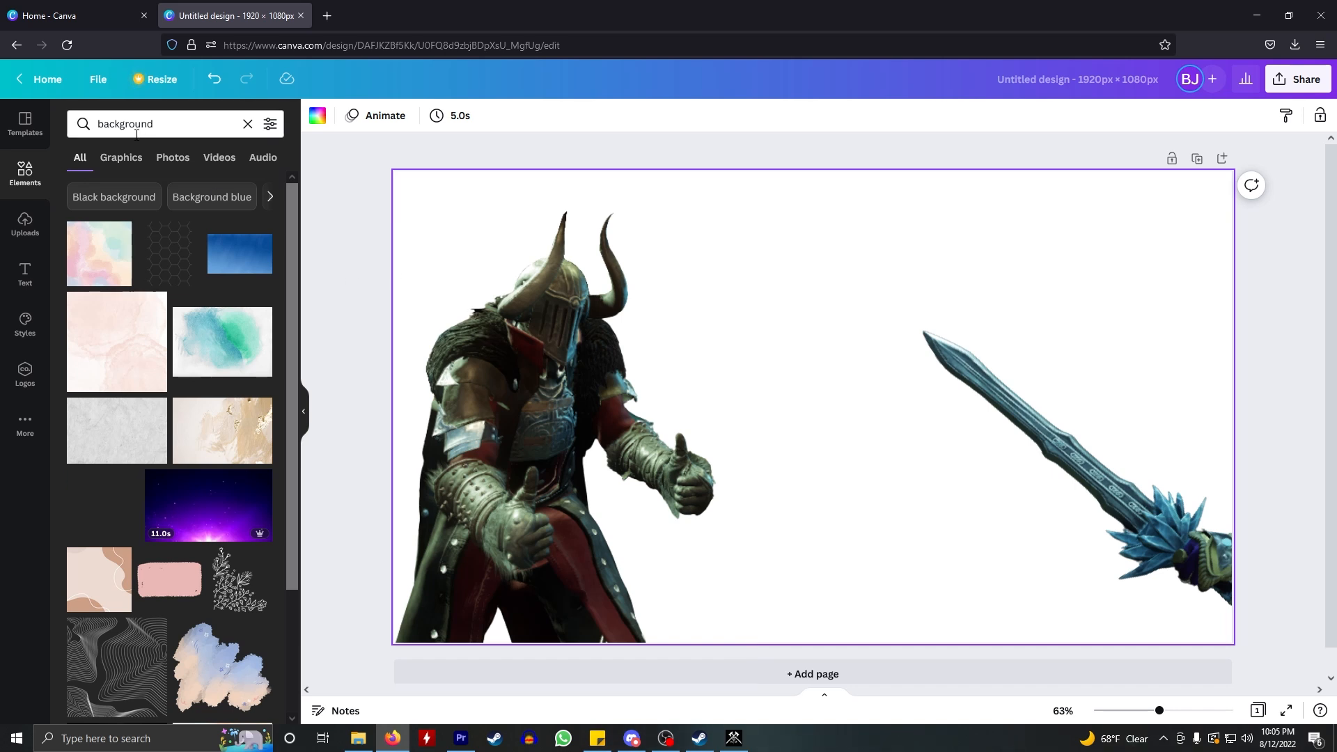
{"action": "type", "text": "metal"}
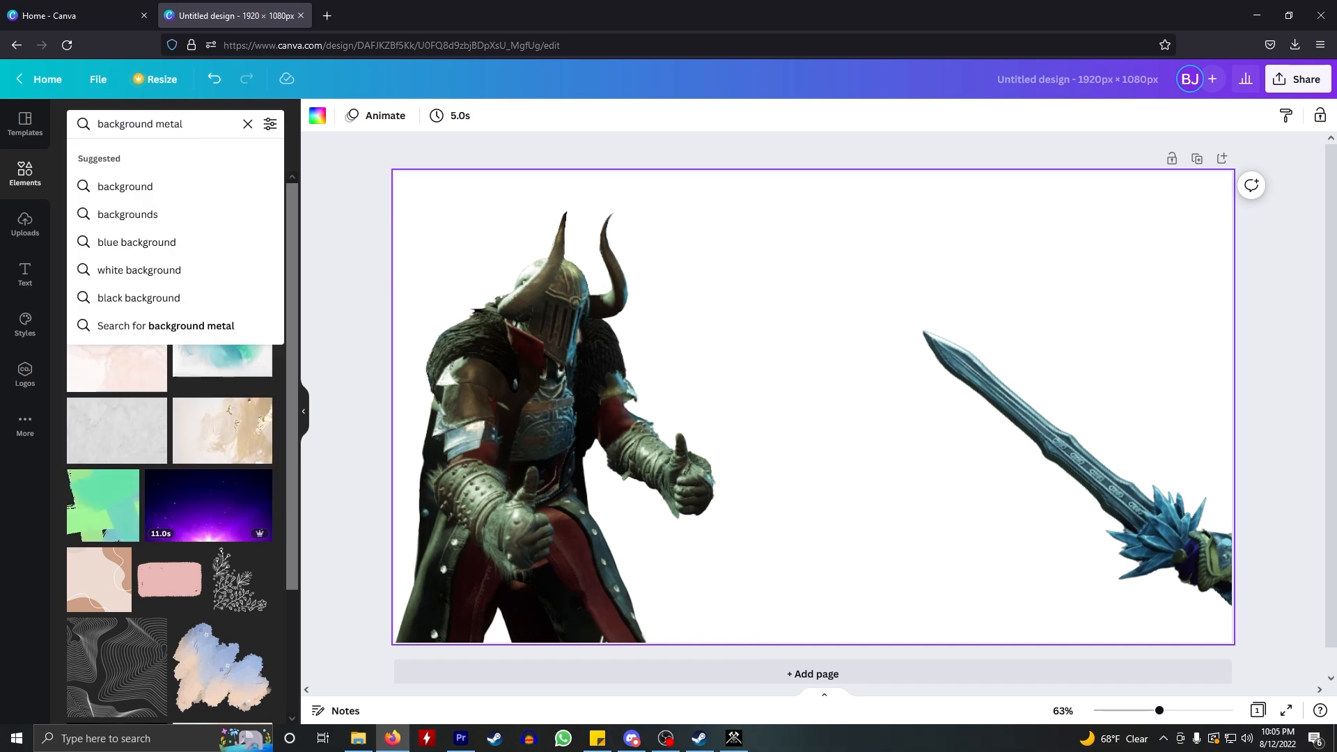
{"action": "key", "text": "Return"}
- Try the scratched metal image with the jagged hexagonal-mesh opening as the full-page background behind the cutouts, and delete it
{"action": "scroll", "coordinate": [140, 439], "scroll_direction": "down", "scroll_amount": 2}
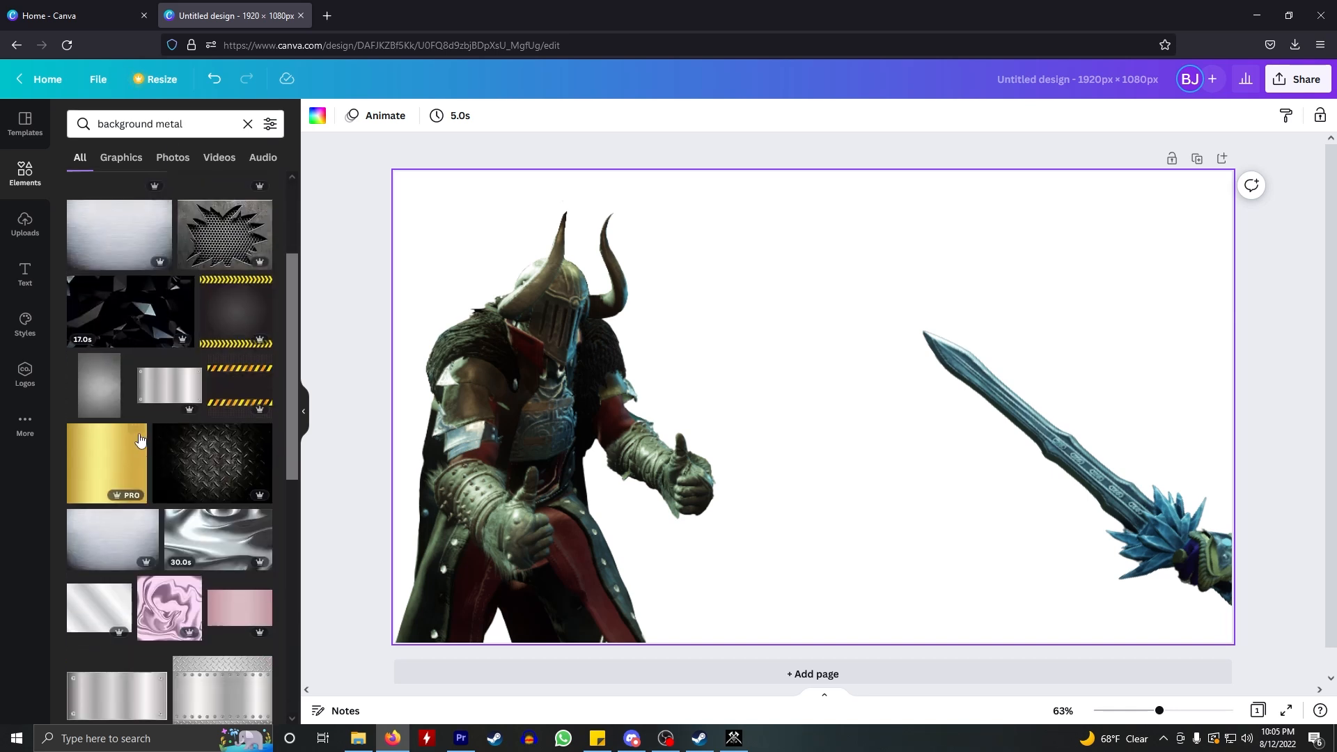
{"action": "left_click", "coordinate": [229, 247]}
{"action": "left_click_drag", "start_coordinate": [821, 390], "coordinate": [656, 337]}
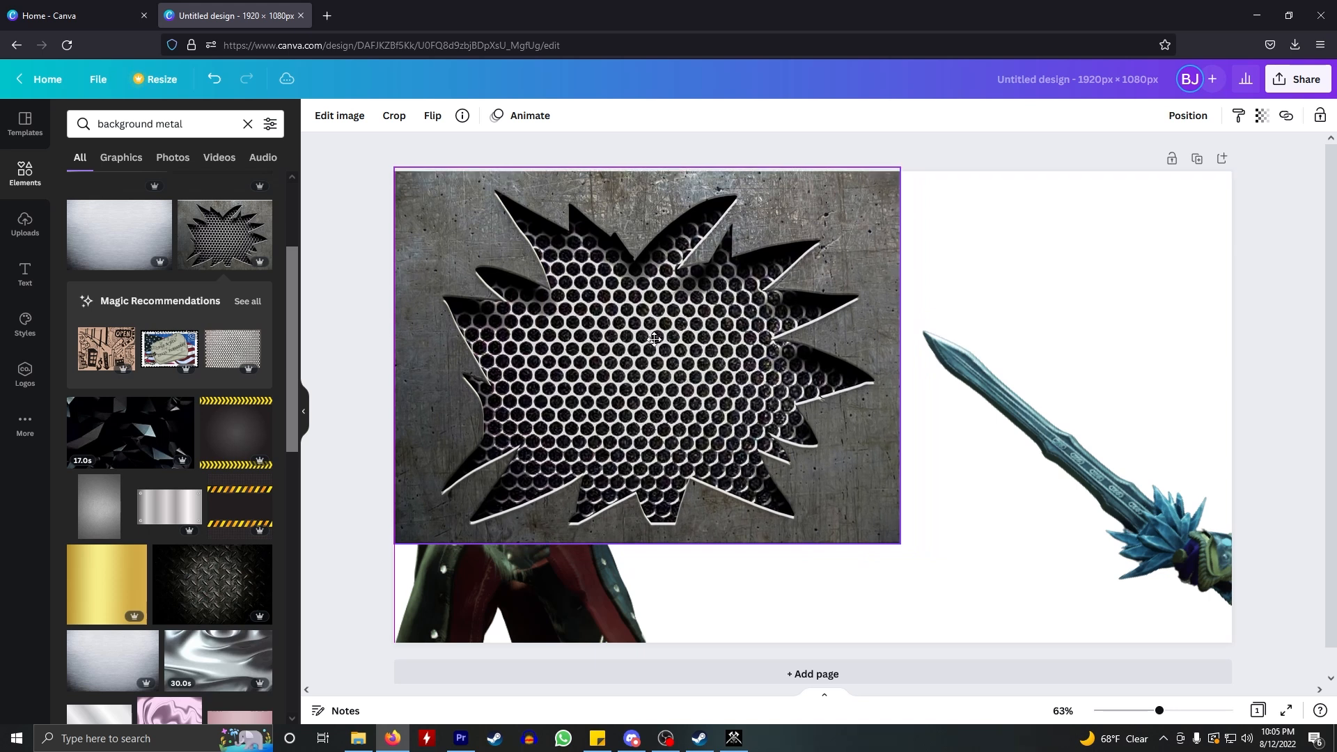
{"action": "left_click_drag", "start_coordinate": [899, 541], "coordinate": [1220, 689]}
{"action": "left_click", "coordinate": [1296, 565]}
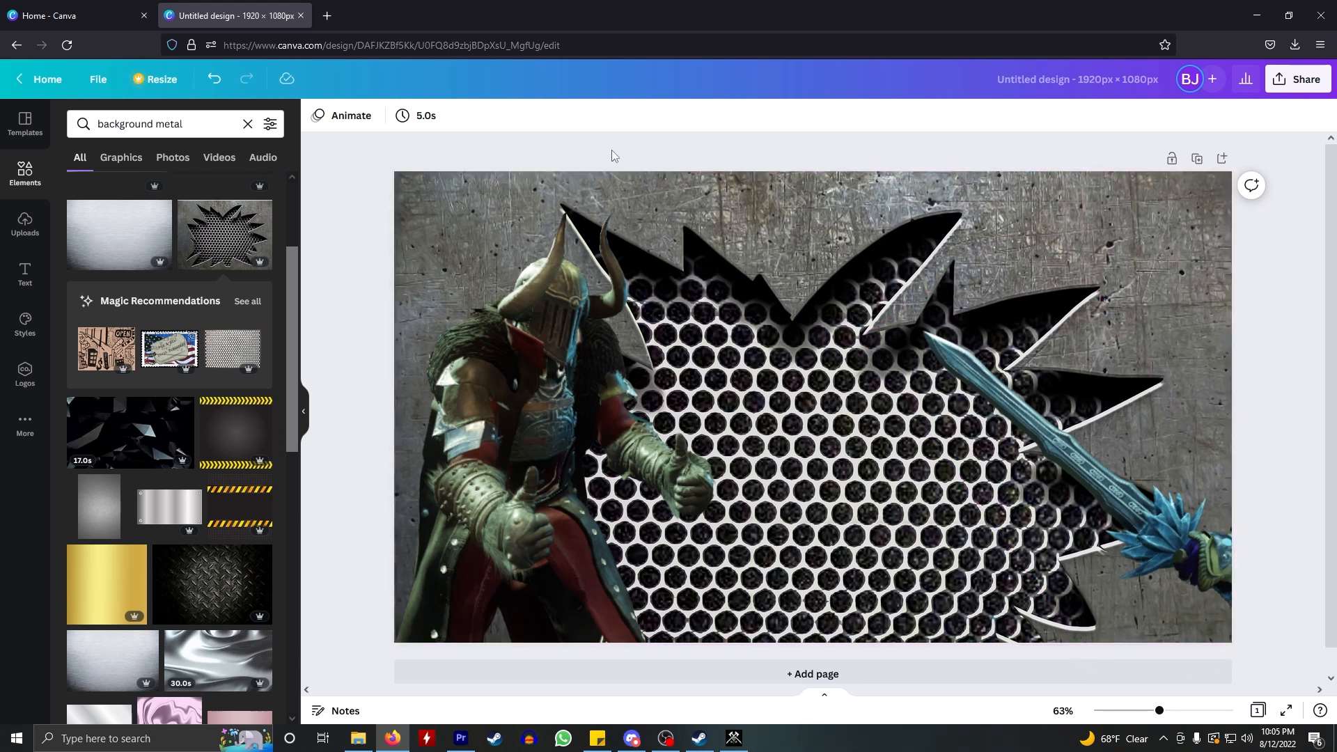
{"action": "left_click", "coordinate": [766, 273]}
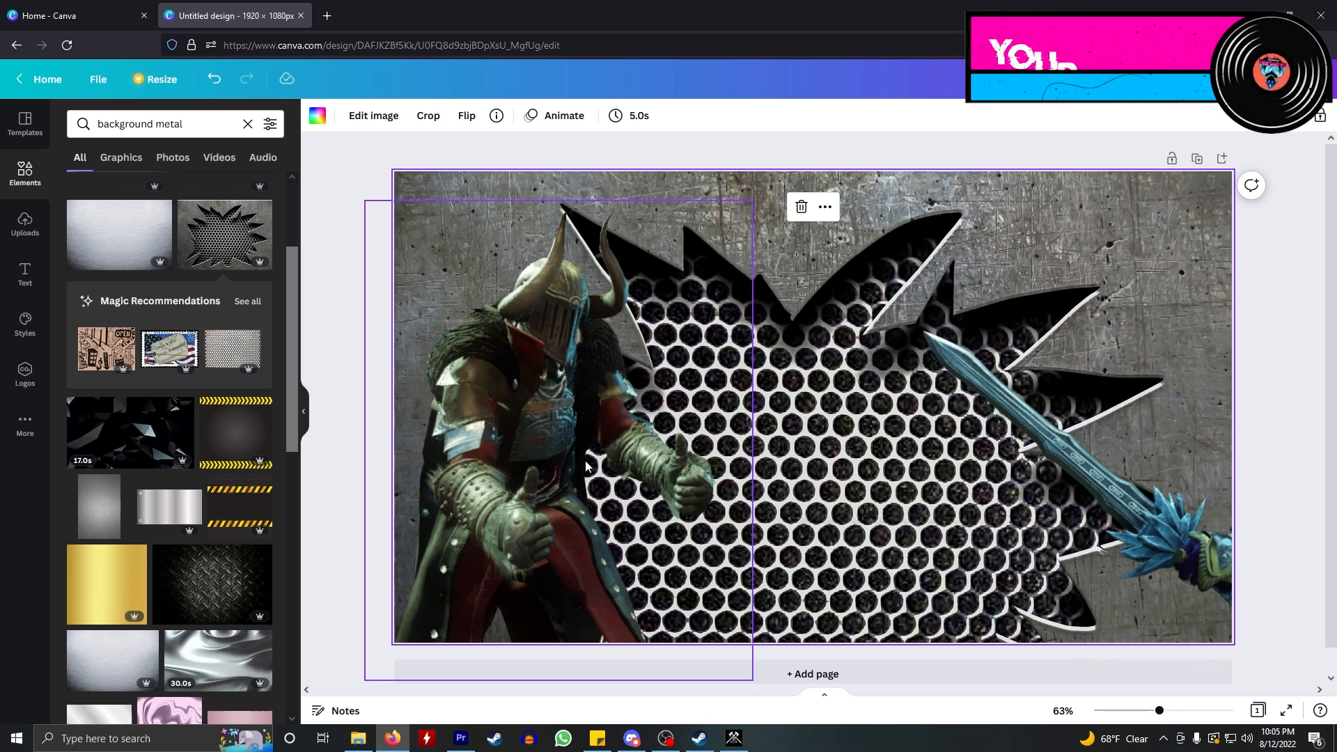
{"action": "key", "text": "Delete"}
- Try the 30-second rippling silver metal video as the full-page background, pause its playback, and delete it
{"action": "scroll", "coordinate": [190, 498], "scroll_direction": "down", "scroll_amount": 3}
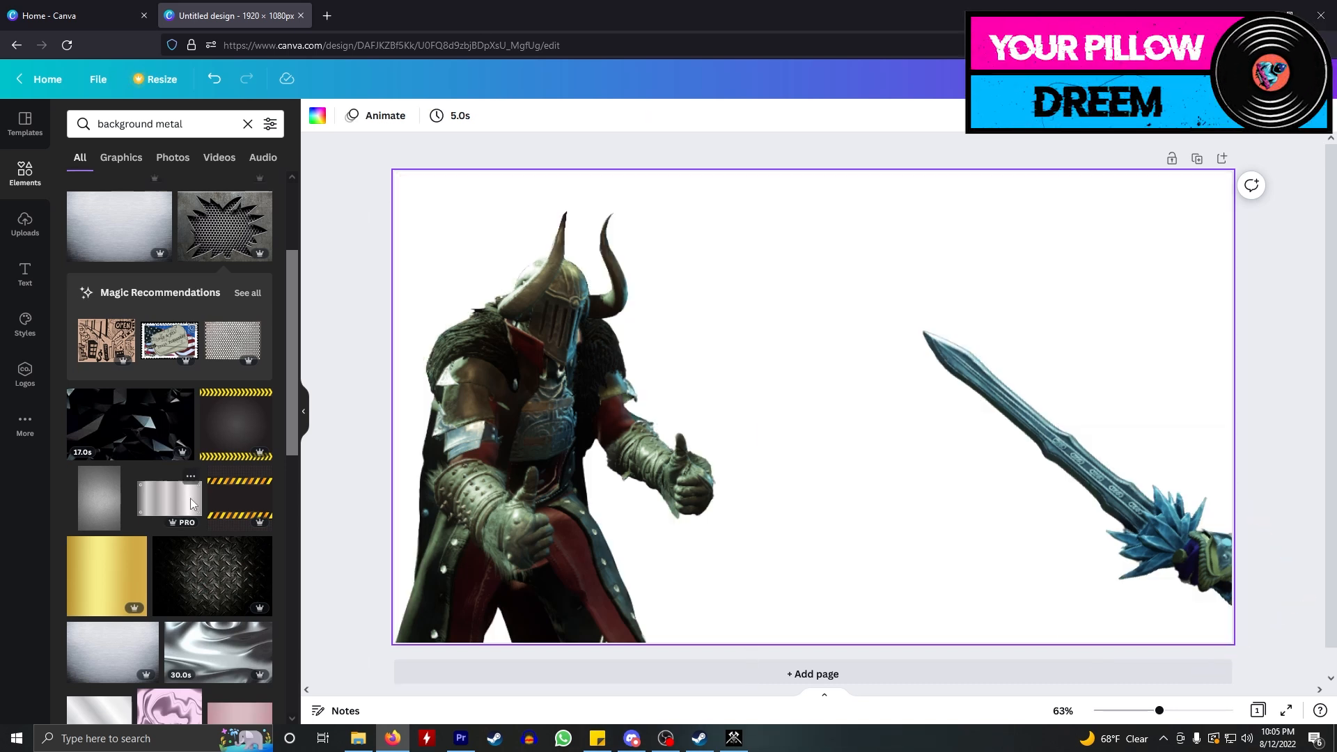
{"action": "left_click", "coordinate": [234, 529]}
{"action": "left_click_drag", "start_coordinate": [817, 442], "coordinate": [733, 392]}
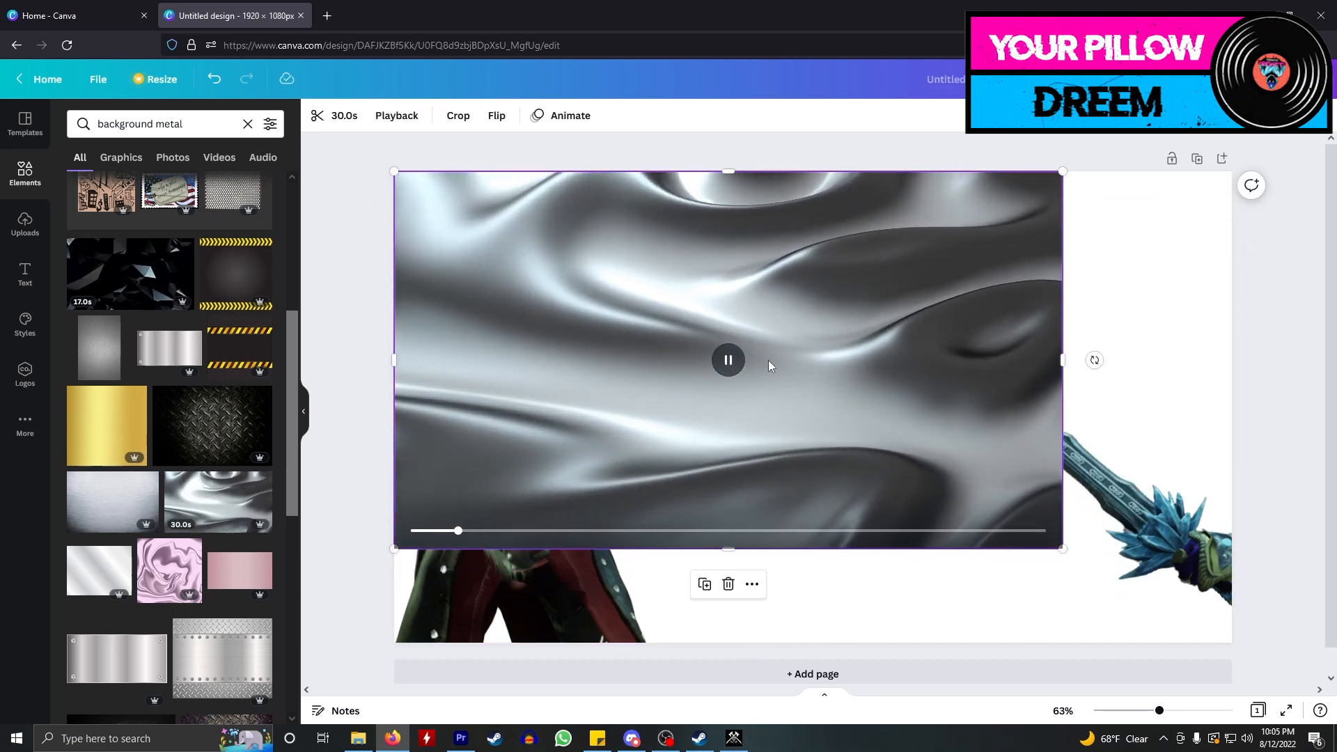
{"action": "left_click_drag", "start_coordinate": [1066, 542], "coordinate": [1230, 650]}
{"action": "left_click", "coordinate": [1276, 468]}
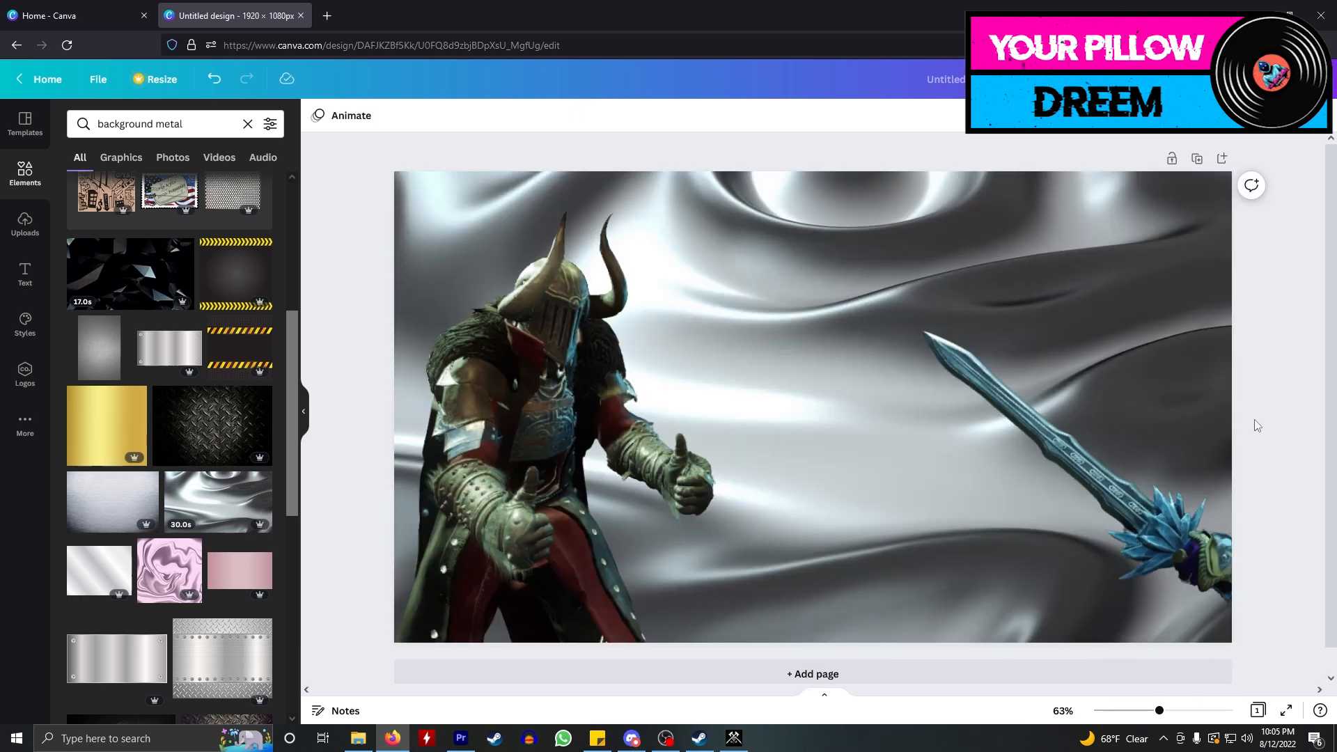
{"action": "left_click", "coordinate": [830, 270]}
{"action": "left_click", "coordinate": [816, 411]}
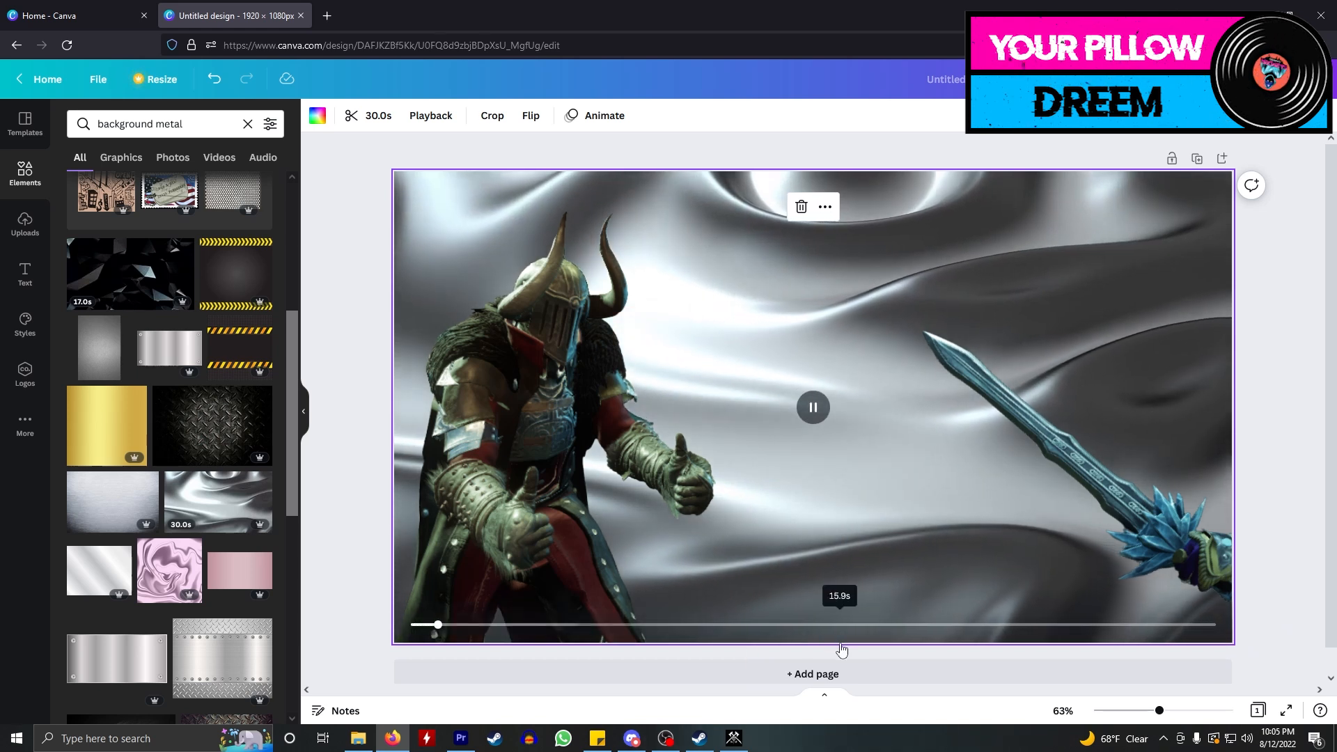
{"action": "left_click", "coordinate": [813, 407]}
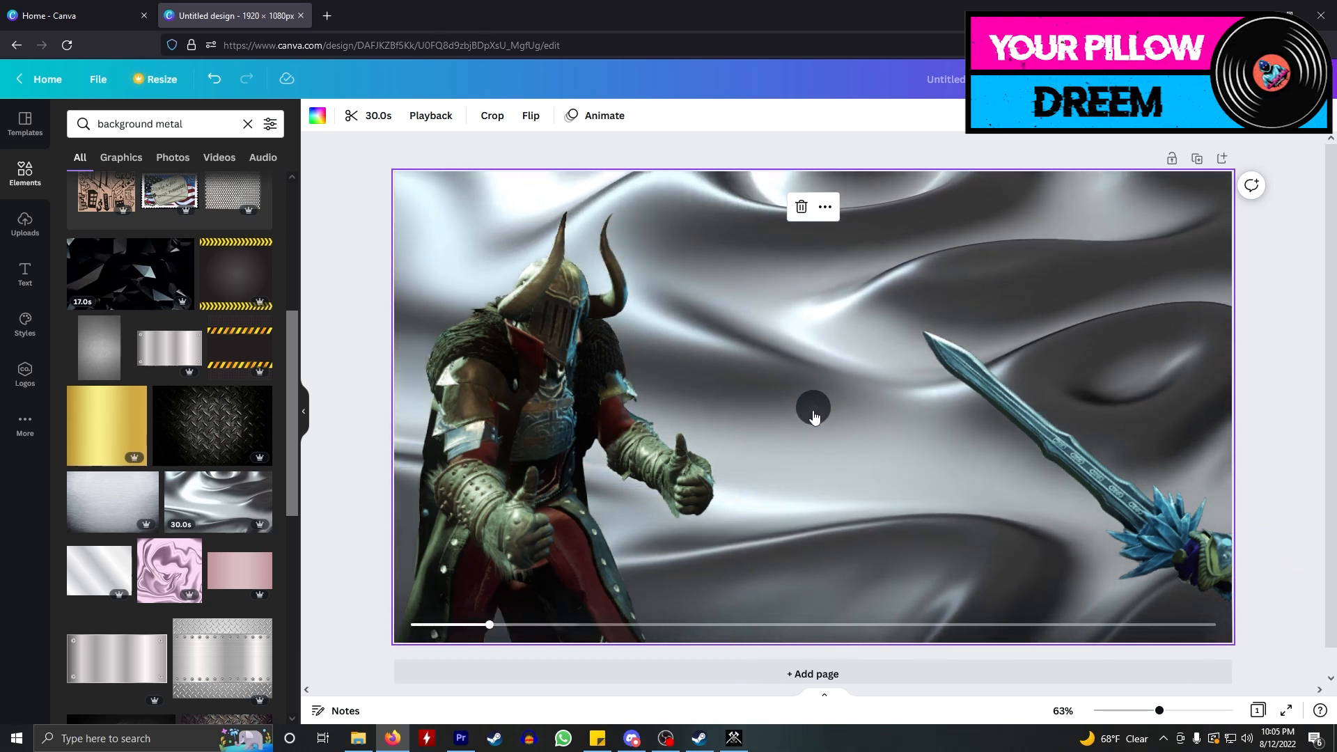
{"action": "left_click", "coordinate": [1265, 490]}
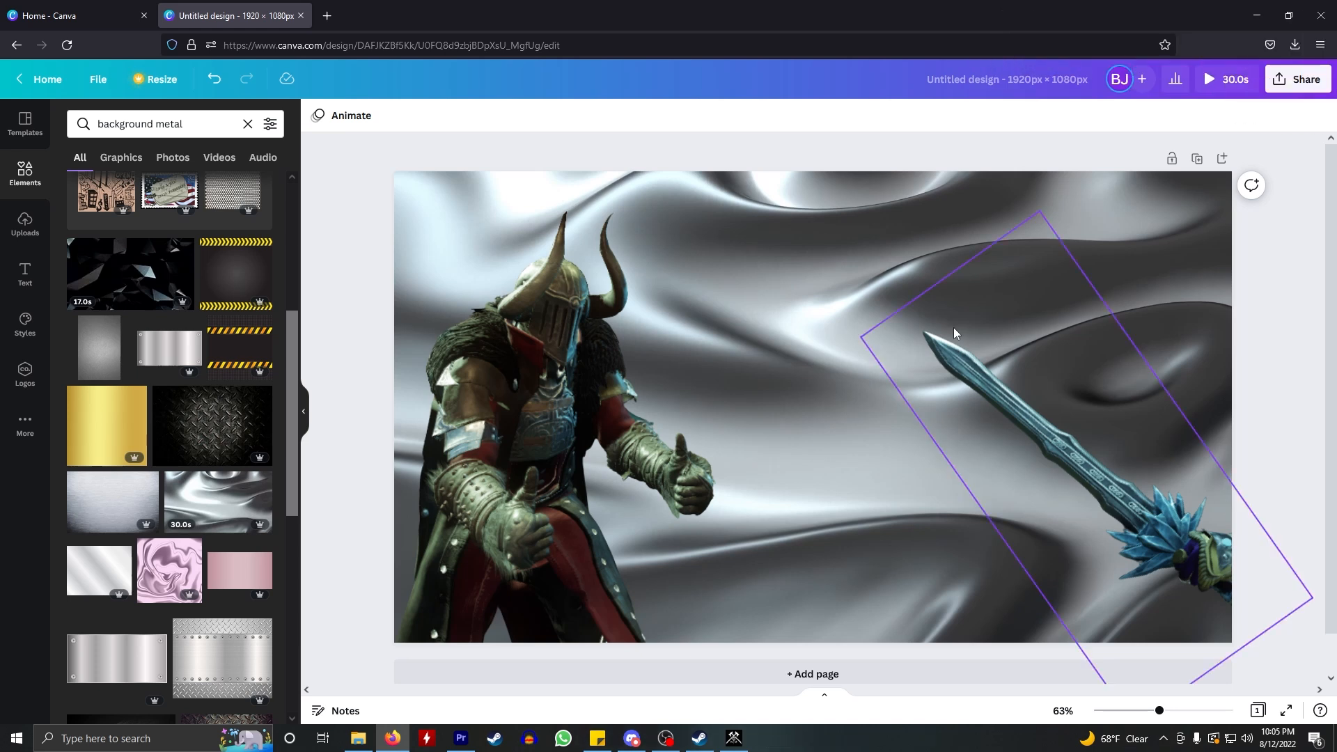
{"action": "left_click", "coordinate": [836, 278]}
{"action": "key", "text": "Delete"}
- Add the riveted silver metal image with diamond-plate edges and enlarge it to fill the page behind the character and sword
{"action": "scroll", "coordinate": [177, 468], "scroll_direction": "down", "scroll_amount": 2}
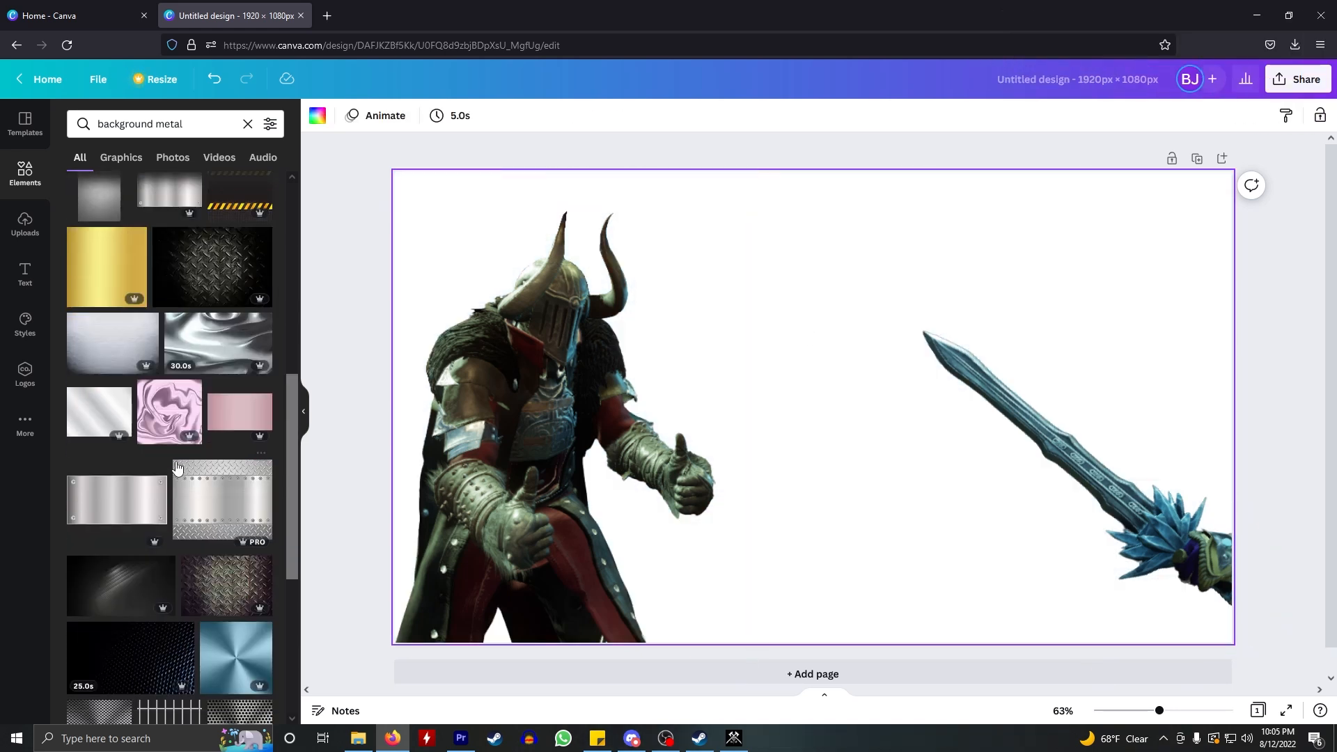
{"action": "left_click", "coordinate": [217, 510]}
{"action": "left_click_drag", "start_coordinate": [855, 457], "coordinate": [671, 414]}
{"action": "left_click_drag", "start_coordinate": [866, 549], "coordinate": [1264, 470]}
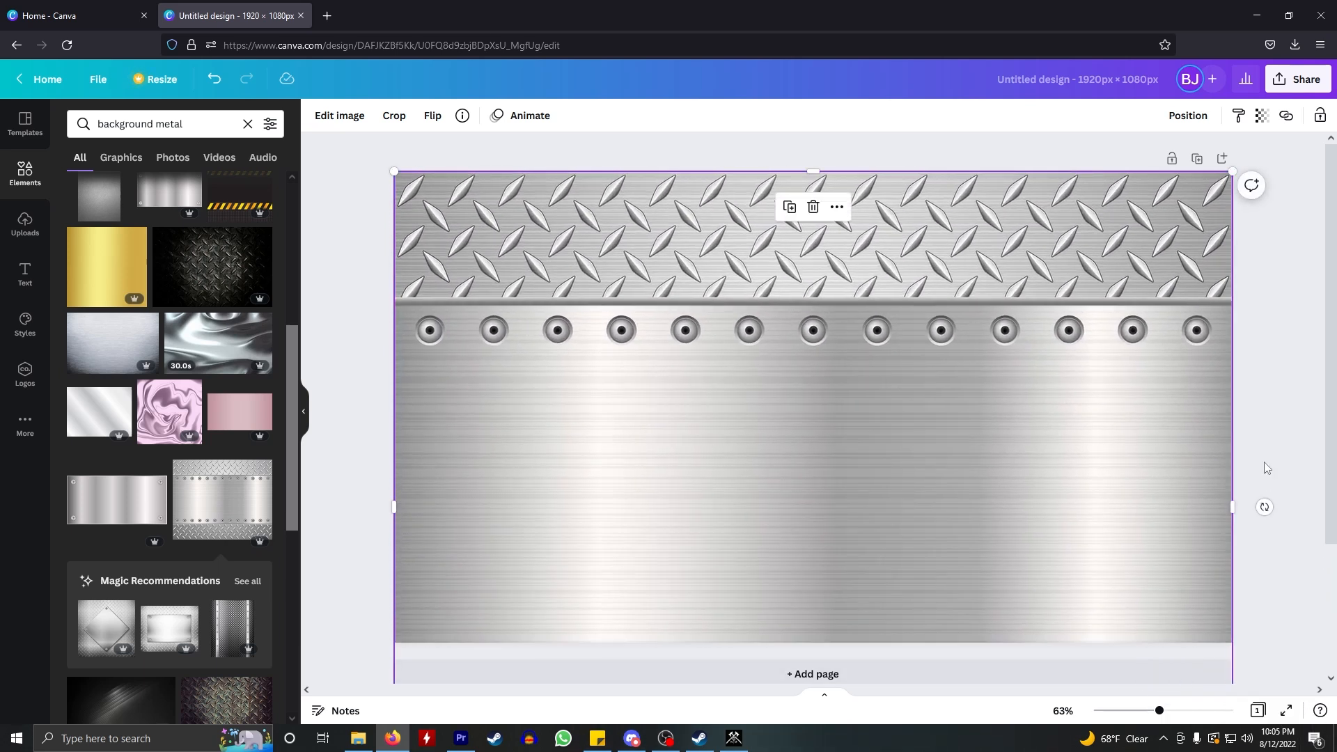
{"action": "left_click", "coordinate": [1280, 438]}
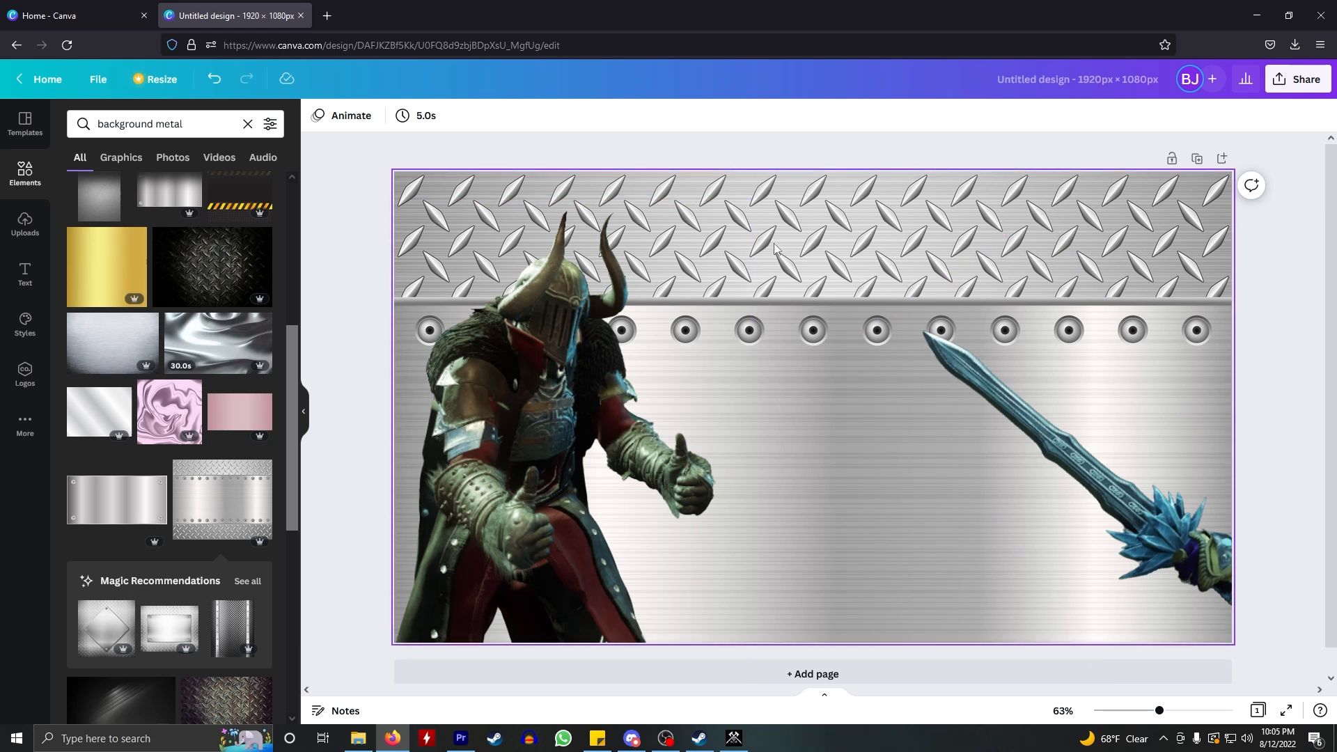
- Try a vertical flip of the riveted metal background, and flip it back to its original orientation
{"action": "left_click", "coordinate": [810, 210]}
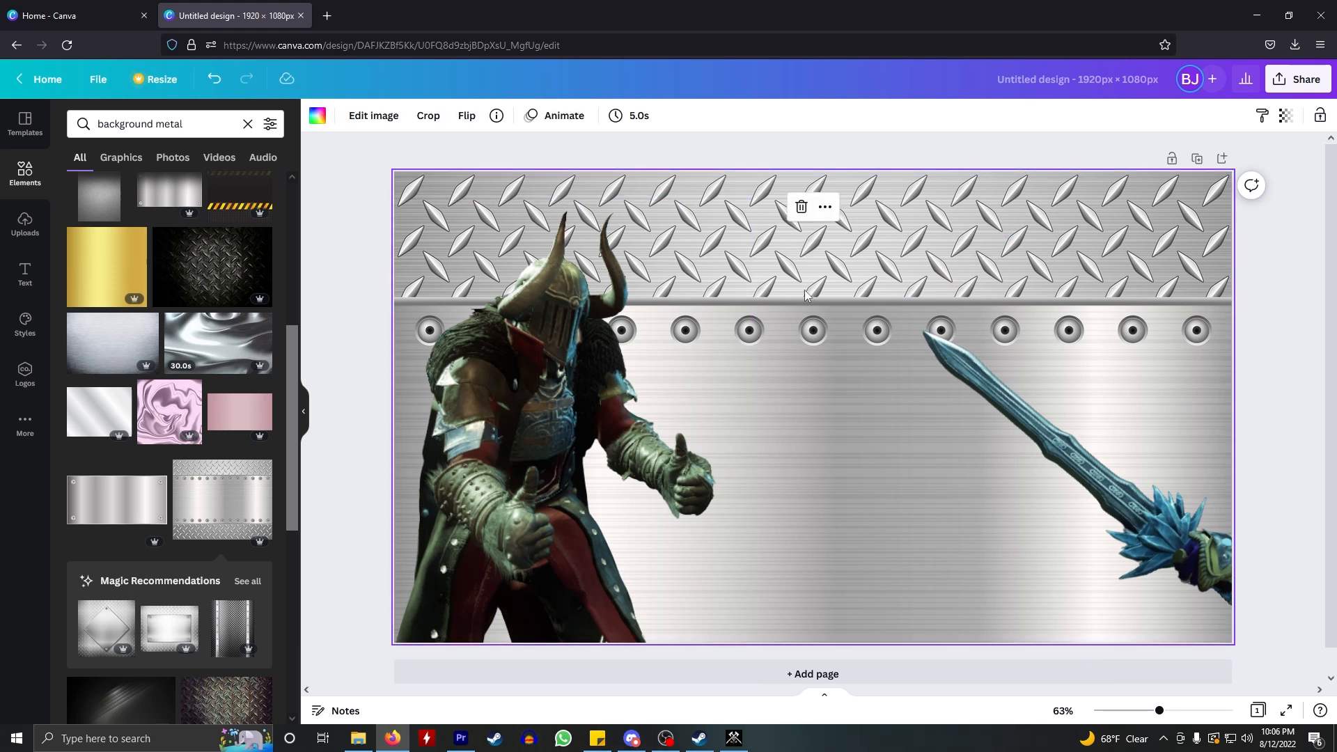
{"action": "left_click", "coordinate": [467, 115]}
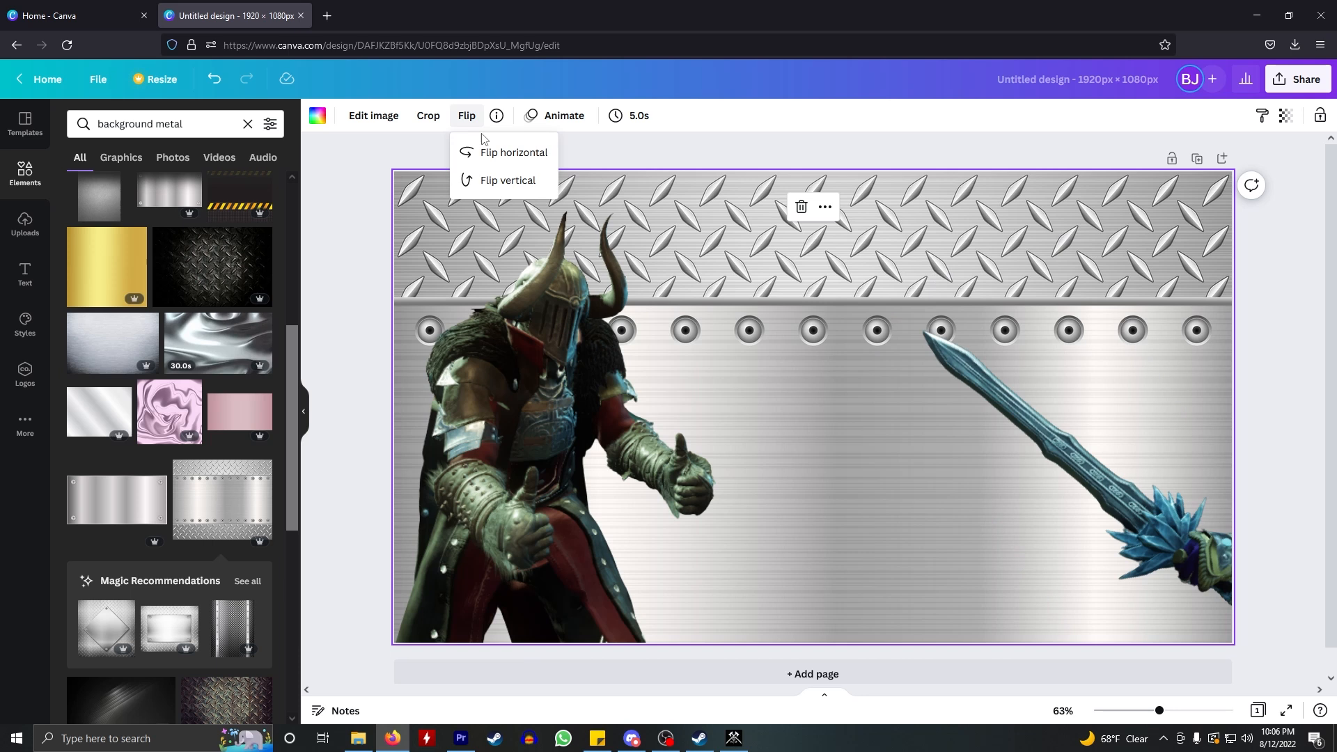
{"action": "left_click", "coordinate": [507, 180]}
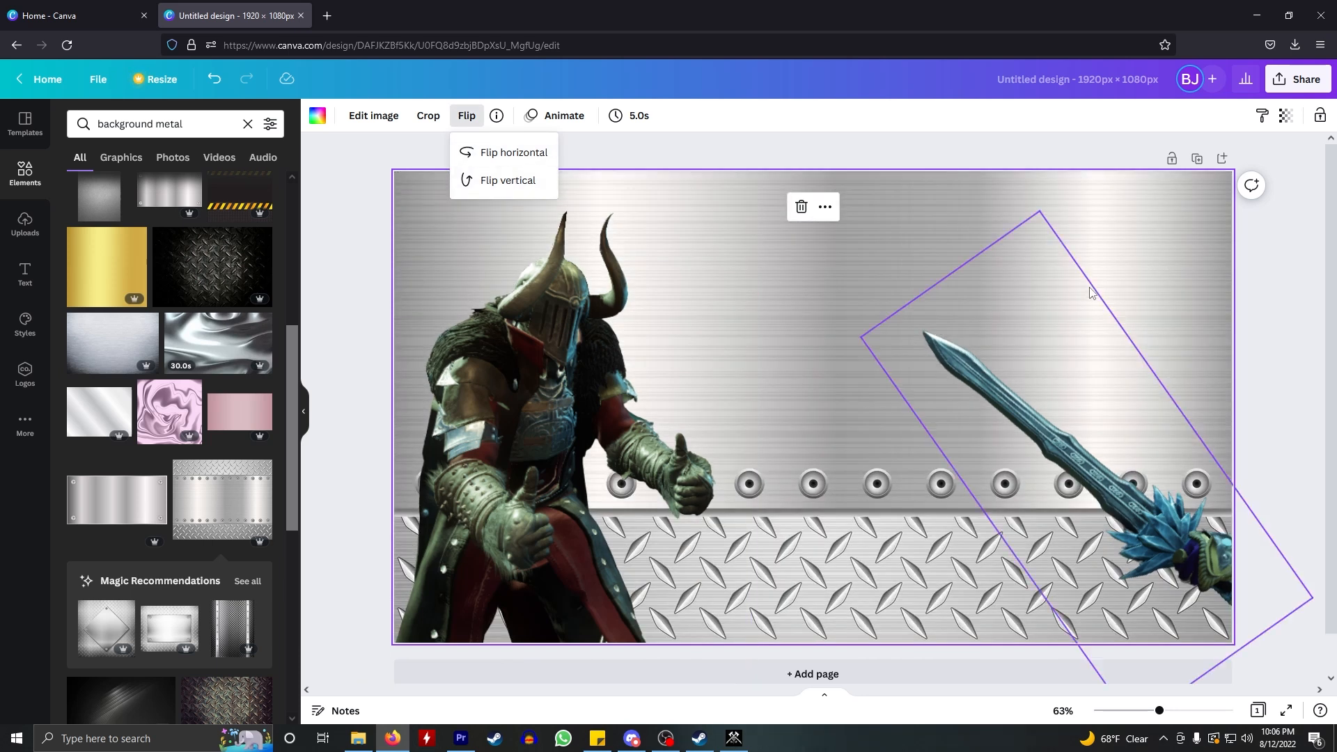
{"action": "left_click", "coordinate": [509, 184]}
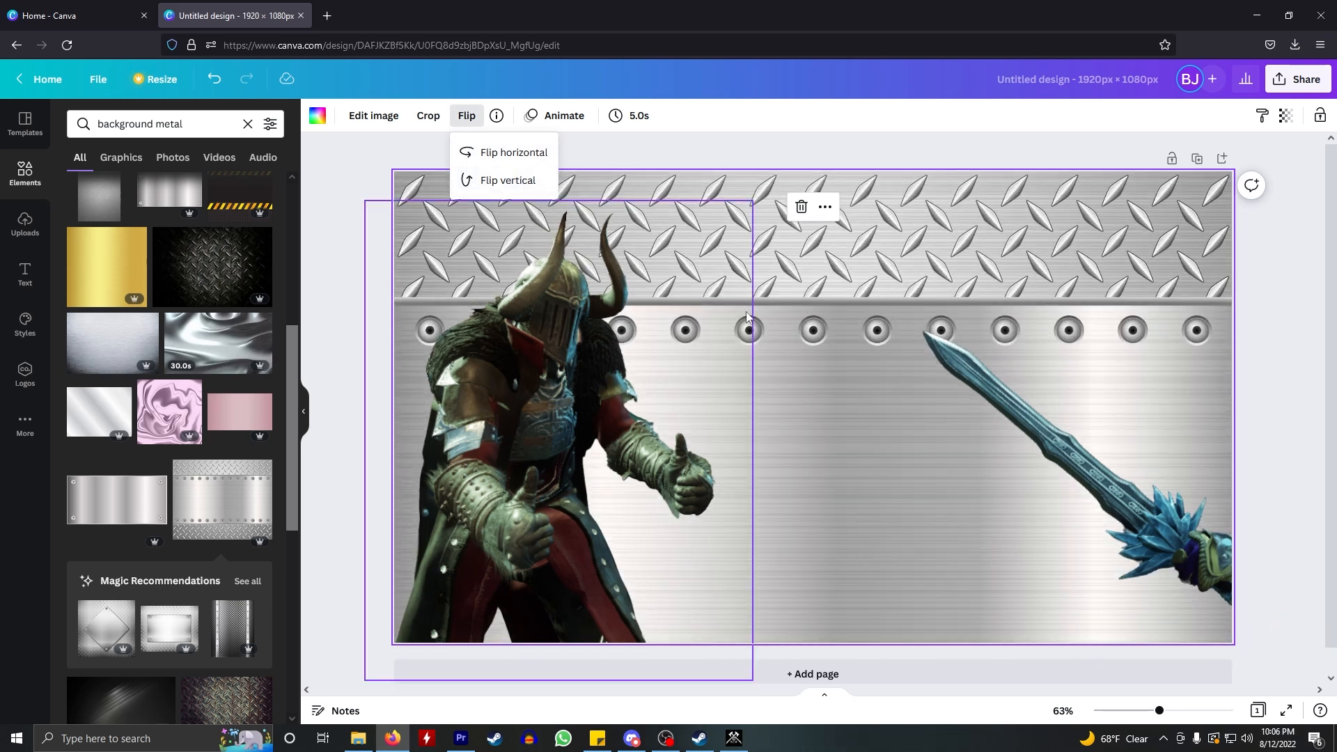
{"action": "left_click", "coordinate": [1272, 261]}
{"action": "left_click", "coordinate": [1272, 260]}
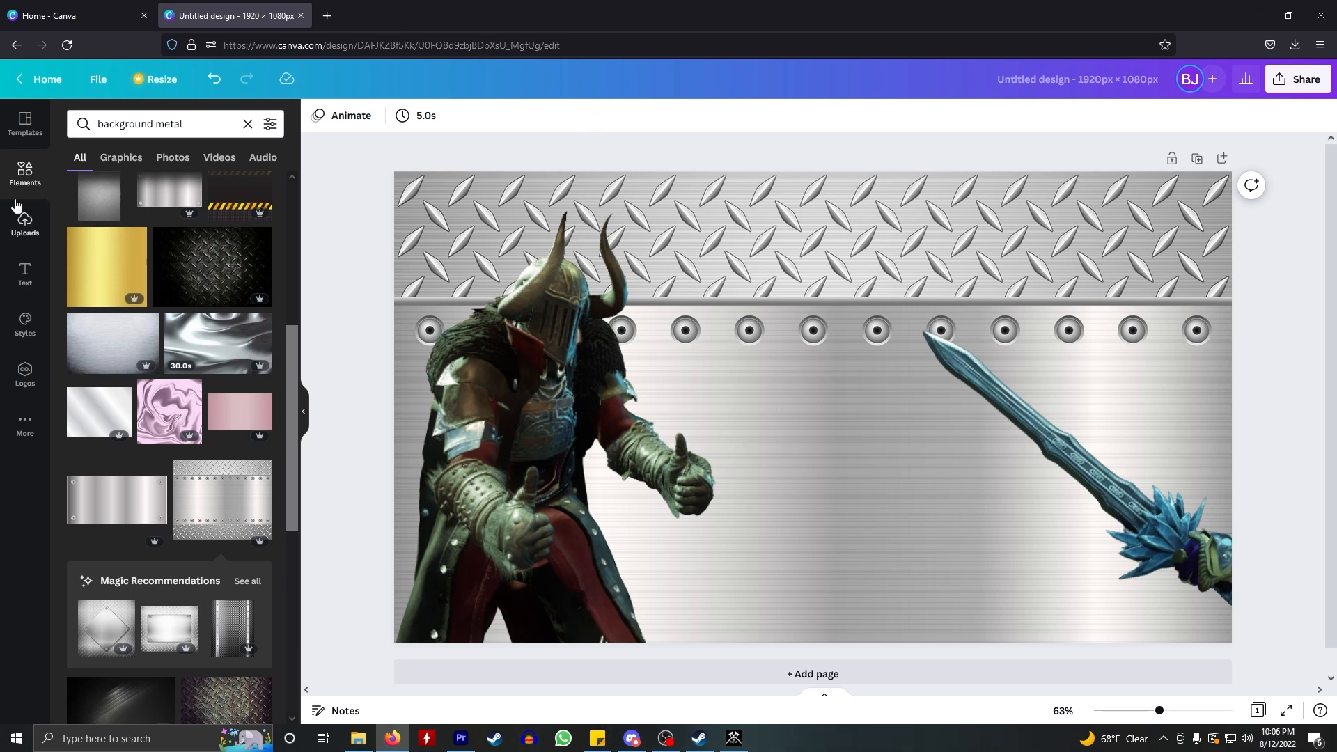
- Search the uploads for "new world", try the white New World logo across the upper part of the page, and delete it
{"action": "left_click", "coordinate": [24, 224]}
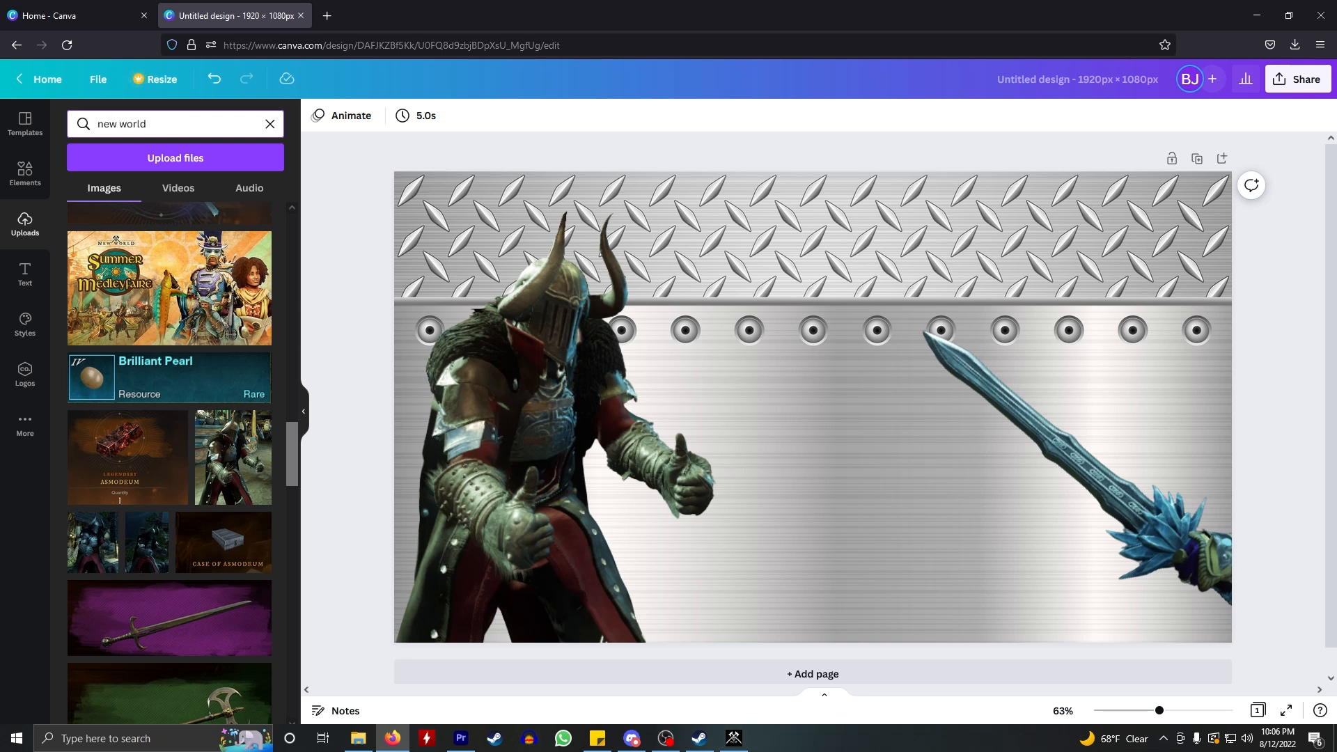
{"action": "left_click", "coordinate": [214, 127]}
{"action": "key", "text": "Return"}
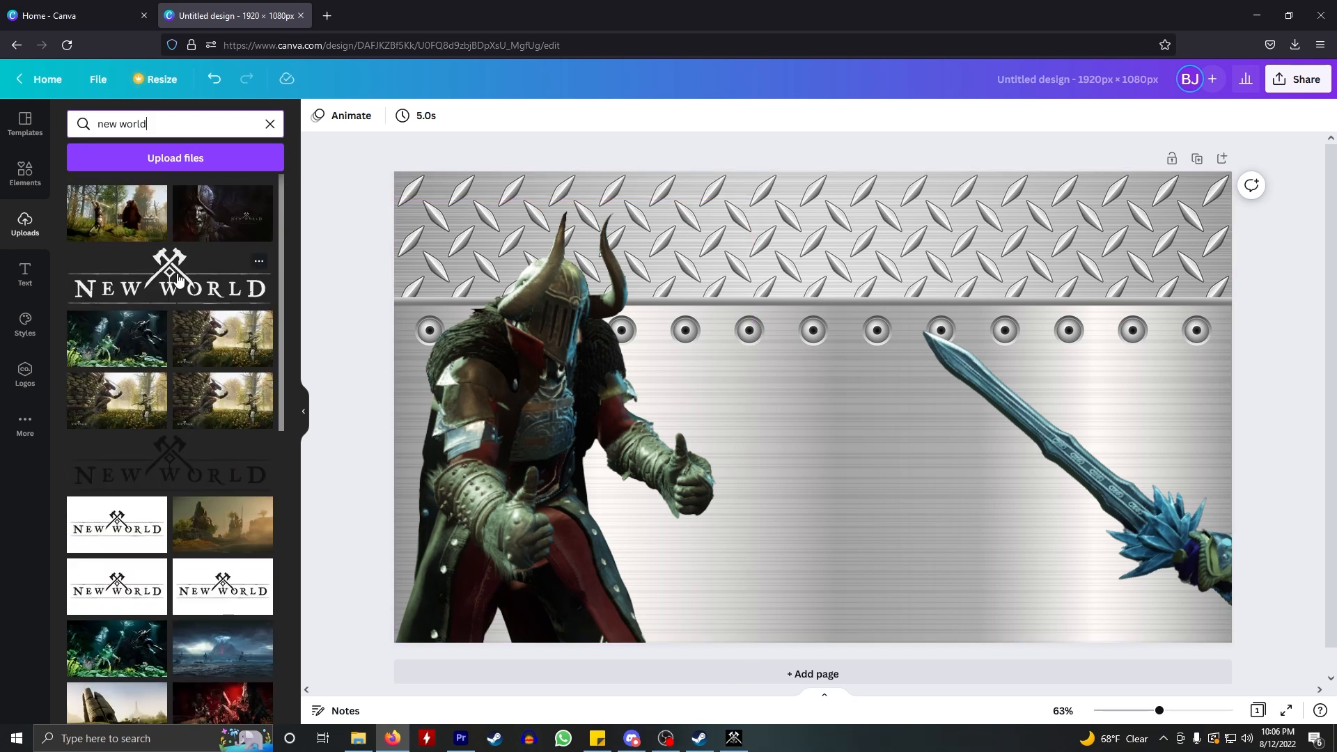
{"action": "left_click", "coordinate": [178, 278]}
{"action": "left_click_drag", "start_coordinate": [964, 404], "coordinate": [959, 274]}
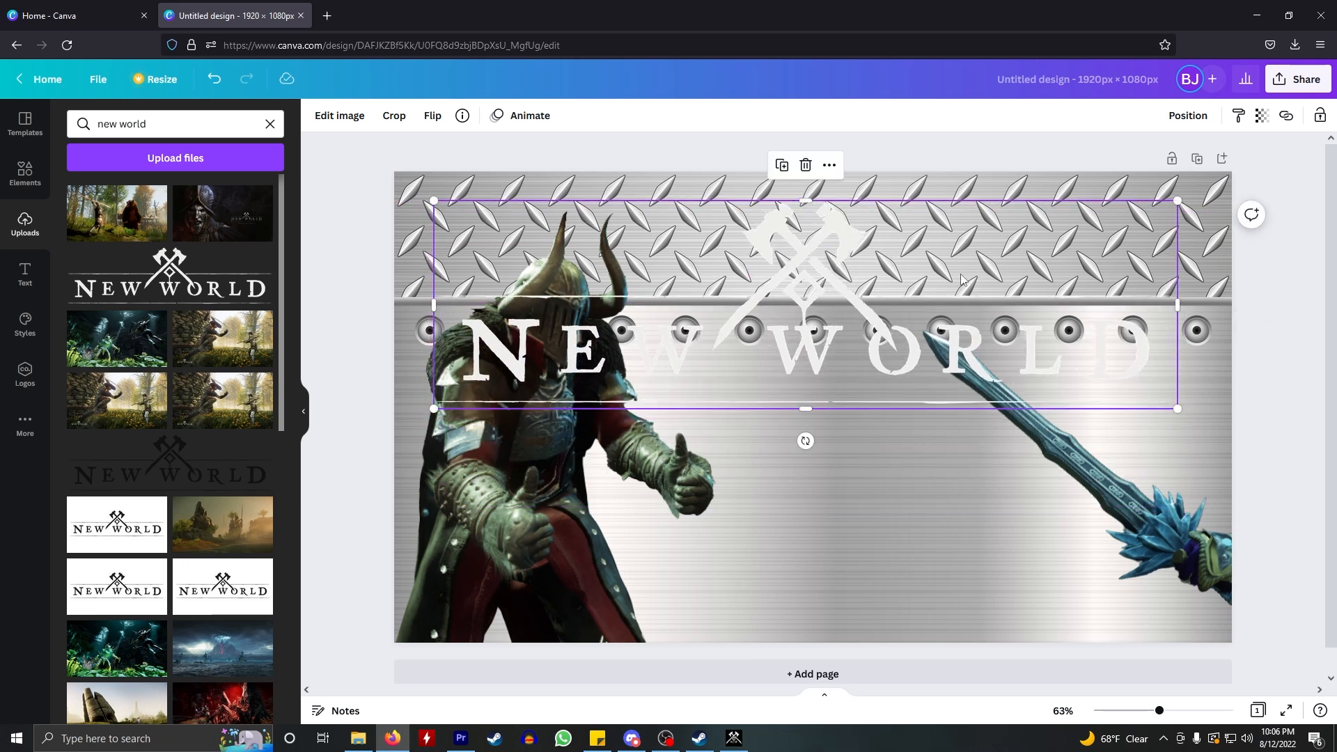
{"action": "key", "text": "Delete"}
- Try the black New World logo from the uploads over the diamond-plate area of the background, and delete it
{"action": "left_click", "coordinate": [190, 460]}
{"action": "left_click_drag", "start_coordinate": [851, 370], "coordinate": [855, 262]}
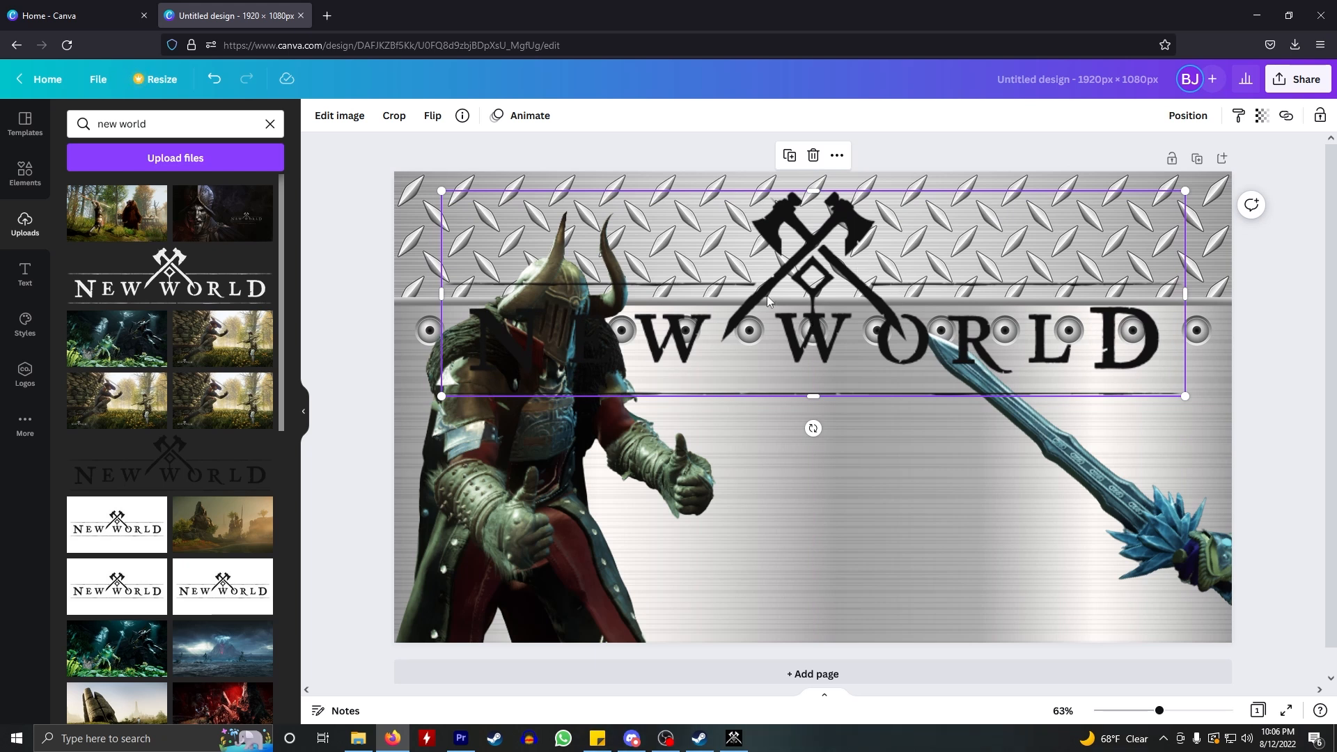
{"action": "key", "text": "Delete"}
- Search Google Images for "new world logo" in a new browser tab
{"action": "left_click", "coordinate": [326, 16]}
{"action": "left_click", "coordinate": [539, 243]}
{"action": "type", "text": "new world logo"}
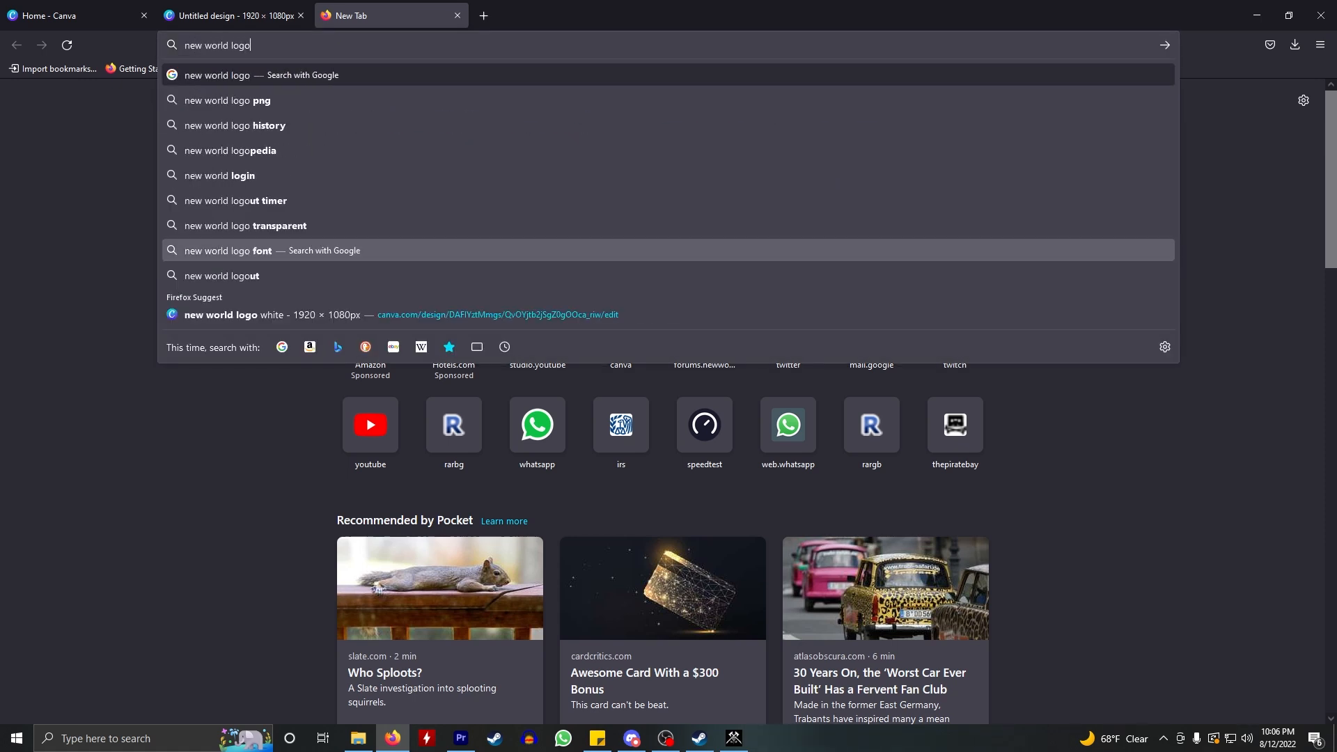
{"action": "key", "text": "Return"}
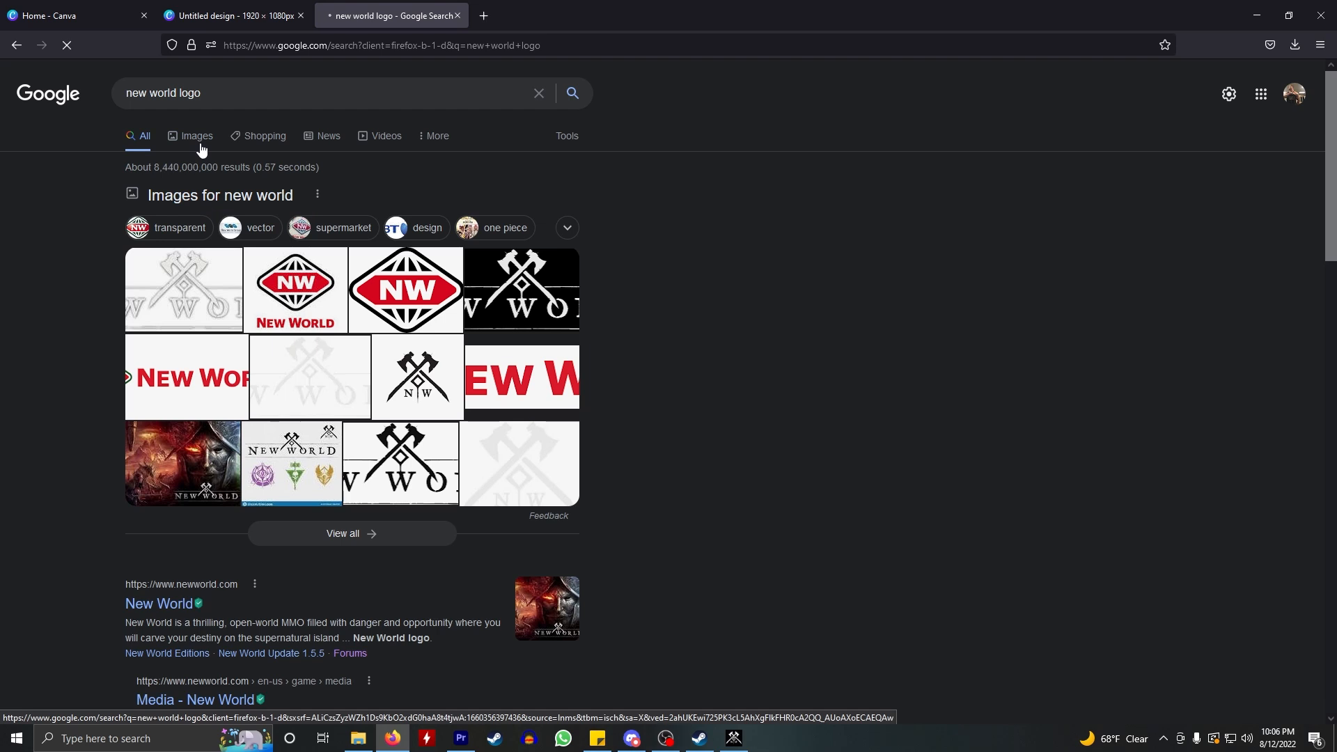
{"action": "left_click", "coordinate": [199, 143]}
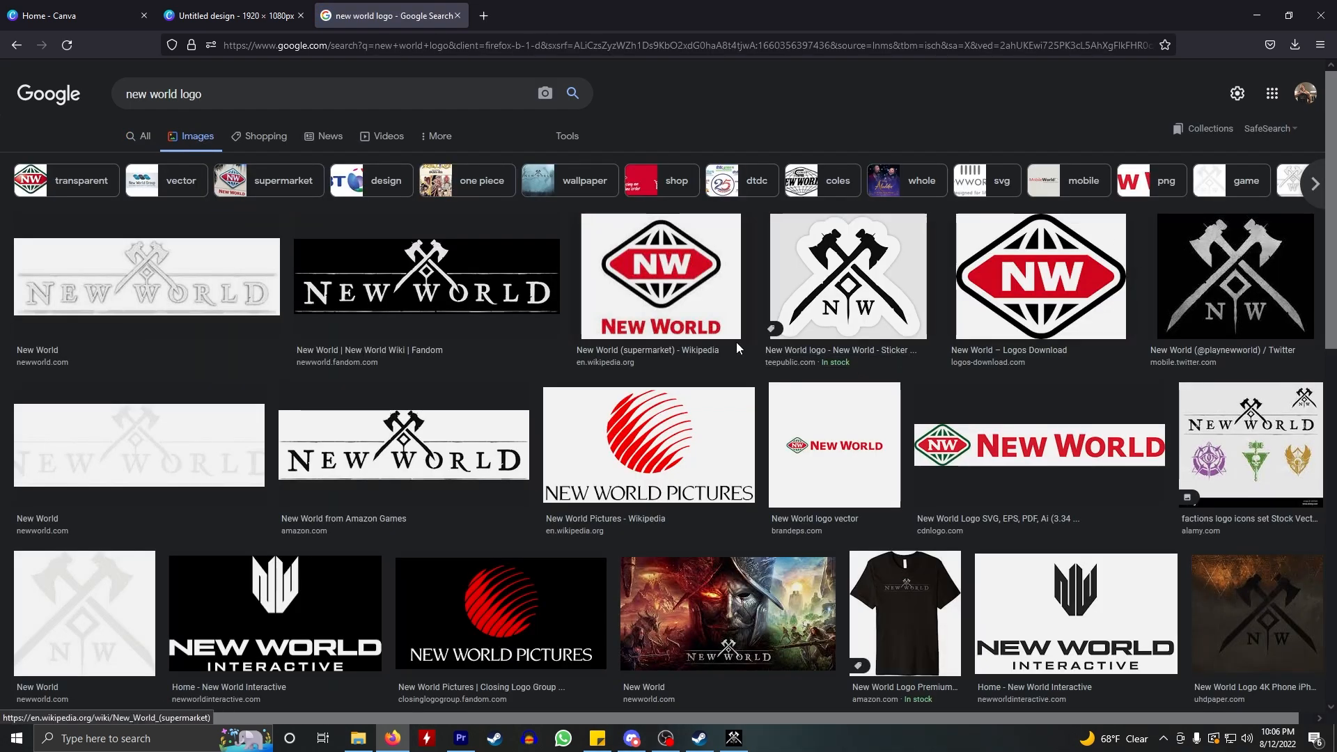
- Examine the New World logo image results, previewing the black Amazon Games, white Fandom and compass versions
{"action": "scroll", "coordinate": [752, 352], "scroll_direction": "down", "scroll_amount": 2}
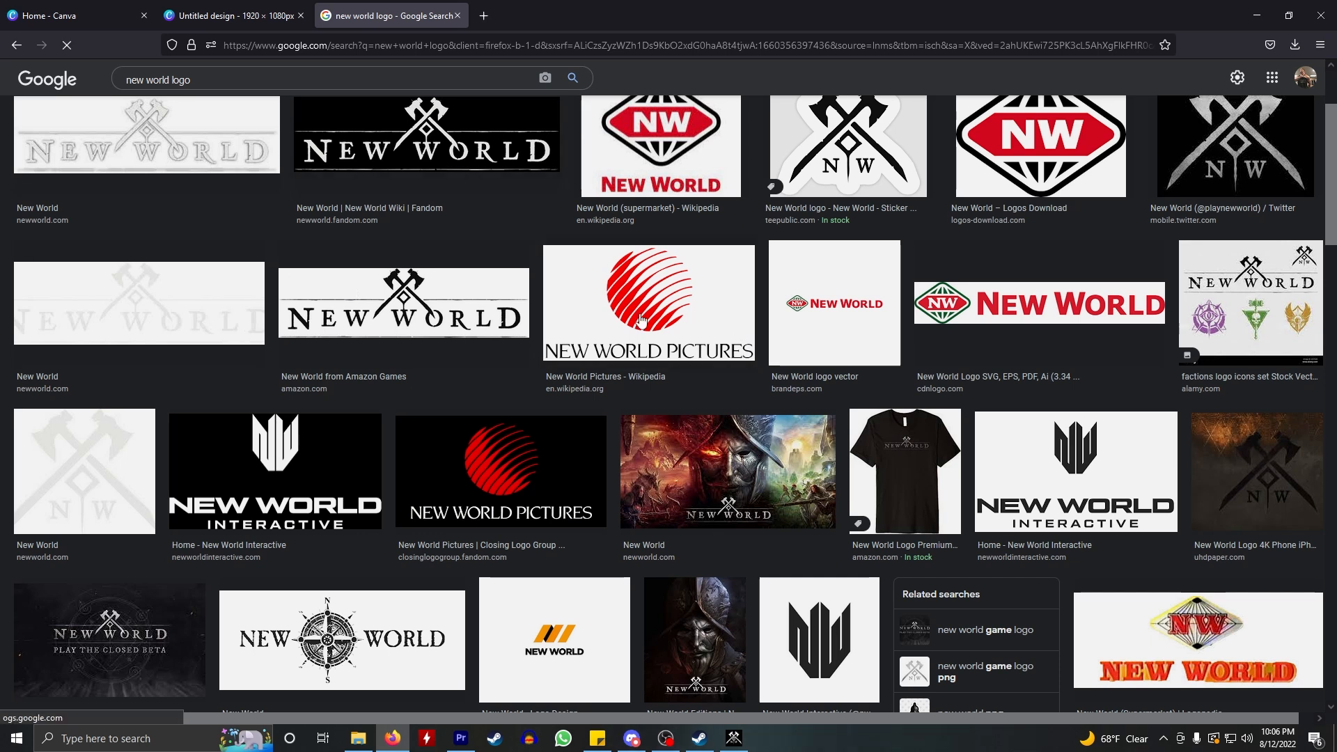
{"action": "scroll", "coordinate": [636, 320], "scroll_direction": "up", "scroll_amount": 1}
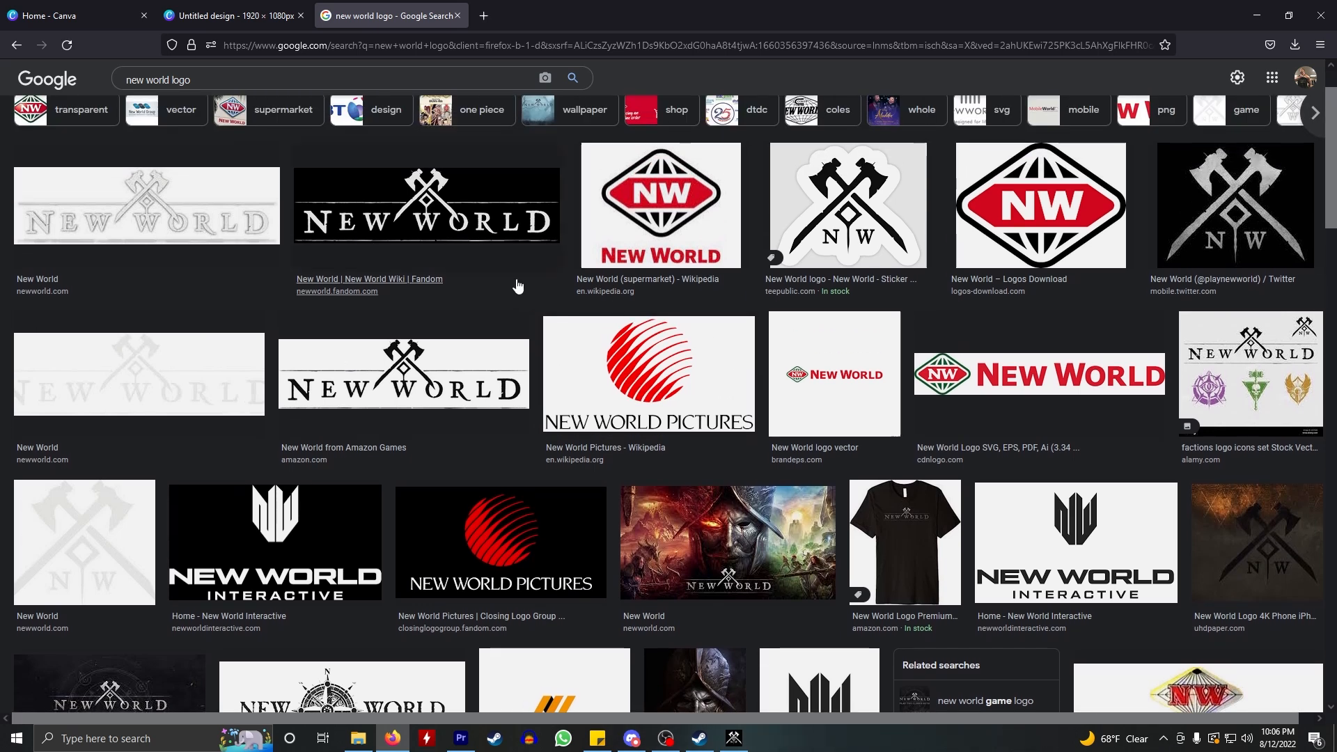
{"action": "left_click", "coordinate": [444, 378]}
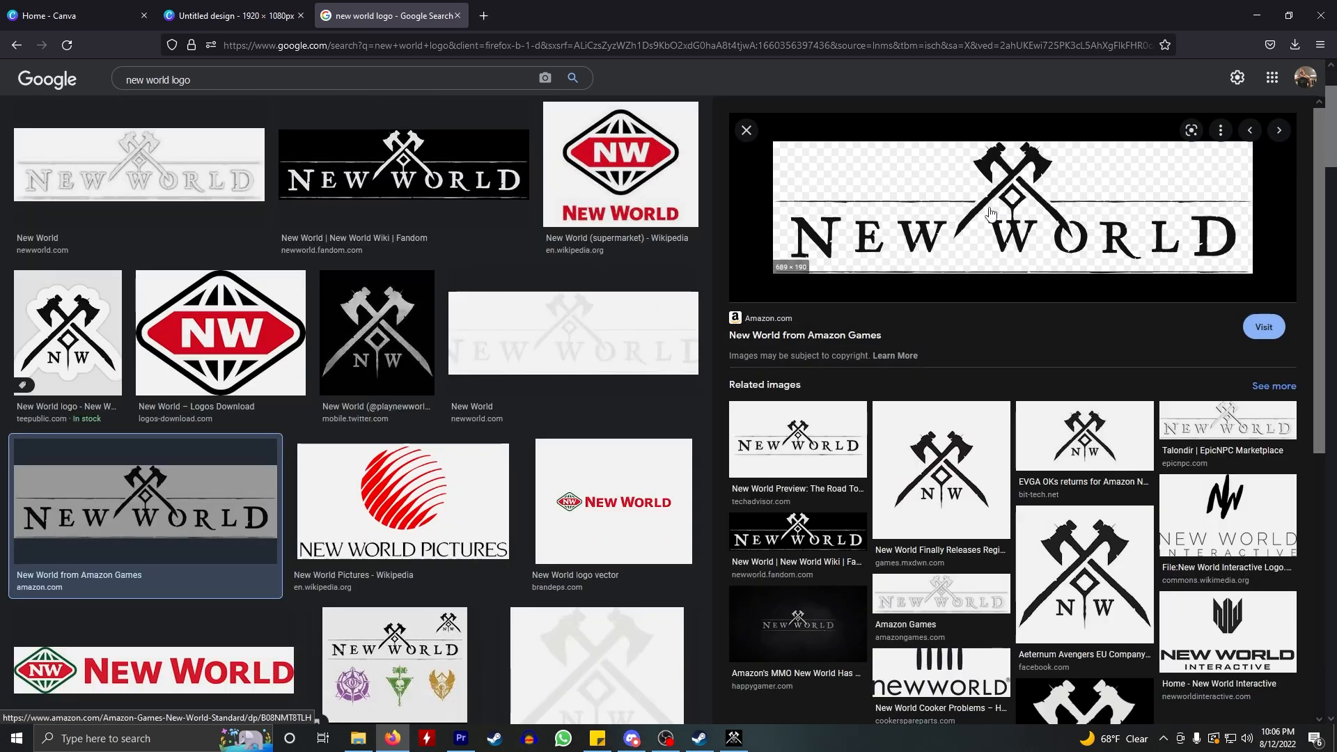
{"action": "right_click", "coordinate": [981, 211]}
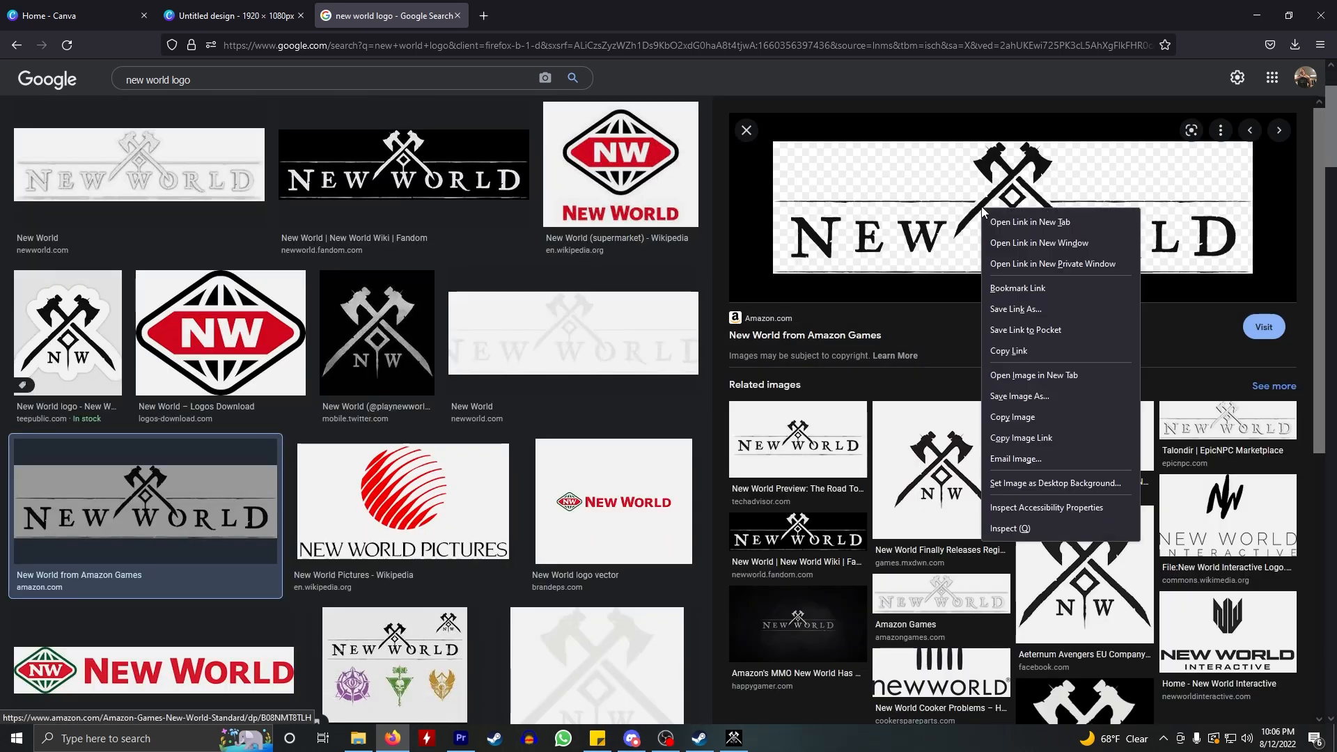
{"action": "left_click", "coordinate": [395, 169]}
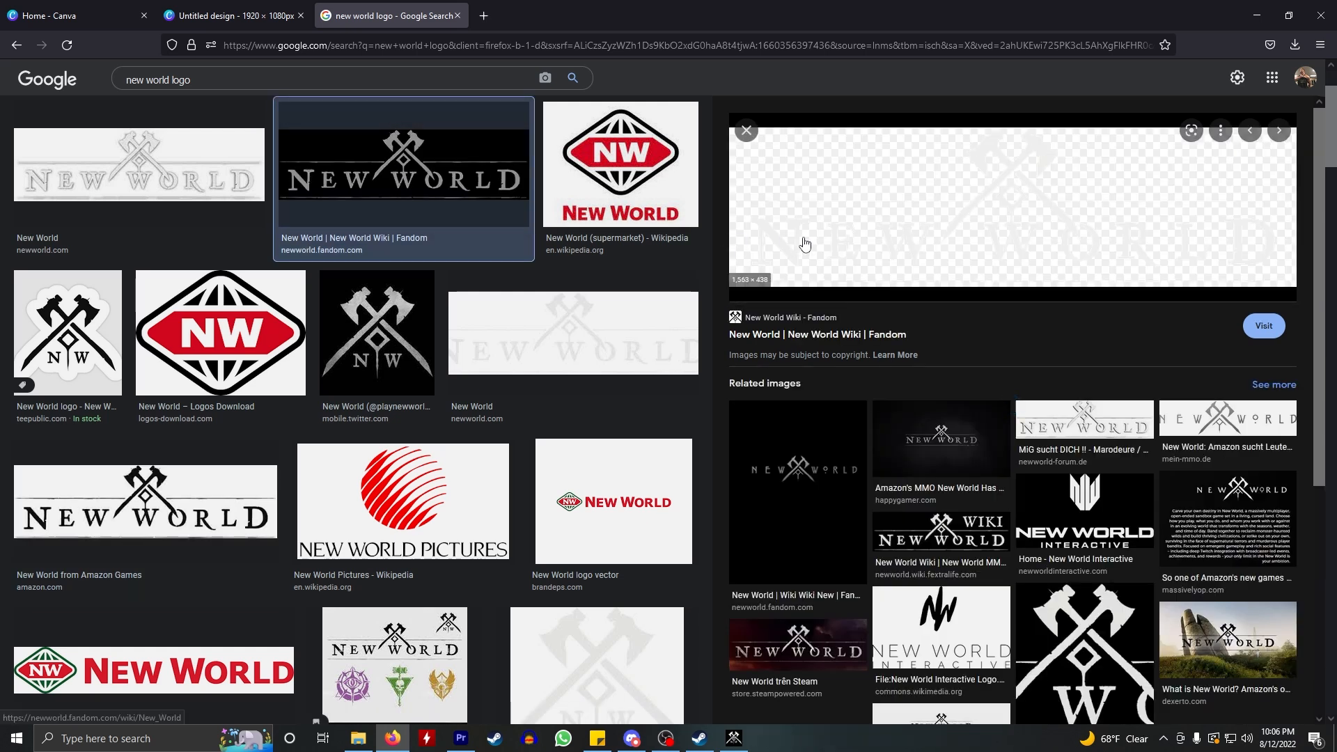
{"action": "scroll", "coordinate": [959, 419], "scroll_direction": "down", "scroll_amount": 1}
{"action": "scroll", "coordinate": [959, 419], "scroll_direction": "down", "scroll_amount": 3}
{"action": "scroll", "coordinate": [341, 385], "scroll_direction": "down", "scroll_amount": 6}
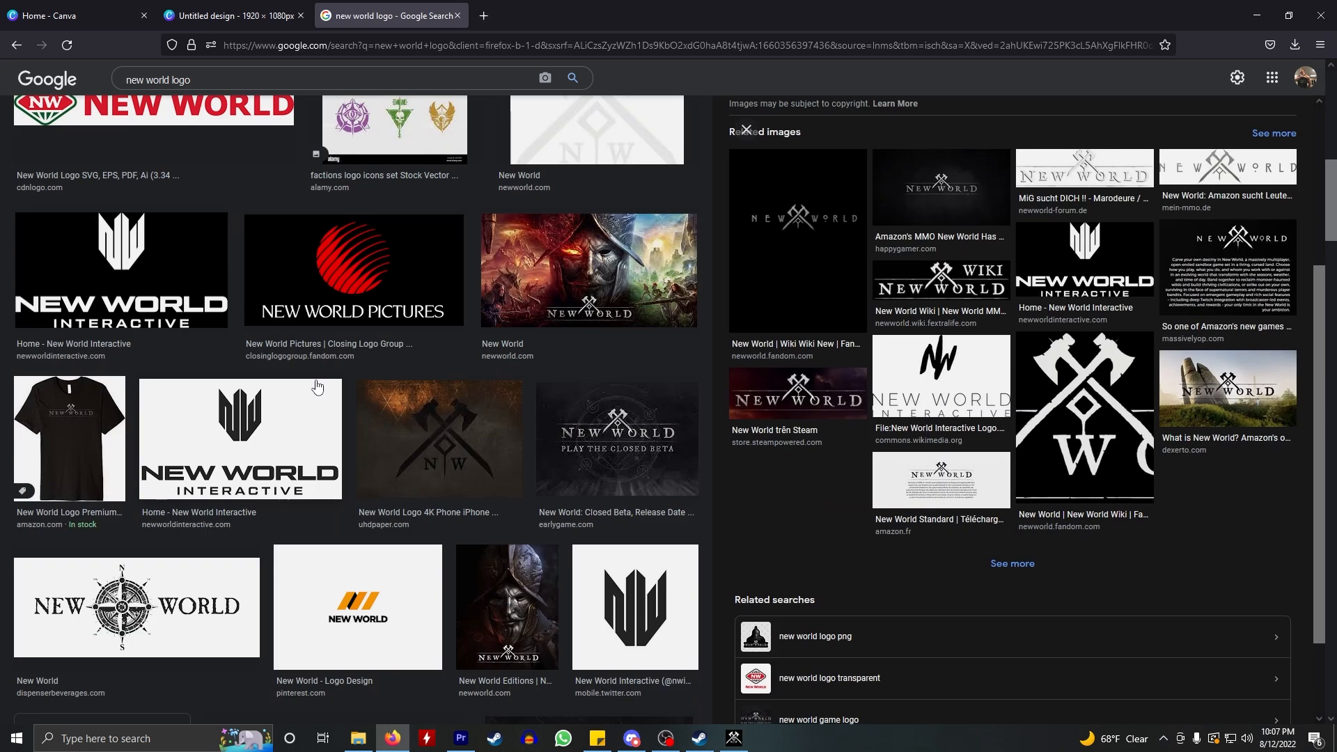
{"action": "scroll", "coordinate": [217, 409], "scroll_direction": "down", "scroll_amount": 2}
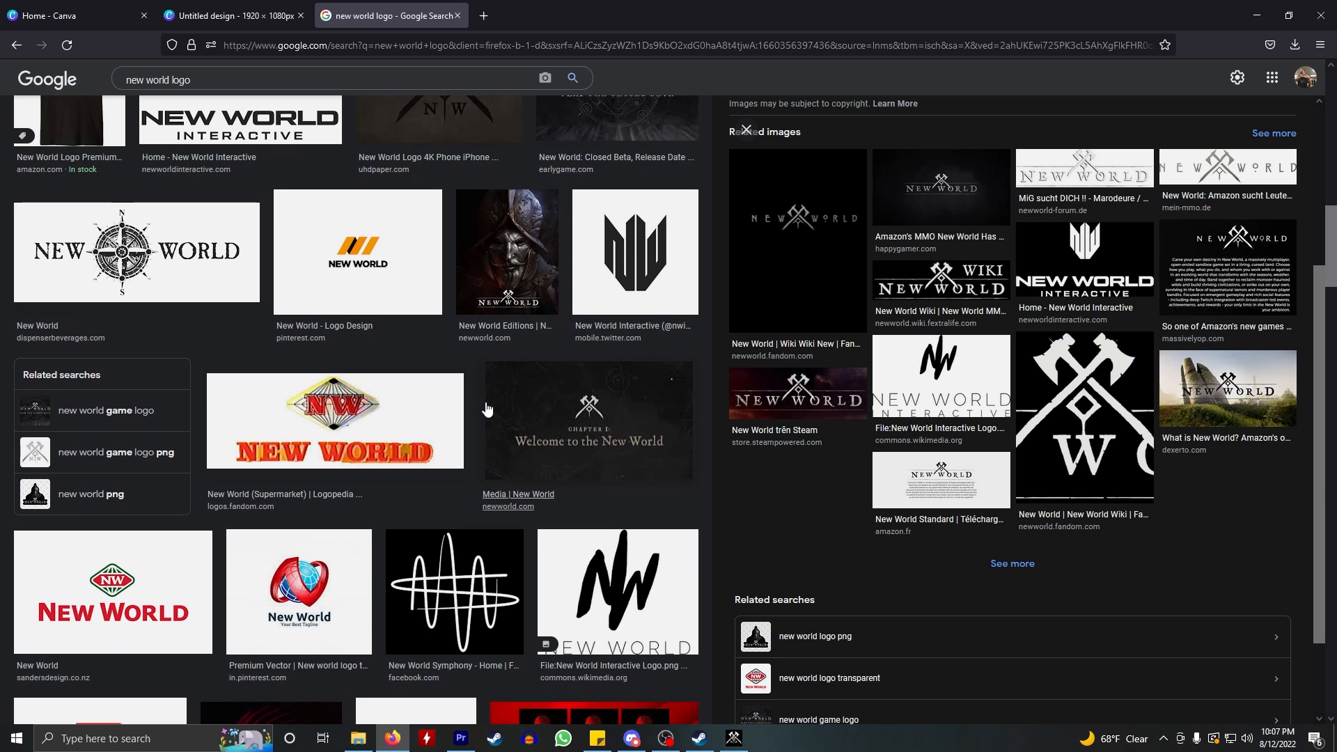
{"action": "left_click", "coordinate": [193, 266]}
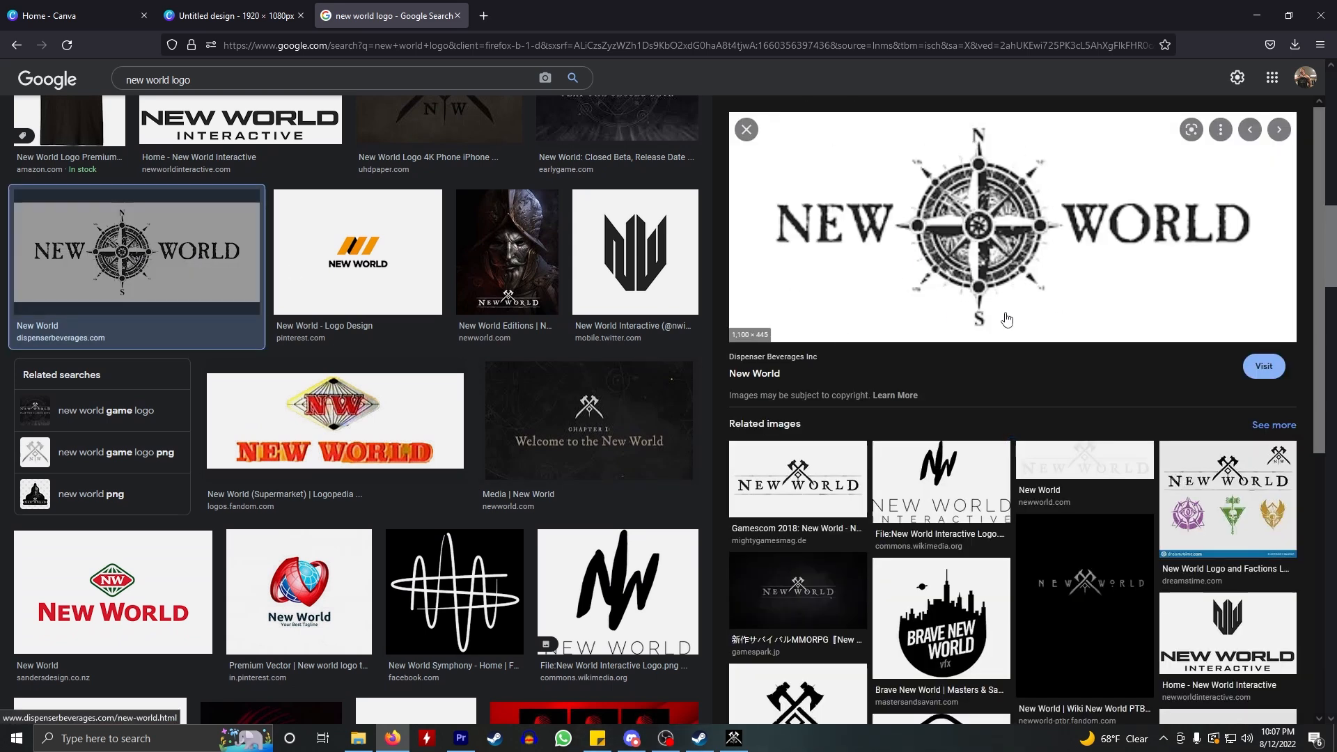
{"action": "scroll", "coordinate": [1055, 361], "scroll_direction": "down", "scroll_amount": 3}
- Open the thin grey New World logo on black from the Fandom PTBR result in its own tab and copy the image
{"action": "left_click", "coordinate": [1065, 355]}
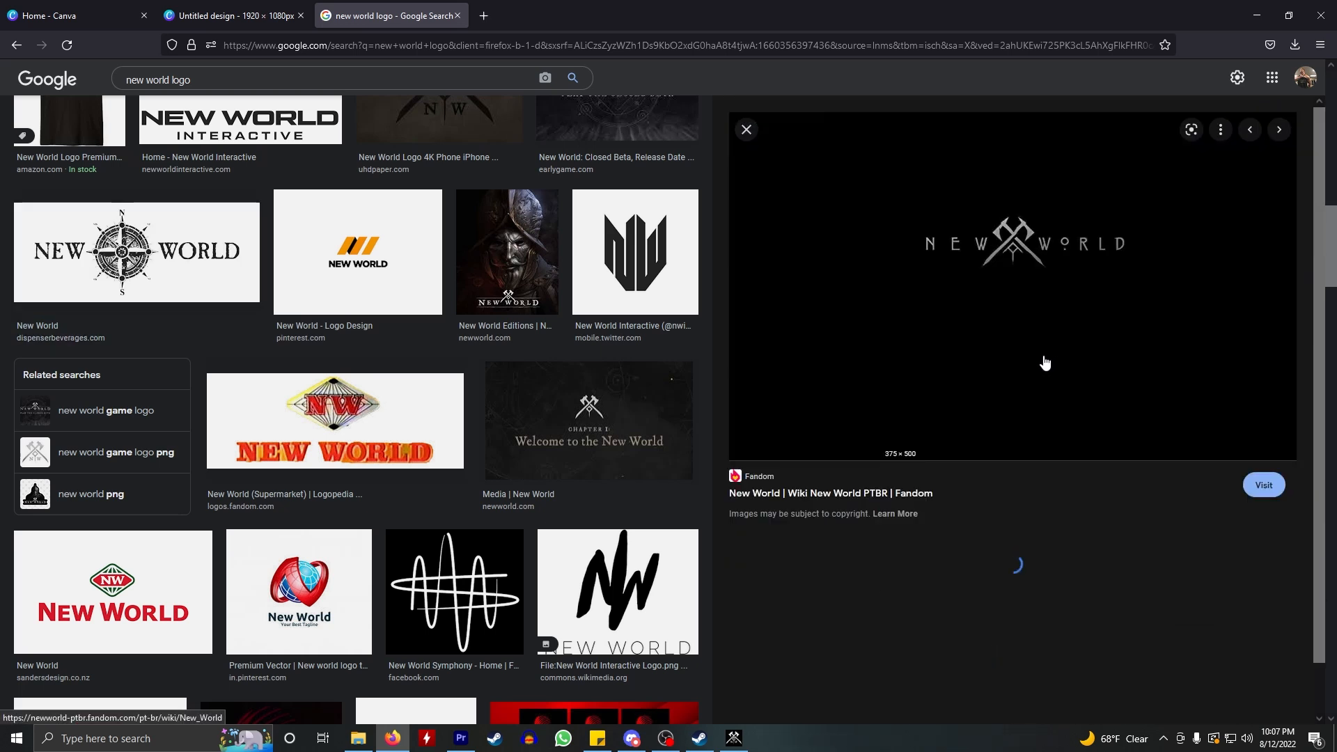
{"action": "right_click", "coordinate": [1011, 299]}
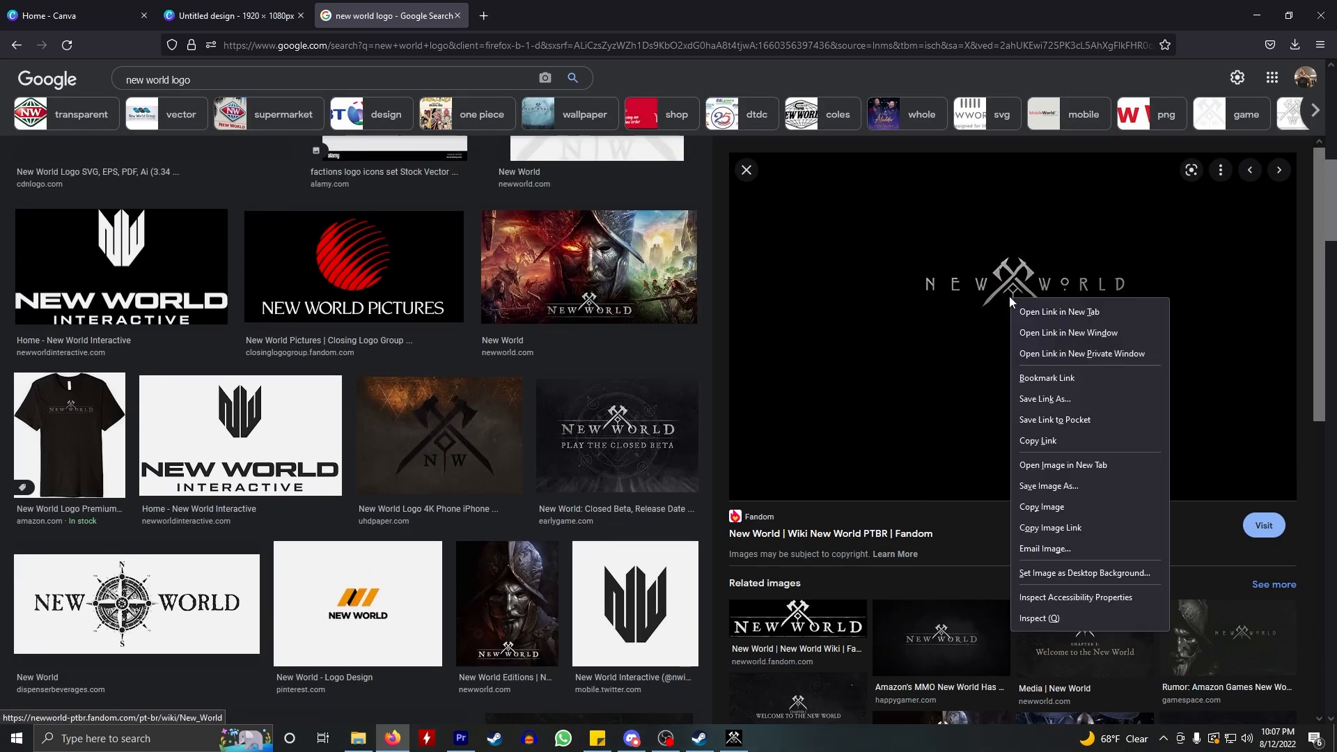
{"action": "left_click", "coordinate": [1062, 465]}
{"action": "left_click", "coordinate": [550, 15]}
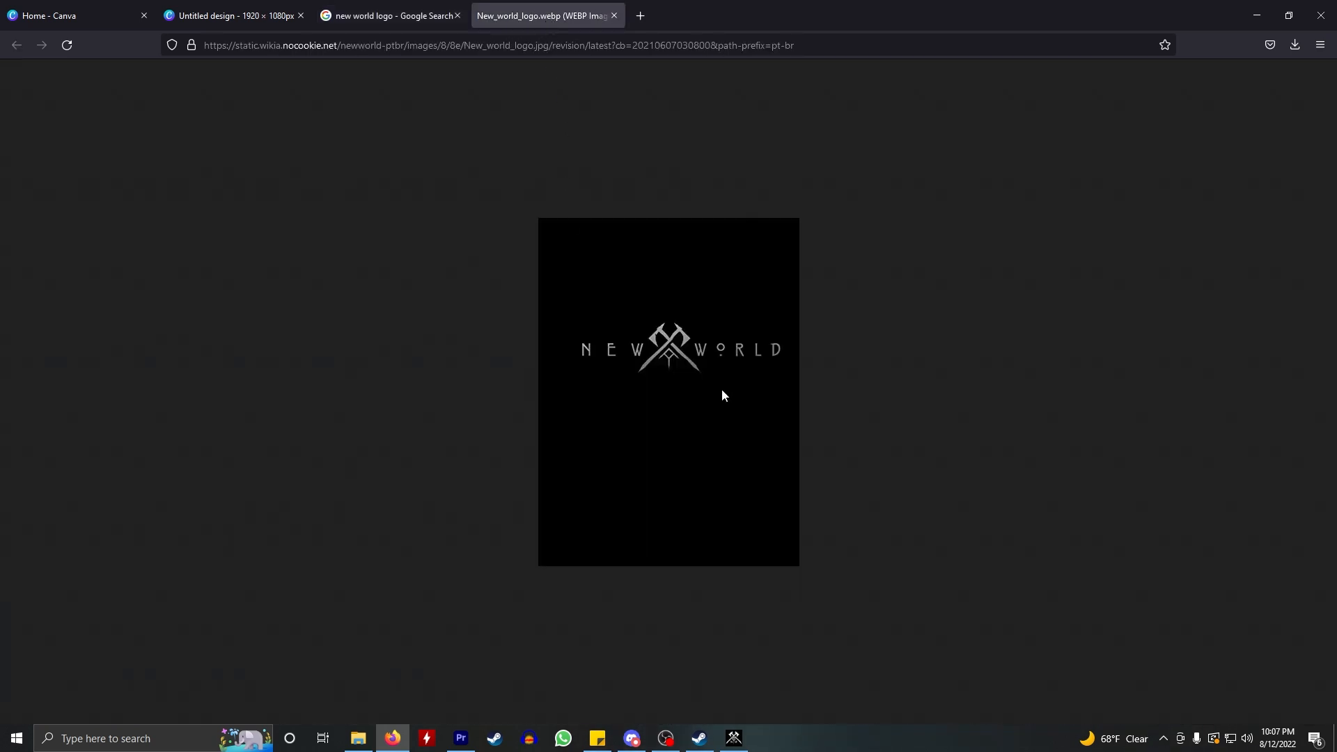
{"action": "right_click", "coordinate": [733, 404]}
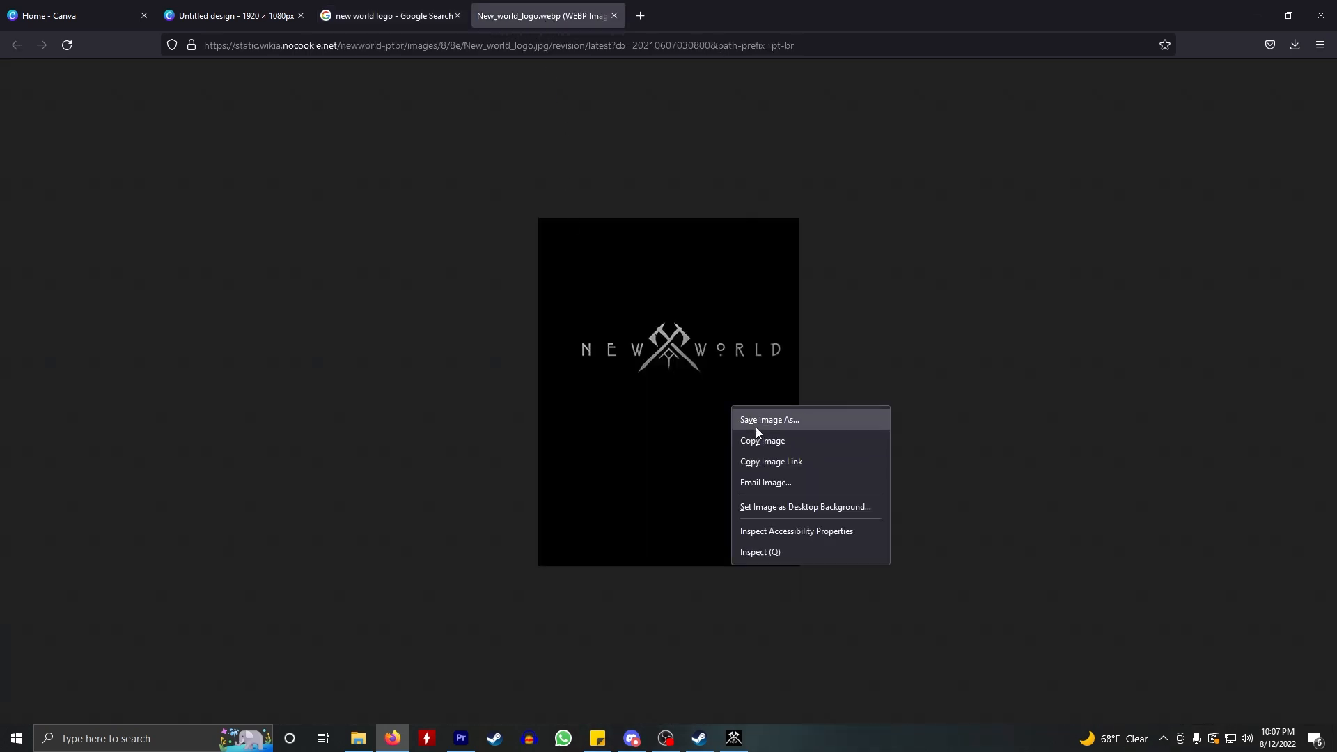
{"action": "left_click", "coordinate": [771, 442]}
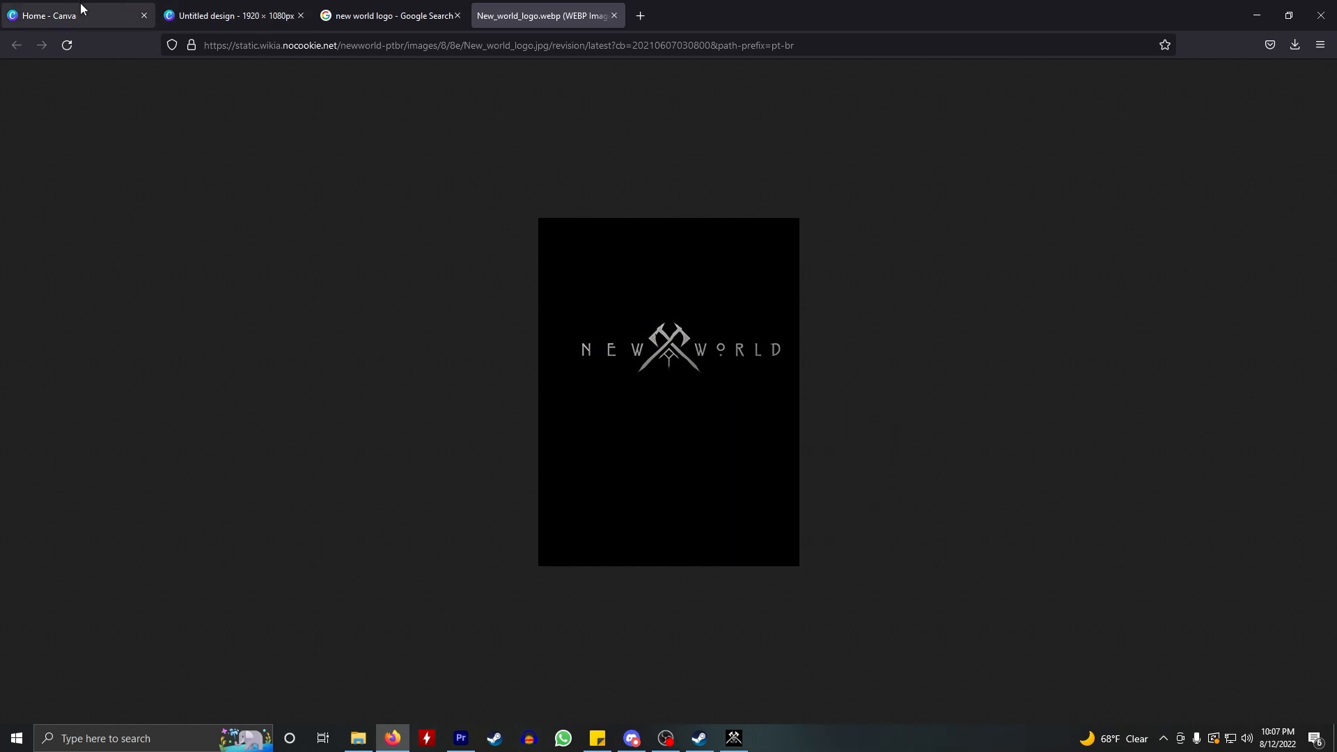
- Switch back to the Canva design, paste the copied logo image, and move it up between the character and the sword
{"action": "left_click", "coordinate": [205, 11]}
{"action": "left_click", "coordinate": [836, 272]}
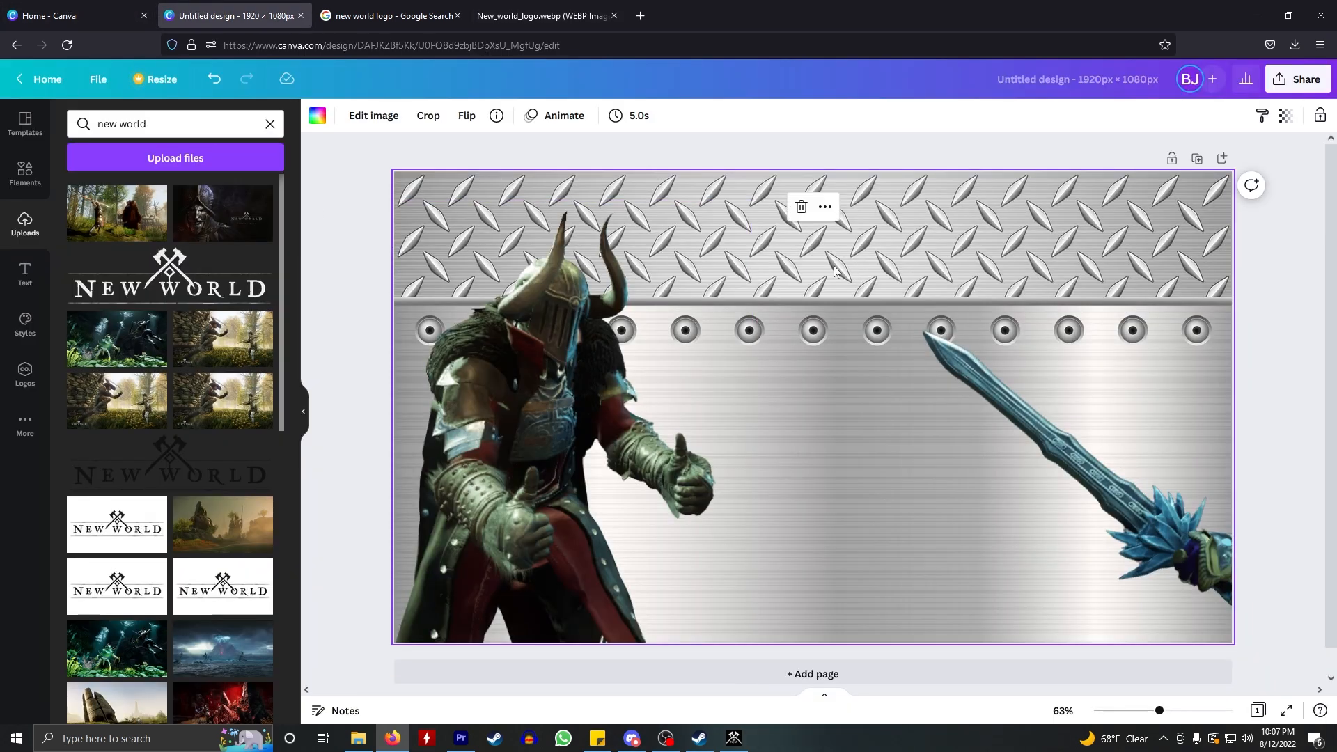
{"action": "key", "text": "ctrl+v"}
{"action": "left_click_drag", "start_coordinate": [816, 394], "coordinate": [794, 330]}
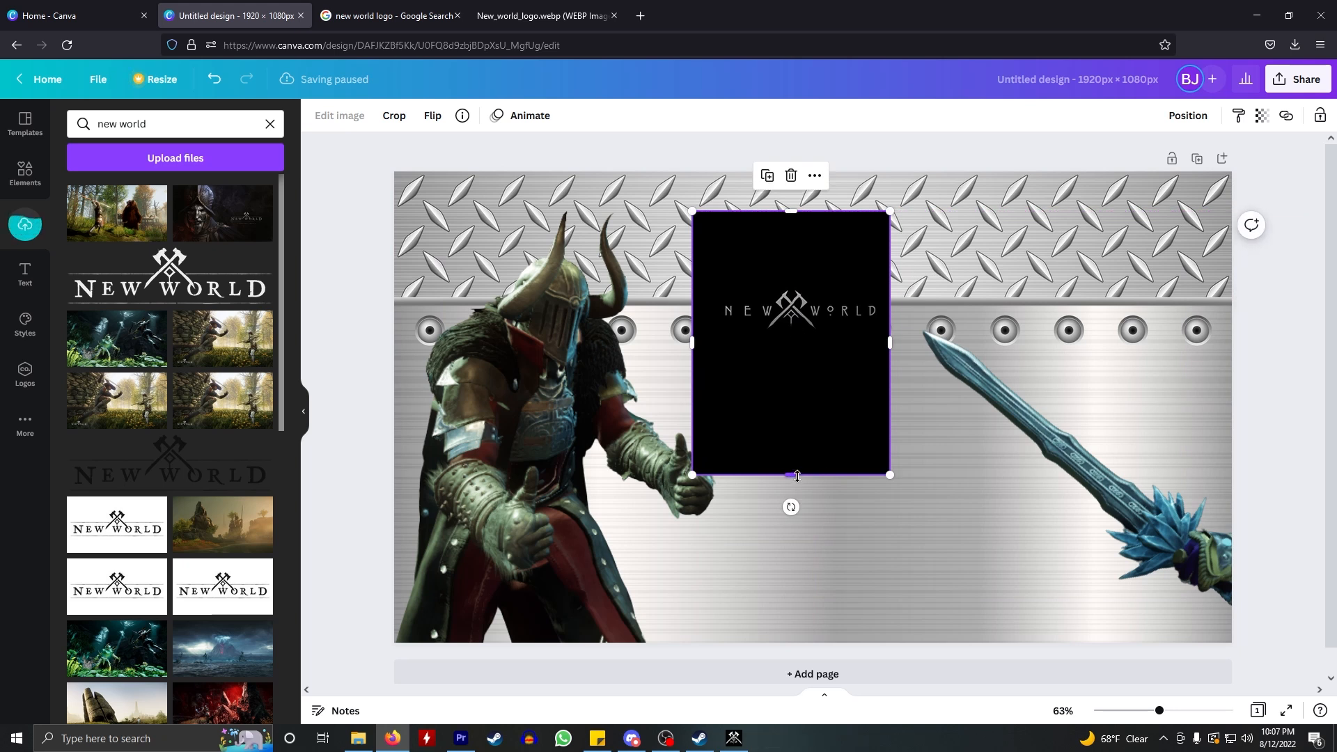
- Crop the pasted logo image to a narrow strip around the lettering and move it onto the diamond-plate band
{"action": "left_click_drag", "start_coordinate": [782, 214], "coordinate": [791, 277]}
{"action": "left_click_drag", "start_coordinate": [789, 474], "coordinate": [791, 339]}
{"action": "left_click_drag", "start_coordinate": [891, 308], "coordinate": [922, 306]}
{"action": "left_click", "coordinate": [995, 281]}
{"action": "left_click_drag", "start_coordinate": [791, 320], "coordinate": [796, 264]}
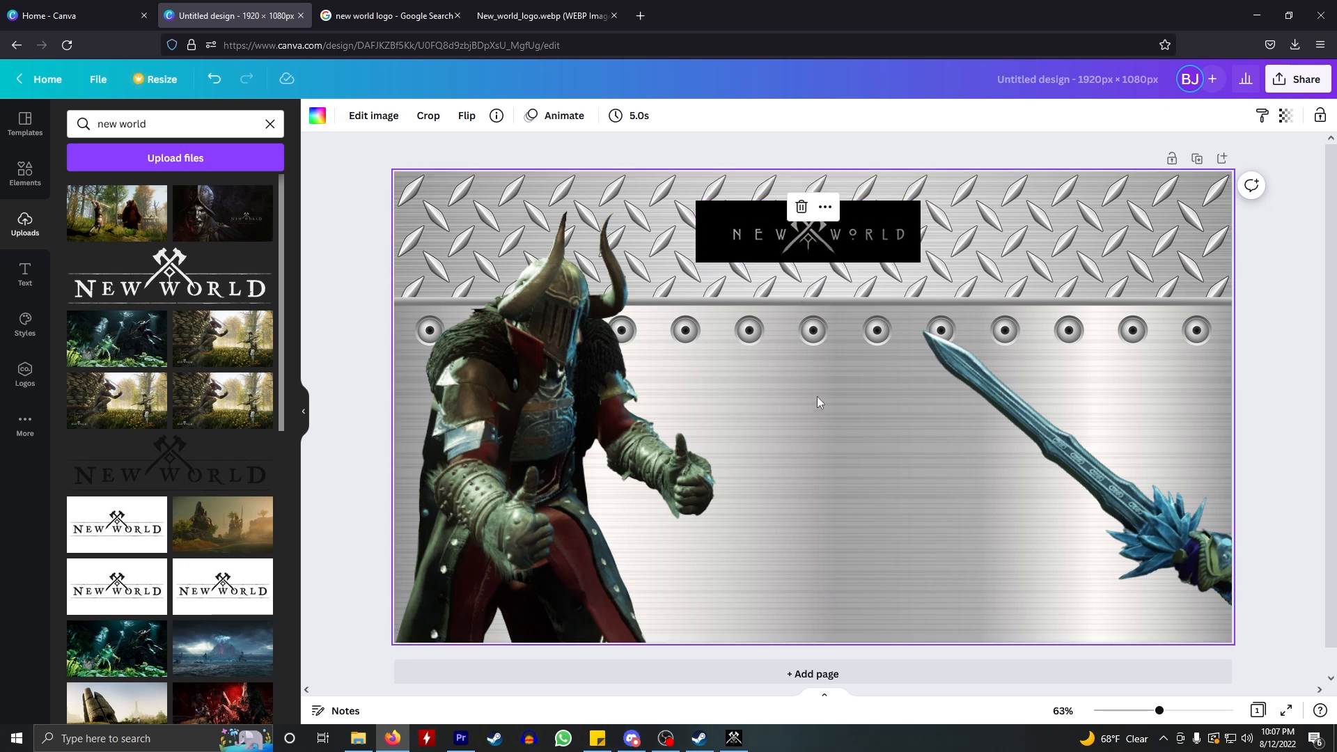
{"action": "left_click", "coordinate": [1267, 277]}
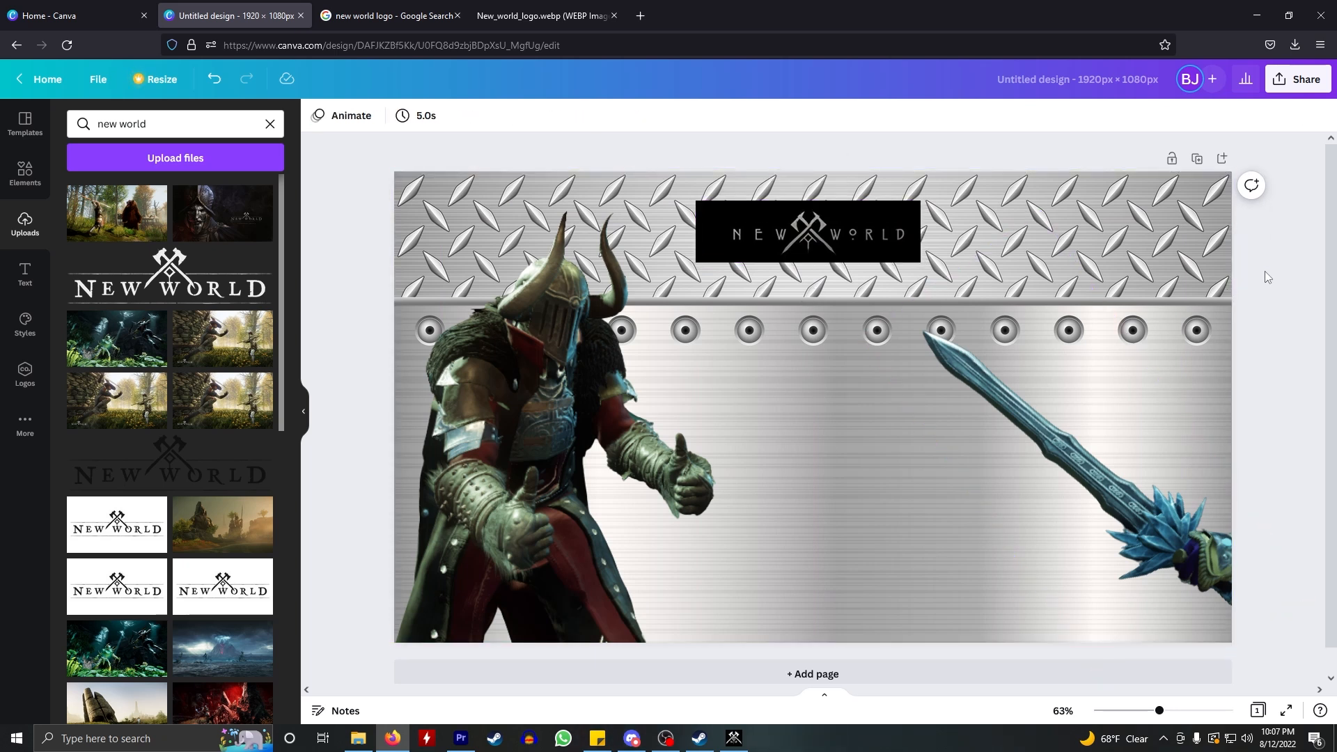
- Remove the black background from the New World logo and enlarge it across the diamond-plate band, above the character and sword
{"action": "left_click", "coordinate": [814, 249]}
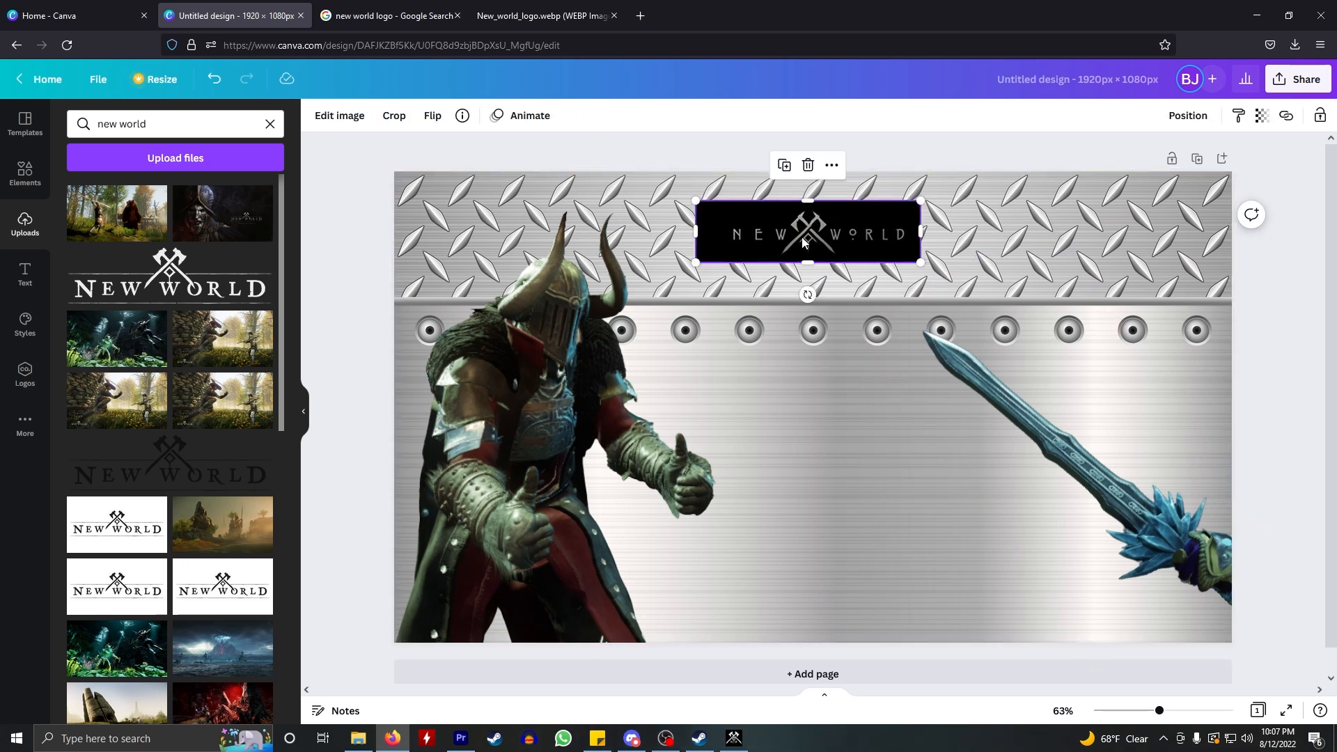
{"action": "left_click", "coordinate": [340, 116]}
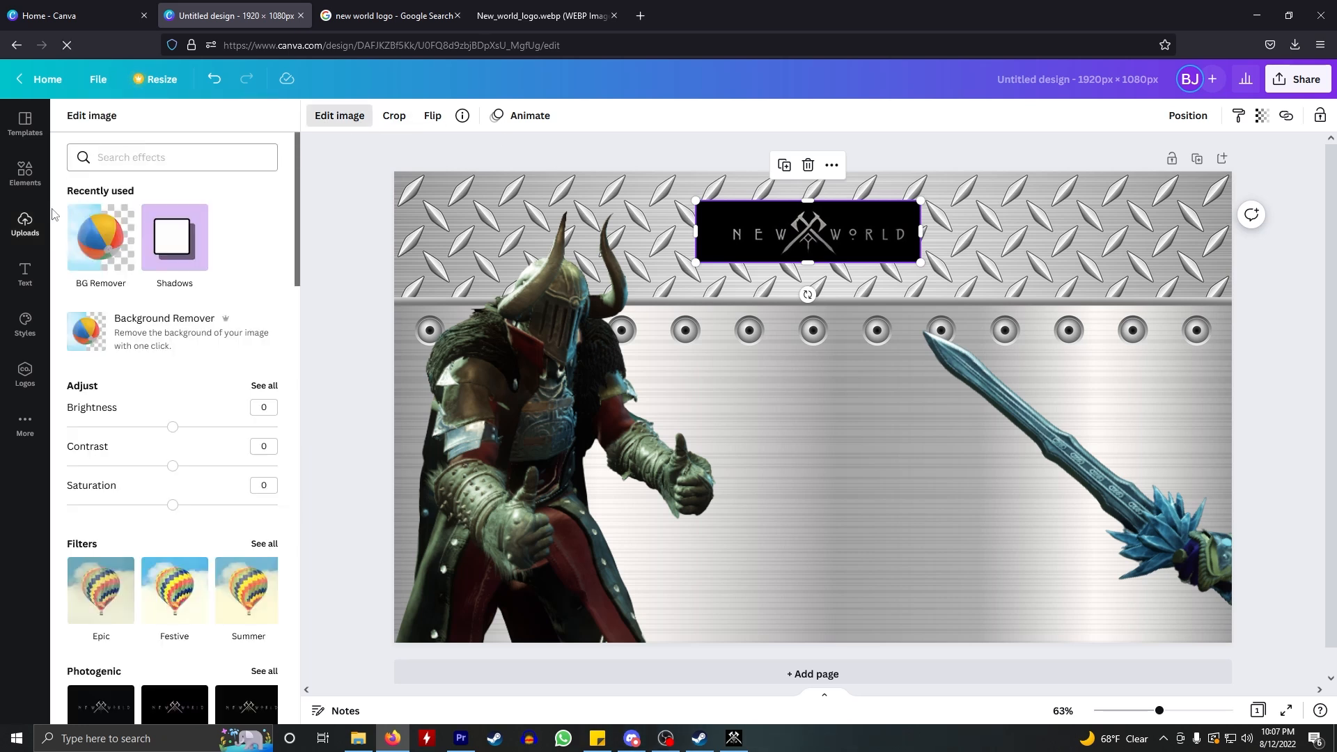
{"action": "left_click", "coordinate": [111, 243]}
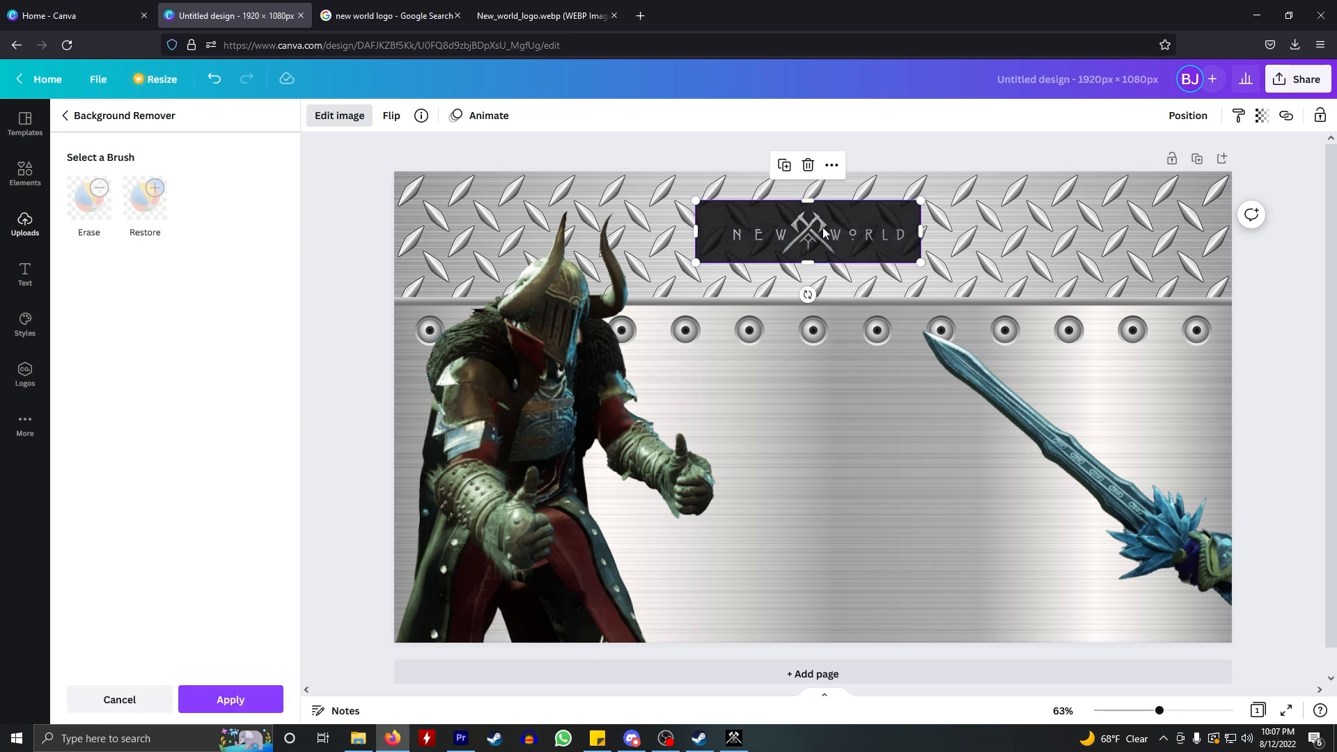
{"action": "left_click_drag", "start_coordinate": [813, 233], "coordinate": [797, 248]}
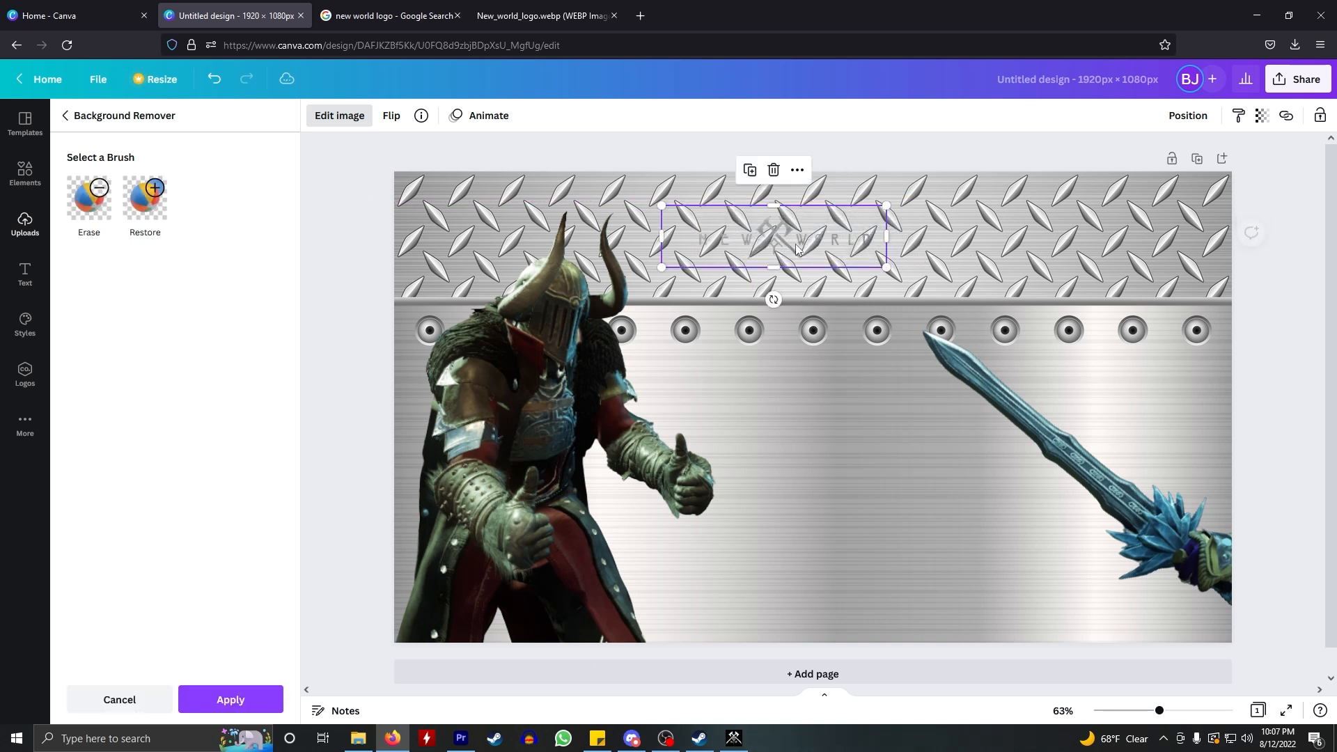
{"action": "left_click_drag", "start_coordinate": [884, 267], "coordinate": [790, 243]}
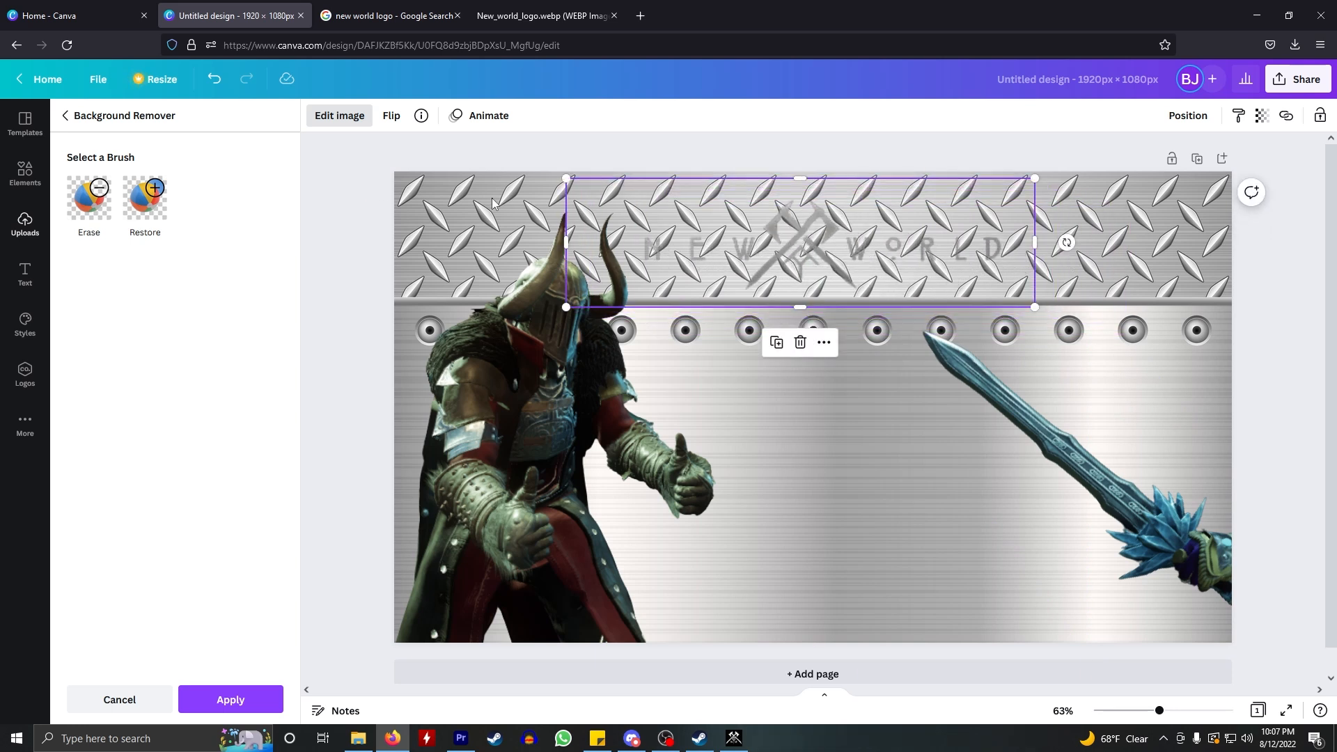
- Delete the riveted metal background from behind the character, sword and logo
{"action": "key", "text": "Escape"}
{"action": "left_click", "coordinate": [817, 510]}
{"action": "key", "text": "Delete"}
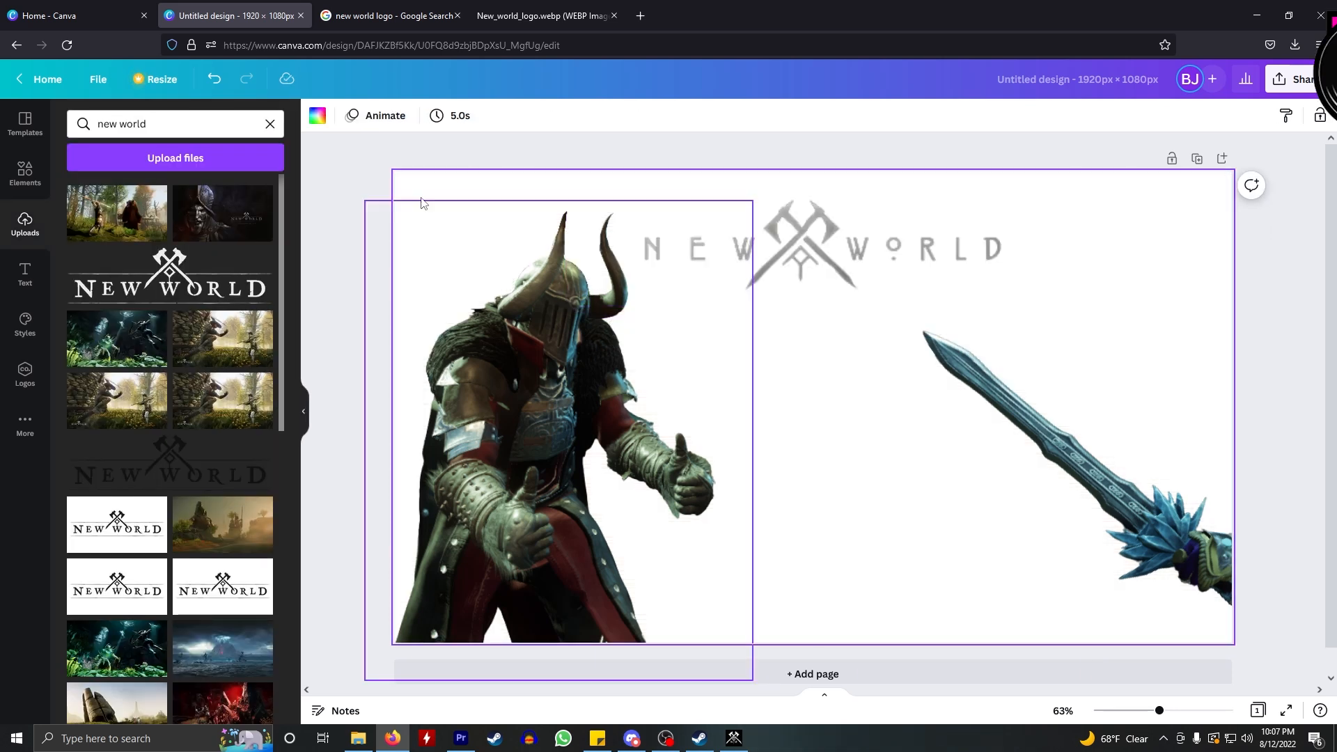
- Try a black page background with the New World logo deleted, and undo both changes
{"action": "left_click", "coordinate": [317, 116]}
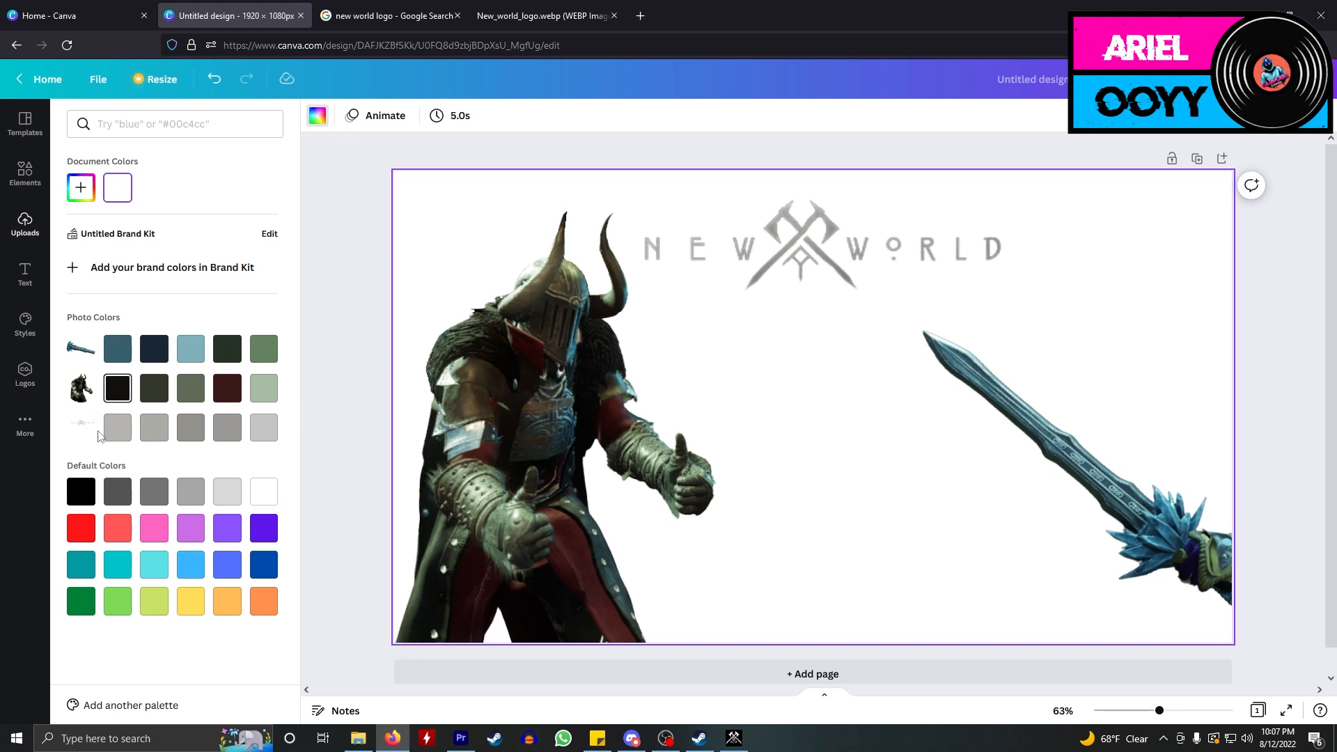
{"action": "left_click", "coordinate": [81, 490]}
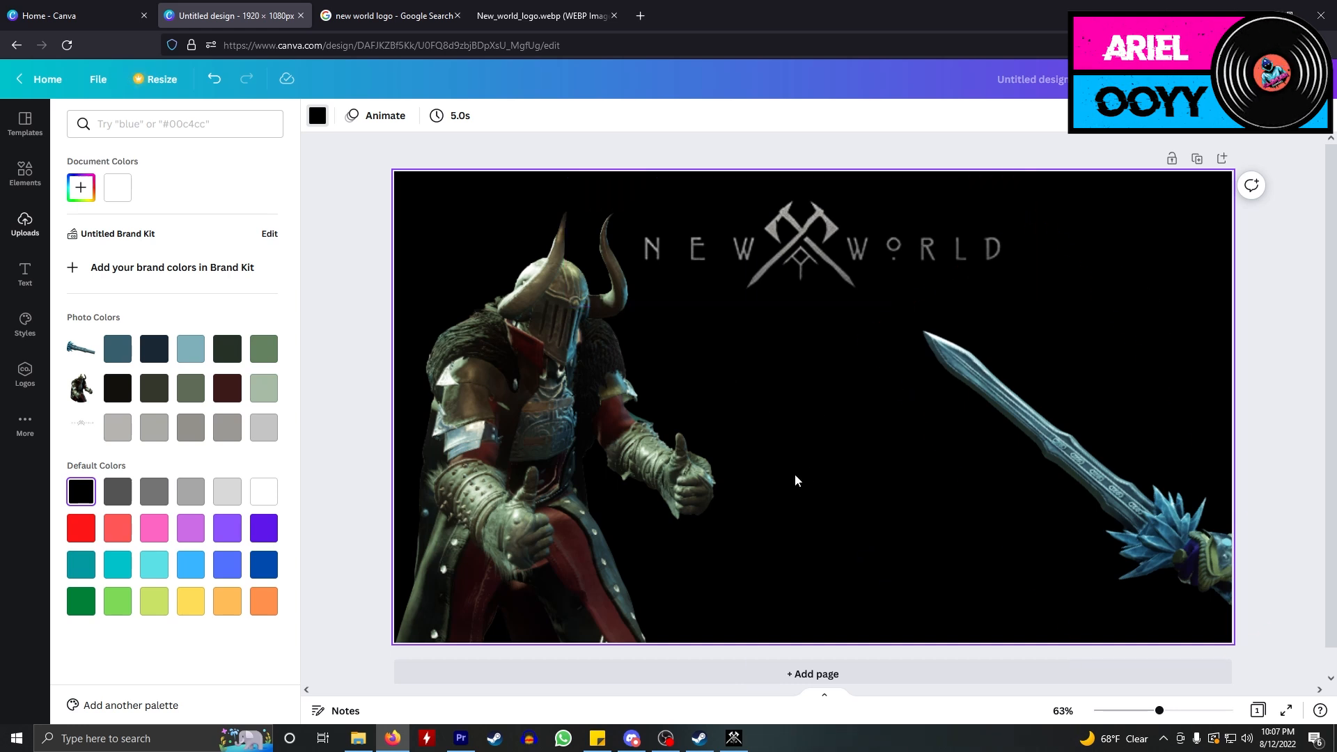
{"action": "left_click", "coordinate": [799, 240]}
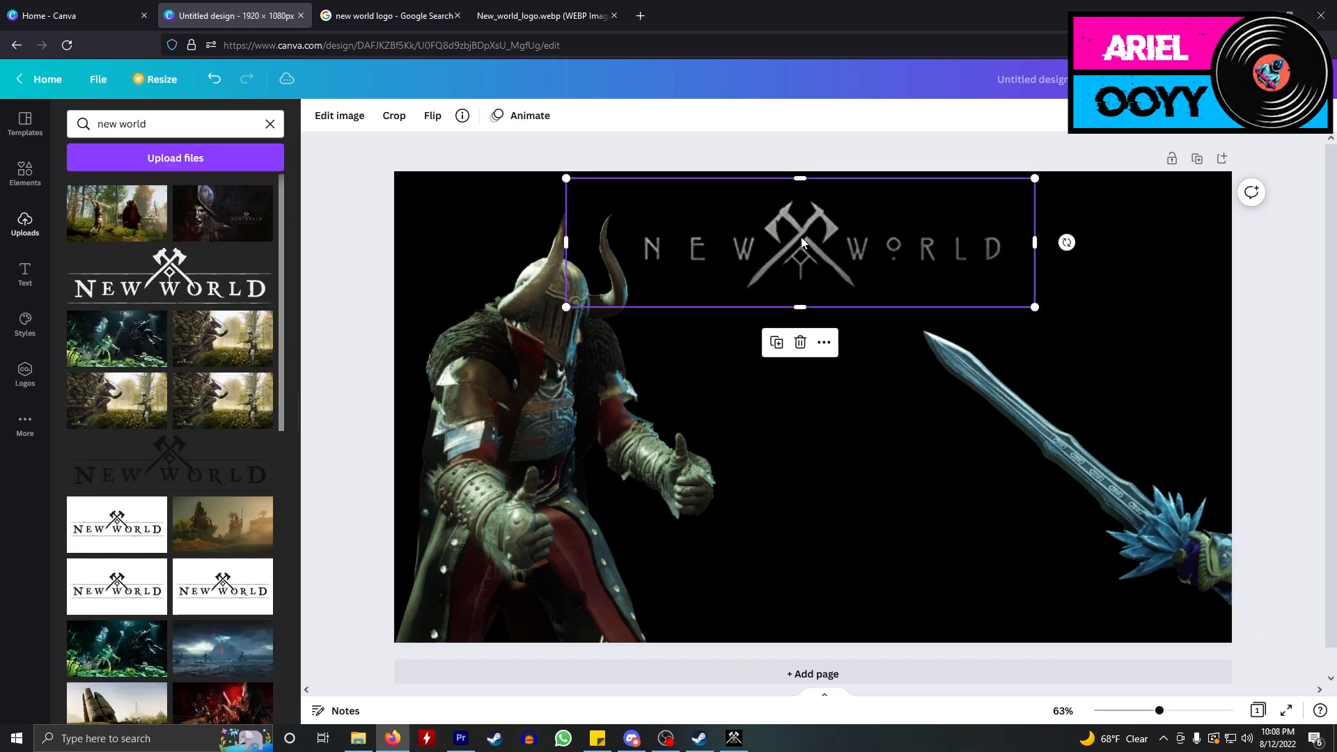
{"action": "key", "text": "Delete"}
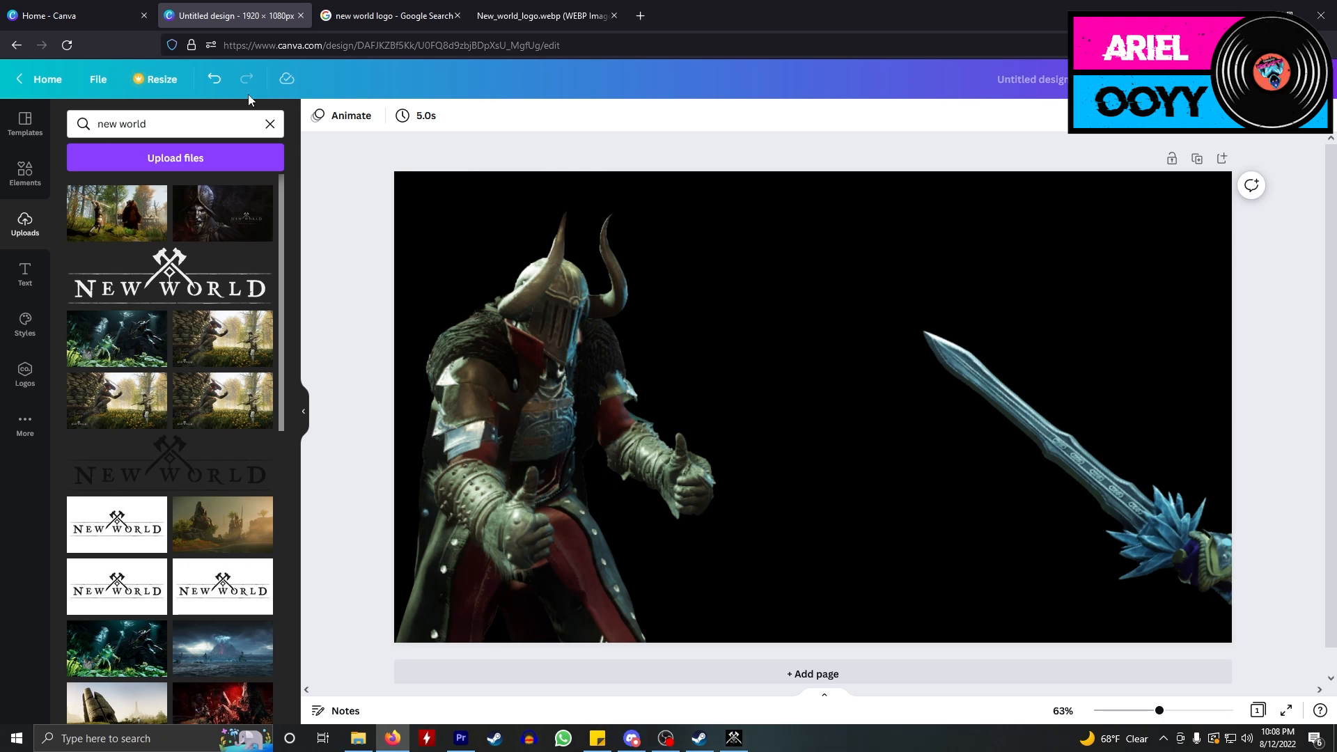
{"action": "left_click", "coordinate": [212, 78]}
{"action": "left_click", "coordinate": [212, 79]}
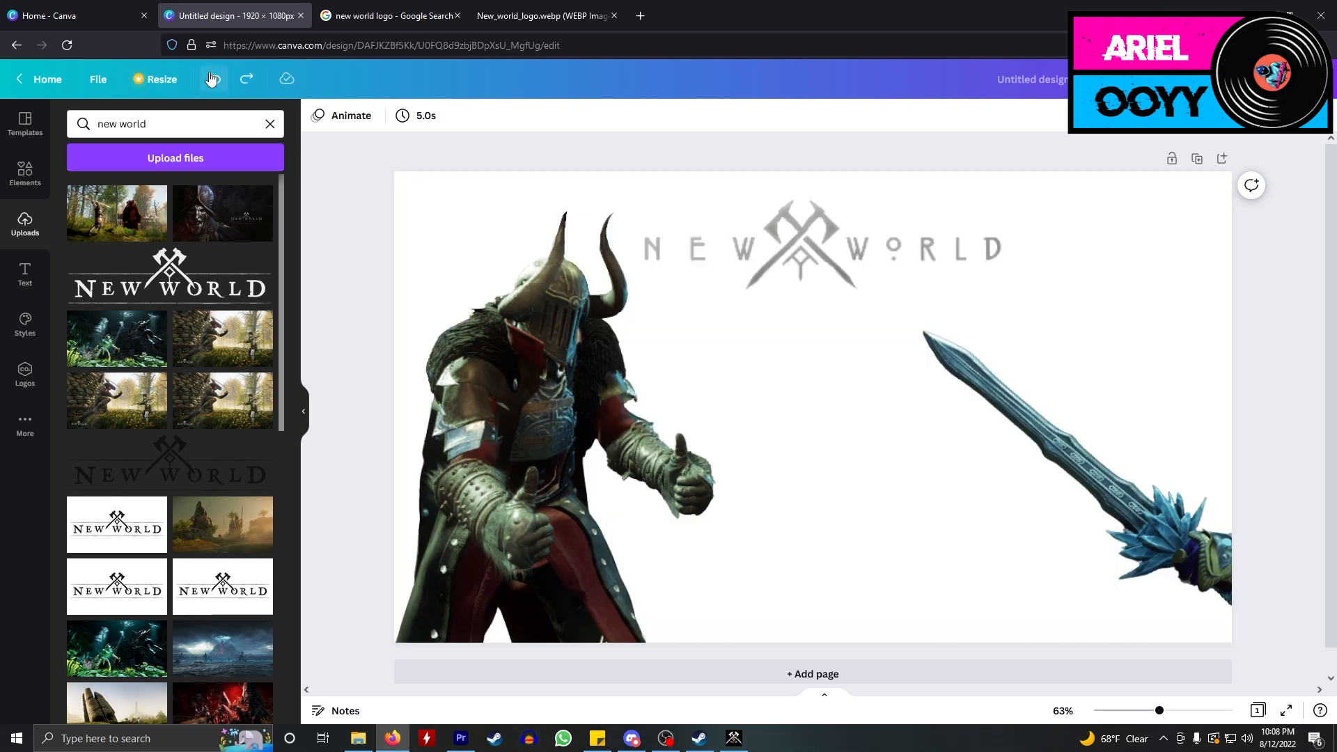
- Delete the grey New World logo from the diamond-plate band of the background
{"action": "left_click", "coordinate": [775, 237]}
{"action": "key", "text": "Delete"}
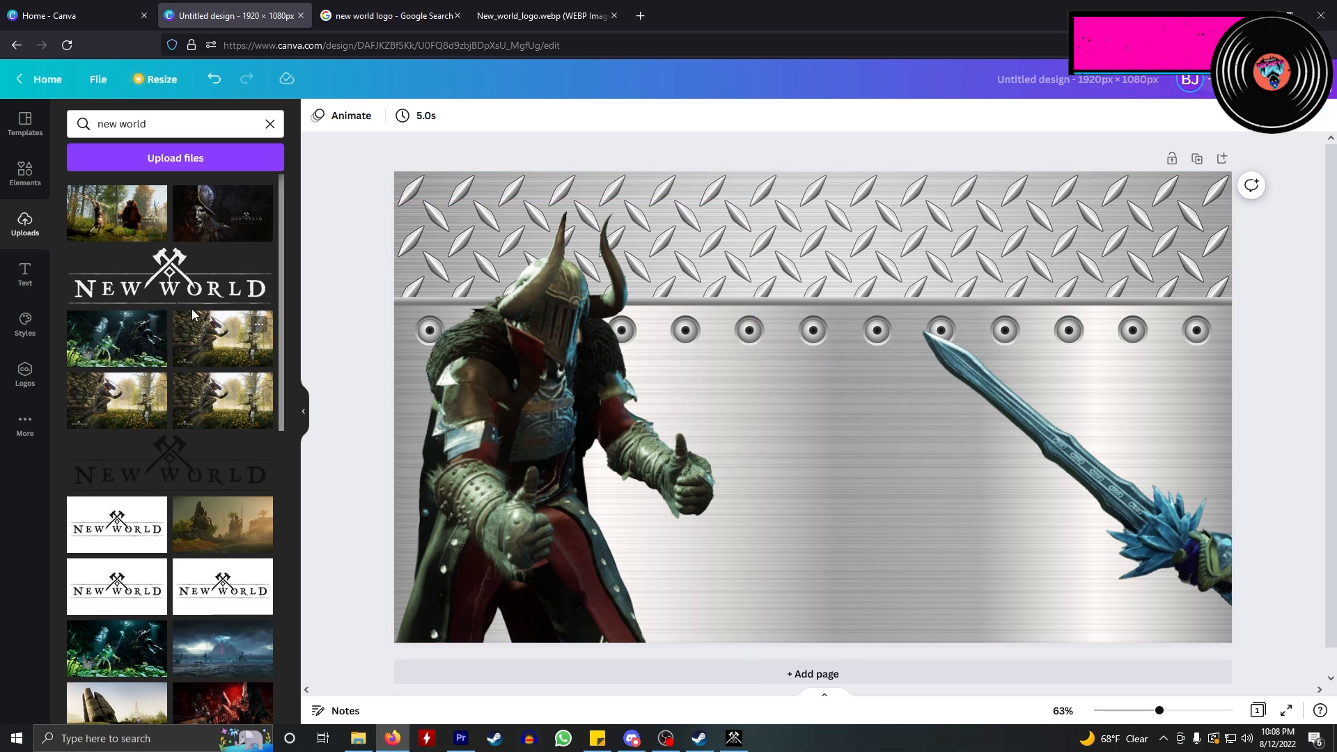
- Try the black New World logo from the uploads, shrunk and placed low between the character and sword, and delete it
{"action": "left_click", "coordinate": [190, 482]}
{"action": "left_click_drag", "start_coordinate": [1170, 540], "coordinate": [866, 283]}
{"action": "left_click_drag", "start_coordinate": [653, 250], "coordinate": [804, 559]}
{"action": "left_click", "coordinate": [849, 413]}
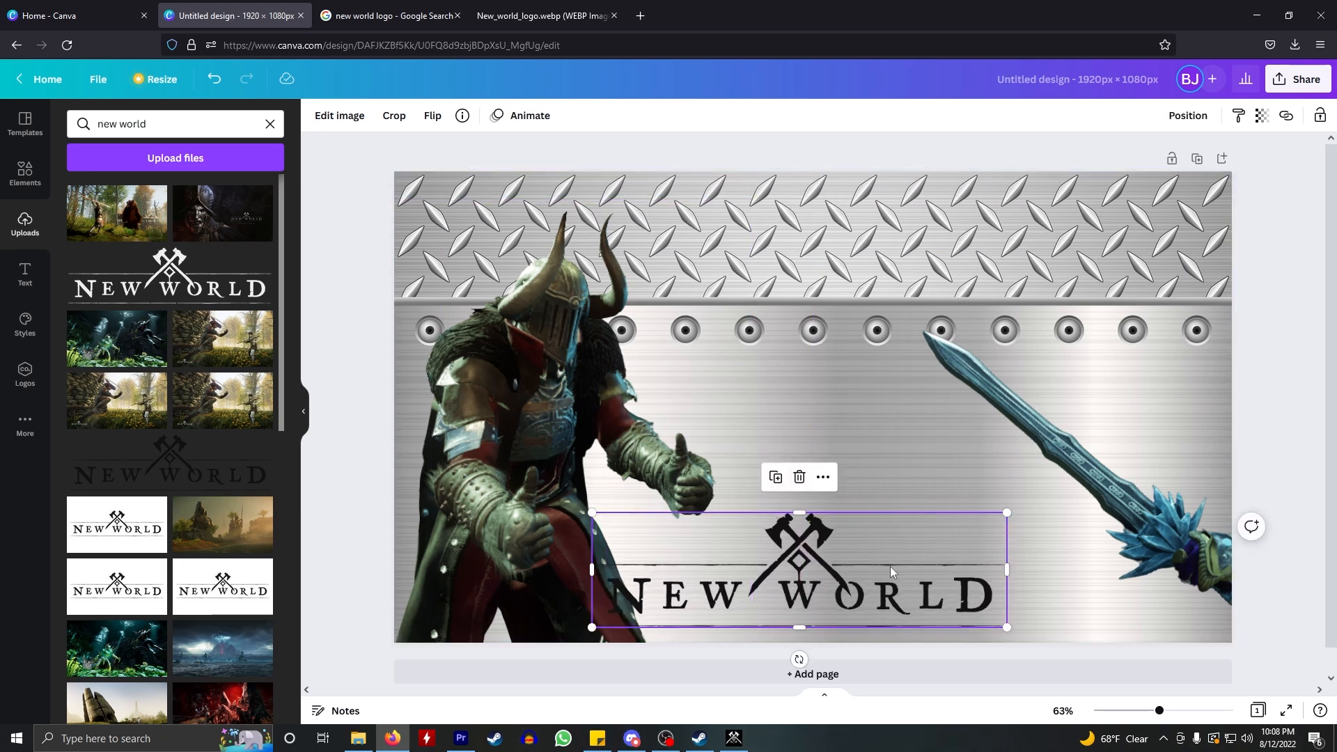
{"action": "key", "text": "Delete"}
- Add the white New World logo from the uploads, shrink it to about half width and place it low between character and sword
{"action": "left_click", "coordinate": [191, 286]}
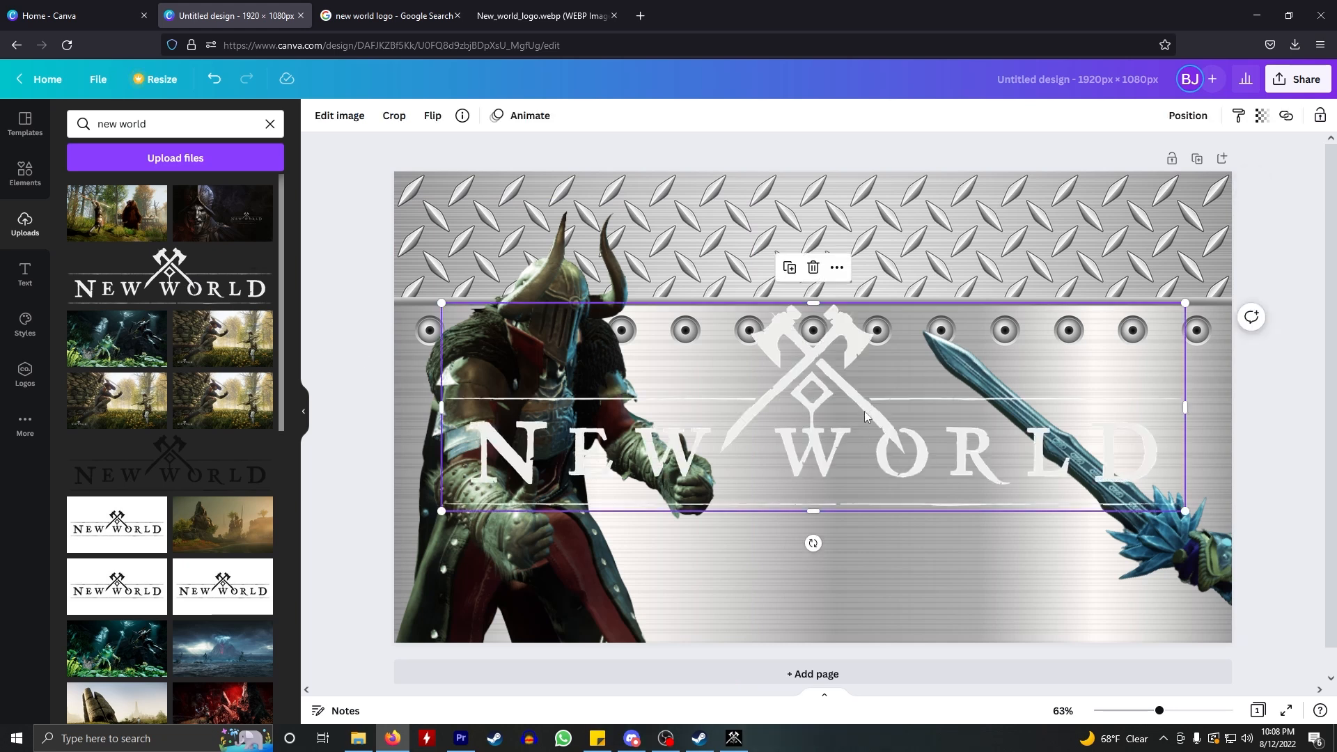
{"action": "left_click_drag", "start_coordinate": [866, 416], "coordinate": [865, 473]}
{"action": "left_click_drag", "start_coordinate": [1183, 568], "coordinate": [835, 476]}
{"action": "left_click_drag", "start_coordinate": [644, 438], "coordinate": [798, 542]}
{"action": "left_click_drag", "start_coordinate": [832, 587], "coordinate": [826, 582]}
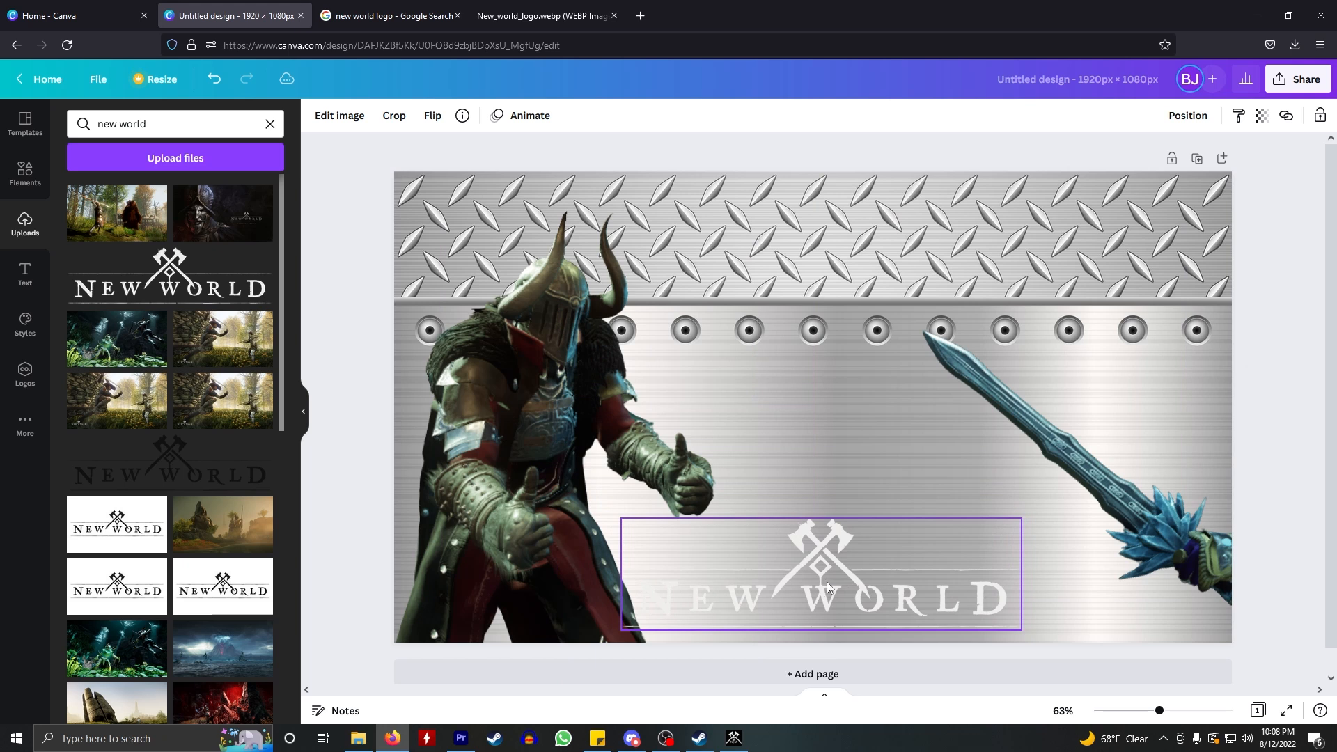
{"action": "left_click", "coordinate": [843, 446]}
- Give the white logo a Glow shadow with size 13 and transparency 98
{"action": "left_click", "coordinate": [817, 568]}
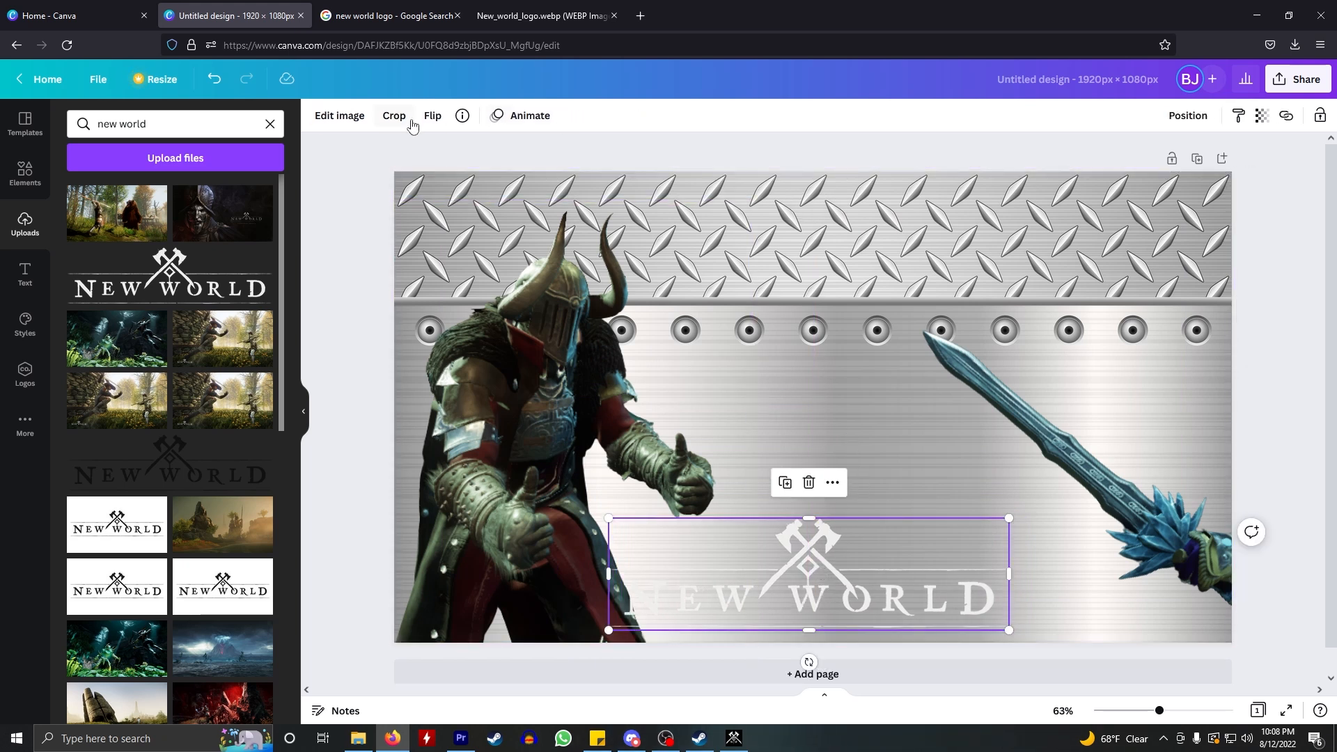
{"action": "left_click", "coordinate": [339, 117]}
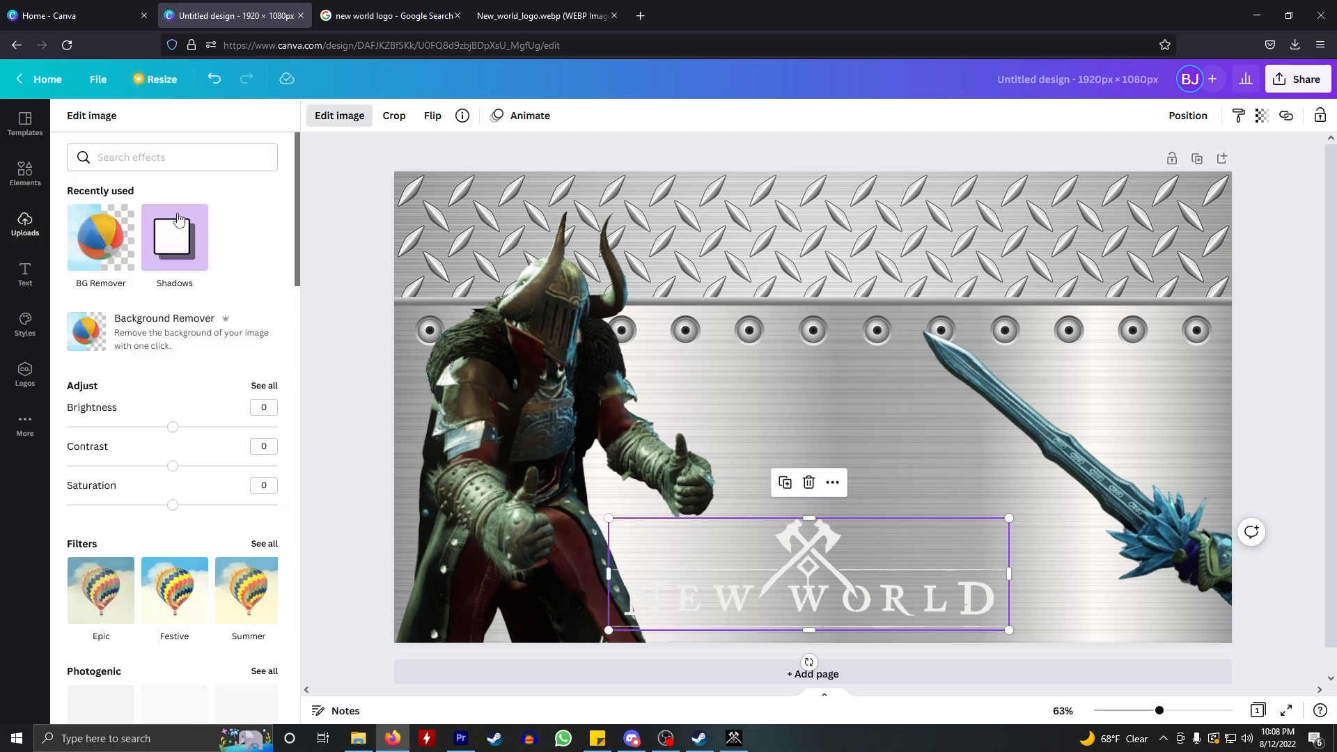
{"action": "left_click", "coordinate": [189, 242]}
{"action": "left_click", "coordinate": [177, 185]}
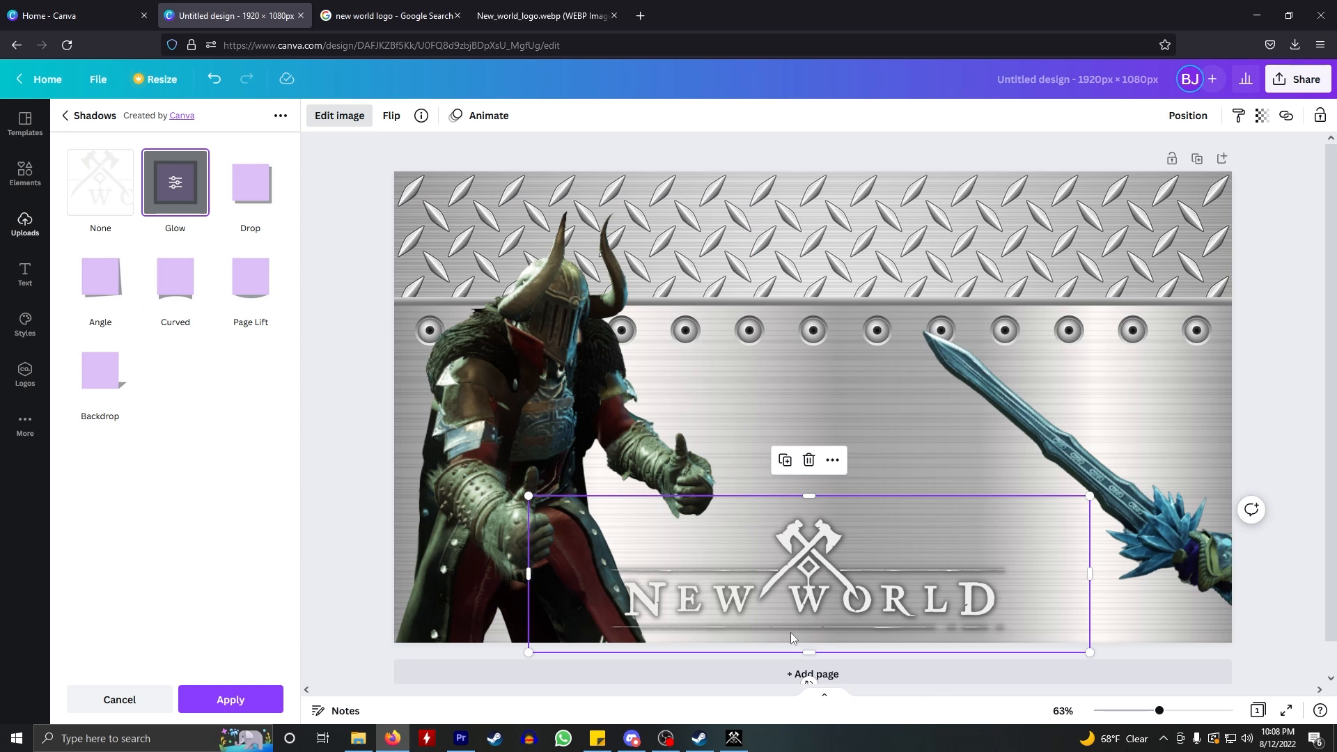
{"action": "left_click", "coordinate": [176, 186]}
{"action": "left_click_drag", "start_coordinate": [88, 178], "coordinate": [137, 178]}
{"action": "left_click_drag", "start_coordinate": [168, 223], "coordinate": [284, 223]}
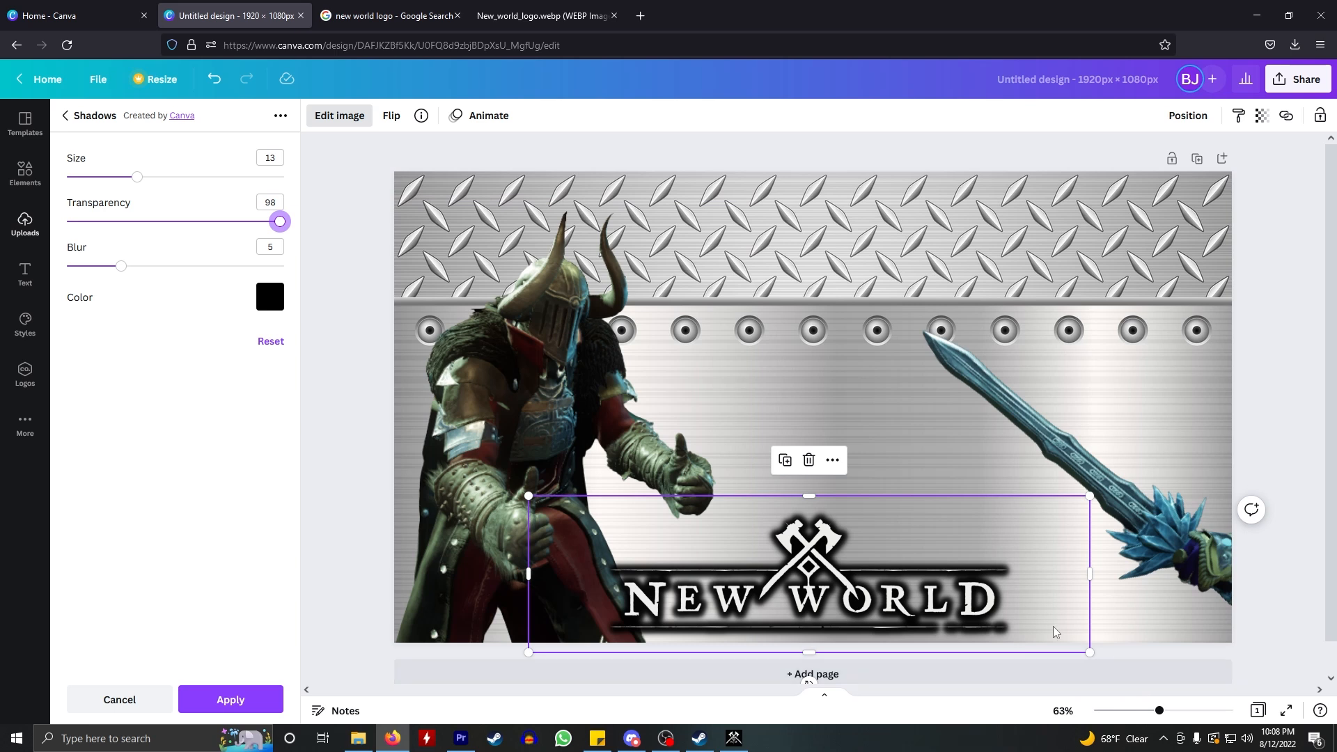
- Try a light turquoise color for the logo's glow and set it back to black
{"action": "left_click", "coordinate": [270, 297]}
{"action": "left_click", "coordinate": [344, 481]}
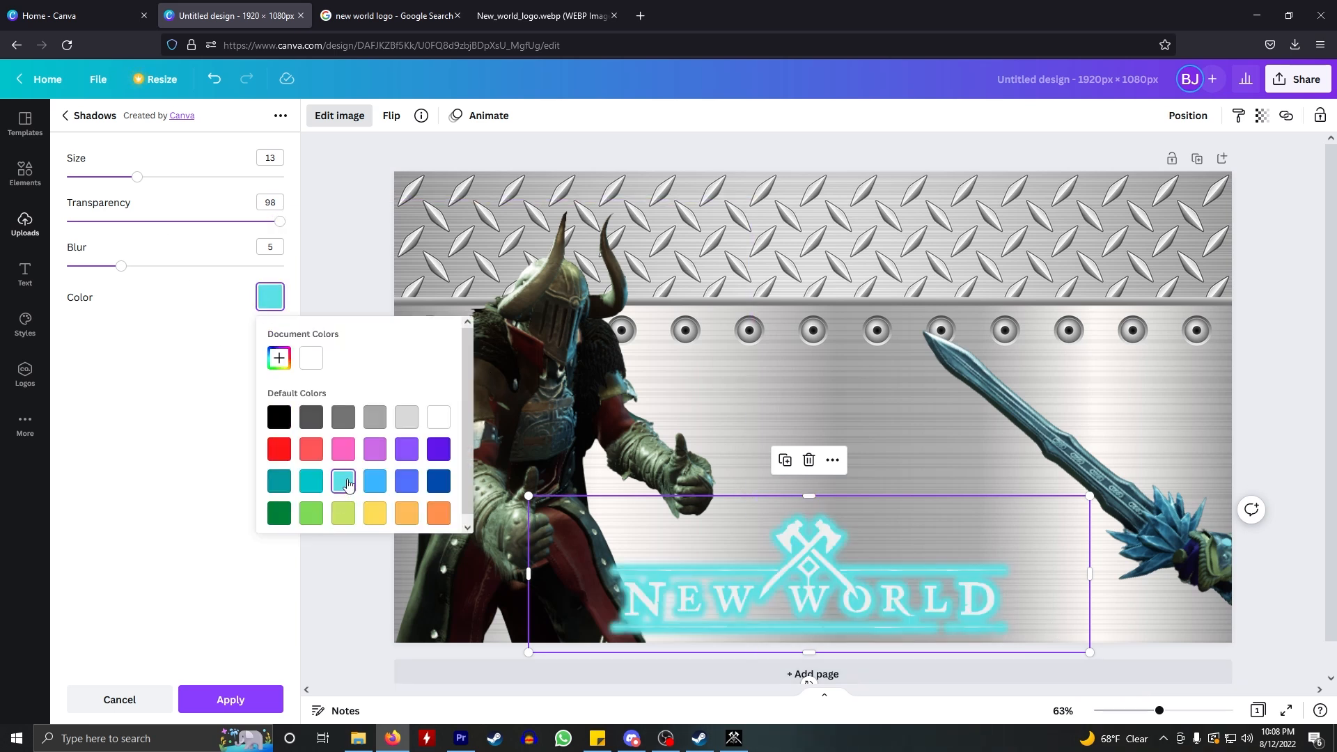
{"action": "left_click", "coordinate": [273, 422]}
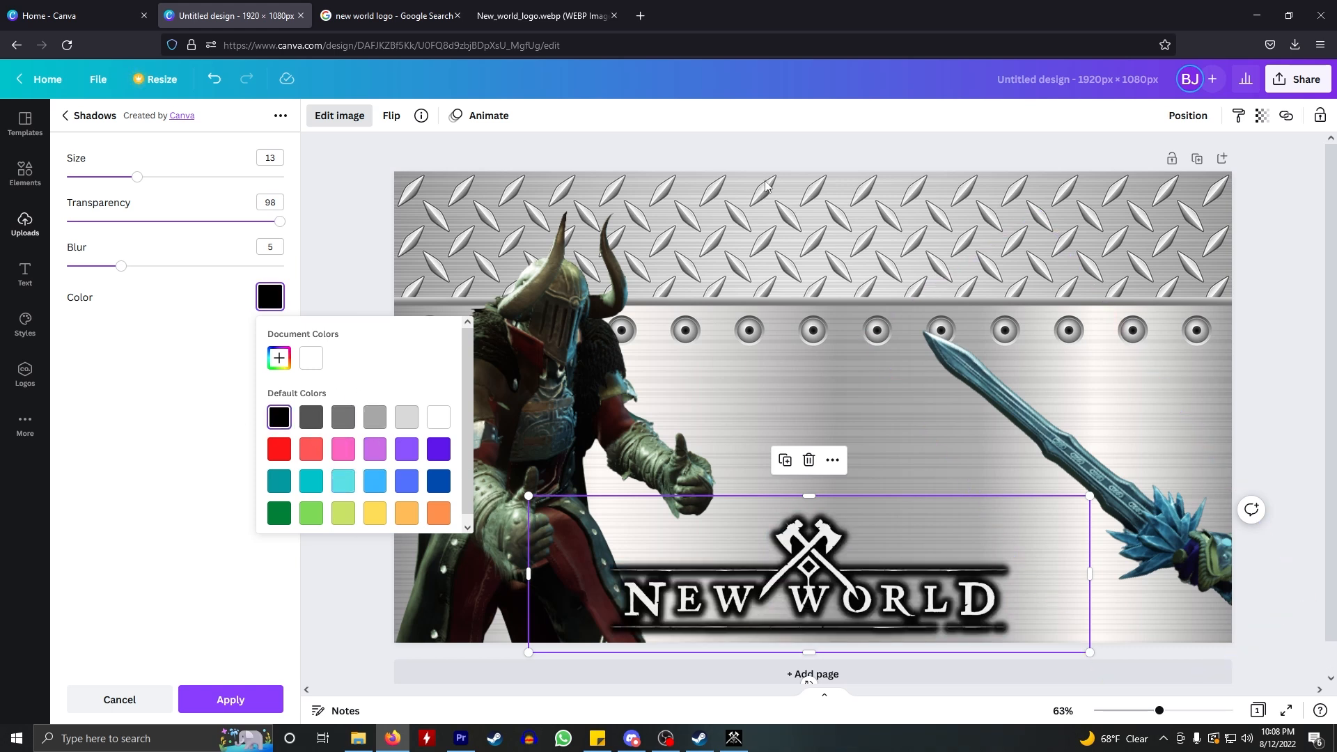
{"action": "left_click", "coordinate": [199, 378]}
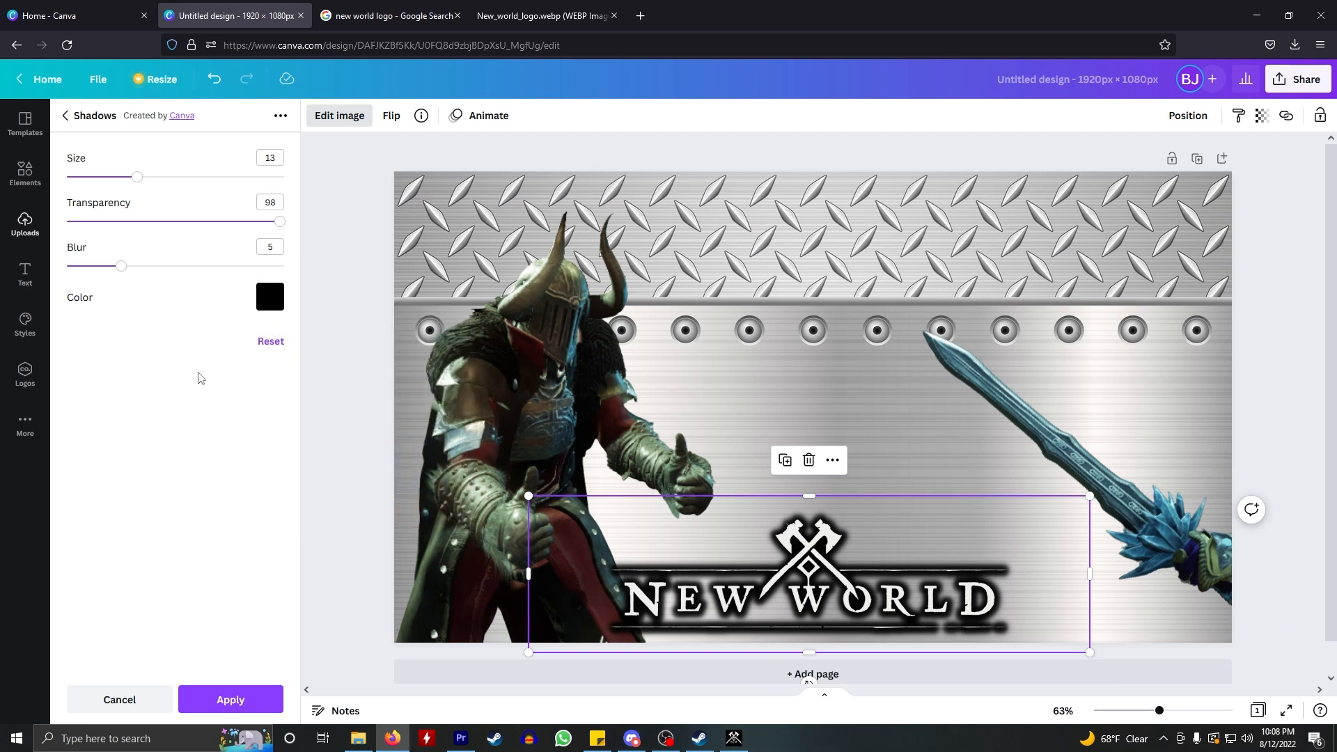
- Refine the logo's black glow to size 9, transparency 100 and blur 8
{"action": "left_click_drag", "start_coordinate": [137, 180], "coordinate": [119, 184]}
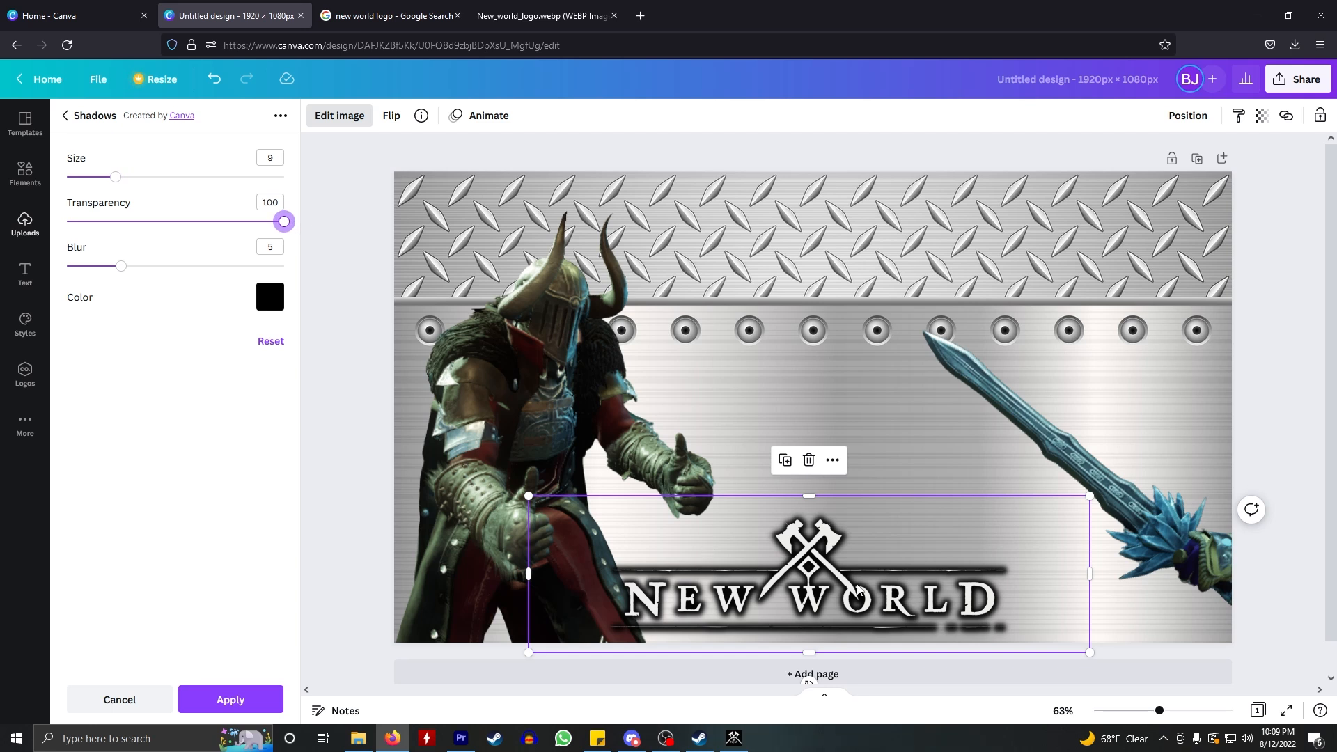
{"action": "left_click_drag", "start_coordinate": [124, 276], "coordinate": [168, 278]}
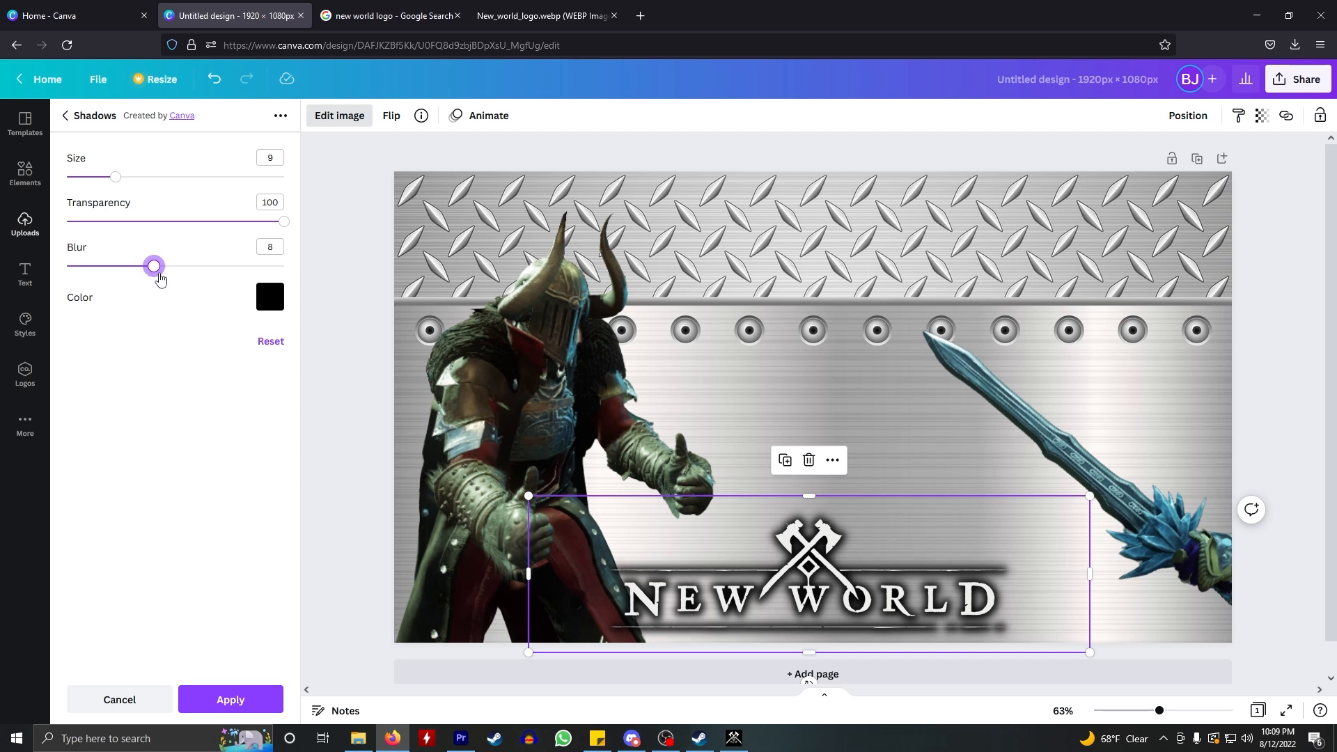
- Finish editing the New World logo's shadow and shift the sword slightly toward the canvas's right edge
{"action": "left_click", "coordinate": [955, 390]}
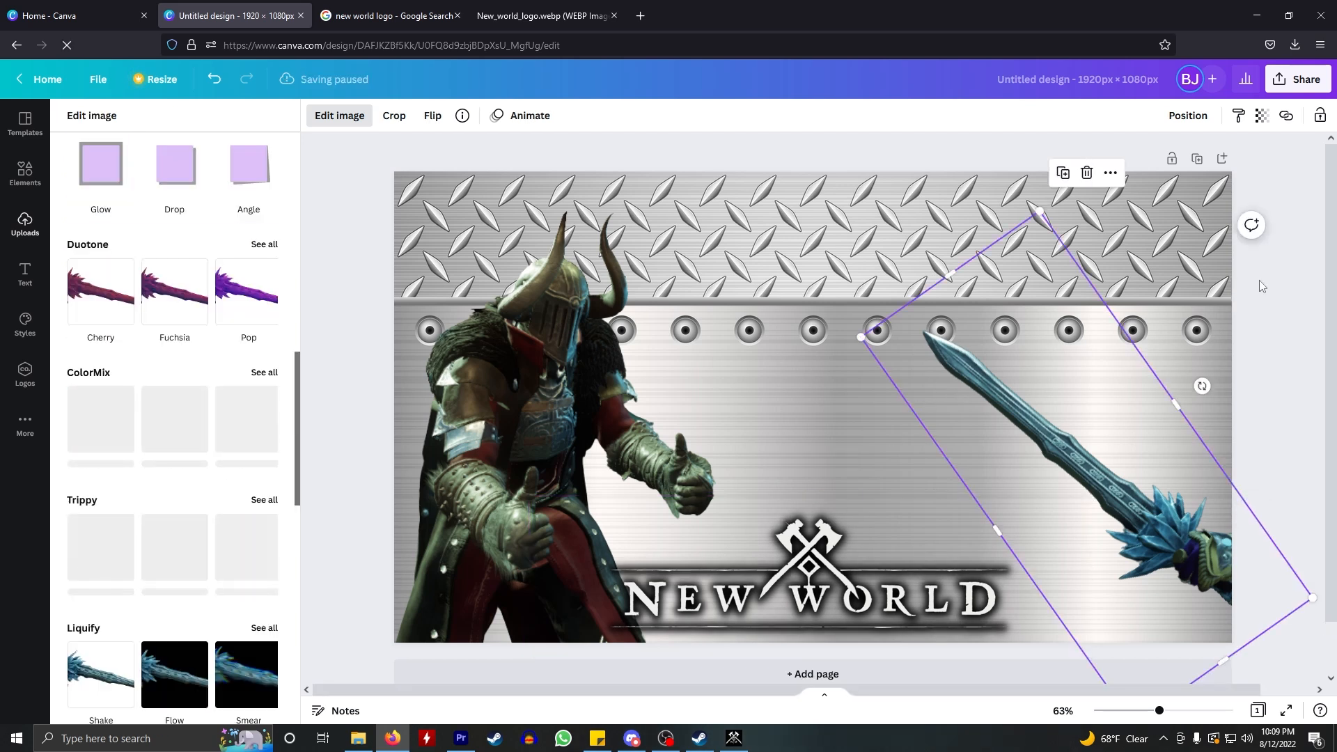
{"action": "left_click", "coordinate": [1267, 286]}
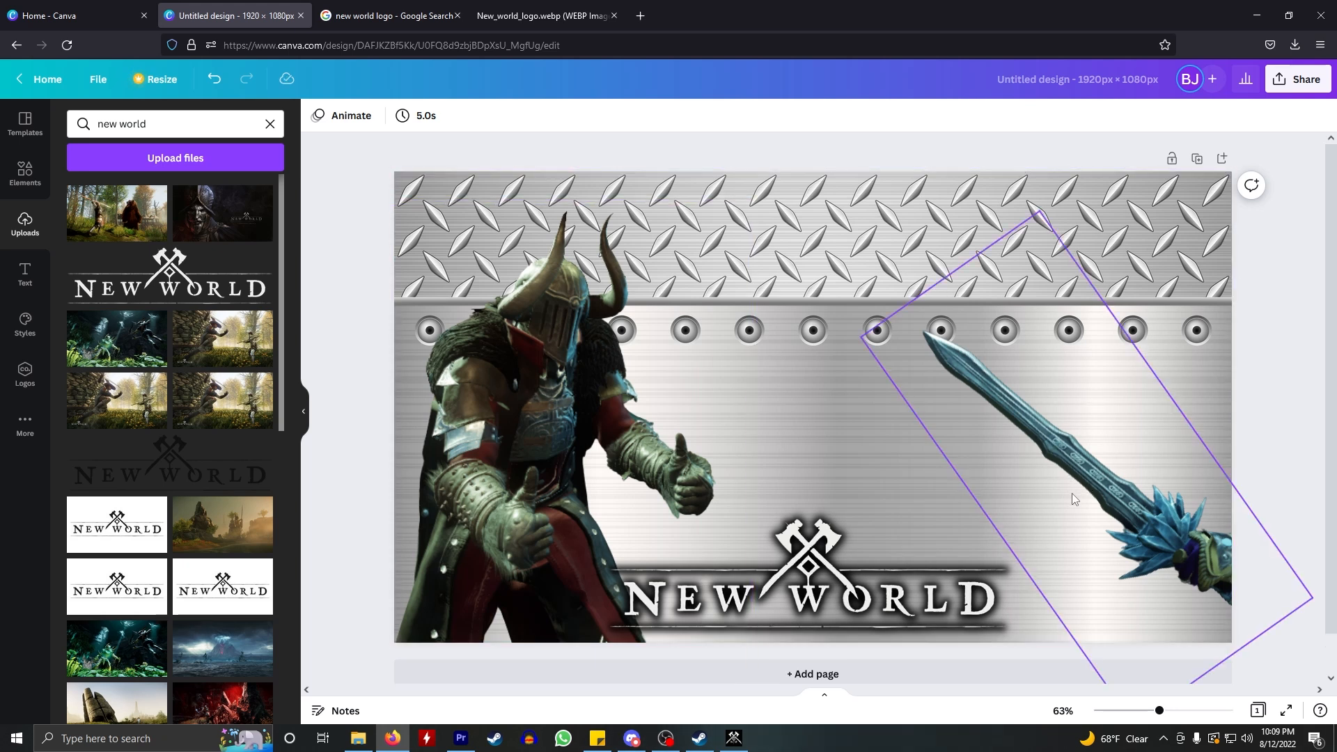
{"action": "left_click_drag", "start_coordinate": [1073, 496], "coordinate": [1084, 500]}
- Scale the horned warrior down slightly while keeping its lower-left corner in place
{"action": "left_click", "coordinate": [590, 398]}
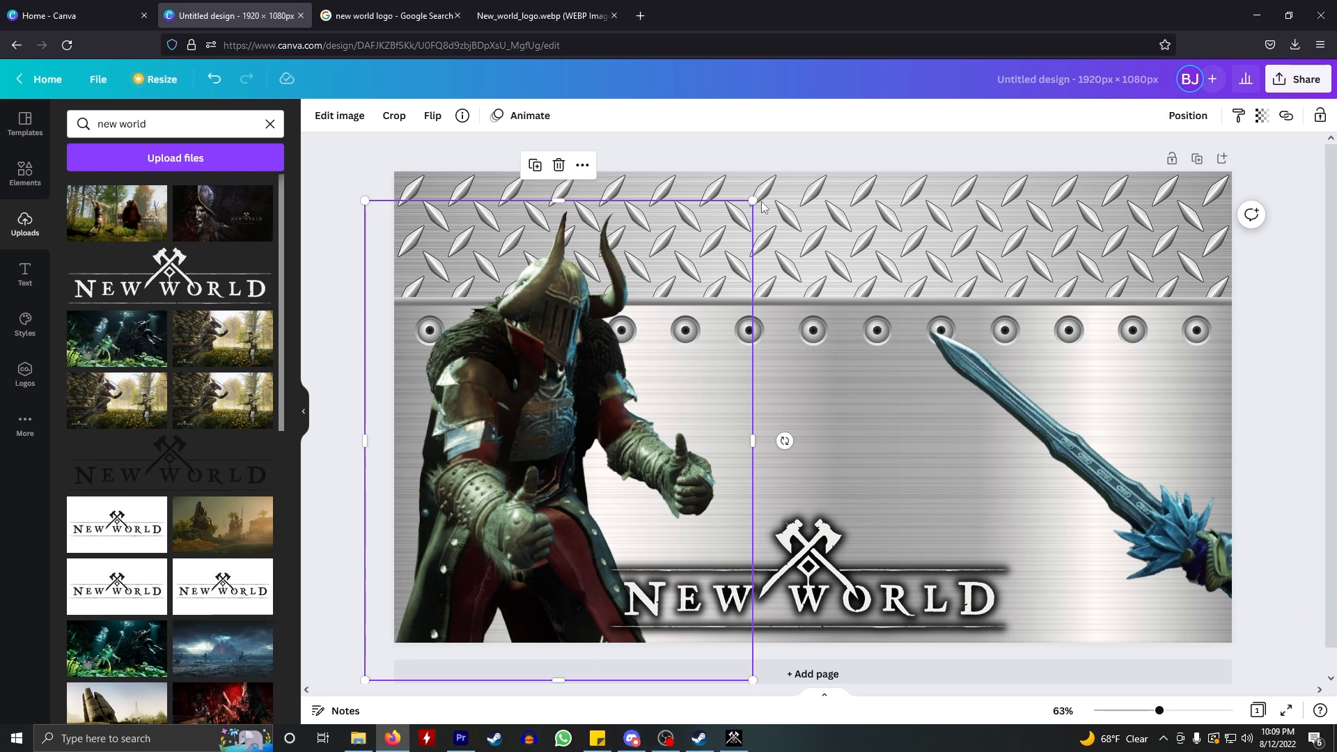
{"action": "left_click_drag", "start_coordinate": [751, 202], "coordinate": [723, 237]}
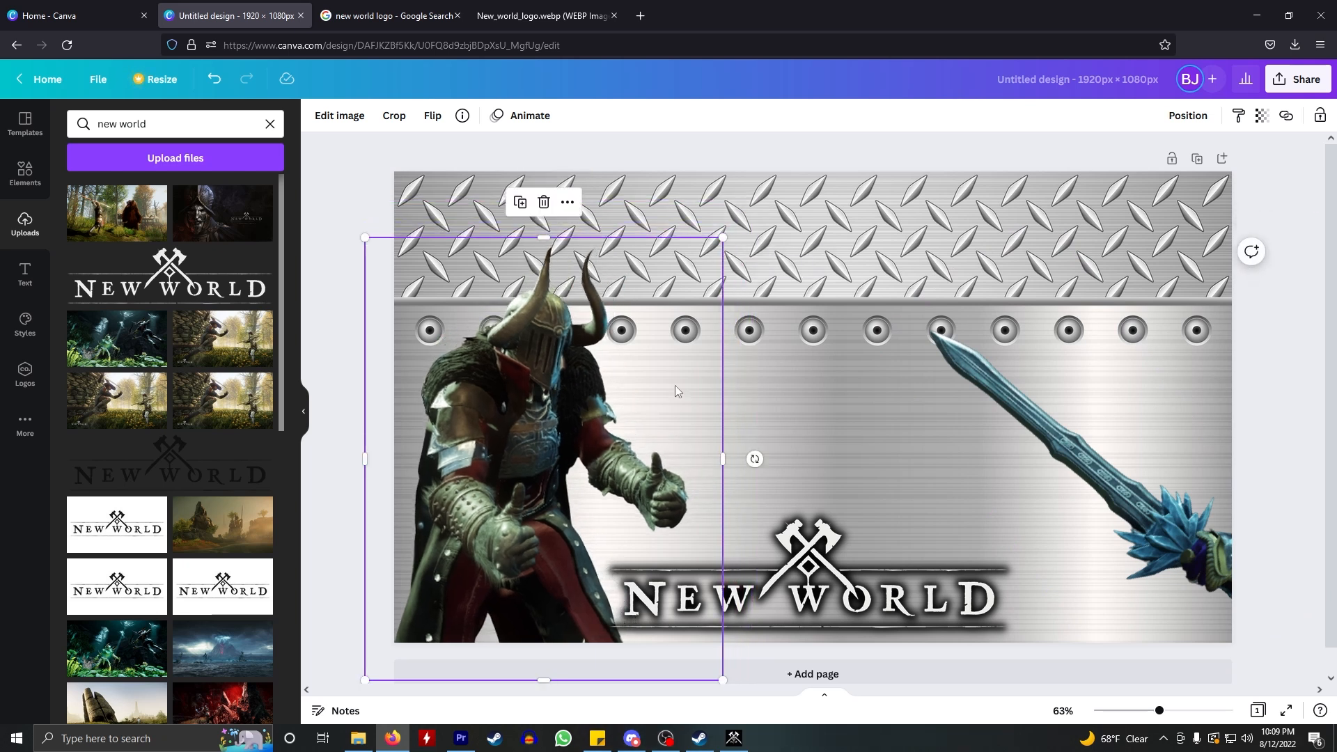
{"action": "left_click", "coordinate": [782, 386]}
{"action": "left_click", "coordinate": [525, 411]}
{"action": "left_click", "coordinate": [863, 412]}
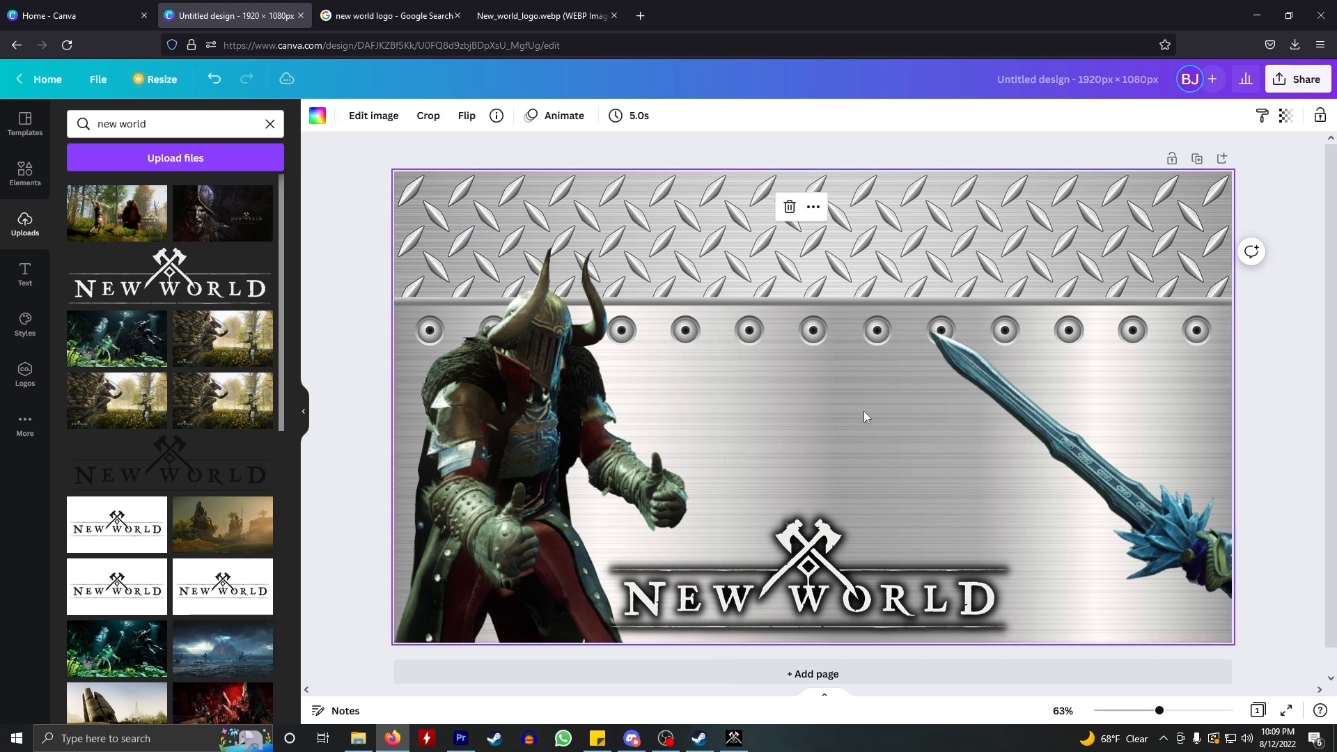
{"action": "left_click", "coordinate": [557, 395]}
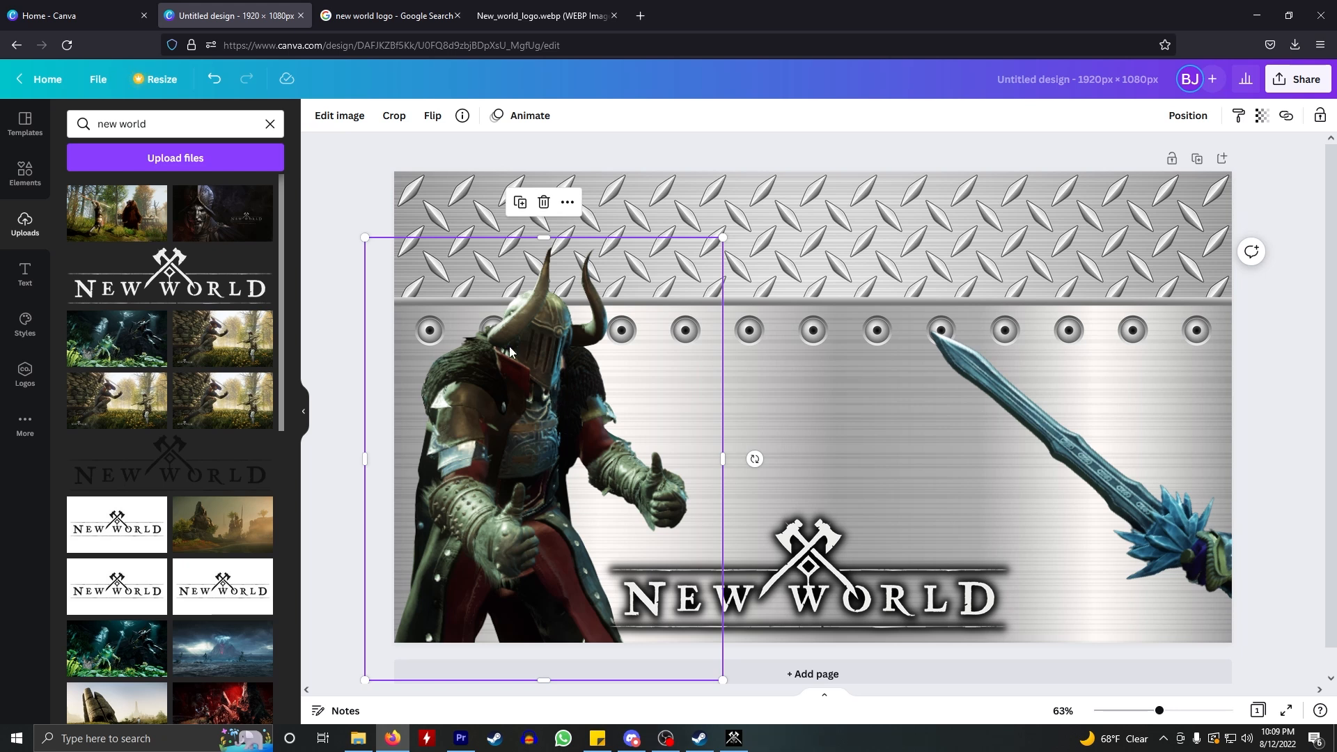
{"action": "left_click", "coordinate": [339, 117]}
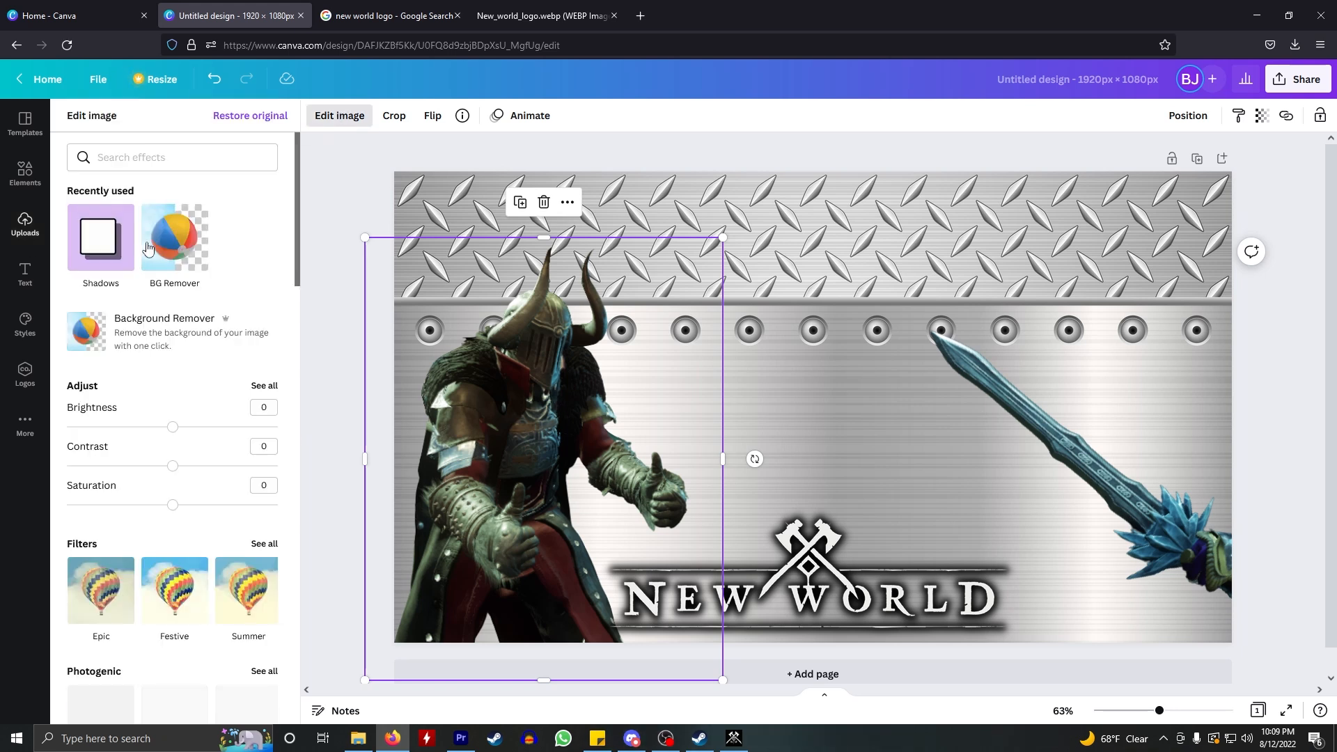
{"action": "left_click", "coordinate": [103, 239]}
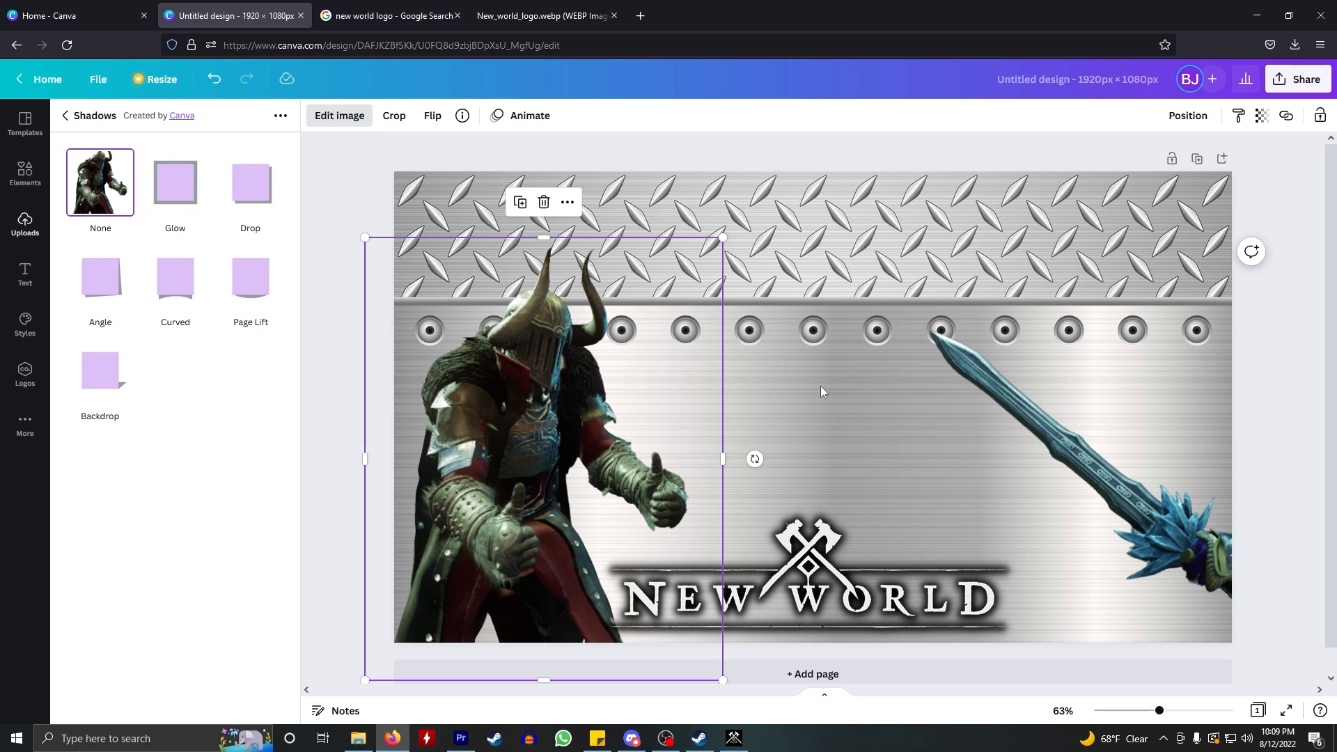
{"action": "left_click", "coordinate": [720, 506]}
- Duplicate the warrior, then shrink the sword to about 502 × 232 and move it behind the original warrior's horns
{"action": "key", "text": "ctrl+d"}
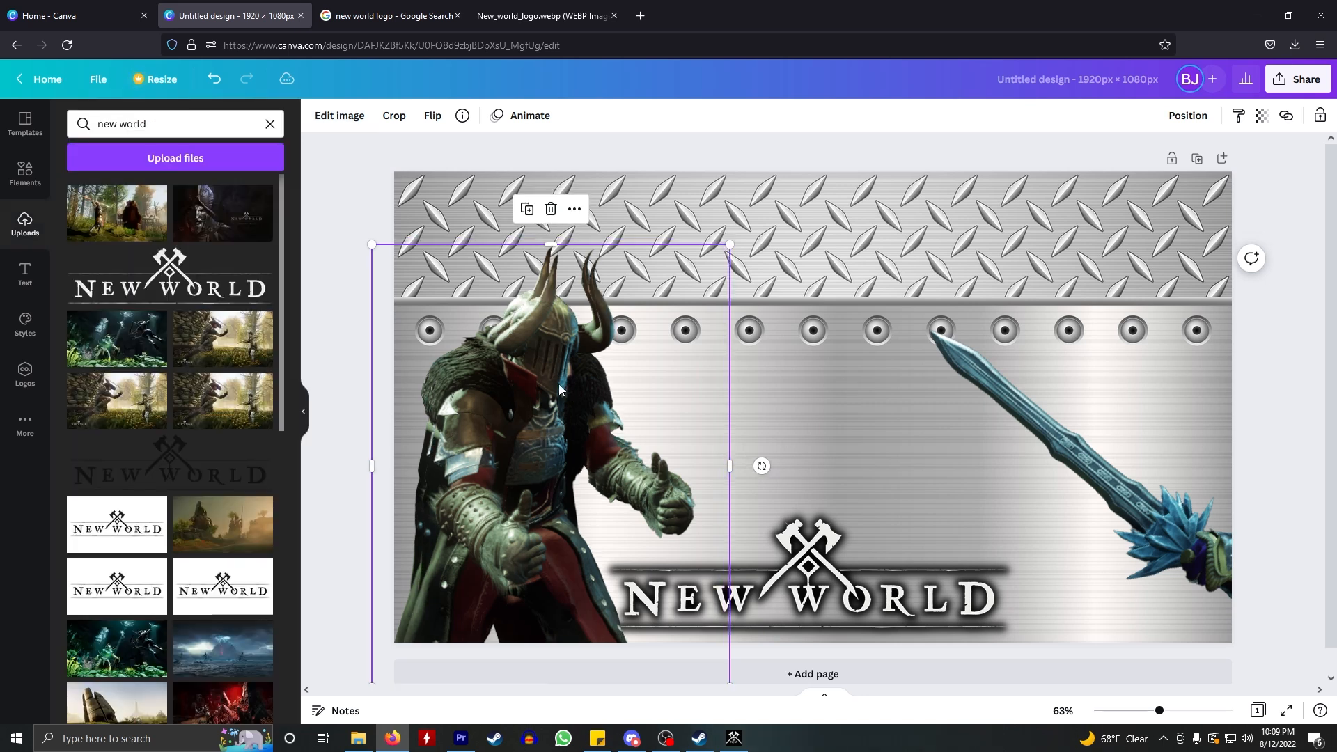
{"action": "left_click_drag", "start_coordinate": [527, 461], "coordinate": [796, 348]}
{"action": "left_click_drag", "start_coordinate": [1119, 490], "coordinate": [994, 445]}
{"action": "left_click_drag", "start_coordinate": [1119, 524], "coordinate": [968, 473]}
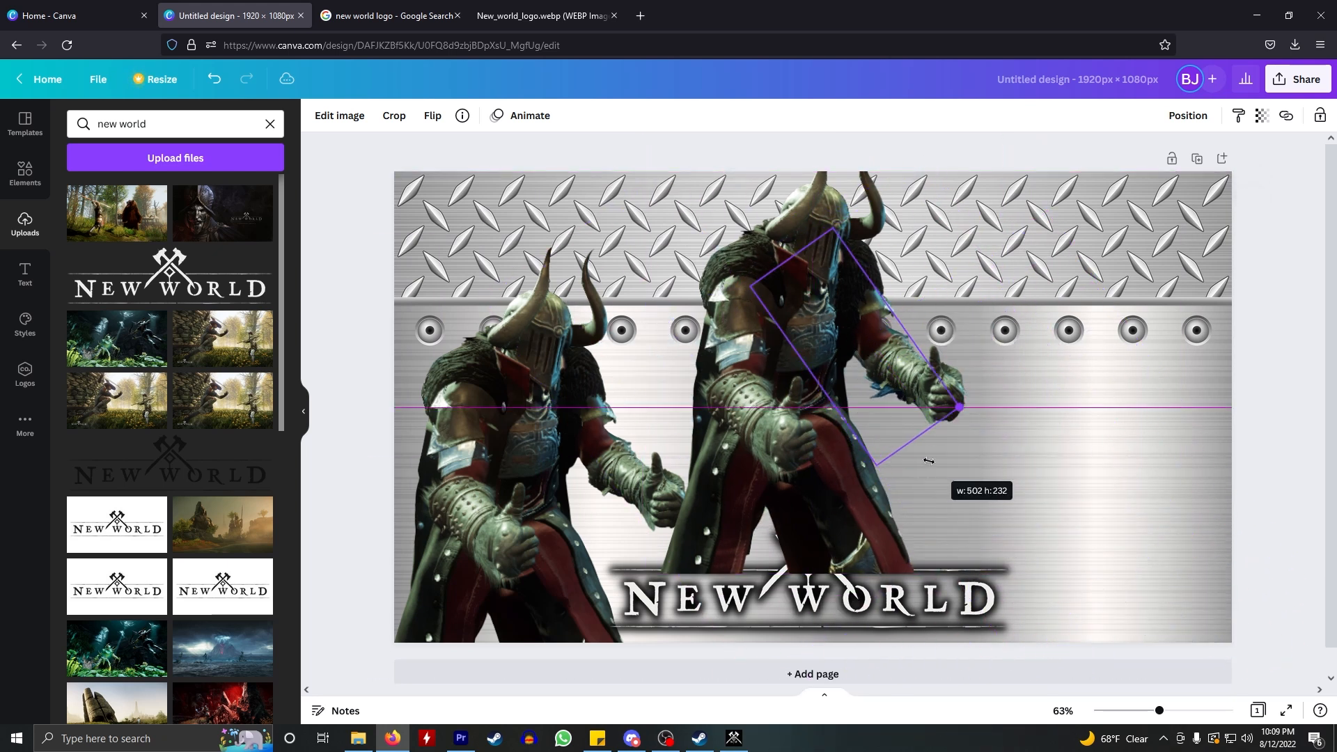
{"action": "left_click_drag", "start_coordinate": [879, 426], "coordinate": [714, 414]}
{"action": "left_click_drag", "start_coordinate": [898, 383], "coordinate": [571, 279]}
- Move the duplicate warrior to the right side of the canvas and flip it horizontally to face the original
{"action": "left_click", "coordinate": [623, 441]}
{"action": "left_click_drag", "start_coordinate": [623, 441], "coordinate": [1147, 531]}
{"action": "left_click", "coordinate": [432, 116]}
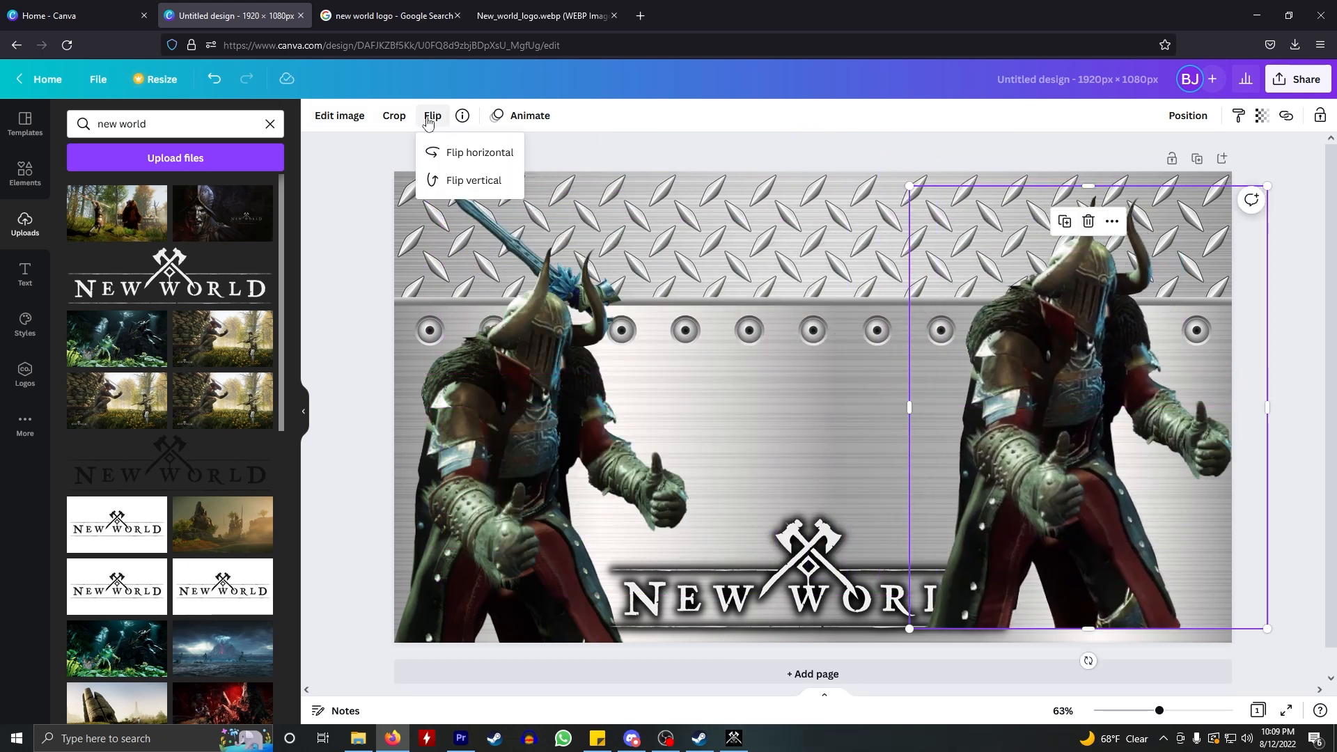
{"action": "left_click", "coordinate": [474, 151]}
{"action": "left_click_drag", "start_coordinate": [917, 399], "coordinate": [890, 414]}
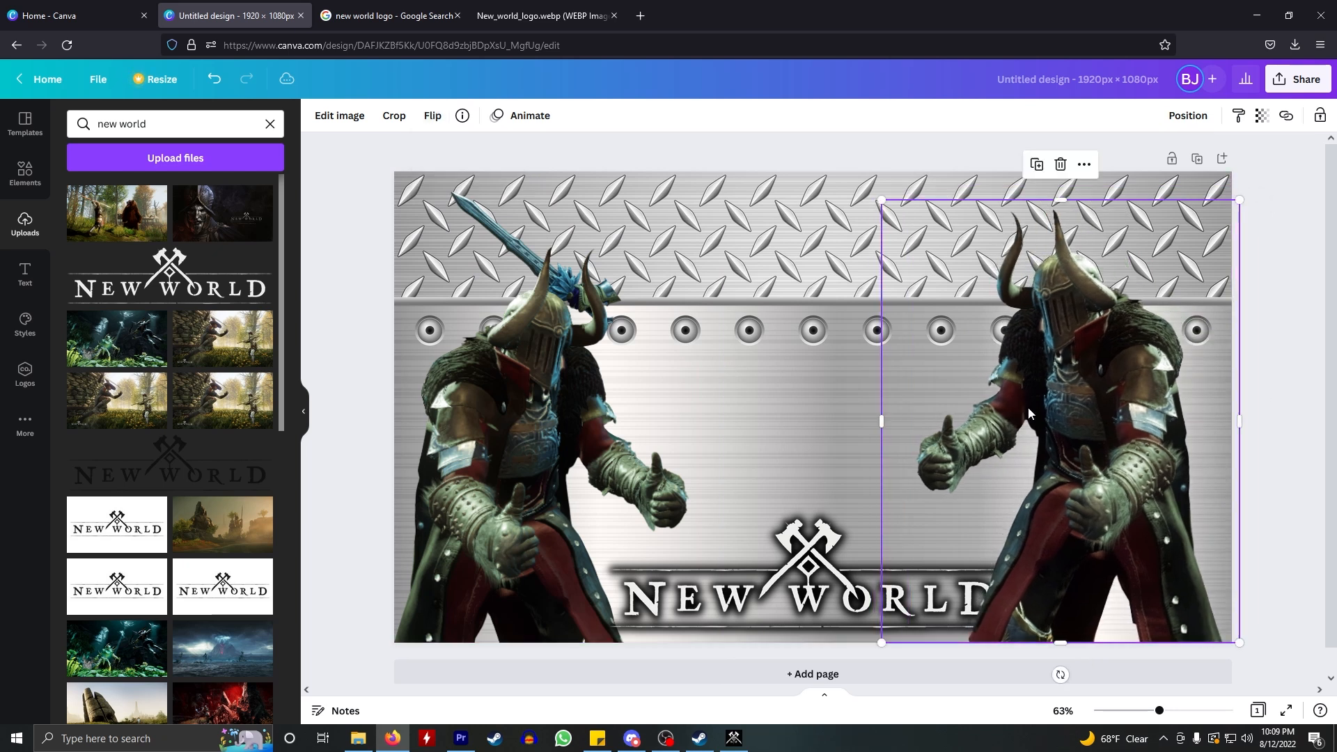
- Apply a Glow shadow to the mirrored warrior with size 12, transparency 100 and blur 12
{"action": "left_click", "coordinate": [795, 339]}
{"action": "left_click", "coordinate": [1063, 416]}
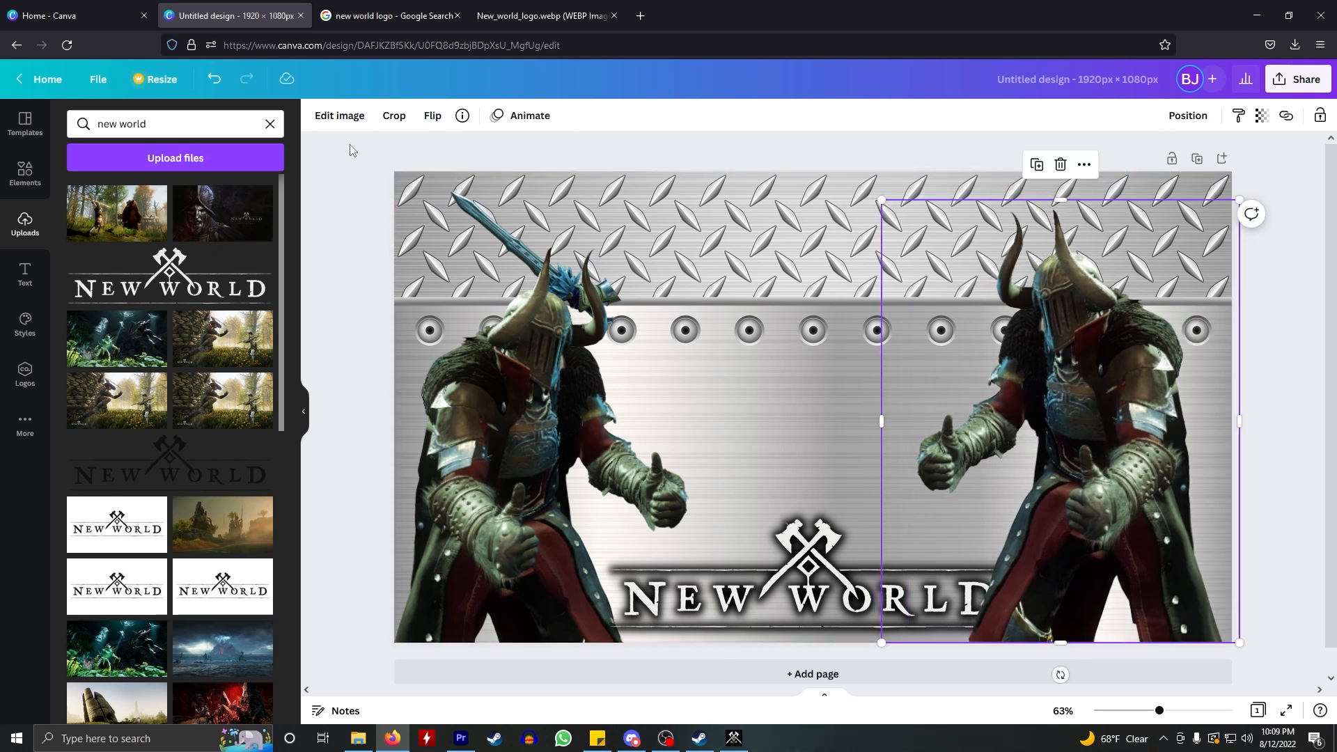
{"action": "left_click", "coordinate": [339, 116]}
{"action": "left_click", "coordinate": [113, 233]}
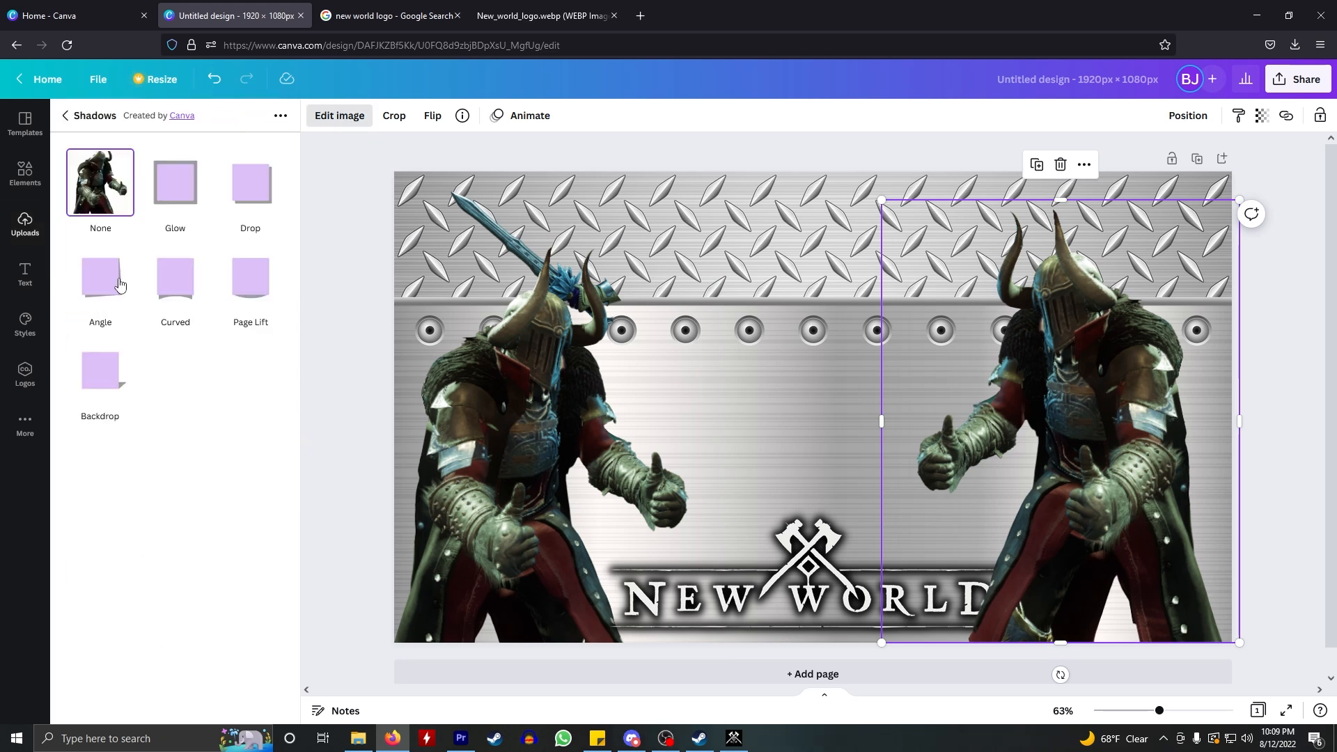
{"action": "left_click", "coordinate": [174, 186]}
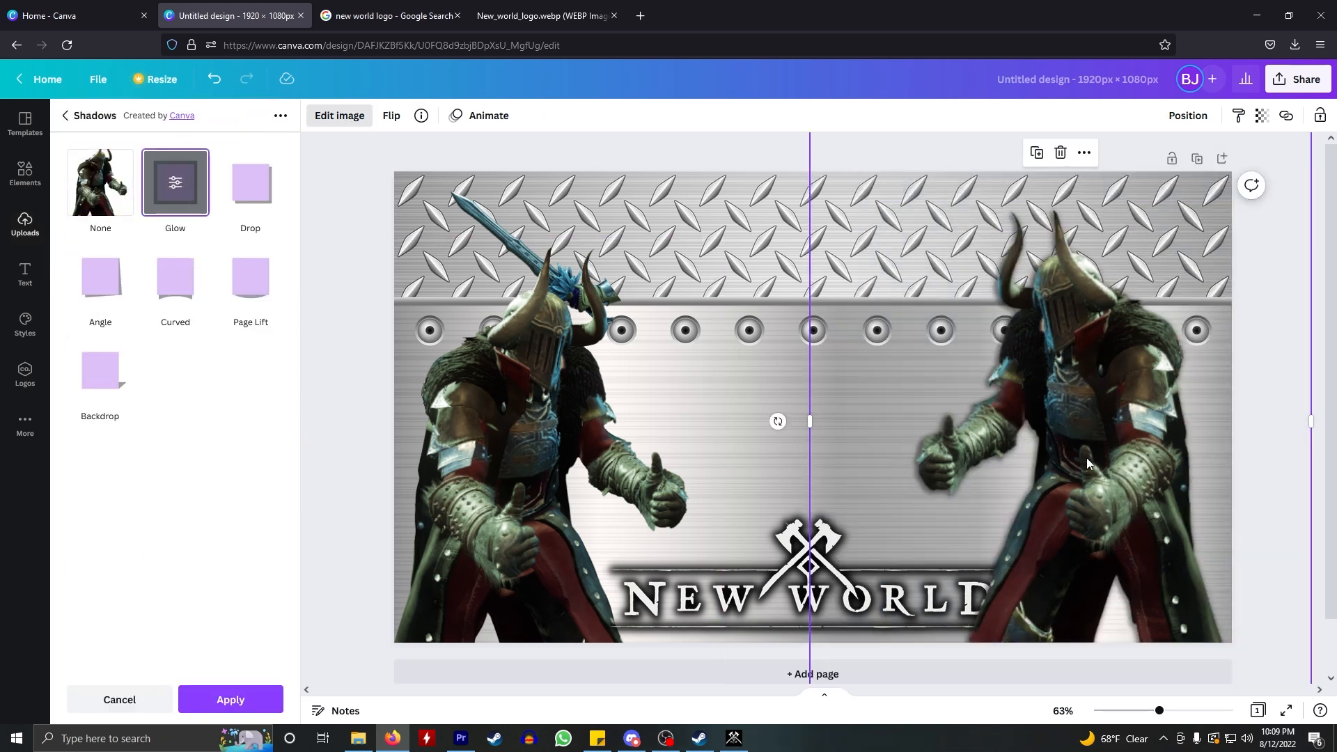
{"action": "left_click", "coordinate": [175, 186]}
{"action": "left_click_drag", "start_coordinate": [91, 183], "coordinate": [291, 240]}
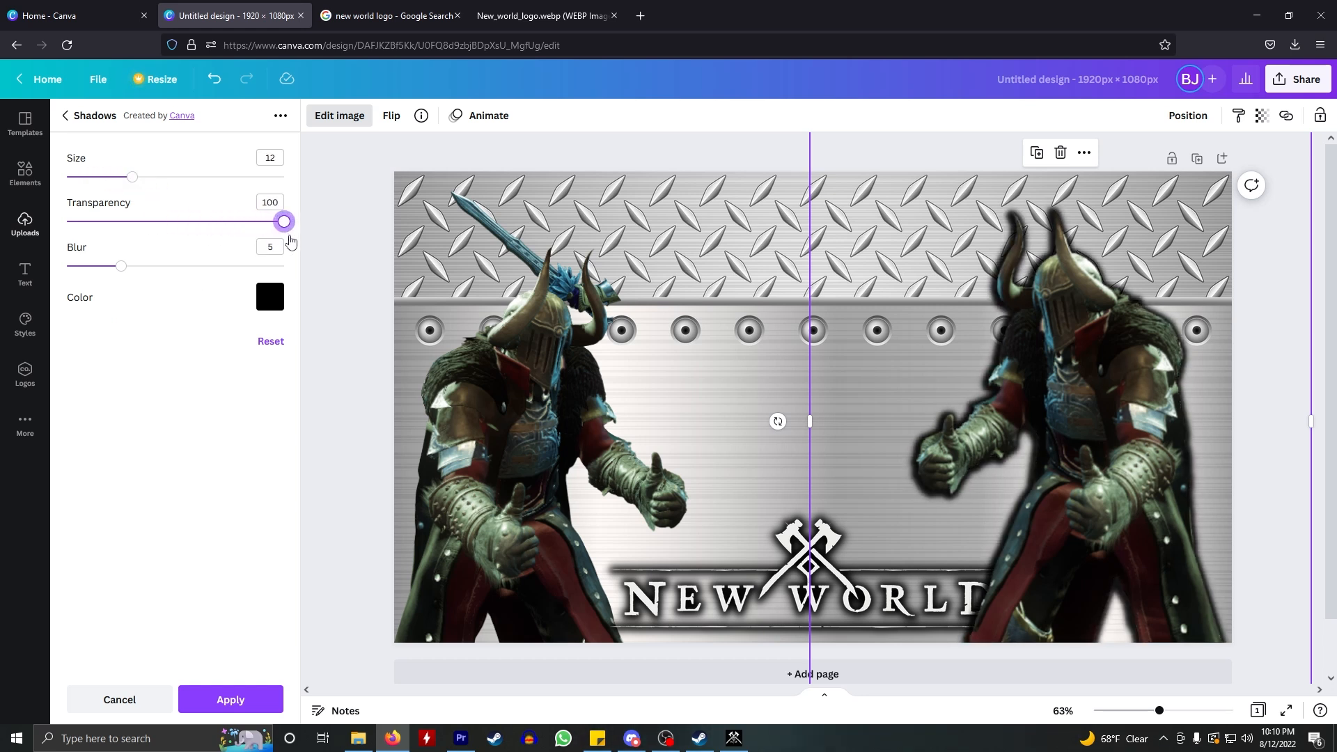
{"action": "left_click_drag", "start_coordinate": [120, 273], "coordinate": [185, 276]}
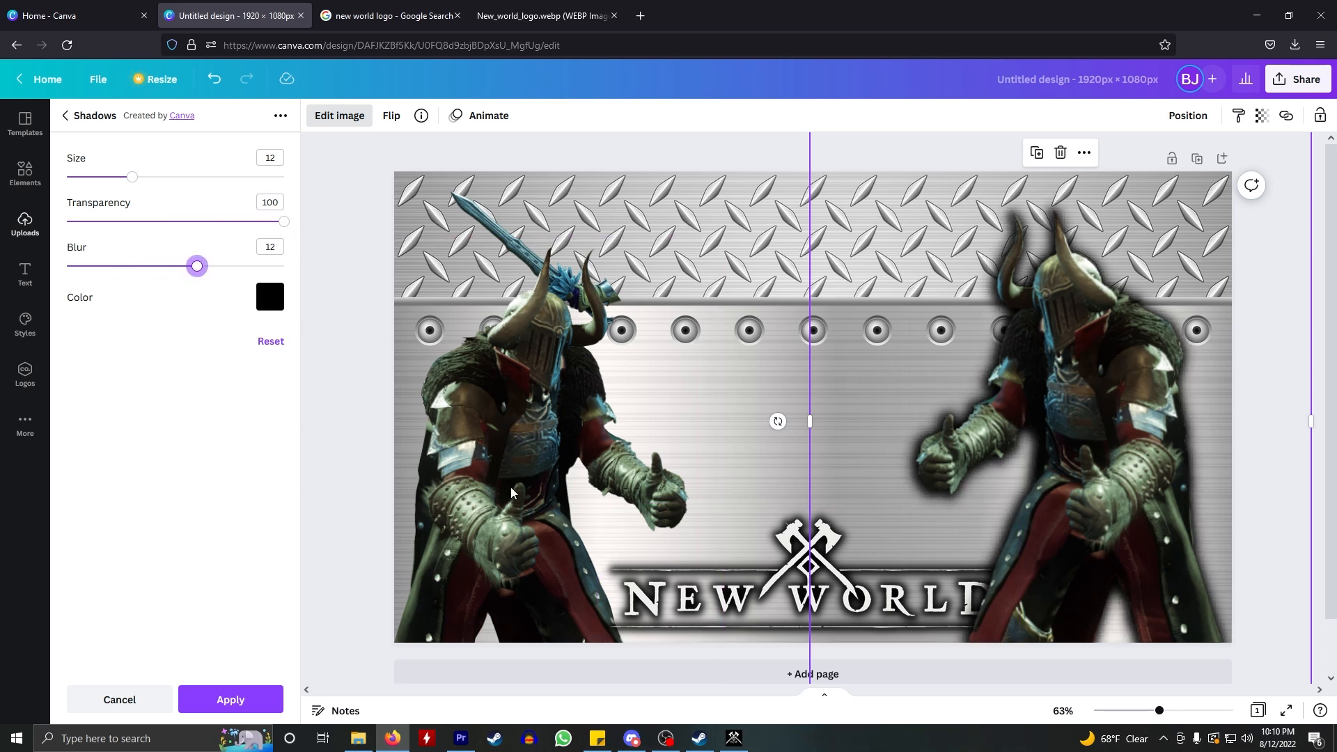
{"action": "left_click", "coordinate": [209, 700]}
- Shift the glowing mirrored warrior slightly toward the canvas's right edge
{"action": "left_click", "coordinate": [357, 453]}
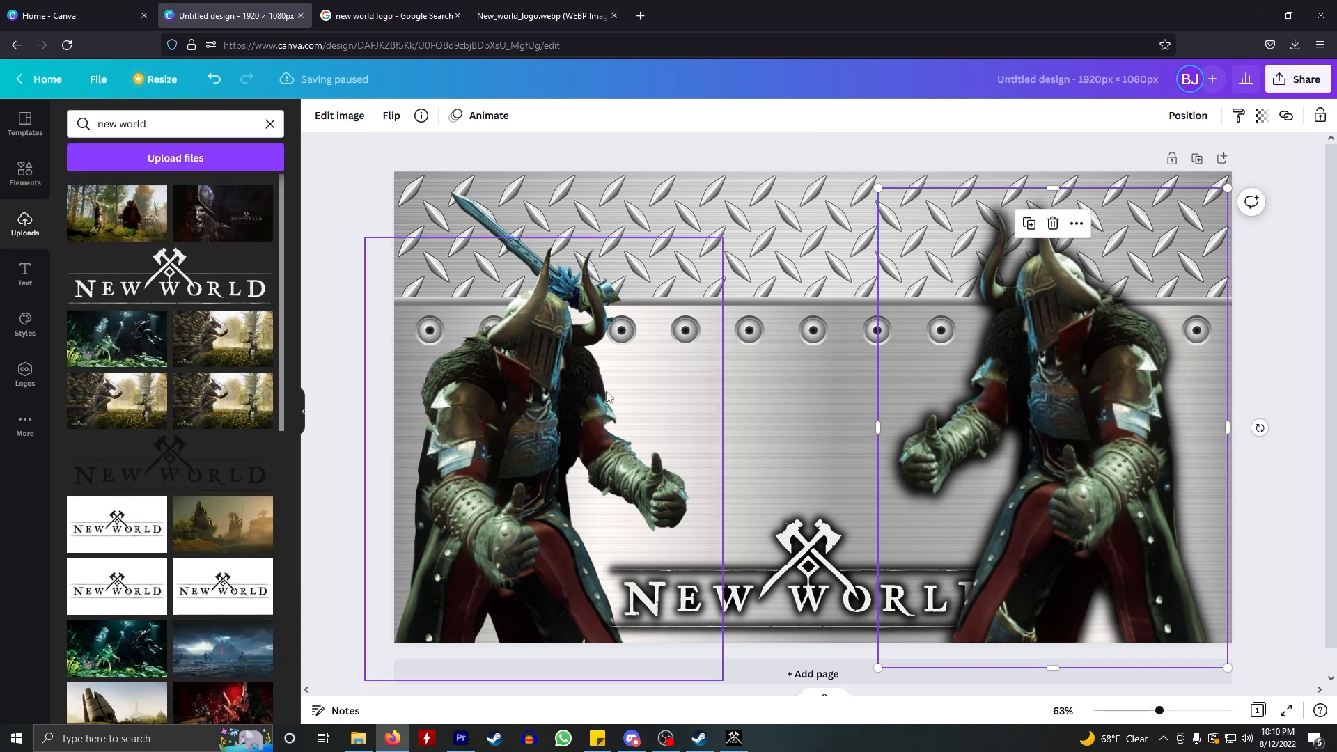
{"action": "left_click", "coordinate": [748, 394]}
{"action": "mouse_move", "coordinate": [1025, 445]}
{"action": "left_mouse_down"}
{"action": "mouse_move", "coordinate": [1056, 435]}
{"action": "mouse_move", "coordinate": [1049, 450]}
{"action": "left_mouse_up"}
{"action": "left_click", "coordinate": [798, 367]}
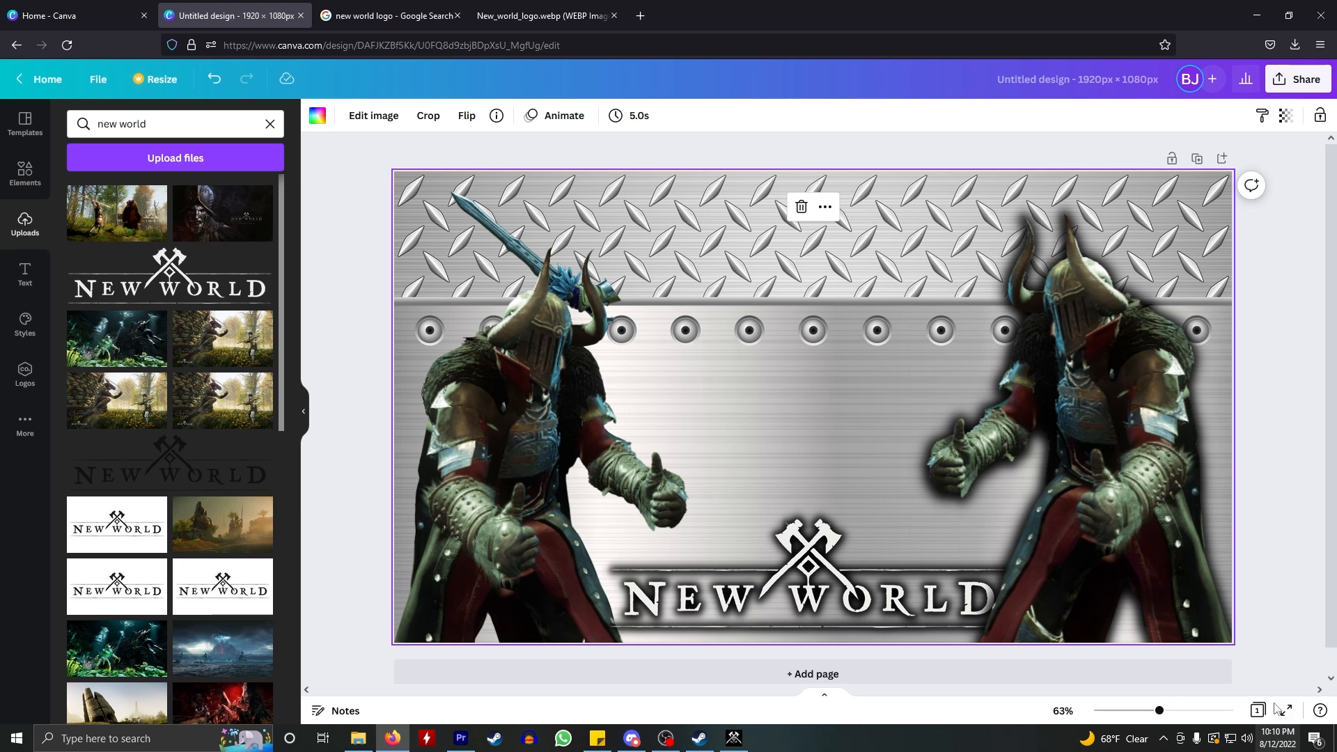
{"action": "left_click", "coordinate": [1125, 506]}
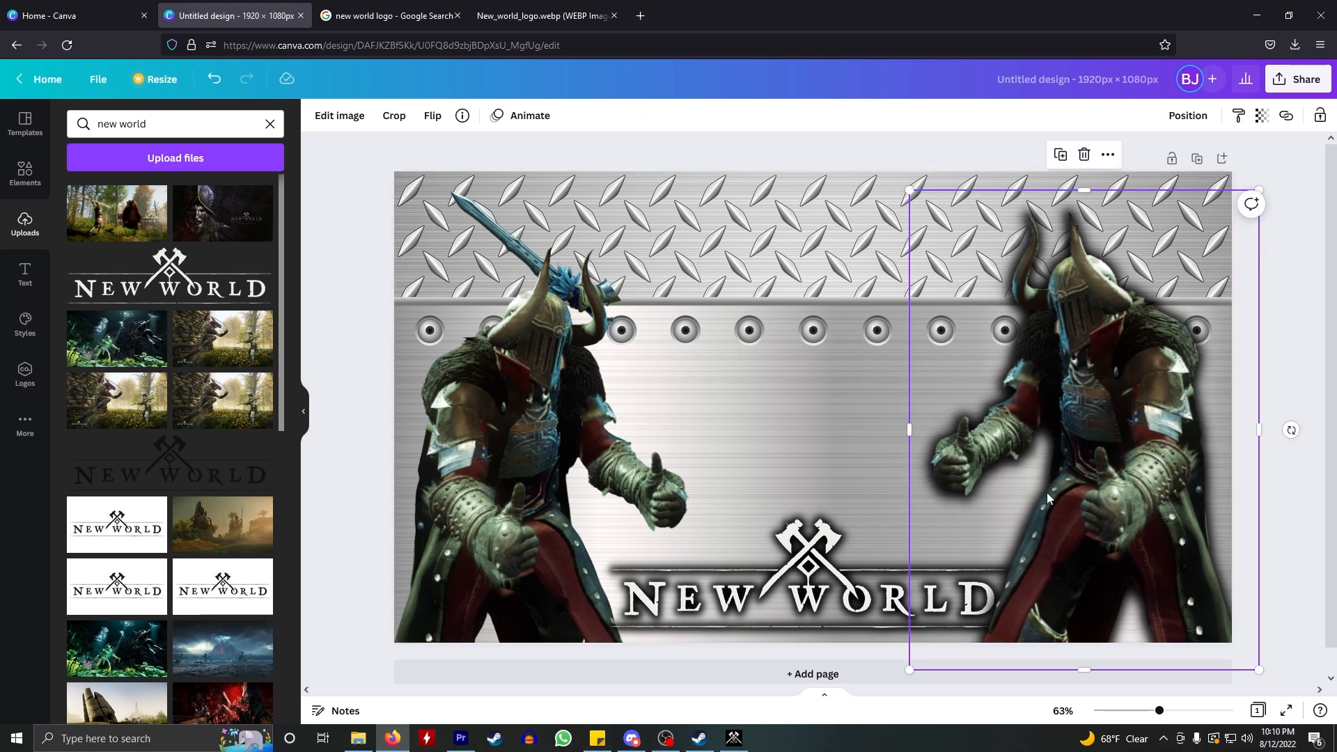
- Nudge the original warrior slightly up and to the right and give it a Drop shadow
{"action": "left_click_drag", "start_coordinate": [542, 453], "coordinate": [552, 431]}
{"action": "left_click", "coordinate": [341, 111]}
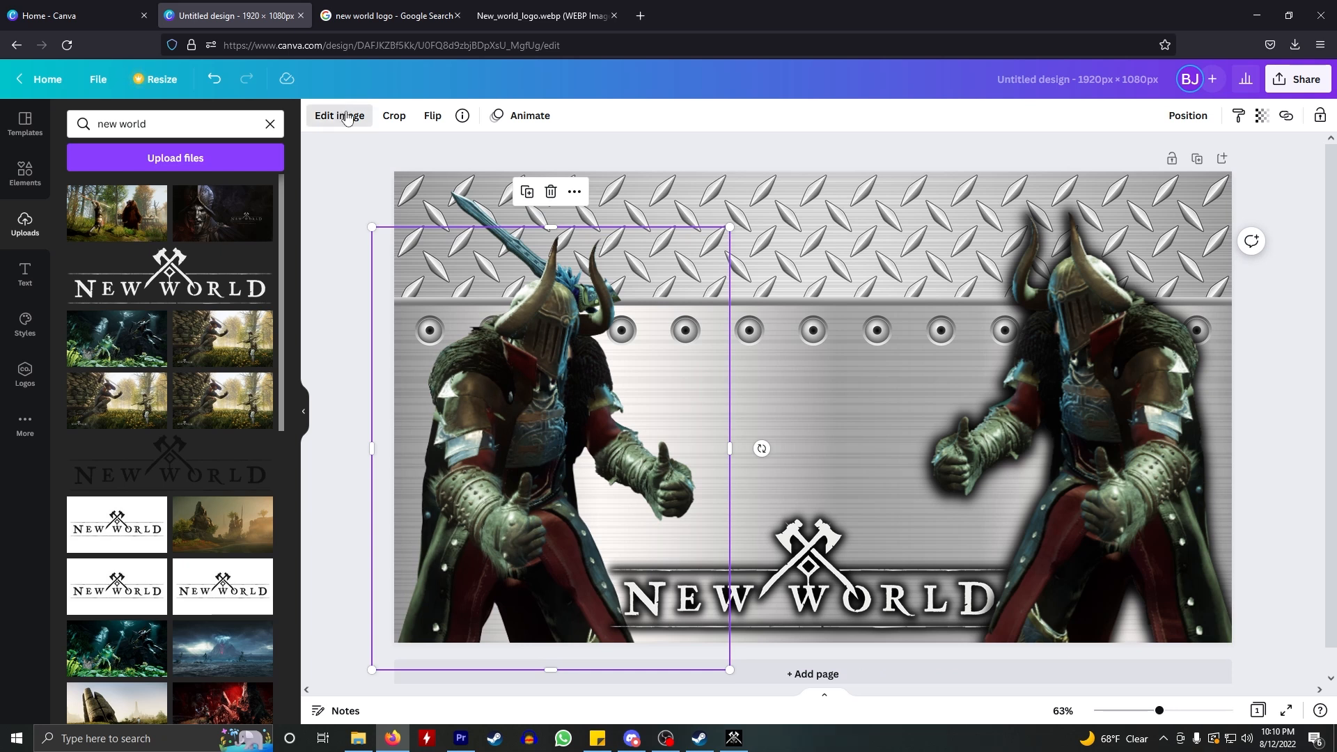
{"action": "left_click", "coordinate": [98, 233]}
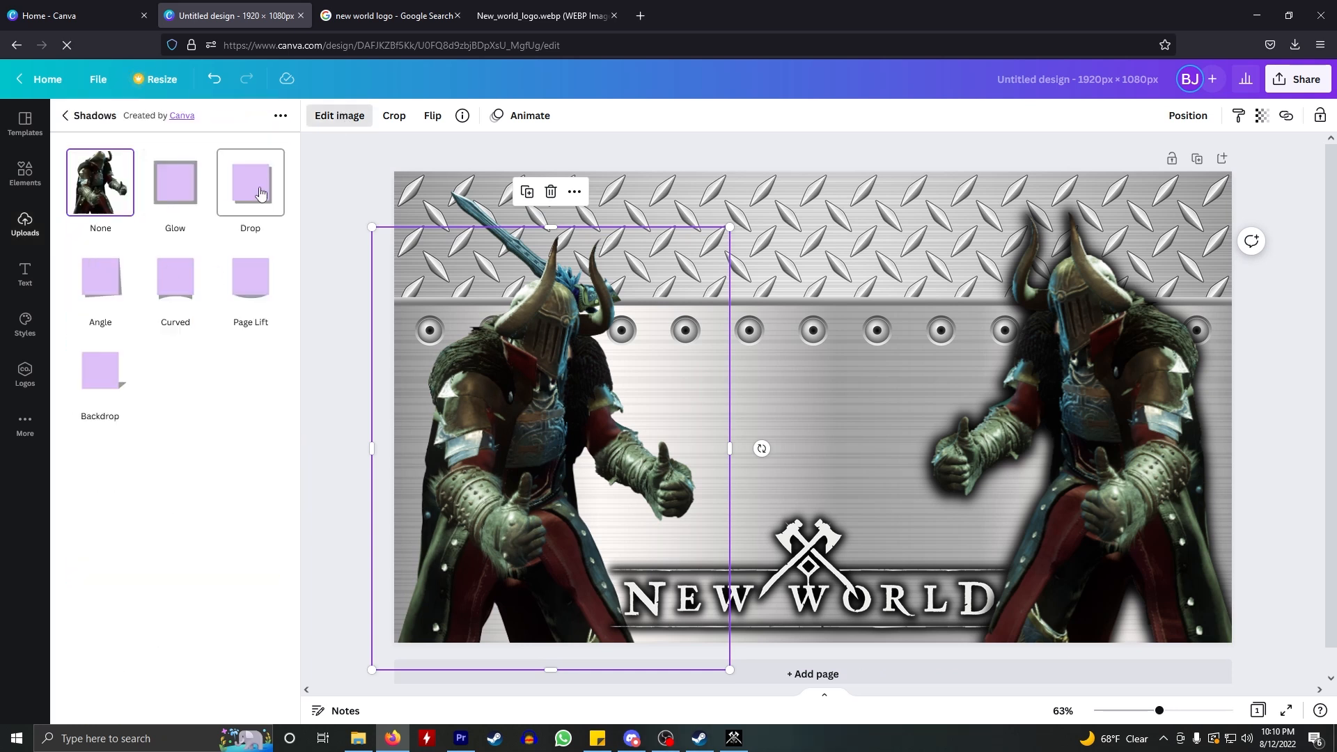
{"action": "left_click", "coordinate": [242, 195]}
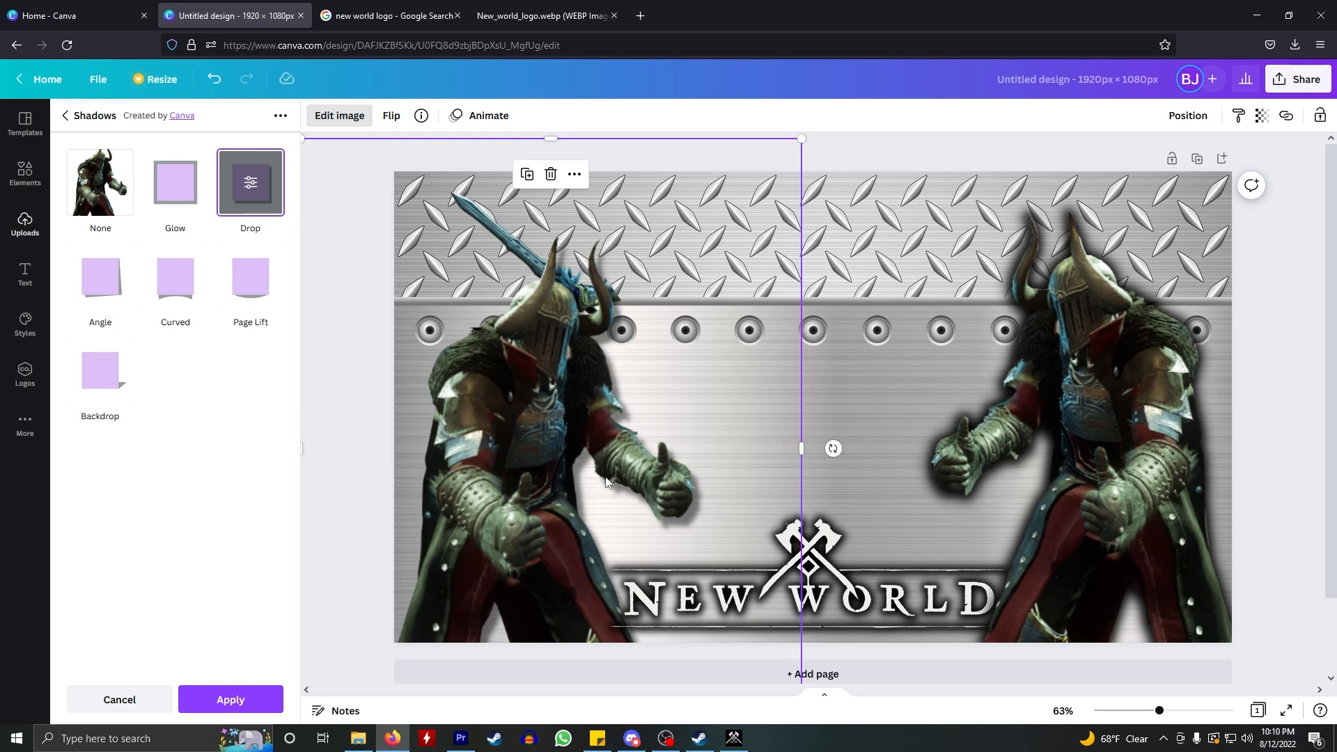
{"action": "left_click", "coordinate": [252, 185]}
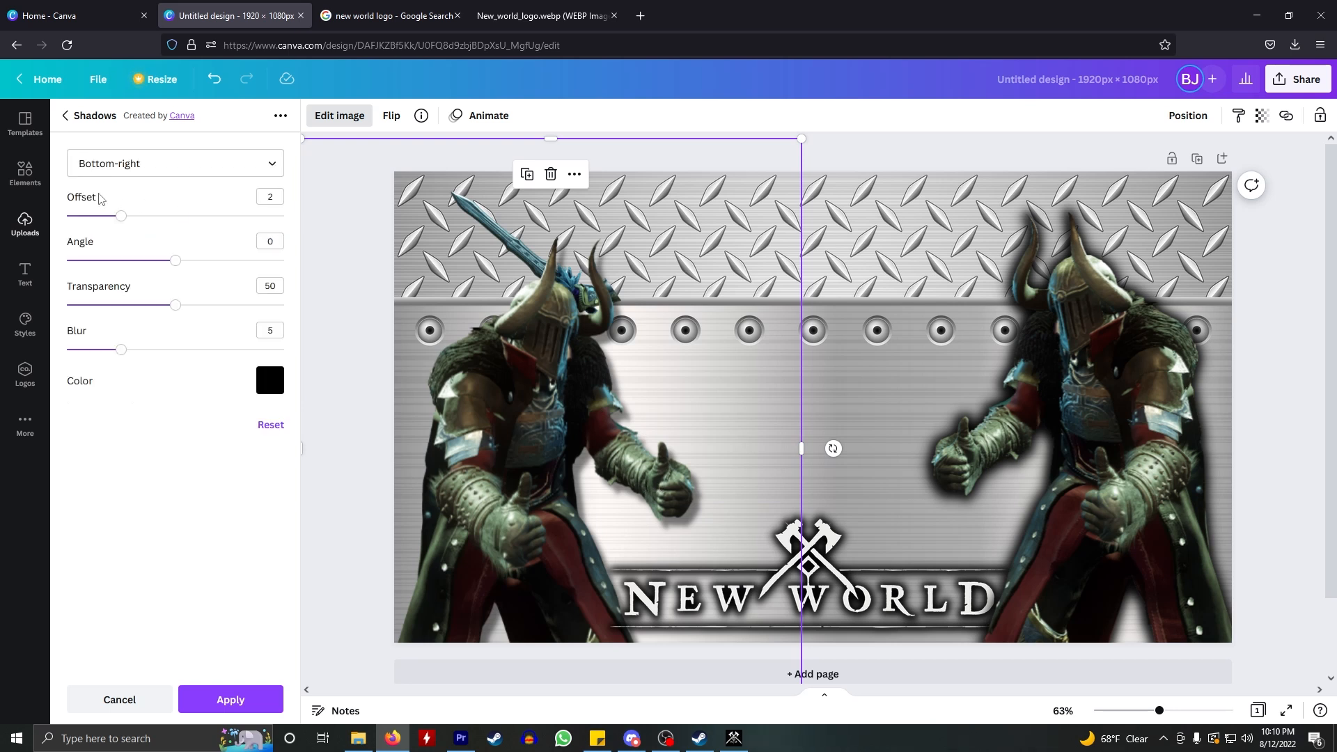
- Set the original warrior's drop shadow to offset 3, transparency 91 and blur 9
{"action": "left_click_drag", "start_coordinate": [121, 222], "coordinate": [161, 227]}
{"action": "left_click_drag", "start_coordinate": [176, 305], "coordinate": [214, 305]}
{"action": "left_click_drag", "start_coordinate": [123, 358], "coordinate": [163, 362]}
{"action": "left_click_drag", "start_coordinate": [218, 306], "coordinate": [265, 319]}
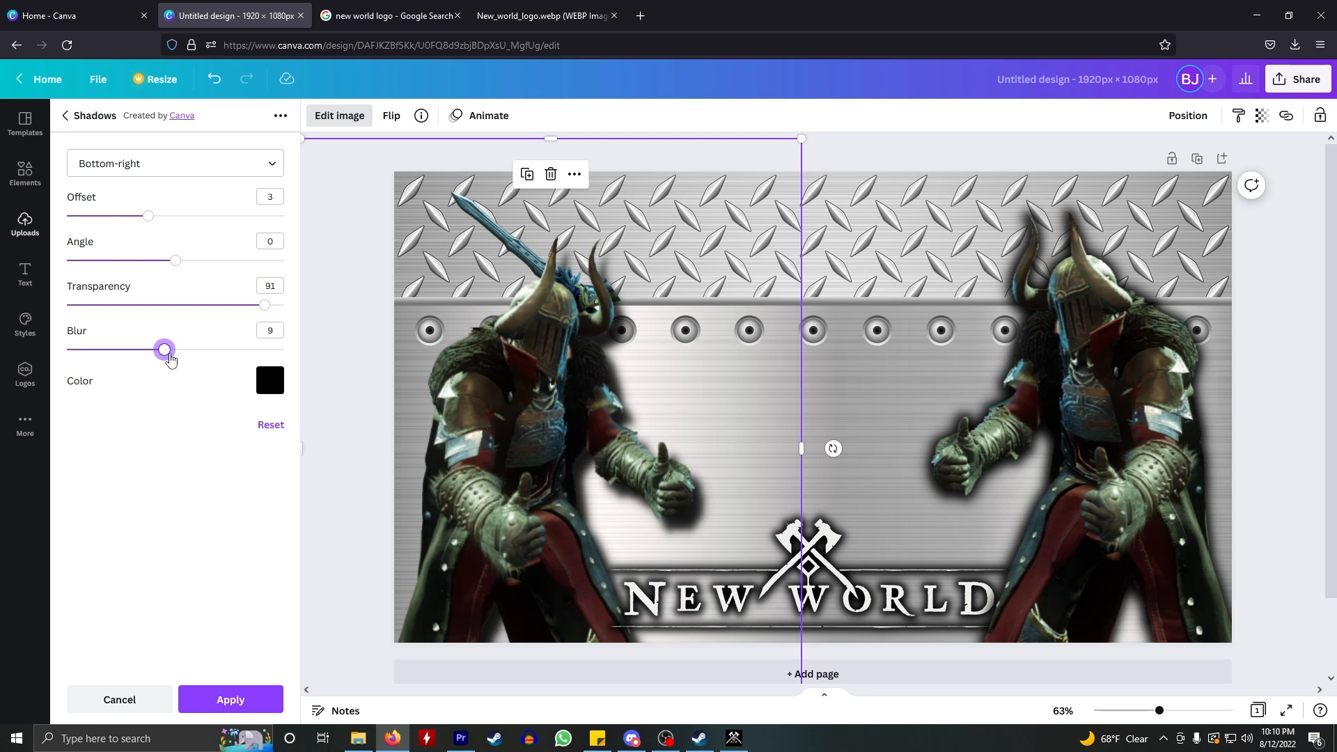
{"action": "left_click", "coordinate": [841, 292]}
- Move the small sword to the upper centre of the canvas between the two warriors
{"action": "left_click", "coordinate": [545, 216]}
{"action": "left_click_drag", "start_coordinate": [480, 193], "coordinate": [778, 206]}
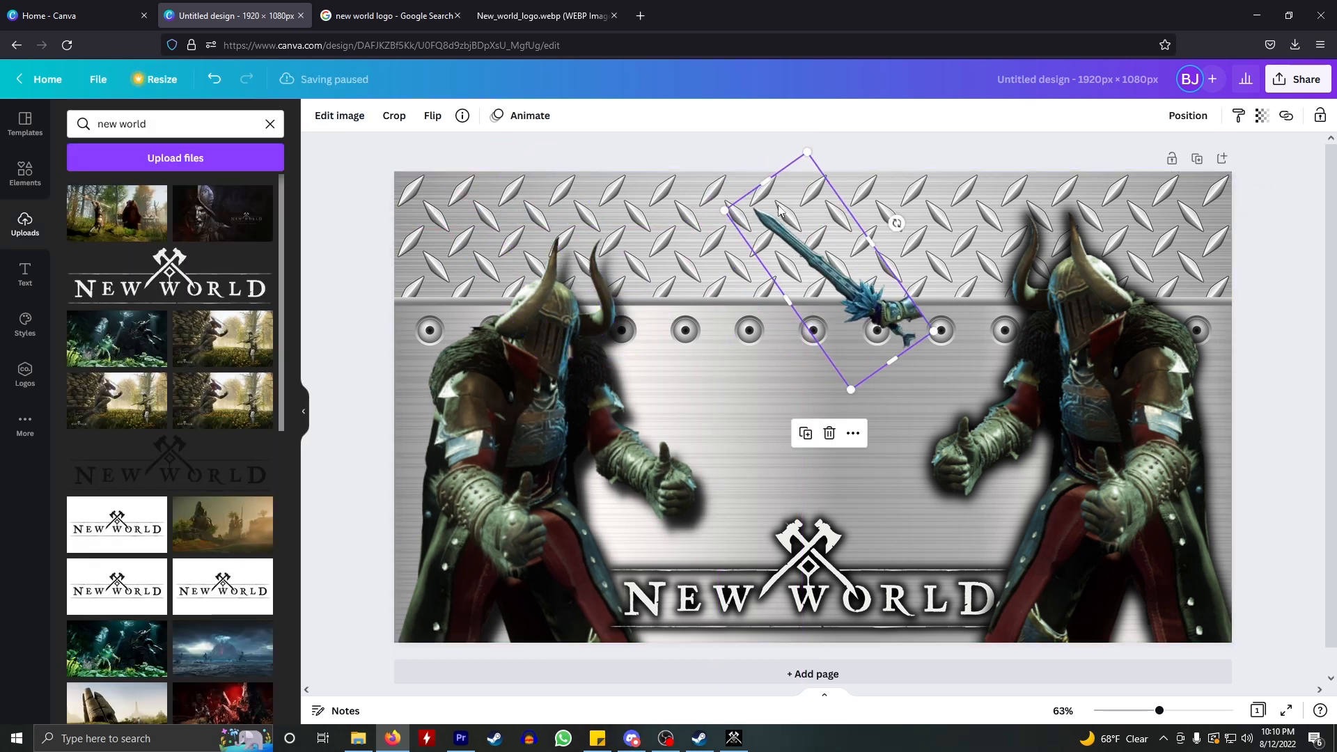
{"action": "left_click", "coordinate": [773, 404]}
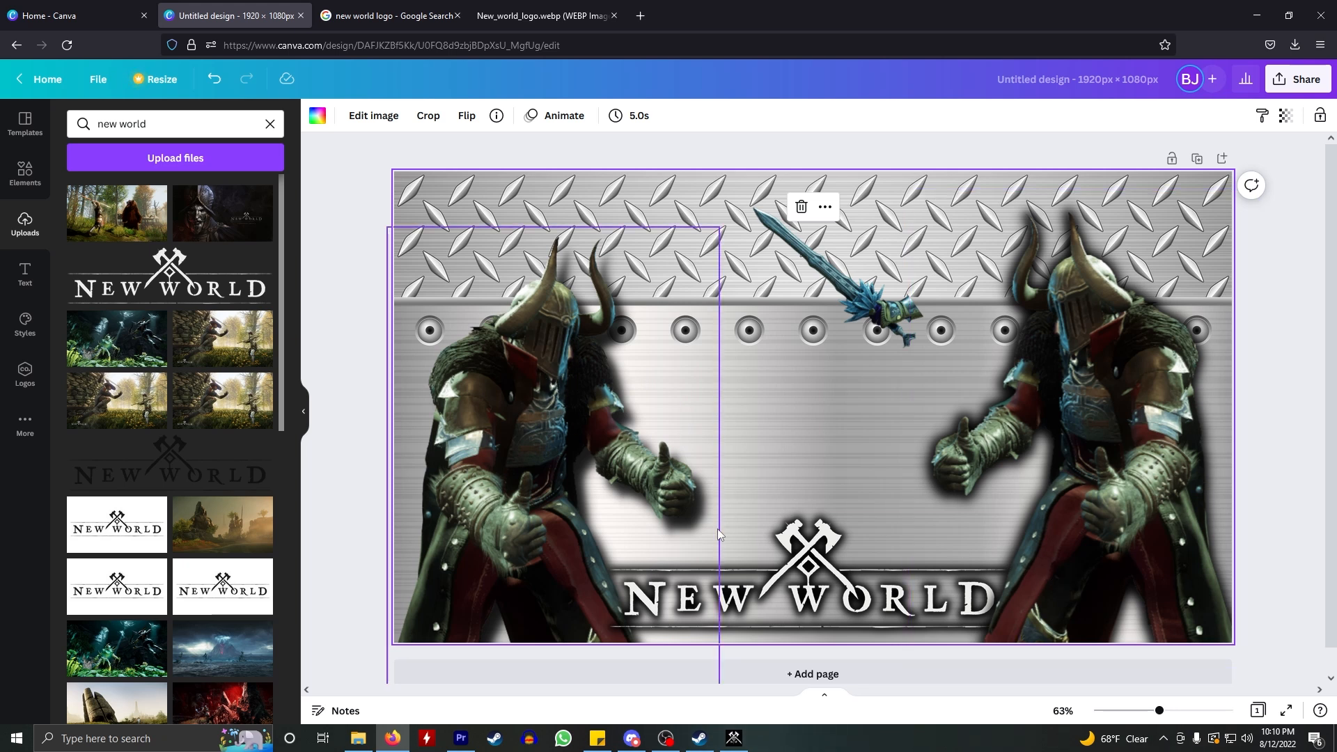
- Delete the mirrored warrior and place the sword, enlarged, against the canvas's right edge in its place
{"action": "left_click", "coordinate": [1169, 457]}
{"action": "key", "text": "Delete"}
{"action": "left_click_drag", "start_coordinate": [897, 312], "coordinate": [1203, 472]}
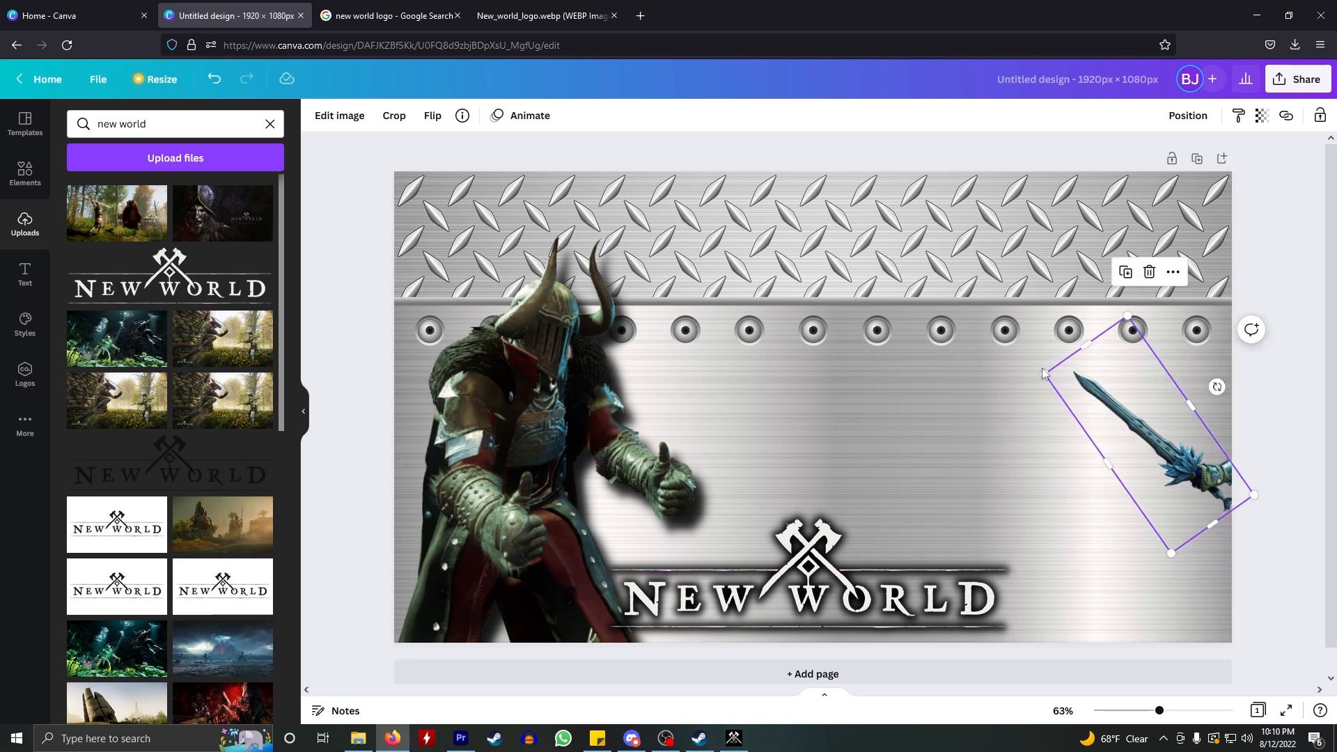
{"action": "left_click_drag", "start_coordinate": [1041, 374], "coordinate": [940, 314]}
{"action": "left_click", "coordinate": [854, 436]}
{"action": "left_click_drag", "start_coordinate": [1102, 426], "coordinate": [1099, 450]}
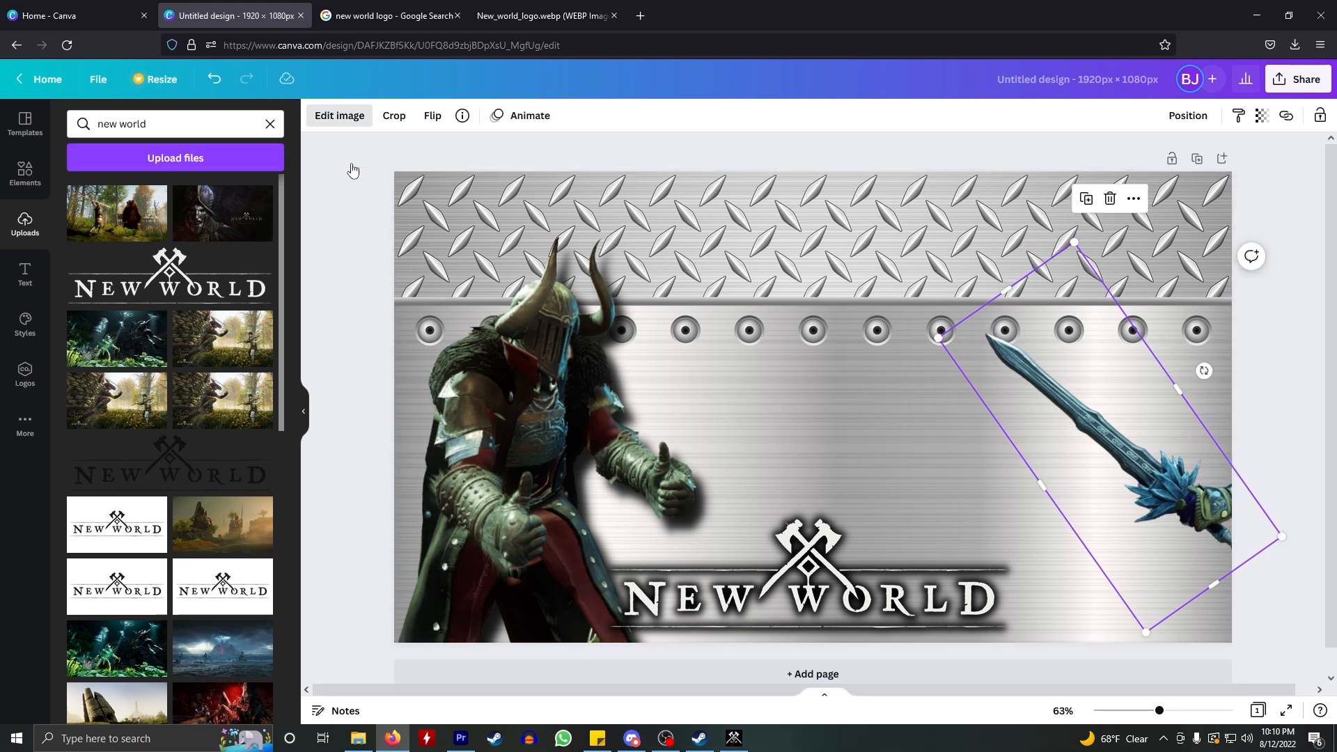
- Apply a Glow shadow to the sword with size 12, transparency 97 and blur 11
{"action": "left_click", "coordinate": [339, 115]}
{"action": "left_click", "coordinate": [101, 237]}
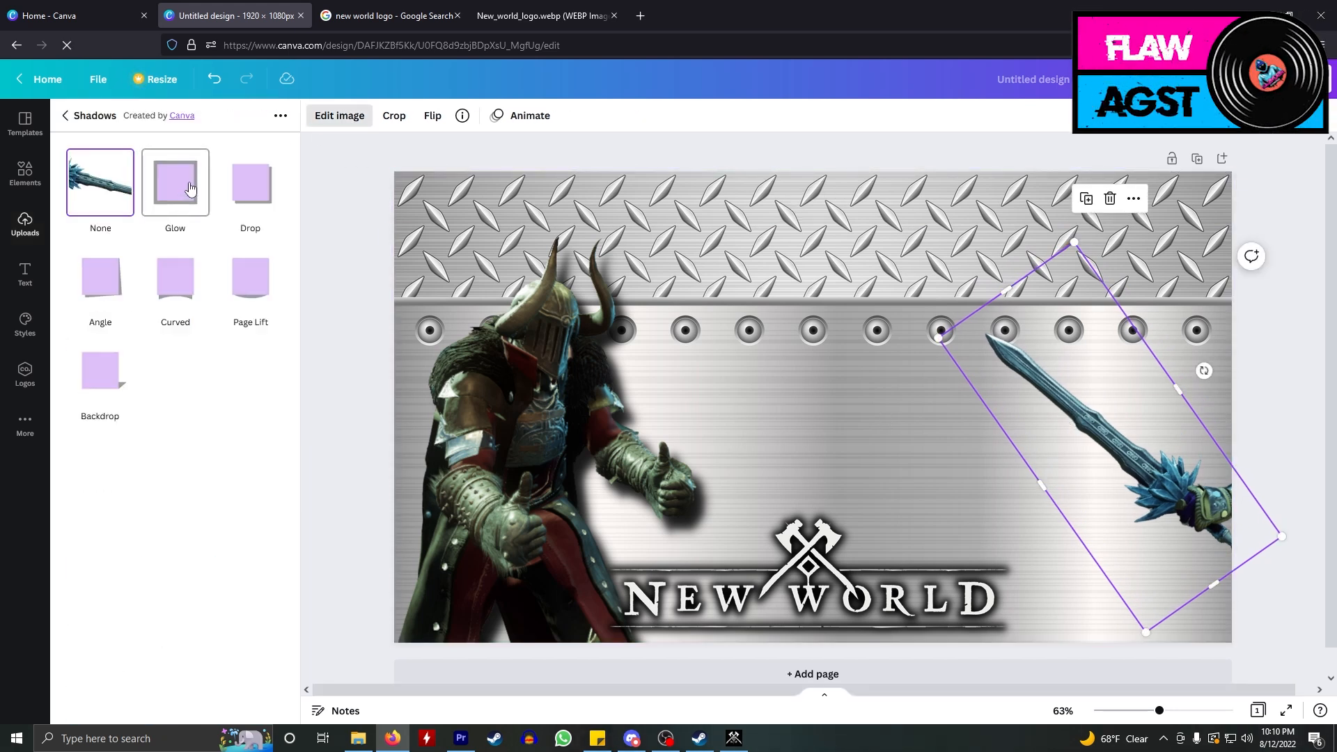
{"action": "left_click", "coordinate": [179, 187]}
{"action": "left_click", "coordinate": [179, 187]}
{"action": "left_click_drag", "start_coordinate": [85, 178], "coordinate": [132, 177]}
{"action": "left_click_drag", "start_coordinate": [175, 222], "coordinate": [276, 222]}
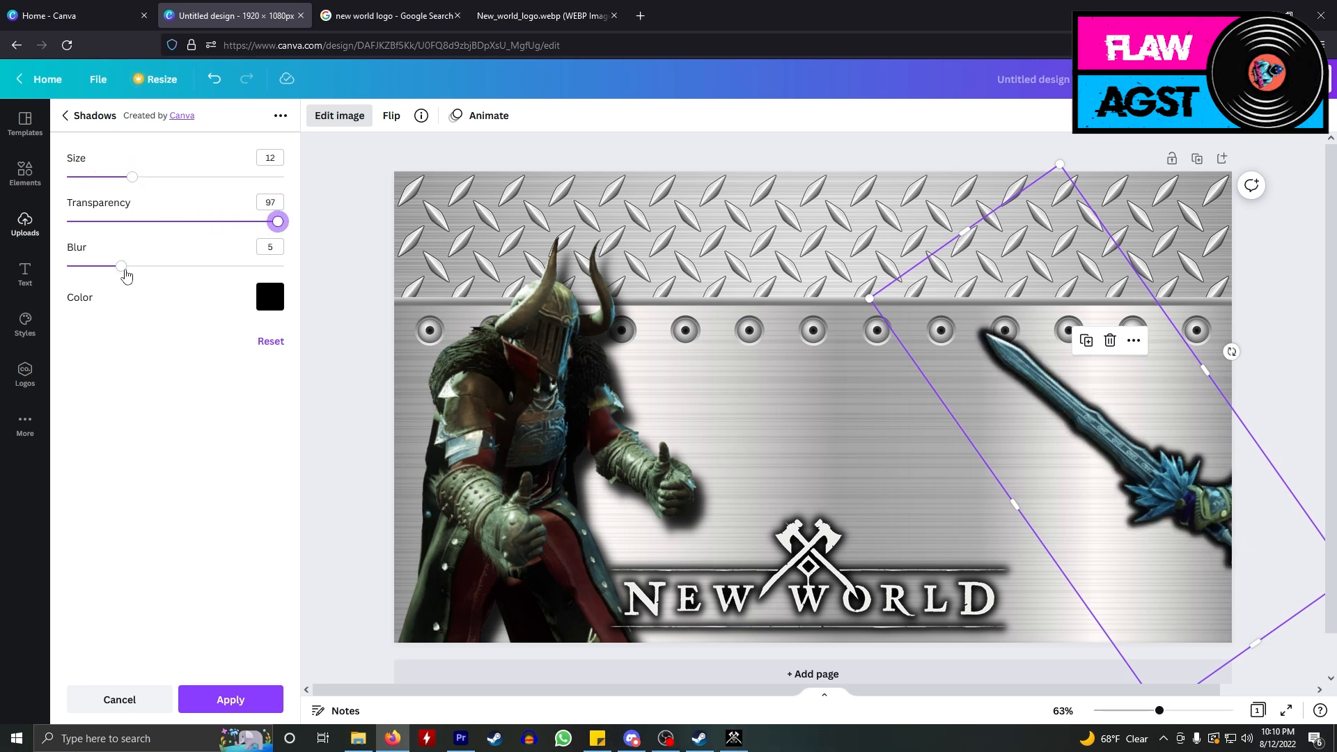
{"action": "left_click_drag", "start_coordinate": [119, 268], "coordinate": [187, 273]}
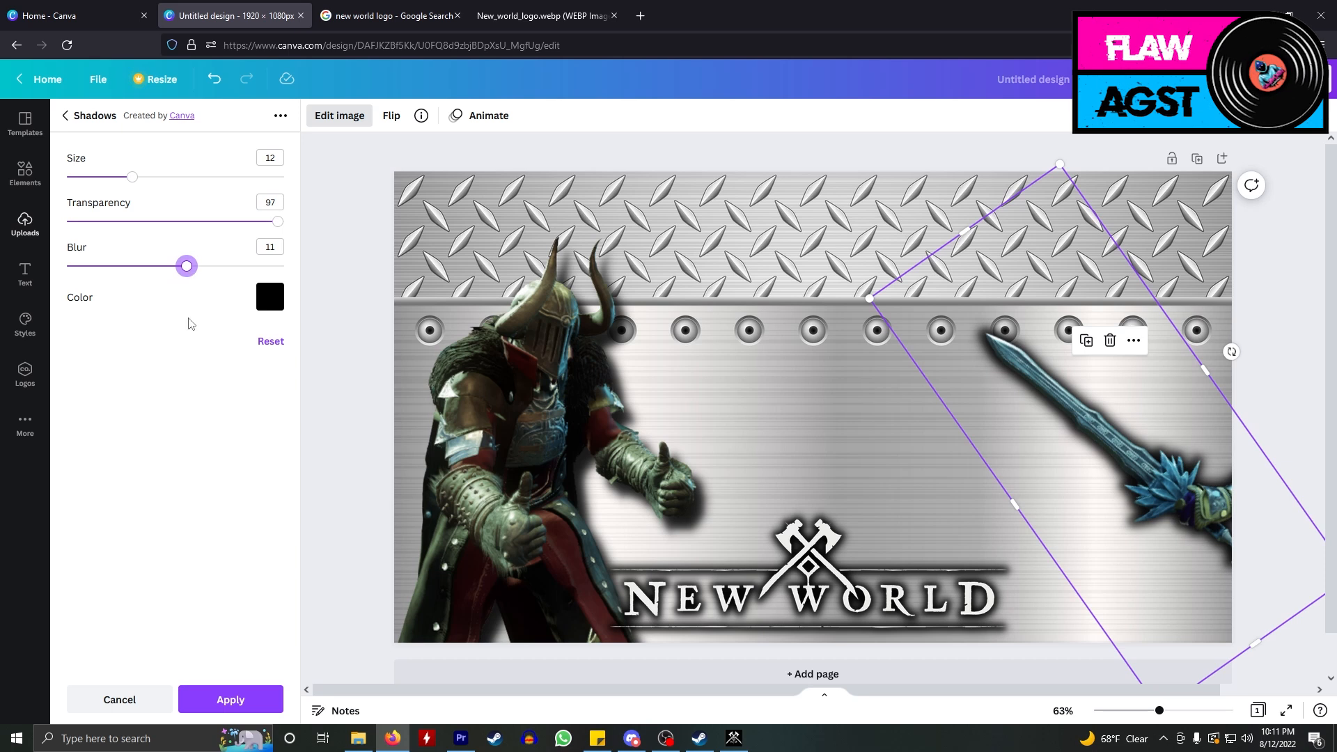
{"action": "left_click", "coordinate": [231, 699]}
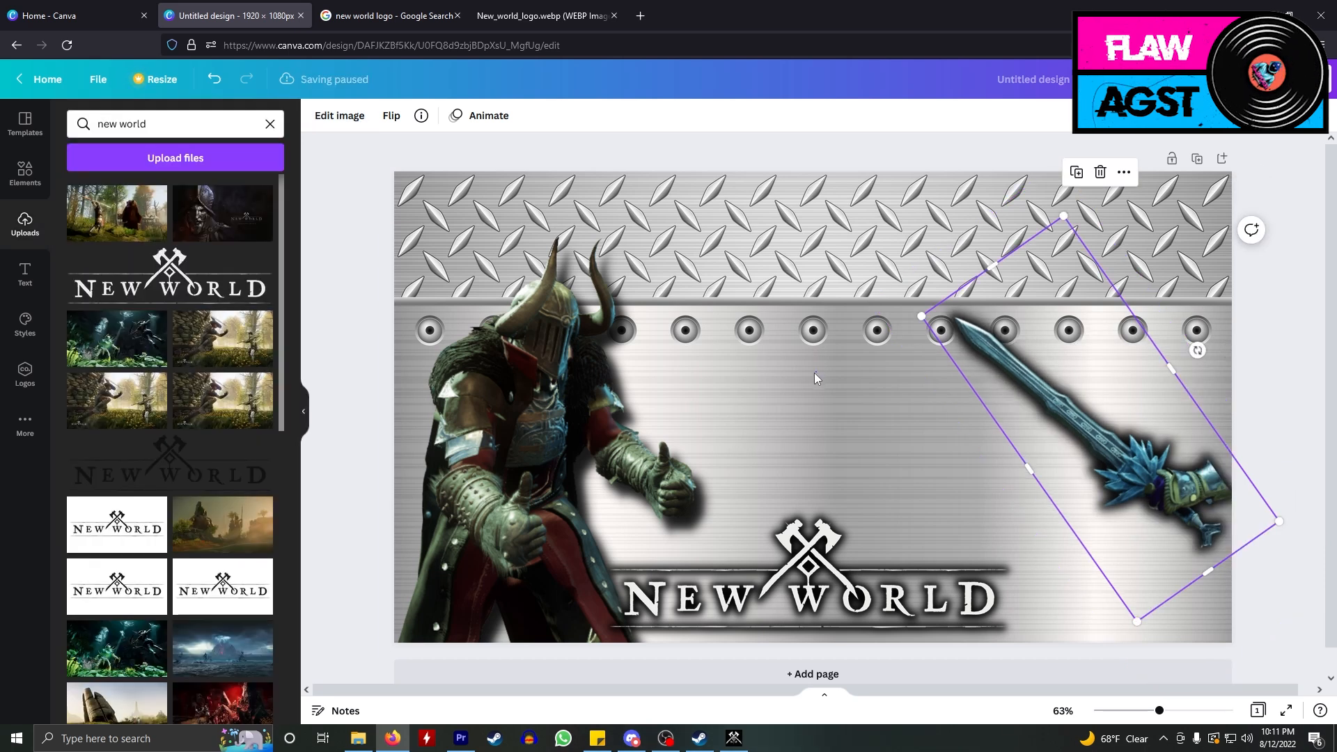
- Reposition the sword so its gauntlet runs off the canvas's right edge, and nudge the New World logo slightly to the right
{"action": "left_click", "coordinate": [814, 374]}
{"action": "left_click_drag", "start_coordinate": [1050, 430], "coordinate": [1077, 441]}
{"action": "left_click", "coordinate": [863, 378]}
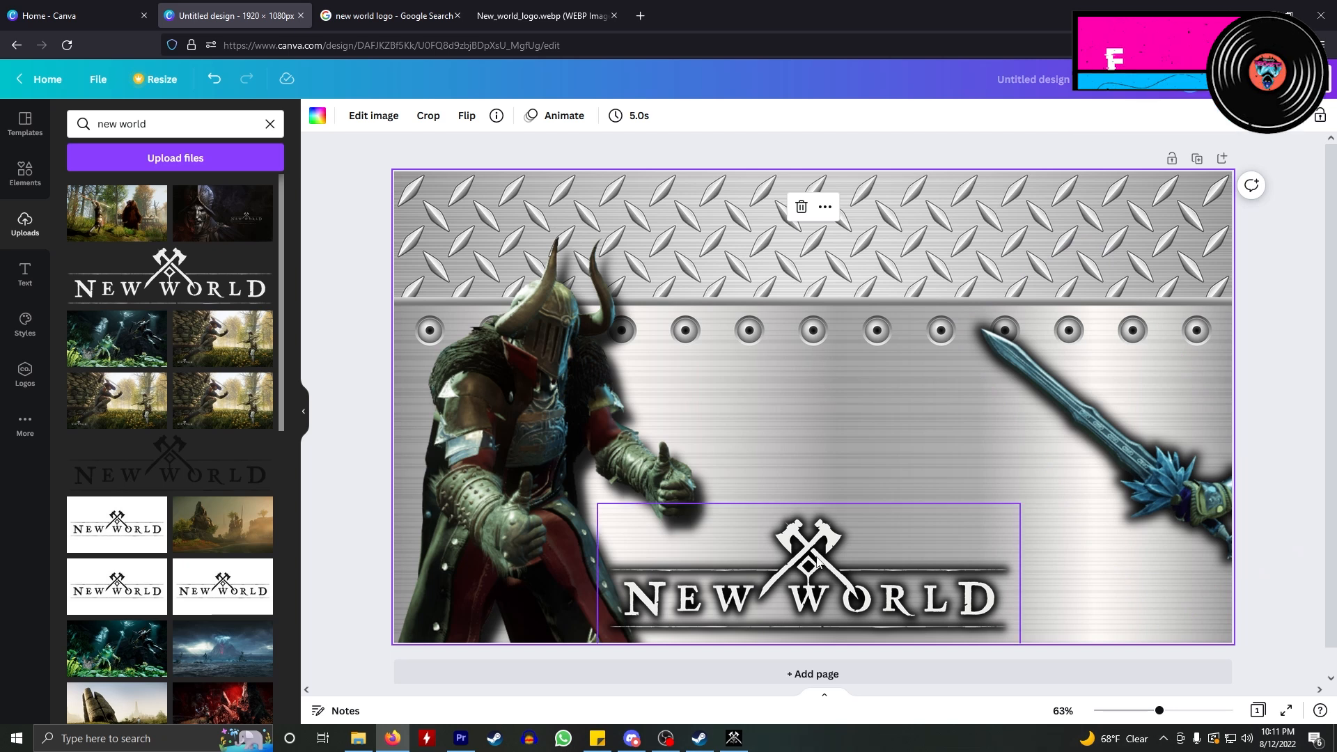
{"action": "left_click_drag", "start_coordinate": [817, 561], "coordinate": [822, 560]}
{"action": "left_click", "coordinate": [866, 416]}
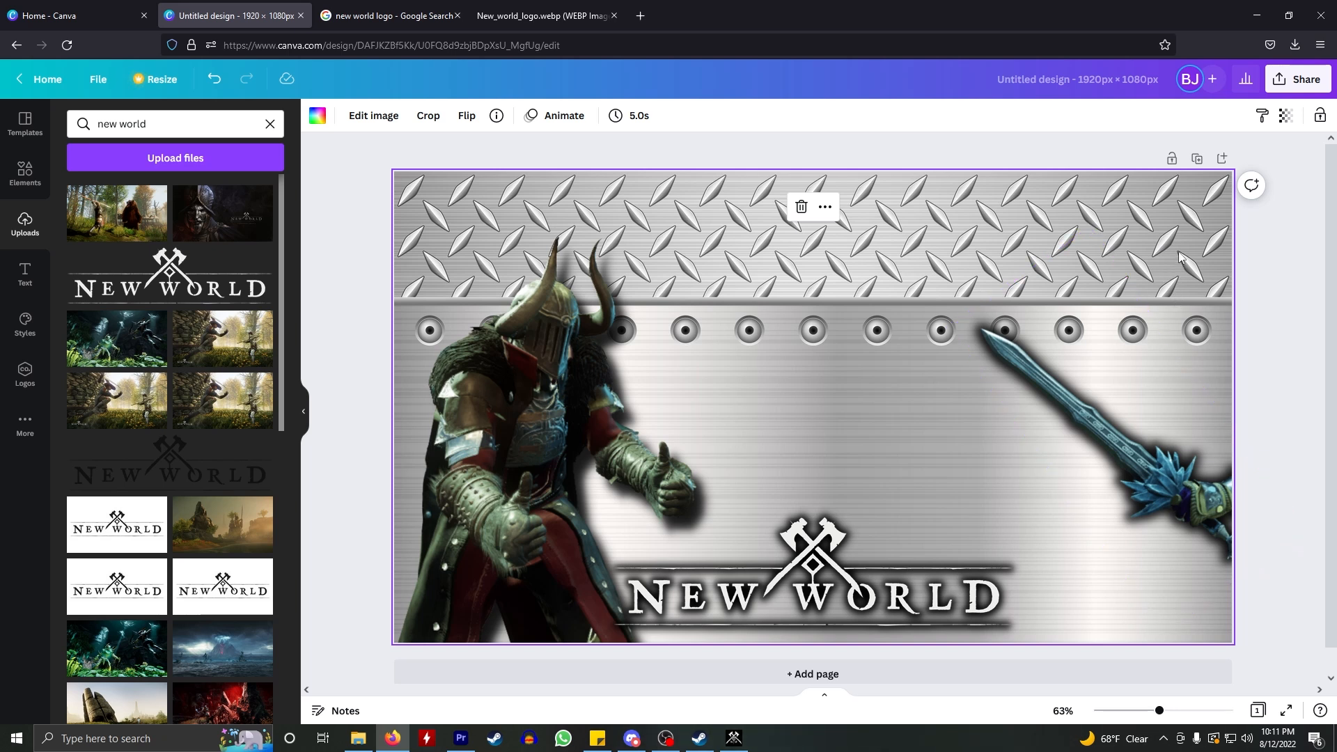
- Clear the uploads search and look through the brand kit's logos for a channel logo
{"action": "left_click", "coordinate": [1285, 290]}
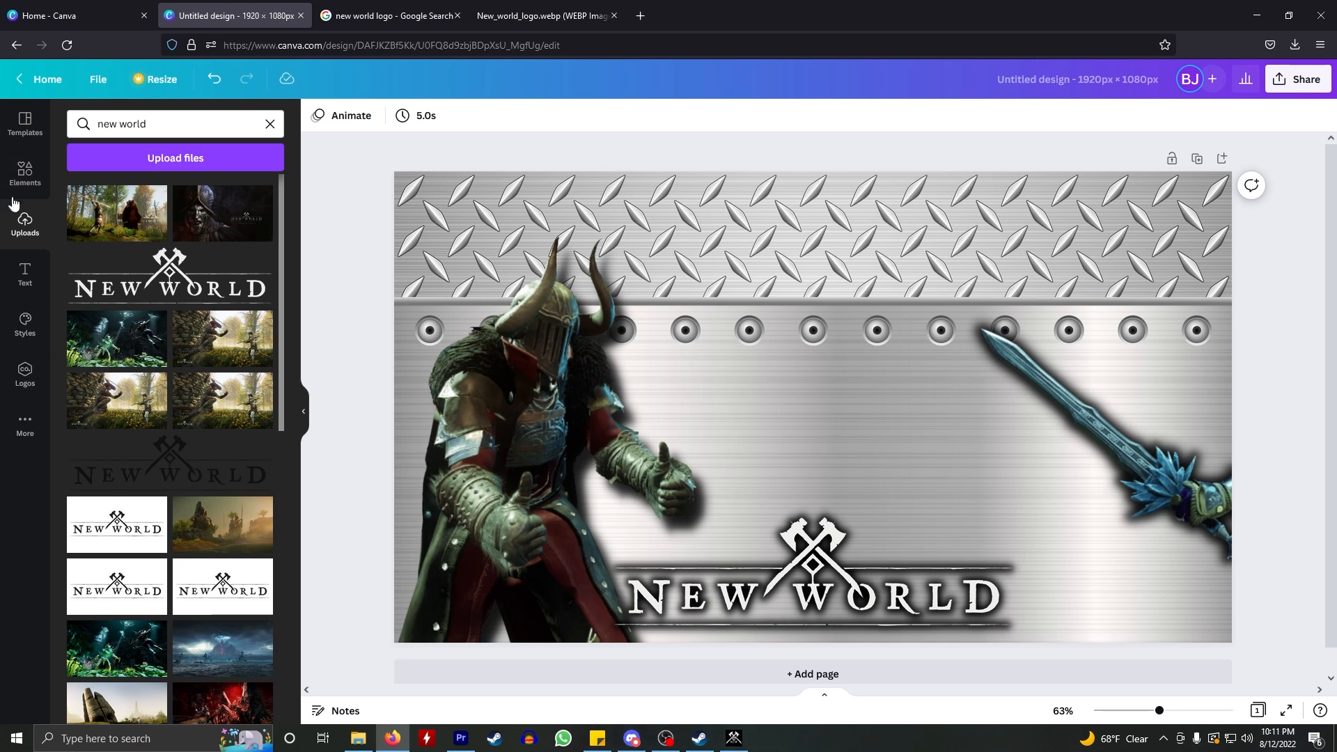
{"action": "left_click", "coordinate": [268, 126]}
{"action": "left_click", "coordinate": [25, 374]}
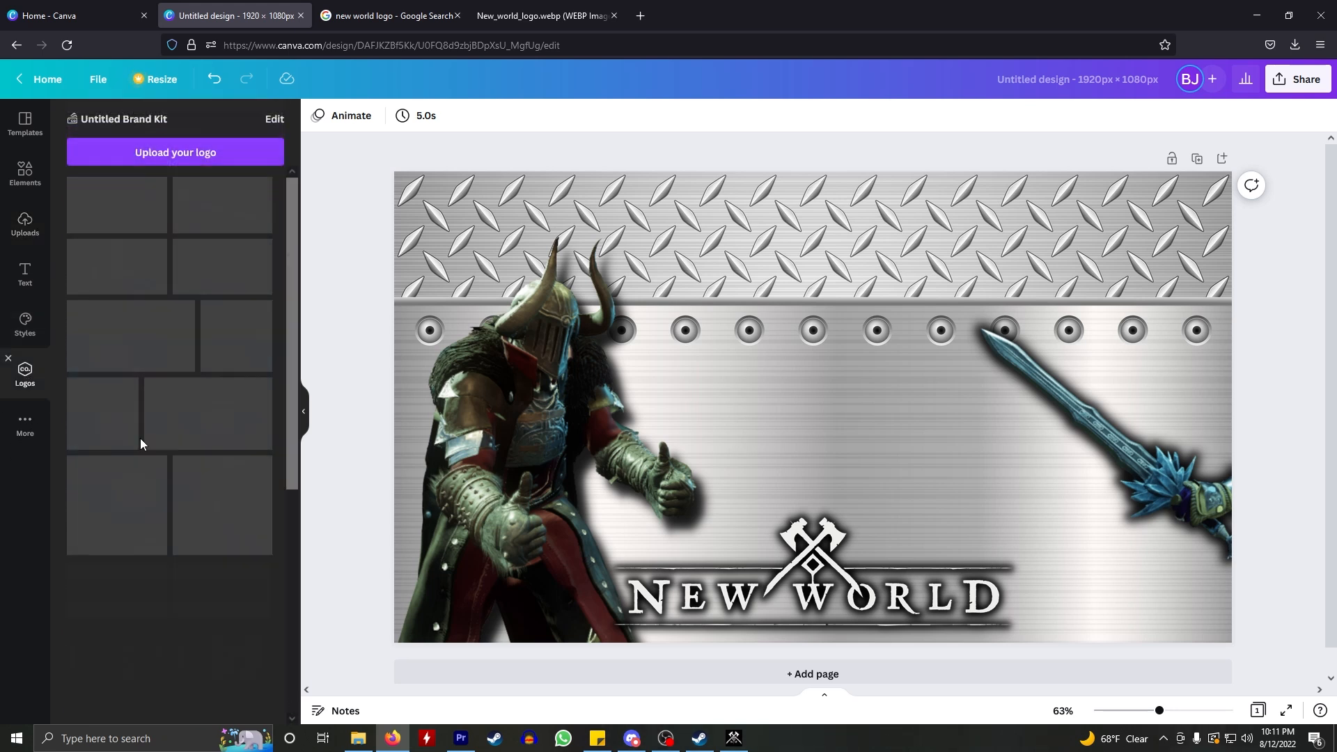
{"action": "scroll", "coordinate": [173, 534], "scroll_direction": "down", "scroll_amount": 7}
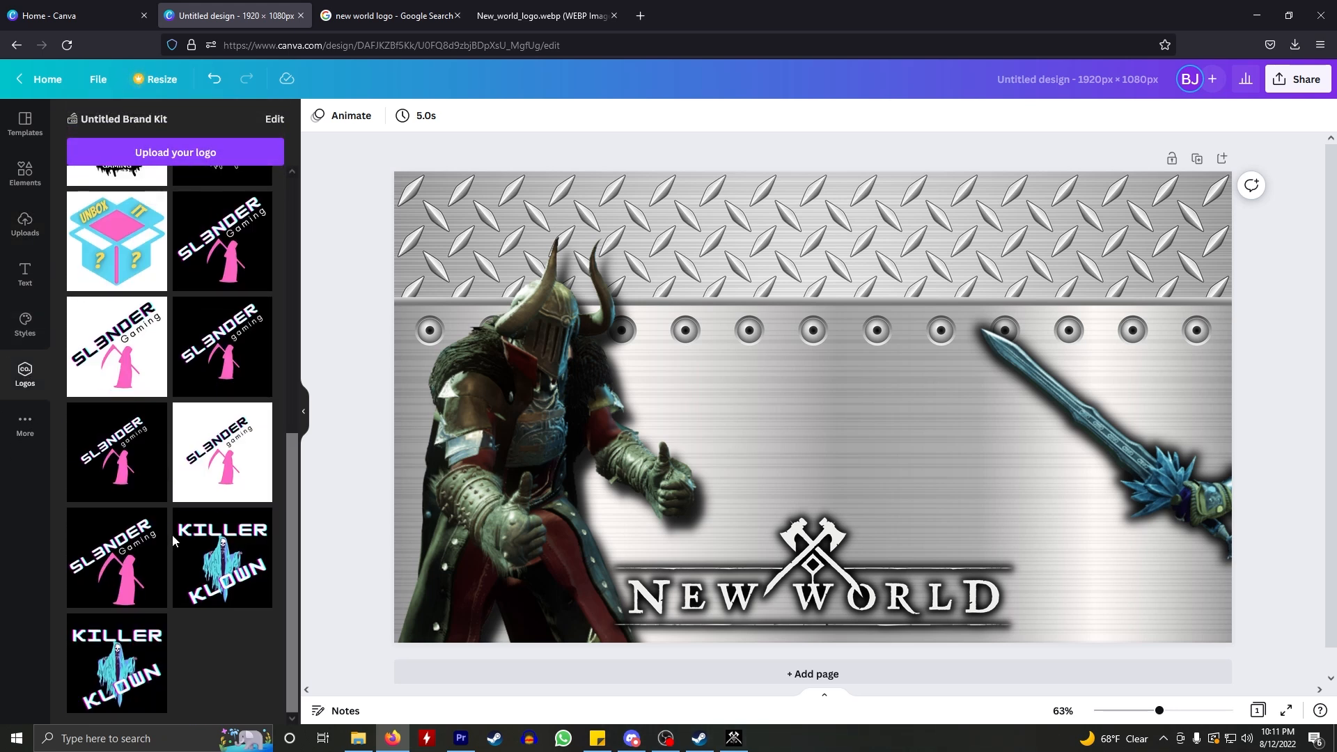
{"action": "scroll", "coordinate": [173, 535], "scroll_direction": "up", "scroll_amount": 10}
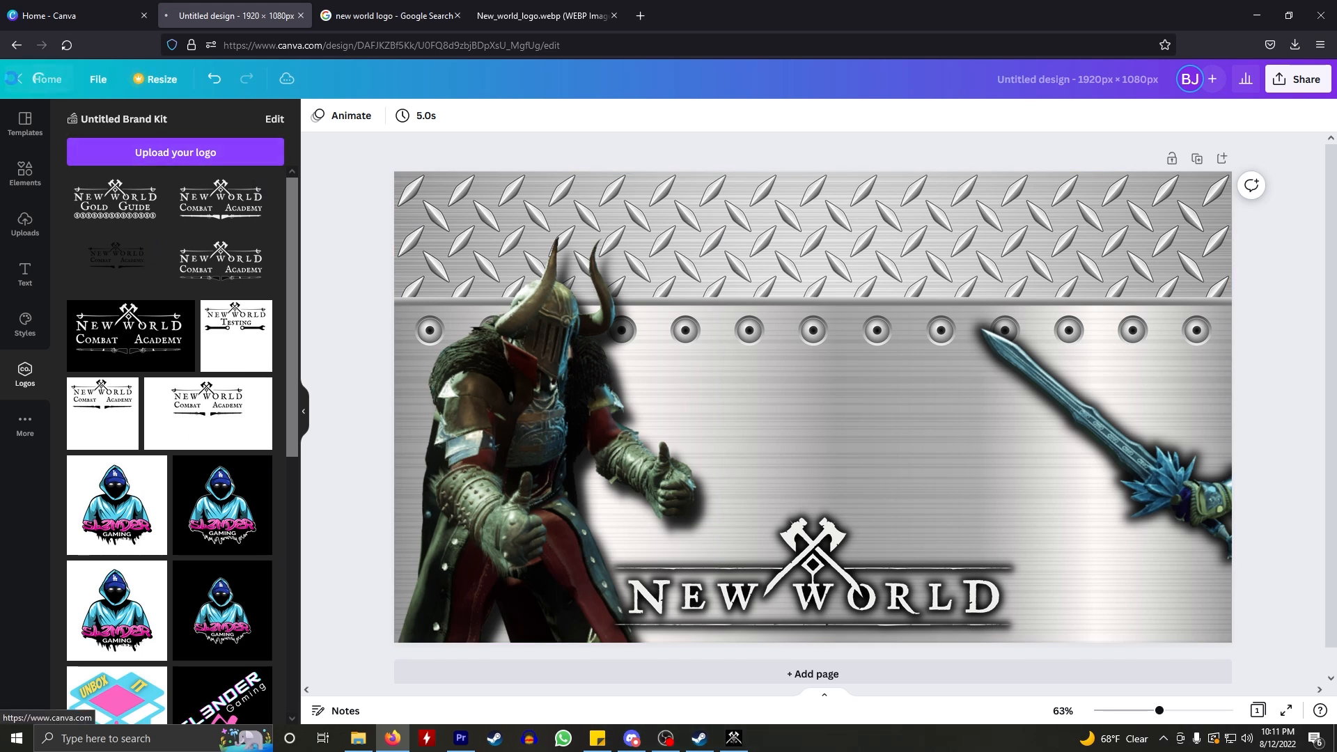
{"action": "left_click", "coordinate": [40, 79]}
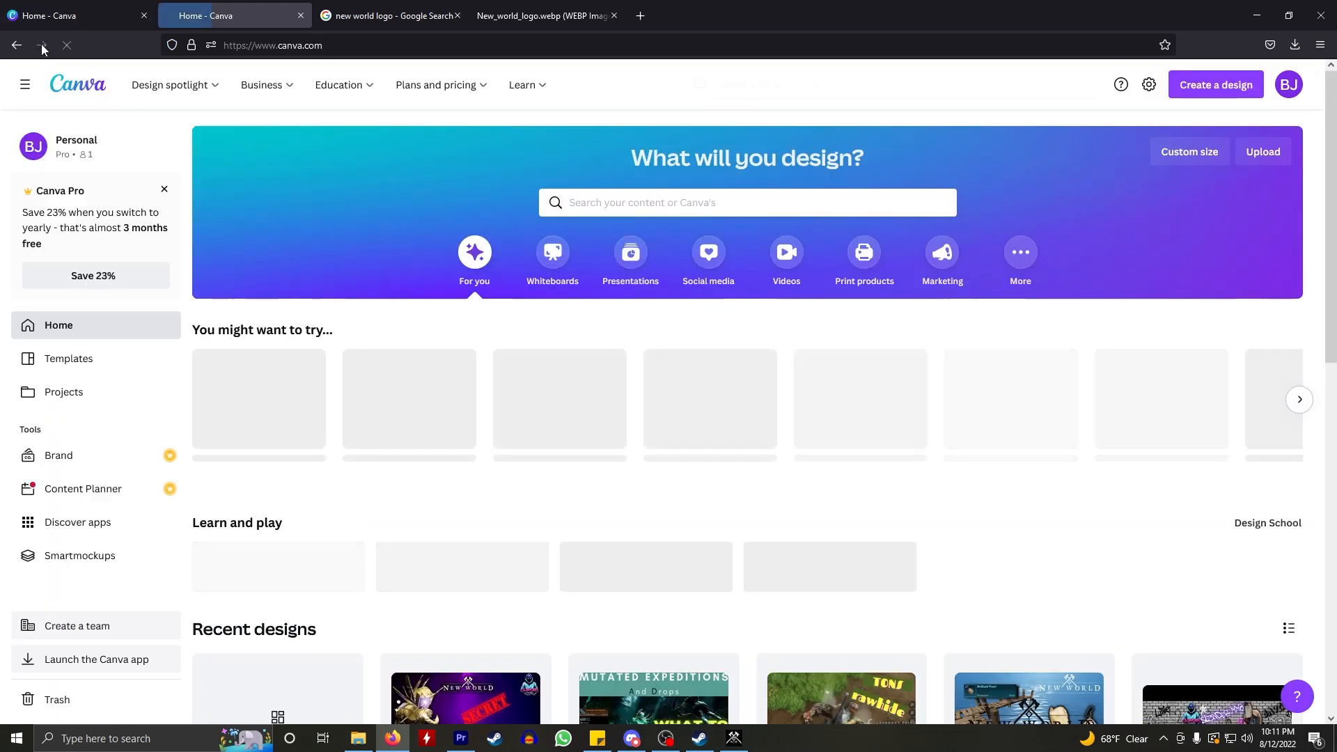
{"action": "left_click", "coordinate": [132, 20]}
{"action": "left_click", "coordinate": [209, 15]}
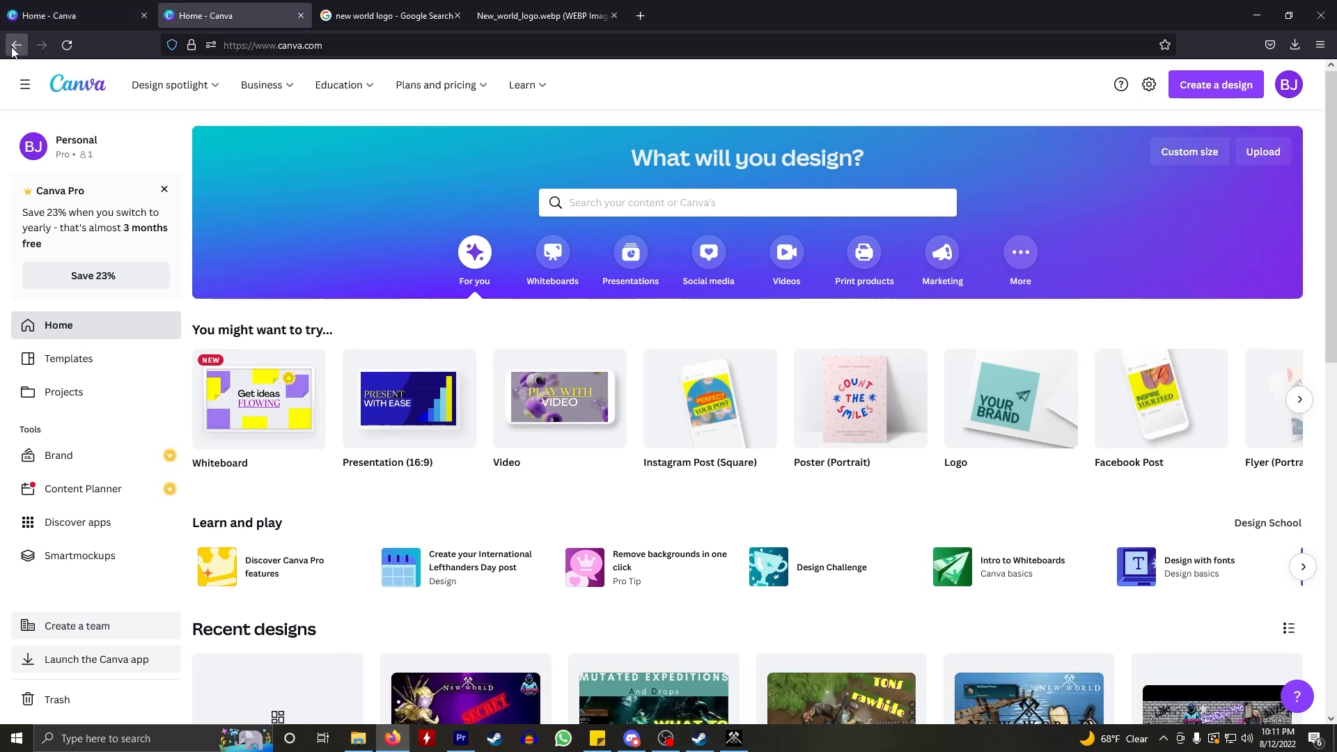
{"action": "left_click", "coordinate": [40, 46]}
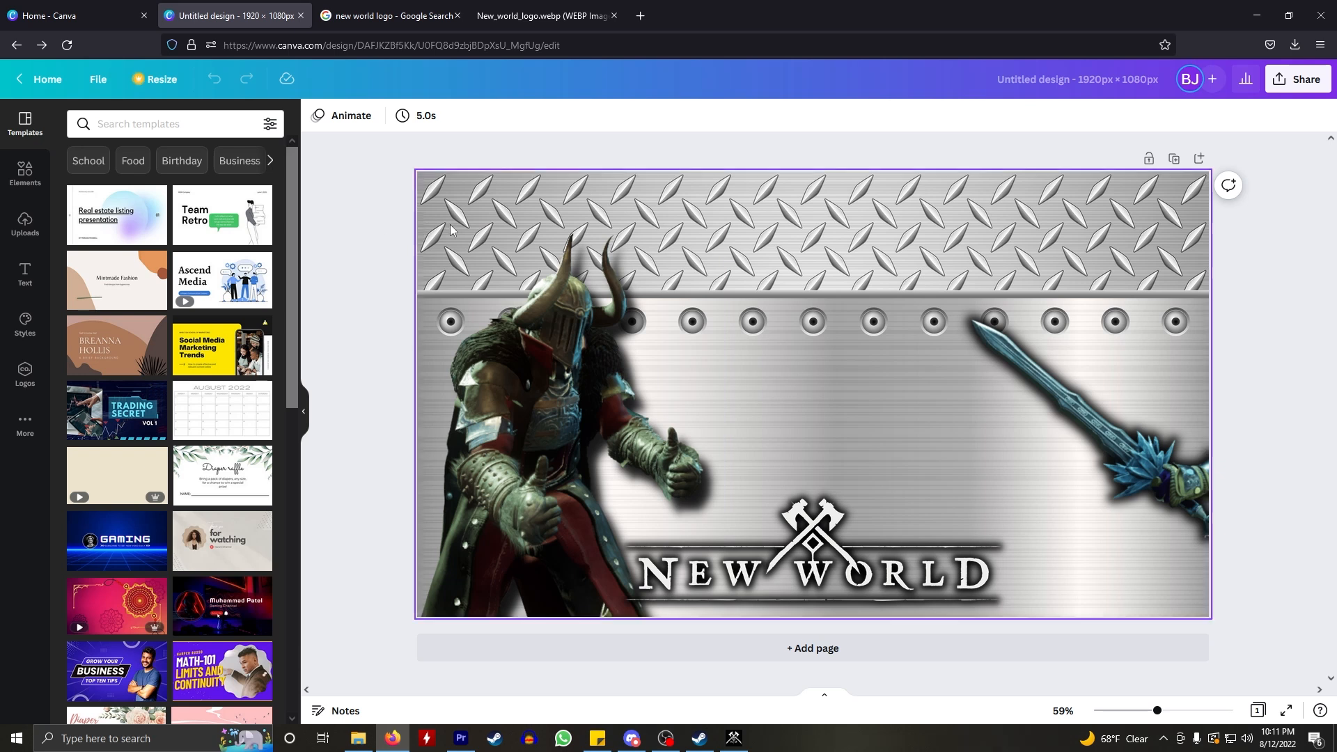
- Search the uploads for "sl3nder", add the hooded Sl3nder Gaming logo, and place it, reduced, above the New World logo
{"action": "left_click", "coordinate": [25, 223]}
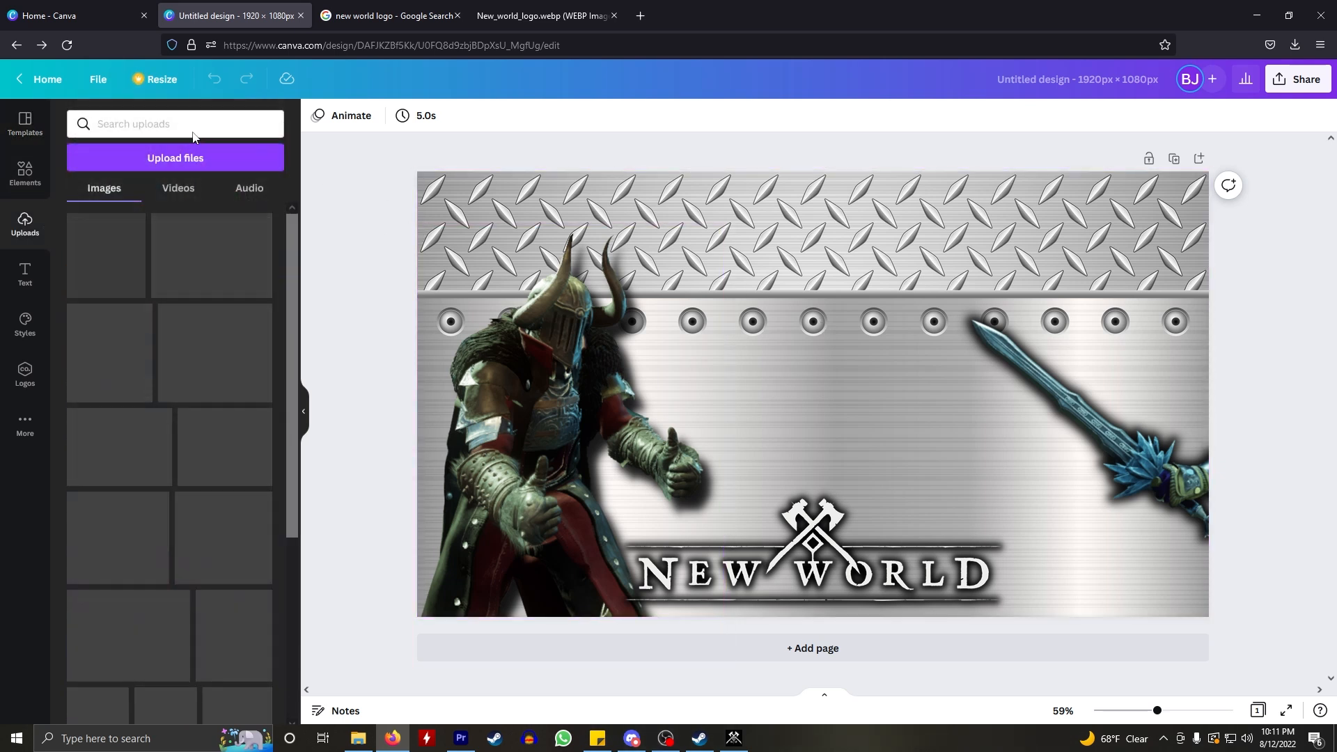
{"action": "type", "text": "sl3n"}
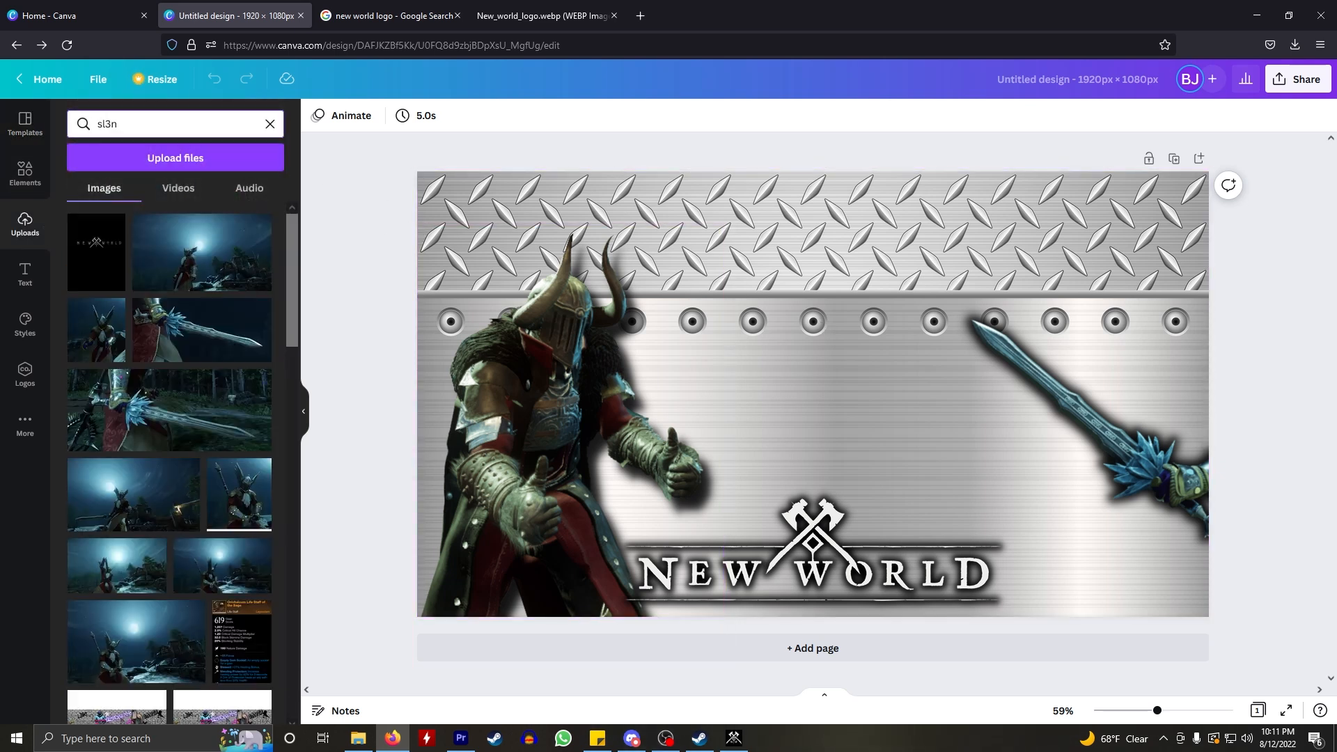
{"action": "type", "text": "der"}
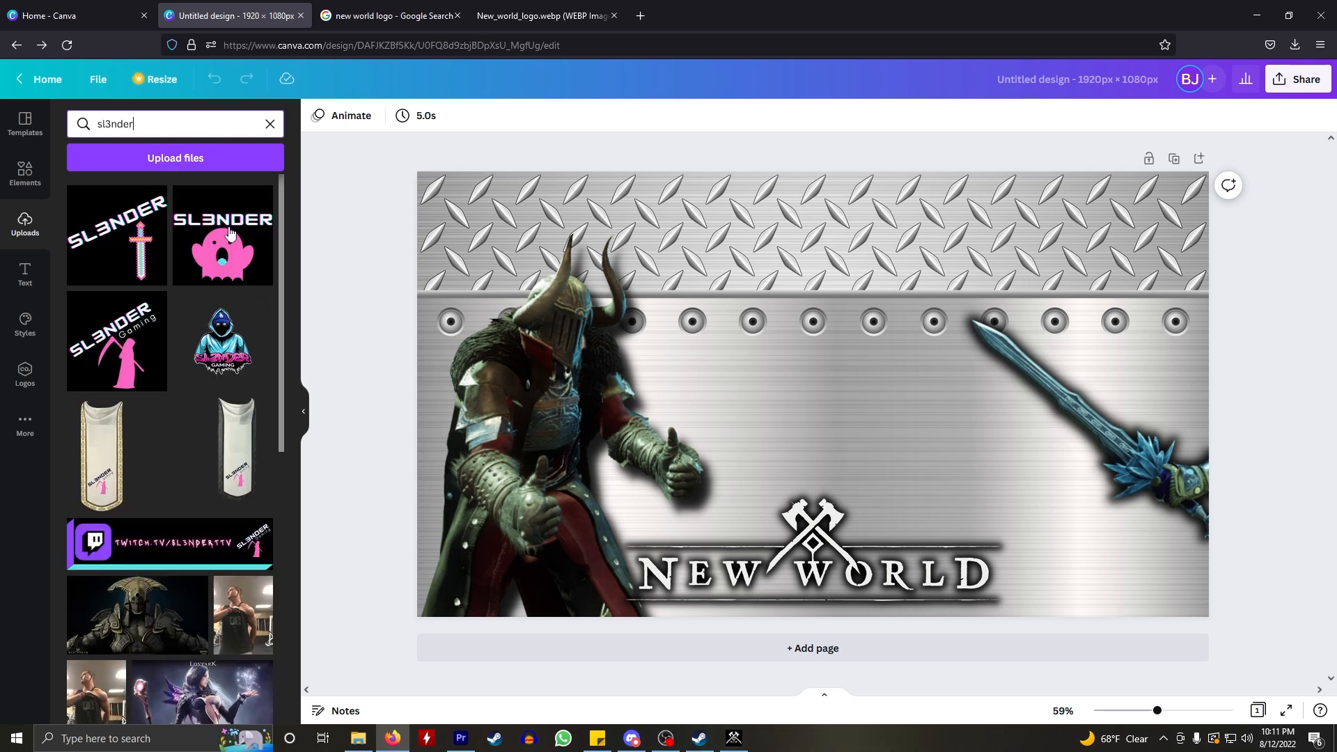
{"action": "left_click", "coordinate": [232, 350]}
{"action": "left_click_drag", "start_coordinate": [991, 215], "coordinate": [786, 414]}
{"action": "left_click_drag", "start_coordinate": [739, 494], "coordinate": [830, 380]}
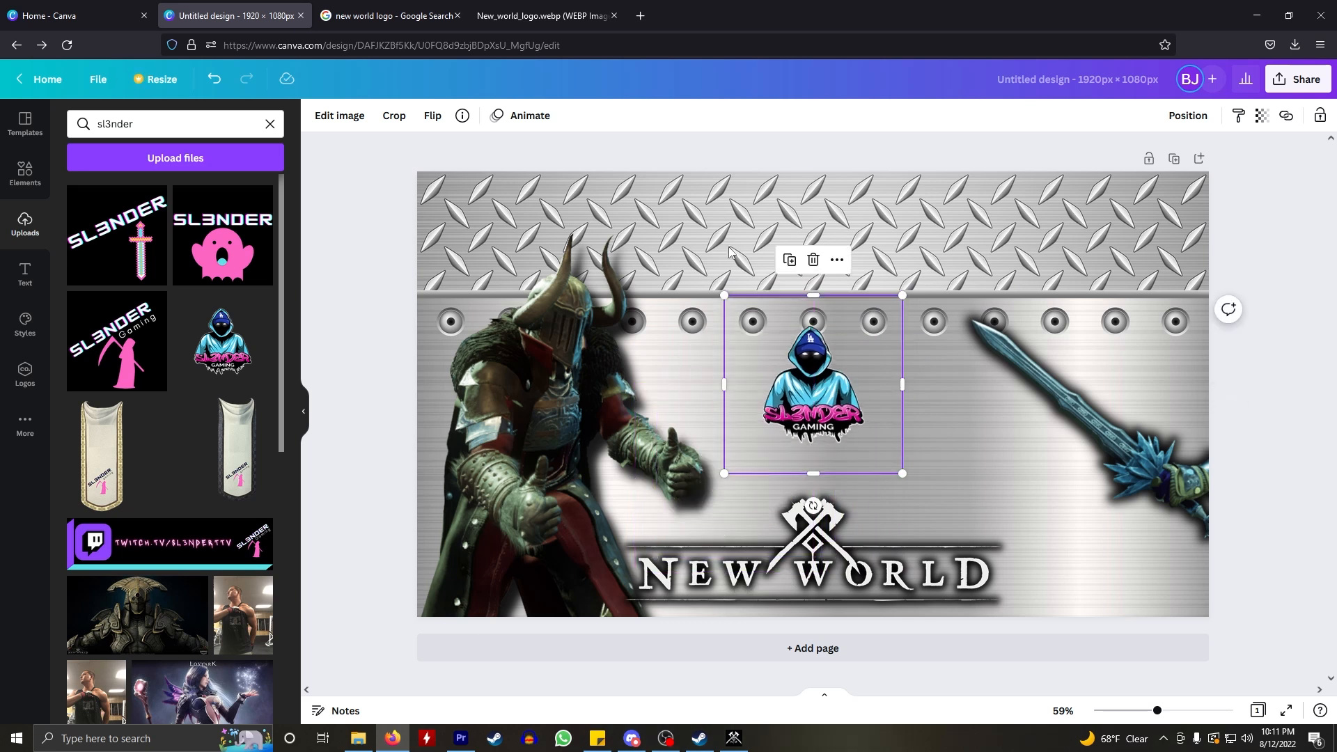
{"action": "left_click", "coordinate": [335, 118]}
{"action": "left_click", "coordinate": [97, 232]}
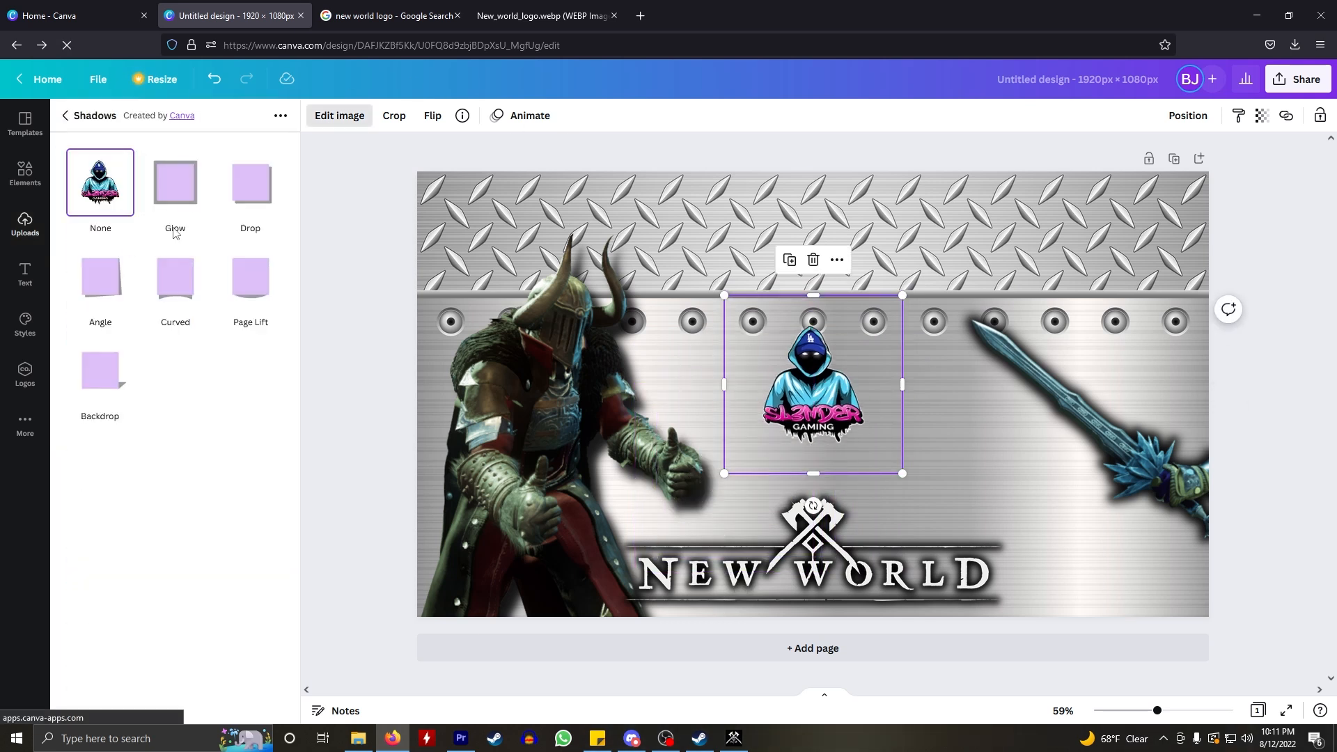
{"action": "left_click", "coordinate": [252, 190]}
{"action": "left_click", "coordinate": [253, 191]}
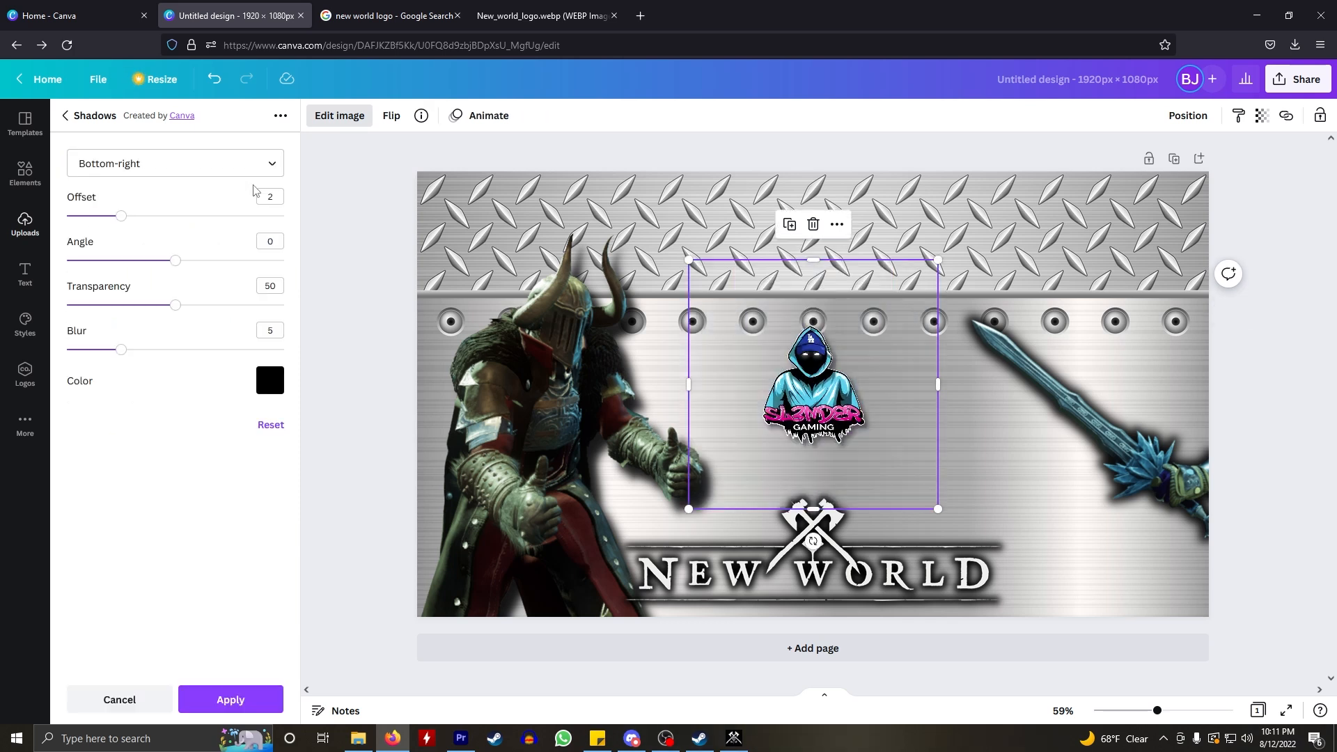
{"action": "left_click_drag", "start_coordinate": [126, 222], "coordinate": [149, 221]}
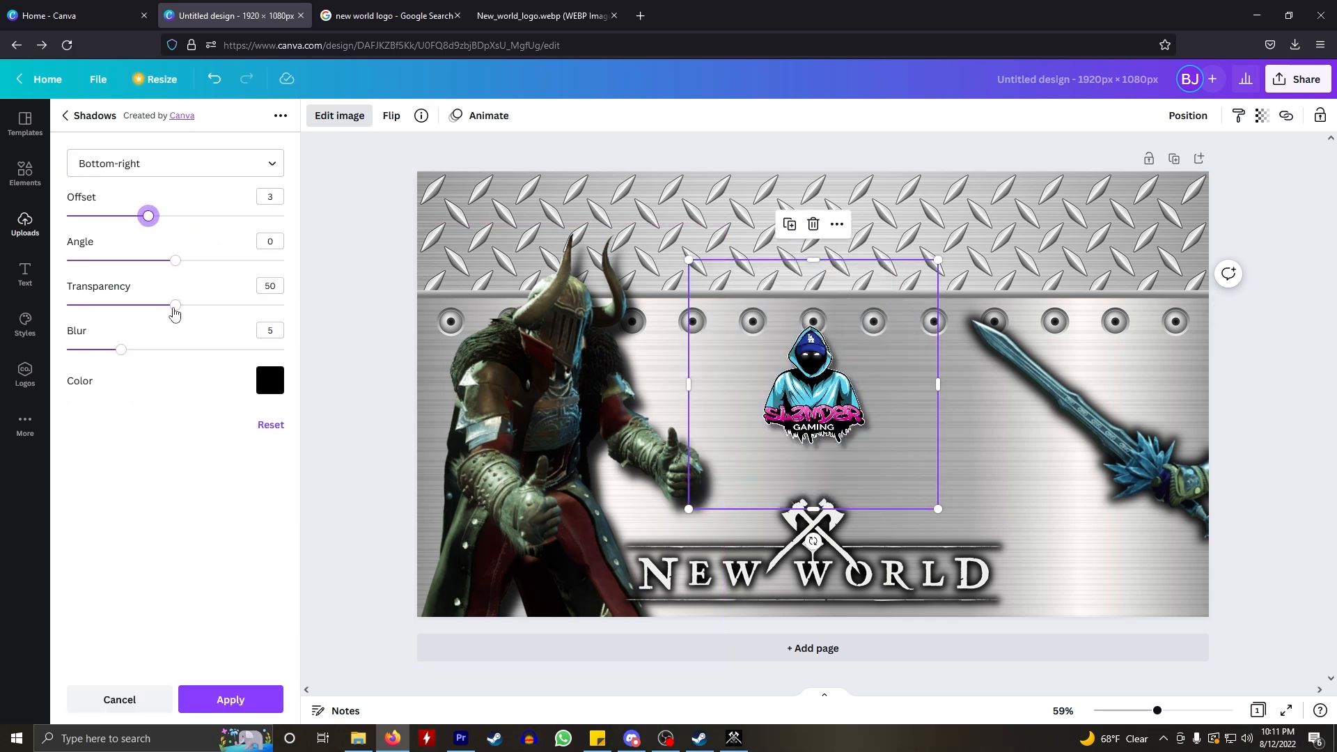
{"action": "left_click_drag", "start_coordinate": [174, 310], "coordinate": [225, 306]}
{"action": "left_click_drag", "start_coordinate": [128, 356], "coordinate": [192, 360]}
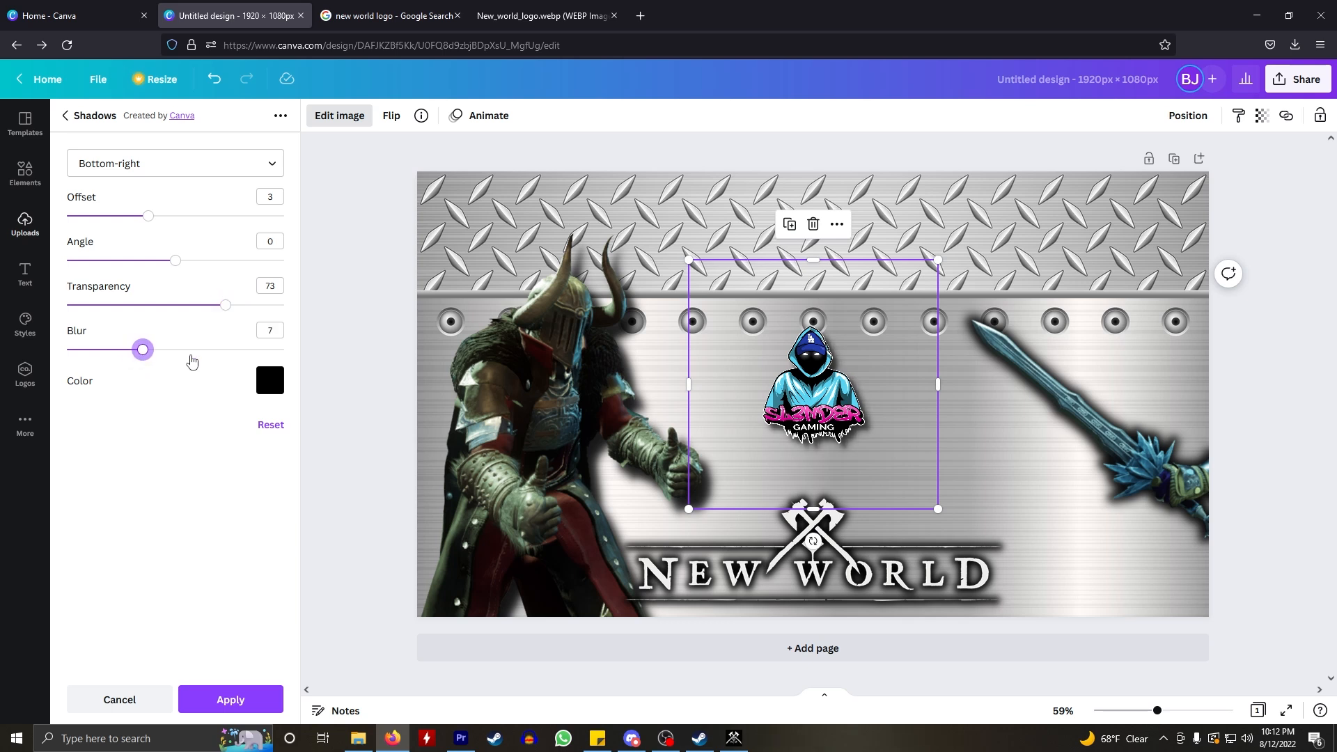
{"action": "left_click_drag", "start_coordinate": [939, 509], "coordinate": [1019, 576]}
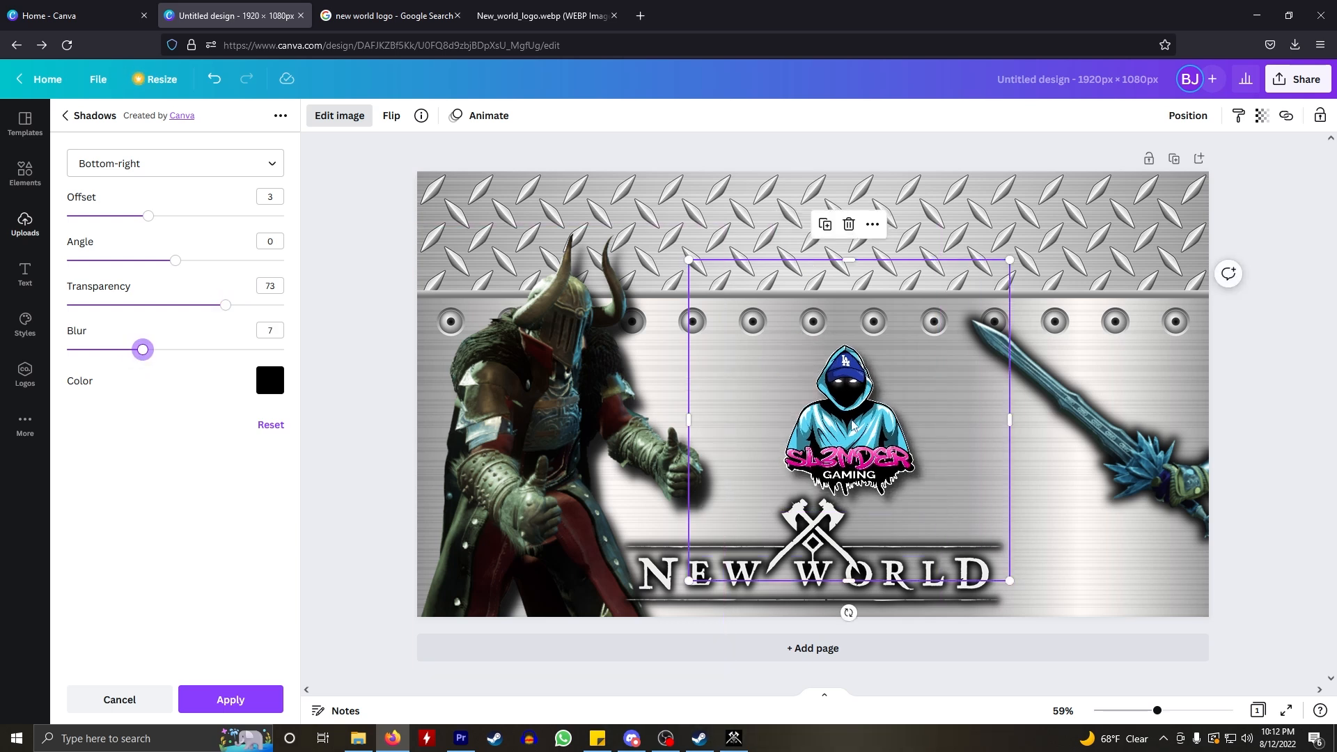
{"action": "left_click_drag", "start_coordinate": [850, 439], "coordinate": [836, 383]}
{"action": "left_click", "coordinate": [119, 699]}
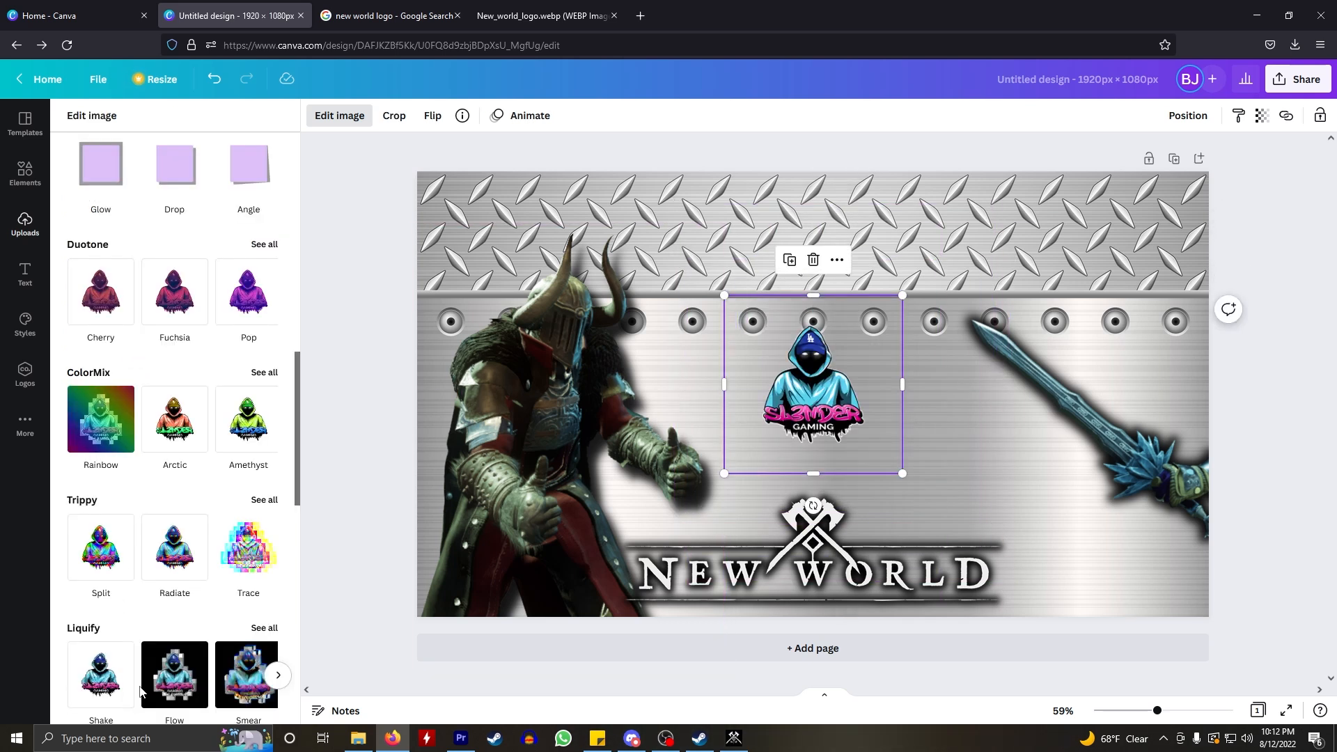
- Add a Glow shadow with size 11, transparency 95 and blur 12 to the Sl3nder Gaming logo, and enlarge the logo
{"action": "left_click", "coordinate": [108, 181]}
{"action": "left_click", "coordinate": [97, 167]}
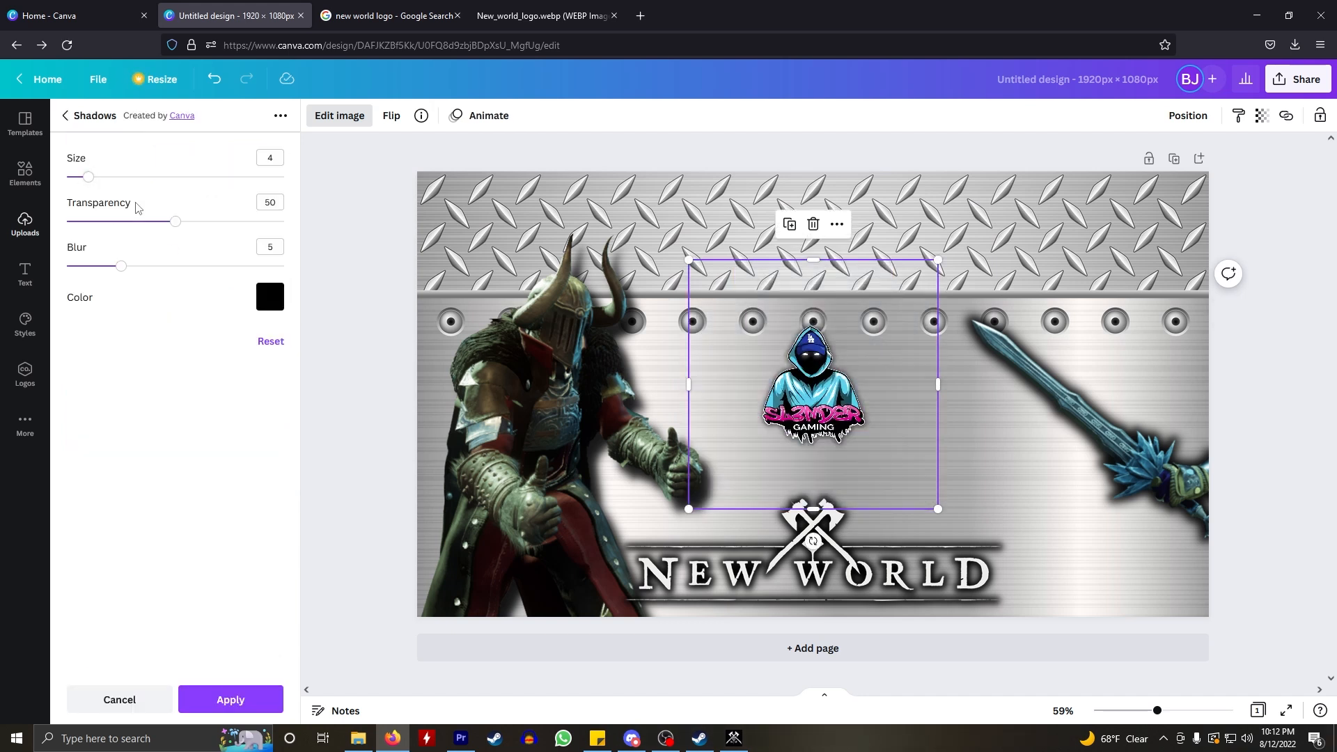
{"action": "left_click_drag", "start_coordinate": [88, 176], "coordinate": [126, 177]}
{"action": "left_click_drag", "start_coordinate": [176, 221], "coordinate": [274, 230]}
{"action": "left_click_drag", "start_coordinate": [122, 266], "coordinate": [201, 276]}
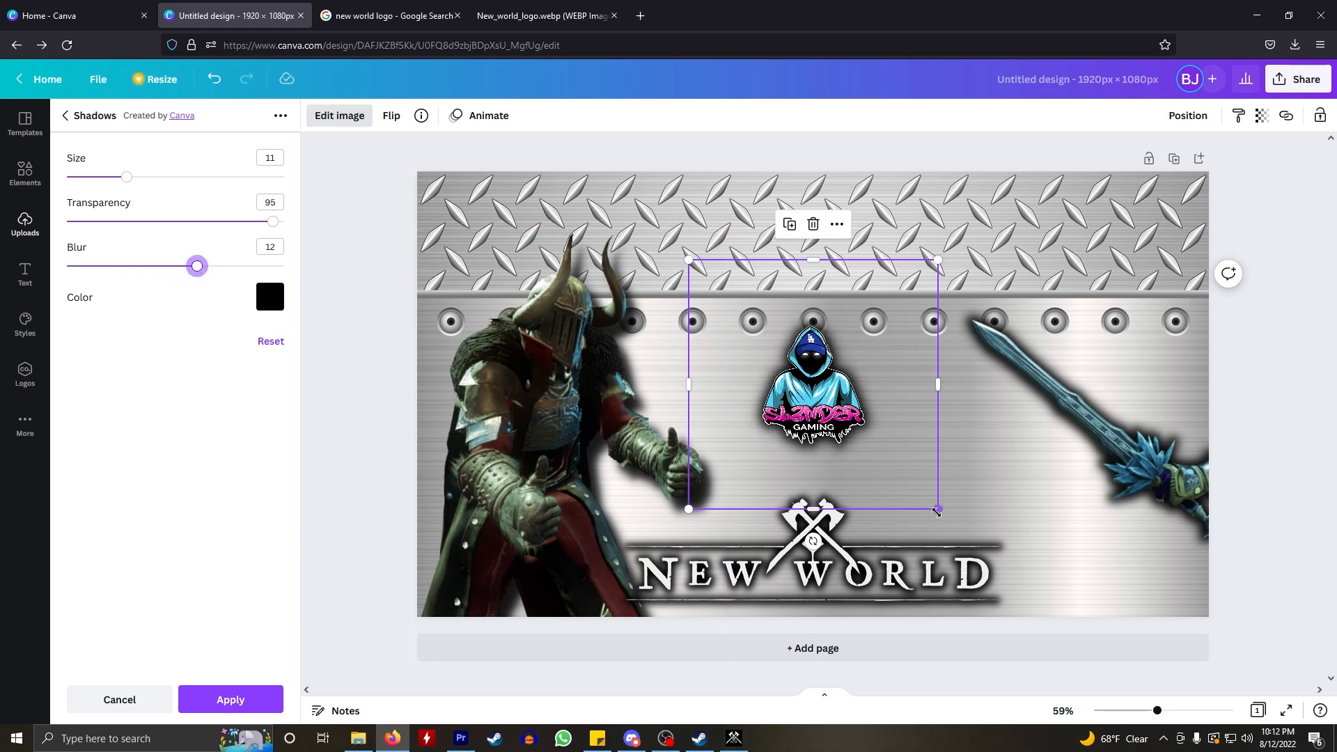
{"action": "left_click_drag", "start_coordinate": [937, 512], "coordinate": [996, 570]}
- Try light blue and purple as the logo's glow colour, and return it to black
{"action": "left_click", "coordinate": [277, 305]}
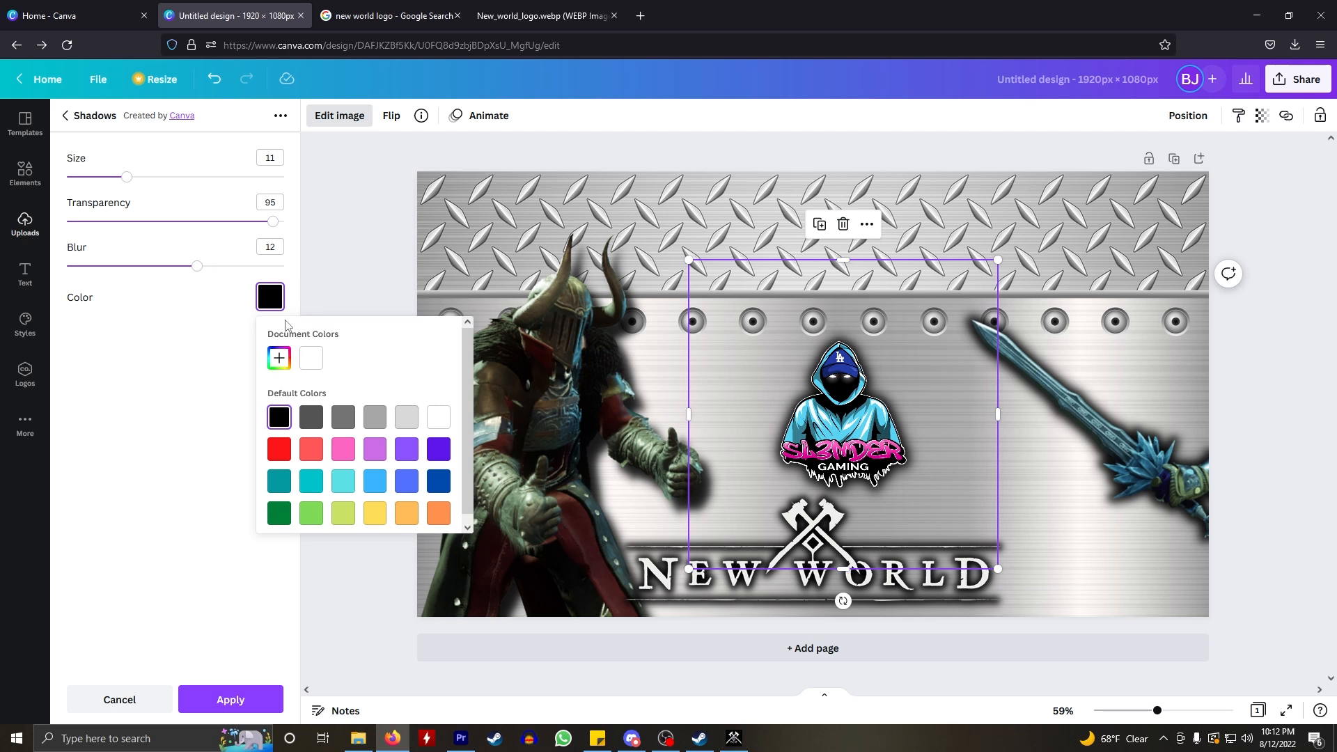
{"action": "left_click", "coordinate": [344, 479]}
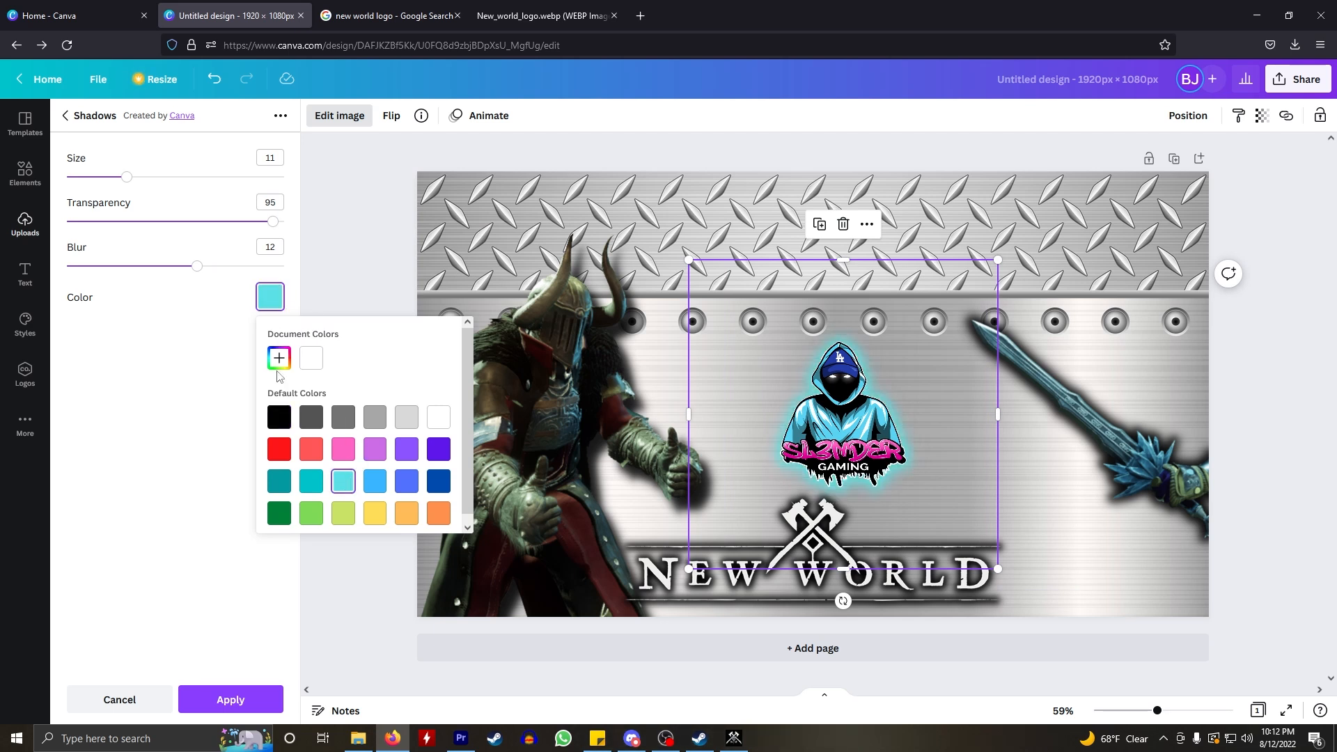
{"action": "left_click", "coordinate": [407, 449]}
{"action": "left_click", "coordinate": [375, 450]}
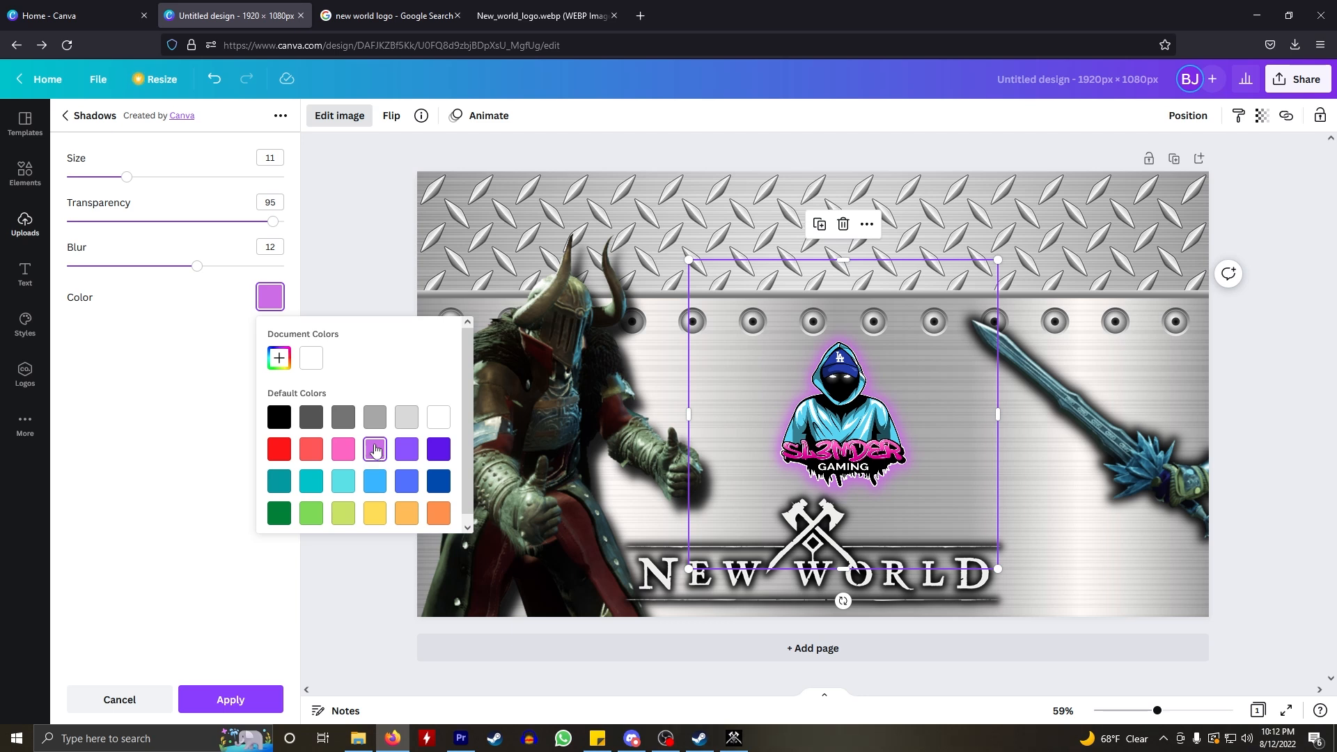
{"action": "left_click", "coordinate": [285, 416]}
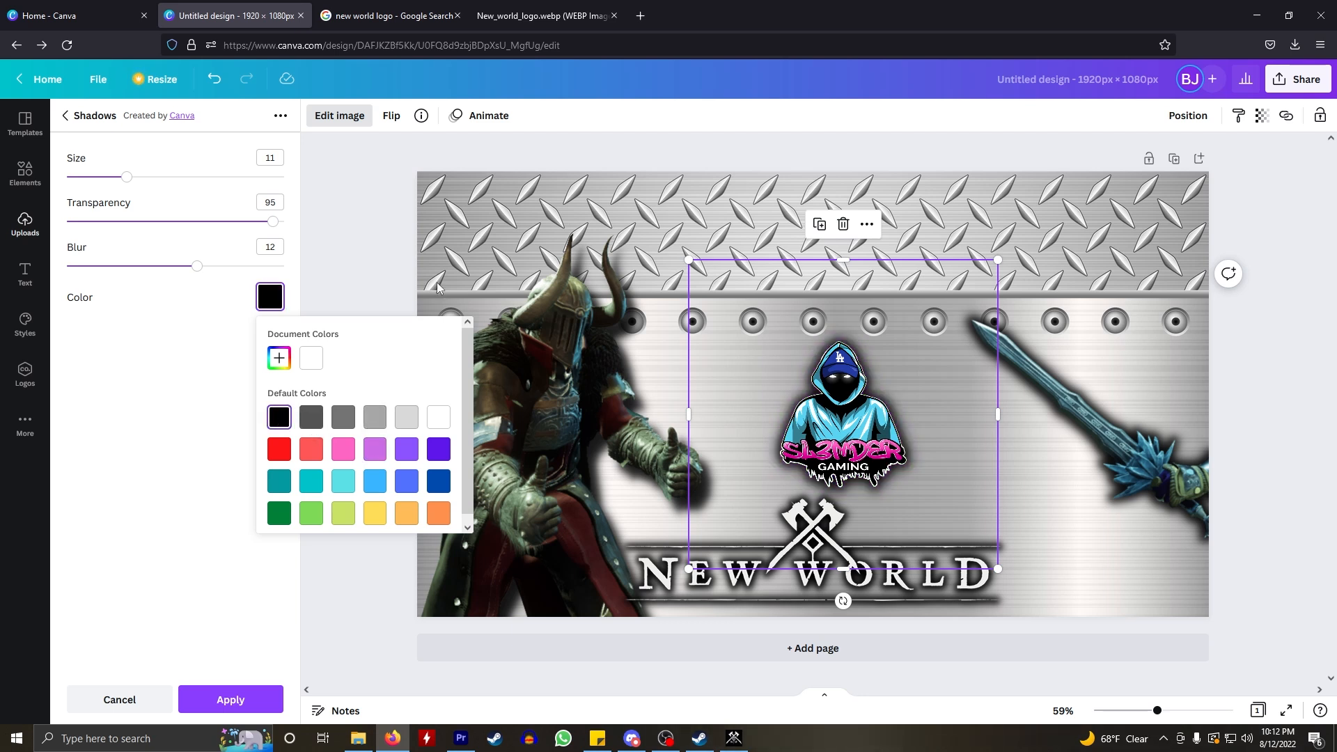
- Set the logo's glow size to 8 and apply the shadow
{"action": "left_click_drag", "start_coordinate": [129, 181], "coordinate": [110, 182]}
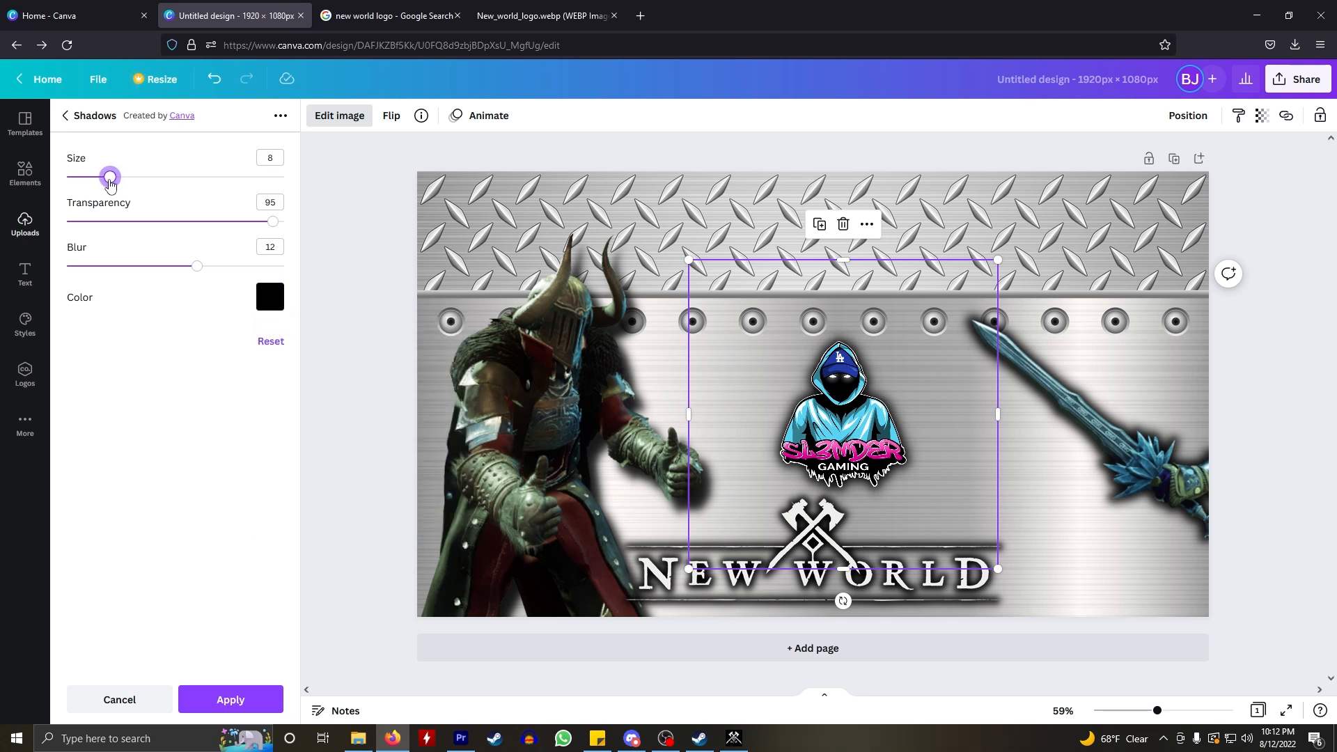
{"action": "left_click", "coordinate": [252, 689]}
{"action": "left_click", "coordinate": [1097, 494]}
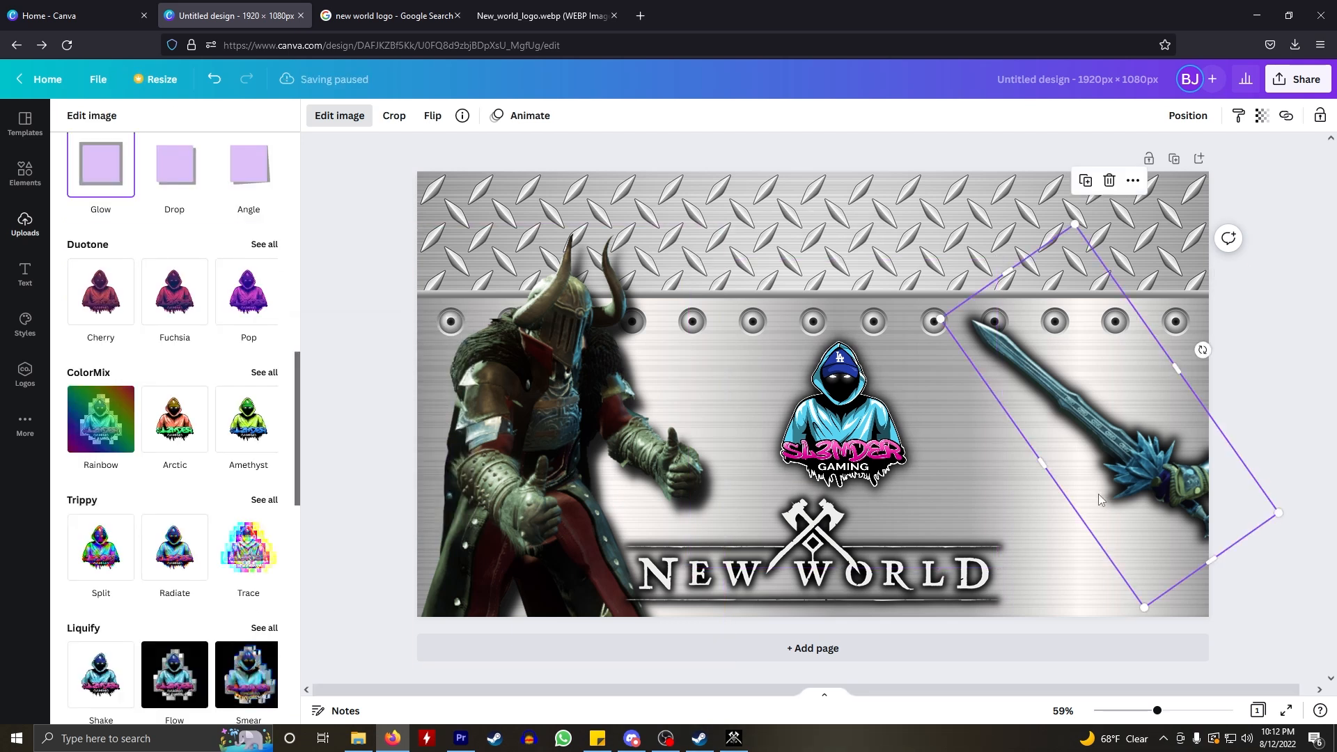
- Raise the sword along the canvas's right edge and fit the Sl3nder Gaming logo, reduced, into the lower-right corner beneath it
{"action": "left_click", "coordinate": [861, 423]}
{"action": "left_click_drag", "start_coordinate": [861, 423], "coordinate": [929, 390]}
{"action": "left_click_drag", "start_coordinate": [1015, 326], "coordinate": [1114, 541]}
{"action": "left_click_drag", "start_coordinate": [1068, 389], "coordinate": [1067, 332]}
{"action": "left_click", "coordinate": [1107, 547]}
{"action": "left_click_drag", "start_coordinate": [1107, 548], "coordinate": [1102, 513]}
{"action": "left_click_drag", "start_coordinate": [1052, 443], "coordinate": [1066, 461]}
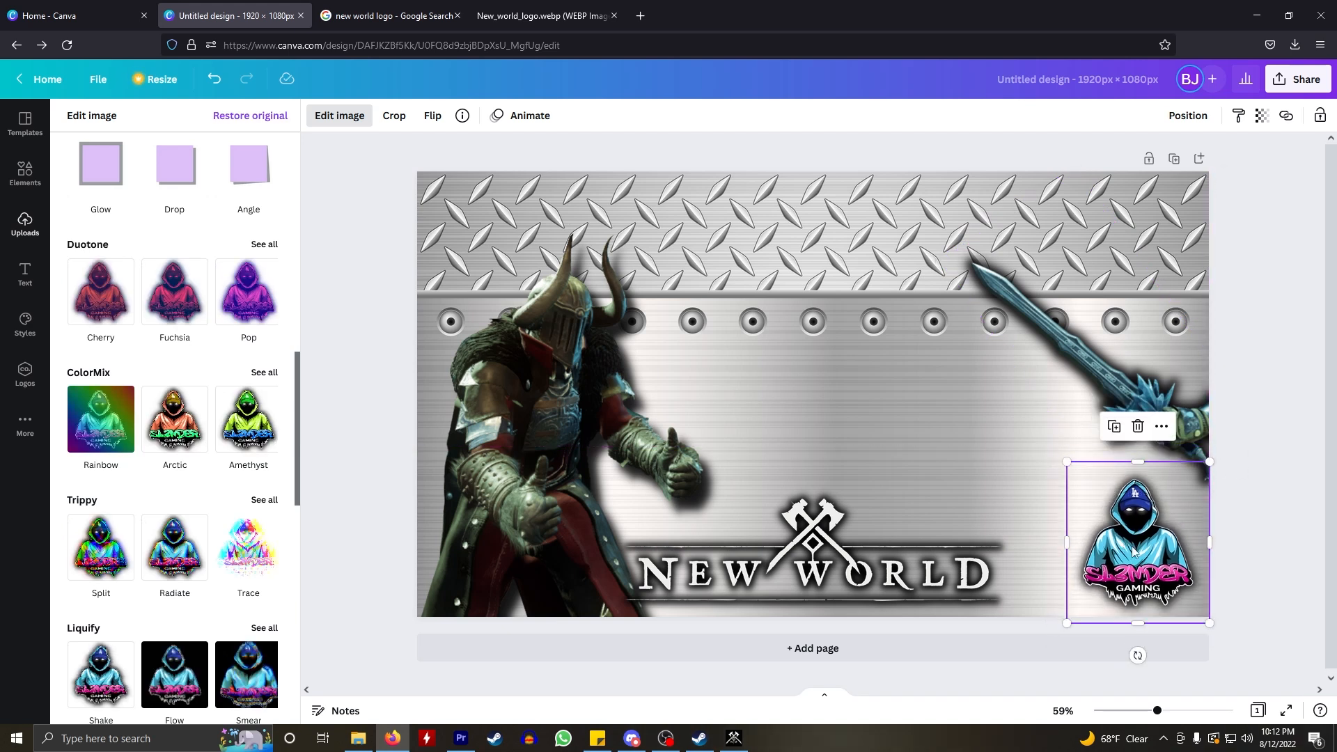
- Nudge the sword slightly down and to the right, closer to the corner logo, and show the text options
{"action": "left_click", "coordinate": [1280, 367]}
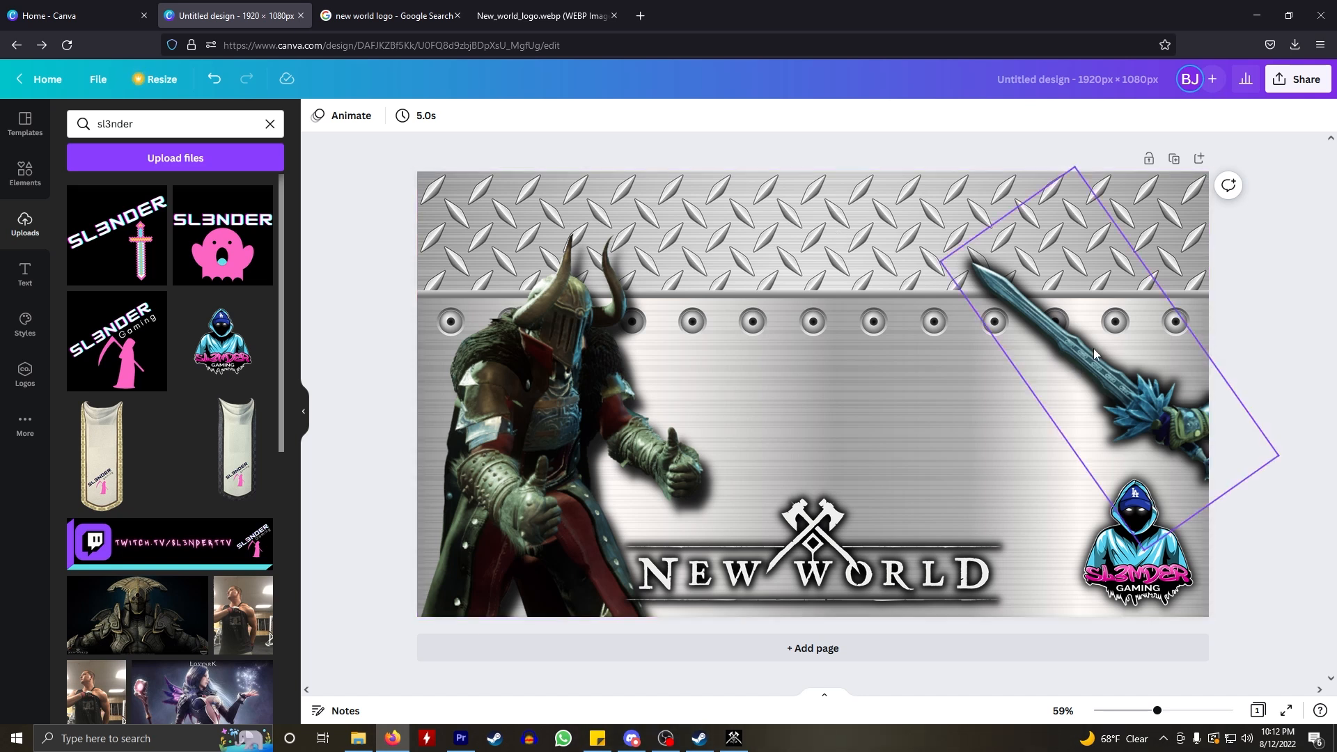
{"action": "left_click_drag", "start_coordinate": [1093, 348], "coordinate": [1107, 371]}
{"action": "left_click", "coordinate": [886, 390]}
{"action": "left_click", "coordinate": [27, 273]}
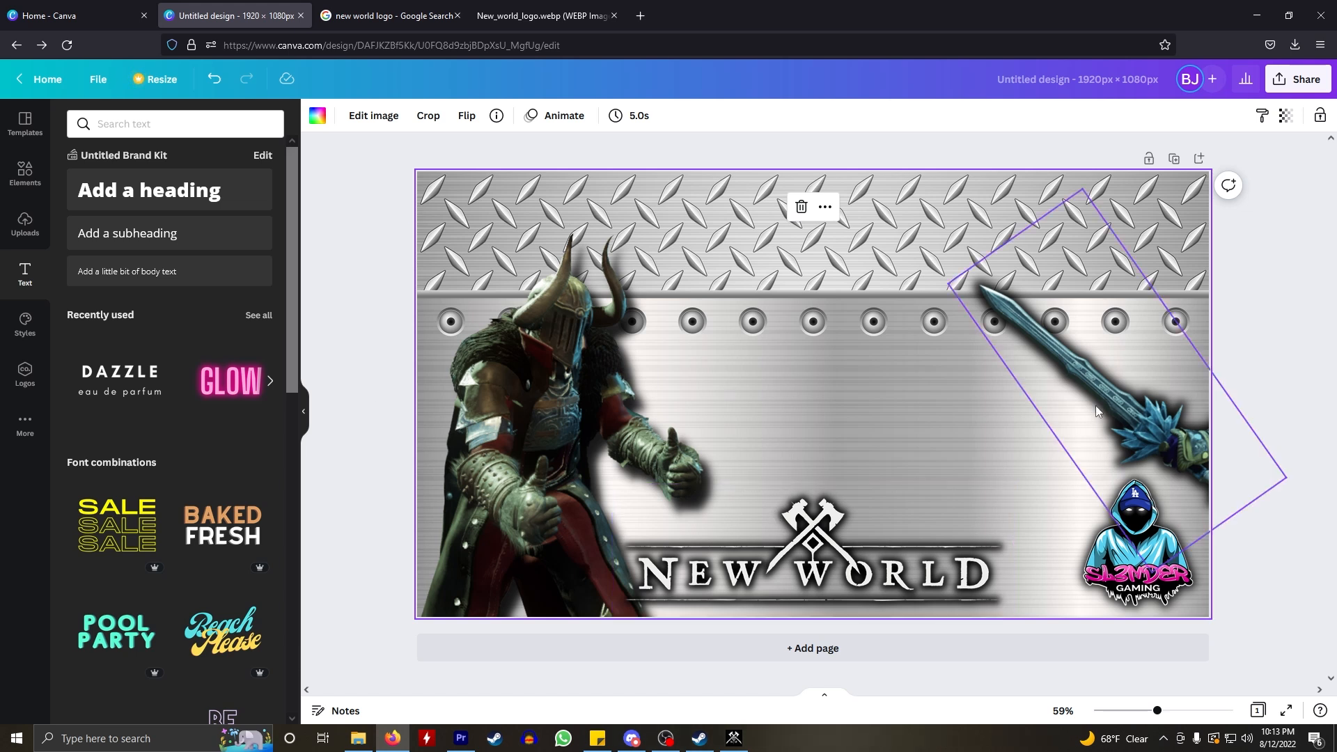
{"action": "left_click", "coordinate": [1247, 273]}
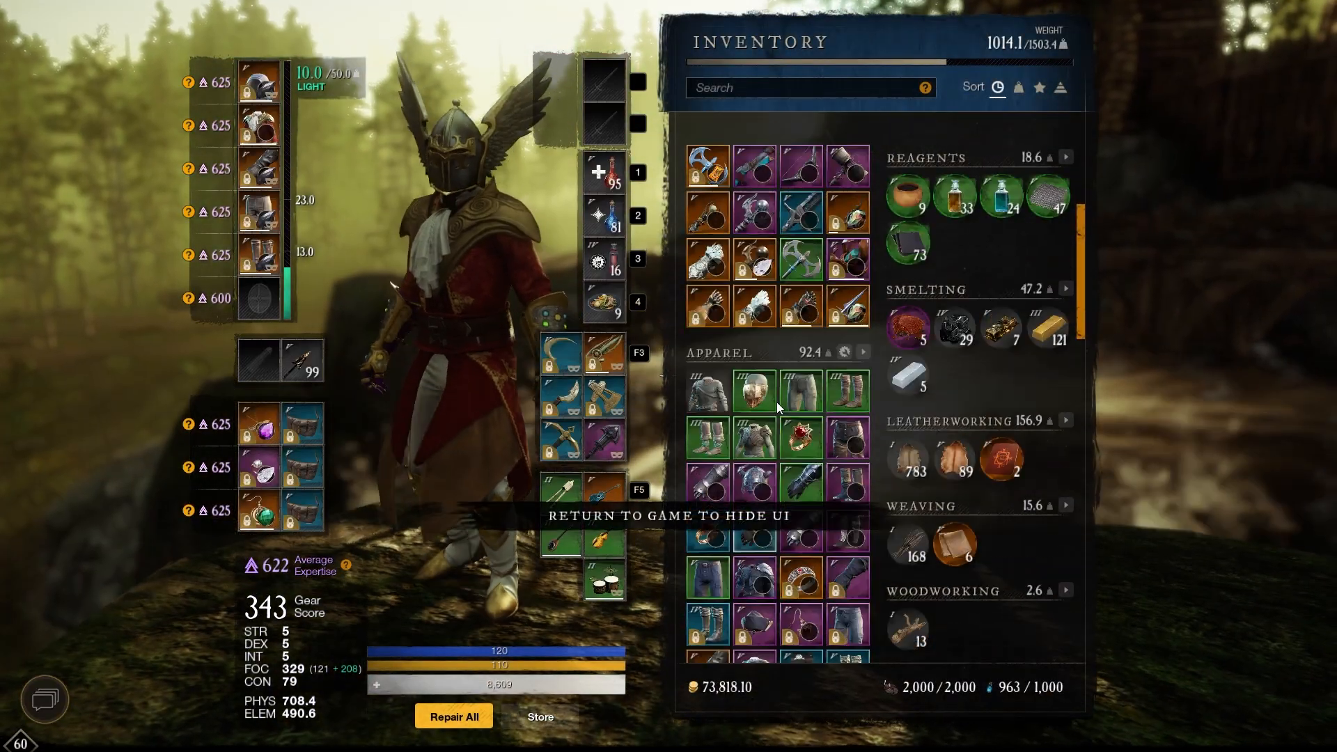
- Check the ice sword's name and item details in the New World game inventory, and return to the Canva design
{"action": "scroll", "coordinate": [752, 418], "scroll_direction": "up", "scroll_amount": 5}
{"action": "right_click", "coordinate": [746, 497]}
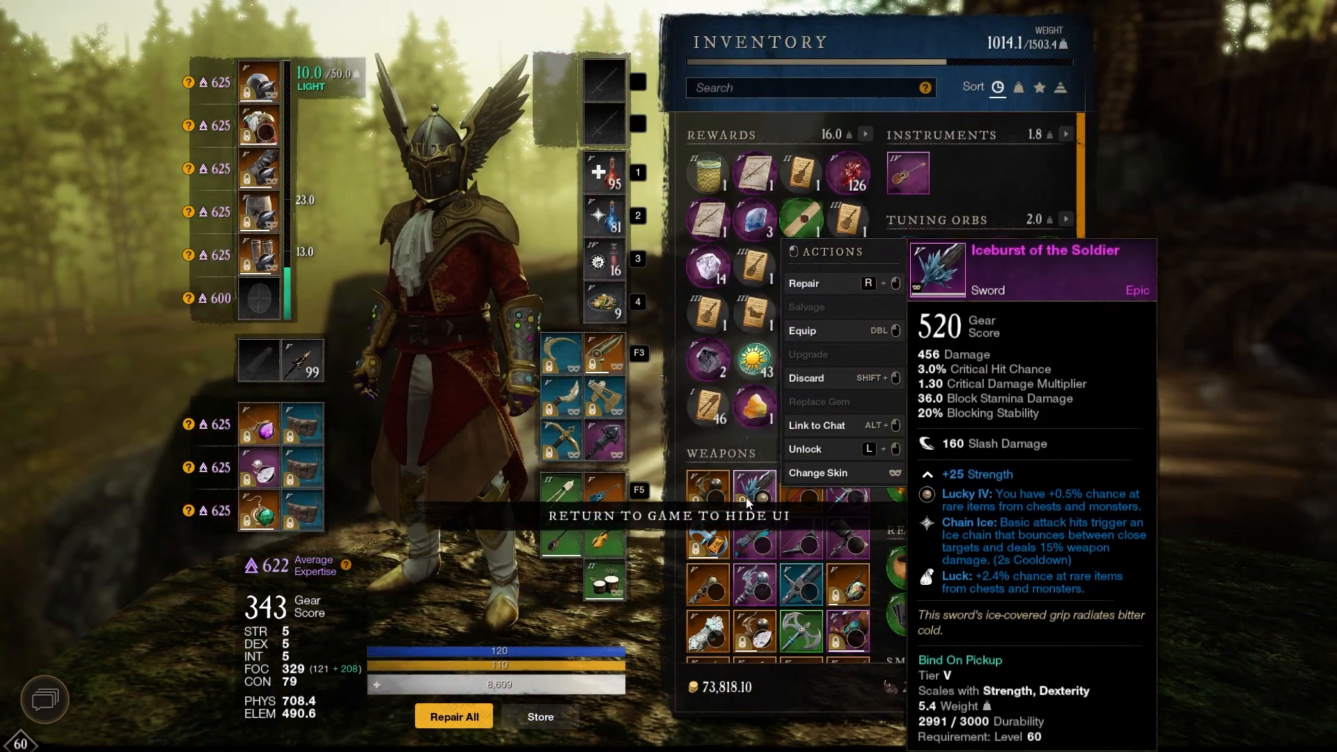
{"action": "key", "text": "Tab"}
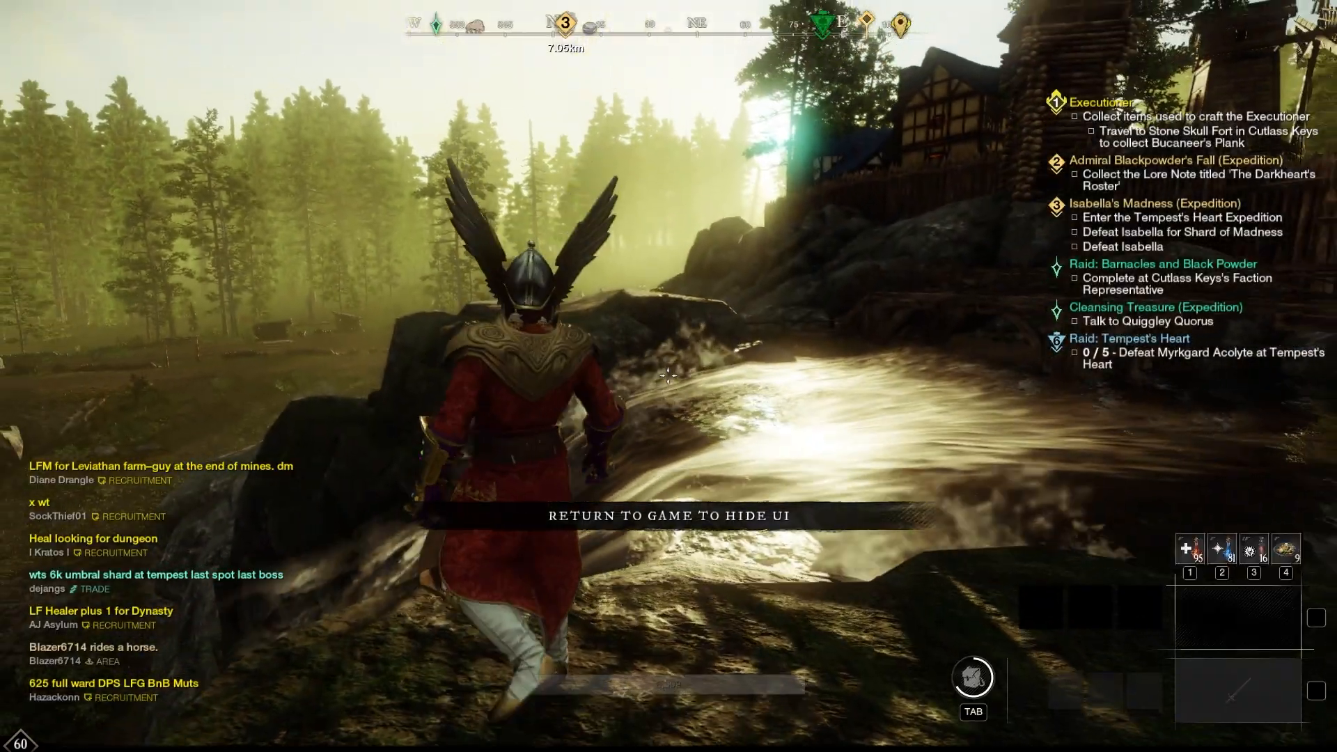
{"action": "key", "text": "alt+Tab"}
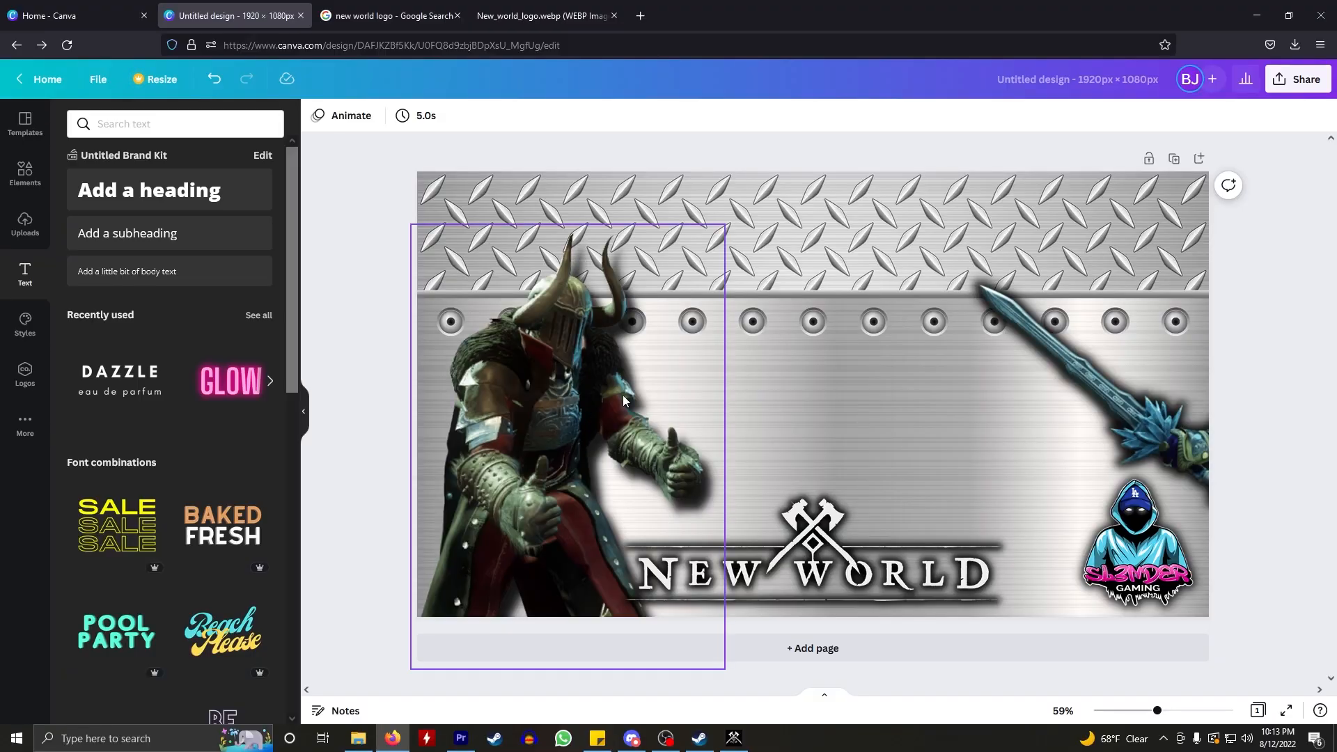
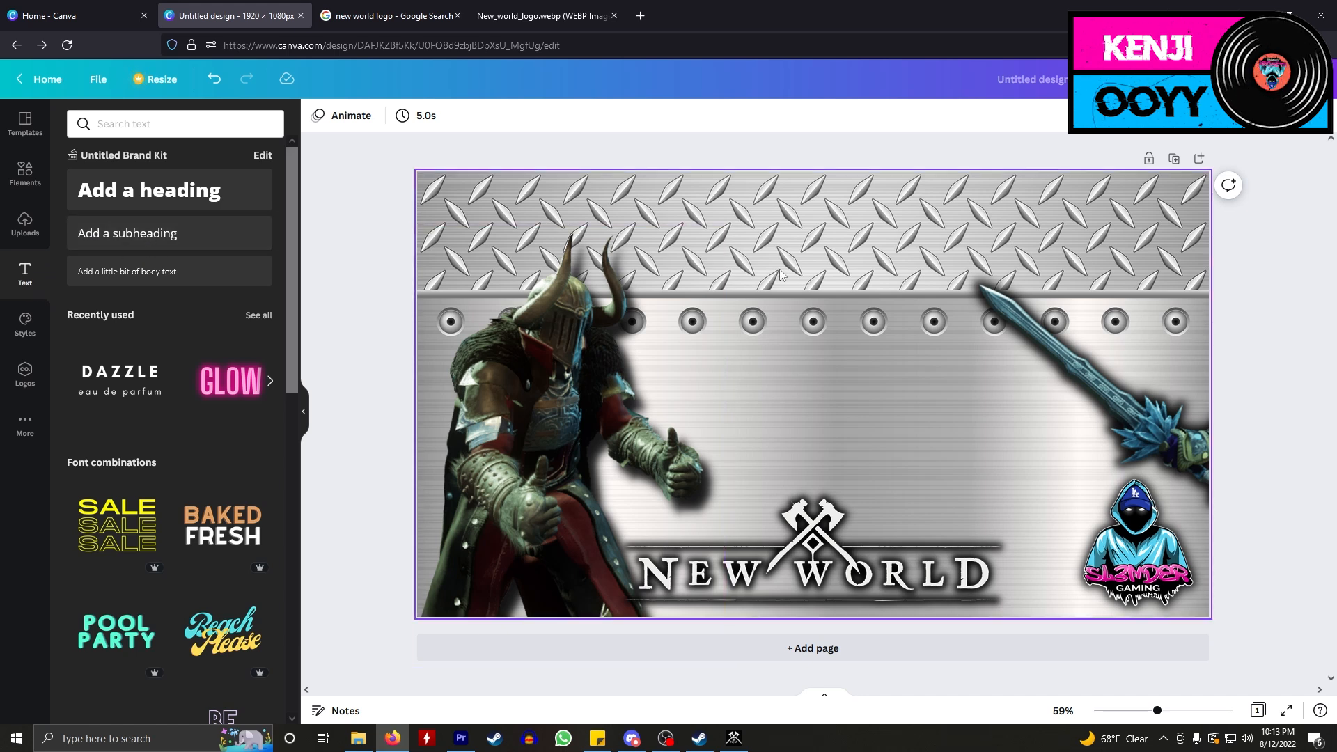
- Browse the ready-made font combinations for a possible title style
{"action": "scroll", "coordinate": [133, 382], "scroll_direction": "down", "scroll_amount": 15}
{"action": "scroll", "coordinate": [174, 379], "scroll_direction": "up", "scroll_amount": 5}
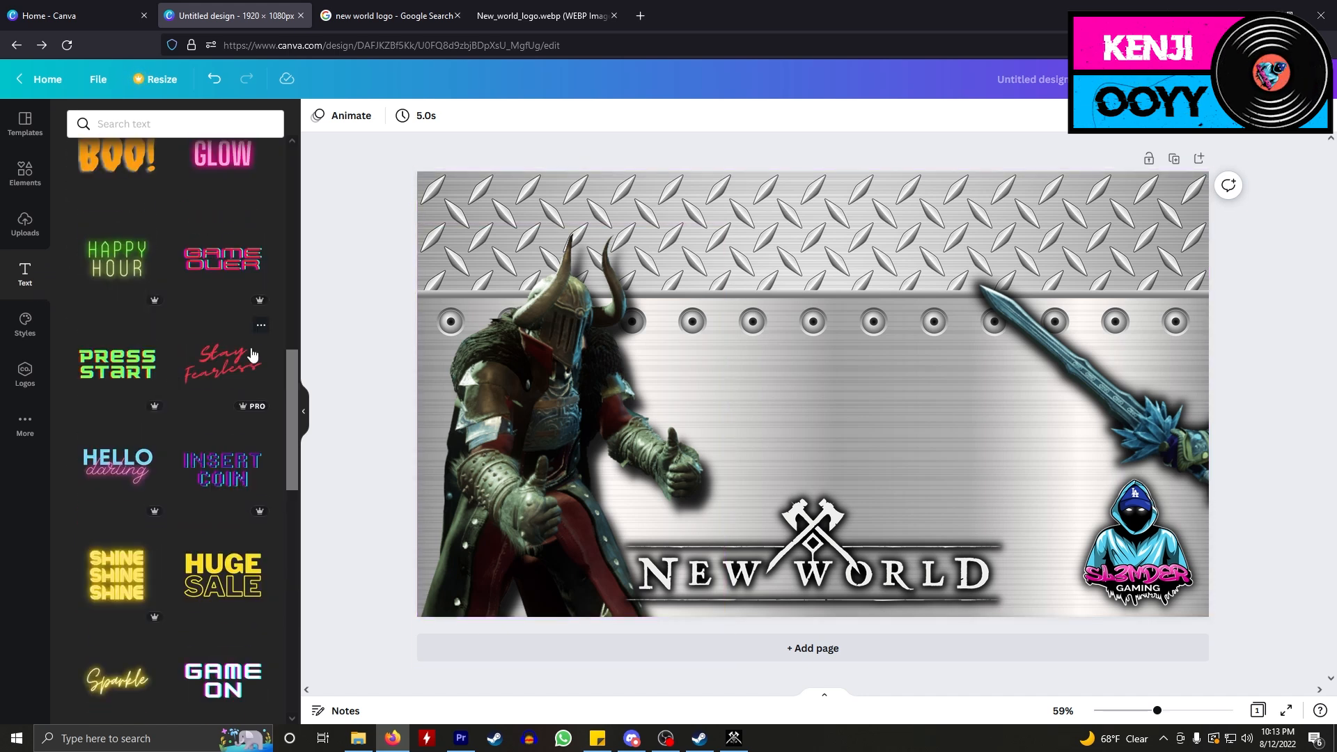
{"action": "scroll", "coordinate": [193, 362], "scroll_direction": "up", "scroll_amount": 2}
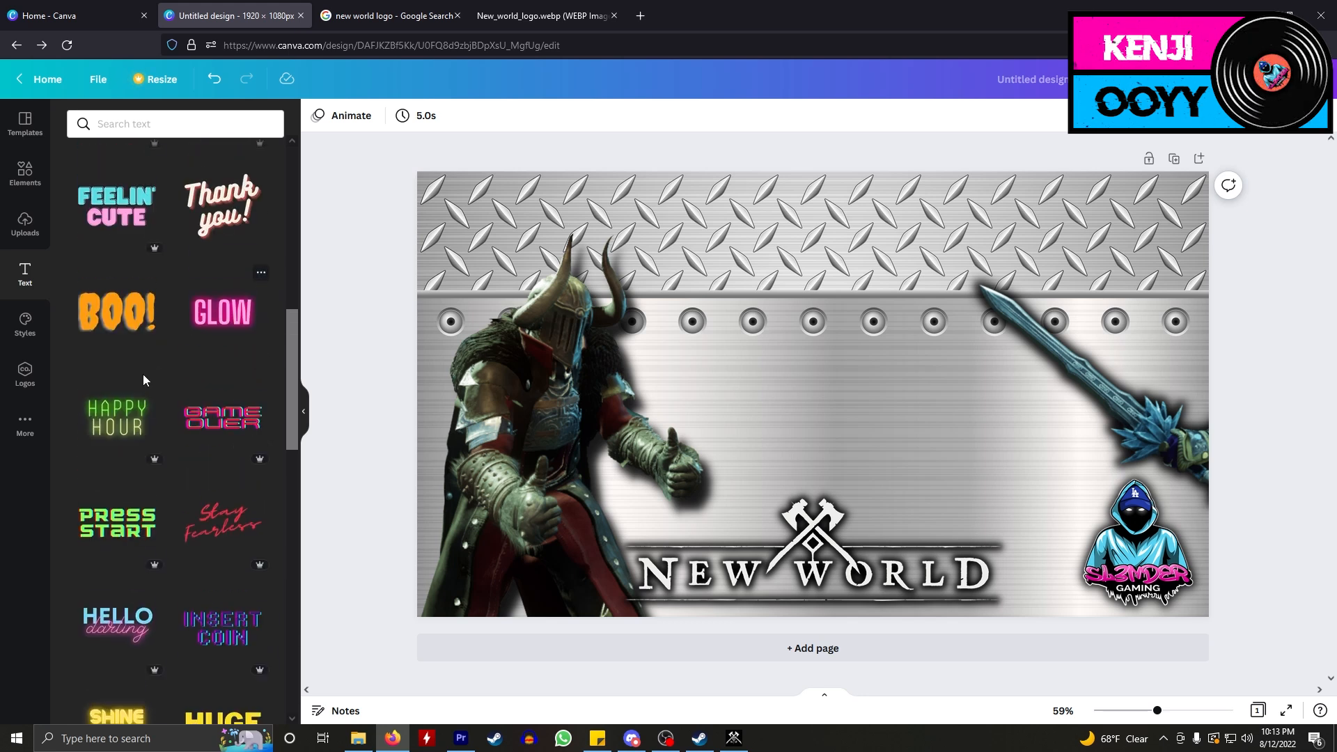
{"action": "scroll", "coordinate": [122, 327], "scroll_direction": "down", "scroll_amount": 1}
{"action": "scroll", "coordinate": [124, 306], "scroll_direction": "up", "scroll_amount": 2}
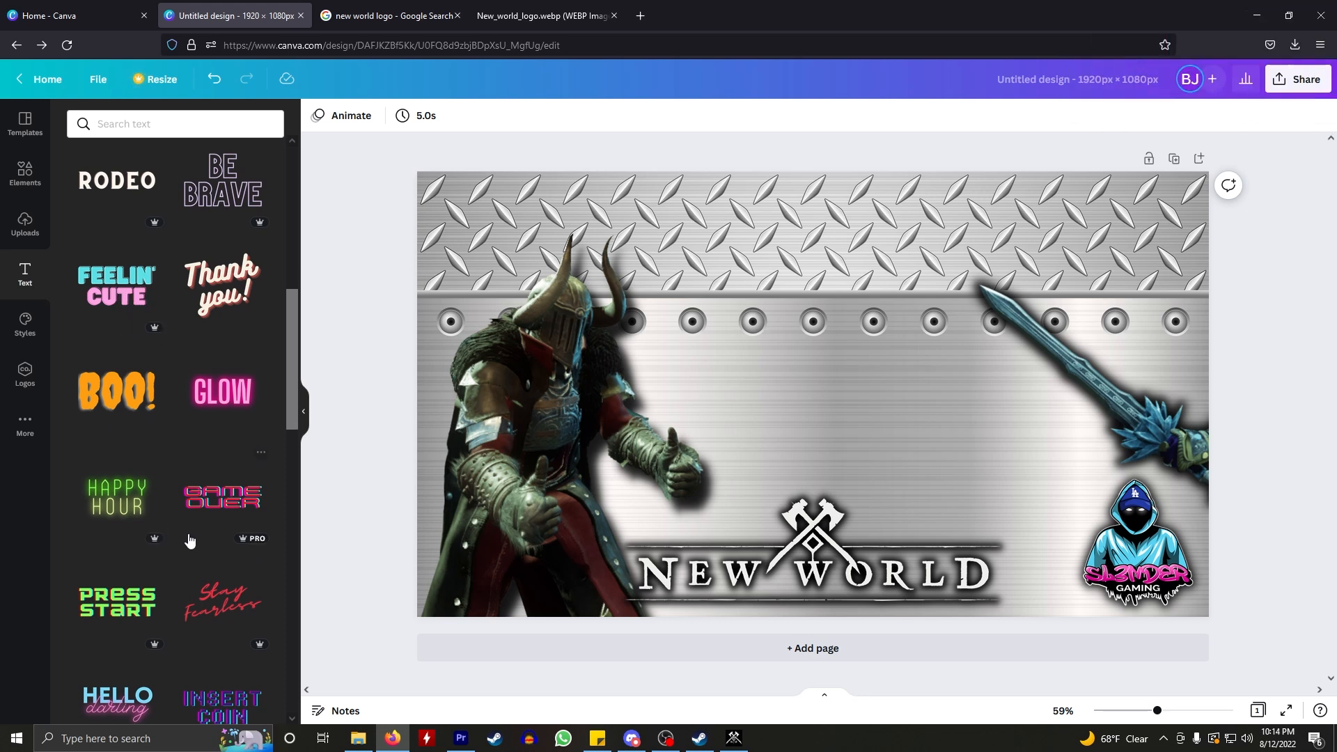
{"action": "scroll", "coordinate": [187, 508], "scroll_direction": "up", "scroll_amount": 5}
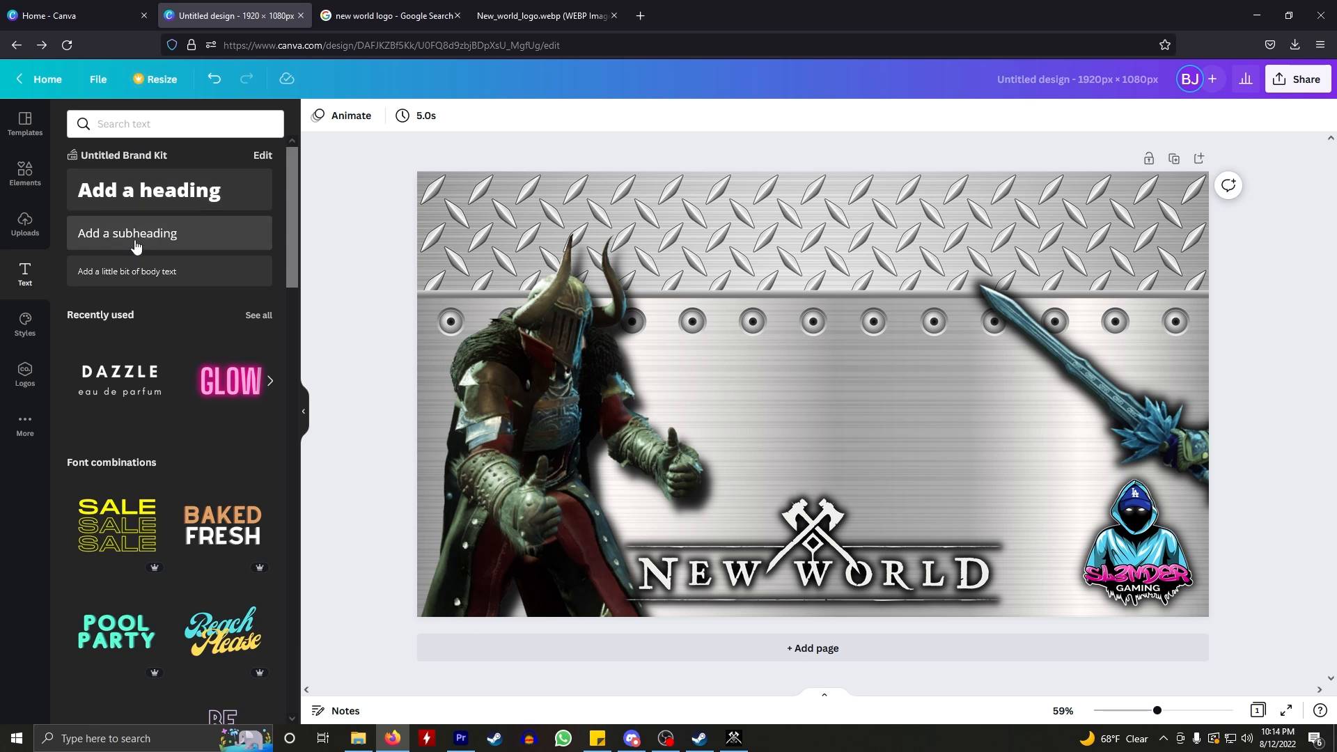
- Add a heading and a subheading to the canvas, and delete the heading to keep only the subheading
{"action": "left_click", "coordinate": [151, 197]}
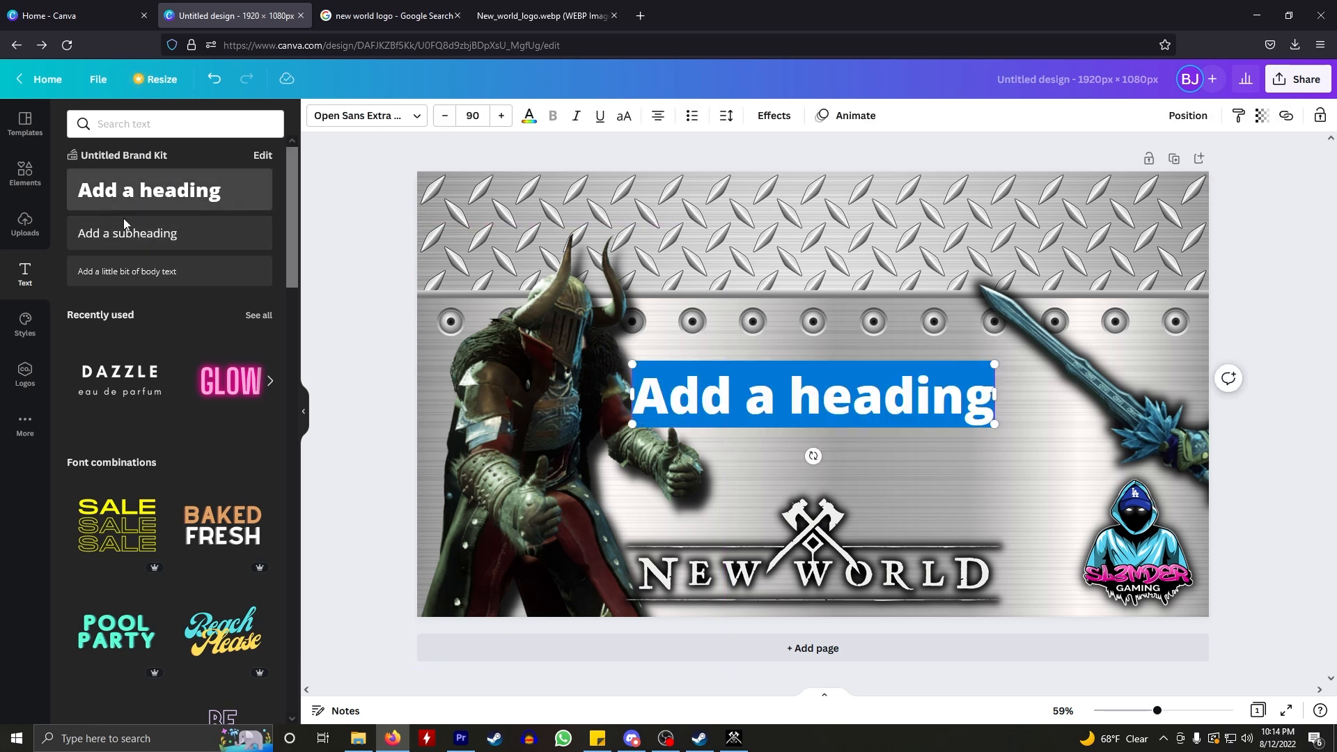
{"action": "left_click", "coordinate": [148, 234]}
{"action": "left_click_drag", "start_coordinate": [815, 397], "coordinate": [798, 295]}
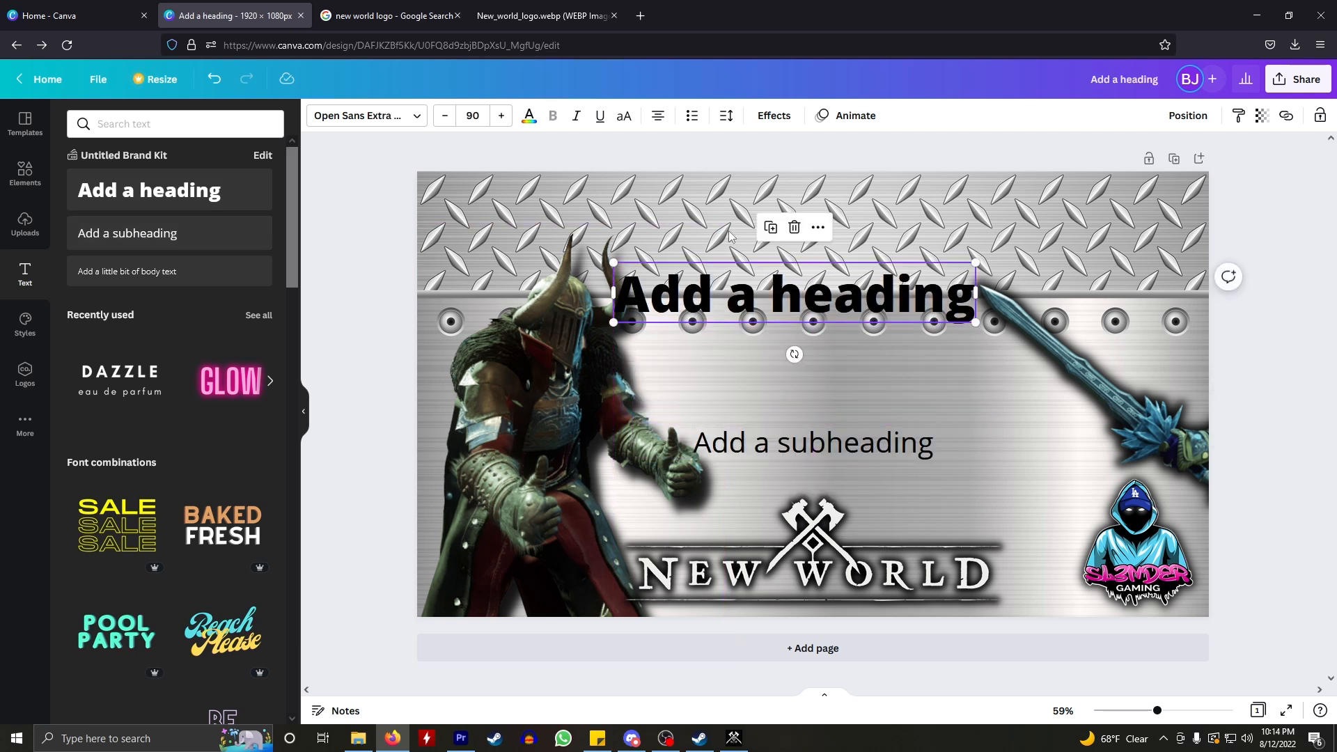
{"action": "left_click", "coordinate": [839, 453]}
{"action": "left_click", "coordinate": [732, 292]}
{"action": "key", "text": "Delete"}
- Move the subheading up onto the diamond plate between the warrior and sword, and replace its text with "Iceburst"
{"action": "left_click", "coordinate": [790, 439]}
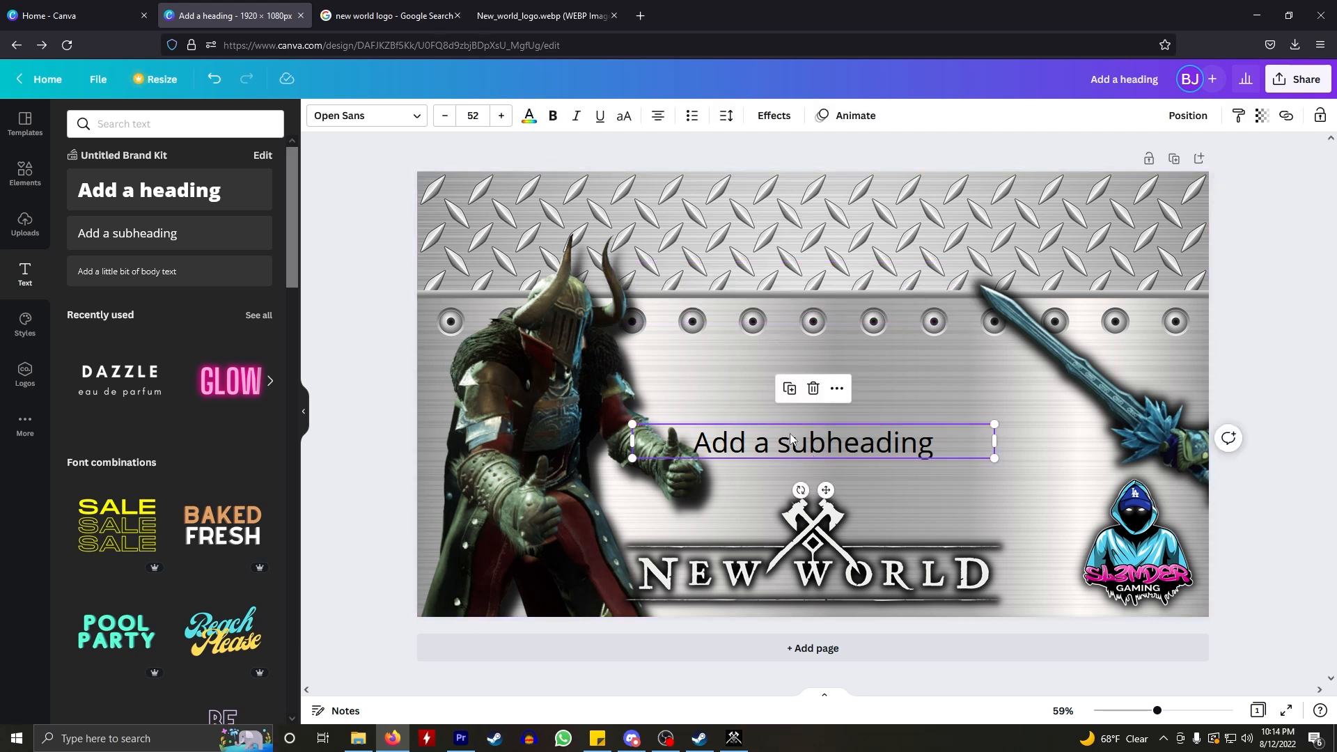
{"action": "left_click", "coordinate": [561, 120]}
{"action": "left_click", "coordinate": [563, 122]}
{"action": "left_click_drag", "start_coordinate": [837, 445], "coordinate": [818, 264]}
{"action": "left_click", "coordinate": [832, 261]}
{"action": "triple_click", "coordinate": [833, 262]}
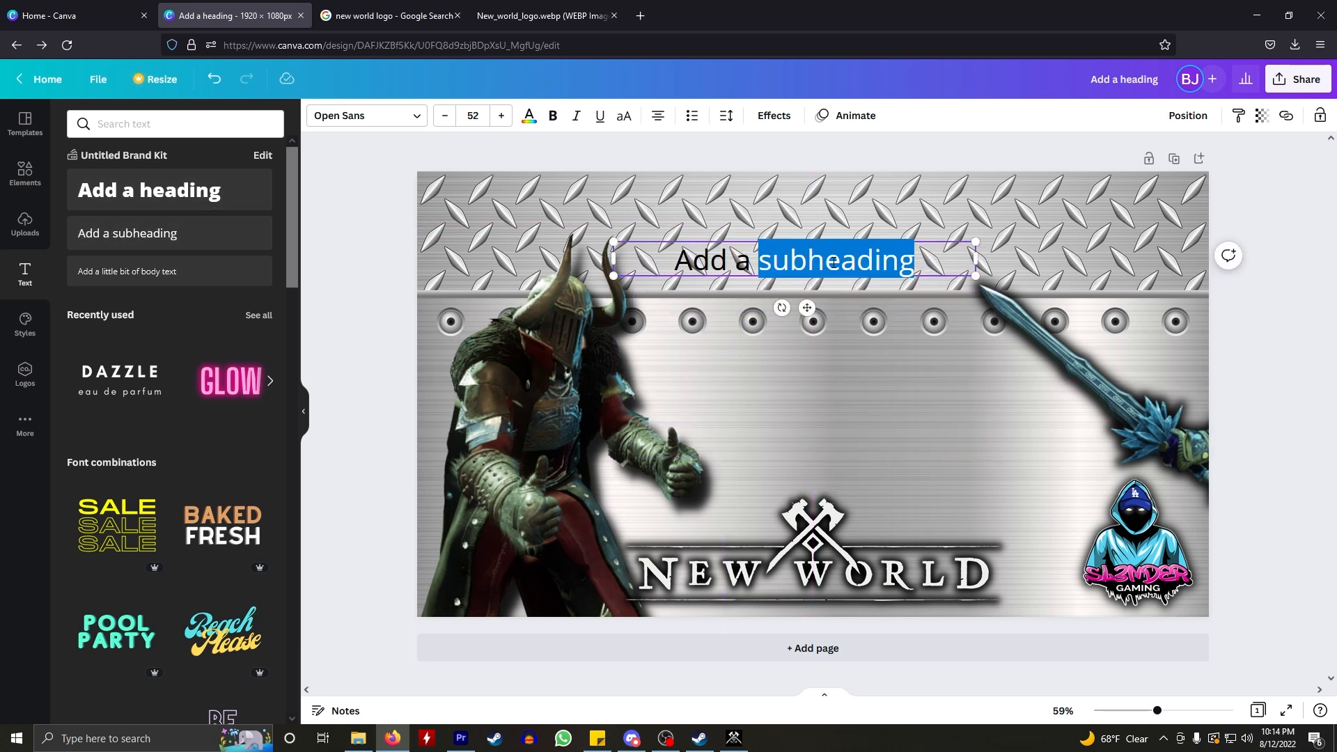
{"action": "key", "text": "BackSpace"}
{"action": "type", "text": "Iceburst"}
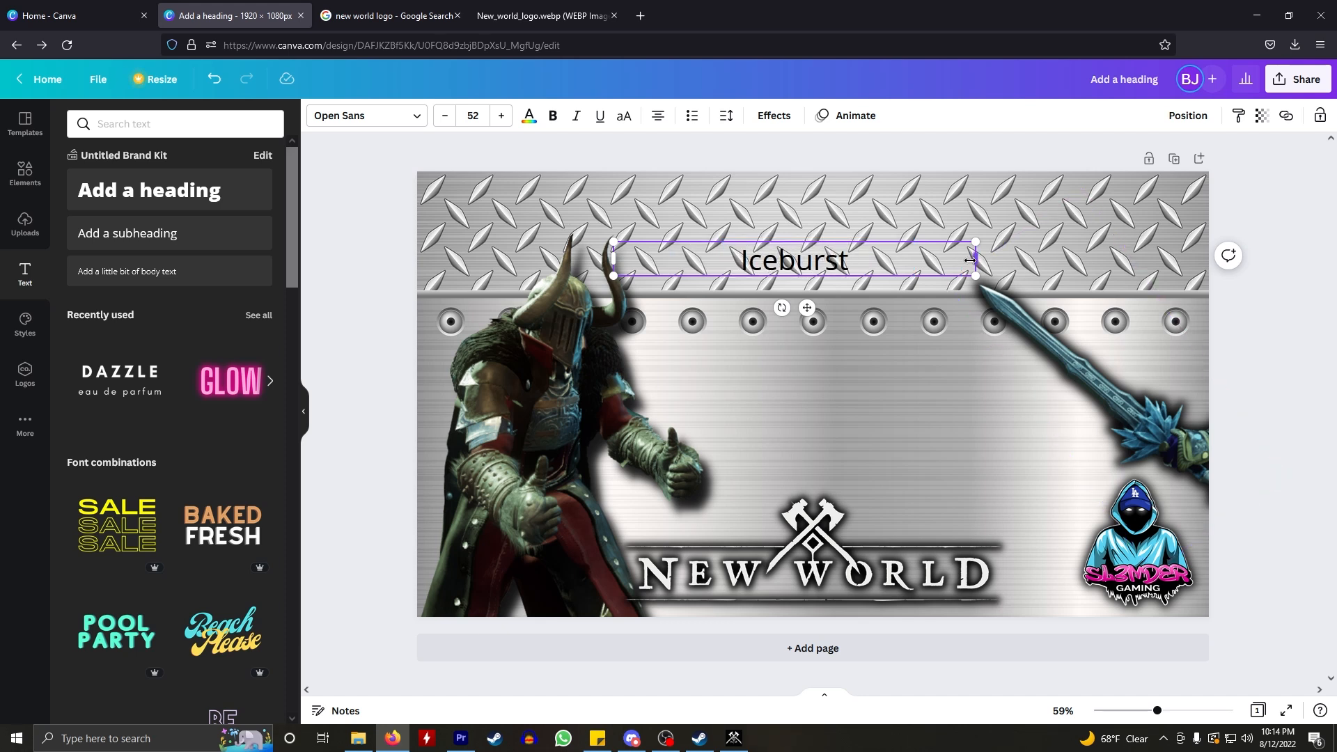
- Enlarge the Iceburst text to font size 107 and center it over the row of rivets
{"action": "left_click_drag", "start_coordinate": [975, 259], "coordinate": [1004, 362]}
{"action": "left_click", "coordinate": [834, 262]}
{"action": "left_click_drag", "start_coordinate": [908, 358], "coordinate": [850, 357]}
{"action": "left_click", "coordinate": [904, 399]}
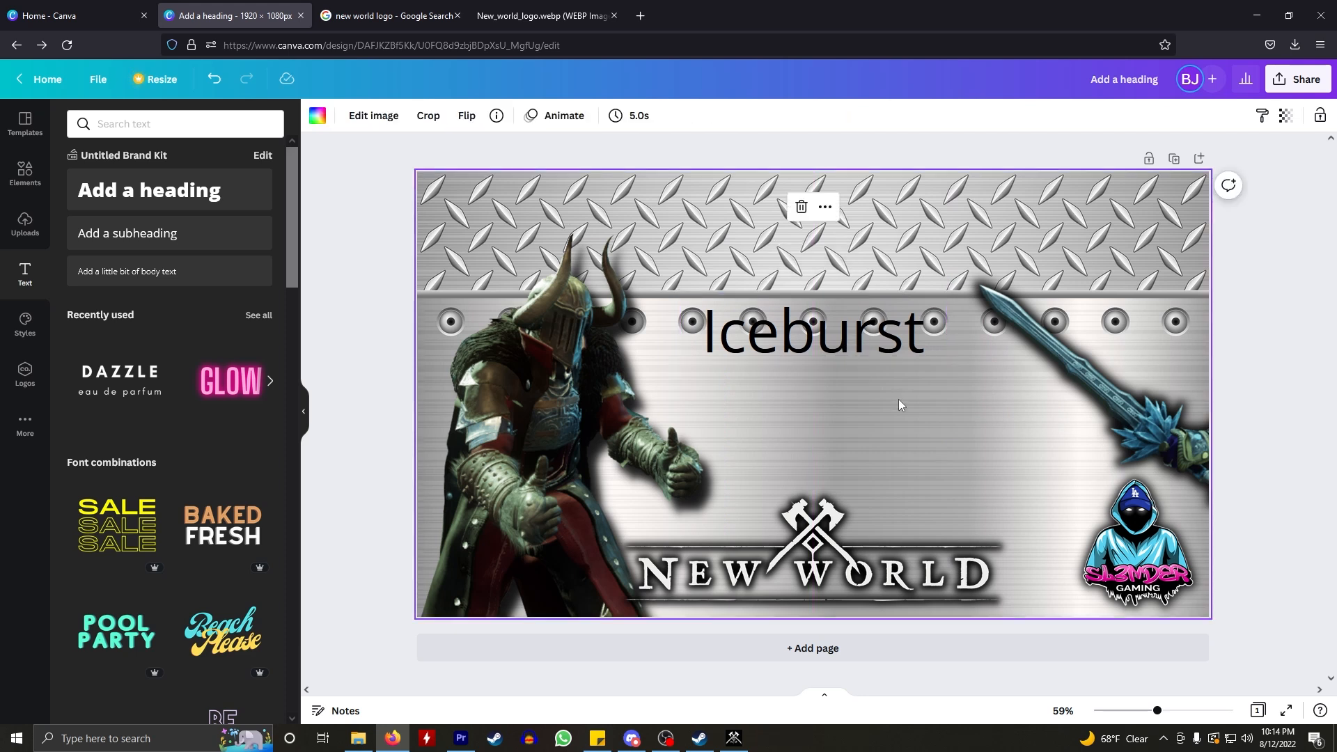
- View the fonts available for the Iceburst text and the file dialog for uploading a font, leaving it without a file
{"action": "left_click", "coordinate": [731, 338]}
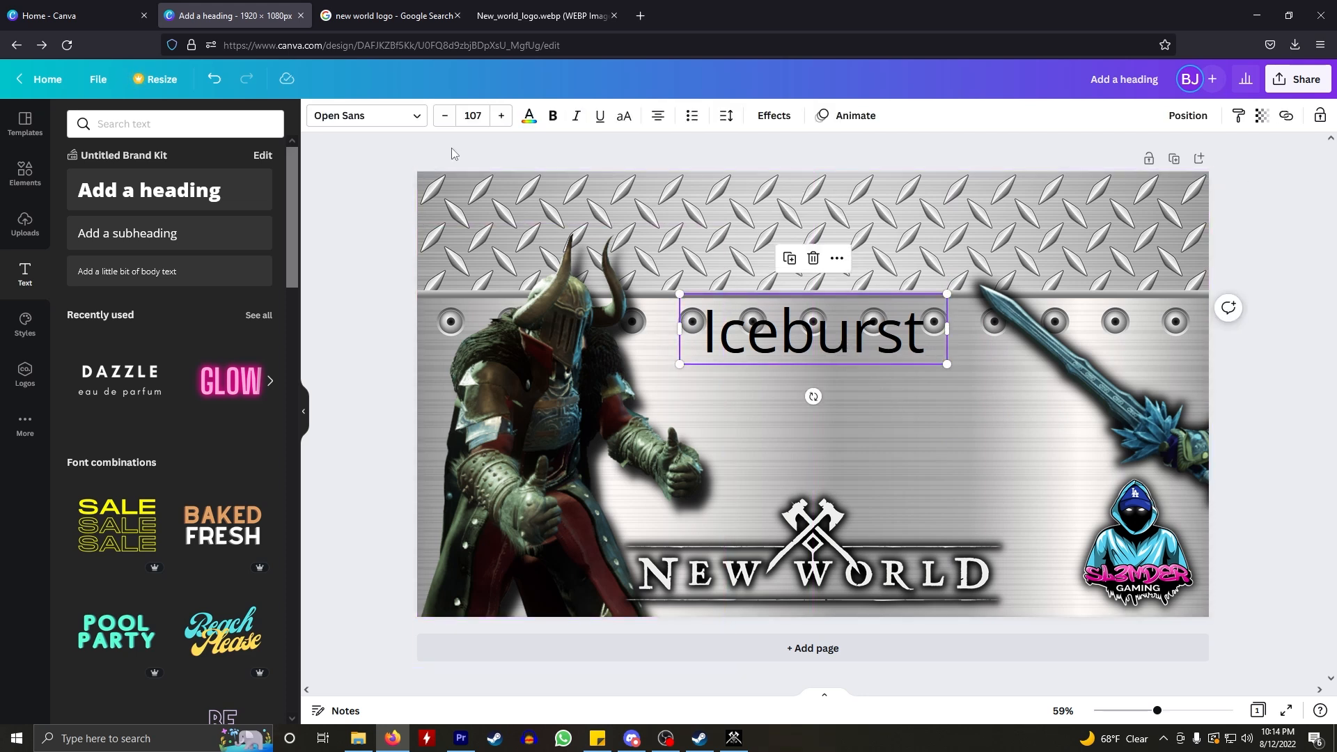
{"action": "left_click", "coordinate": [416, 120]}
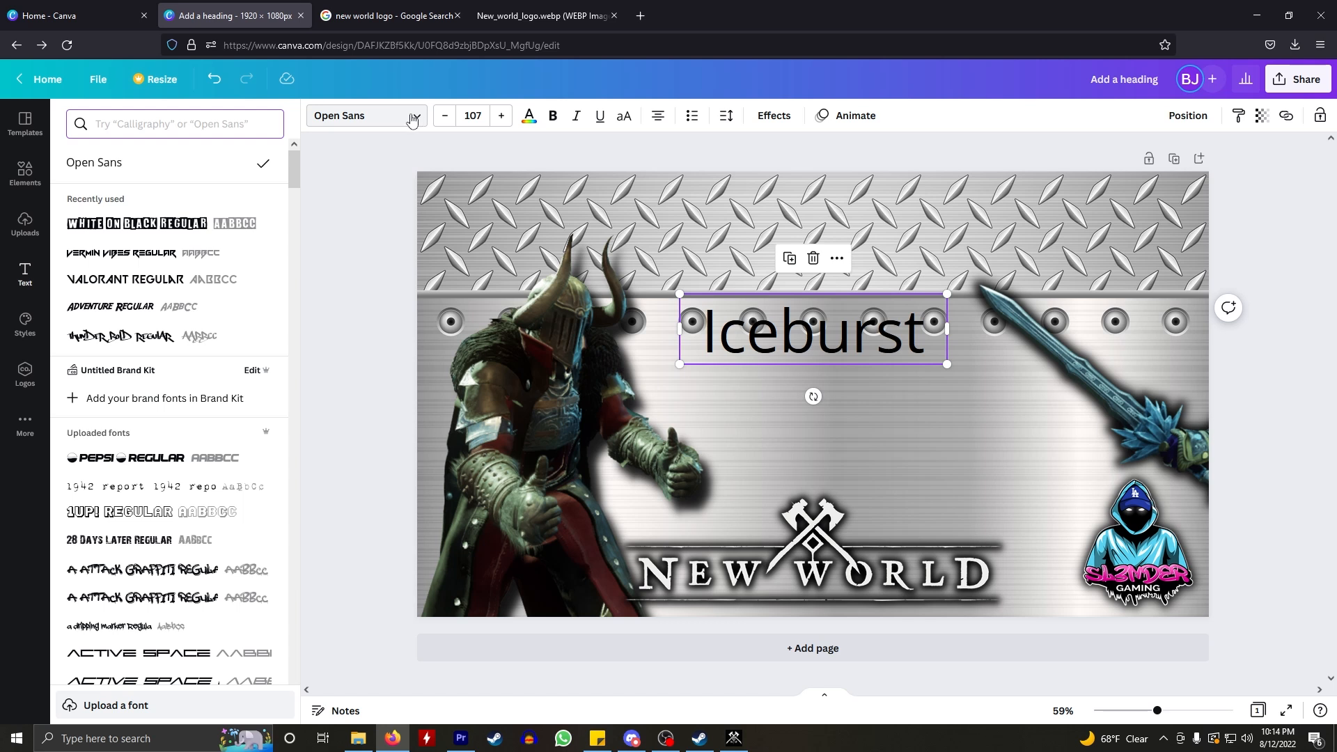
{"action": "left_click", "coordinate": [108, 706]}
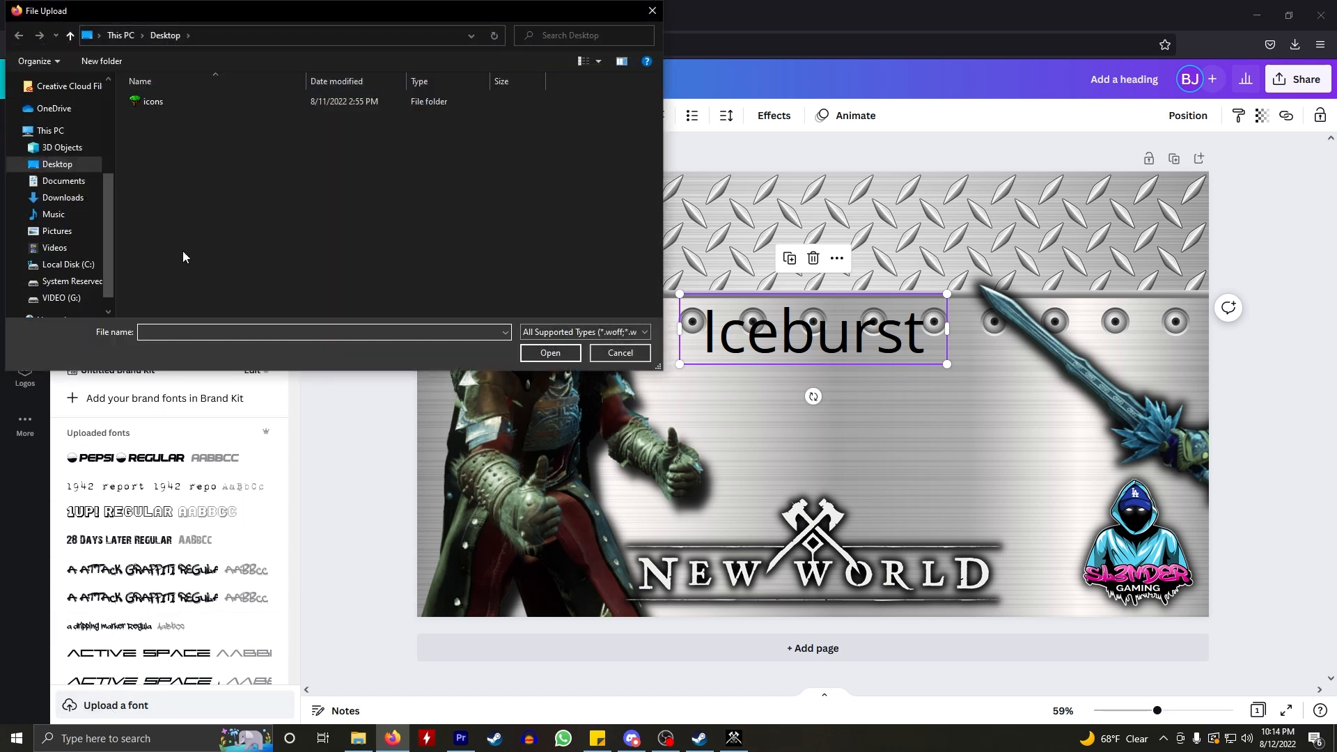
{"action": "left_click", "coordinate": [649, 12]}
- Open the DaFont website in a new browser tab
{"action": "left_click", "coordinate": [647, 18]}
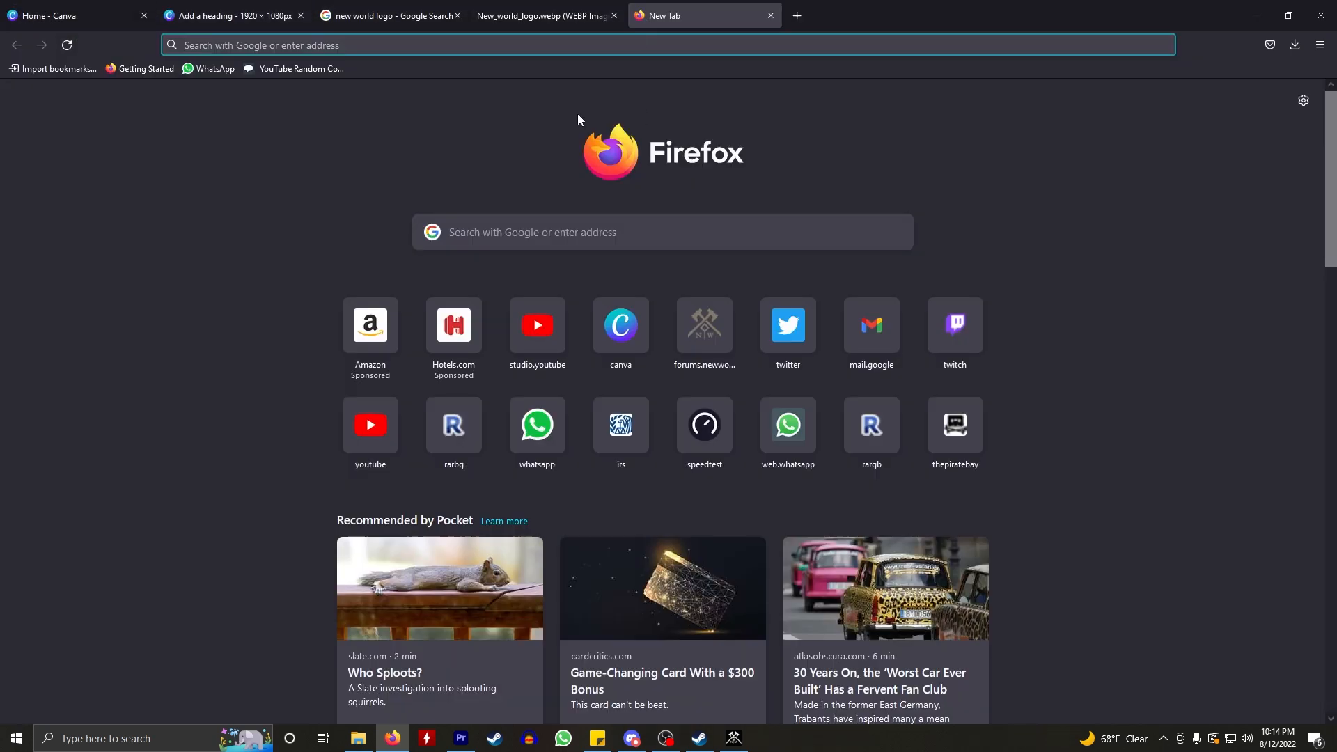
{"action": "type", "text": "dafont"}
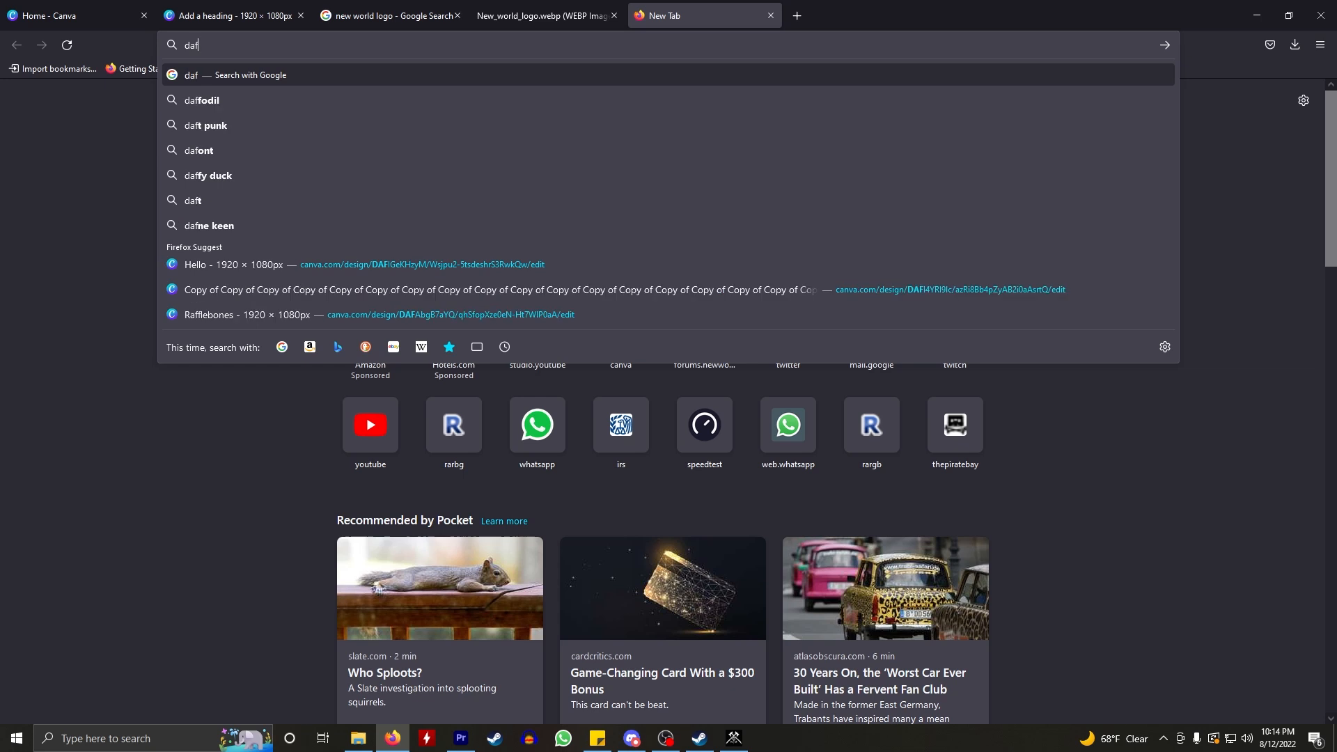
{"action": "type", "text": "s"}
{"action": "key", "text": "Return"}
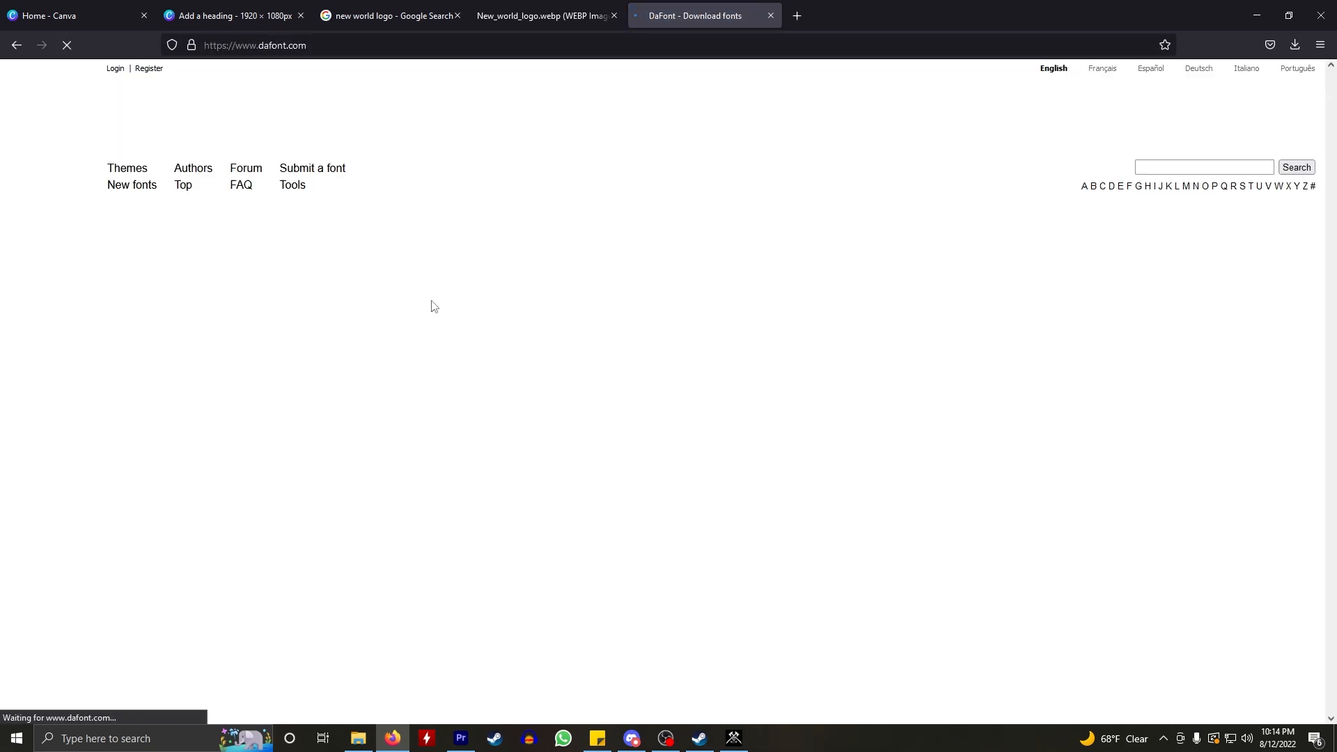
- Look through DaFont's recently added fonts and the full list of new fonts, and return to the Canva design
{"action": "scroll", "coordinate": [488, 369], "scroll_direction": "down", "scroll_amount": 6}
{"action": "scroll", "coordinate": [487, 369], "scroll_direction": "up", "scroll_amount": 6}
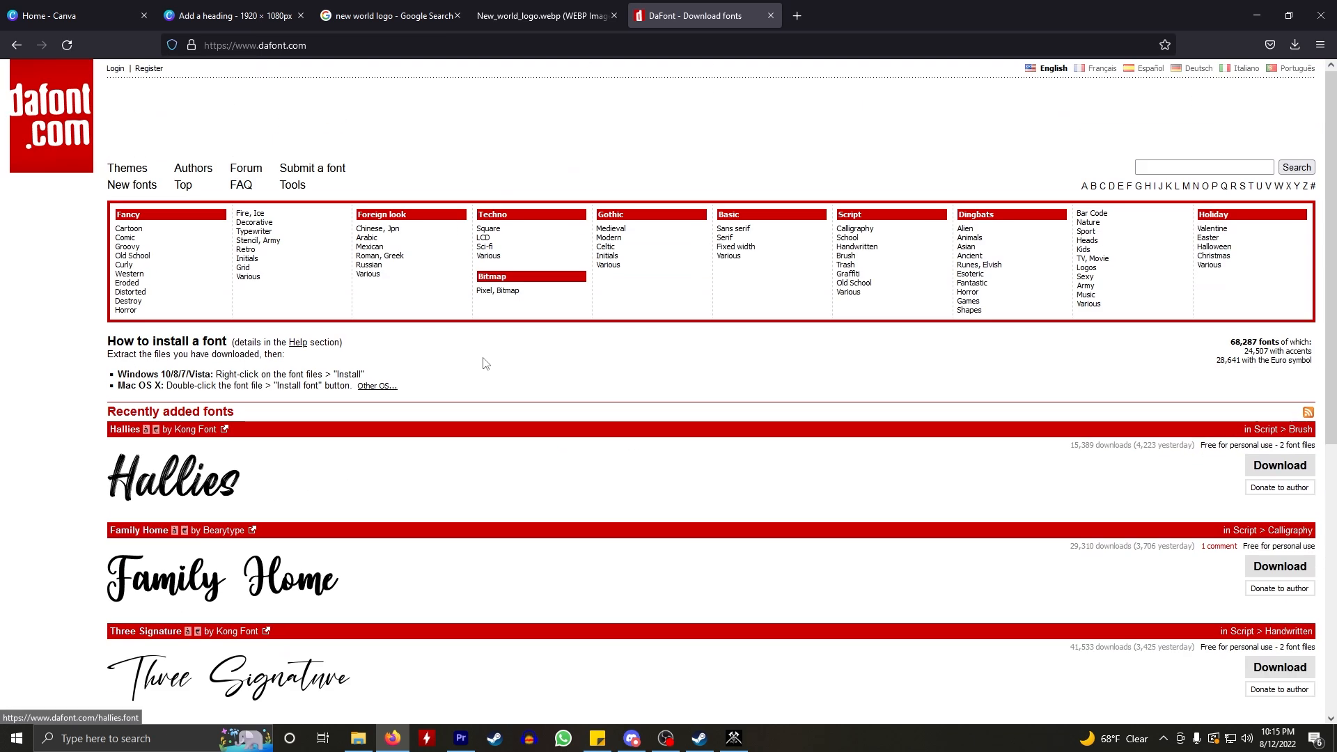
{"action": "scroll", "coordinate": [452, 272], "scroll_direction": "down", "scroll_amount": 5}
{"action": "scroll", "coordinate": [411, 282], "scroll_direction": "up", "scroll_amount": 5}
{"action": "scroll", "coordinate": [279, 313], "scroll_direction": "down", "scroll_amount": 4}
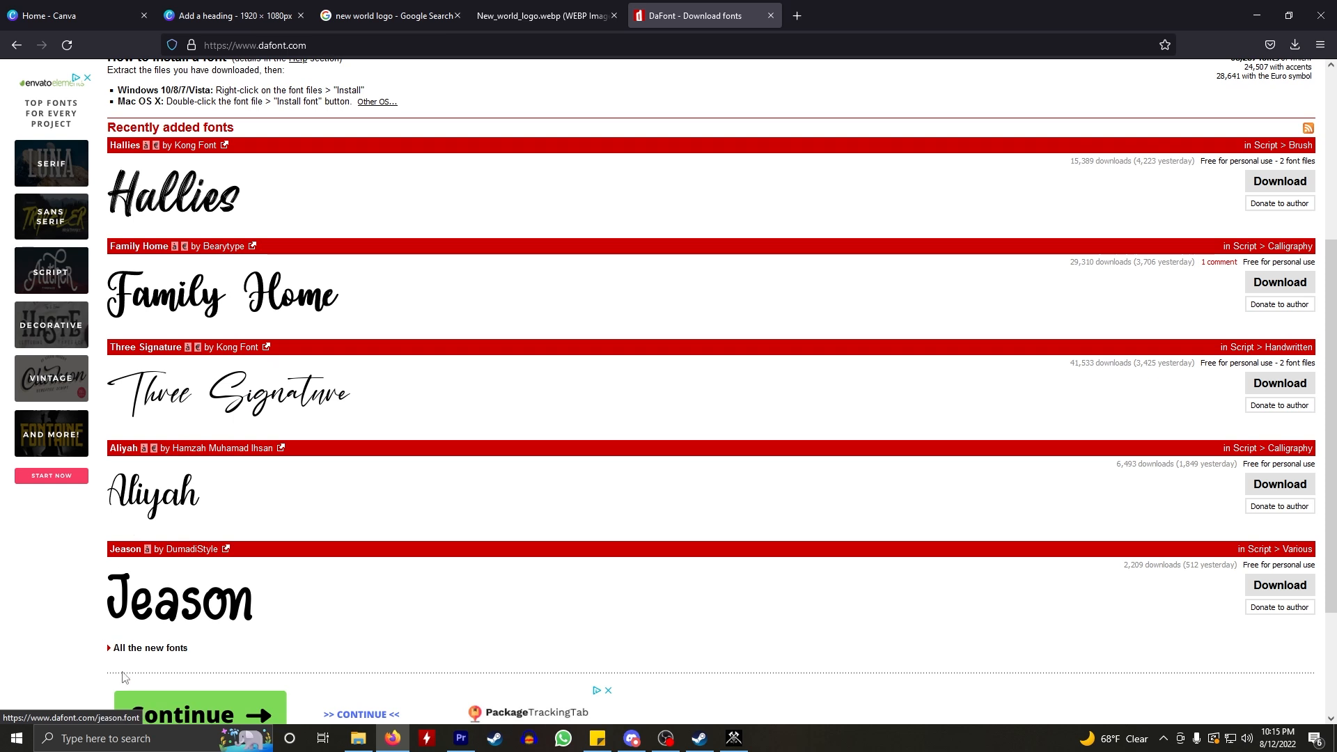
{"action": "scroll", "coordinate": [257, 459], "scroll_direction": "up", "scroll_amount": 4}
{"action": "scroll", "coordinate": [244, 360], "scroll_direction": "down", "scroll_amount": 4}
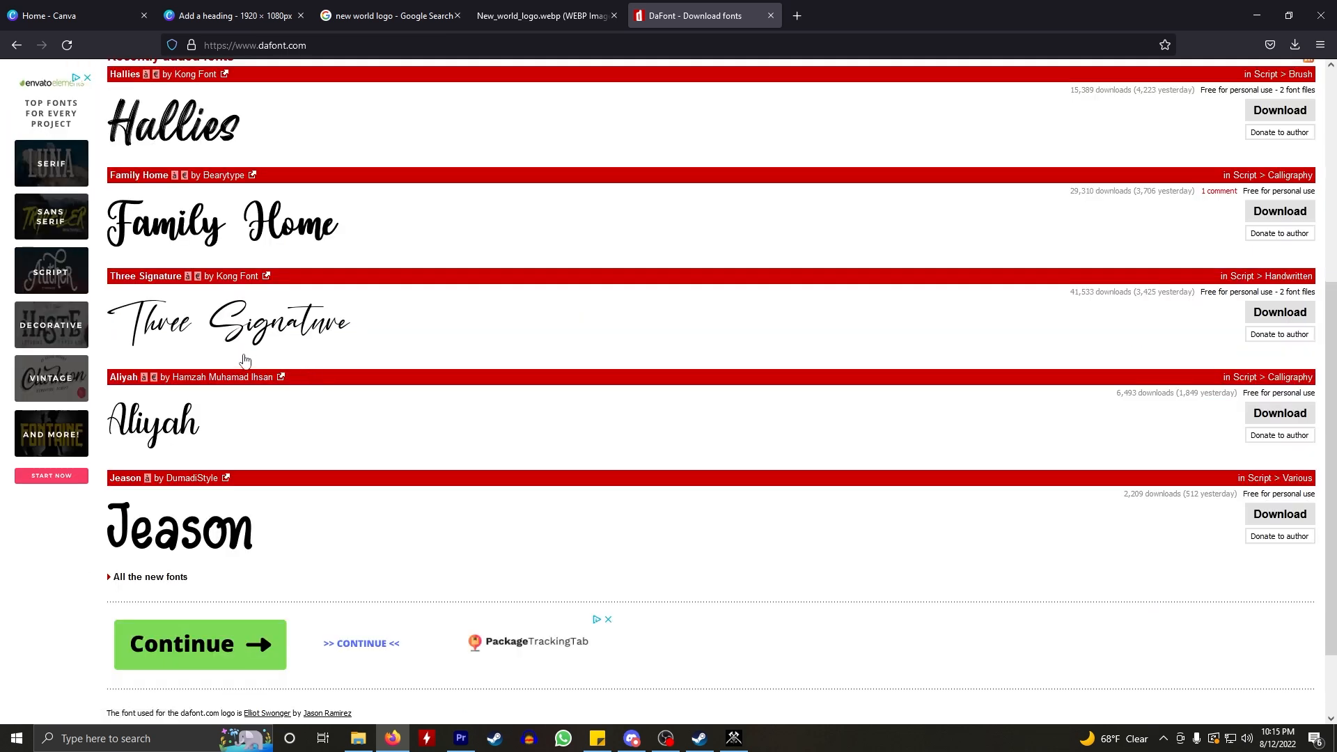
{"action": "scroll", "coordinate": [200, 462], "scroll_direction": "down", "scroll_amount": 1}
{"action": "left_click", "coordinate": [152, 482]}
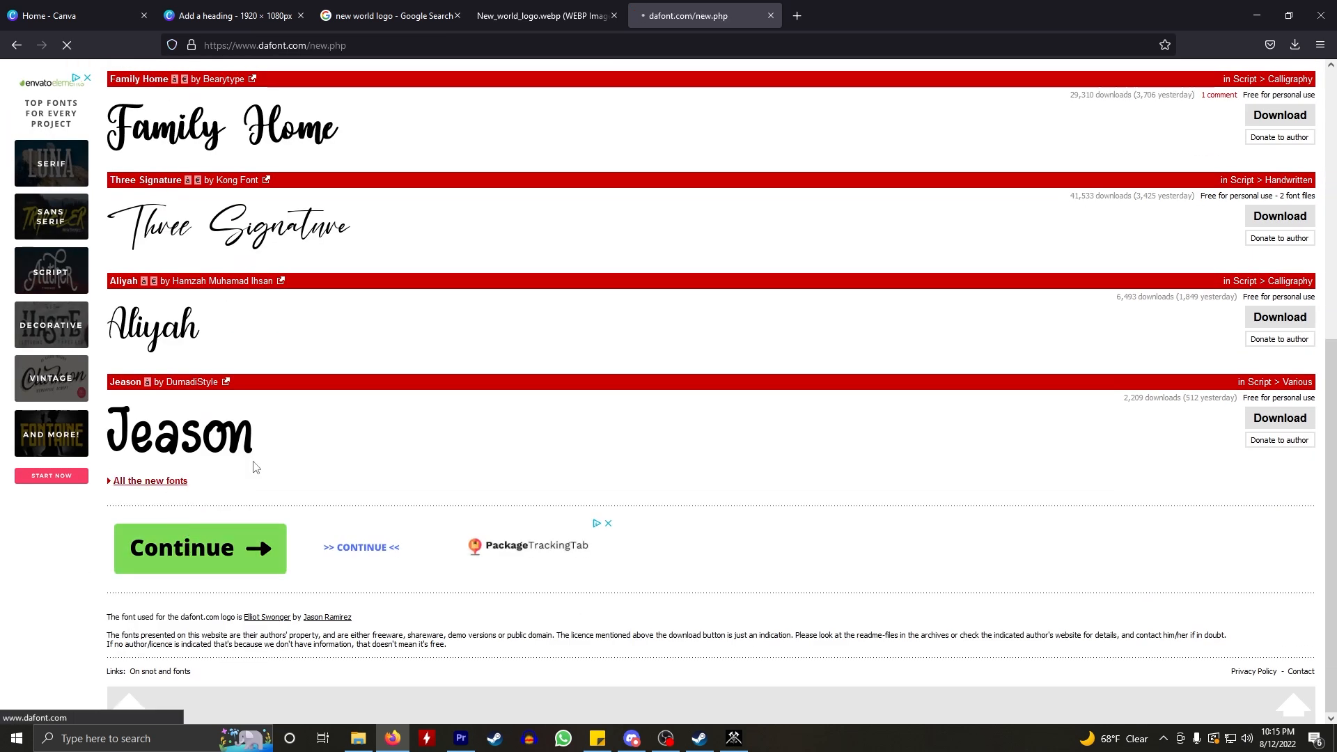
{"action": "scroll", "coordinate": [352, 422], "scroll_direction": "down", "scroll_amount": 20}
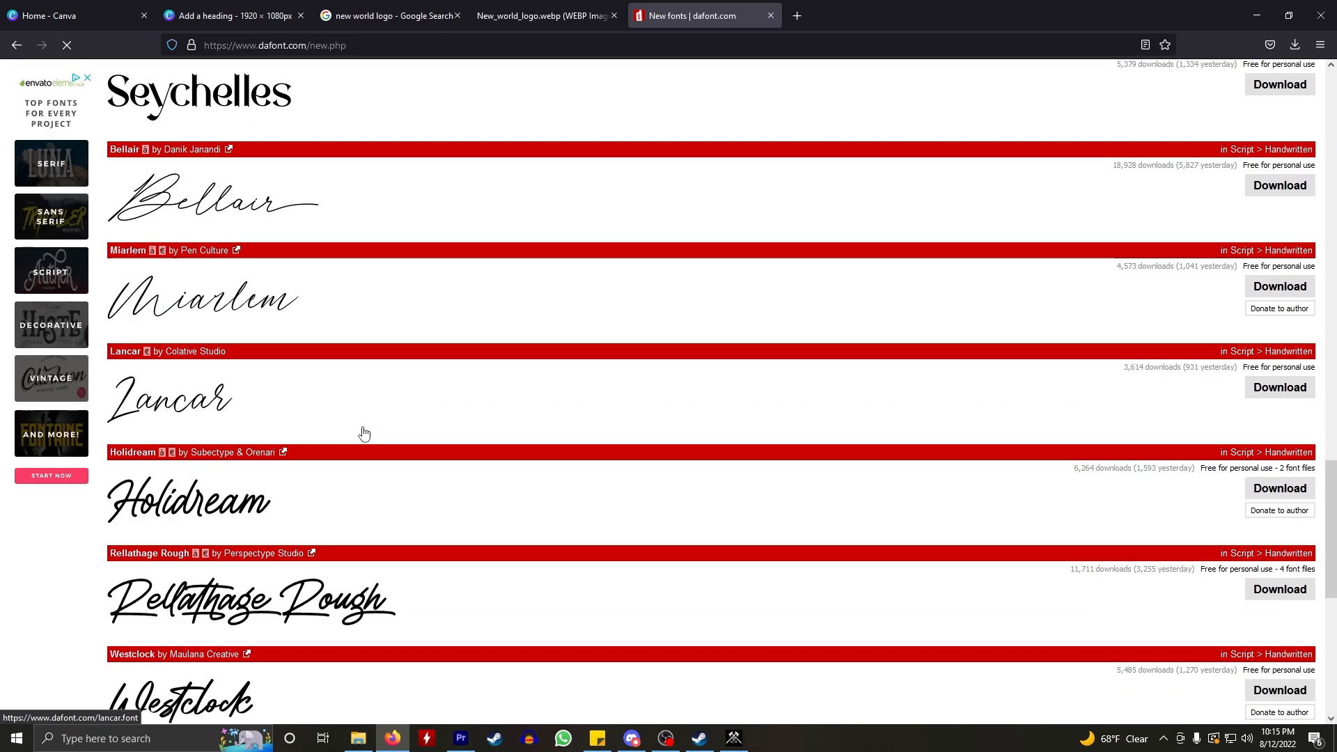
{"action": "scroll", "coordinate": [224, 548], "scroll_direction": "up", "scroll_amount": 5}
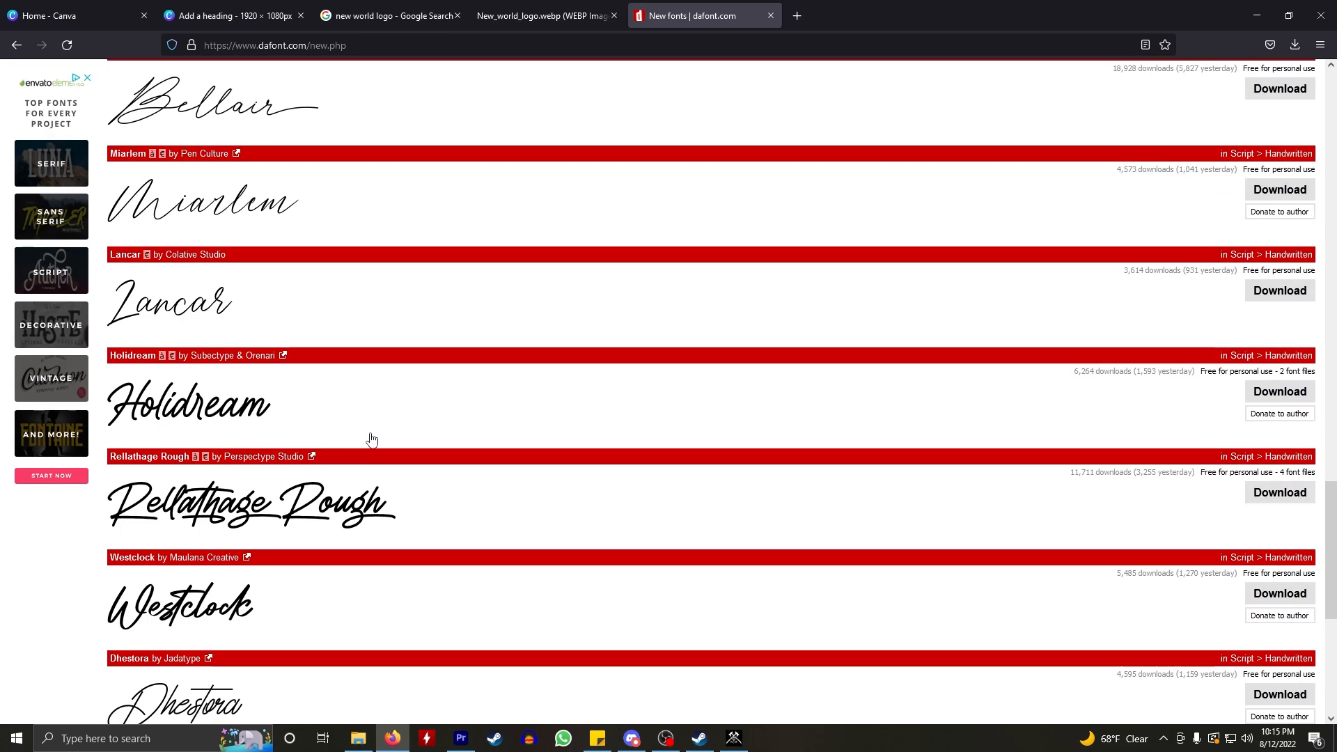
{"action": "left_click", "coordinate": [770, 16]}
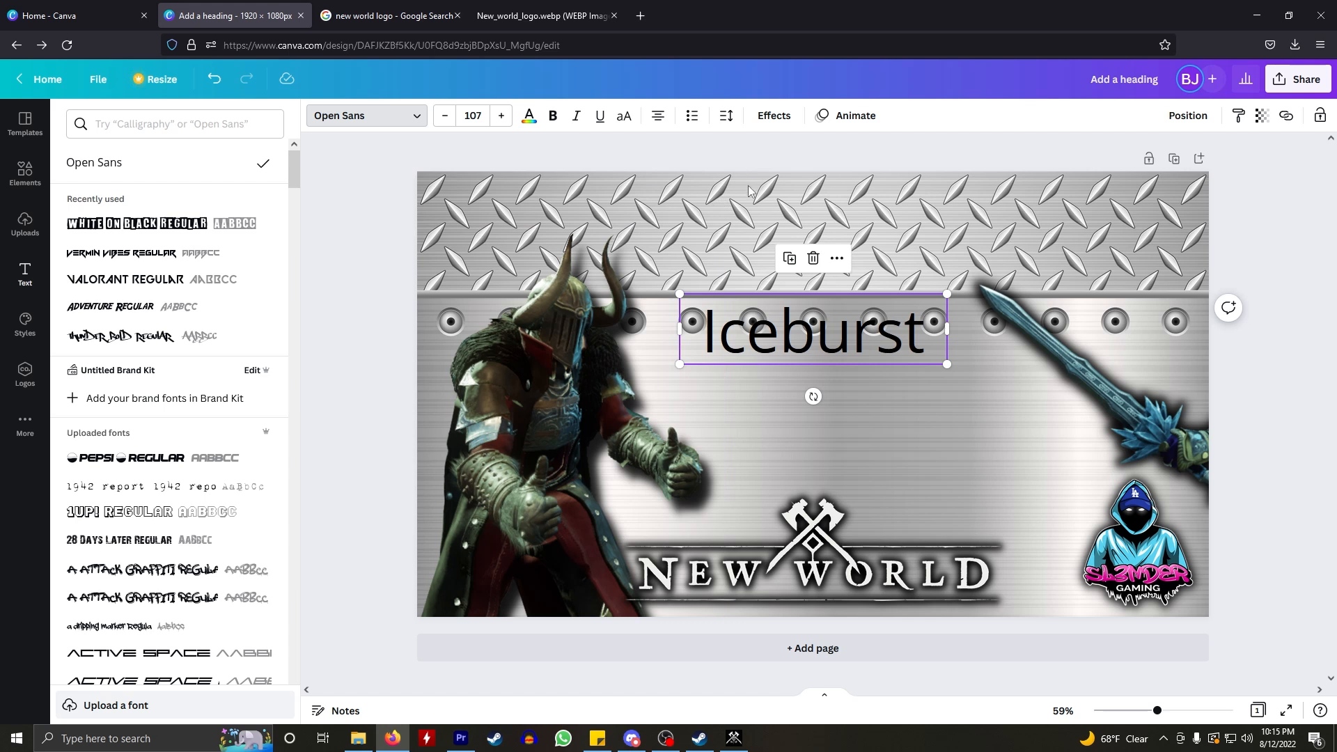
- Close the font list and shift the Iceburst text slightly down and to the left
{"action": "key", "text": "Escape"}
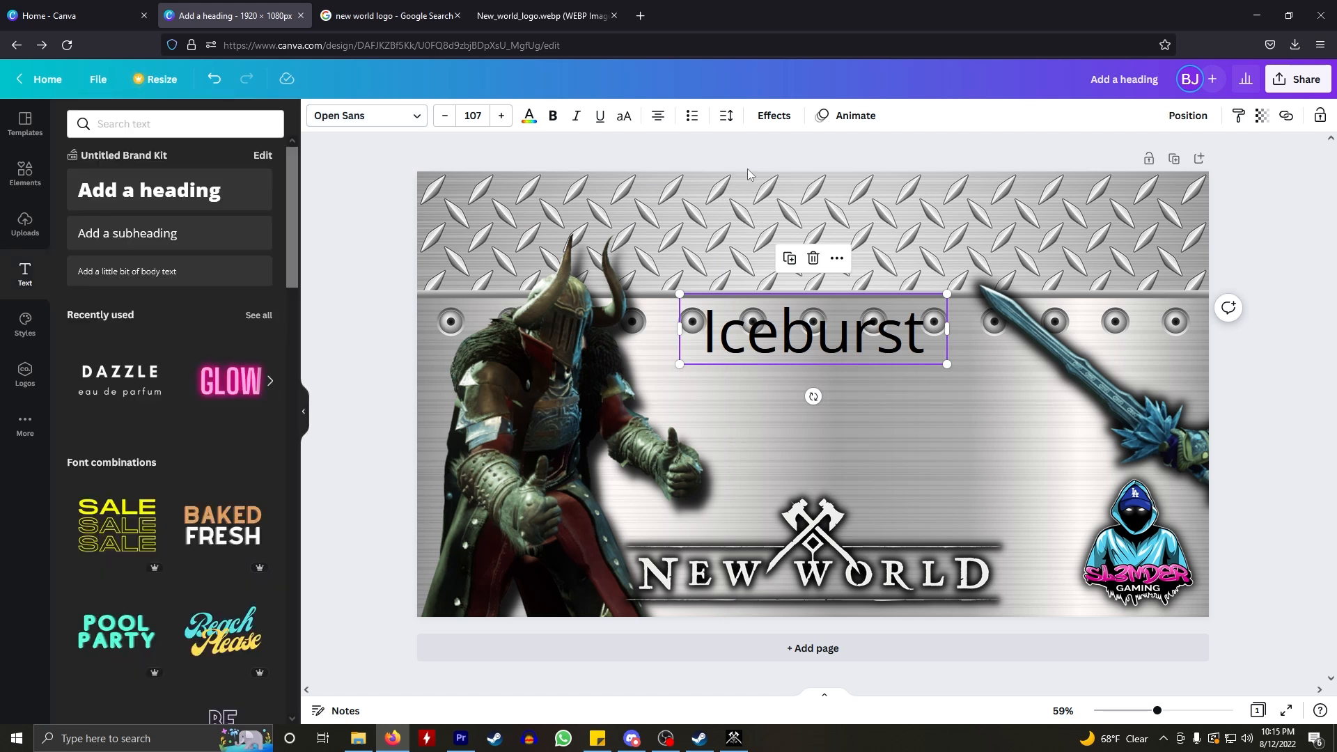
{"action": "left_click", "coordinate": [758, 201]}
{"action": "left_click", "coordinate": [781, 346]}
{"action": "left_click_drag", "start_coordinate": [782, 346], "coordinate": [774, 363]}
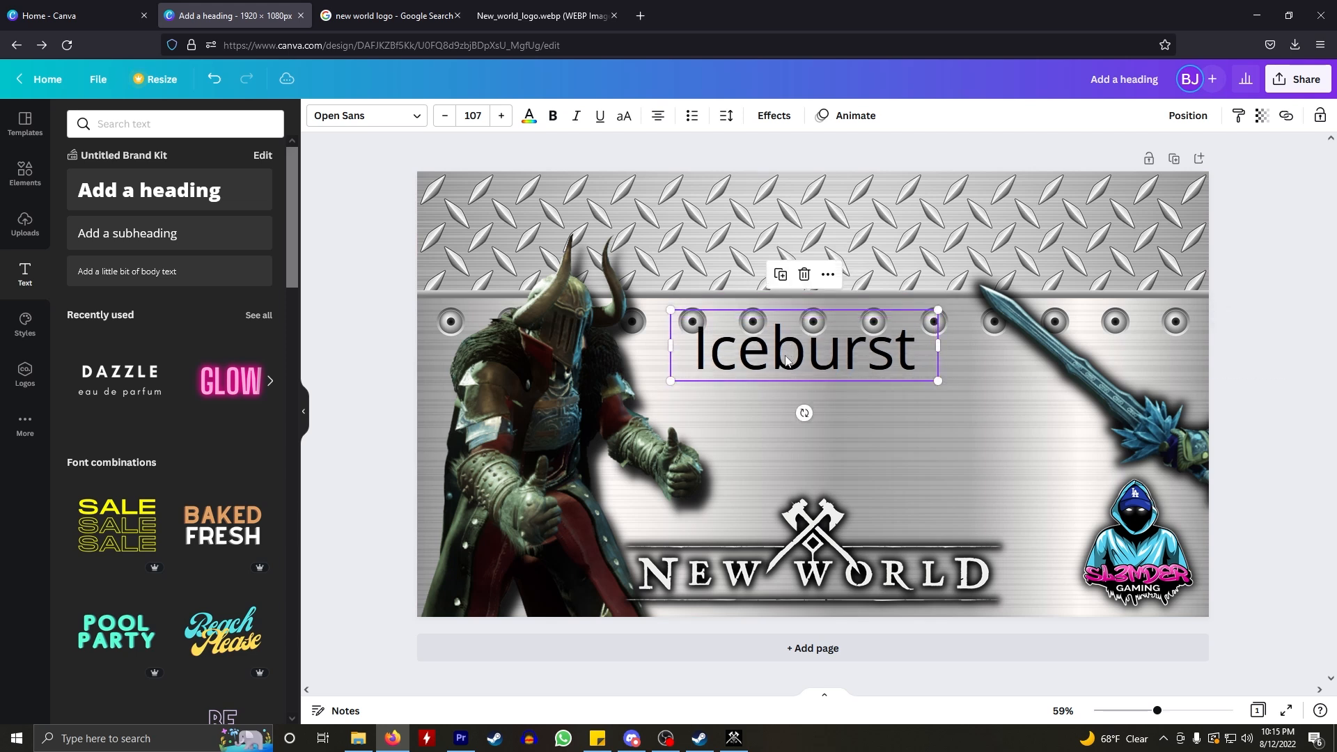
{"action": "left_click", "coordinate": [733, 219]}
{"action": "left_click", "coordinate": [767, 377]}
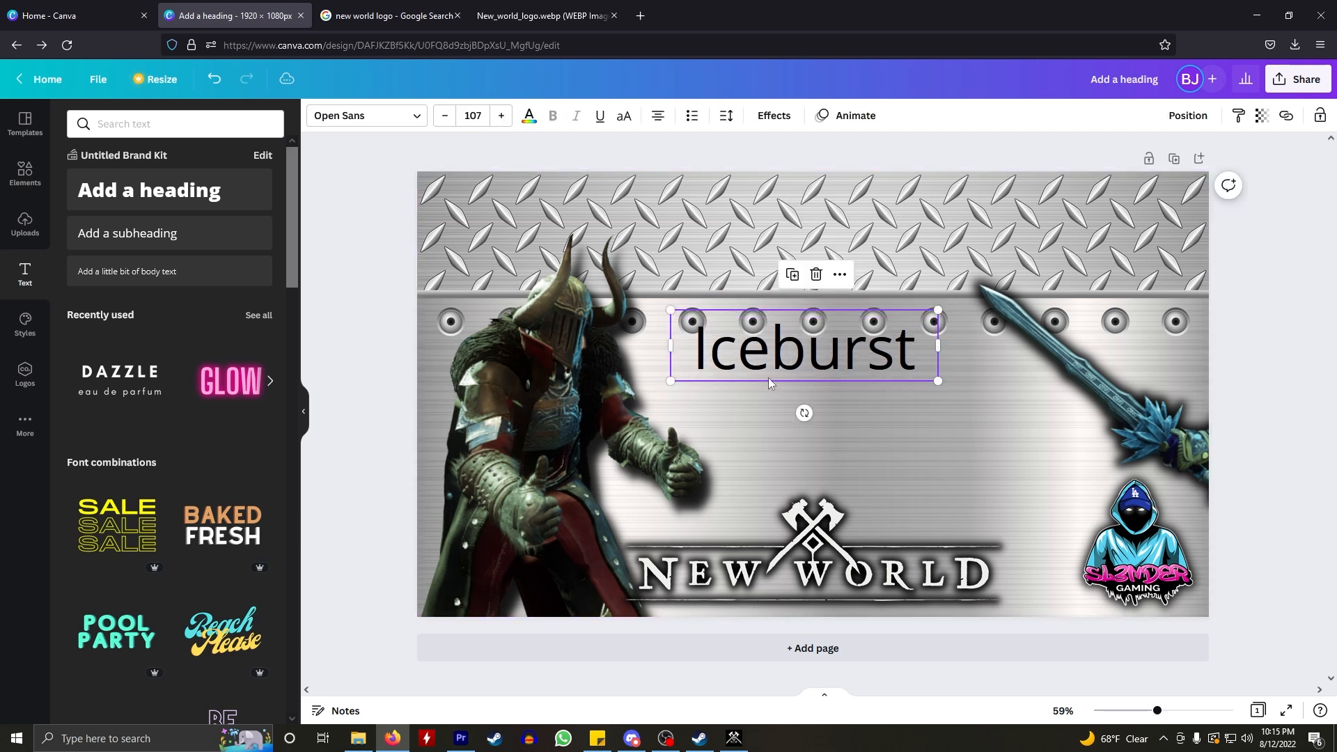
- Browse the uploaded and English fonts, and change the Iceburst text's font to Lacquer
{"action": "left_click", "coordinate": [390, 116]}
{"action": "scroll", "coordinate": [285, 247], "scroll_direction": "down", "scroll_amount": 5}
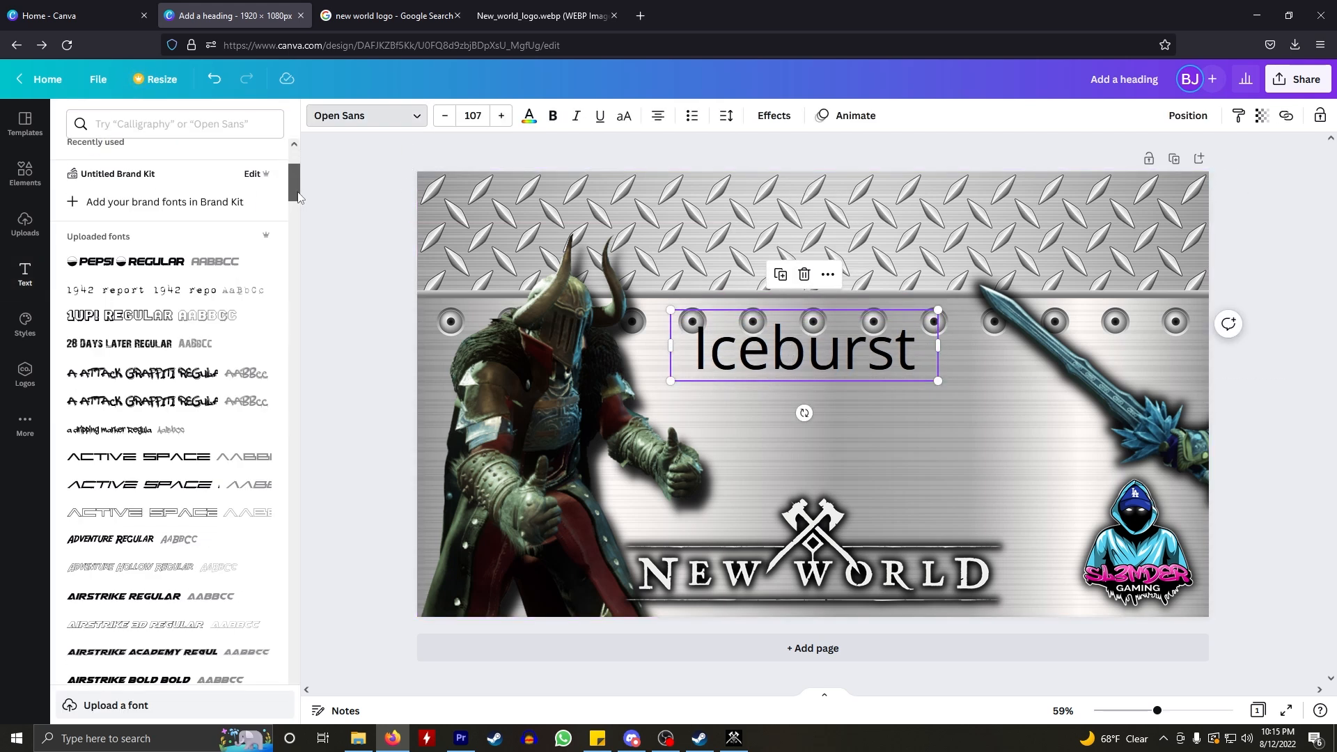
{"action": "left_click_drag", "start_coordinate": [297, 242], "coordinate": [288, 601]}
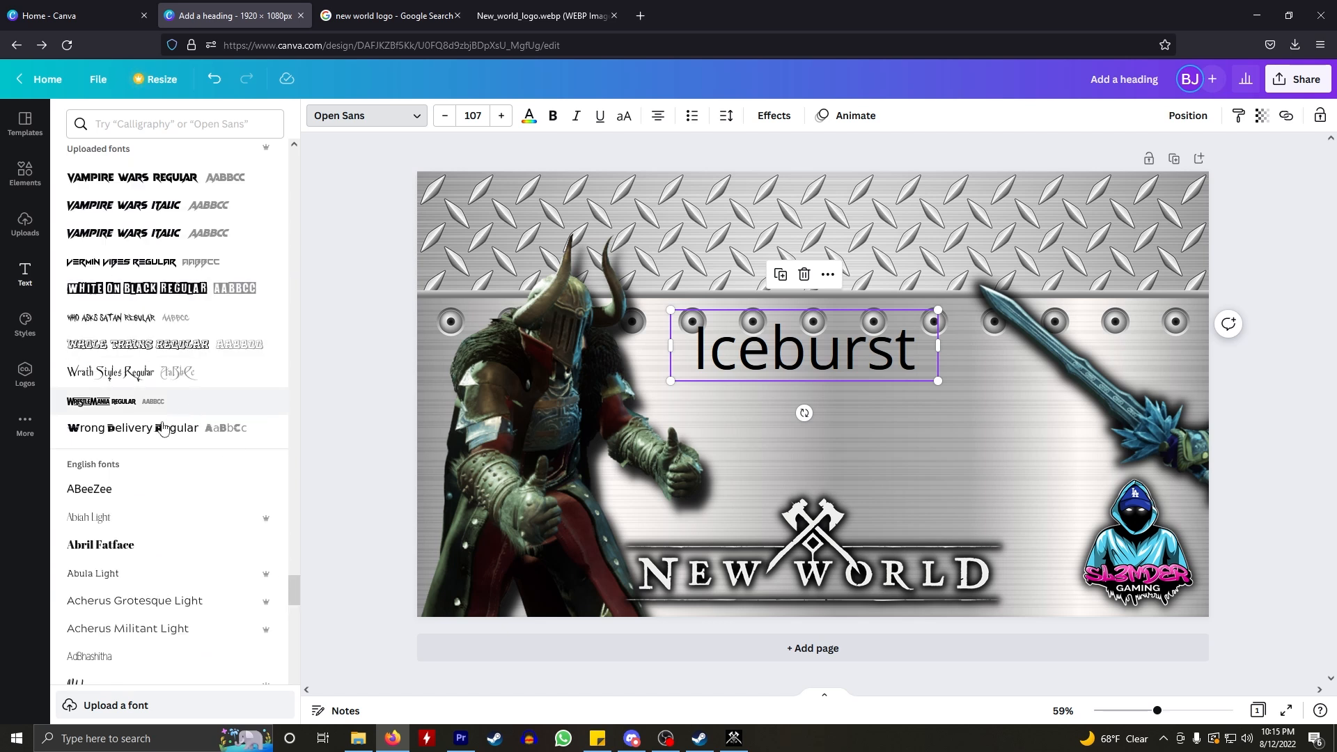
{"action": "scroll", "coordinate": [149, 533], "scroll_direction": "down", "scroll_amount": 14}
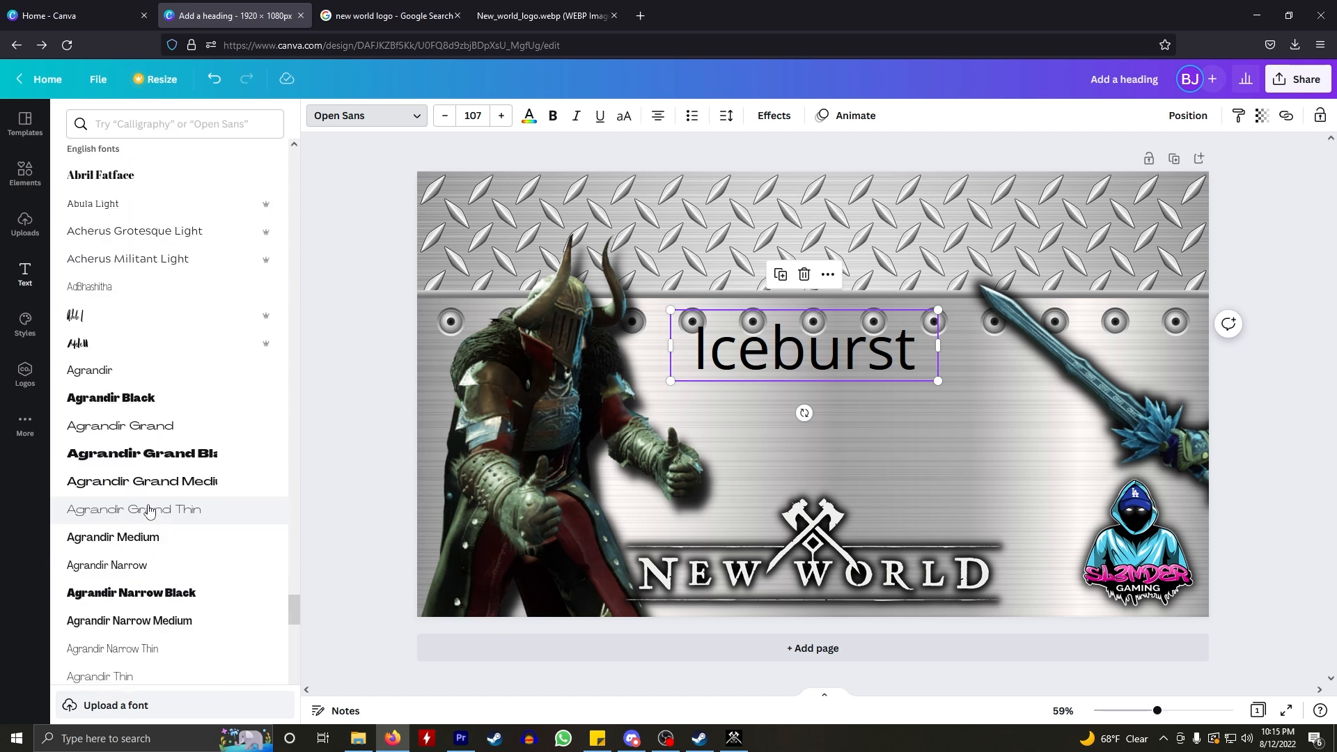
{"action": "scroll", "coordinate": [157, 502], "scroll_direction": "down", "scroll_amount": 4}
{"action": "scroll", "coordinate": [149, 503], "scroll_direction": "up", "scroll_amount": 8}
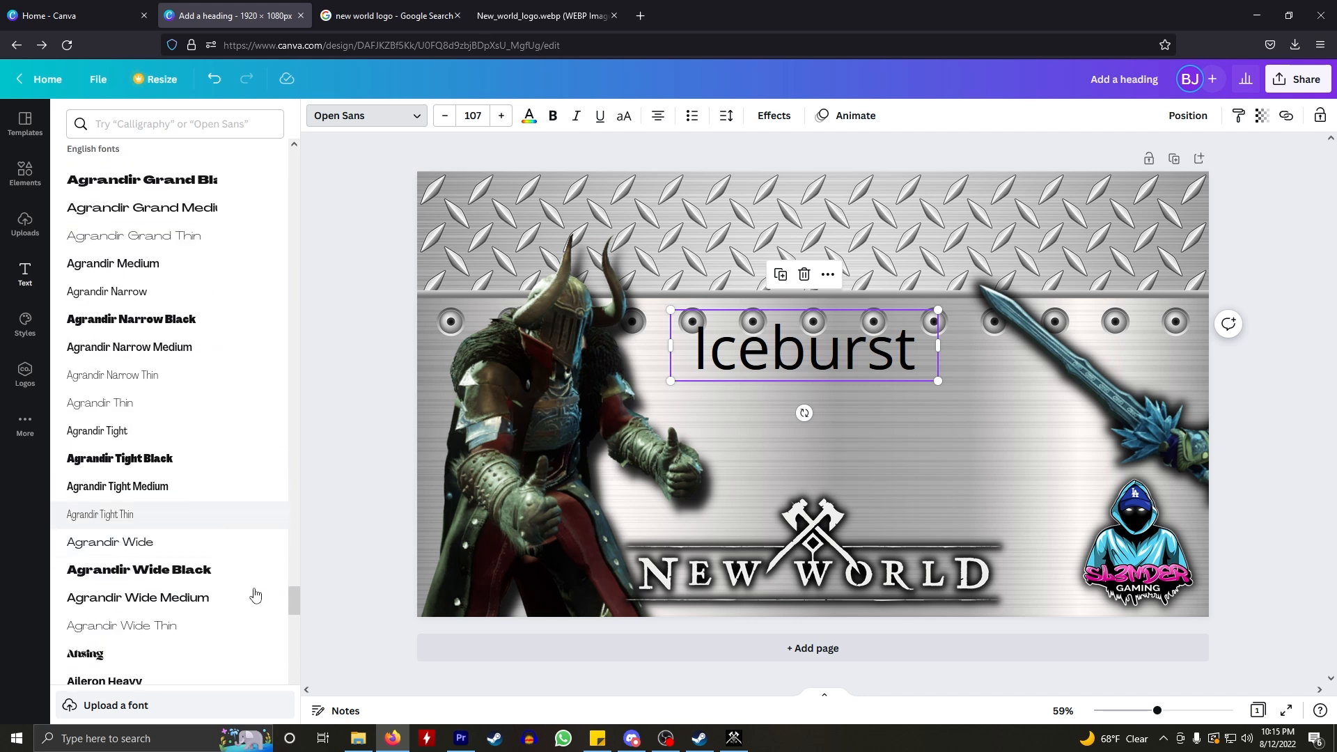
{"action": "left_click_drag", "start_coordinate": [293, 607], "coordinate": [273, 166]}
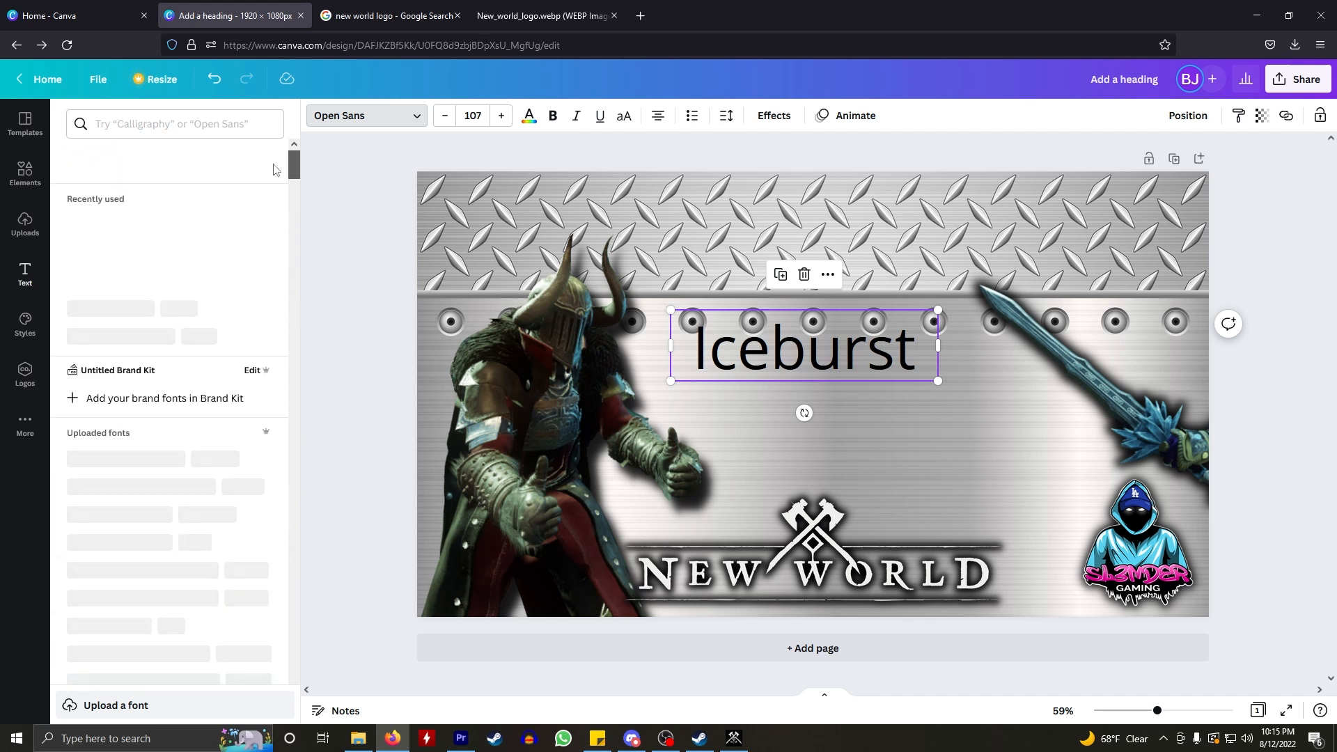
{"action": "left_click", "coordinate": [206, 121]}
{"action": "type", "text": "lacque"}
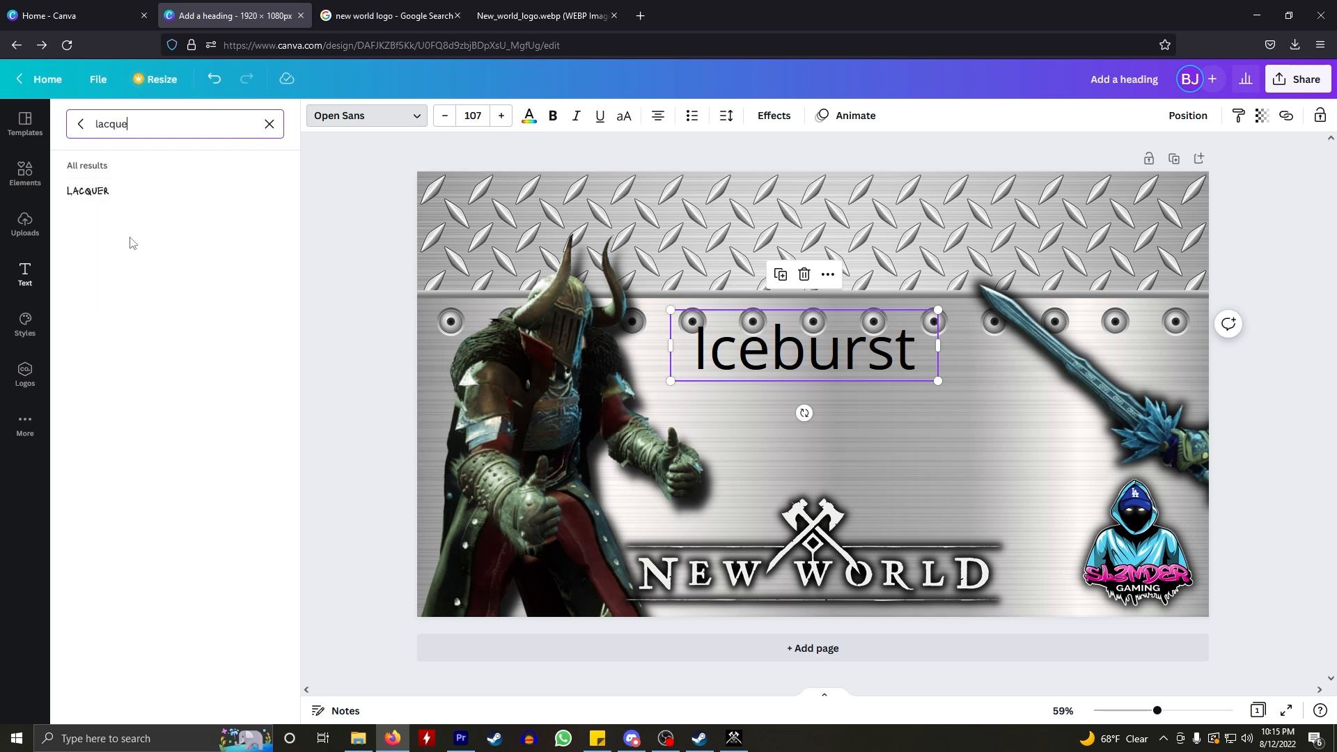
{"action": "left_click", "coordinate": [89, 190]}
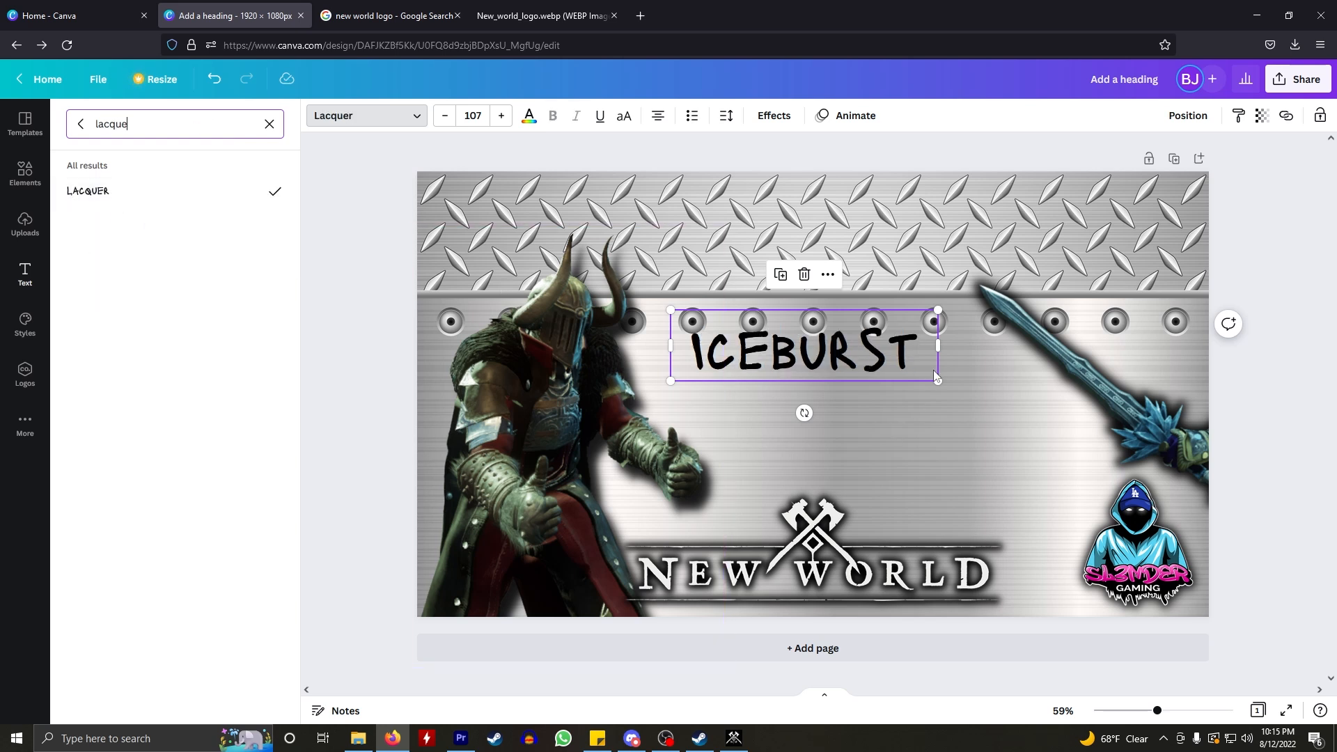
- Enlarge the Iceburst text to font size 128 and swap its R for the dripping Lacquer variant
{"action": "left_click_drag", "start_coordinate": [943, 385], "coordinate": [990, 398]}
{"action": "double_click", "coordinate": [892, 363]}
{"action": "left_click", "coordinate": [892, 363]}
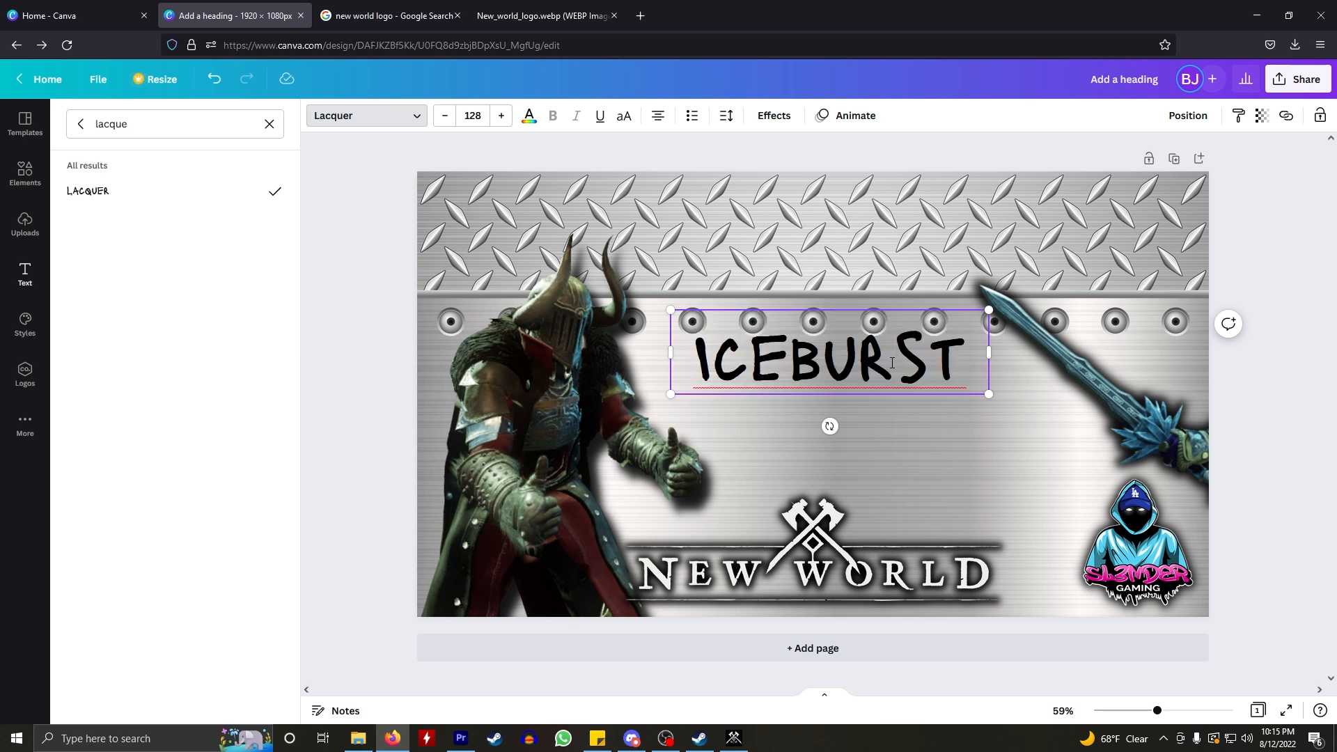
{"action": "left_click_drag", "start_coordinate": [891, 361], "coordinate": [862, 360]}
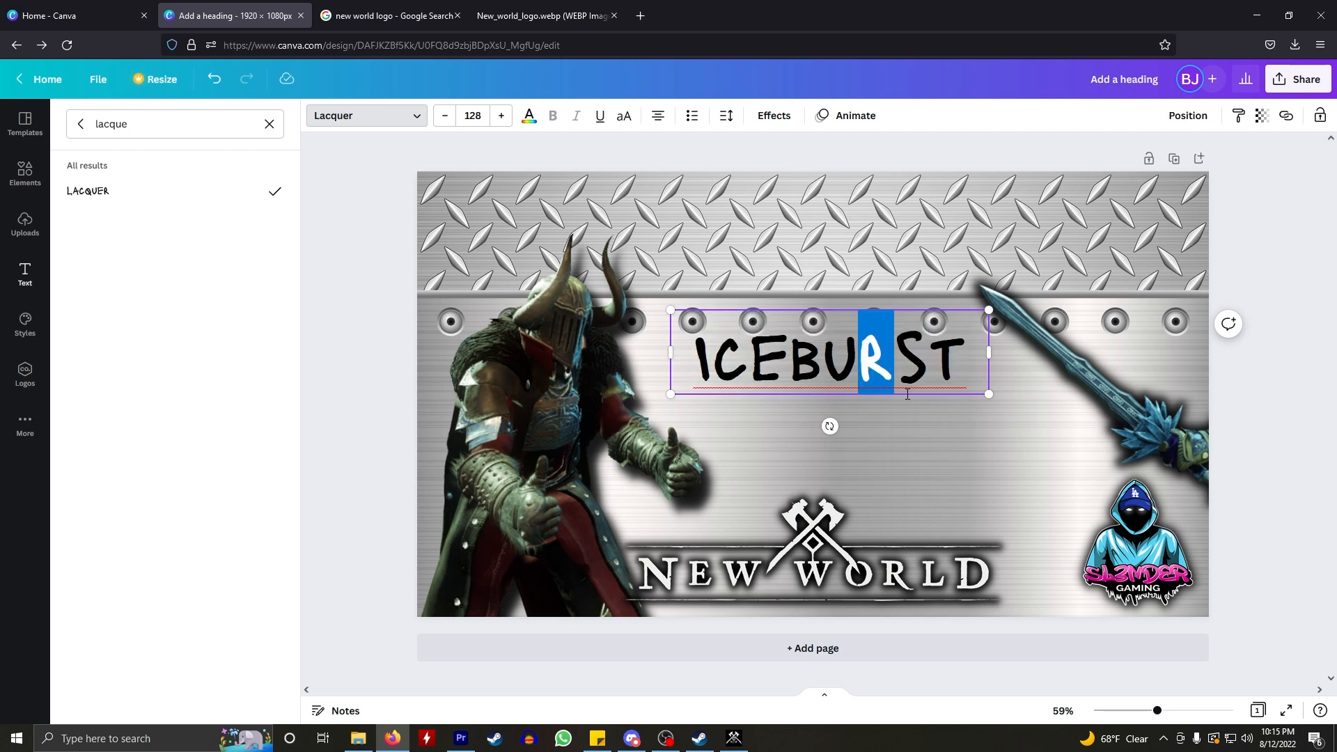
{"action": "key", "text": "Escape"}
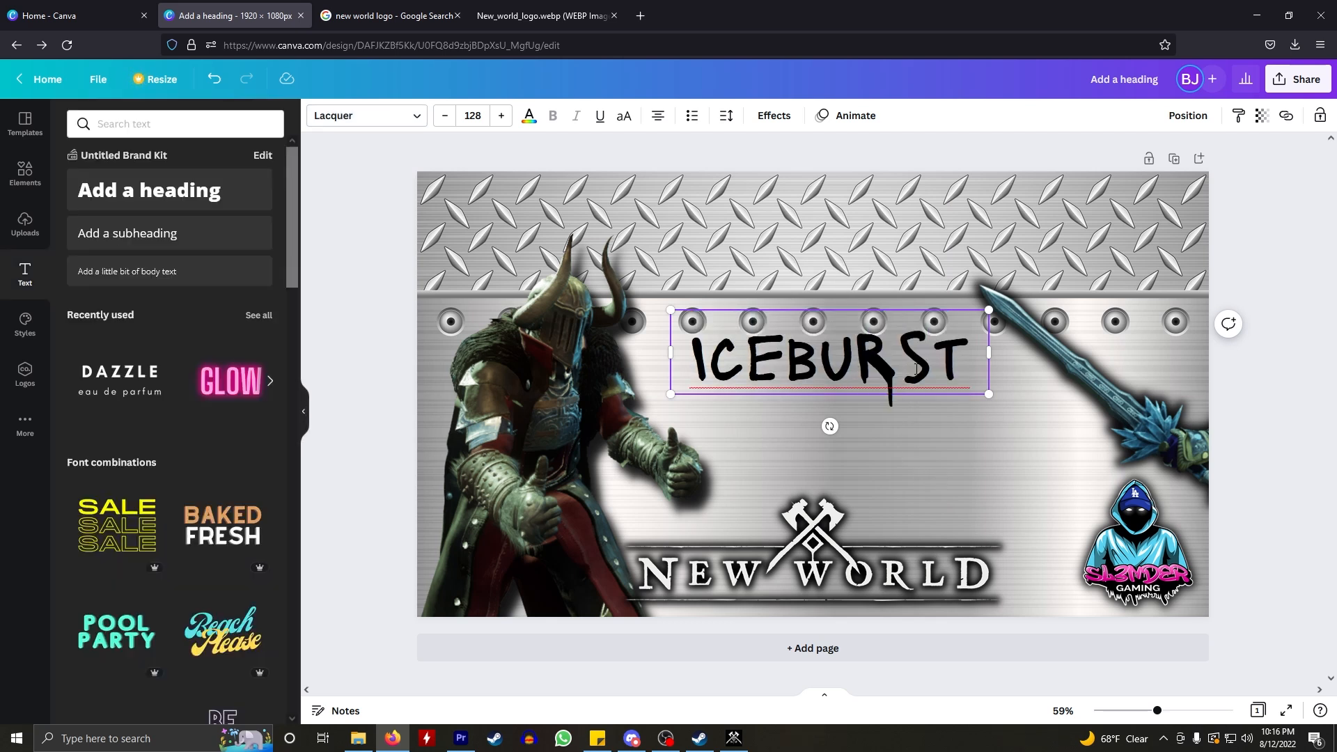
- Nudge the New World logo slightly up, and retype the title as ICEBURST mixing plain and dripping Lacquer letters
{"action": "left_click_drag", "start_coordinate": [919, 483], "coordinate": [919, 474]}
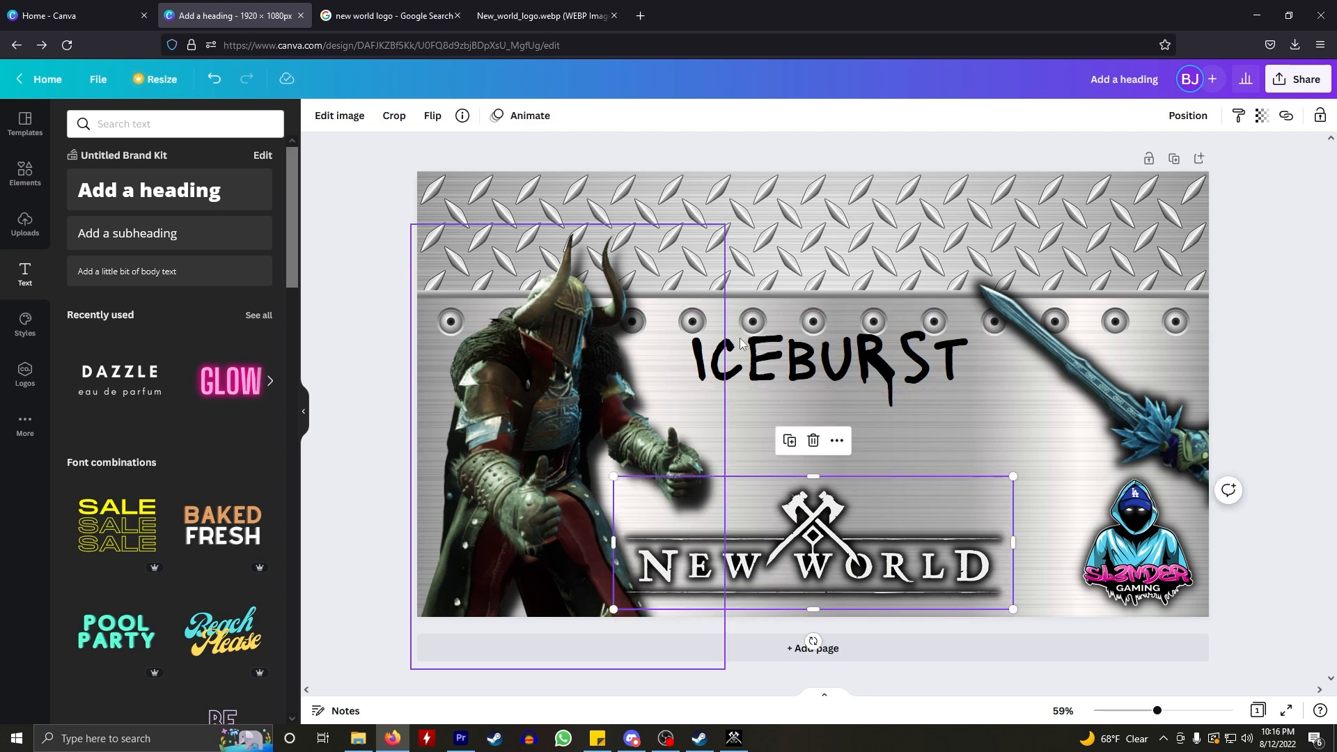
{"action": "left_click", "coordinate": [927, 367]}
{"action": "double_click", "coordinate": [887, 374]}
{"action": "left_click", "coordinate": [933, 363]}
{"action": "left_click_drag", "start_coordinate": [969, 362], "coordinate": [951, 362]}
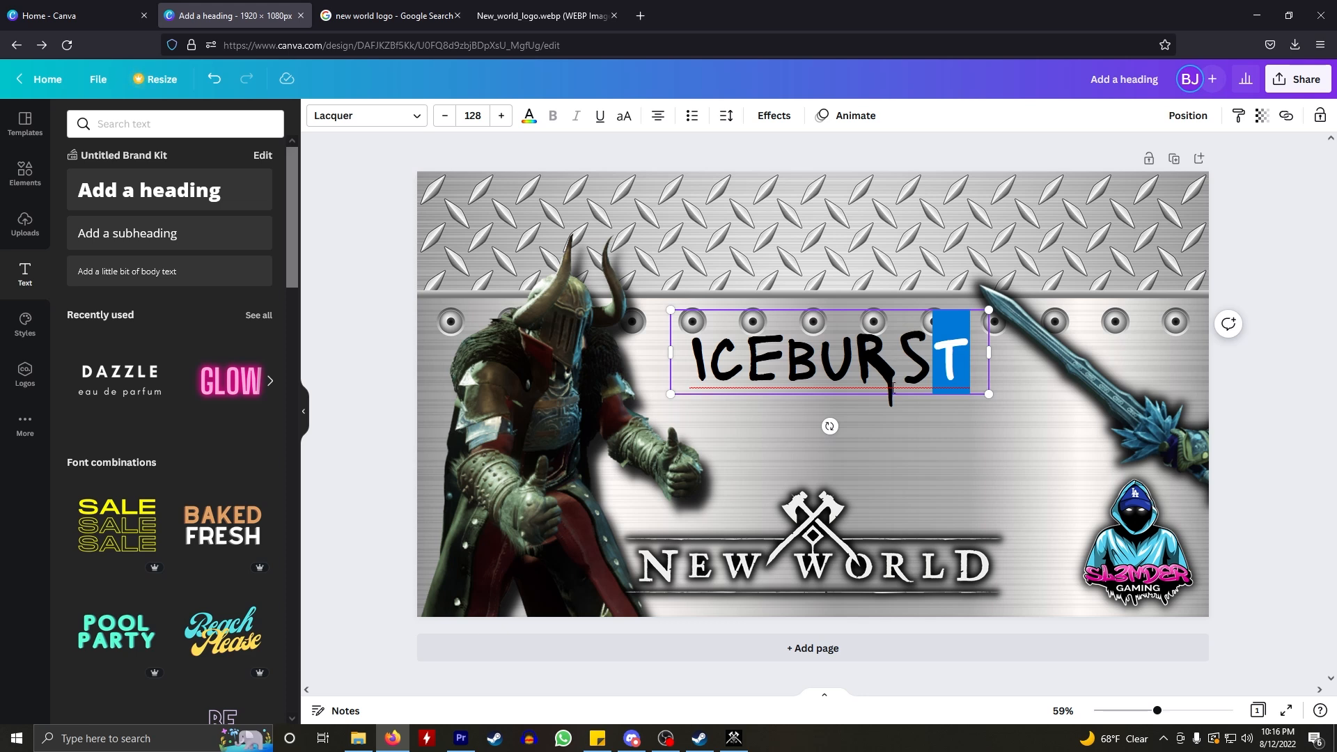
{"action": "double_click", "coordinate": [928, 363]}
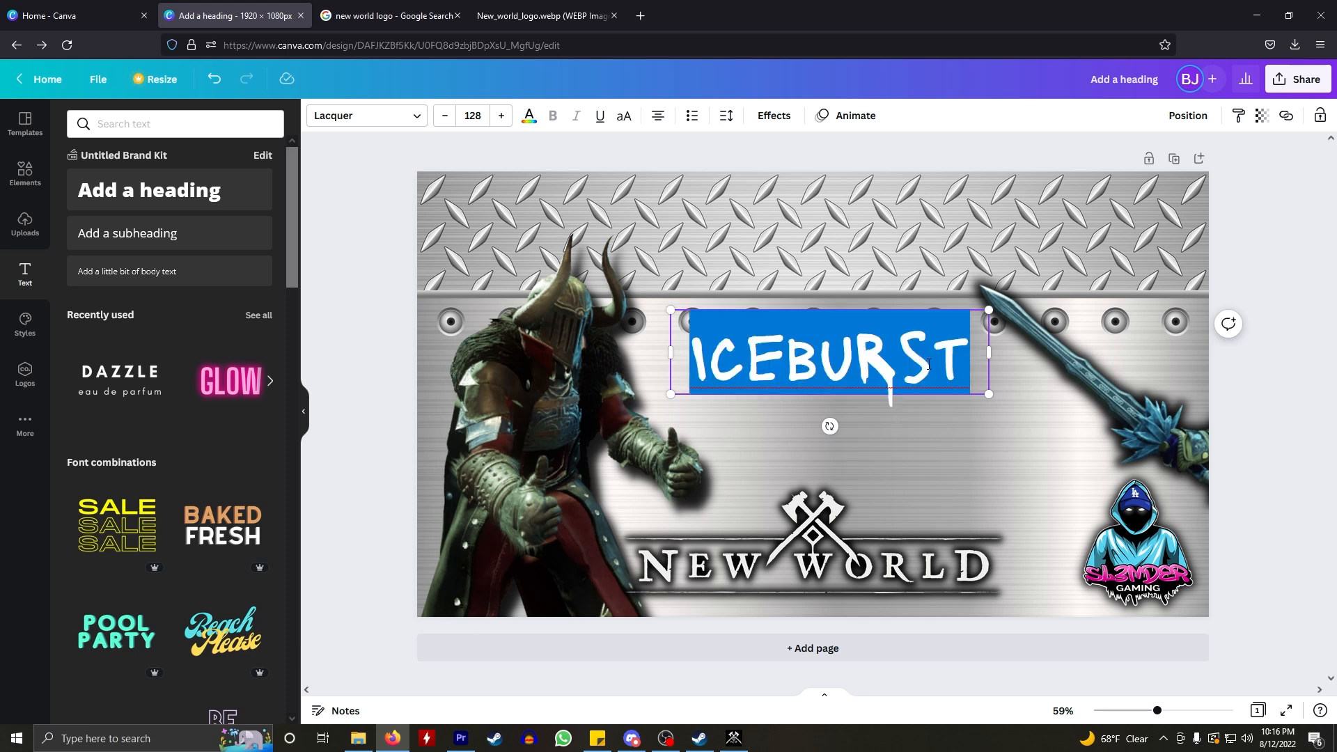
{"action": "type", "text": "ICE"}
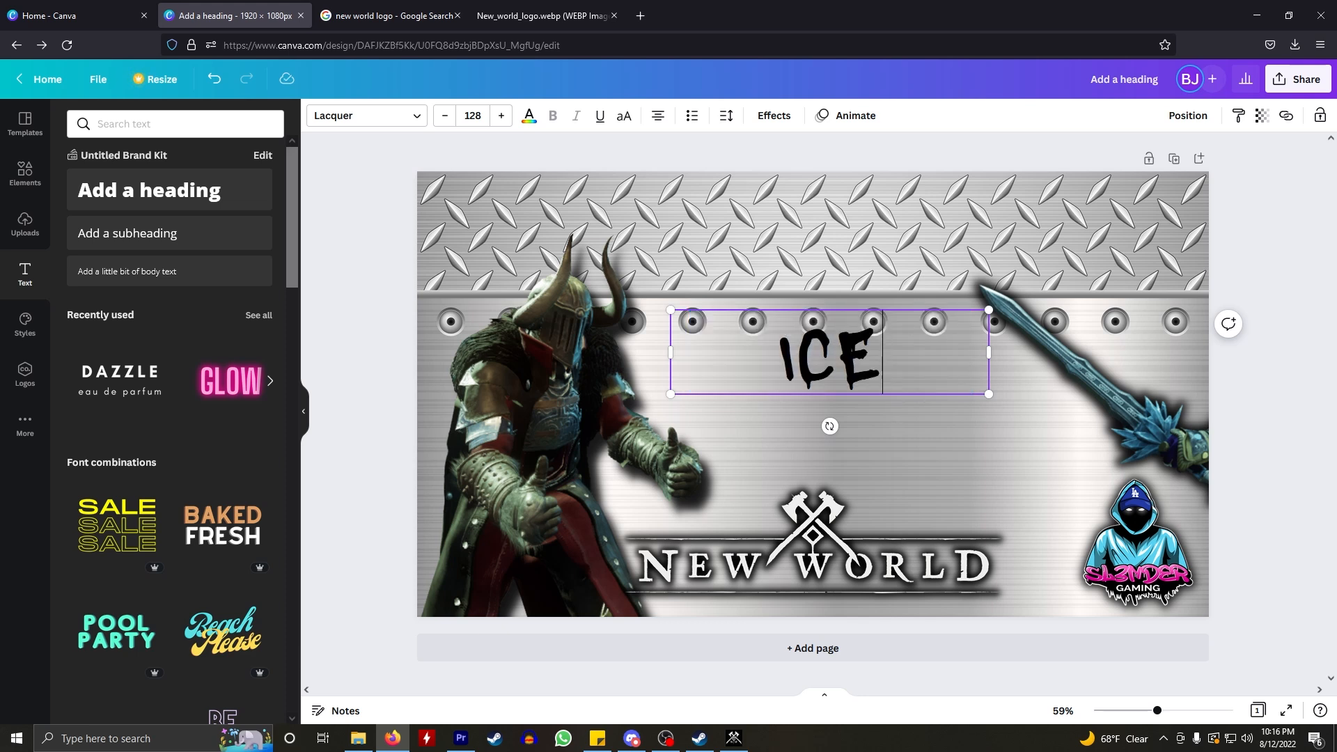
{"action": "type", "text": "BURST"}
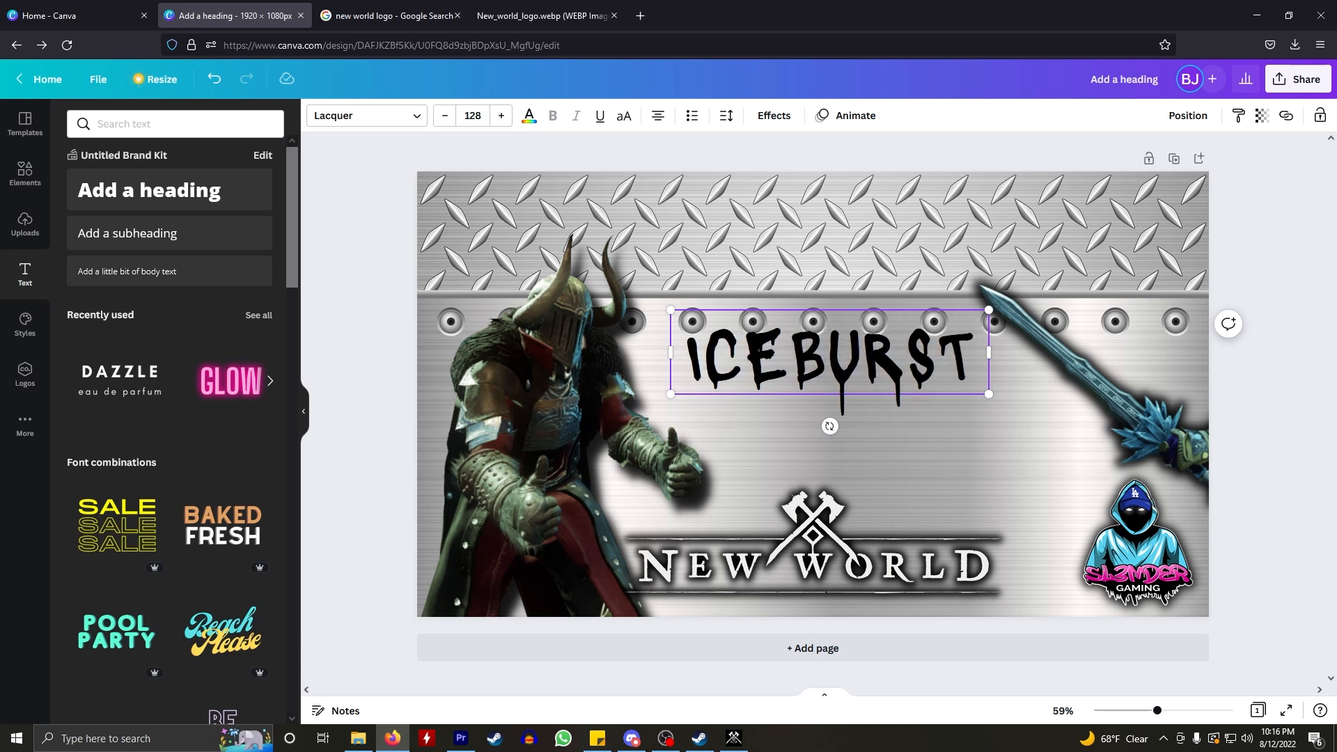
{"action": "left_click_drag", "start_coordinate": [973, 355], "coordinate": [684, 330]}
{"action": "type", "text": "ICEBURST"}
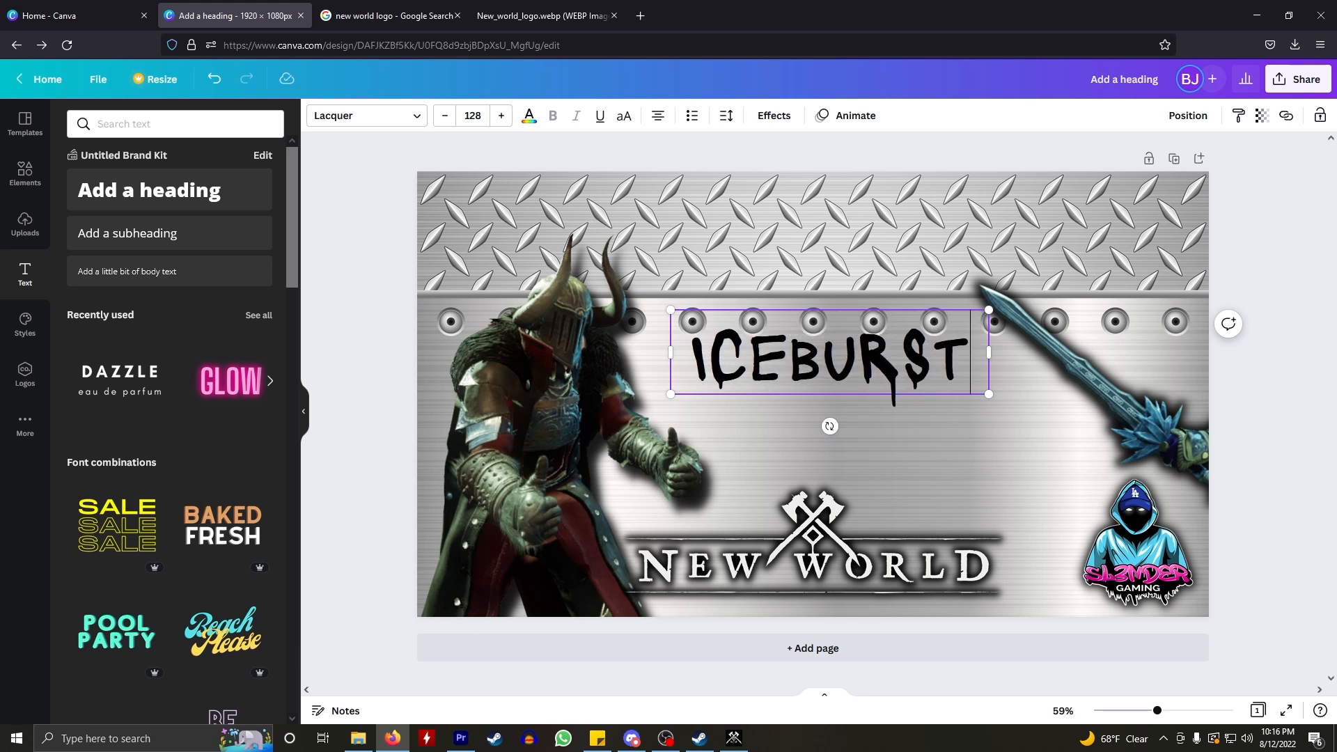
{"action": "left_click", "coordinate": [954, 451]}
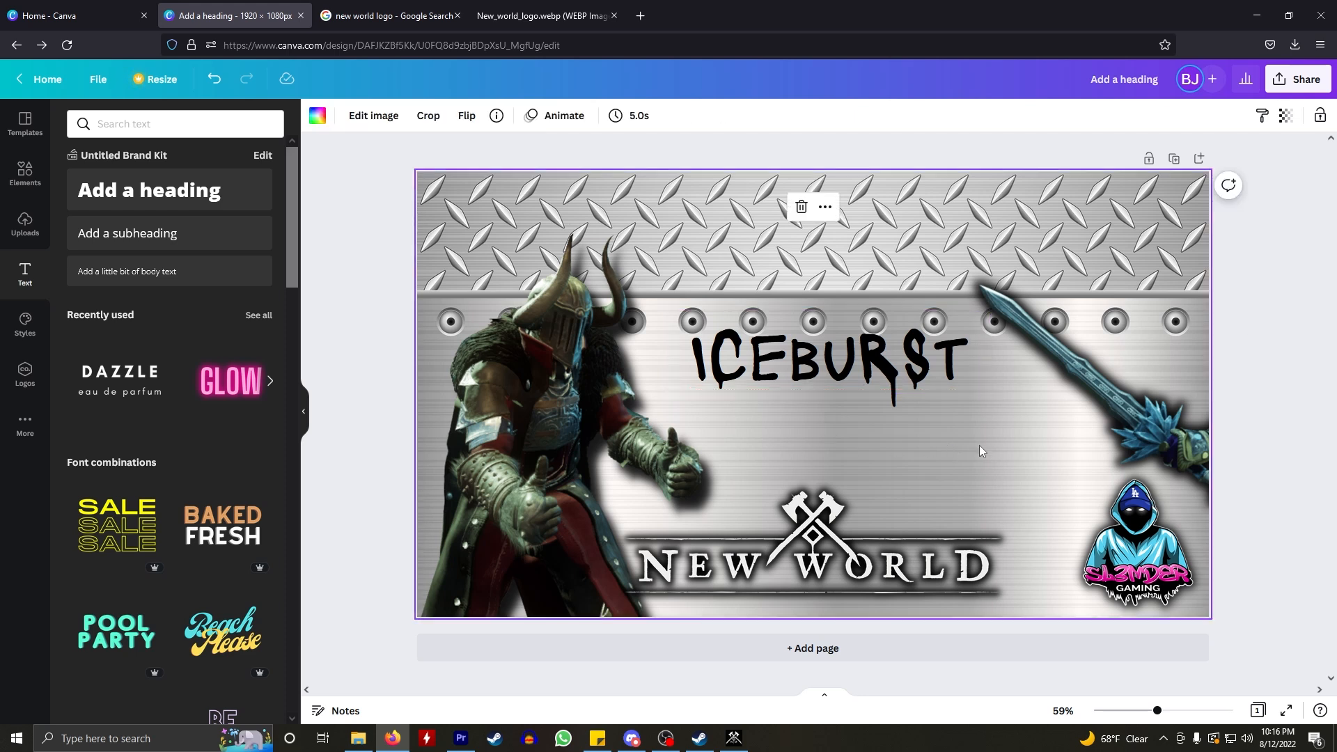
- Change the Iceburst text's font to White On Black, widen its box to fit one line, and shift it toward the warrior
{"action": "left_click", "coordinate": [801, 355]}
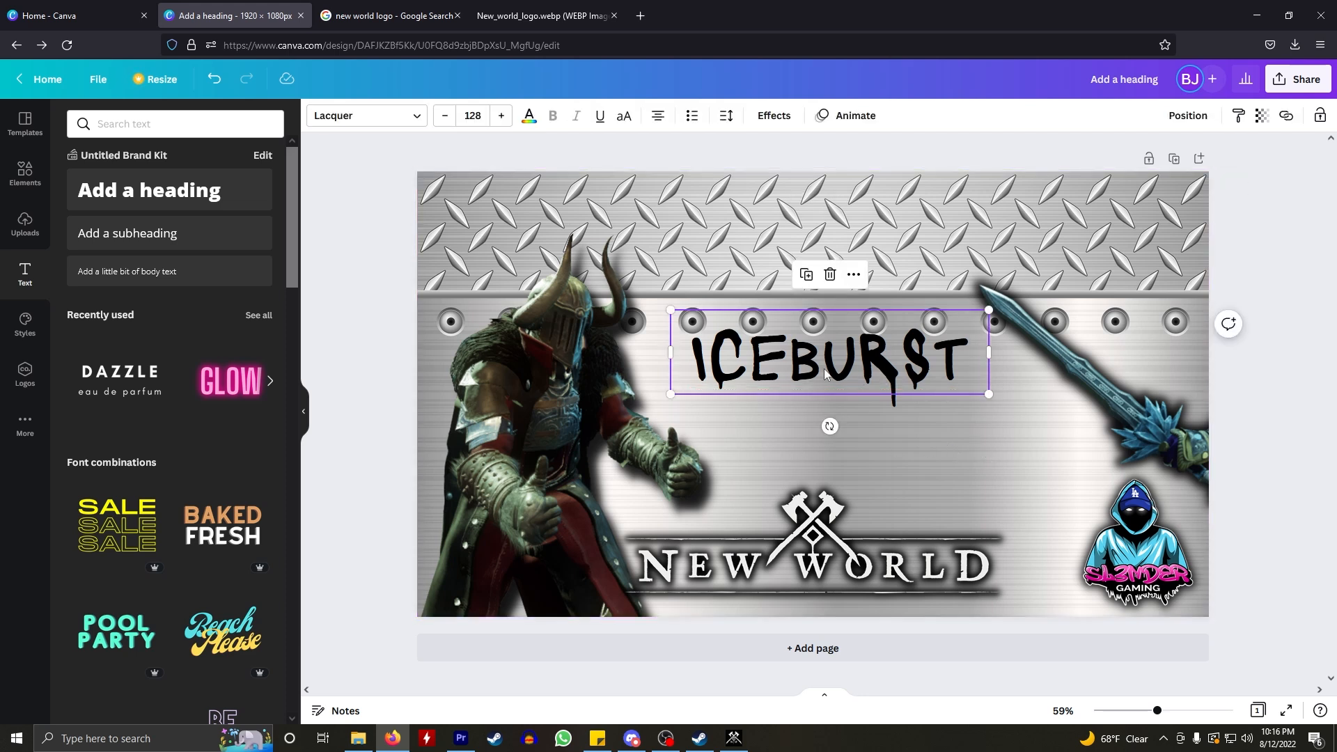
{"action": "left_click", "coordinate": [388, 117]}
{"action": "left_click", "coordinate": [268, 124]}
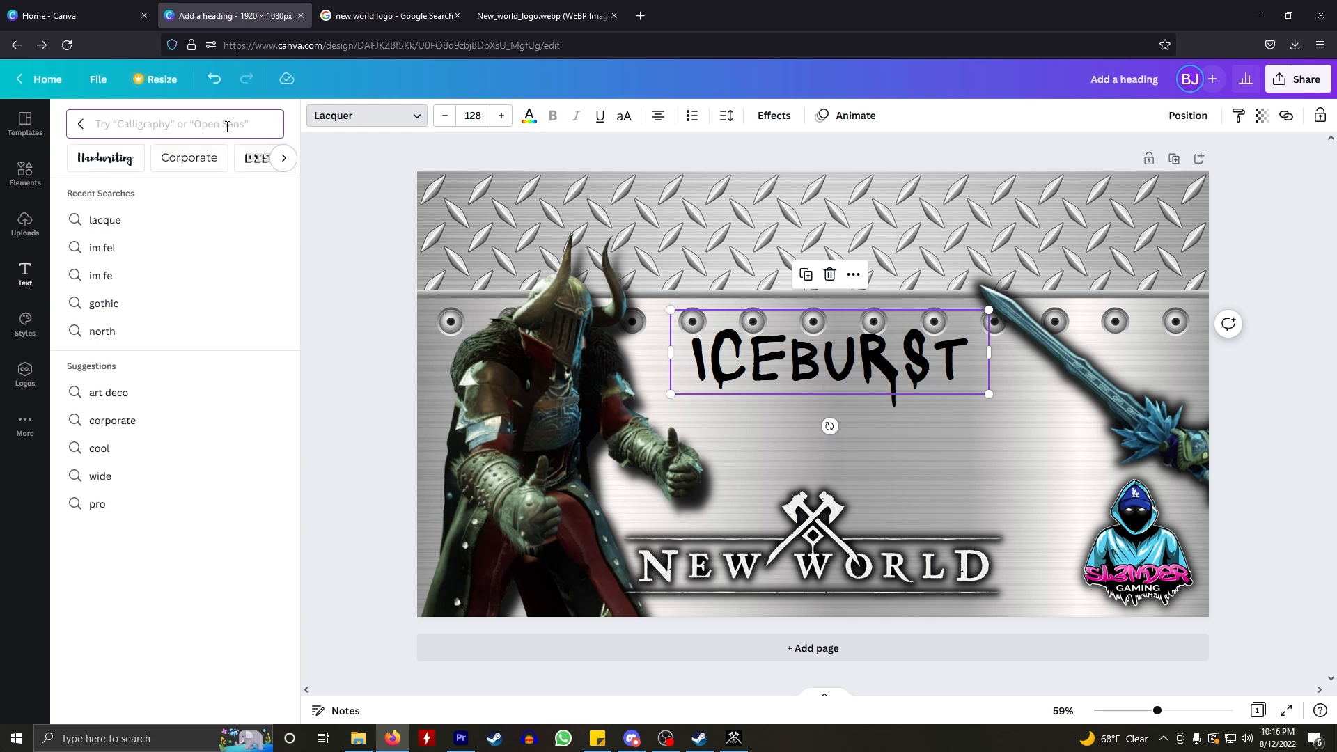
{"action": "left_click", "coordinate": [216, 231]}
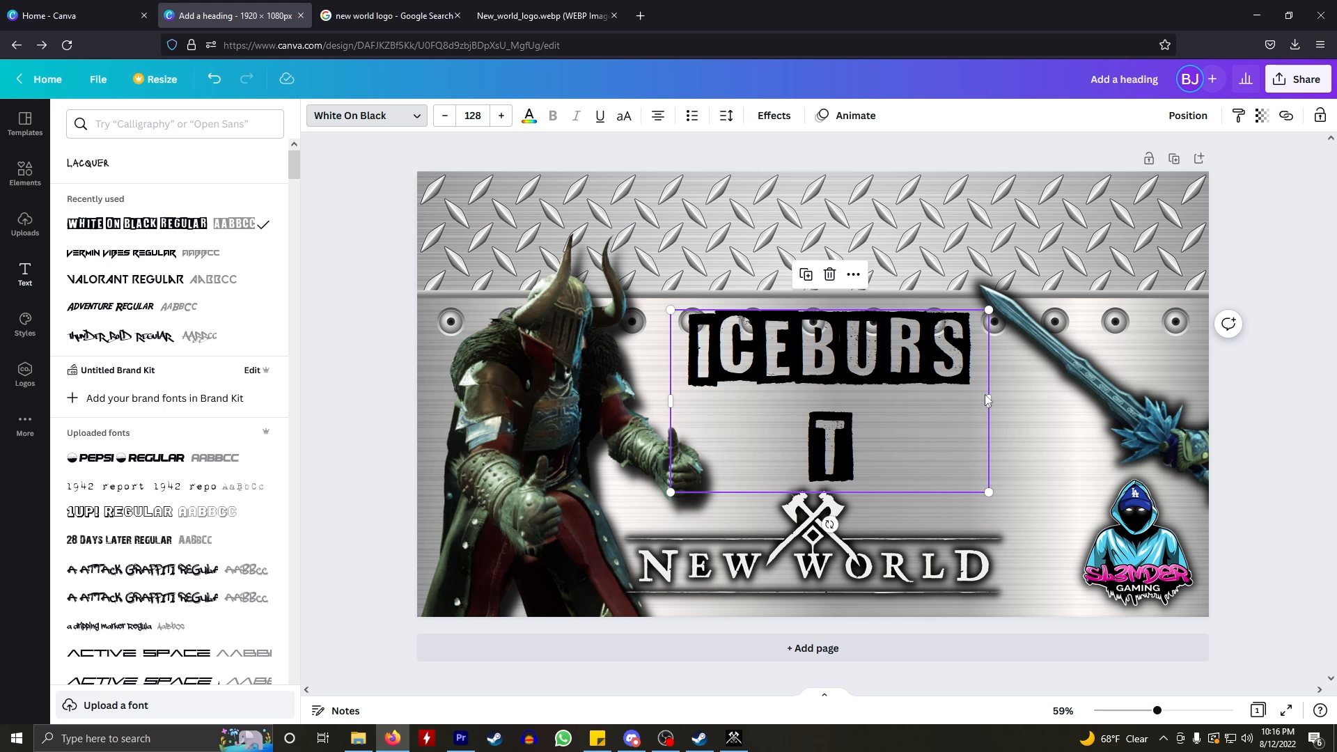
{"action": "left_click_drag", "start_coordinate": [994, 398], "coordinate": [1031, 397]}
{"action": "left_click", "coordinate": [856, 341]}
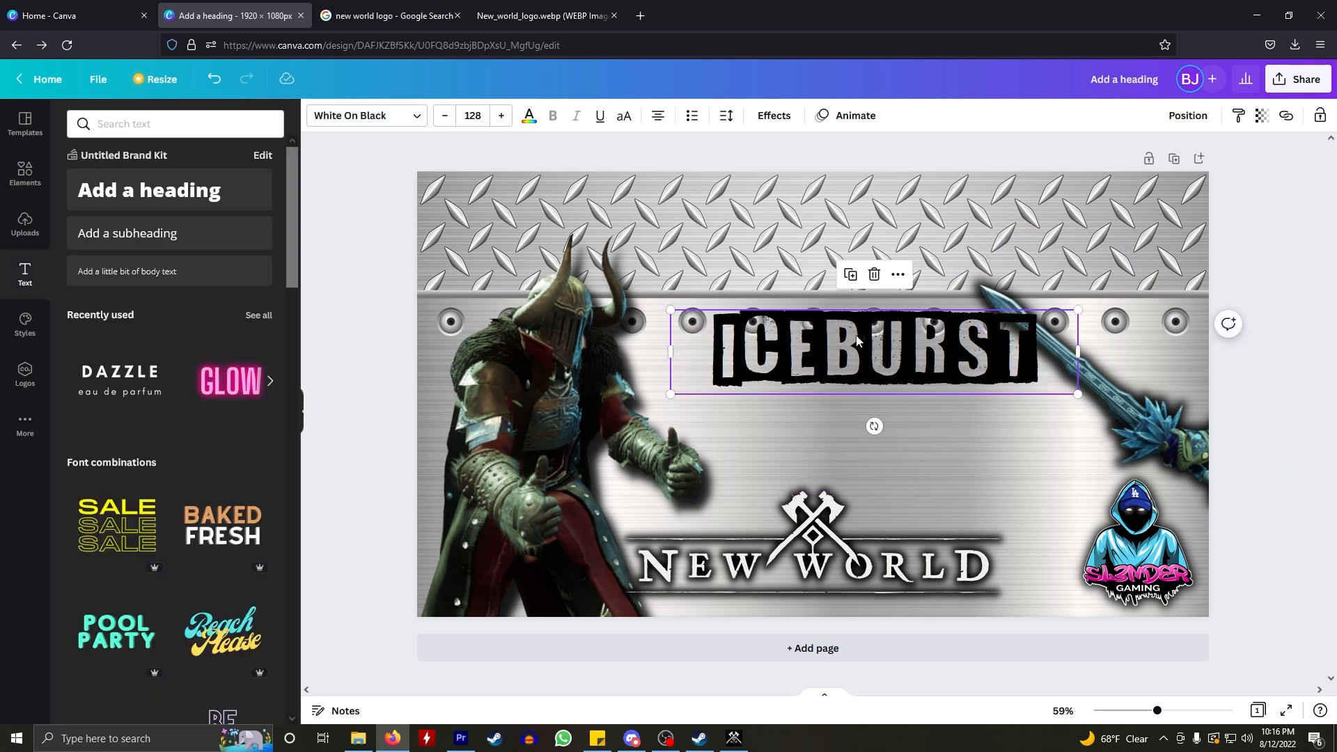
{"action": "left_click_drag", "start_coordinate": [846, 342], "coordinate": [803, 340]}
- Change the Iceburst text's font to Adventure and rotate the text so it slants upward to the right
{"action": "left_click", "coordinate": [413, 113]}
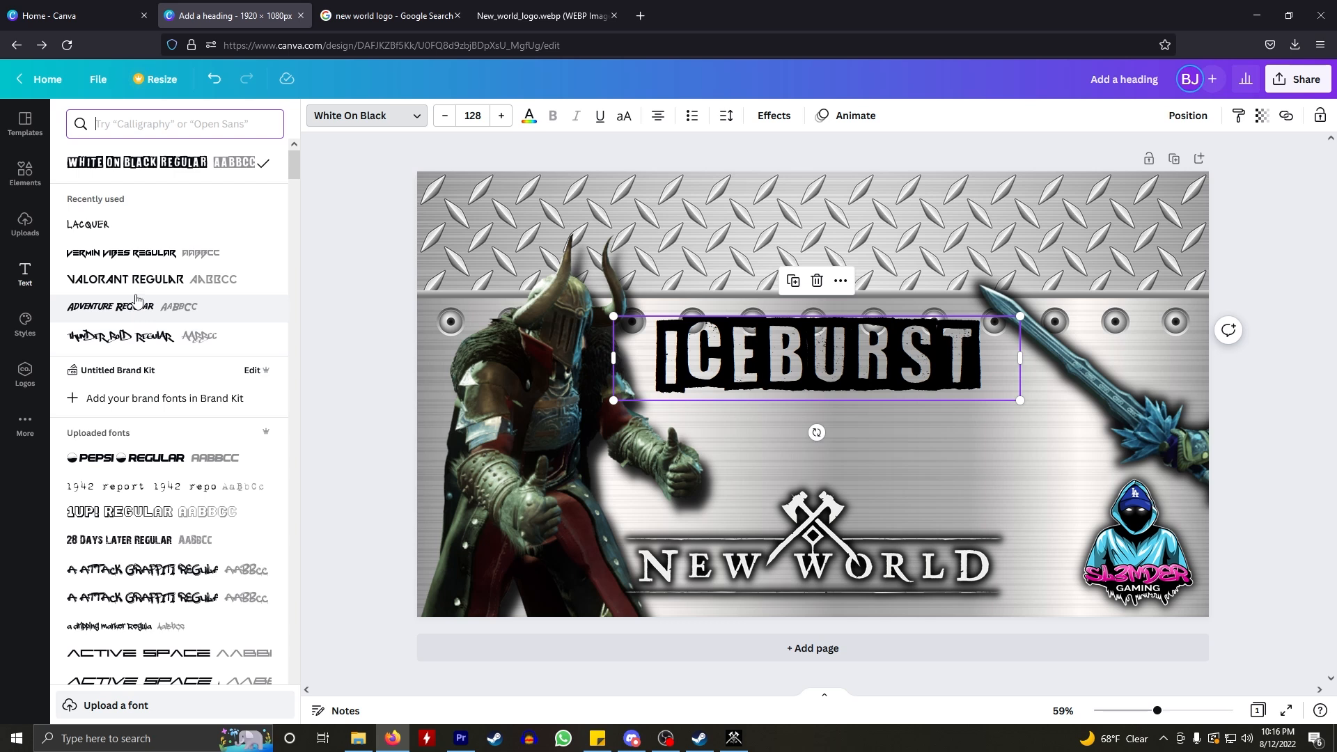
{"action": "left_click", "coordinate": [121, 315]}
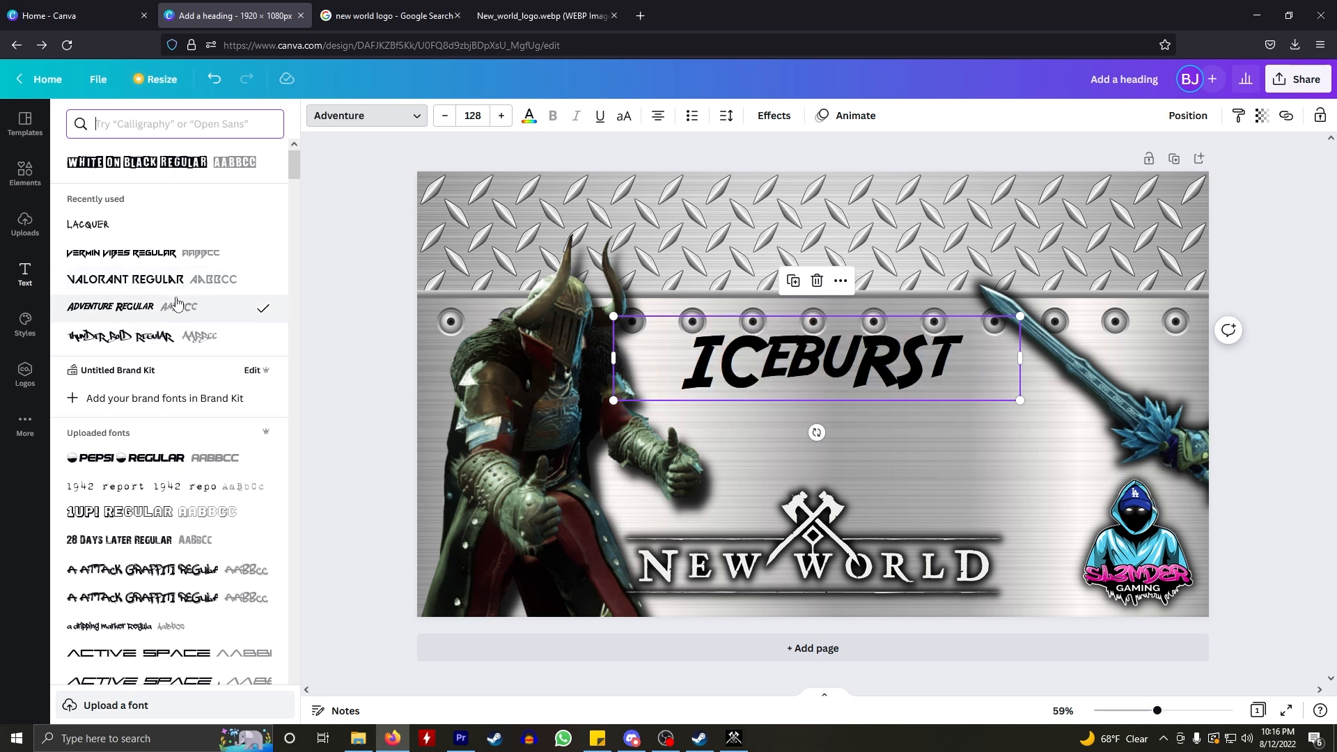
{"action": "left_click_drag", "start_coordinate": [815, 431], "coordinate": [834, 430]}
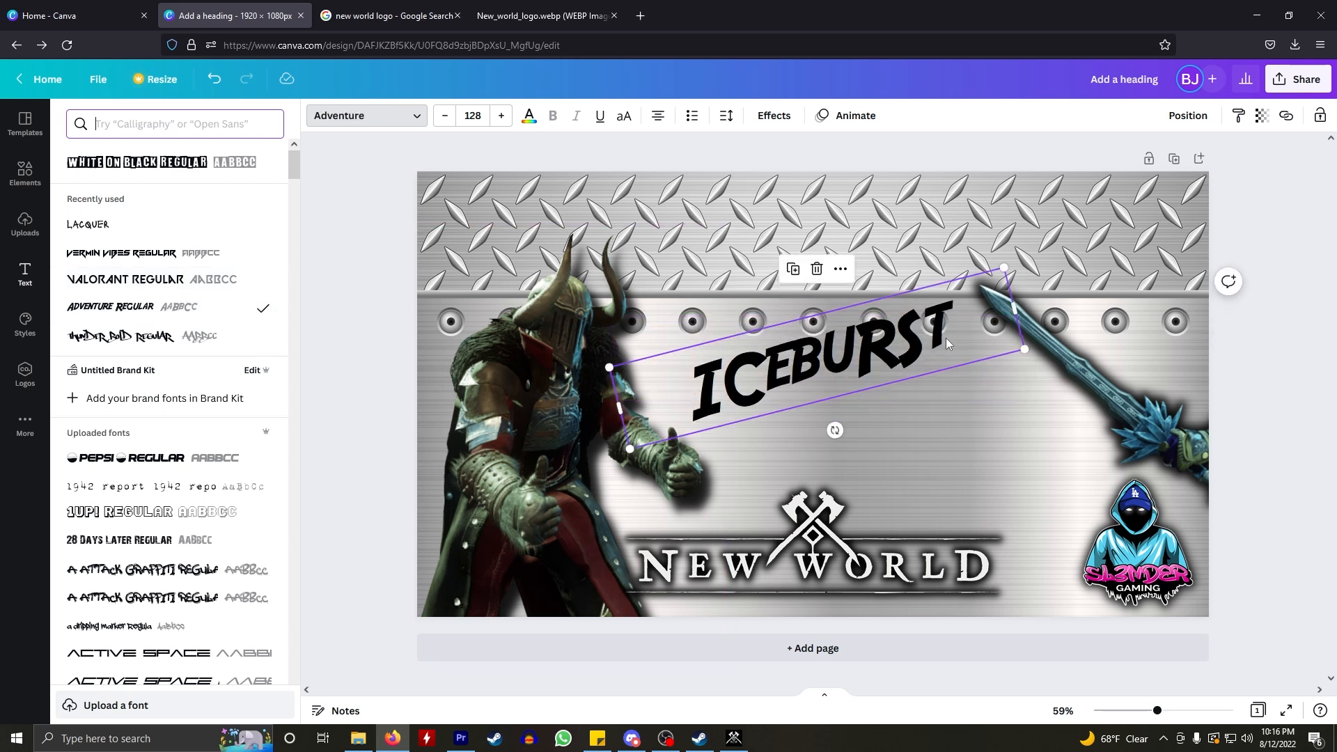
- Replace the slanted title with ADVENTURE!, enlarge it to font size 179, and reposition it between the warrior and the sword
{"action": "double_click", "coordinate": [946, 338]}
{"action": "type", "text": "ADVENTU"}
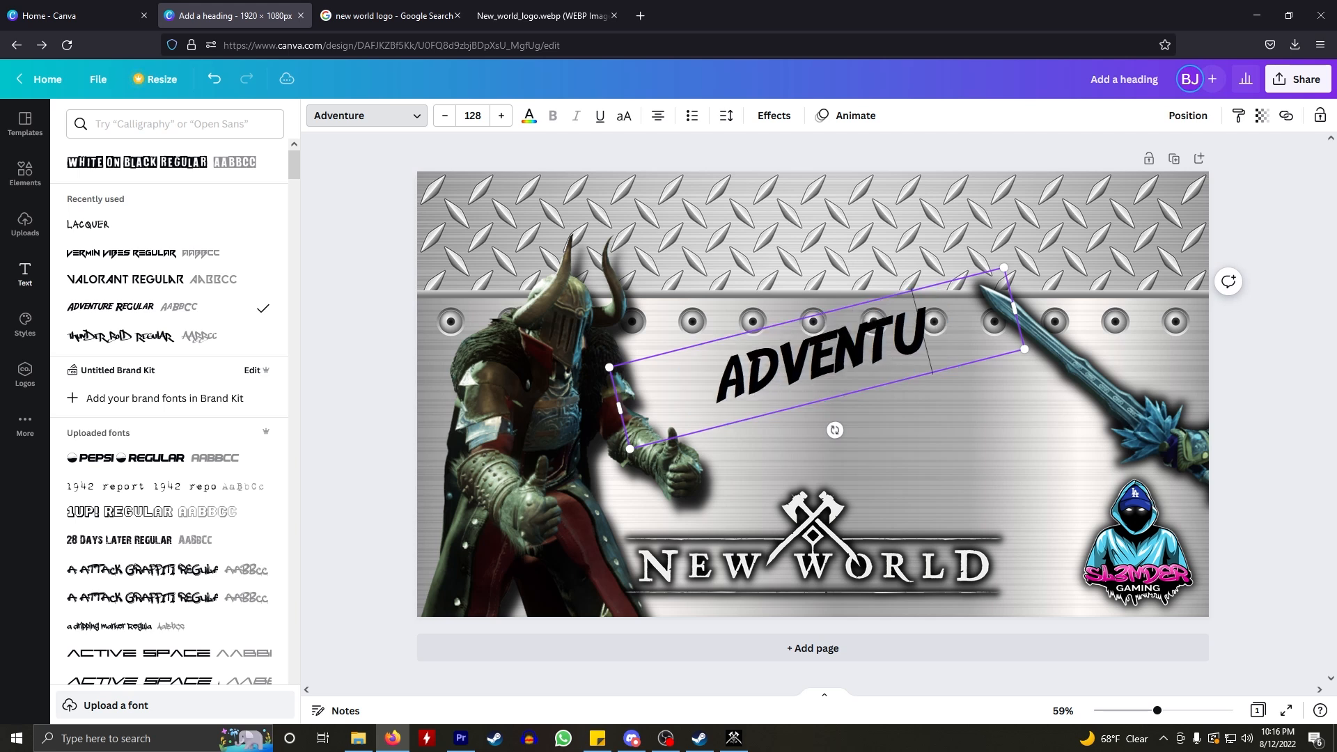
{"action": "type", "text": "RE!"}
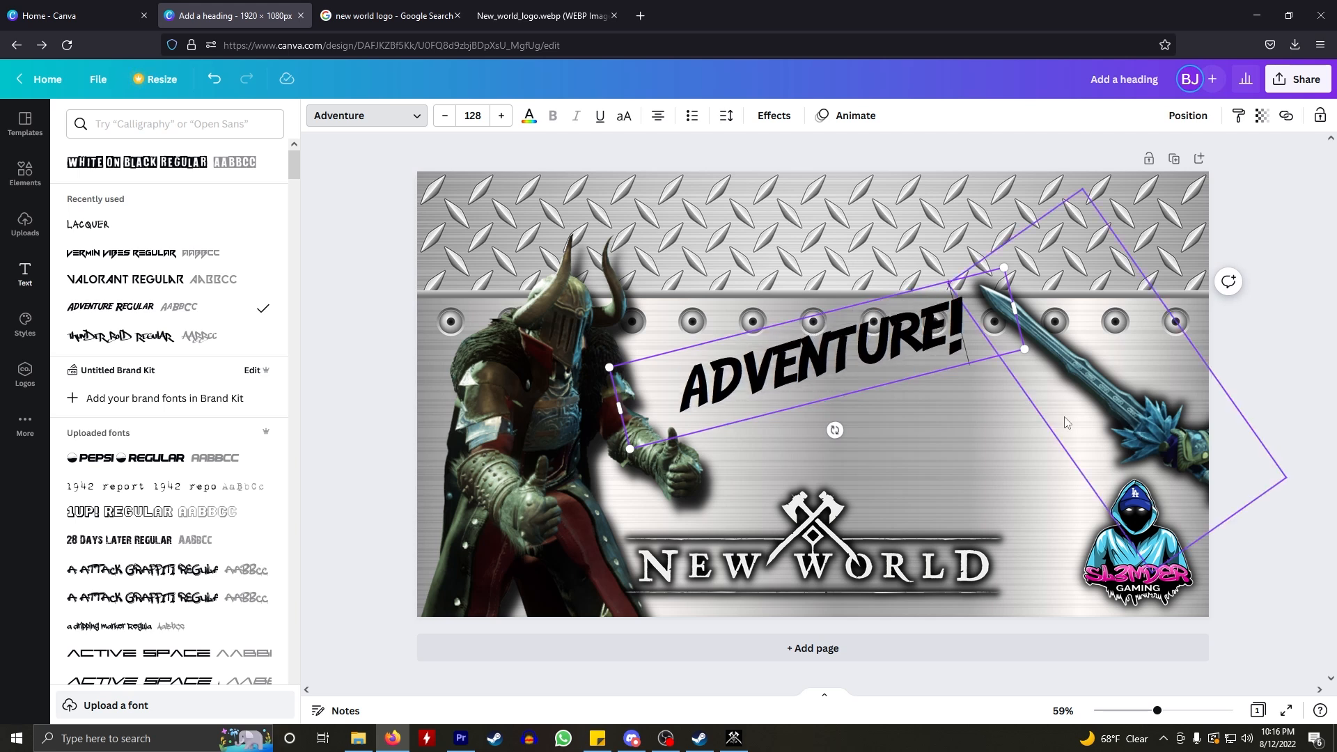
{"action": "left_click", "coordinate": [980, 380]}
{"action": "left_click", "coordinate": [966, 318]}
{"action": "left_click_drag", "start_coordinate": [1002, 266], "coordinate": [1157, 198]}
{"action": "left_click_drag", "start_coordinate": [931, 323], "coordinate": [853, 349]}
{"action": "left_click", "coordinate": [1011, 457]}
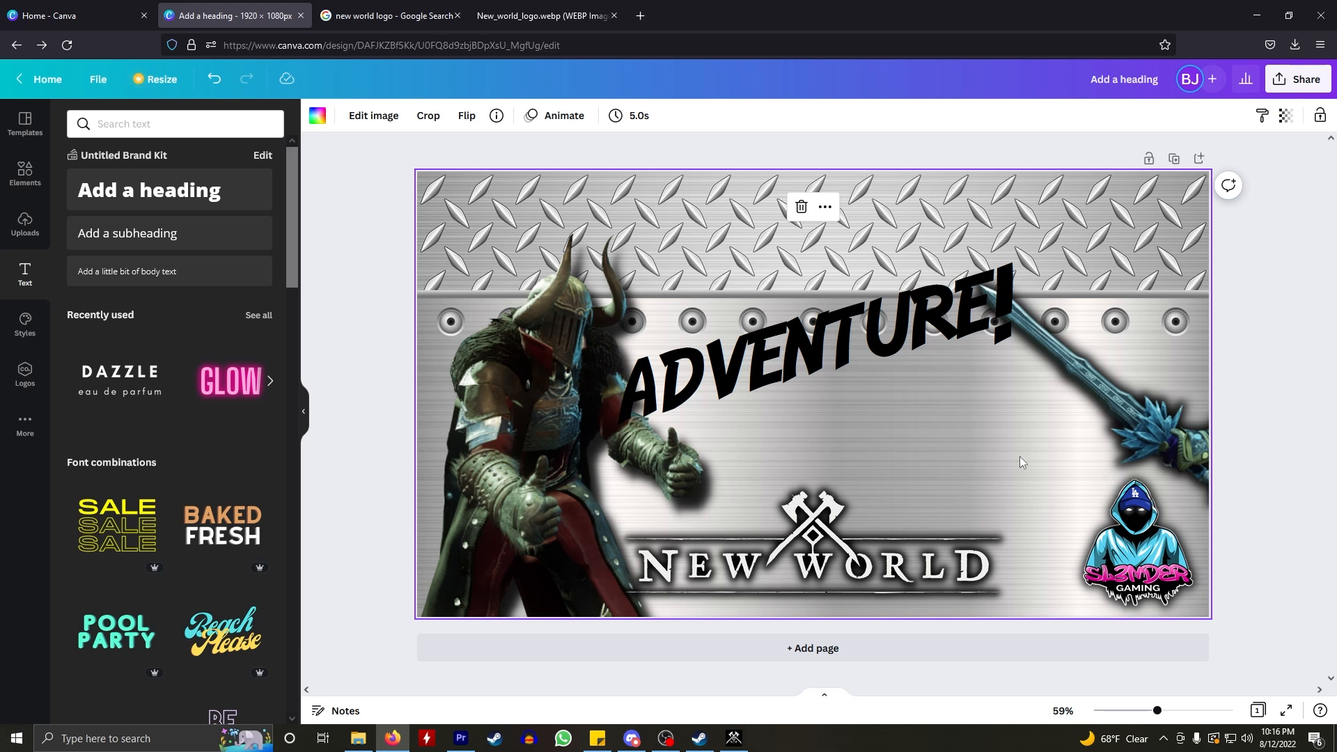
- Enlarge the ADVENTURE! text to font size 186, shift it slightly down and left, and narrow its text box
{"action": "left_click", "coordinate": [862, 344]}
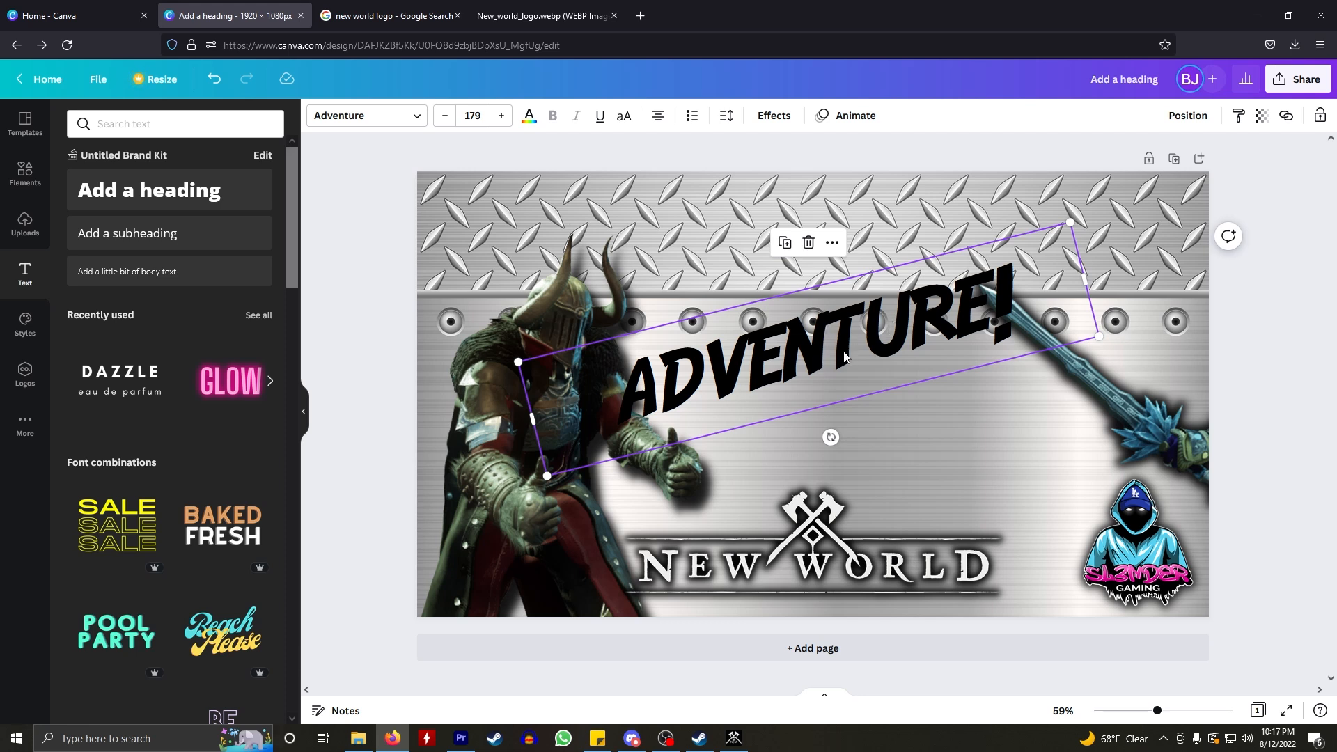
{"action": "left_click_drag", "start_coordinate": [843, 358], "coordinate": [832, 374]}
{"action": "left_click_drag", "start_coordinate": [1058, 238], "coordinate": [1080, 229]}
{"action": "left_click_drag", "start_coordinate": [1094, 285], "coordinate": [984, 316]}
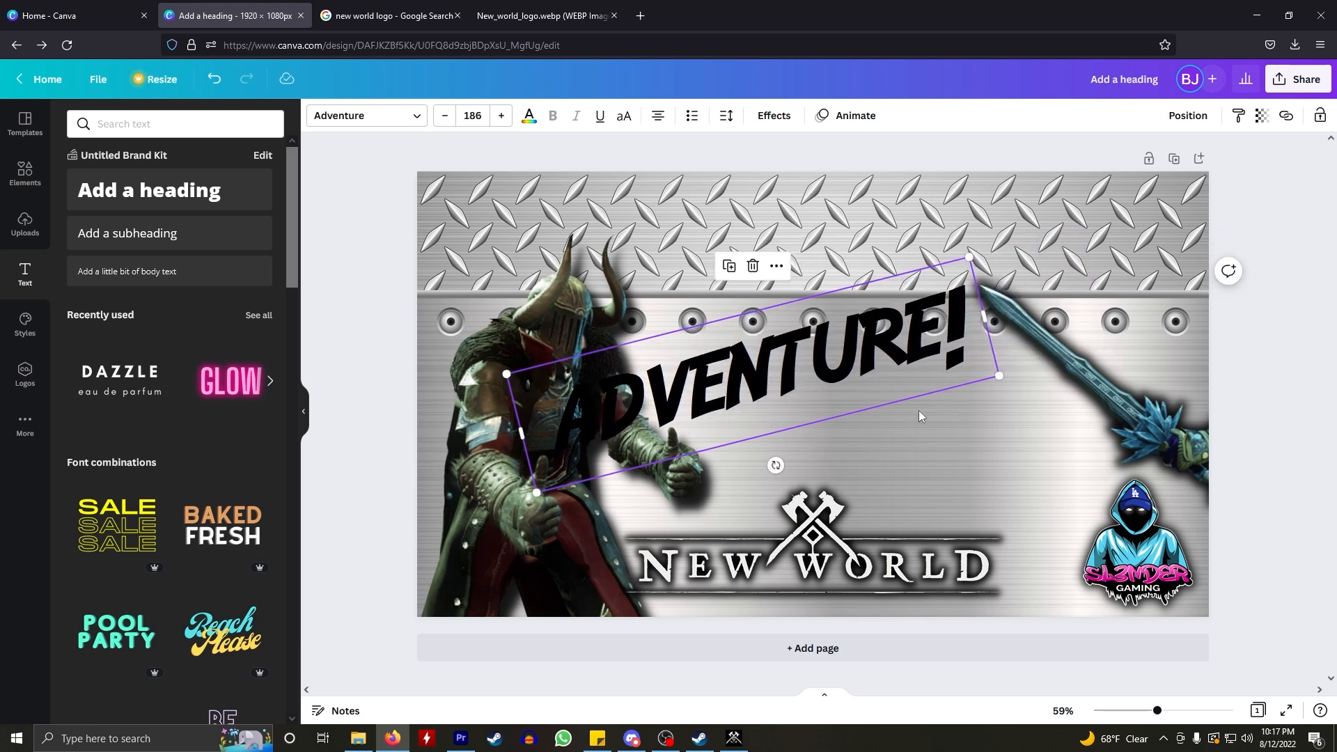
- Replace the title with INSANE GOLD! and widen its text box until the words fit on one line
{"action": "triple_click", "coordinate": [956, 346]}
{"action": "left_click", "coordinate": [955, 345]}
{"action": "double_click", "coordinate": [956, 345]}
{"action": "left_click", "coordinate": [958, 342]}
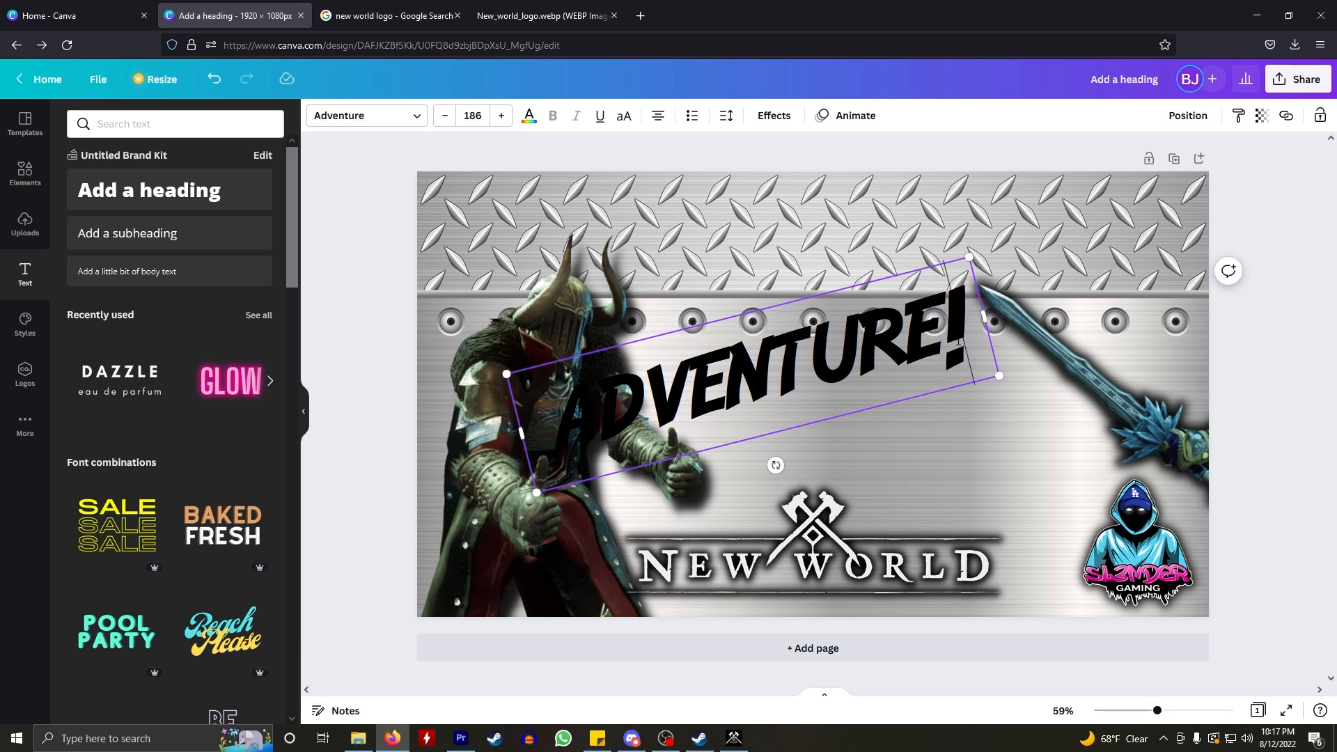
{"action": "triple_click", "coordinate": [958, 342]}
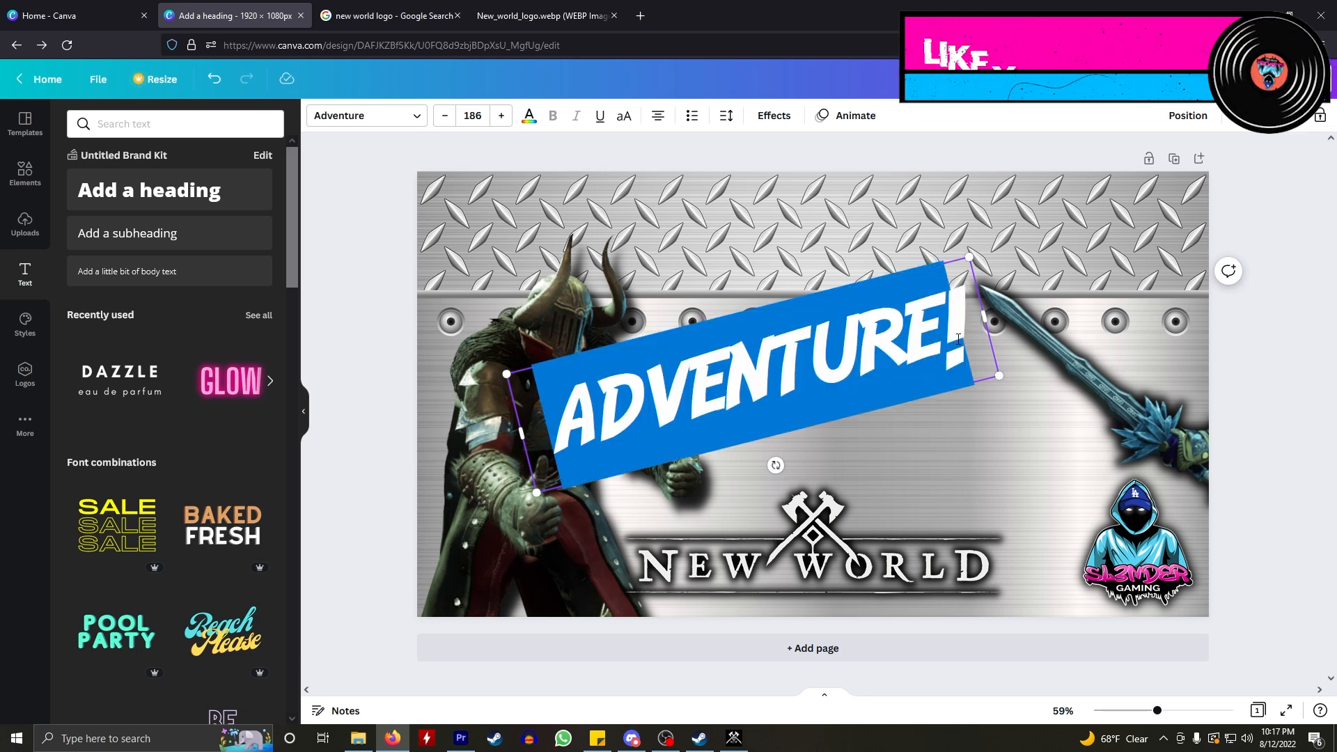
{"action": "type", "text": "C"}
{"action": "key", "text": "BackSpace"}
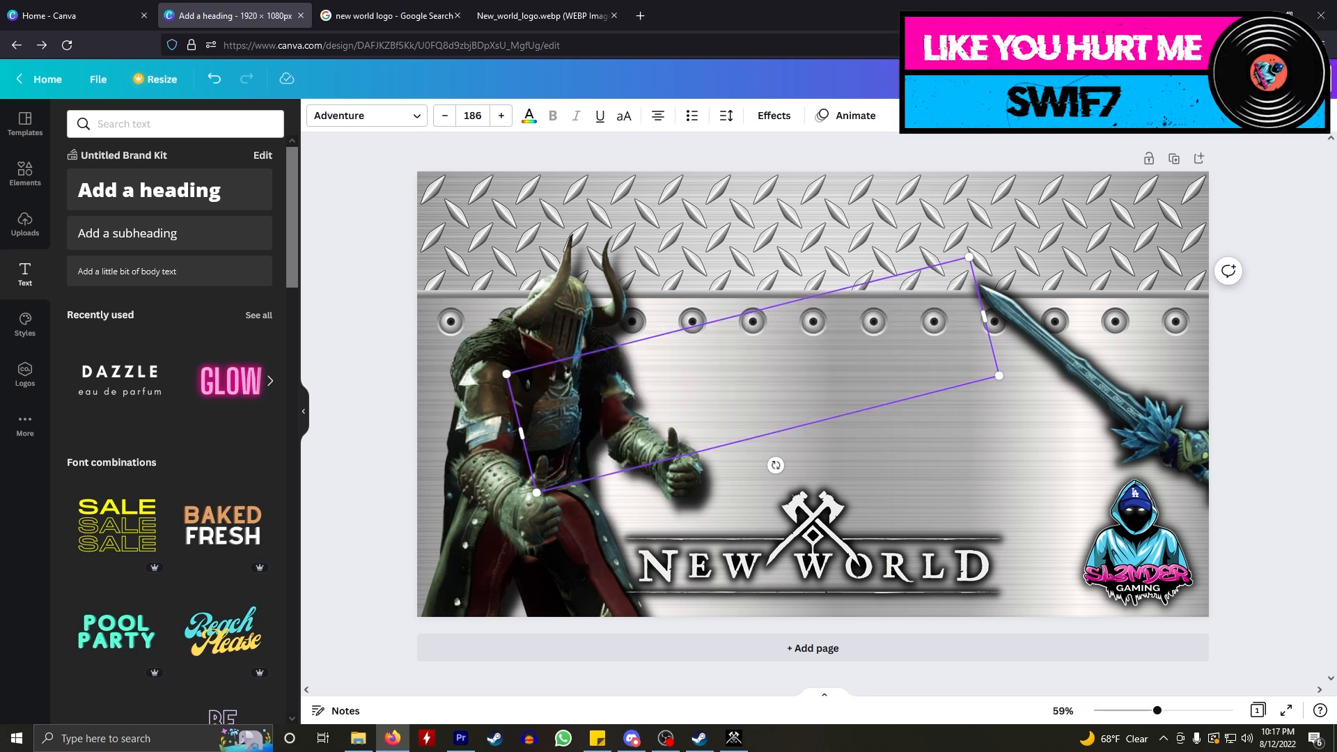
{"action": "type", "text": "INSAN"}
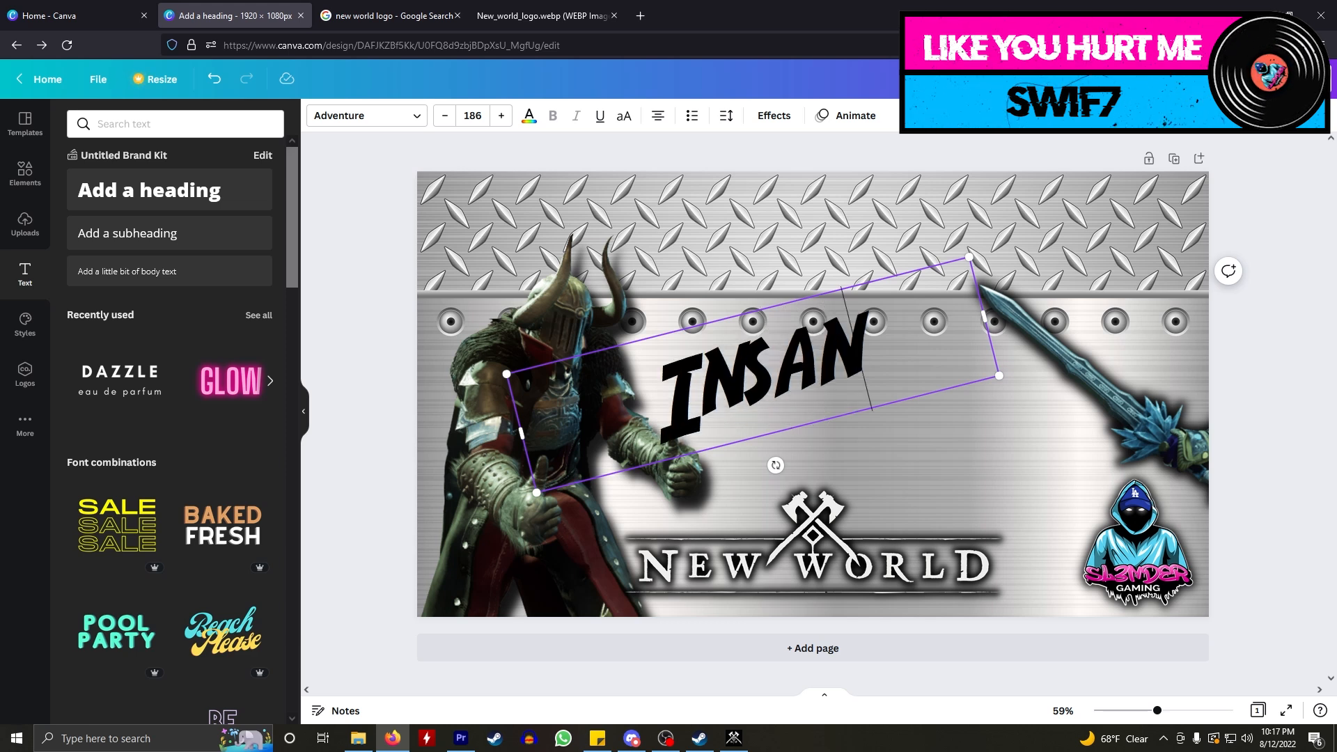
{"action": "type", "text": "E GOLD!"}
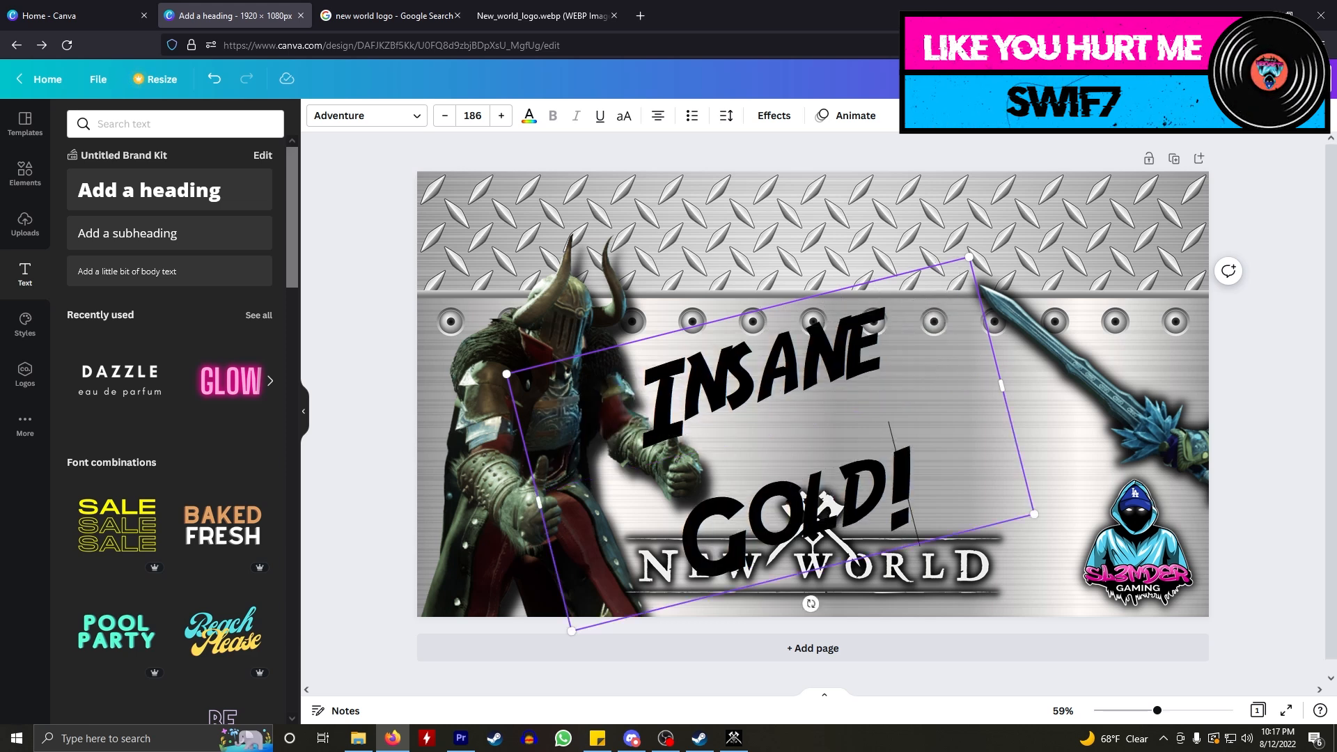
{"action": "left_click_drag", "start_coordinate": [1002, 385], "coordinate": [1118, 357]}
{"action": "left_click", "coordinate": [997, 452]}
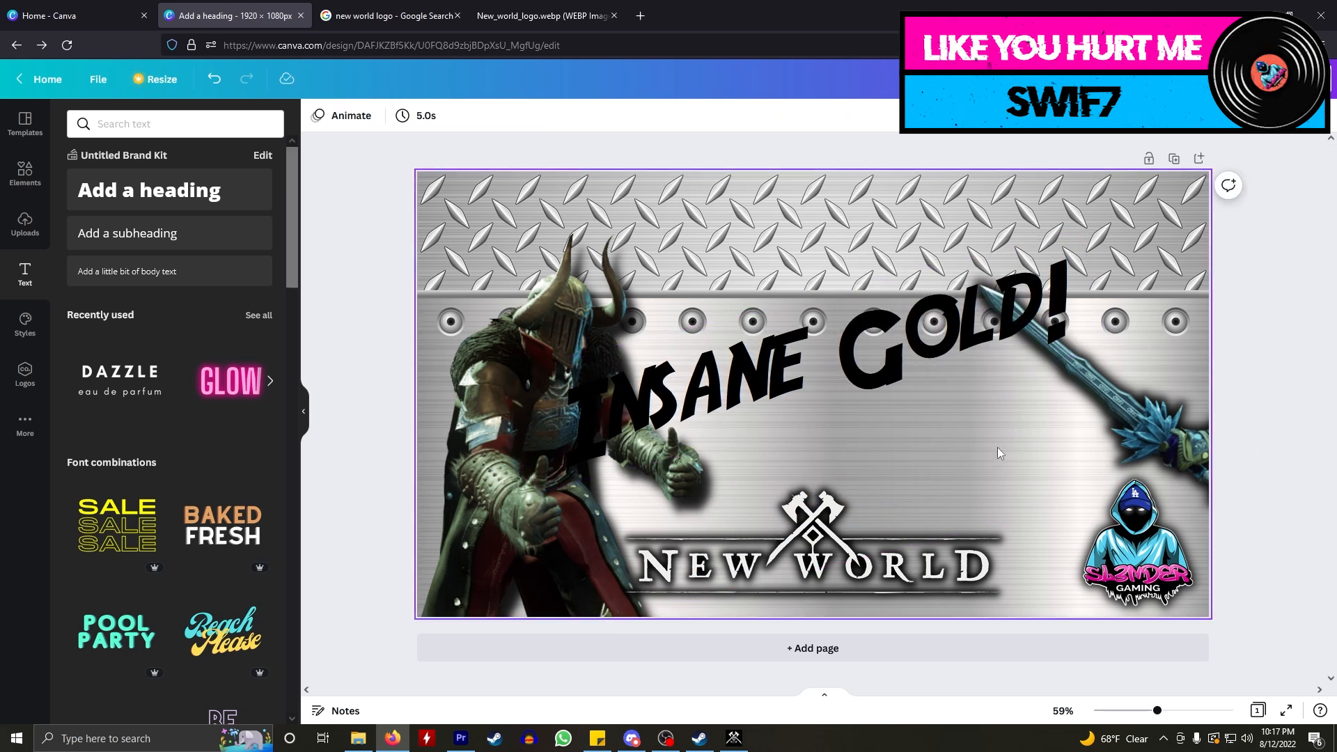
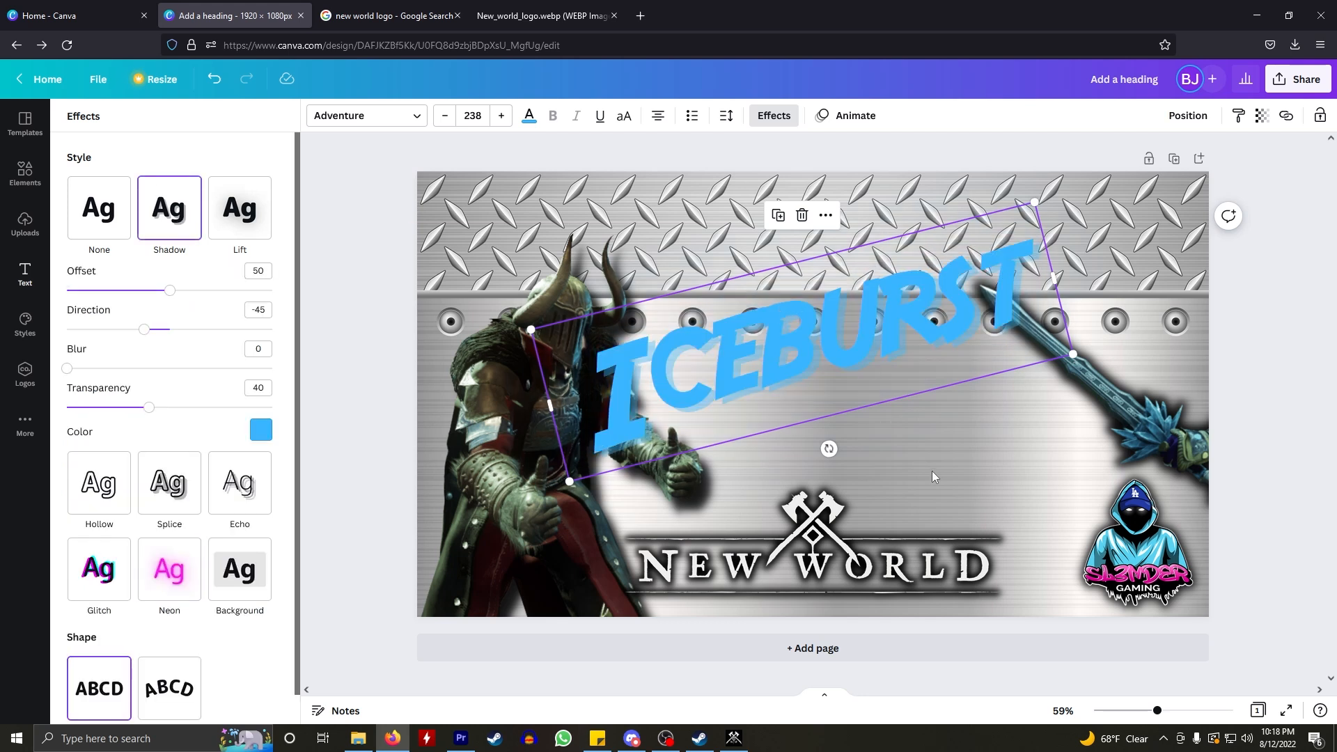
- Change the Iceburst text's color to the default yellow
{"action": "left_click", "coordinate": [529, 117]}
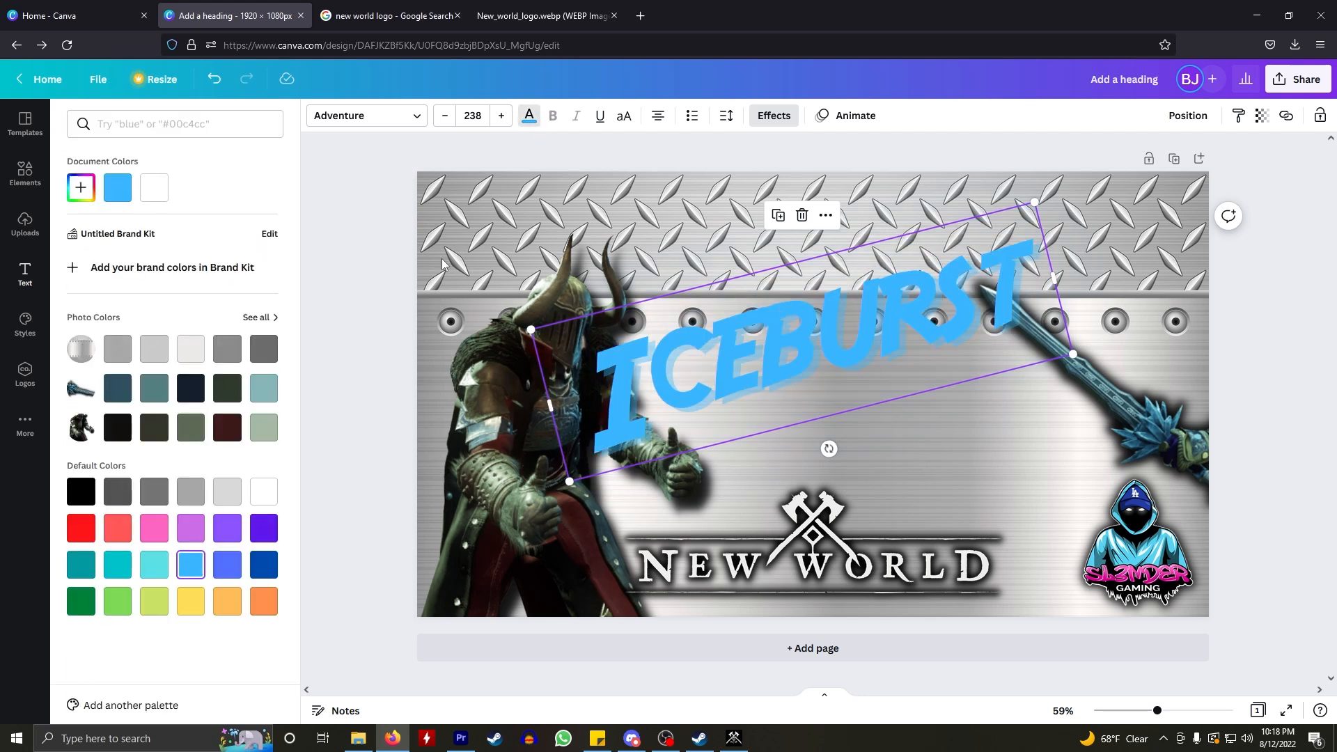
{"action": "left_click", "coordinate": [189, 602]}
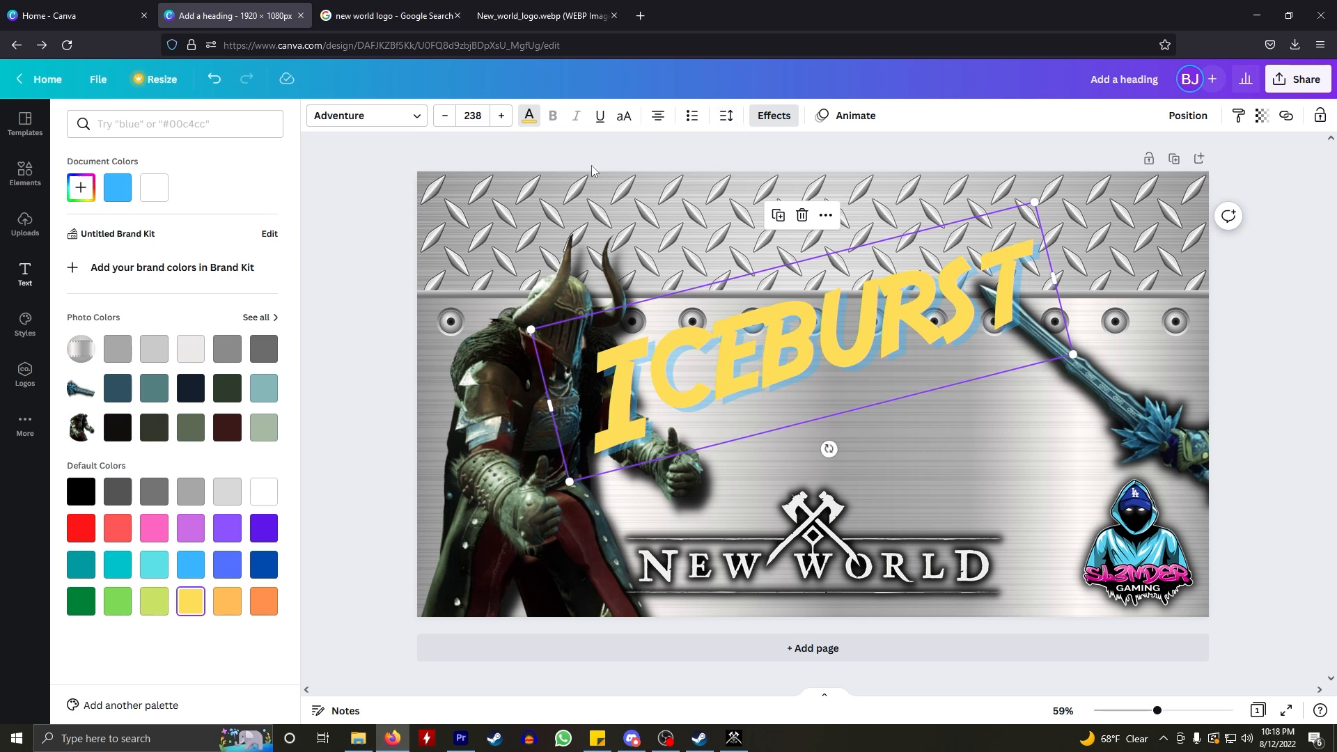
- Set the Iceburst text's shadow to offset 100, transparency 100, black, and blur 54
{"action": "left_click", "coordinate": [764, 120]}
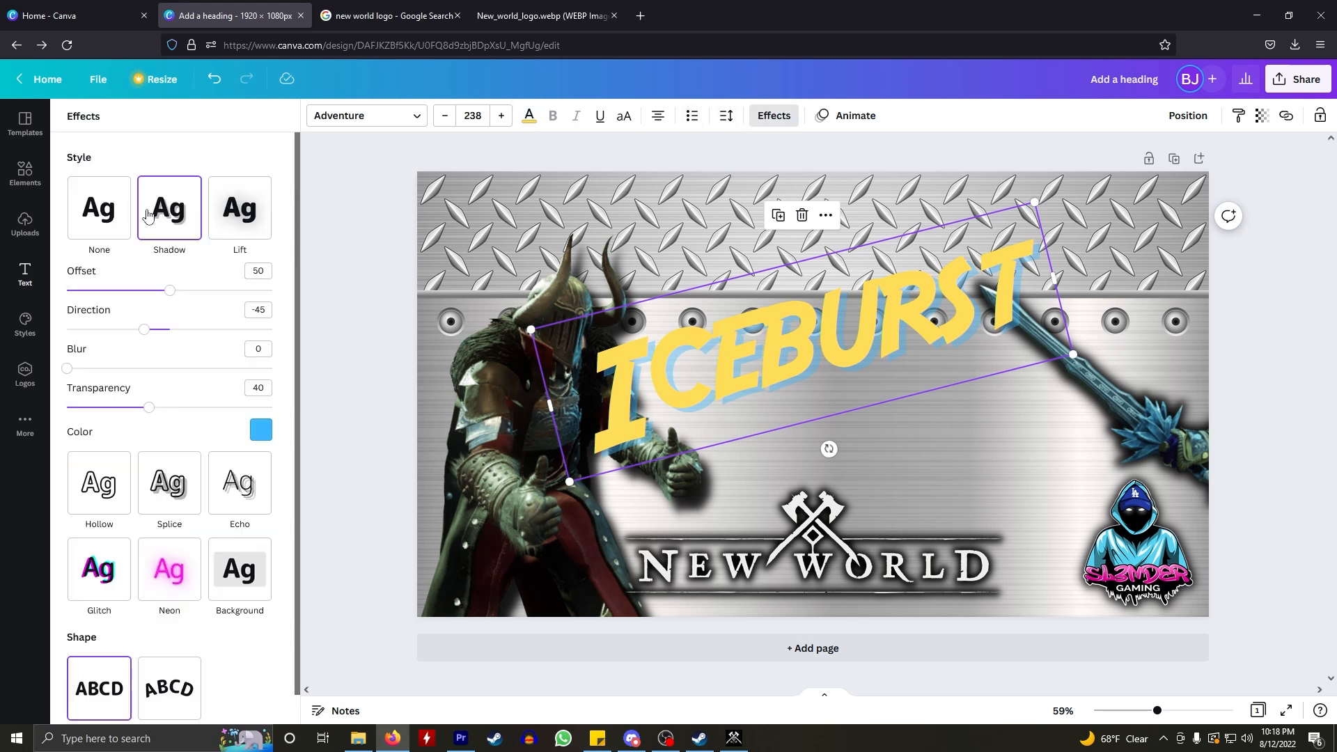
{"action": "left_click_drag", "start_coordinate": [173, 299], "coordinate": [283, 297]}
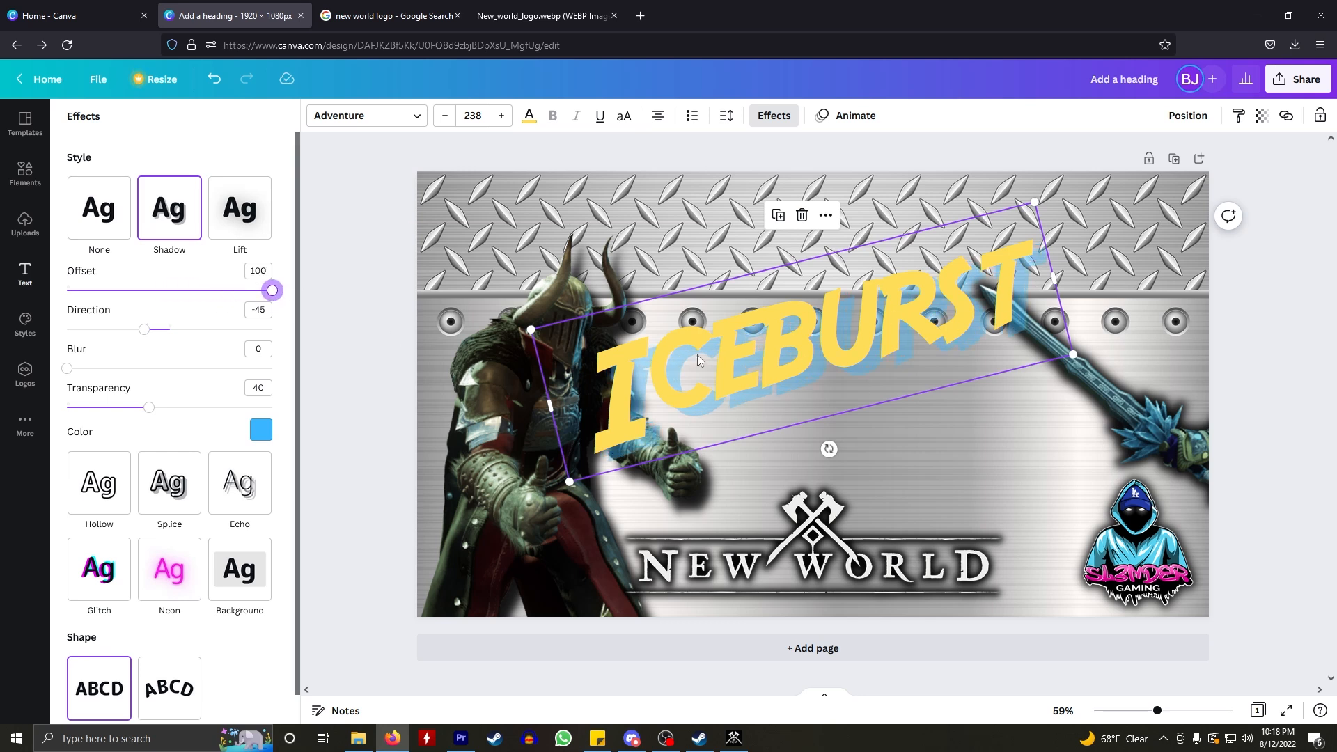
{"action": "left_click_drag", "start_coordinate": [146, 415], "coordinate": [319, 412]}
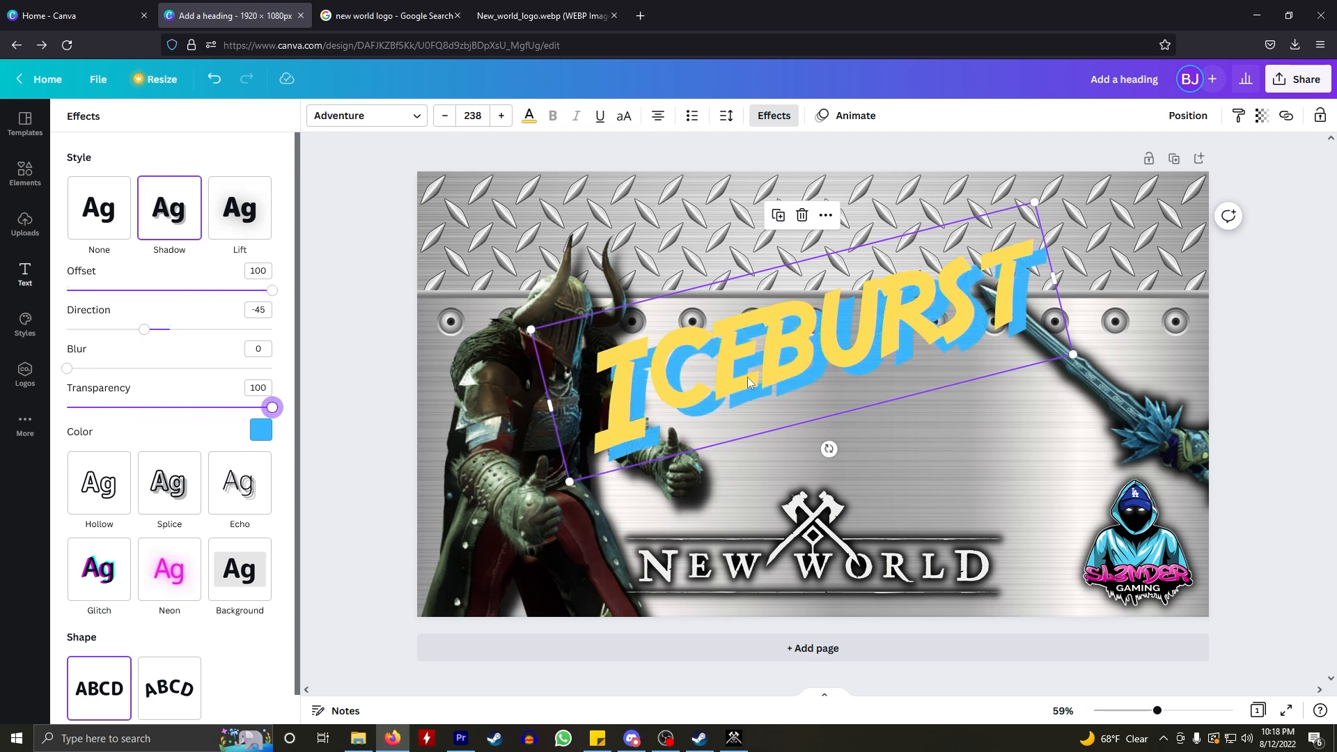
{"action": "left_click", "coordinate": [259, 433]}
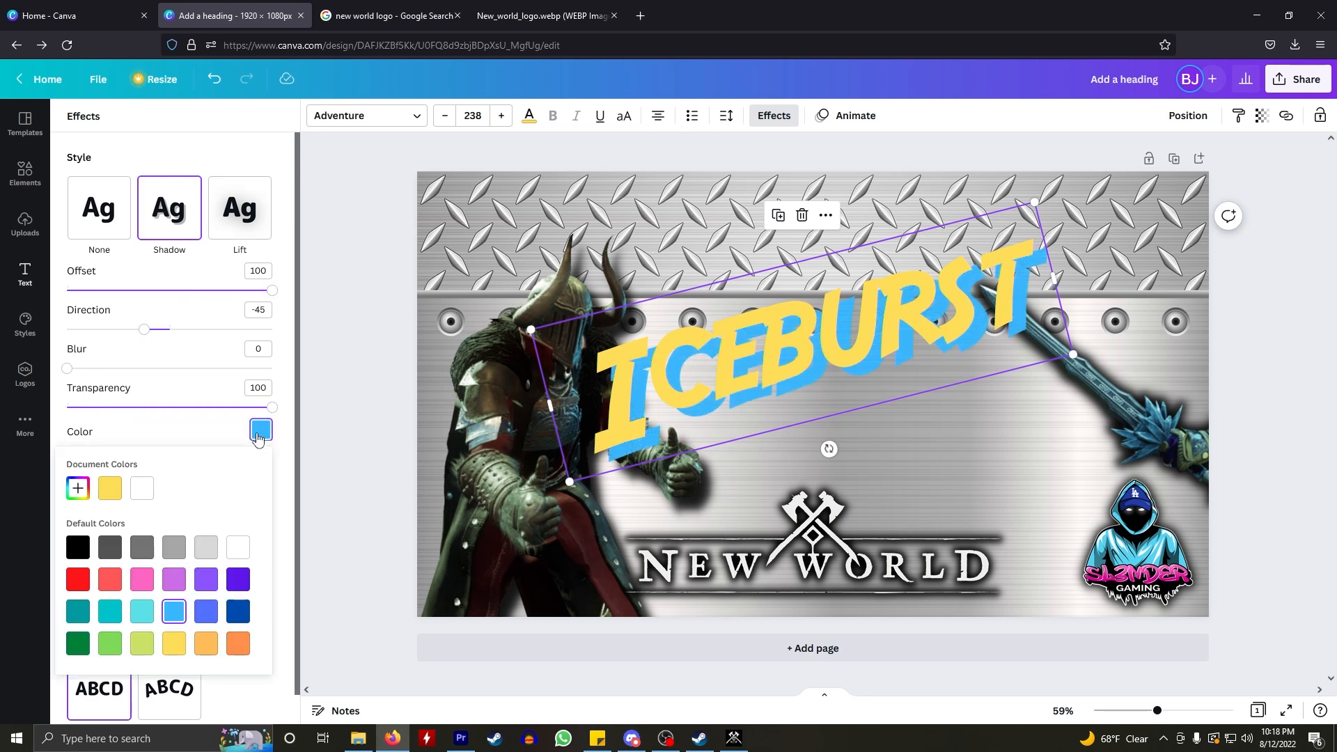
{"action": "left_click", "coordinate": [77, 549]}
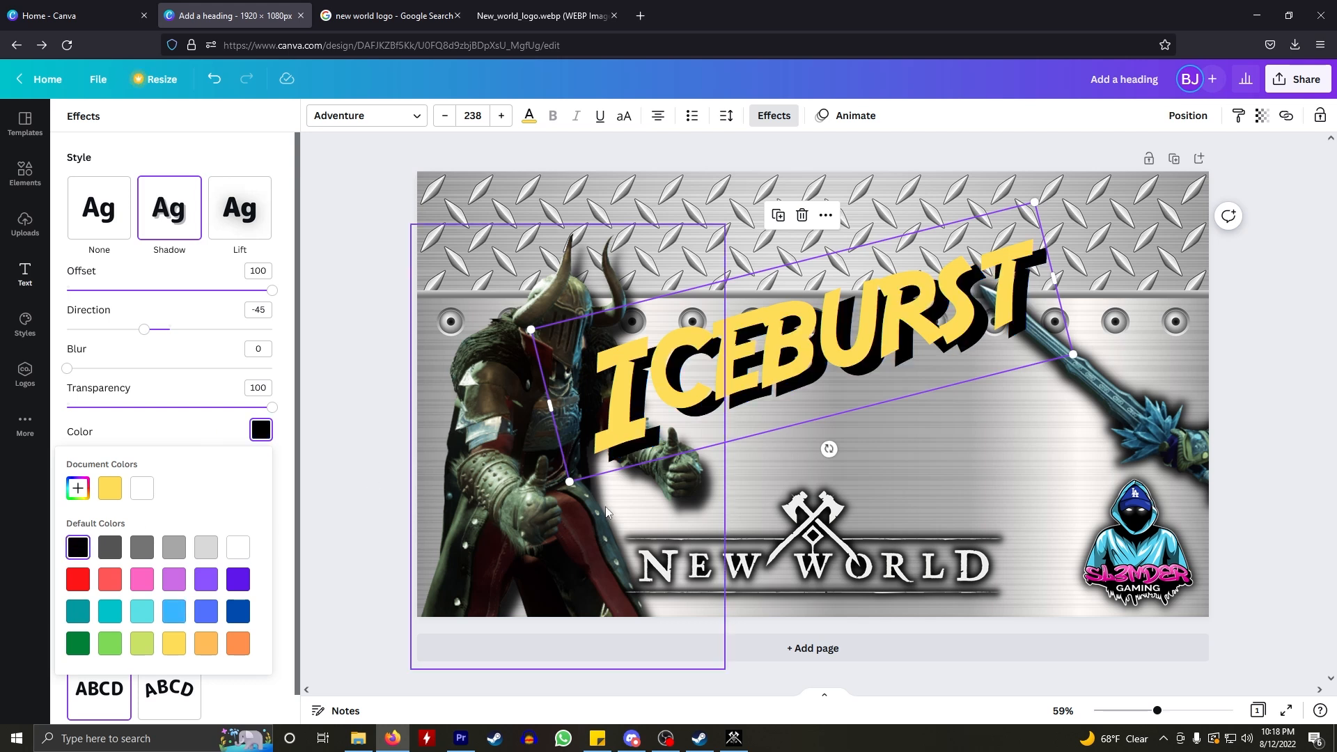
{"action": "left_click_drag", "start_coordinate": [76, 376], "coordinate": [187, 379]}
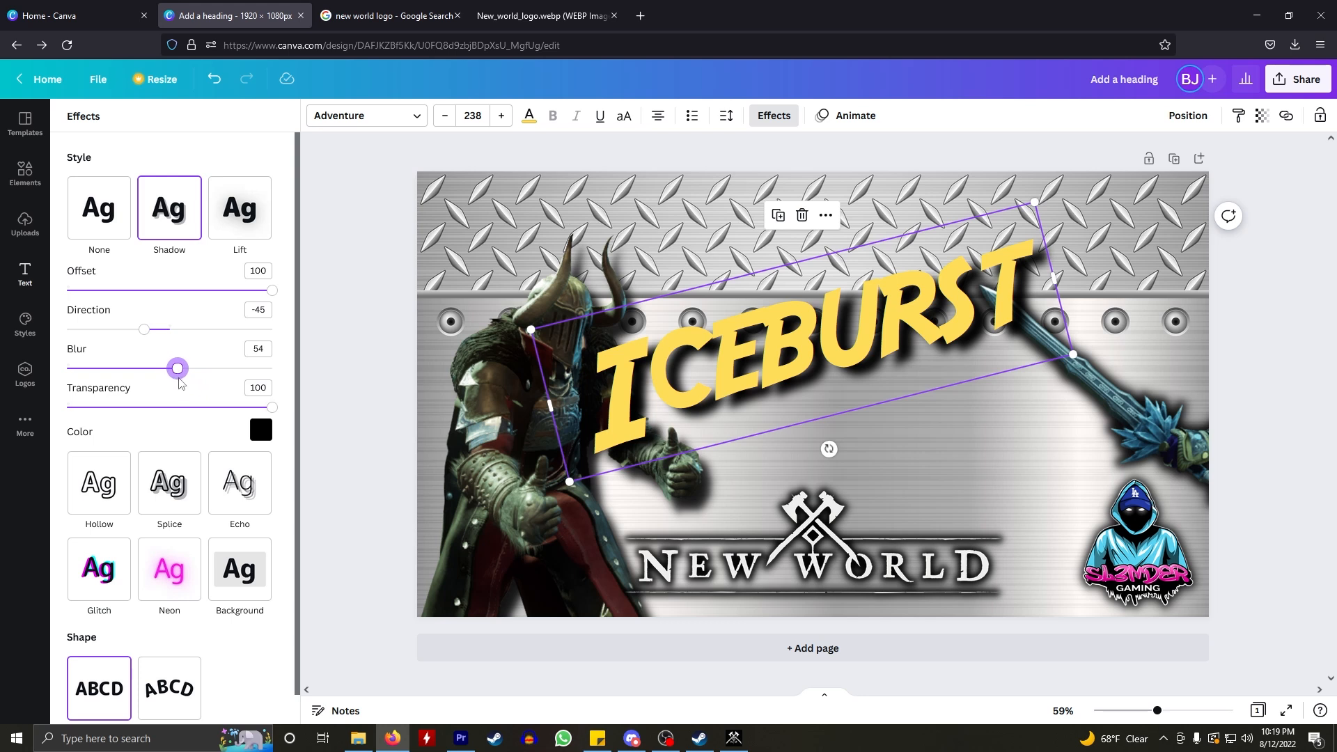
{"action": "left_click", "coordinate": [926, 519]}
{"action": "left_click", "coordinate": [1033, 478]}
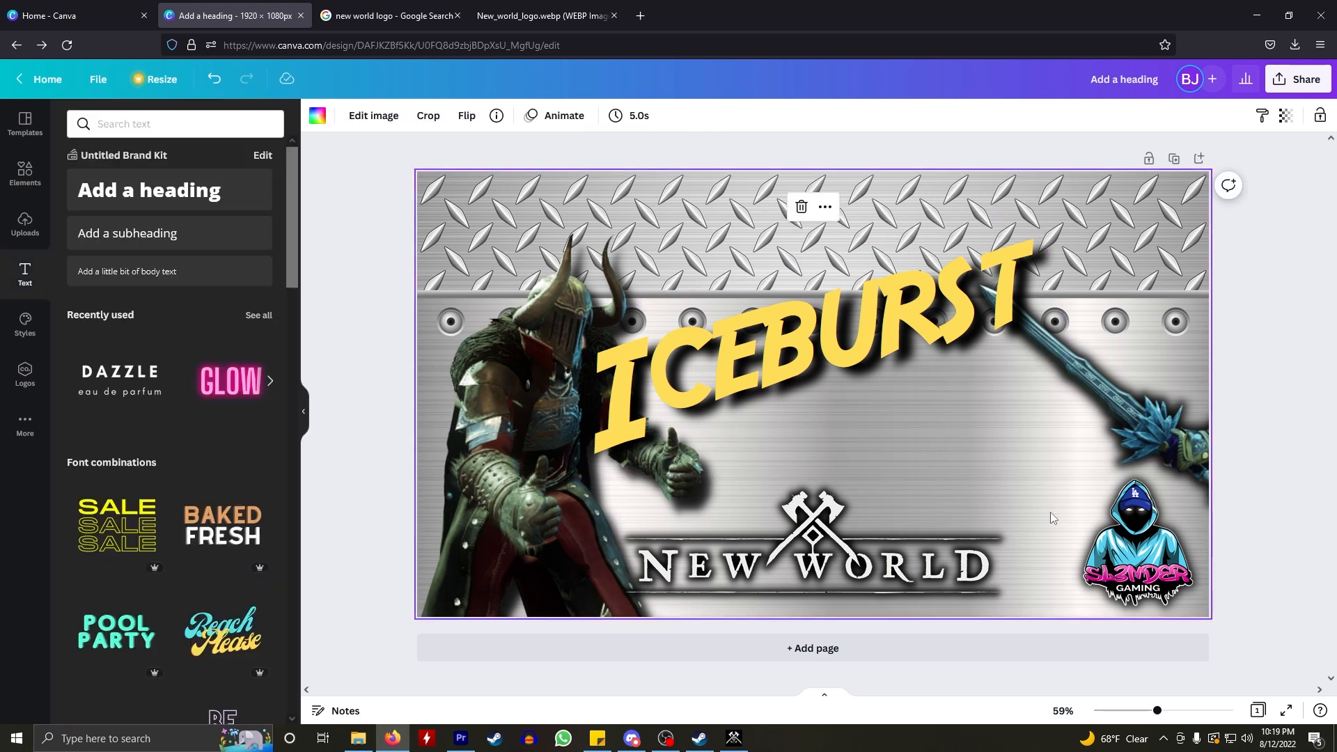
- Change the Iceburst text's color from the default palette to light turquoise
{"action": "left_click", "coordinate": [902, 348]}
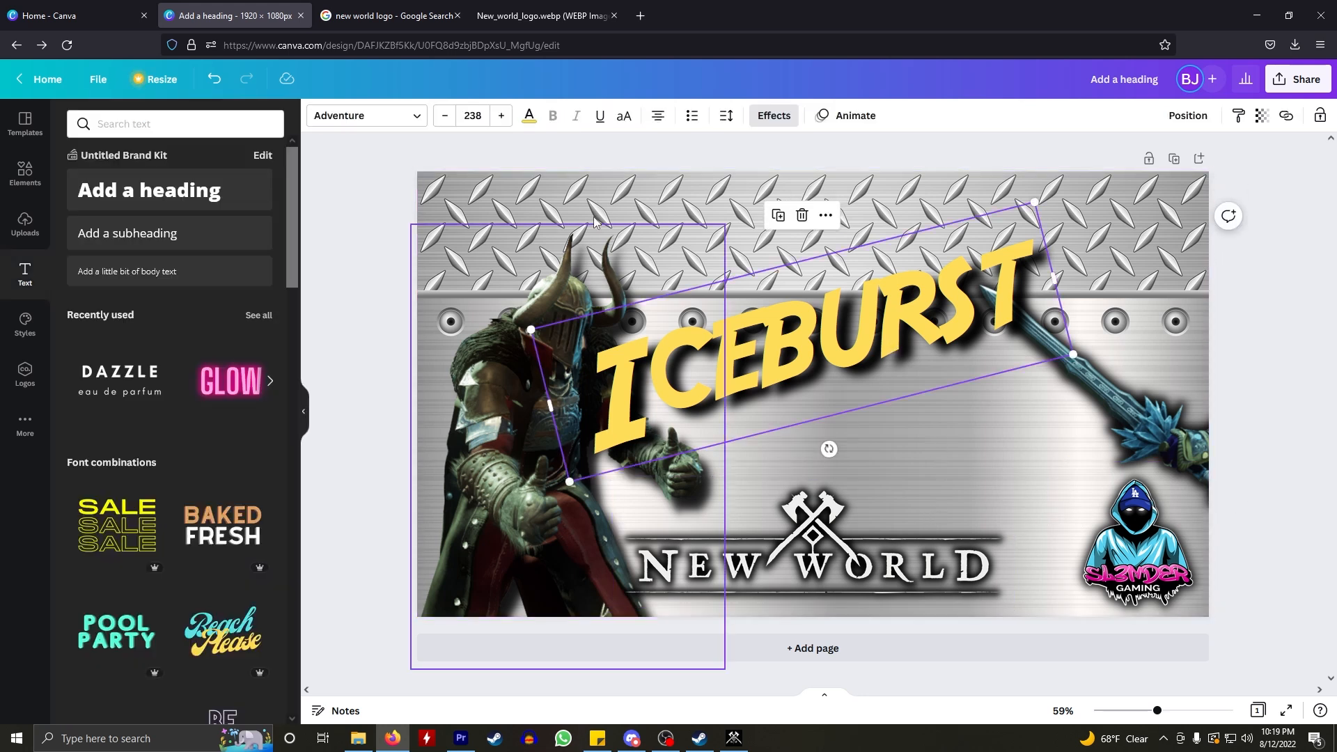
{"action": "left_click", "coordinate": [529, 118]}
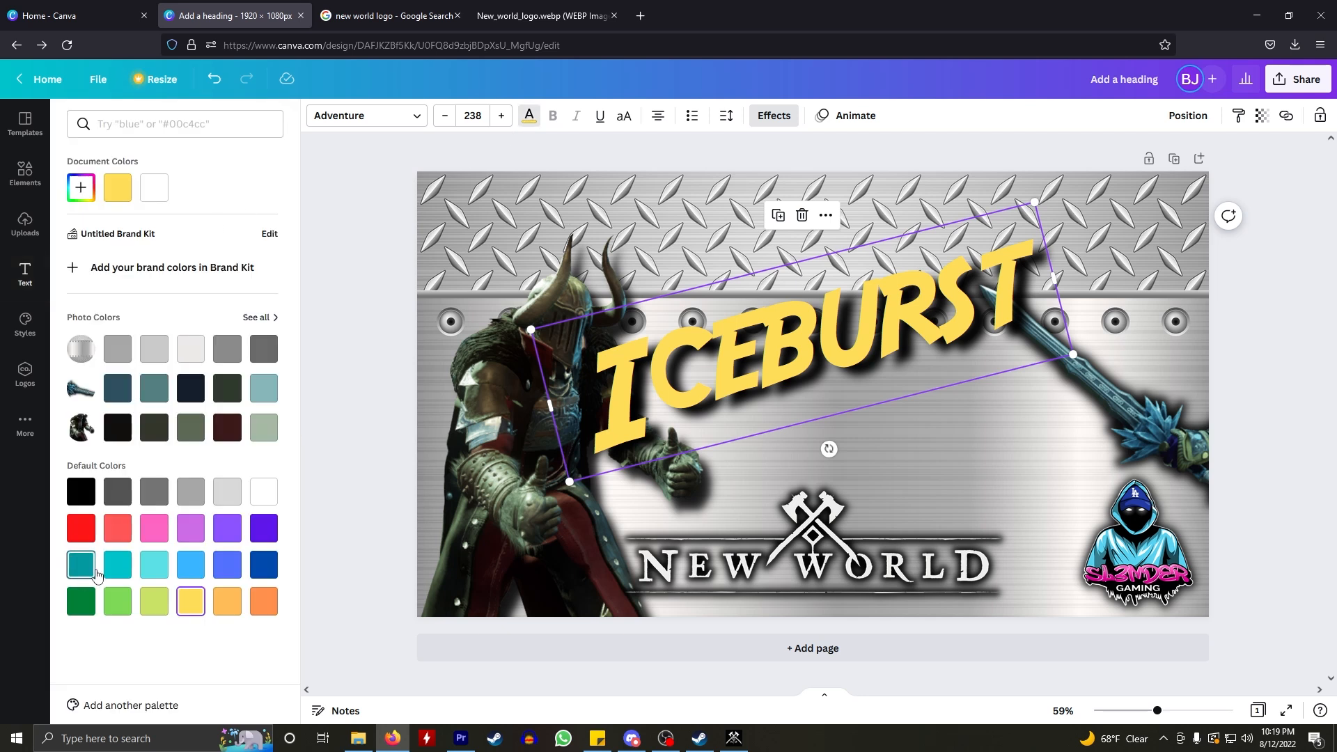
{"action": "left_click", "coordinate": [145, 571]}
{"action": "left_click", "coordinate": [982, 498]}
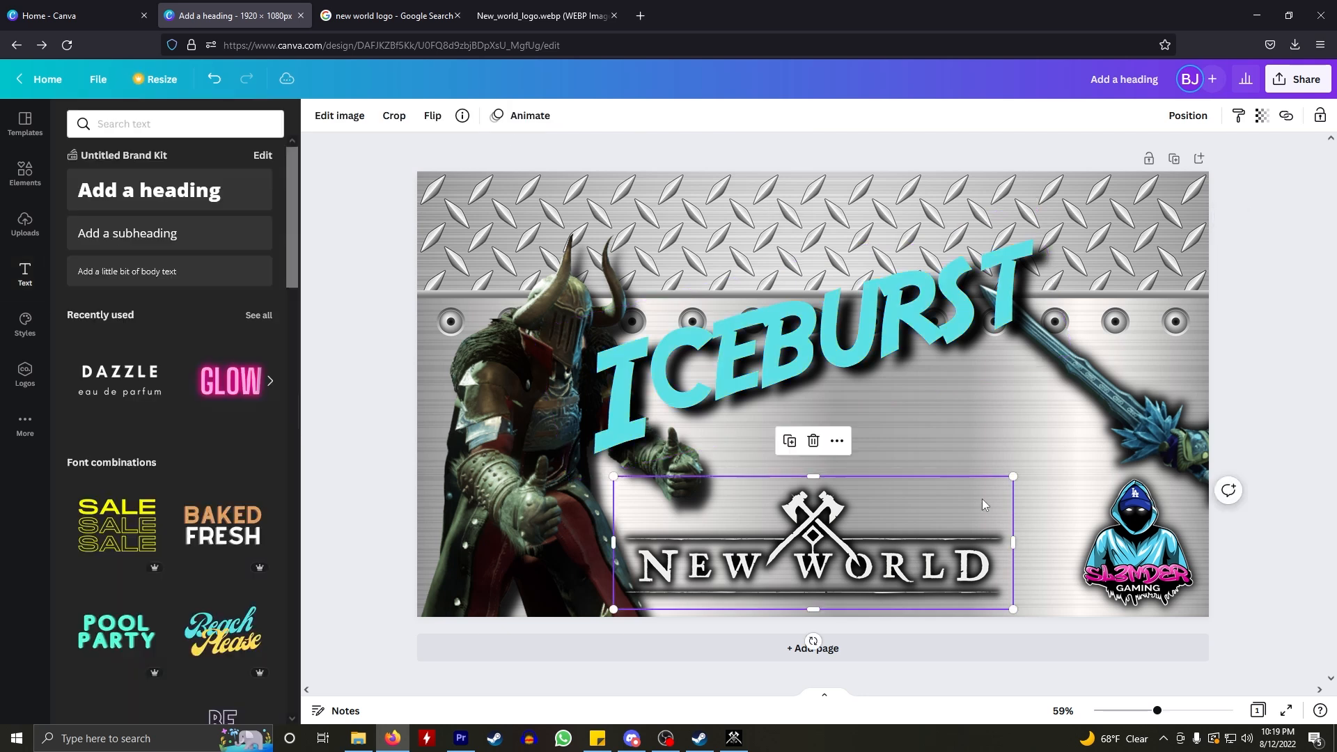
{"action": "left_click", "coordinate": [1018, 449]}
- Enlarge the sword slightly and move the Iceburst title up and a little left, above the sword's tip
{"action": "left_click_drag", "start_coordinate": [992, 378], "coordinate": [958, 364]}
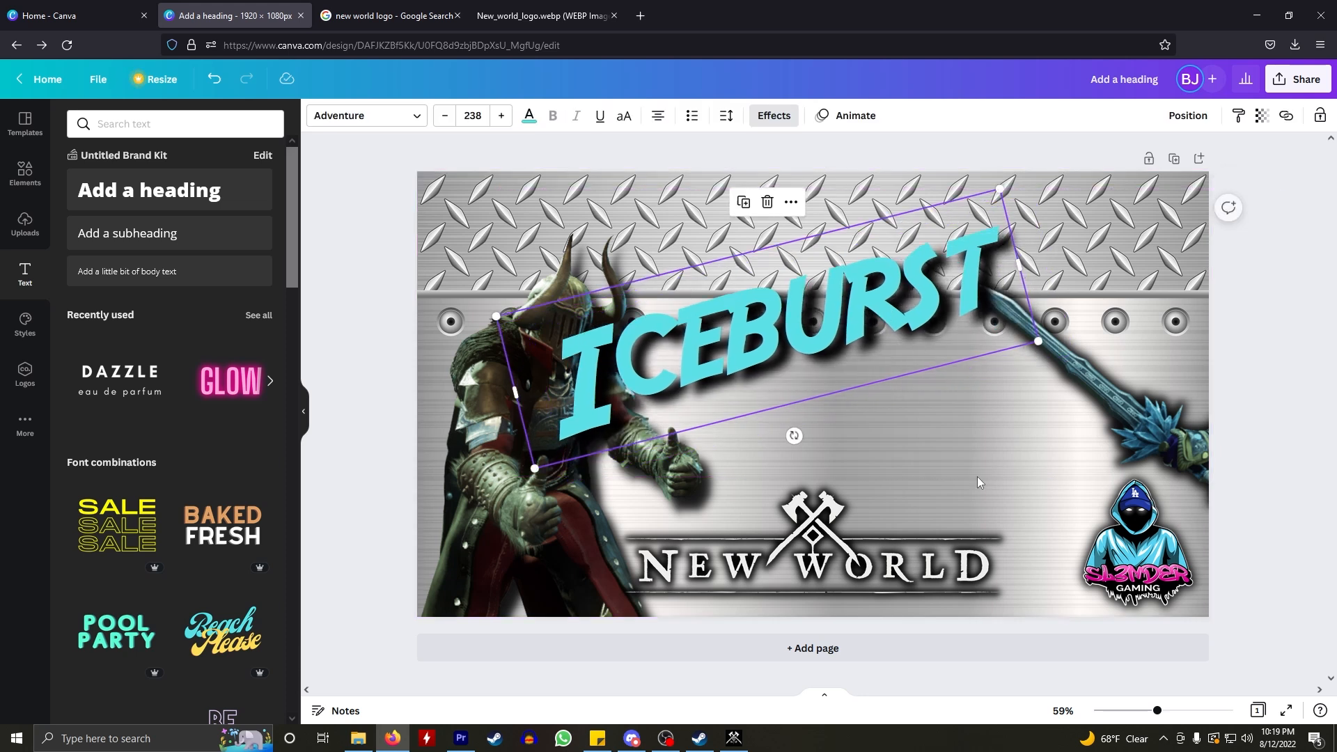
{"action": "left_click", "coordinate": [940, 440]}
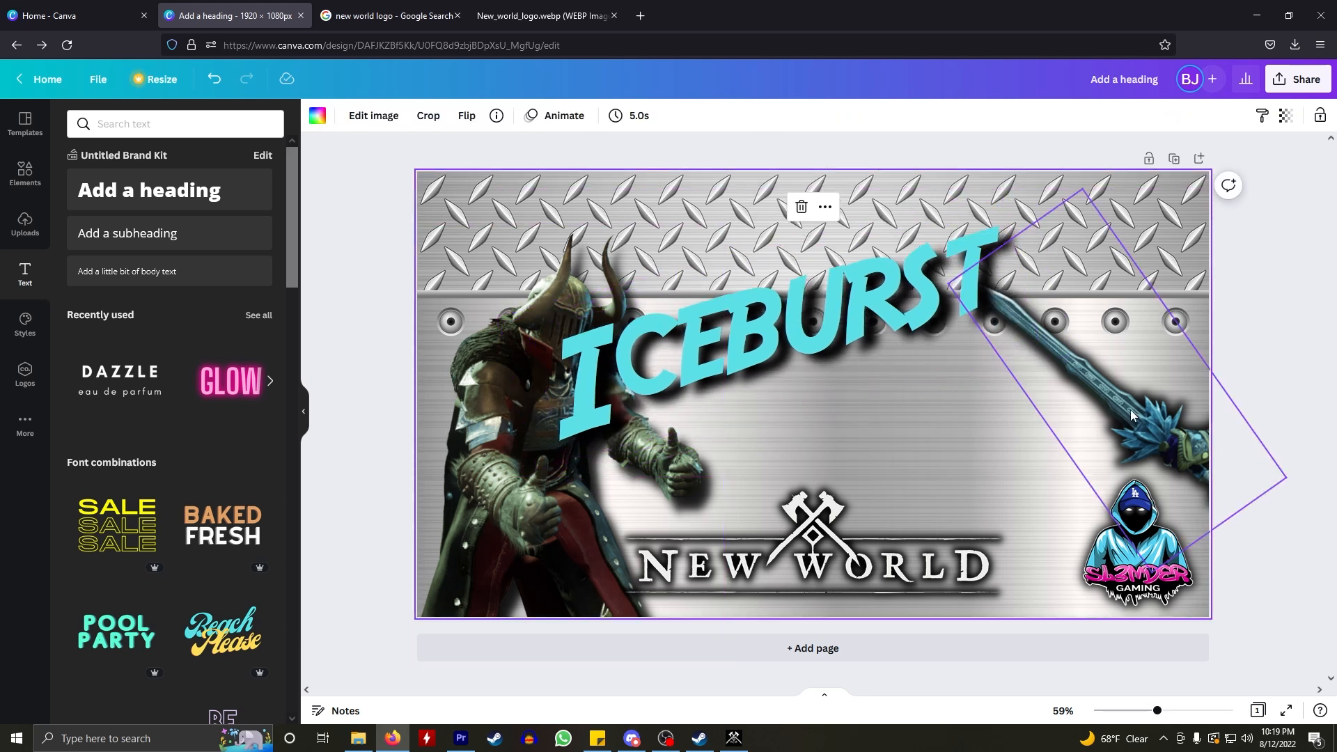
{"action": "left_click", "coordinate": [1057, 258]}
{"action": "left_click_drag", "start_coordinate": [1070, 333], "coordinate": [1063, 360]}
{"action": "left_click_drag", "start_coordinate": [814, 300], "coordinate": [835, 262]}
{"action": "left_click", "coordinate": [894, 444]}
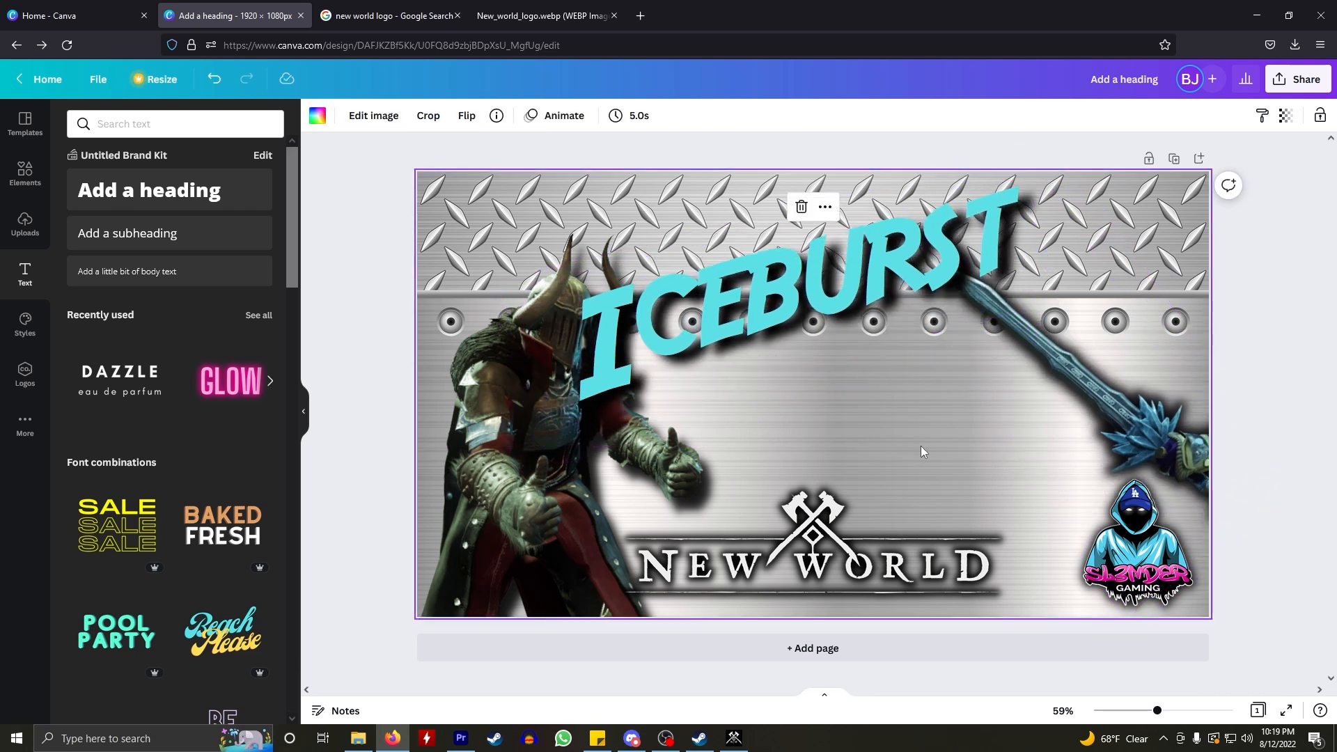
- Search the elements library for arrow and browse the resulting graphics for a suitable shape
{"action": "left_click", "coordinate": [25, 172]}
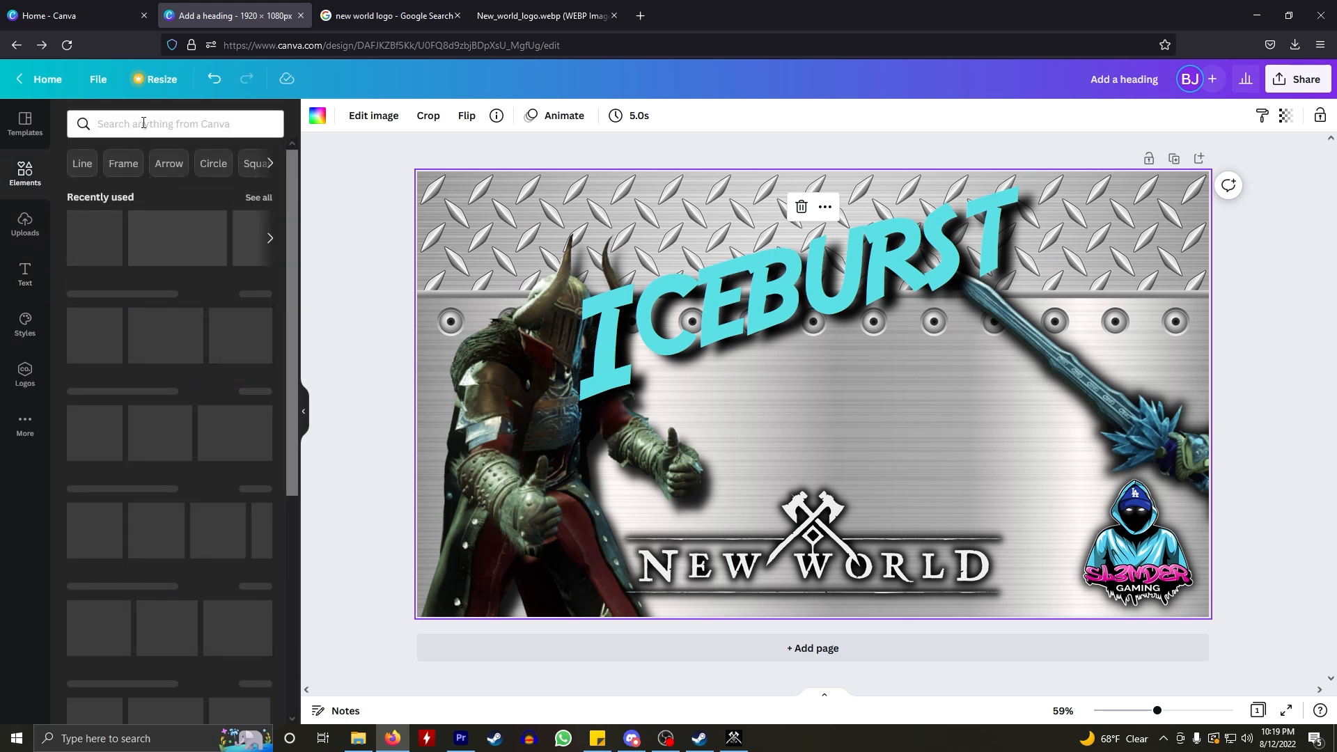
{"action": "type", "text": "arrow"}
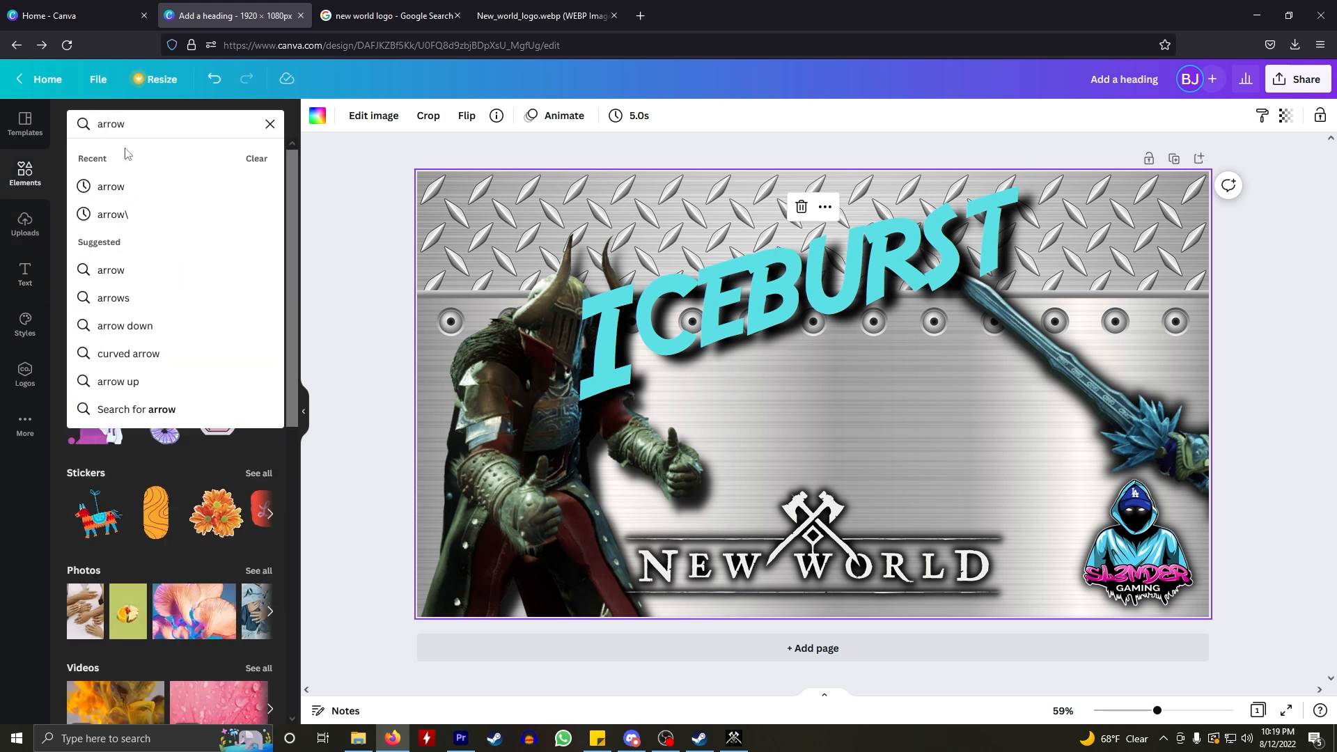
{"action": "left_click", "coordinate": [110, 185]}
{"action": "scroll", "coordinate": [256, 464], "scroll_direction": "down", "scroll_amount": 8}
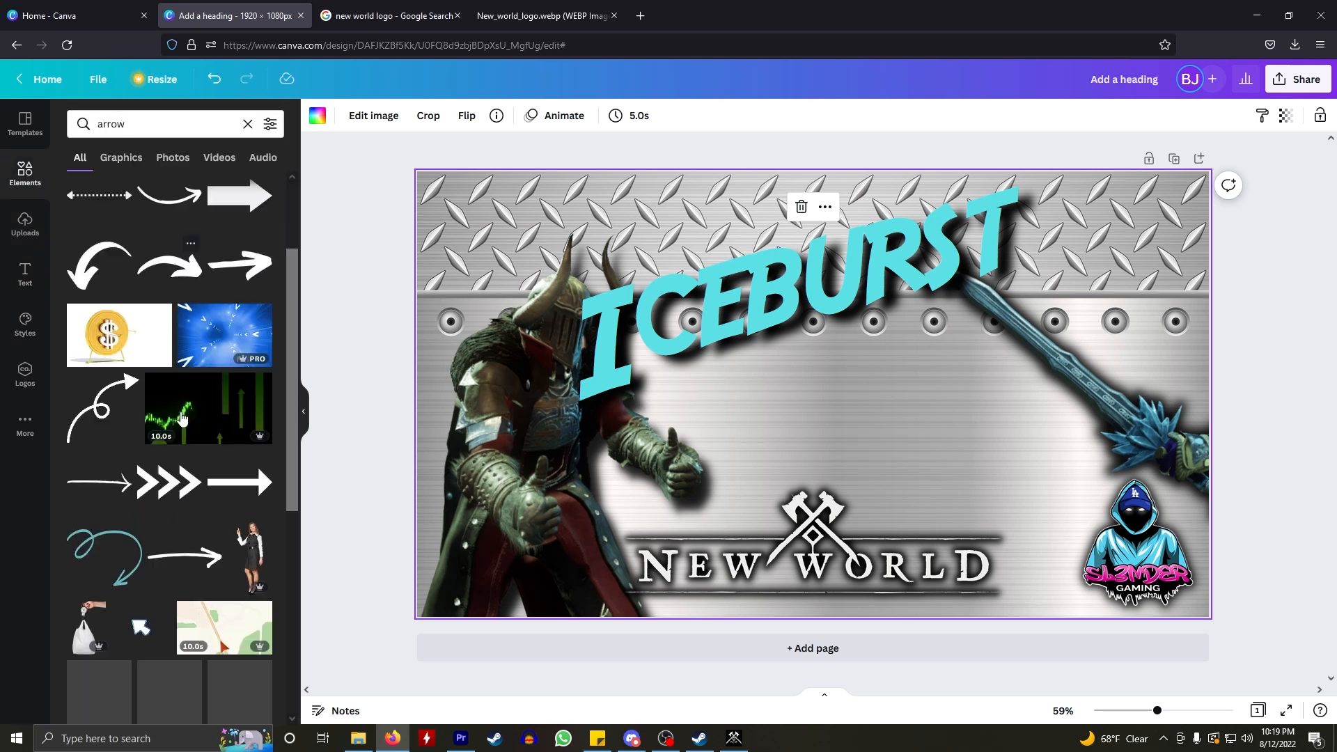
{"action": "scroll", "coordinate": [186, 404], "scroll_direction": "down", "scroll_amount": 5}
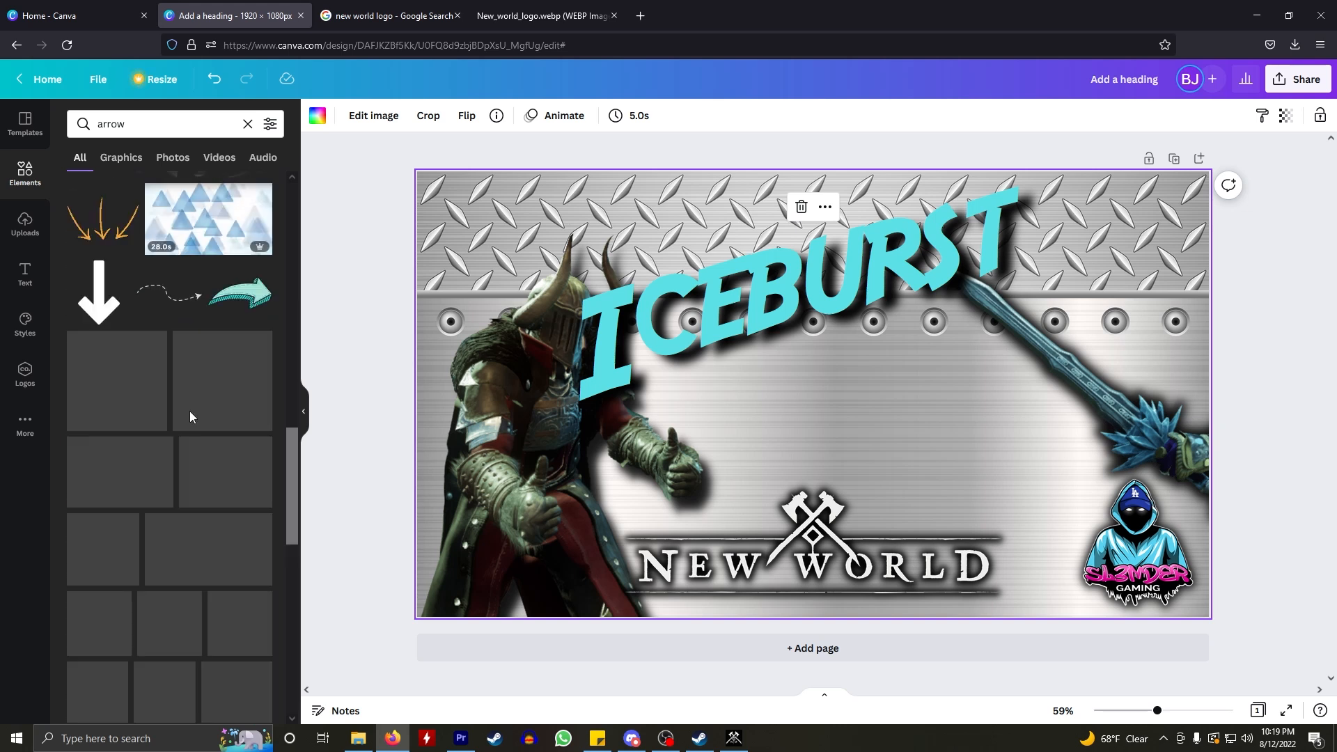
{"action": "scroll", "coordinate": [185, 369], "scroll_direction": "down", "scroll_amount": 8}
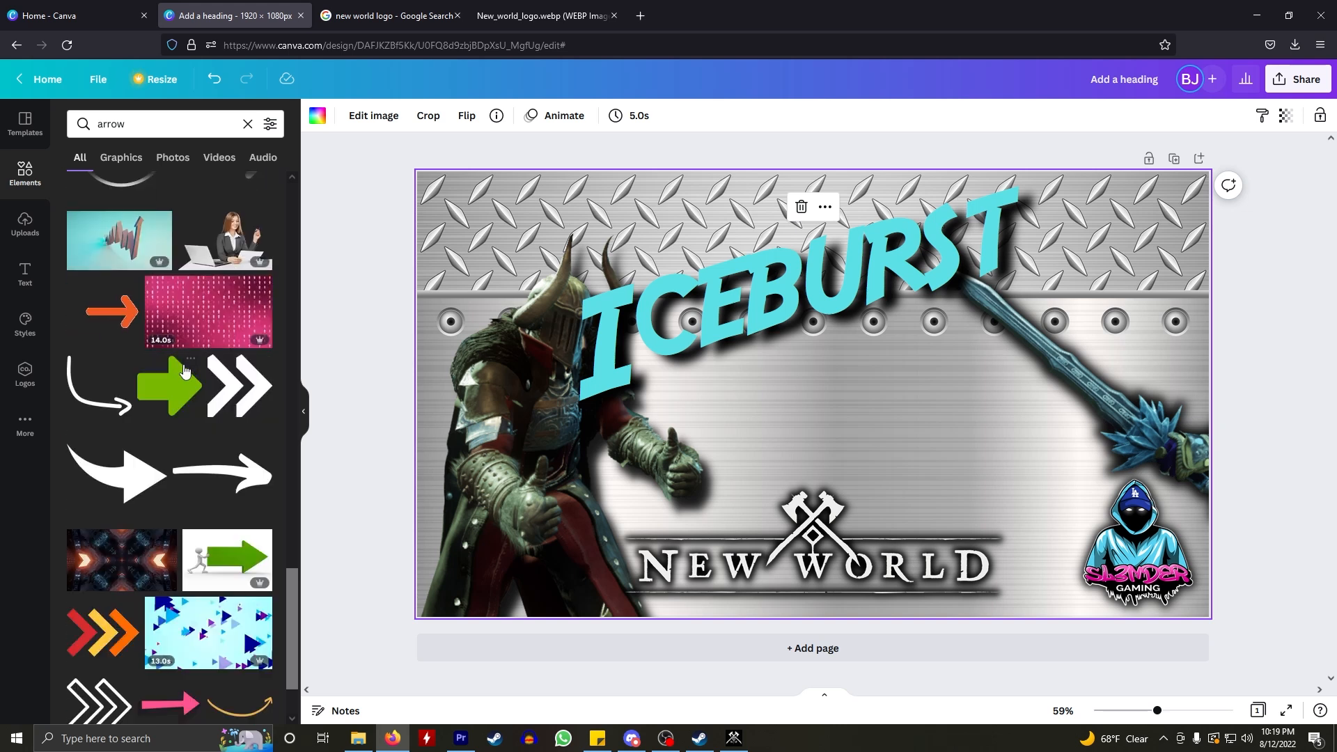
{"action": "scroll", "coordinate": [179, 374], "scroll_direction": "up", "scroll_amount": 3}
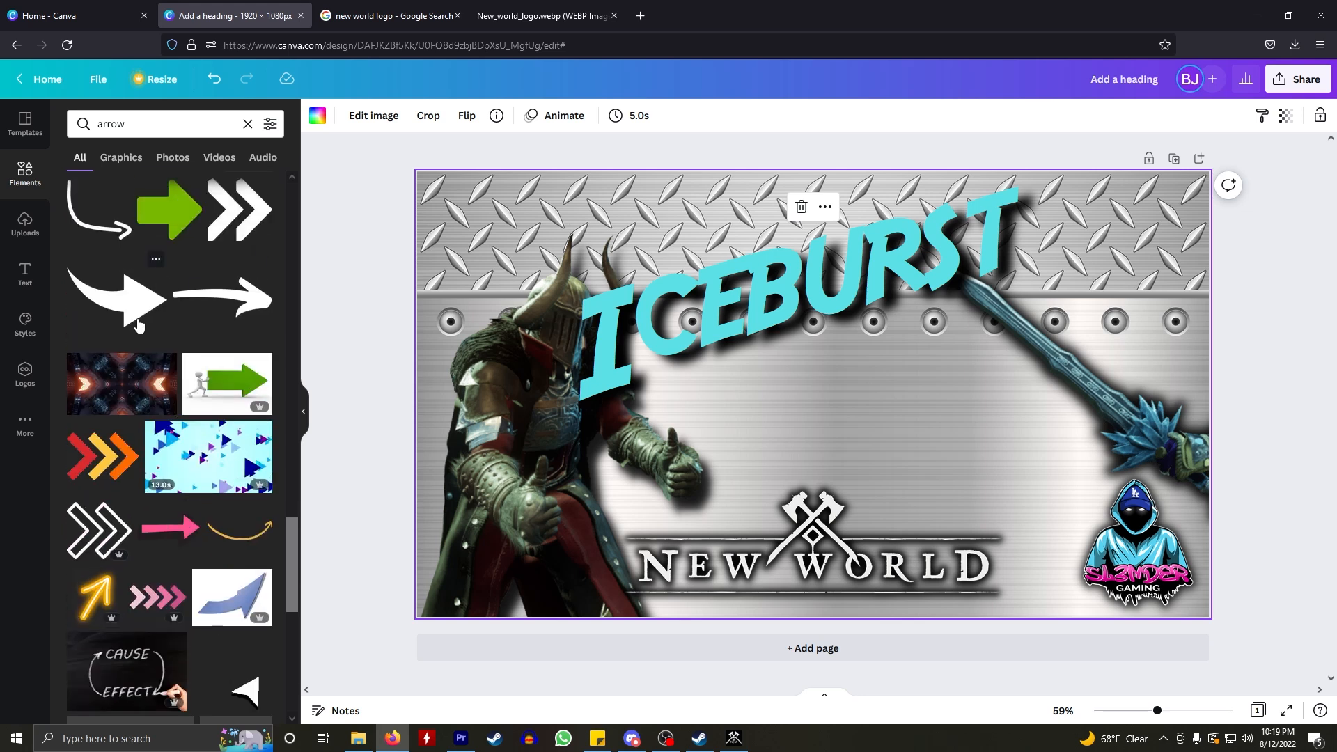
- Try the thick black curved arrow under the title, tilted upward toward the sword, and delete it
{"action": "left_click", "coordinate": [118, 299]}
{"action": "left_click_drag", "start_coordinate": [828, 411], "coordinate": [880, 422]}
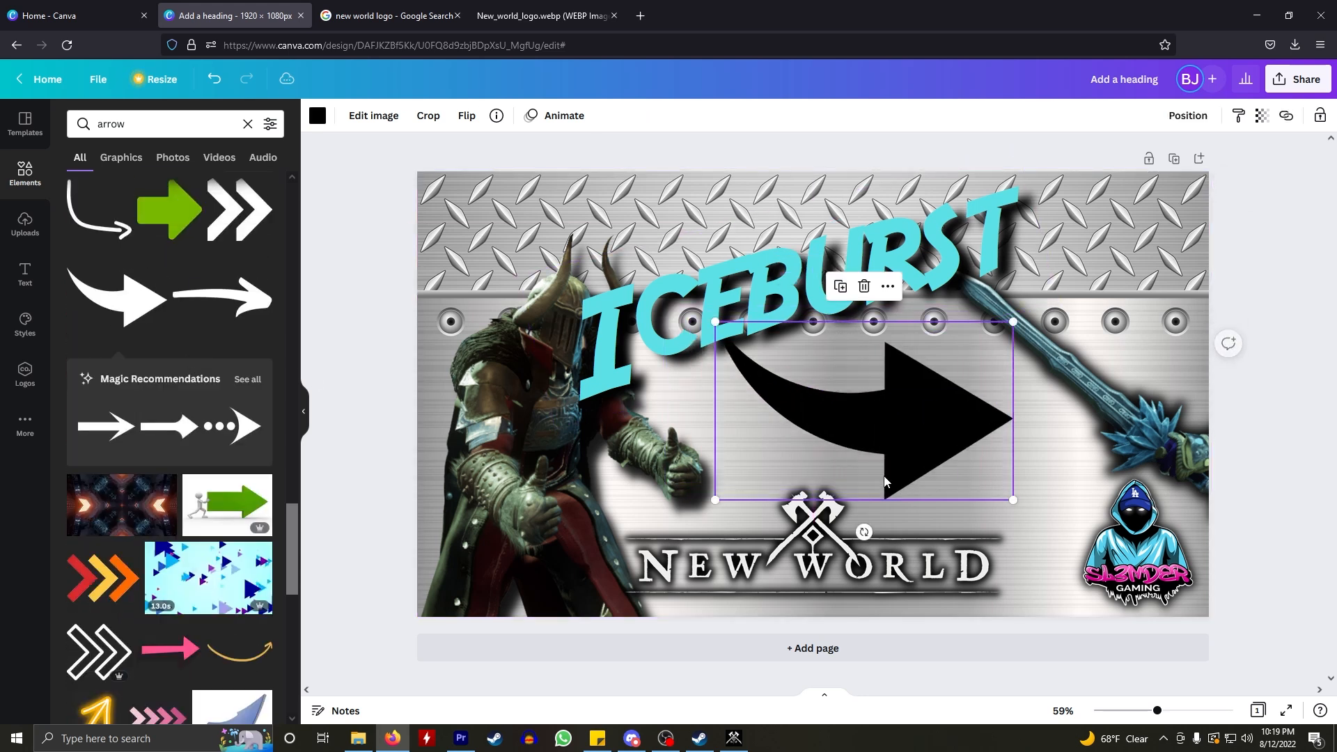
{"action": "left_click_drag", "start_coordinate": [865, 512], "coordinate": [905, 522]}
{"action": "left_click_drag", "start_coordinate": [883, 424], "coordinate": [890, 438]}
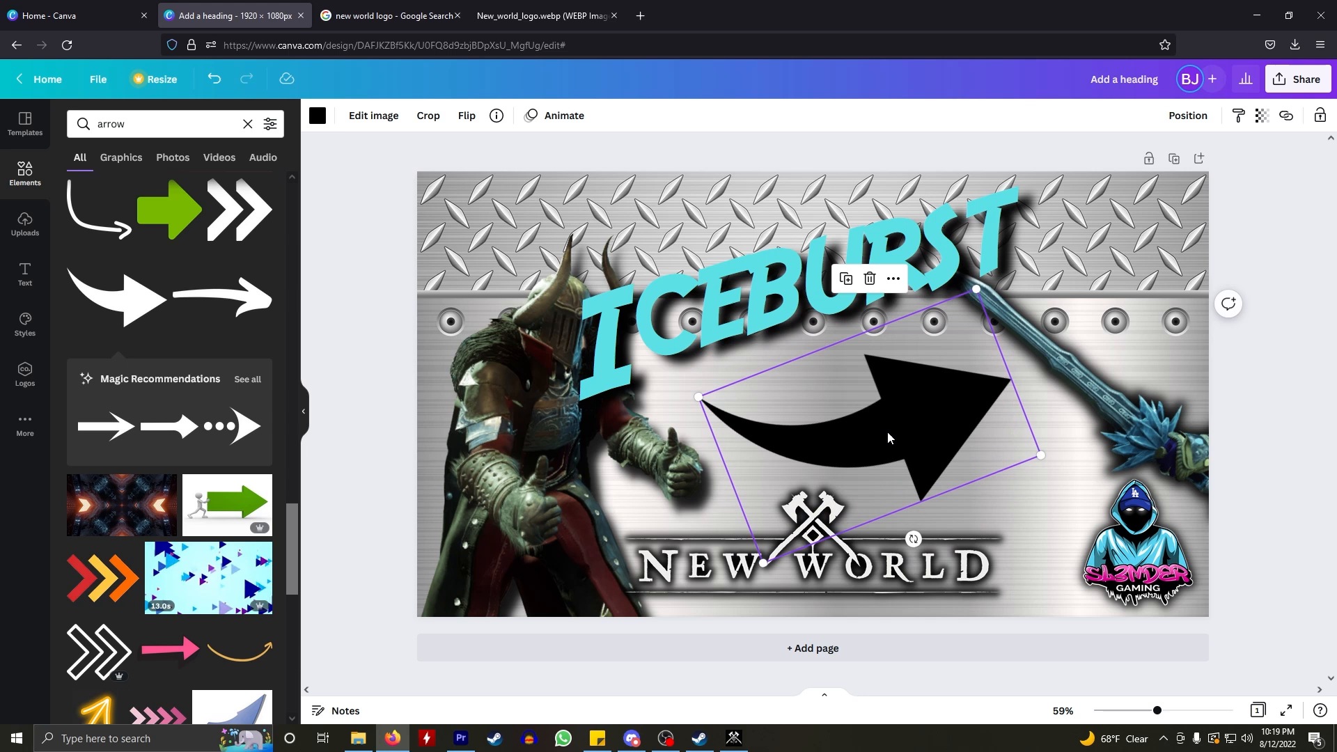
{"action": "key", "text": "Delete"}
- Add the white hooked brush-stroke arrow below the title and tilt it so it points at the sword
{"action": "scroll", "coordinate": [127, 370], "scroll_direction": "down", "scroll_amount": 4}
{"action": "scroll", "coordinate": [127, 370], "scroll_direction": "down", "scroll_amount": 10}
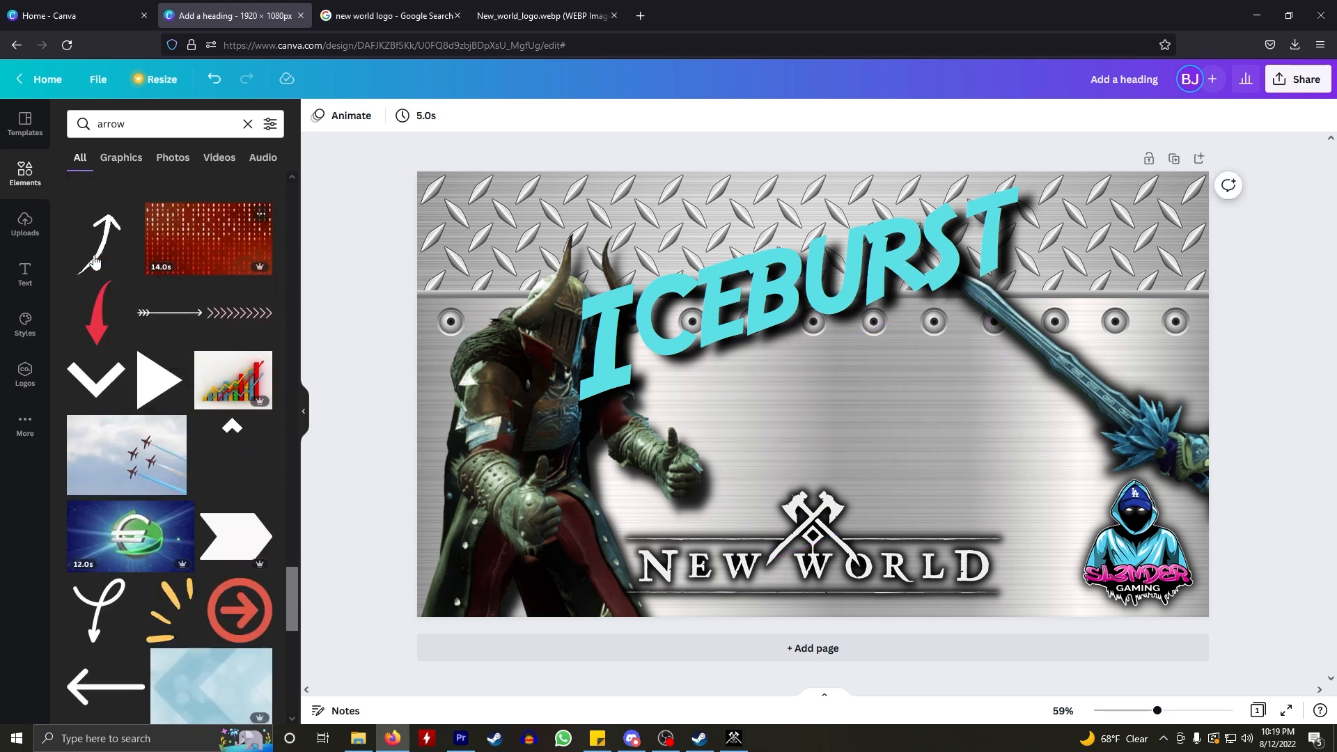
{"action": "scroll", "coordinate": [174, 400], "scroll_direction": "down", "scroll_amount": 5}
{"action": "scroll", "coordinate": [167, 404], "scroll_direction": "down", "scroll_amount": 4}
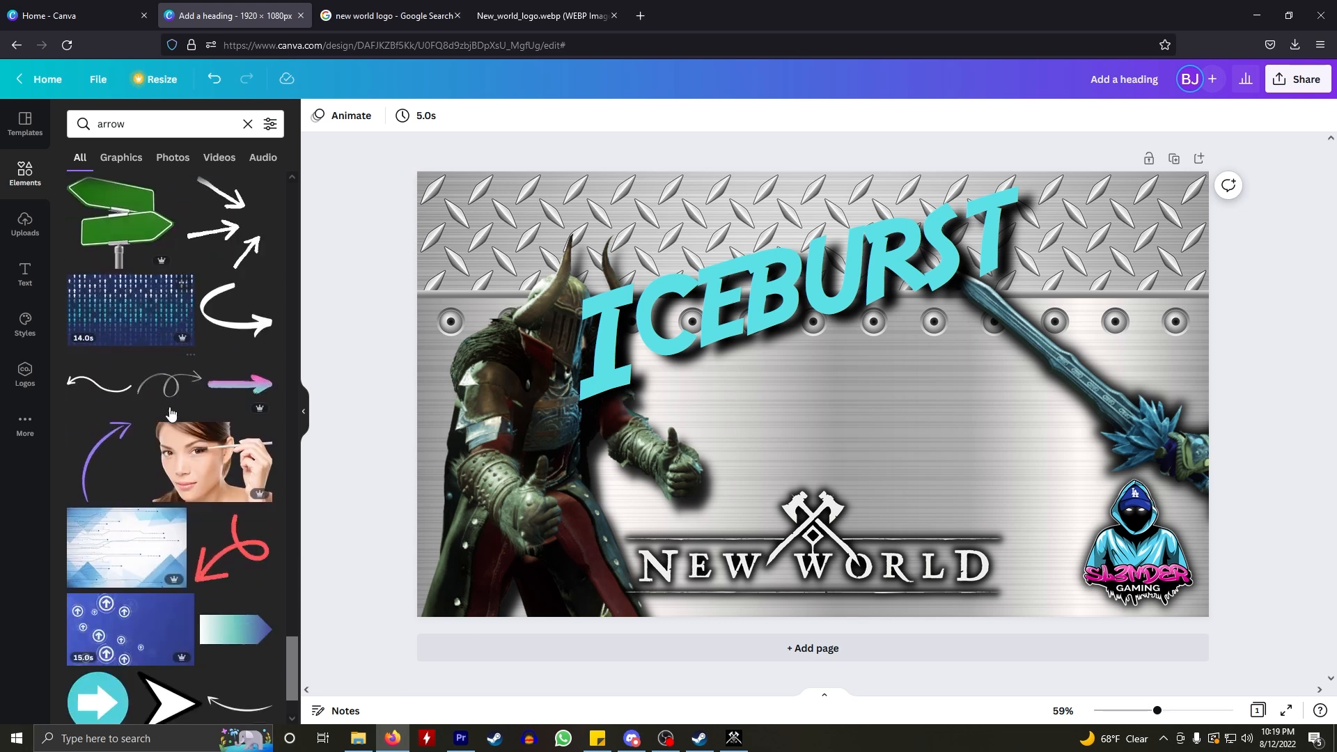
{"action": "left_click", "coordinate": [252, 326]}
{"action": "left_click_drag", "start_coordinate": [807, 420], "coordinate": [887, 412]}
{"action": "mouse_move", "coordinate": [896, 508]}
{"action": "left_mouse_down"}
{"action": "mouse_move", "coordinate": [941, 507]}
{"action": "mouse_move", "coordinate": [903, 514]}
{"action": "left_mouse_up"}
{"action": "left_click", "coordinate": [1048, 324]}
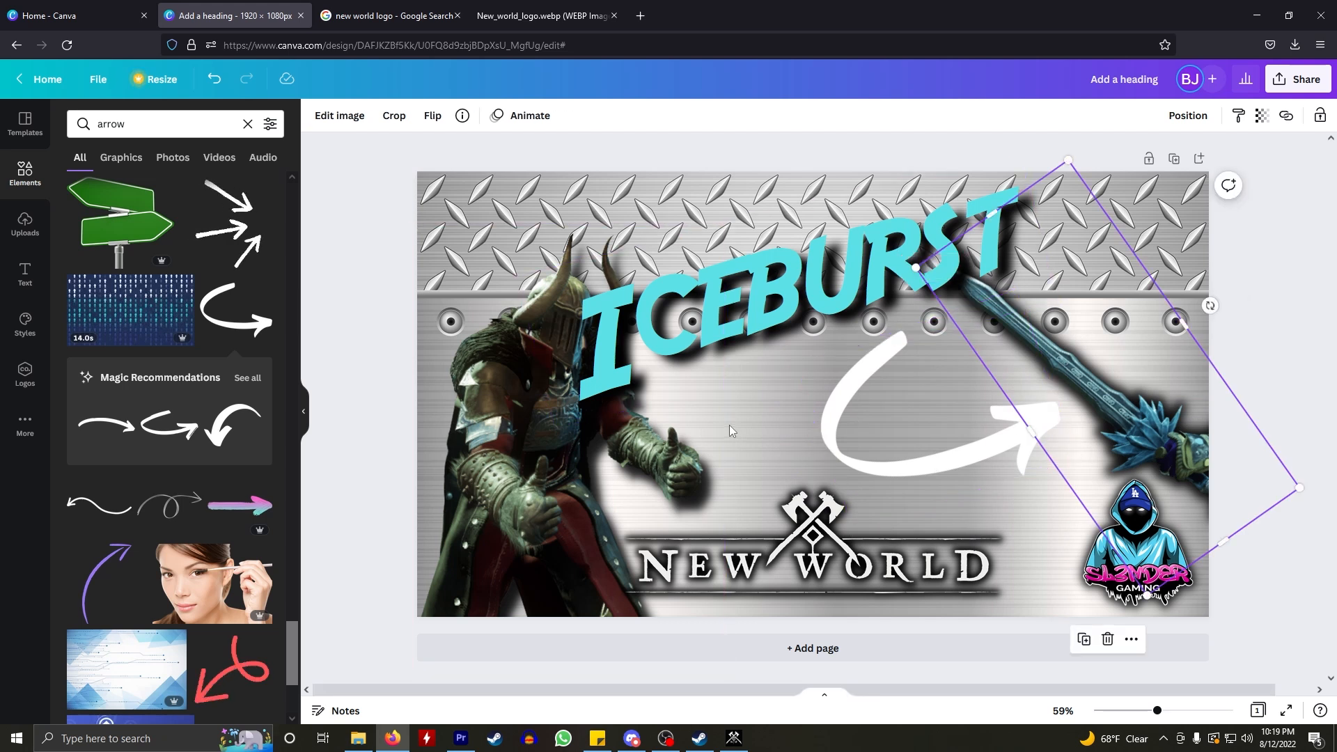
- Recolor the hooked arrow red, then delete it from the design
{"action": "left_click", "coordinate": [883, 444]}
{"action": "left_click", "coordinate": [373, 115]}
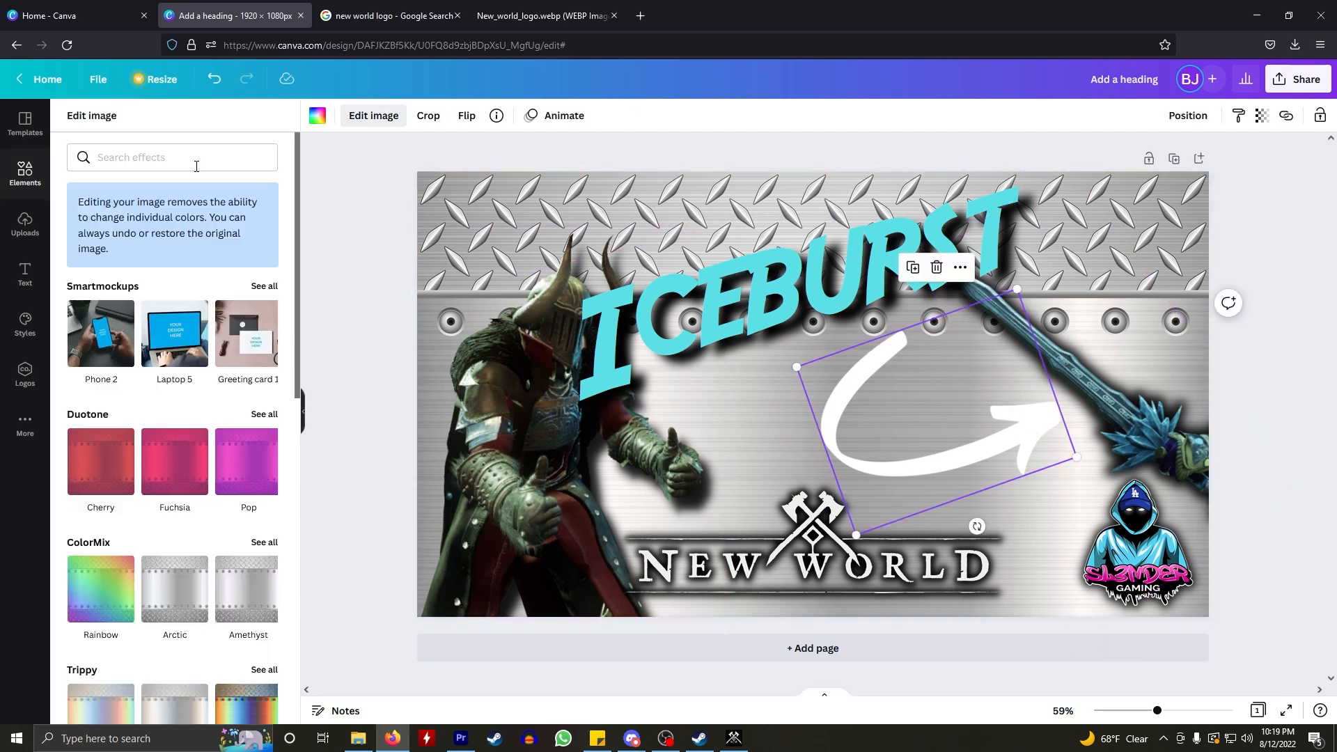
{"action": "left_click", "coordinate": [319, 115]}
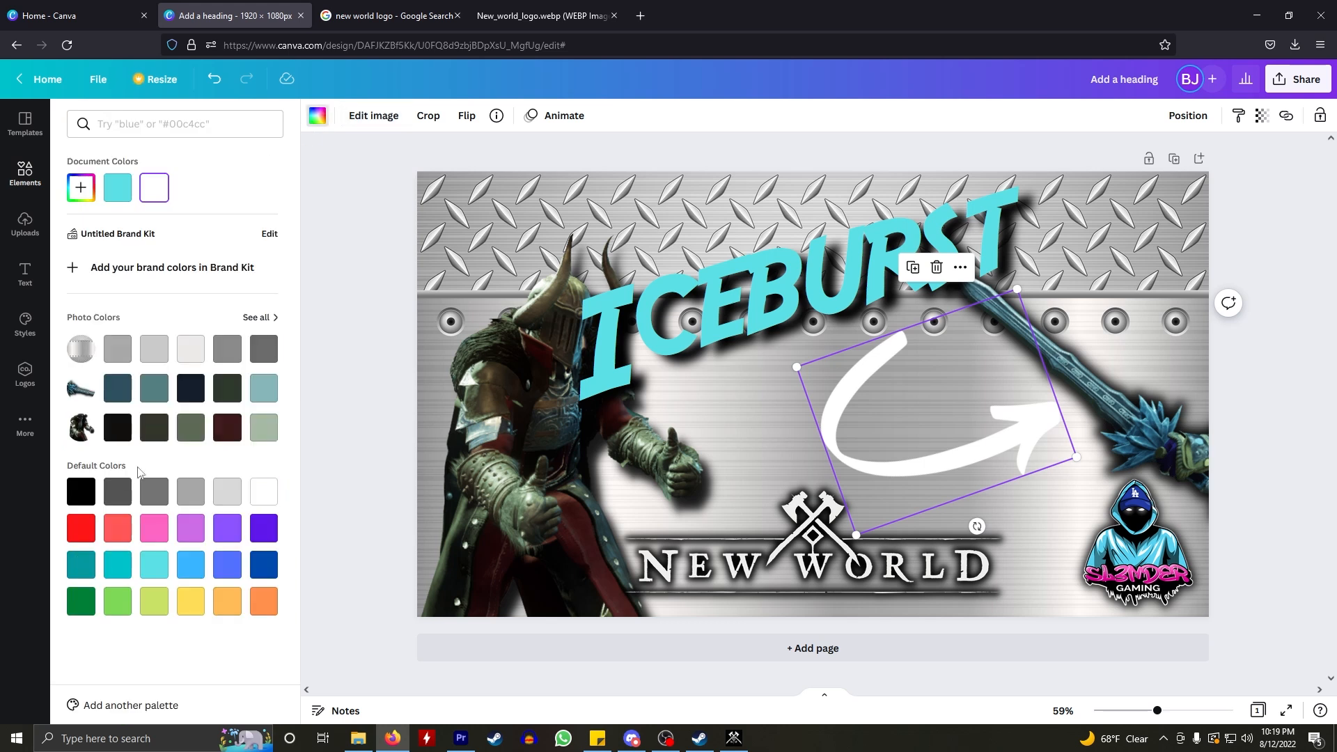
{"action": "left_click", "coordinate": [91, 531]}
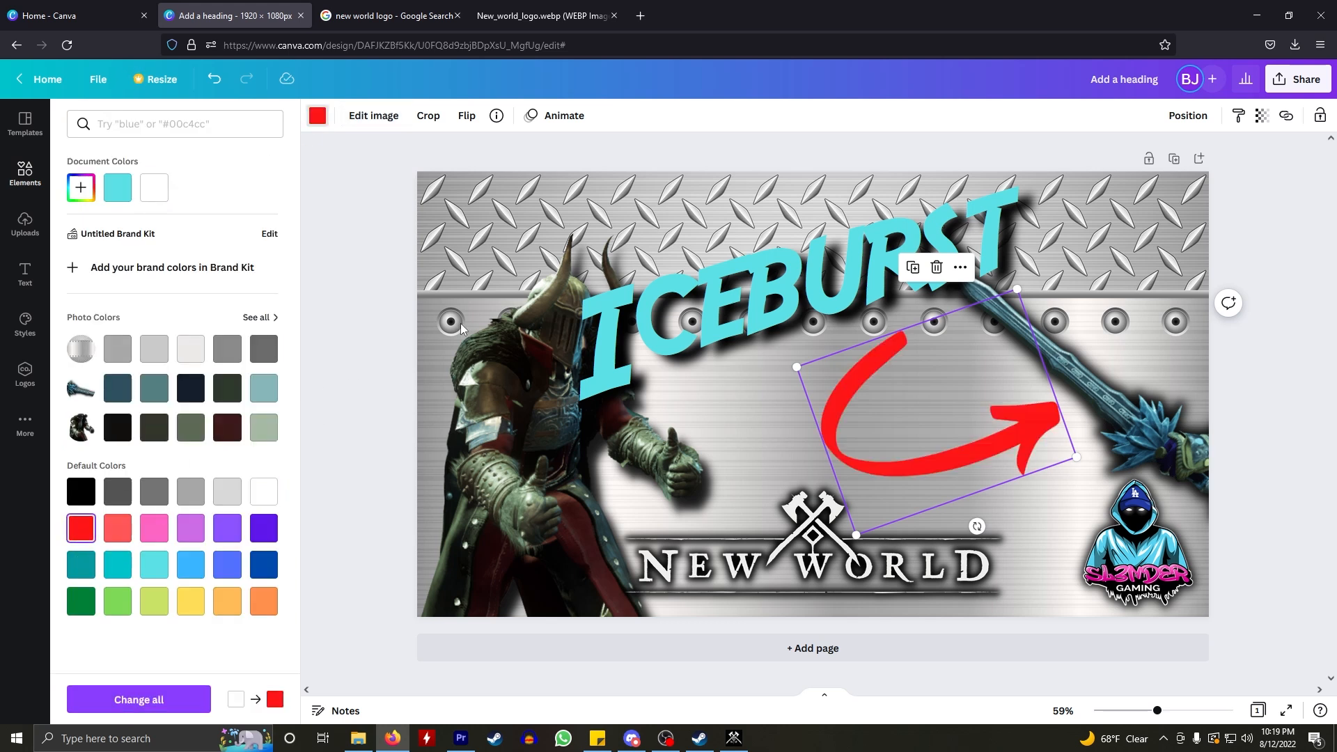
{"action": "left_click", "coordinate": [777, 420]}
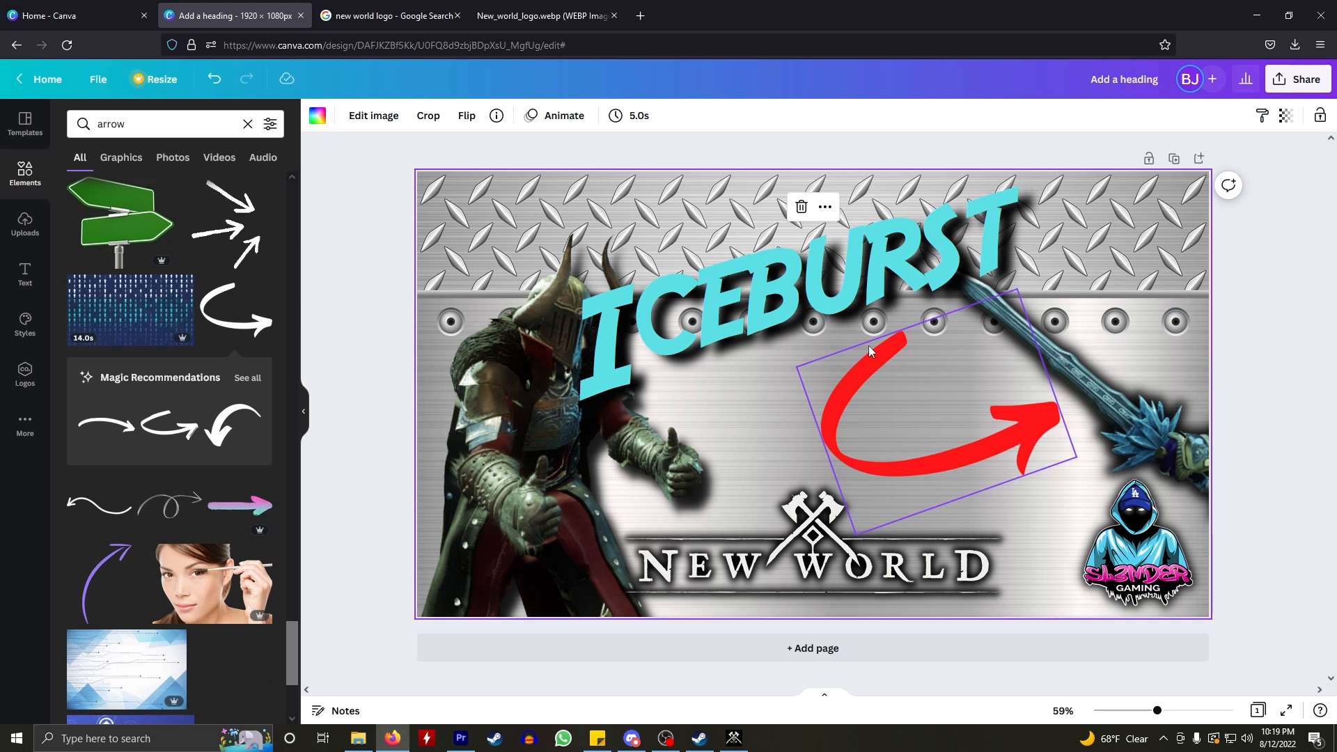
{"action": "left_click", "coordinate": [914, 419]}
{"action": "key", "text": "Delete"}
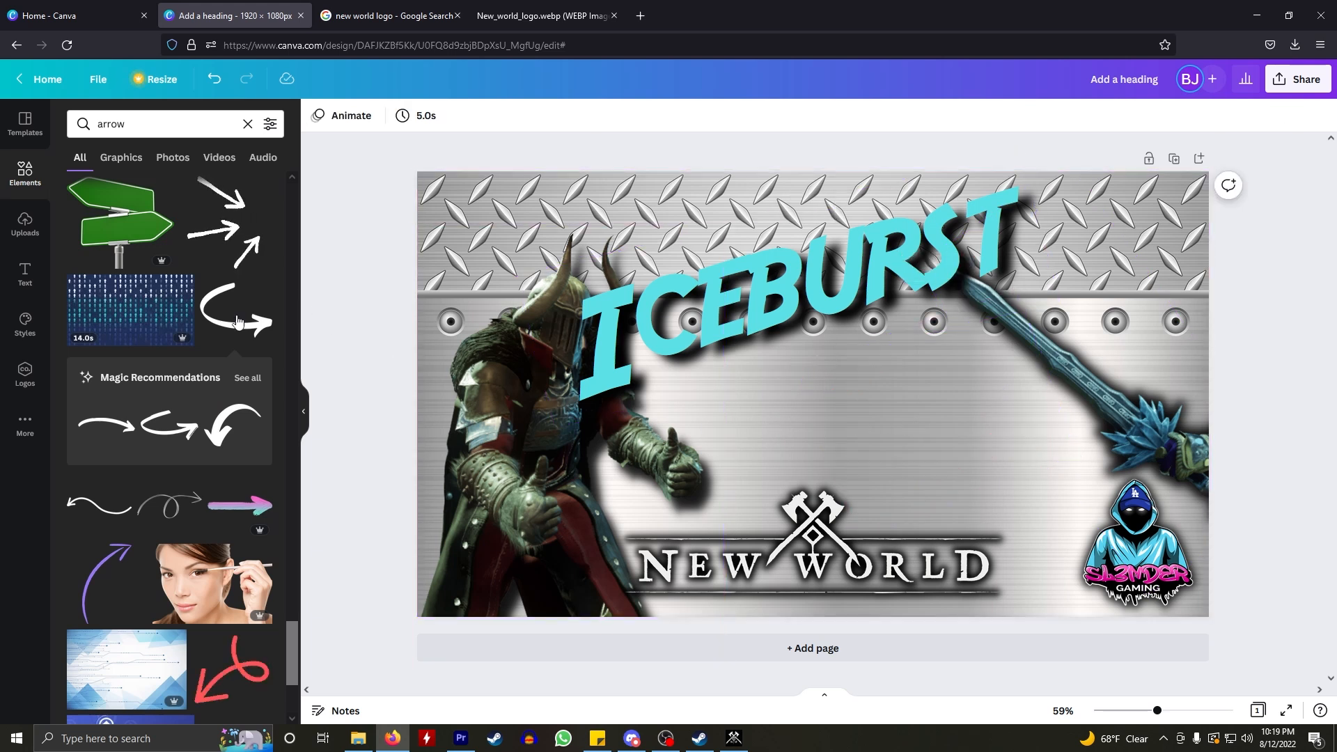
- Add the pink-to-turquoise brush arrow, shrink it to roughly half size, and nudge the Iceburst title up and right
{"action": "left_click", "coordinate": [248, 508]}
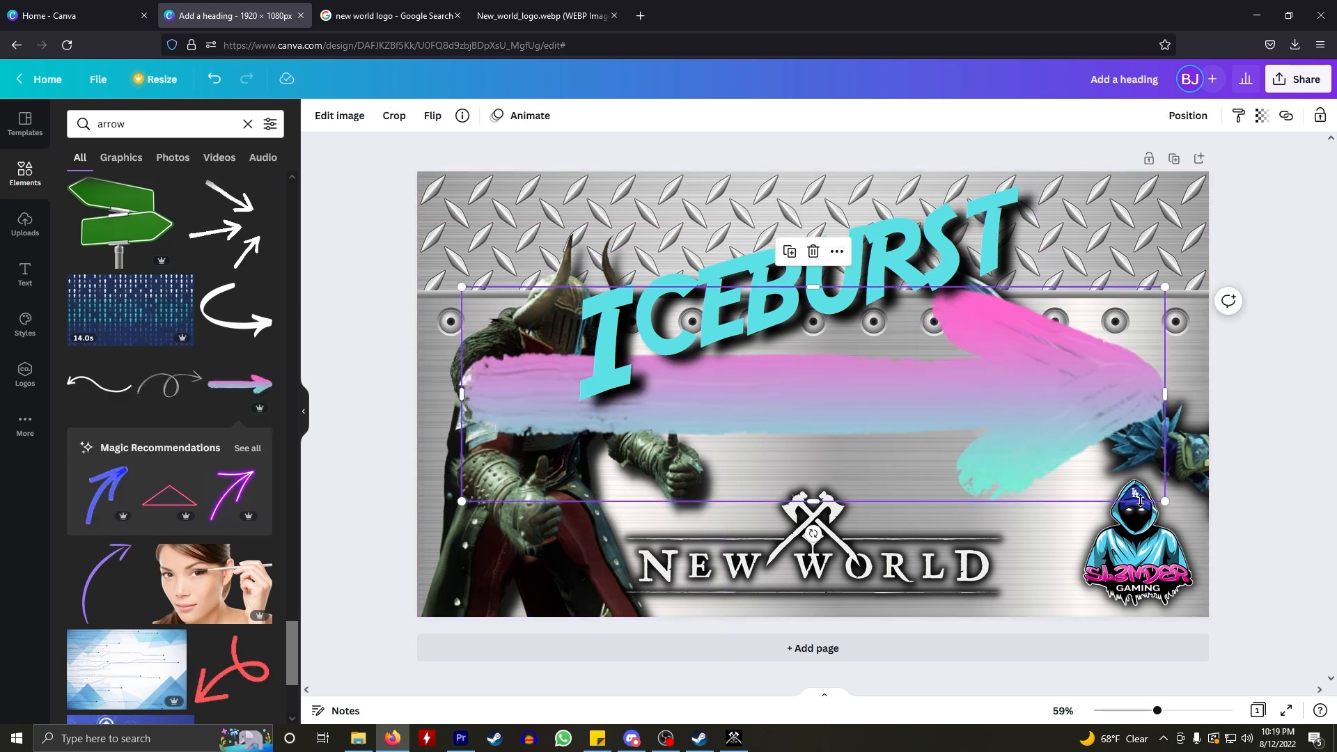
{"action": "left_click_drag", "start_coordinate": [1165, 500], "coordinate": [851, 405]}
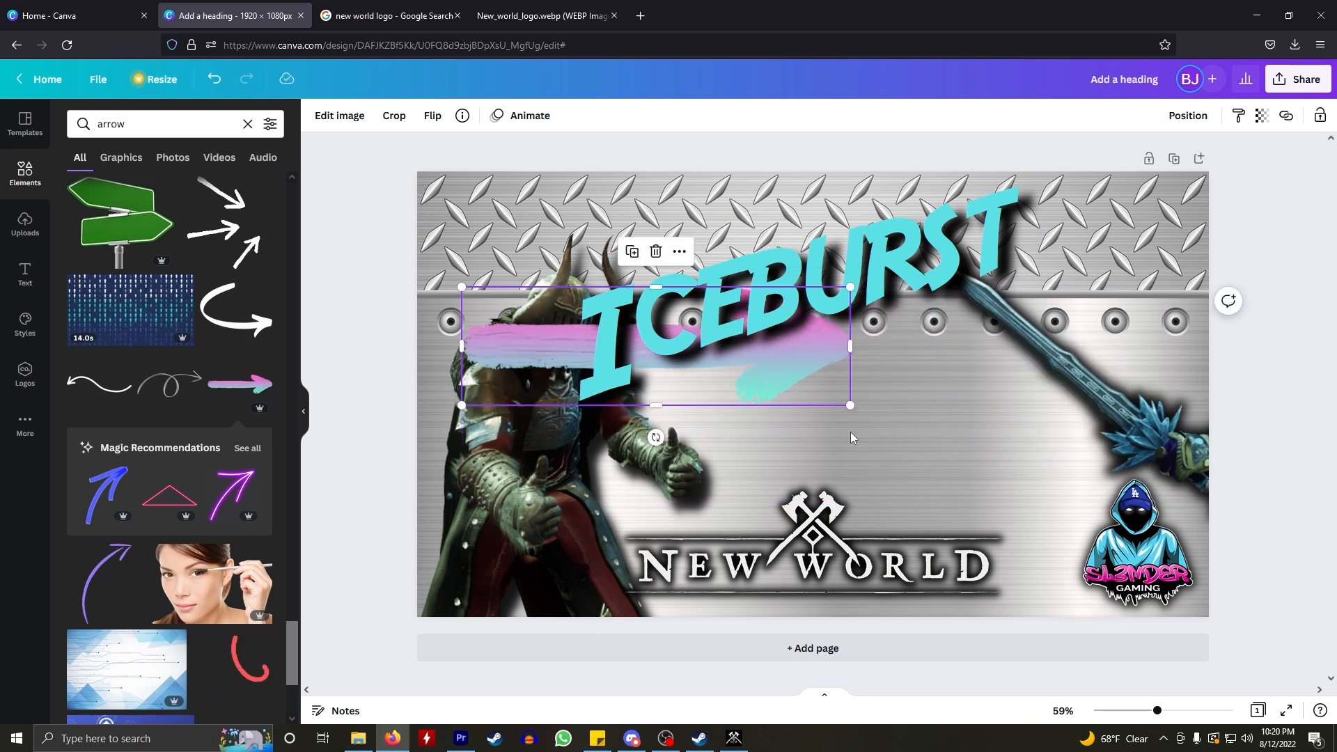
{"action": "left_click_drag", "start_coordinate": [601, 348], "coordinate": [622, 325]}
- Try the gradient arrow tilted about -38° and shrunk between the warrior and the sword, then delete it
{"action": "left_click_drag", "start_coordinate": [515, 315], "coordinate": [704, 385]}
{"action": "left_click_drag", "start_coordinate": [846, 507], "coordinate": [902, 491]}
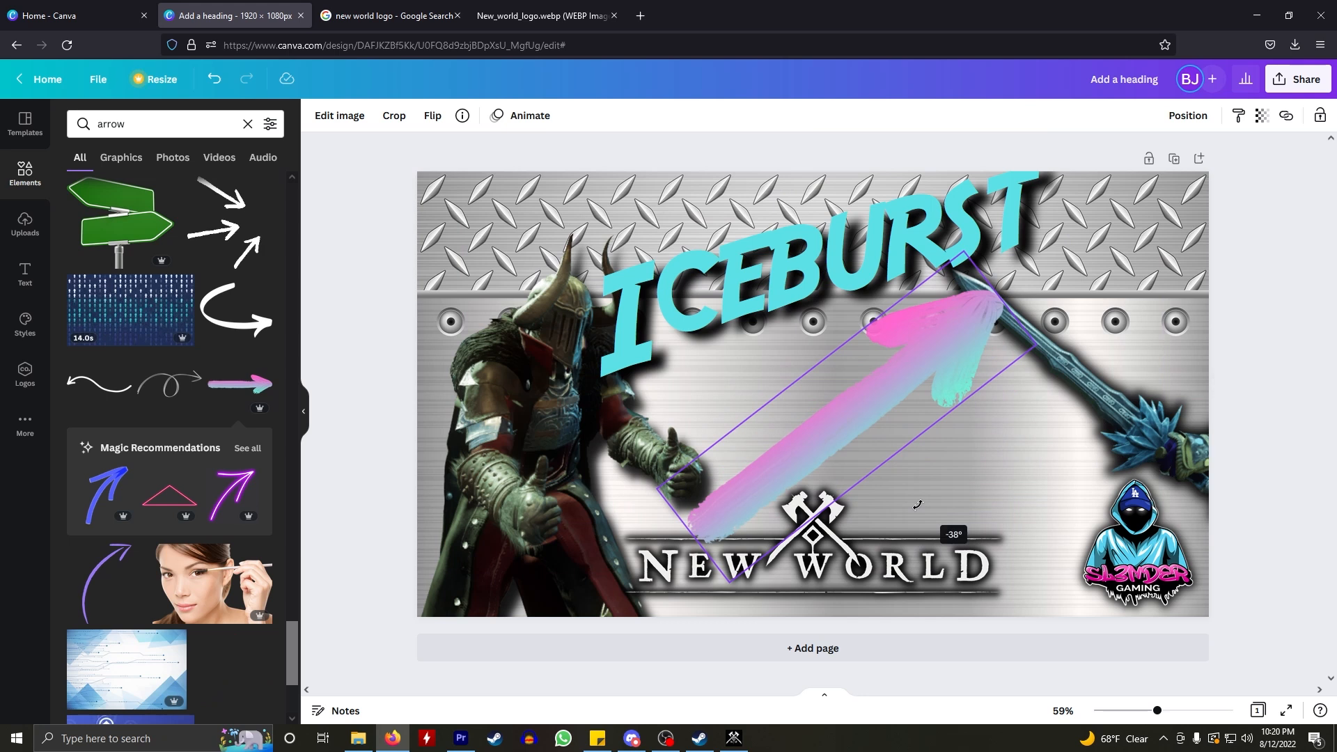
{"action": "left_click_drag", "start_coordinate": [1041, 347], "coordinate": [990, 413]}
{"action": "left_click", "coordinate": [806, 398]}
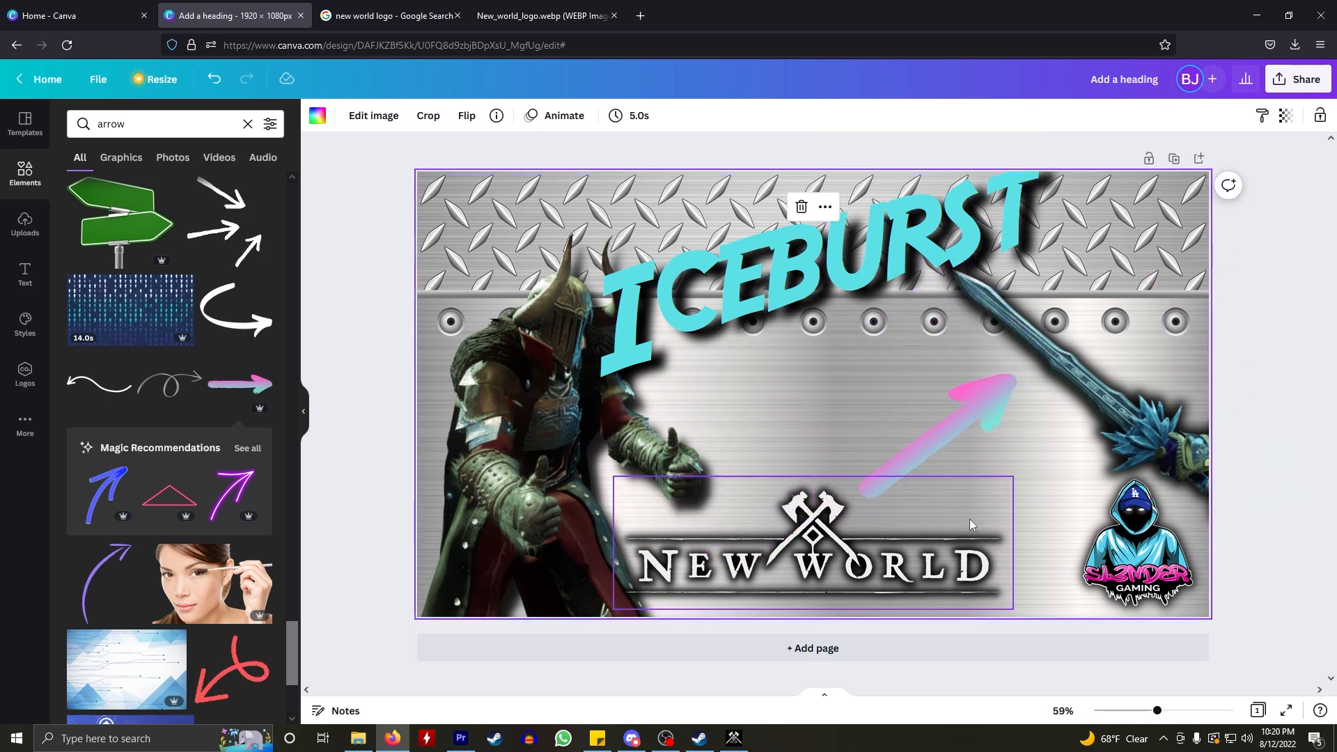
{"action": "left_click", "coordinate": [965, 415]}
{"action": "key", "text": "Delete"}
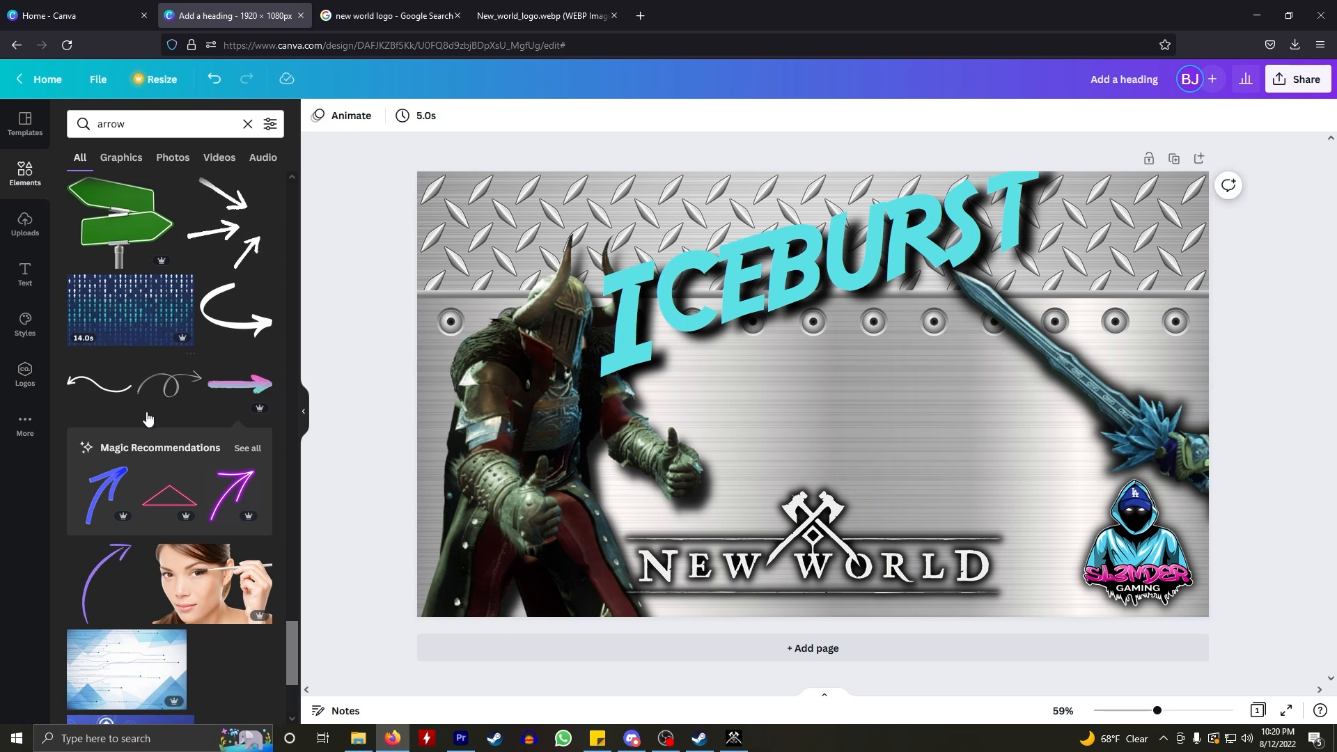
- Try the neon purple arrow, shrunk to roughly 60% and placed between the warrior and the sword, then delete it
{"action": "scroll", "coordinate": [148, 417], "scroll_direction": "down", "scroll_amount": 2}
{"action": "left_click", "coordinate": [231, 335]}
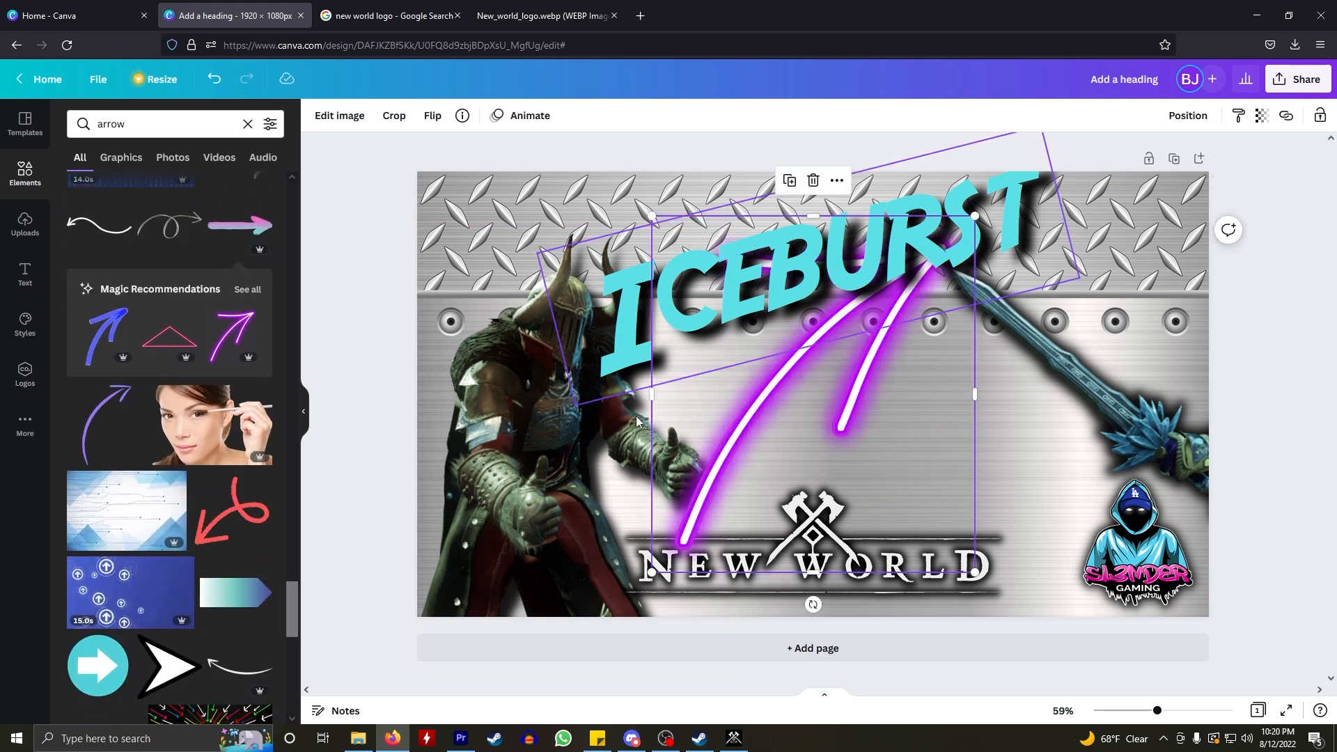
{"action": "left_click_drag", "start_coordinate": [975, 573], "coordinate": [849, 433]}
{"action": "left_click_drag", "start_coordinate": [787, 394], "coordinate": [964, 511]}
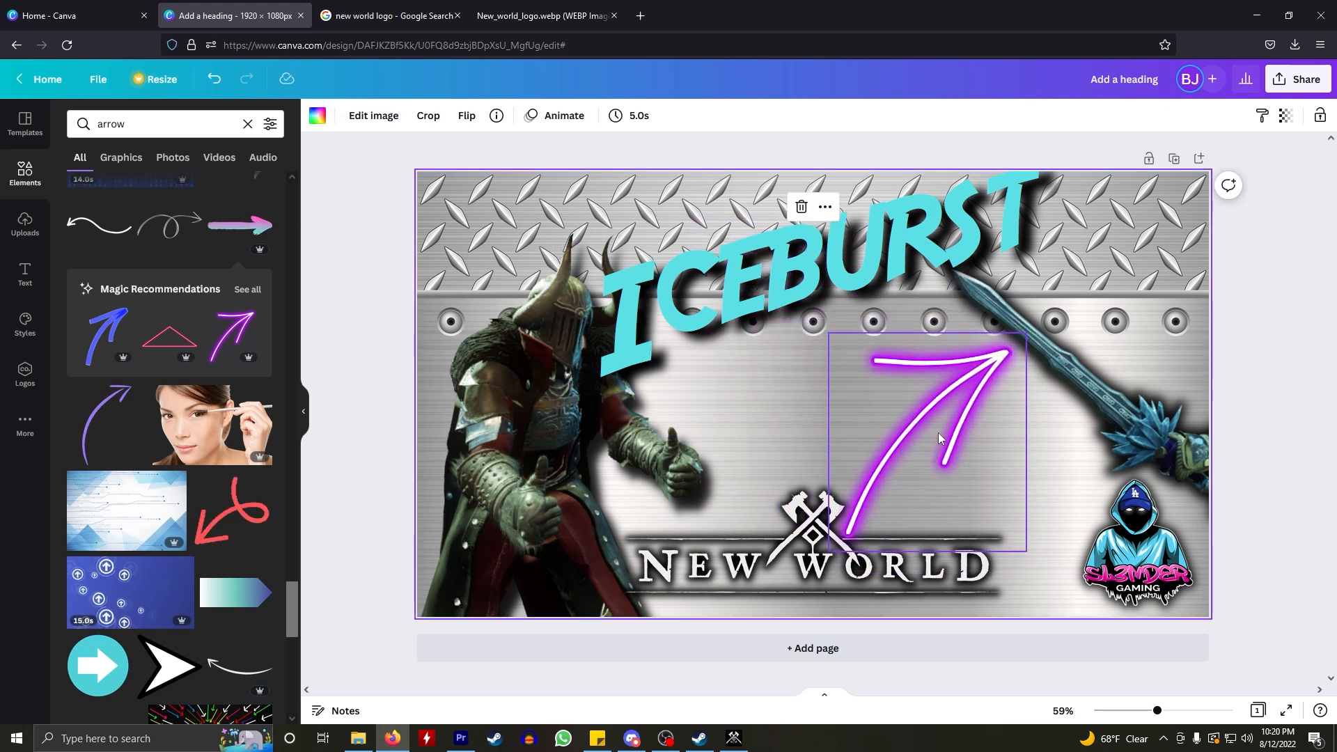
{"action": "key", "text": "Delete"}
- Try the thick upward-curving arrow beneath the title, then delete it from the design
{"action": "scroll", "coordinate": [214, 563], "scroll_direction": "down", "scroll_amount": 3}
{"action": "scroll", "coordinate": [195, 479], "scroll_direction": "down", "scroll_amount": 5}
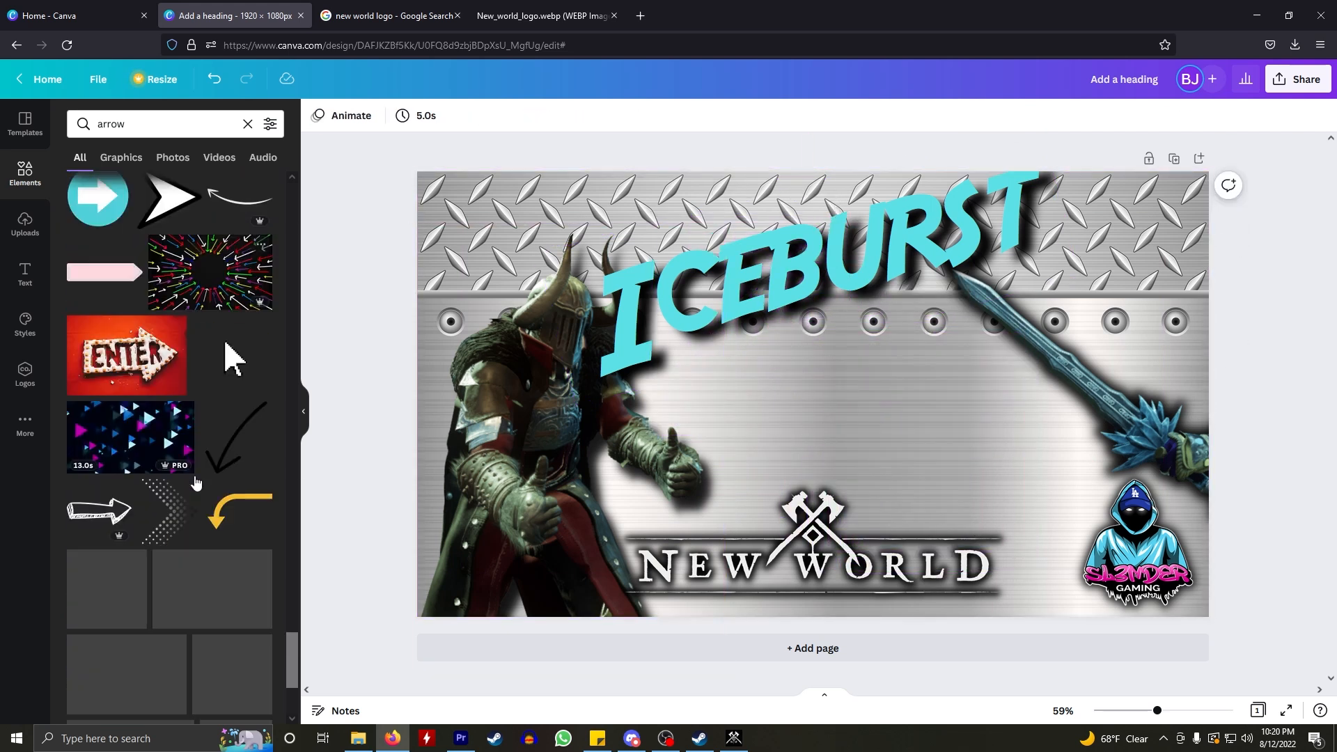
{"action": "scroll", "coordinate": [142, 417], "scroll_direction": "down", "scroll_amount": 10}
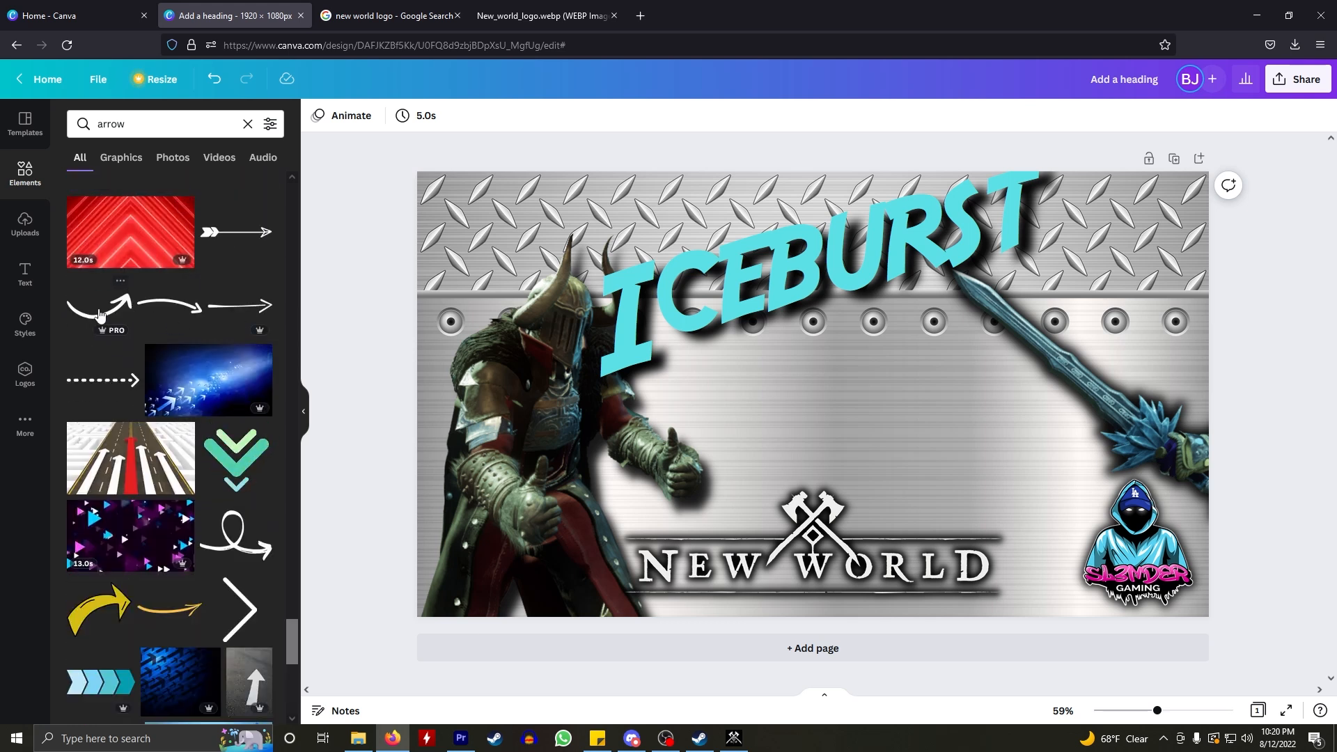
{"action": "left_click", "coordinate": [103, 309]}
{"action": "left_click_drag", "start_coordinate": [836, 422], "coordinate": [905, 449]}
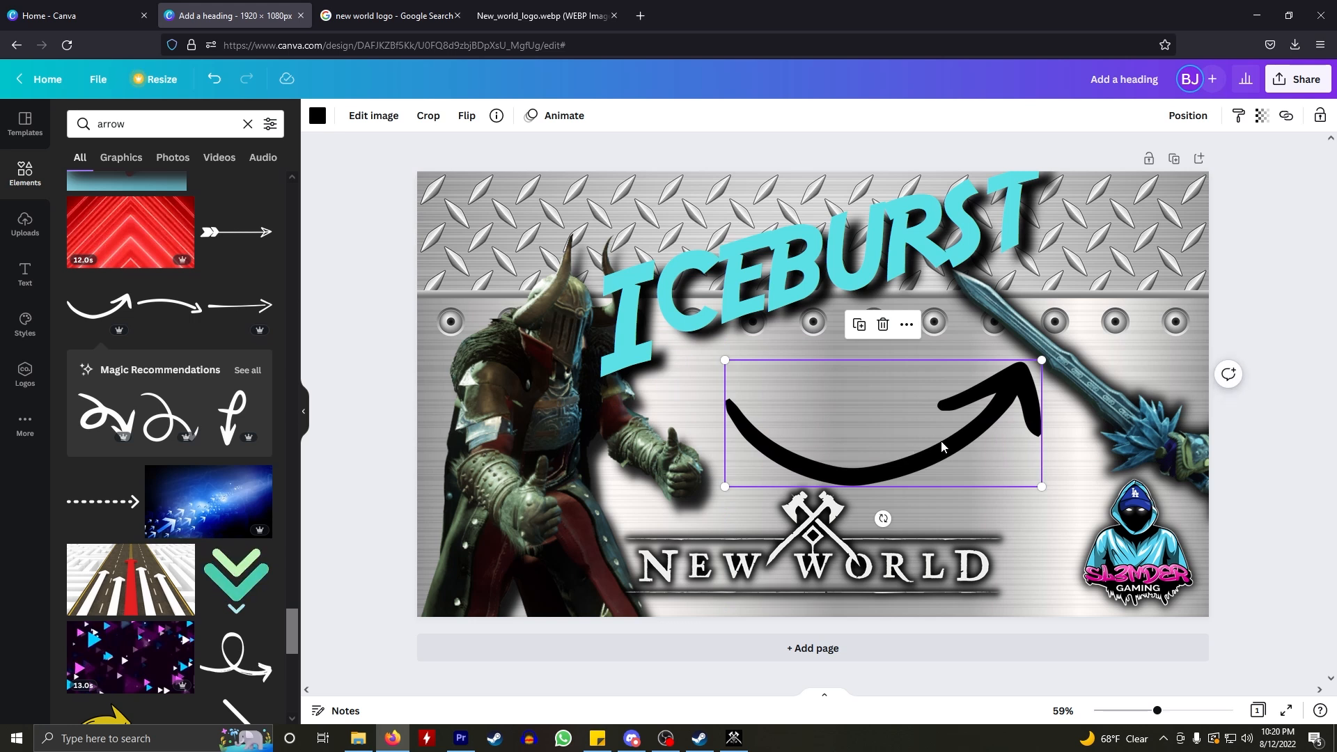
{"action": "key", "text": "Delete"}
- Add the white gently arched arrow, tilt it upward, shrink it to roughly two thirds, and place it pointing at the sword
{"action": "left_click", "coordinate": [177, 309]}
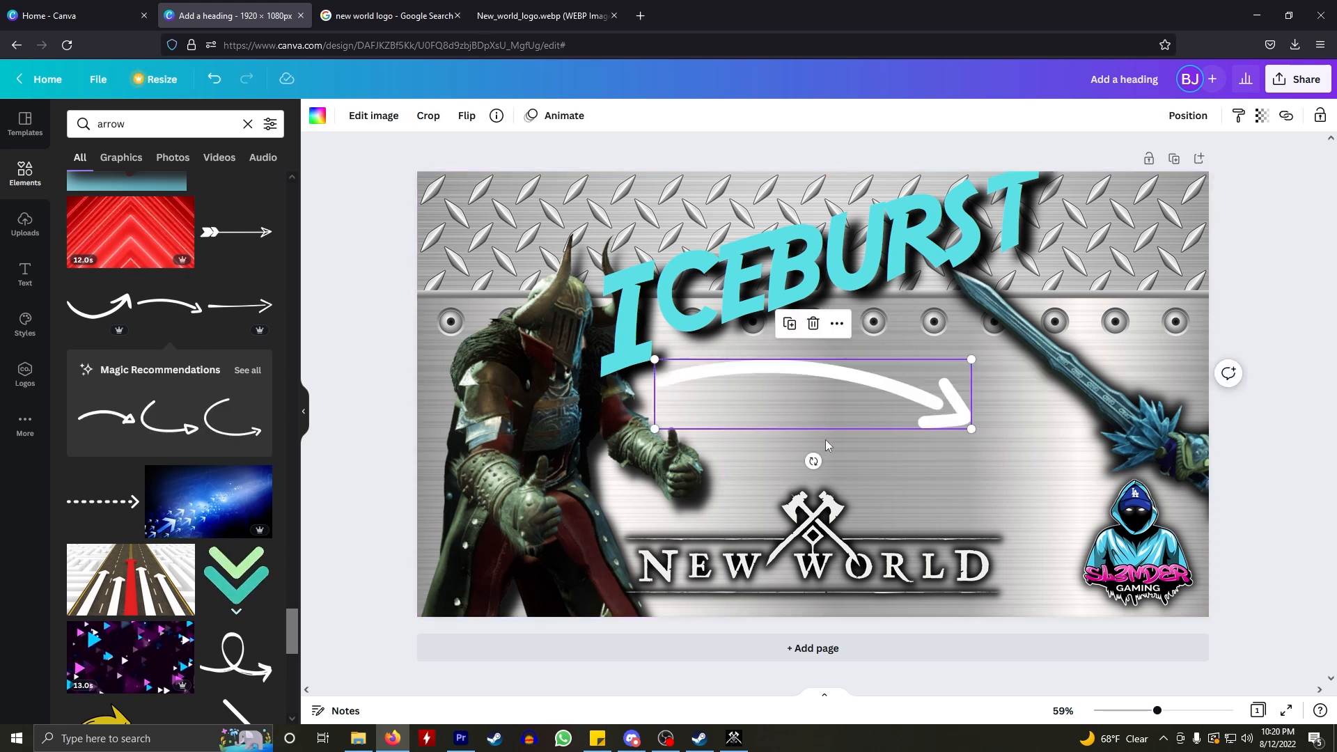
{"action": "left_click_drag", "start_coordinate": [813, 461], "coordinate": [851, 452]}
{"action": "left_click_drag", "start_coordinate": [692, 501], "coordinate": [777, 425]}
{"action": "left_click_drag", "start_coordinate": [839, 385], "coordinate": [896, 441]}
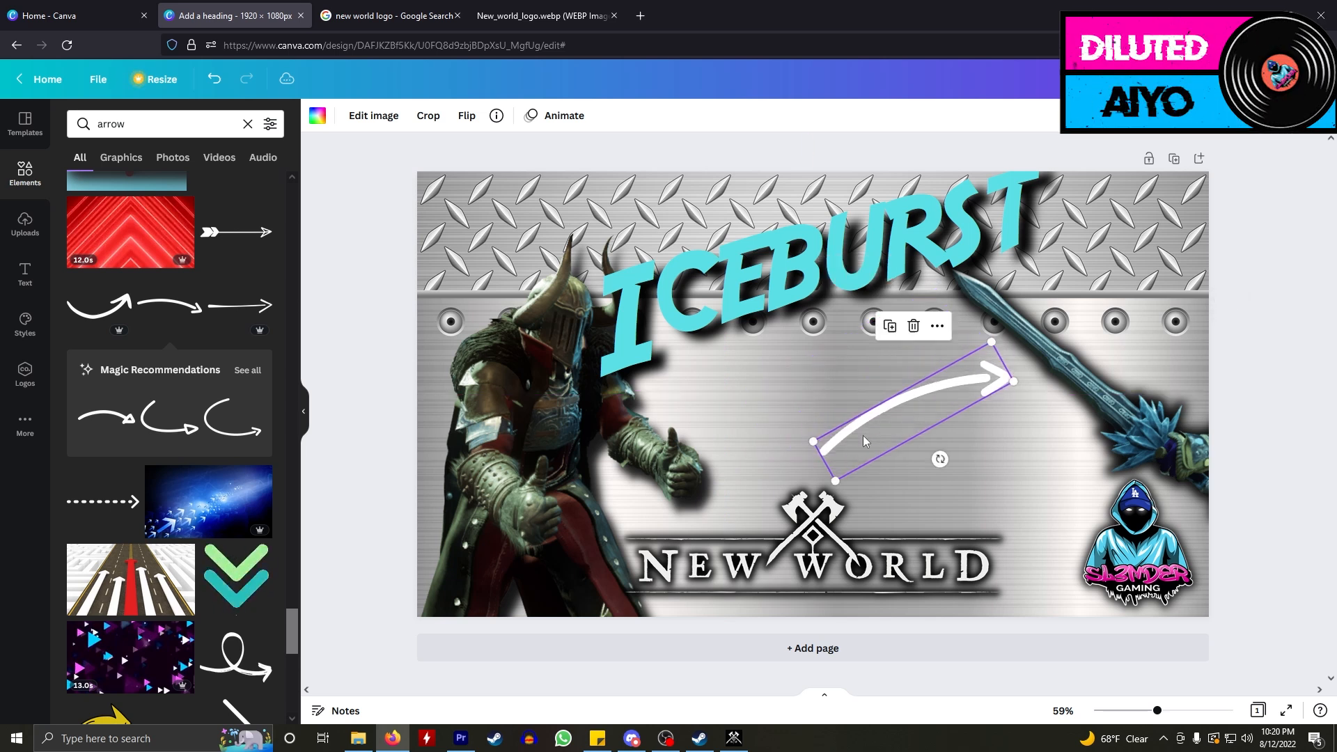
- Recolor the arched arrow red and duplicate it with a slight offset down and to the right
{"action": "left_click", "coordinate": [318, 116]}
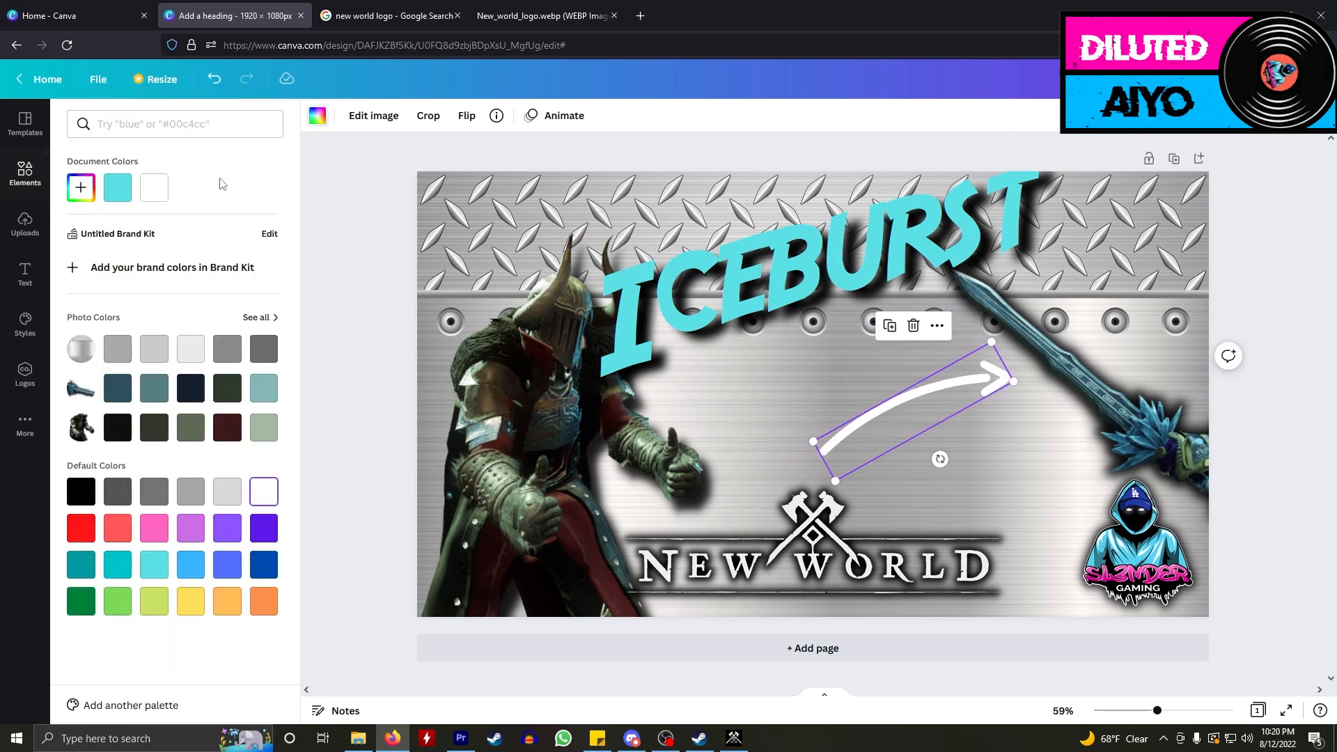
{"action": "left_click", "coordinate": [81, 534]}
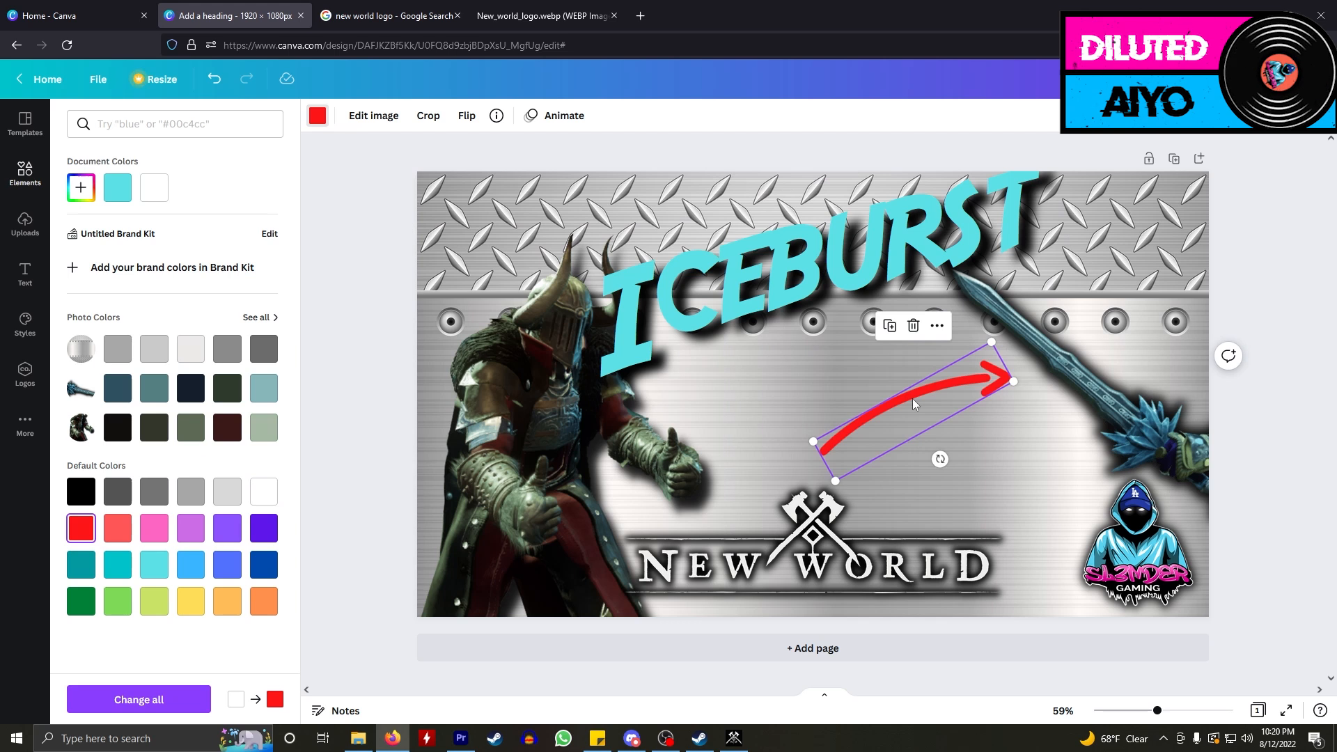
{"action": "left_click_drag", "start_coordinate": [912, 398], "coordinate": [921, 407]}
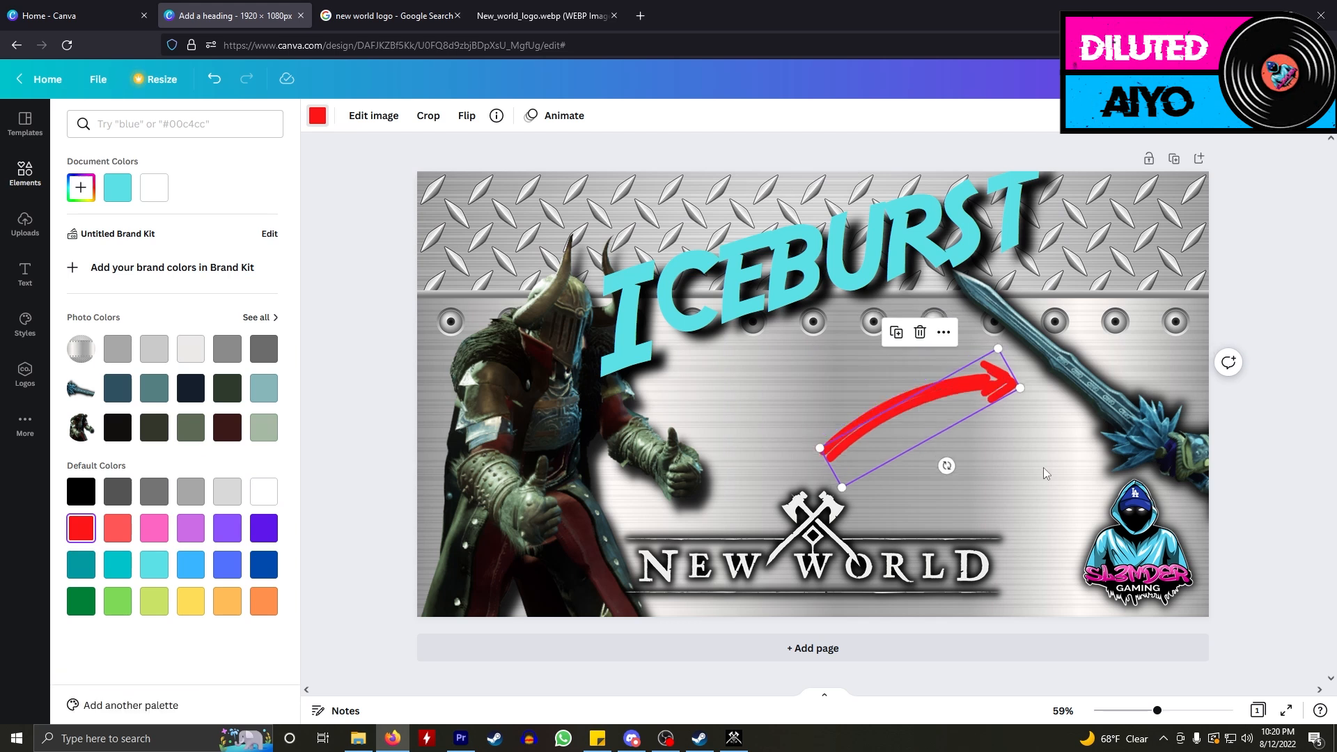
{"action": "left_click", "coordinate": [925, 404]}
- Recolor the duplicate arrow black and nudge it closer to the red arrow
{"action": "left_click", "coordinate": [318, 117]}
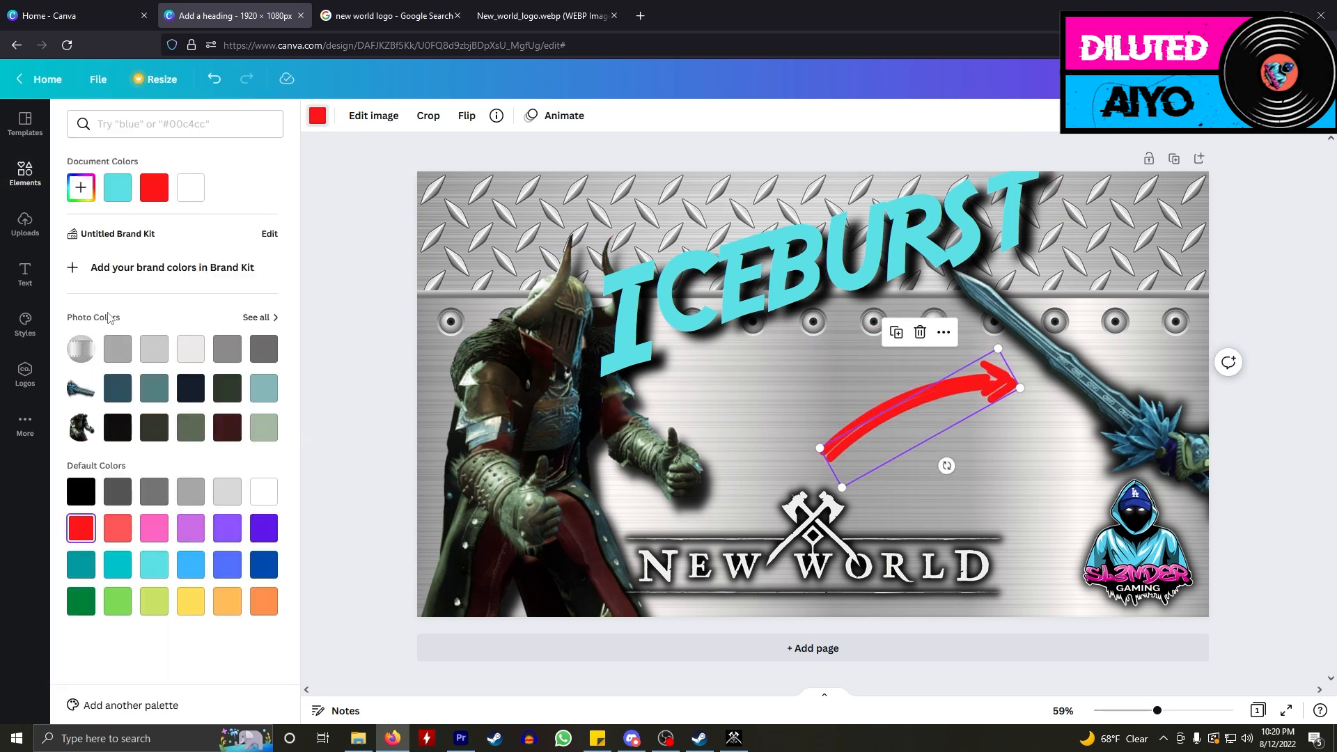
{"action": "left_click", "coordinate": [81, 492]}
{"action": "left_click", "coordinate": [943, 482]}
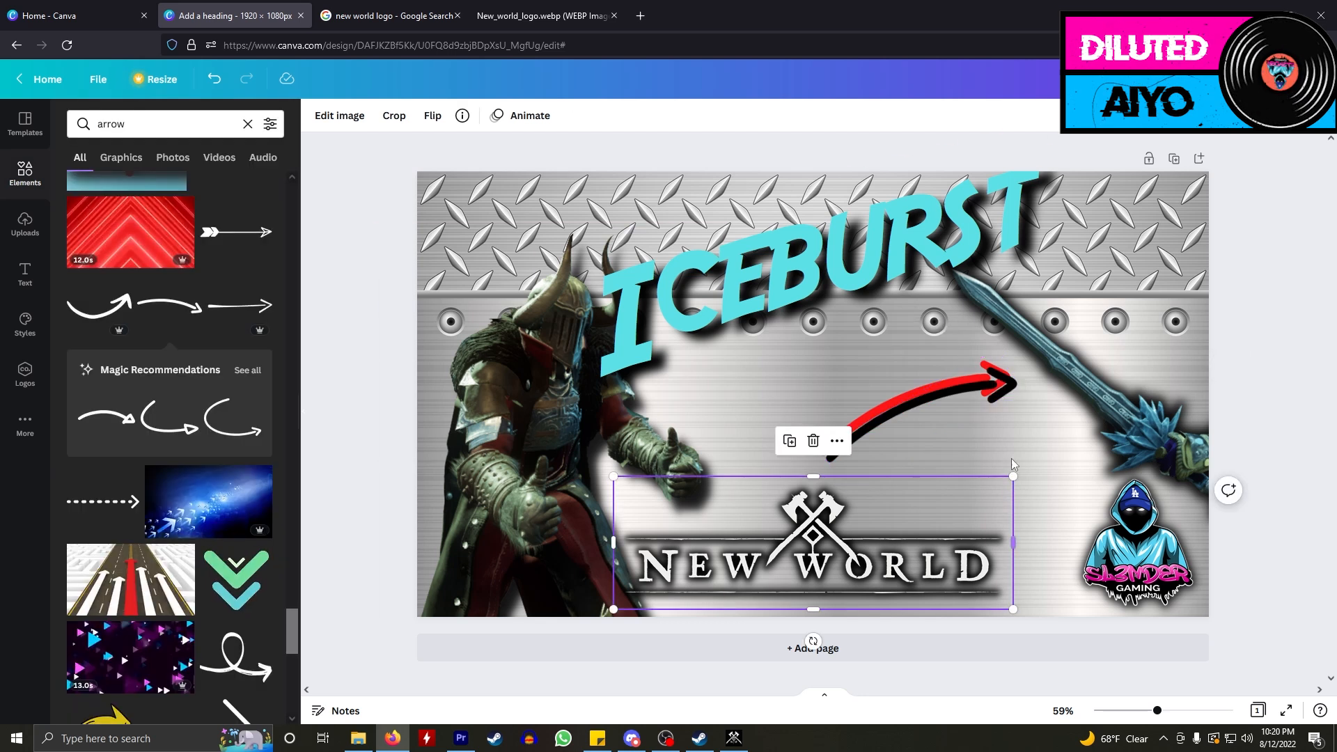
{"action": "left_click", "coordinate": [929, 401]}
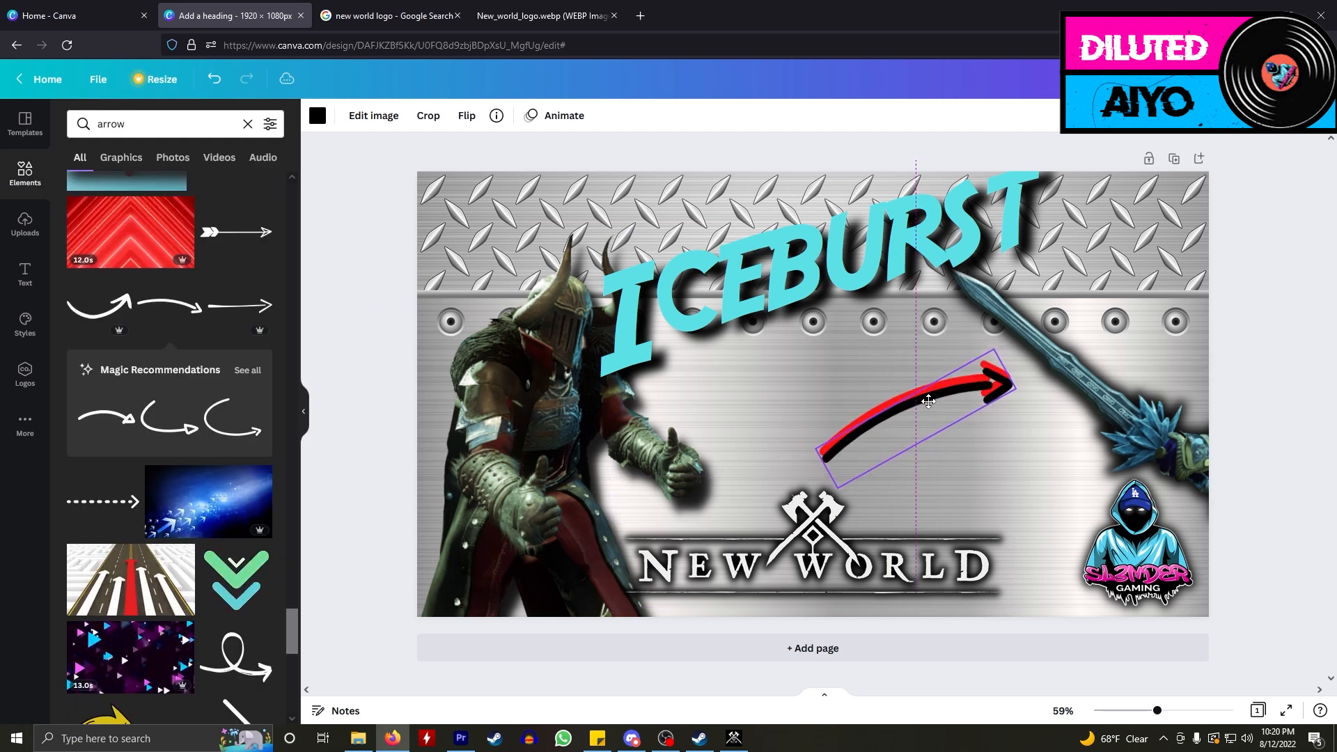
{"action": "left_click_drag", "start_coordinate": [931, 401], "coordinate": [926, 400]}
{"action": "left_click", "coordinate": [1007, 458]}
- Send the black arrow backward so it forms a shadow behind the red arrow
{"action": "left_click", "coordinate": [929, 403]}
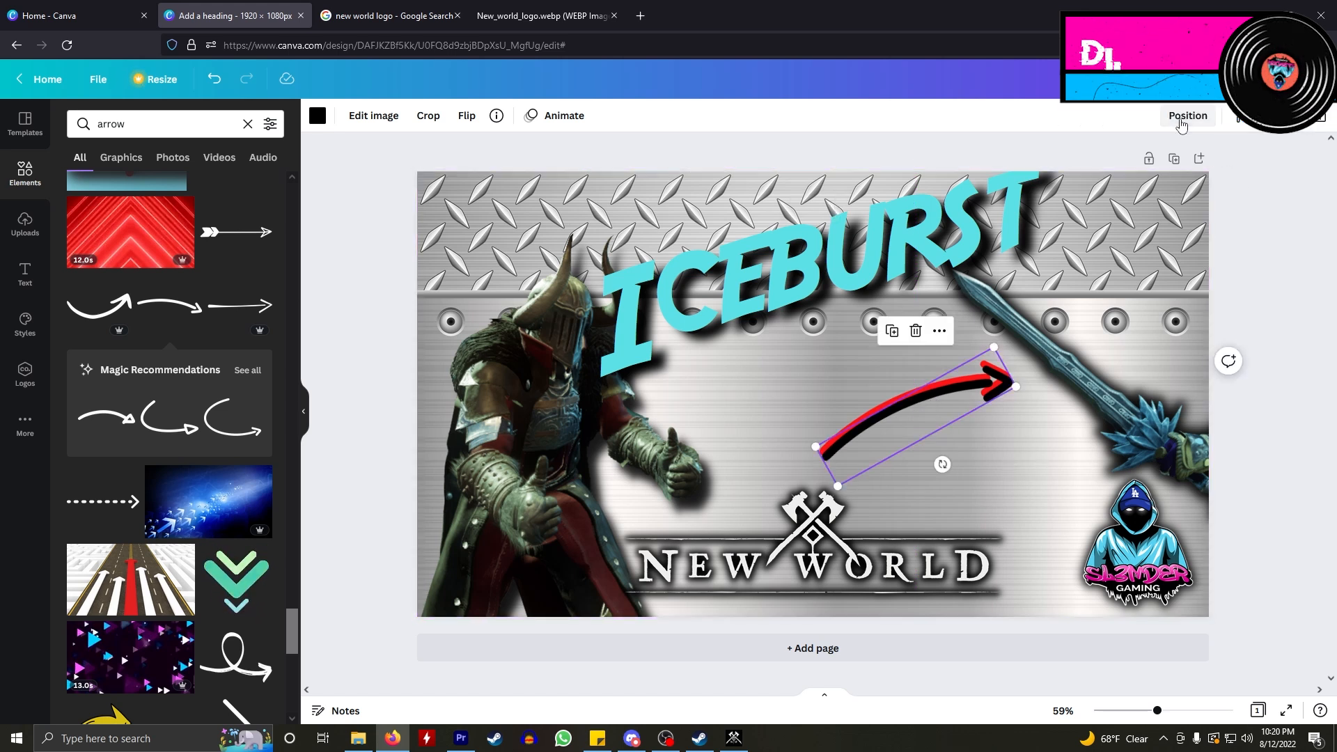
{"action": "left_click", "coordinate": [1185, 117]}
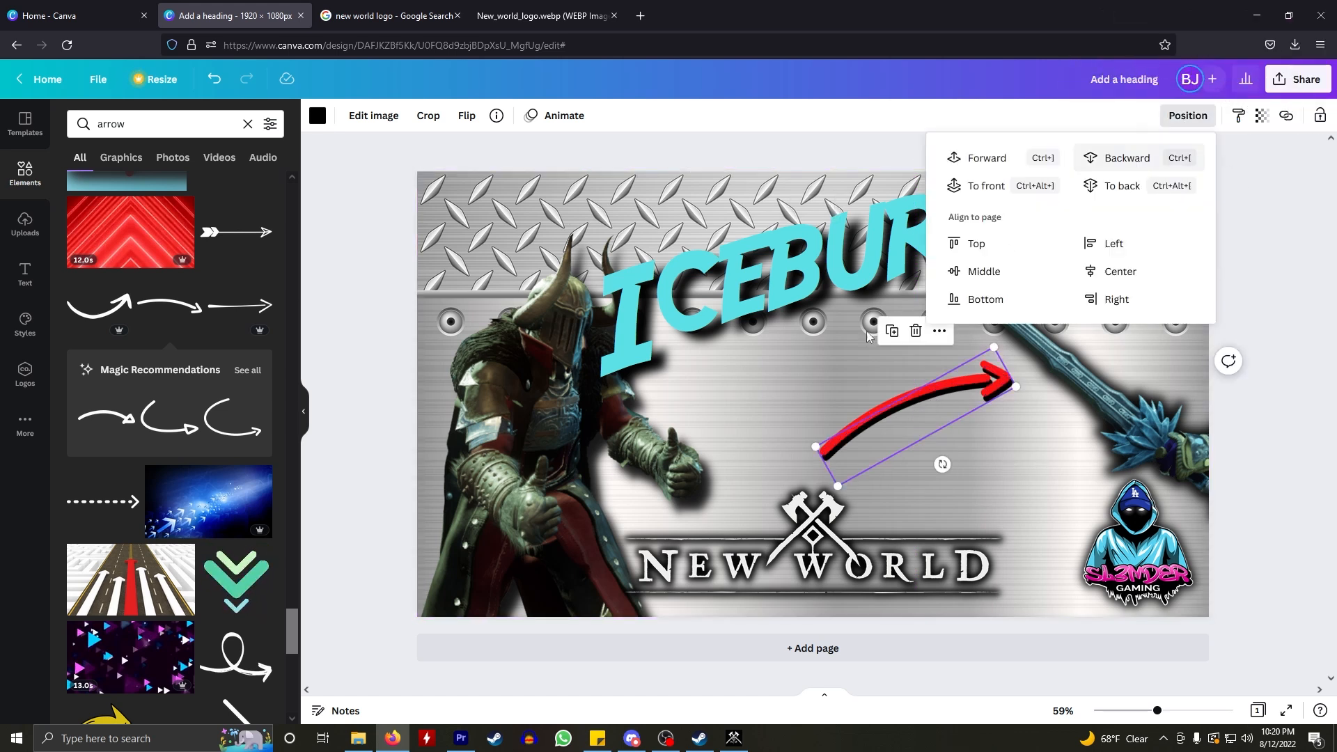
{"action": "left_click", "coordinate": [766, 389]}
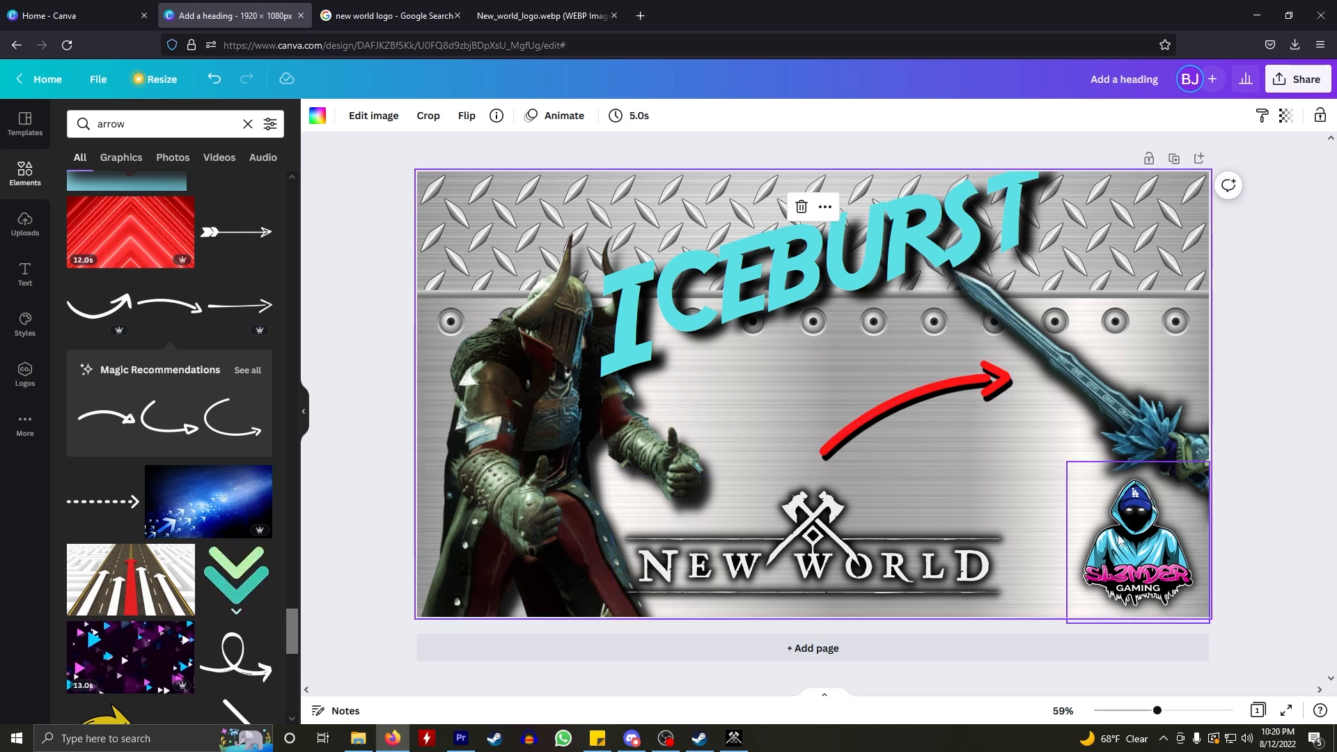
- Replace the arrow search with a search of the elements library for "sparkle"
{"action": "left_click", "coordinate": [247, 123]}
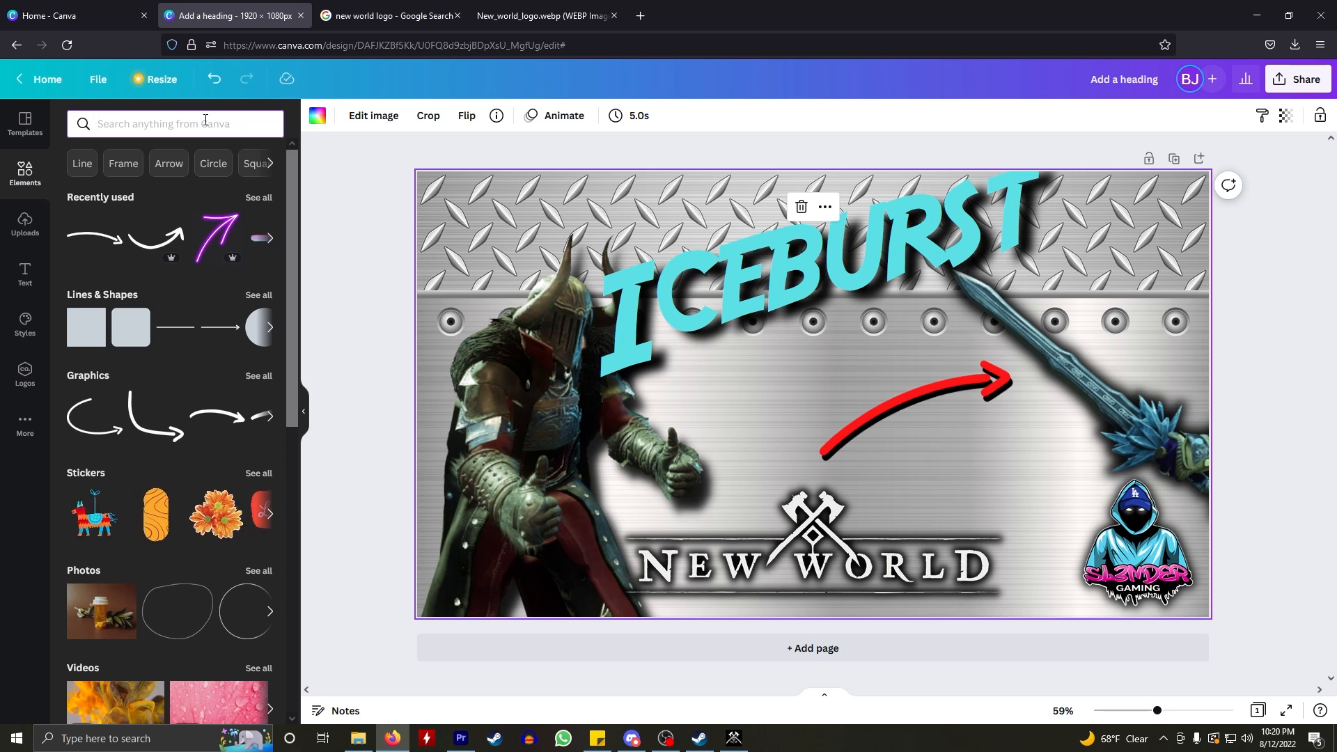
{"action": "type", "text": "sparjk"}
{"action": "key", "text": "BackSpace"}
{"action": "key", "text": "BackSpace"}
{"action": "type", "text": "kl"}
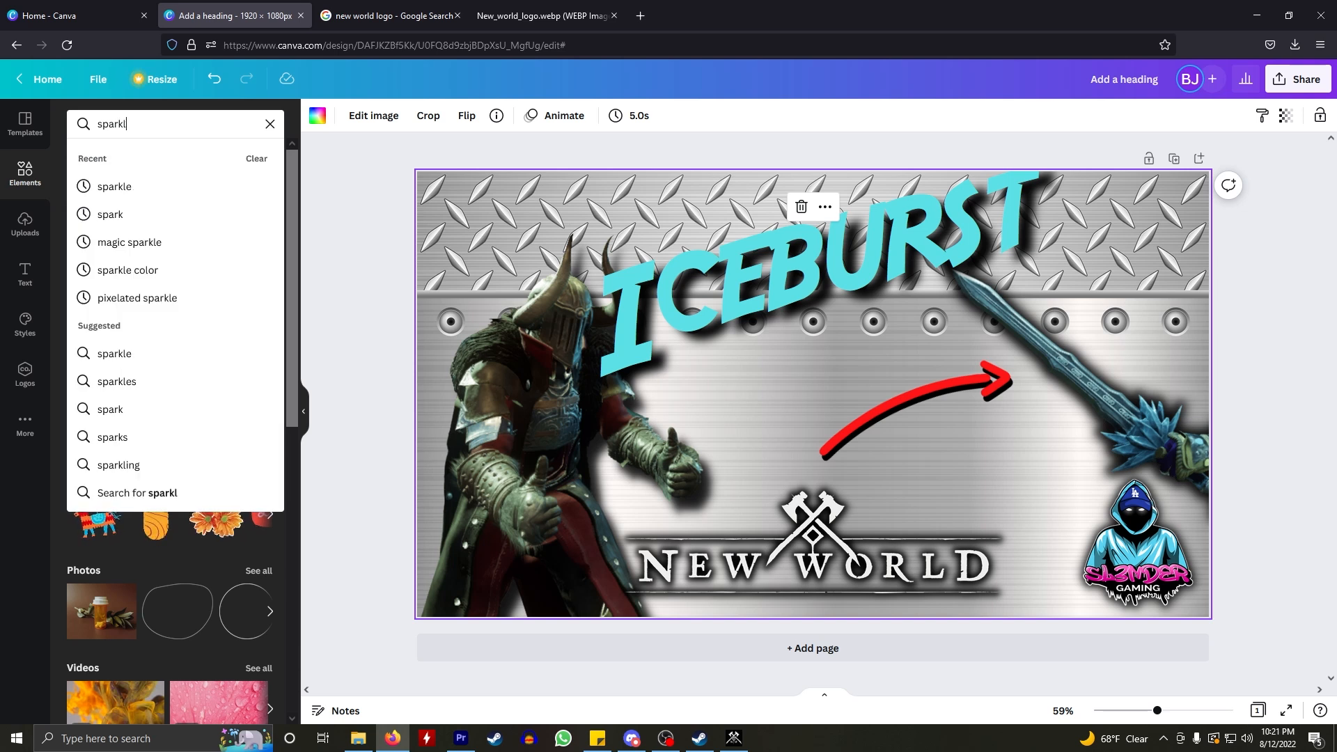
{"action": "type", "text": "e"}
{"action": "key", "text": "Return"}
- Add the white light-flare sparkle, shrink it to about a fifth of its width, and move it onto the sword's guard
{"action": "scroll", "coordinate": [181, 438], "scroll_direction": "down", "scroll_amount": 4}
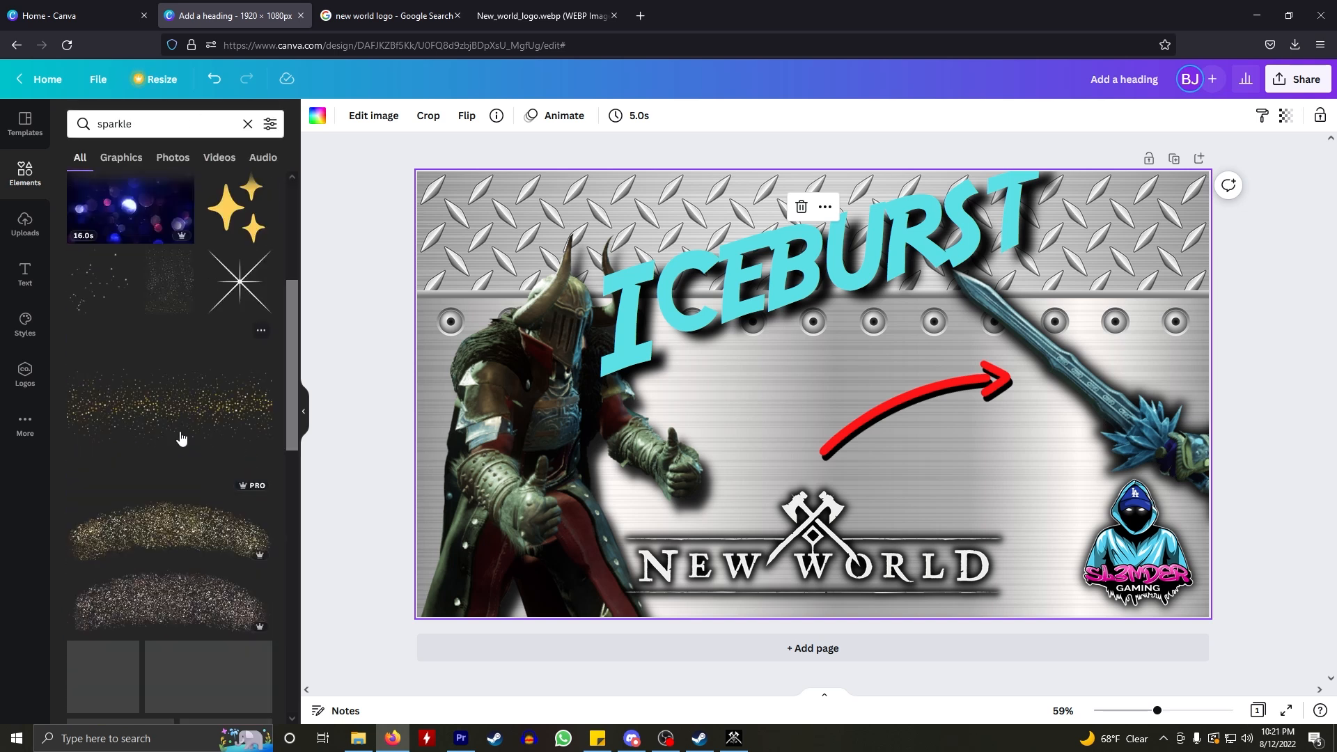
{"action": "scroll", "coordinate": [181, 437], "scroll_direction": "down", "scroll_amount": 10}
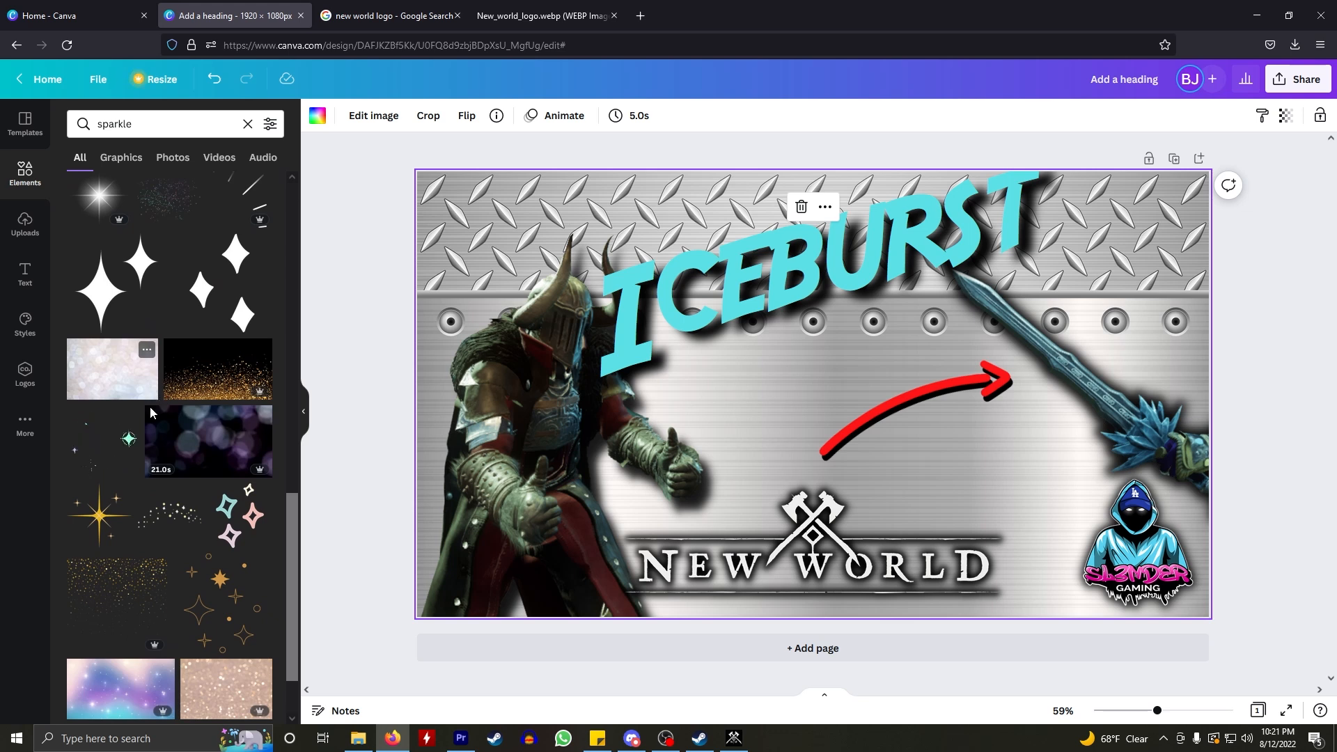
{"action": "scroll", "coordinate": [150, 409], "scroll_direction": "down", "scroll_amount": 5}
{"action": "left_click", "coordinate": [97, 503]}
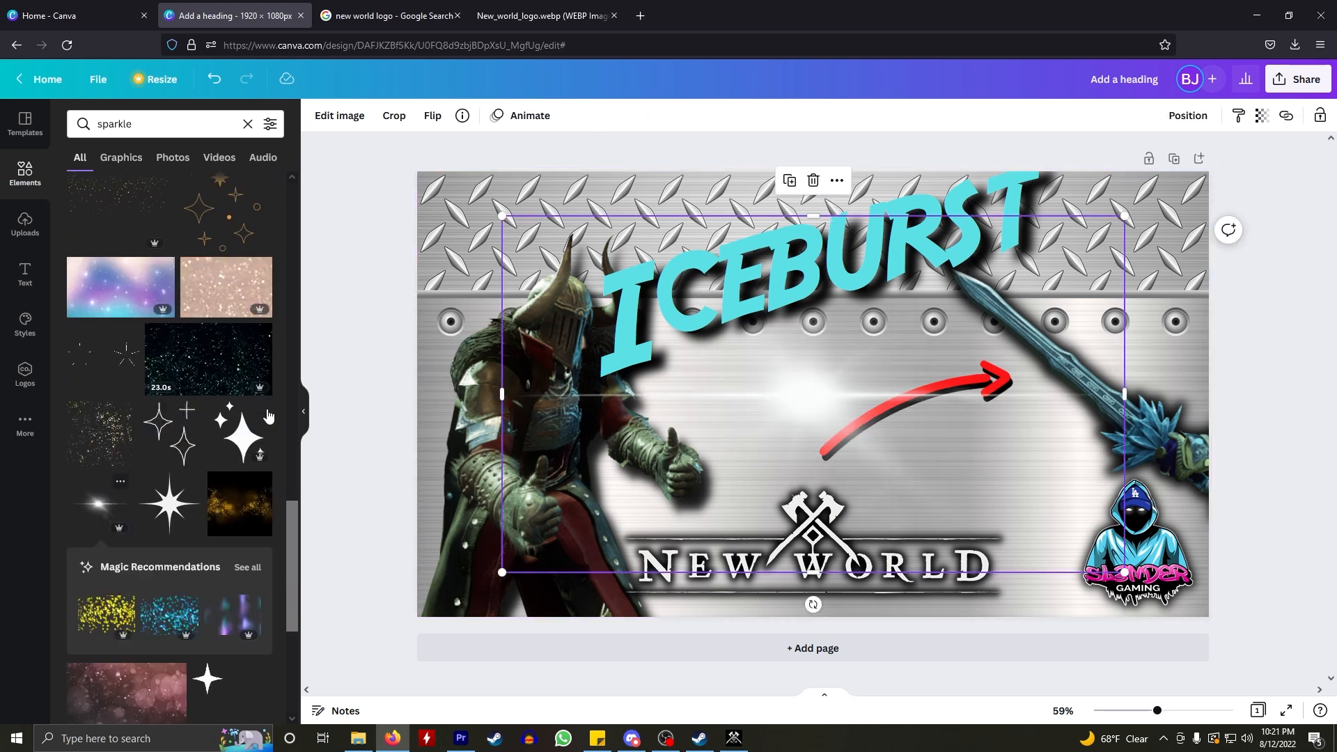
{"action": "left_click_drag", "start_coordinate": [1122, 570], "coordinate": [641, 300]}
{"action": "left_click", "coordinate": [620, 284]}
{"action": "left_click_drag", "start_coordinate": [553, 247], "coordinate": [1160, 398]}
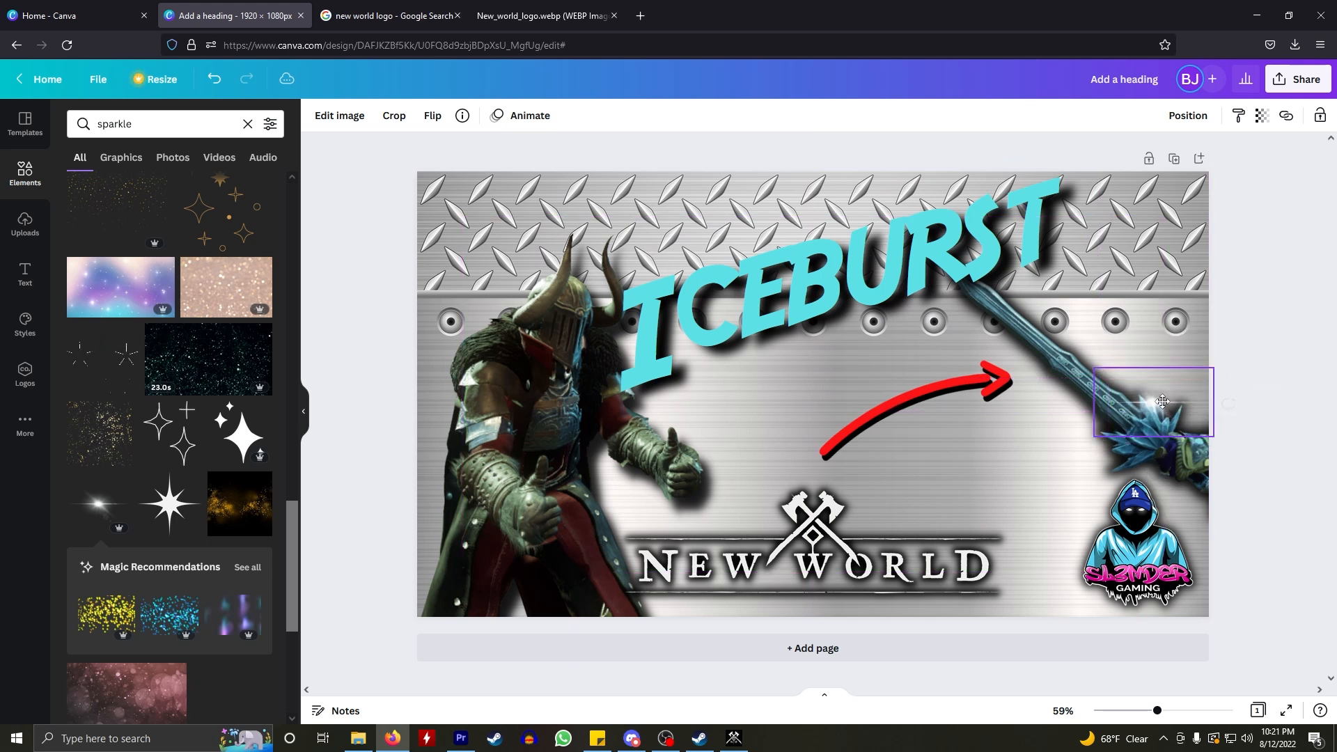
- Enlarge the light flare slightly and center its glow on the base of the sword's blade
{"action": "left_click_drag", "start_coordinate": [1155, 419], "coordinate": [1145, 416]}
{"action": "left_click_drag", "start_coordinate": [1212, 368], "coordinate": [1240, 353]}
{"action": "left_click_drag", "start_coordinate": [1164, 394], "coordinate": [1151, 402]}
{"action": "left_click", "coordinate": [1281, 340]}
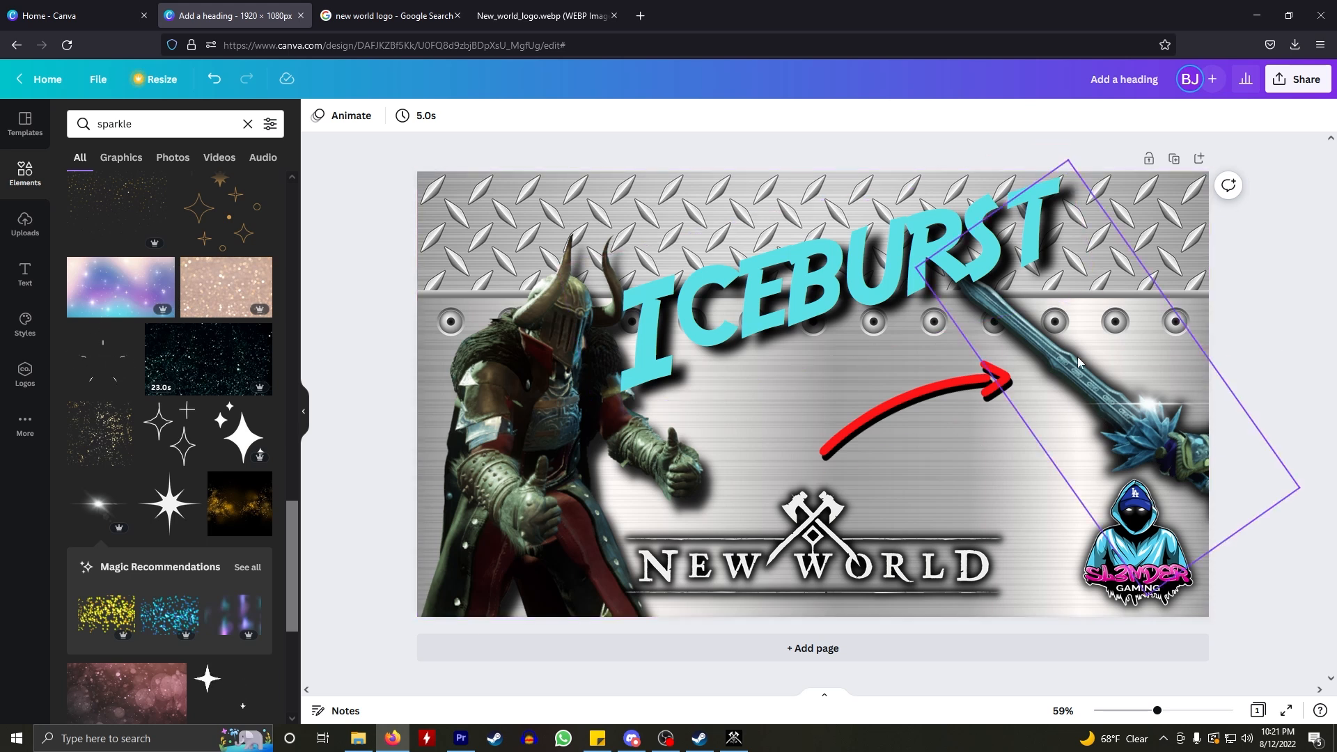
- Nudge the Iceburst title slightly left and look through more sparkle graphics
{"action": "left_click", "coordinate": [777, 288]}
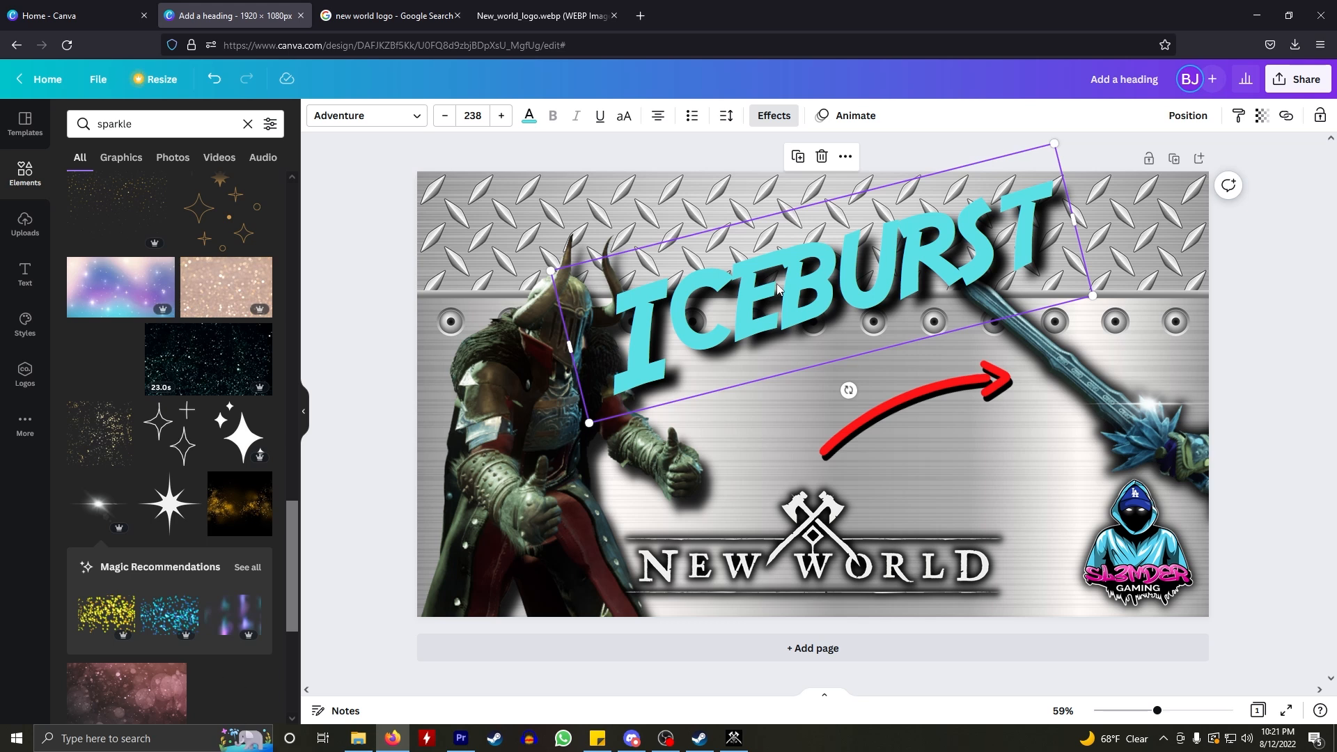
{"action": "scroll", "coordinate": [93, 435], "scroll_direction": "down", "scroll_amount": 15}
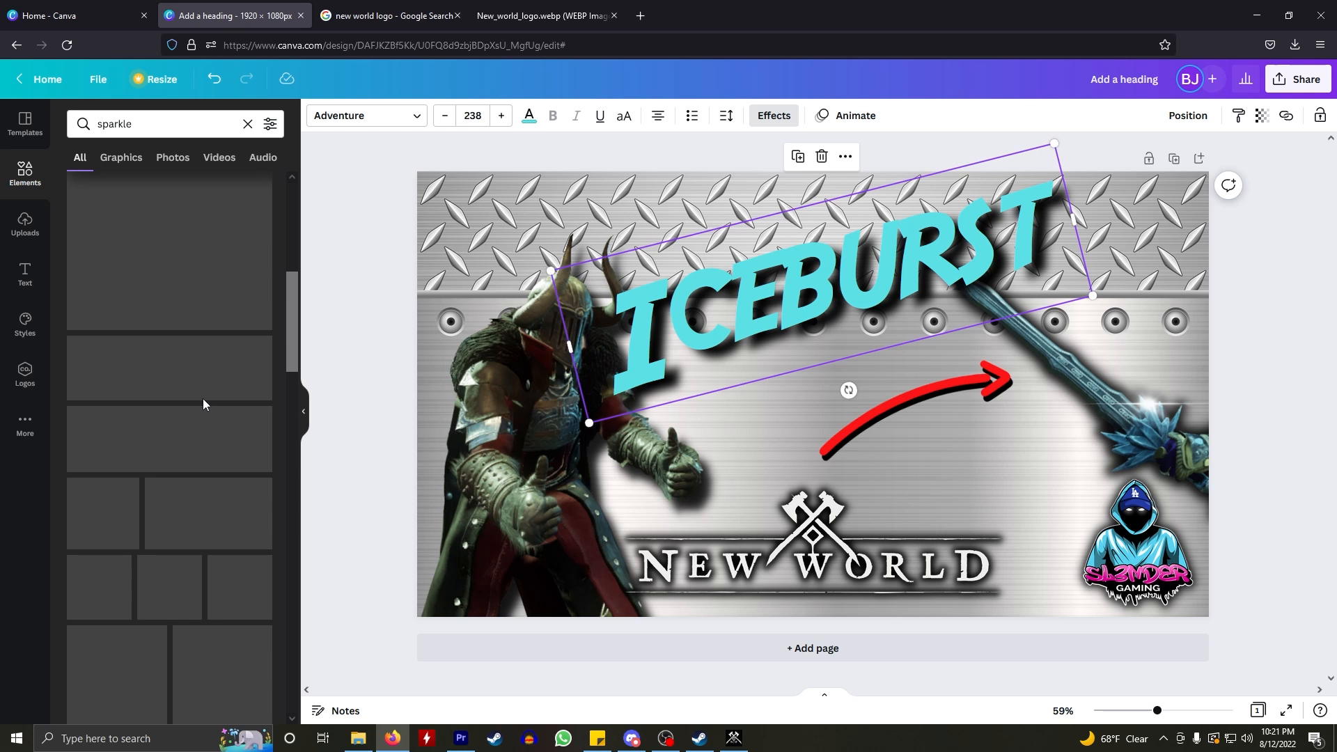
{"action": "left_click", "coordinate": [1276, 275]}
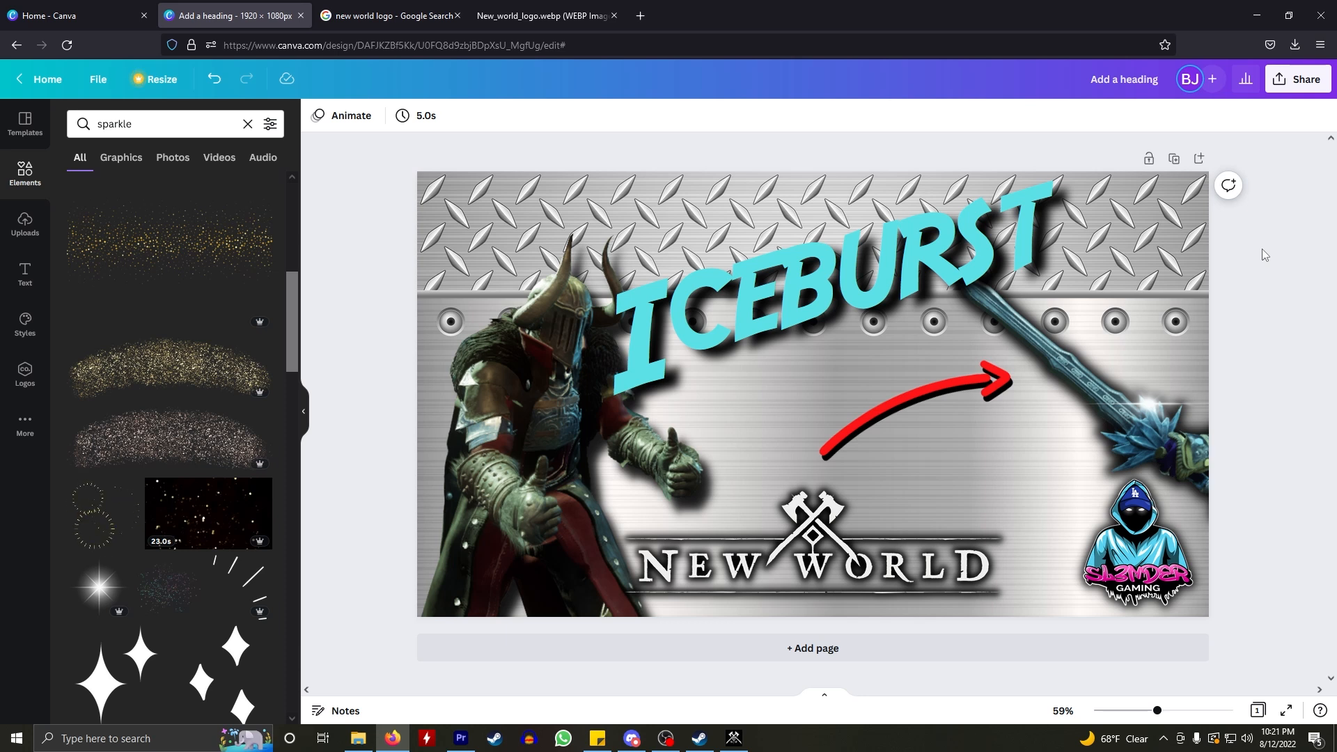
- Browse the recent designs on the home page and open the Bring Back Rafflebones thumbnail to examine its layout, then close it
{"action": "left_click", "coordinate": [82, 15]}
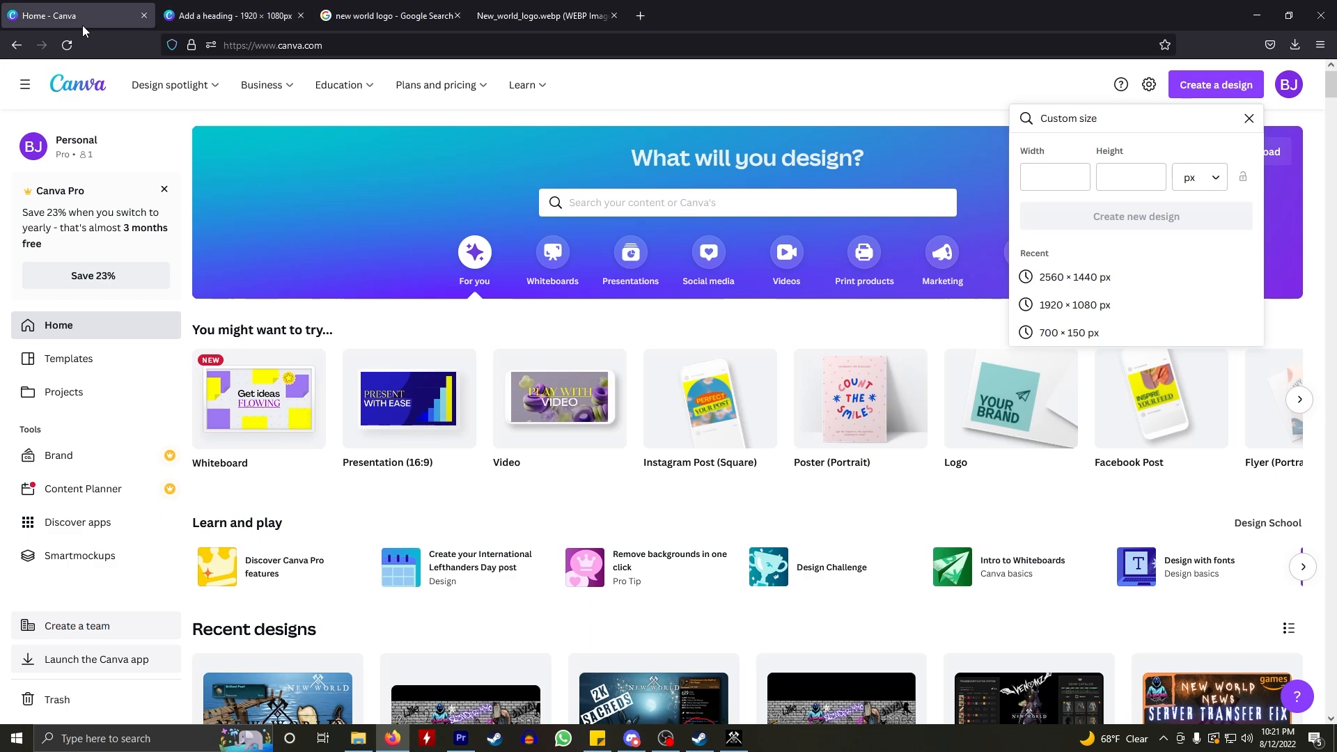
{"action": "scroll", "coordinate": [1268, 224], "scroll_direction": "down", "scroll_amount": 4}
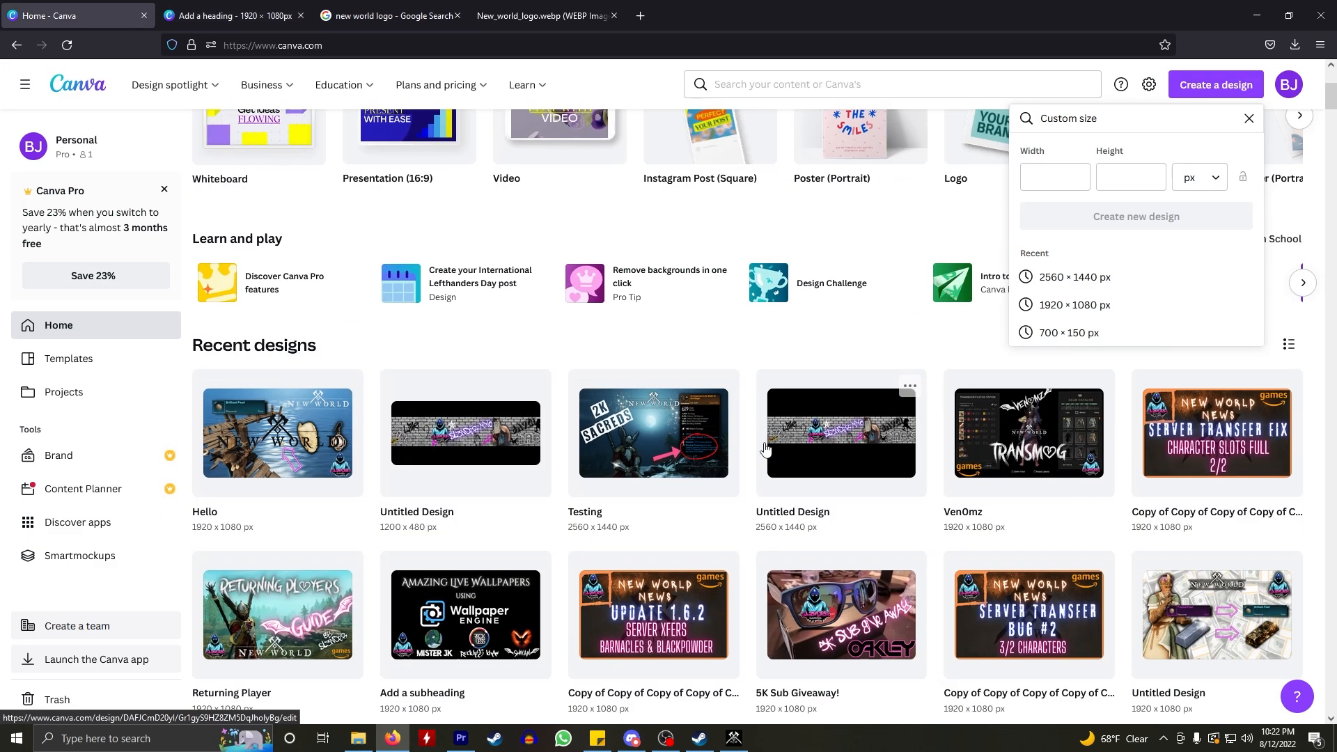
{"action": "left_click", "coordinate": [1248, 119]}
{"action": "left_click", "coordinate": [915, 338]}
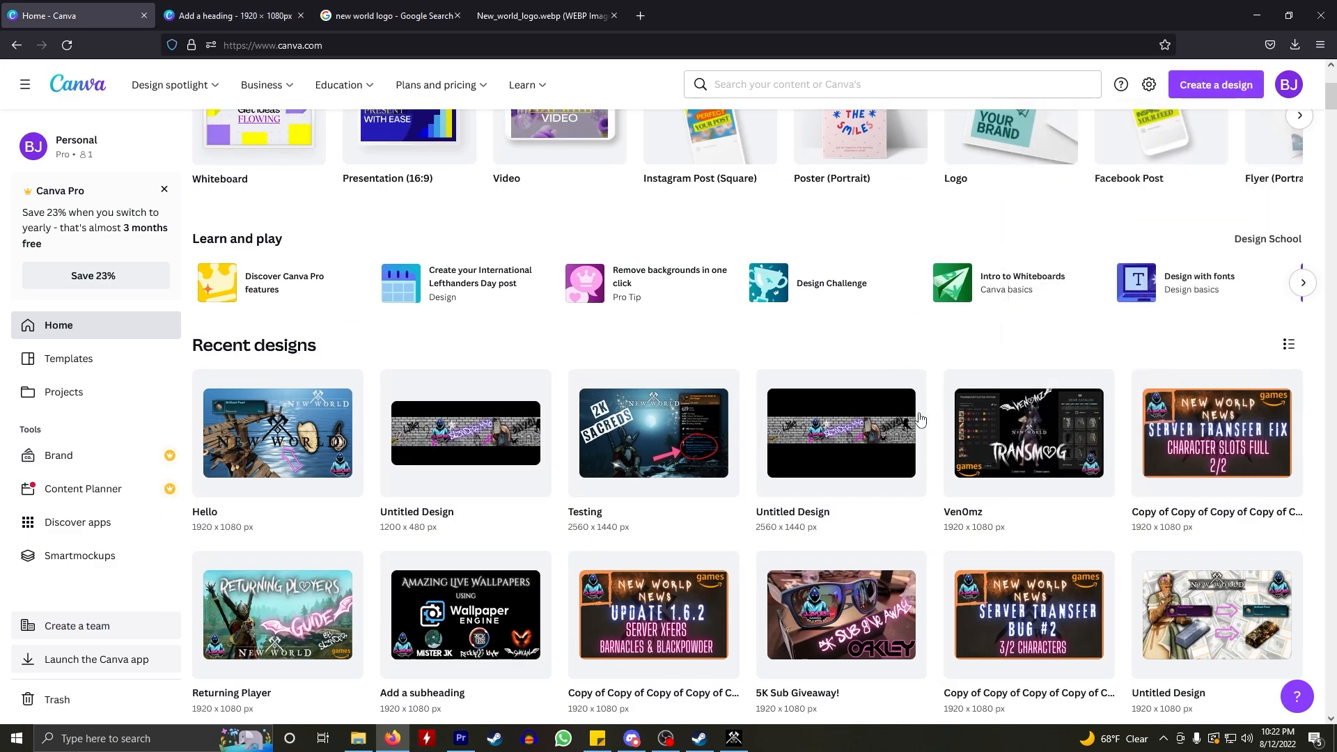
{"action": "scroll", "coordinate": [916, 339], "scroll_direction": "down", "scroll_amount": 4}
{"action": "scroll", "coordinate": [438, 376], "scroll_direction": "down", "scroll_amount": 2}
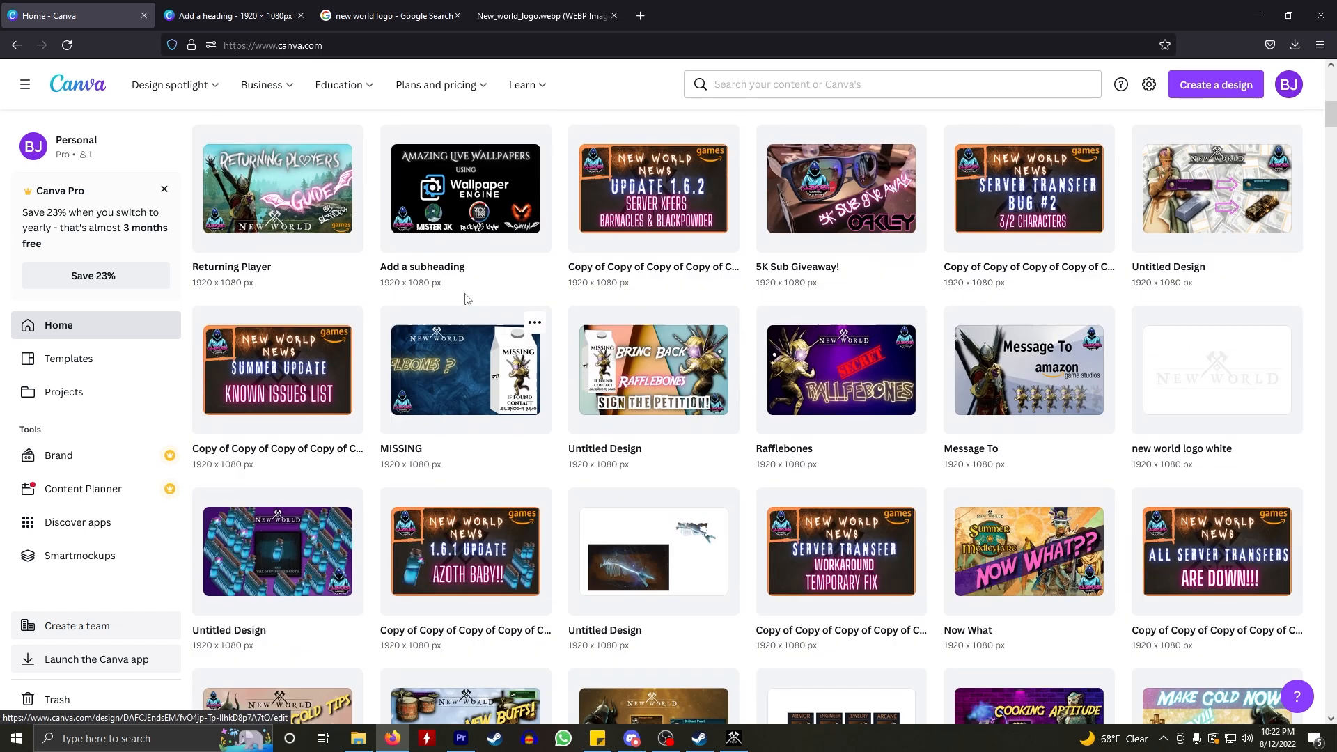
{"action": "left_click", "coordinate": [650, 369]}
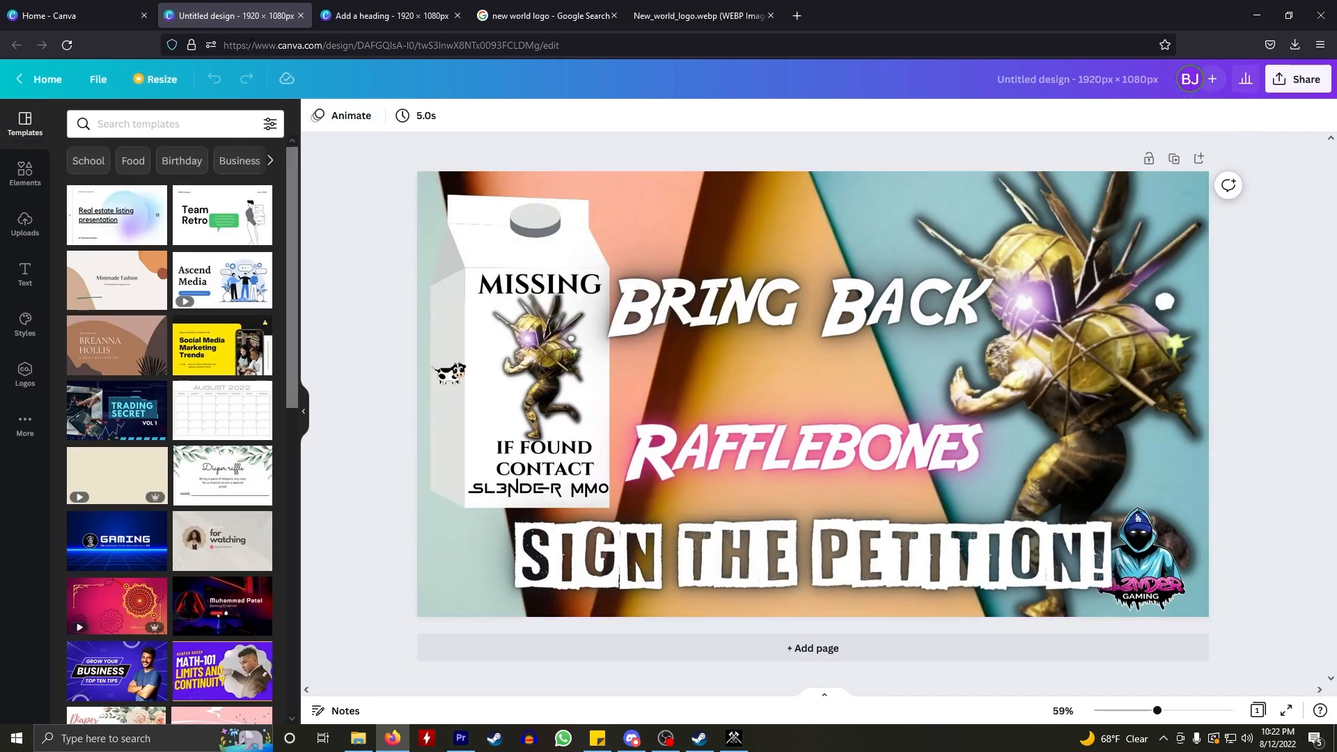
{"action": "left_click", "coordinate": [300, 15]}
- Open the Vial of Suspended Azoth thumbnail to examine its sparkles, close it, and continue through the older recent designs
{"action": "scroll", "coordinate": [650, 360], "scroll_direction": "down", "scroll_amount": 3}
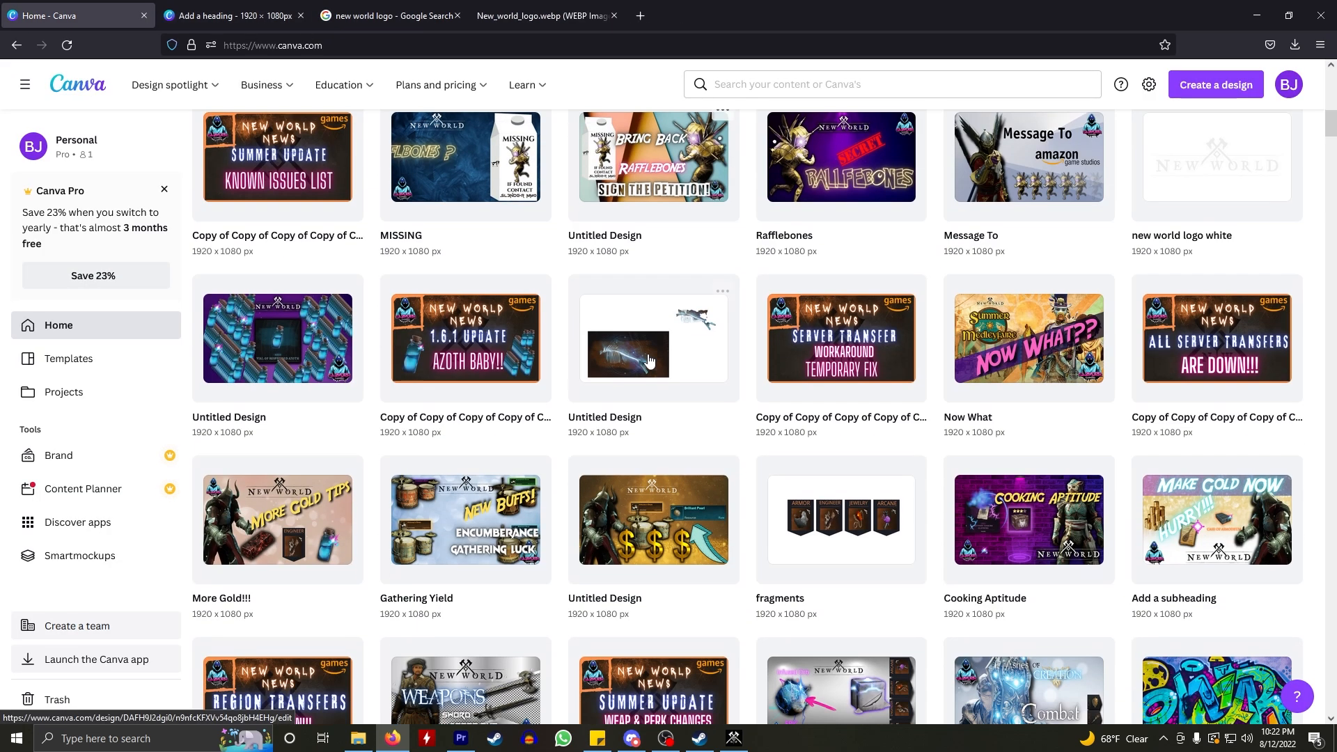
{"action": "left_click", "coordinate": [323, 335]}
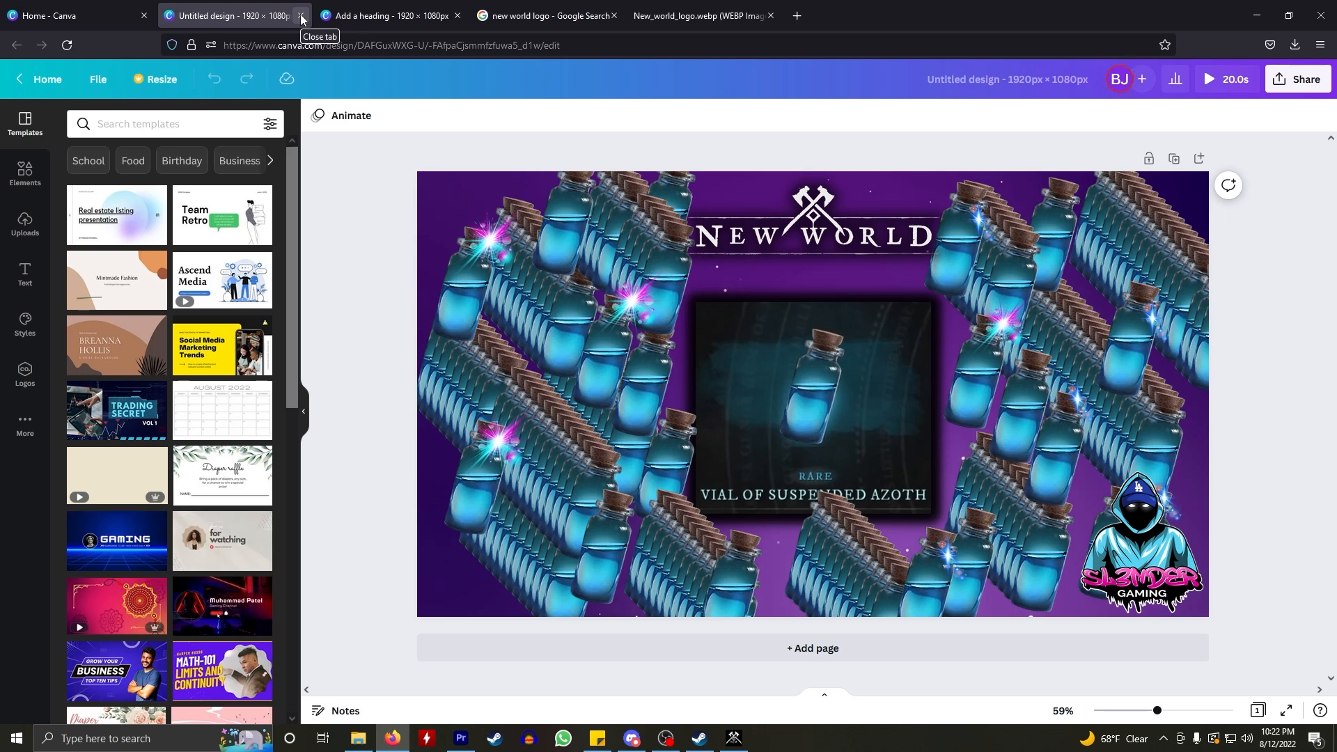
{"action": "left_click", "coordinate": [300, 16]}
{"action": "scroll", "coordinate": [719, 374], "scroll_direction": "down", "scroll_amount": 3}
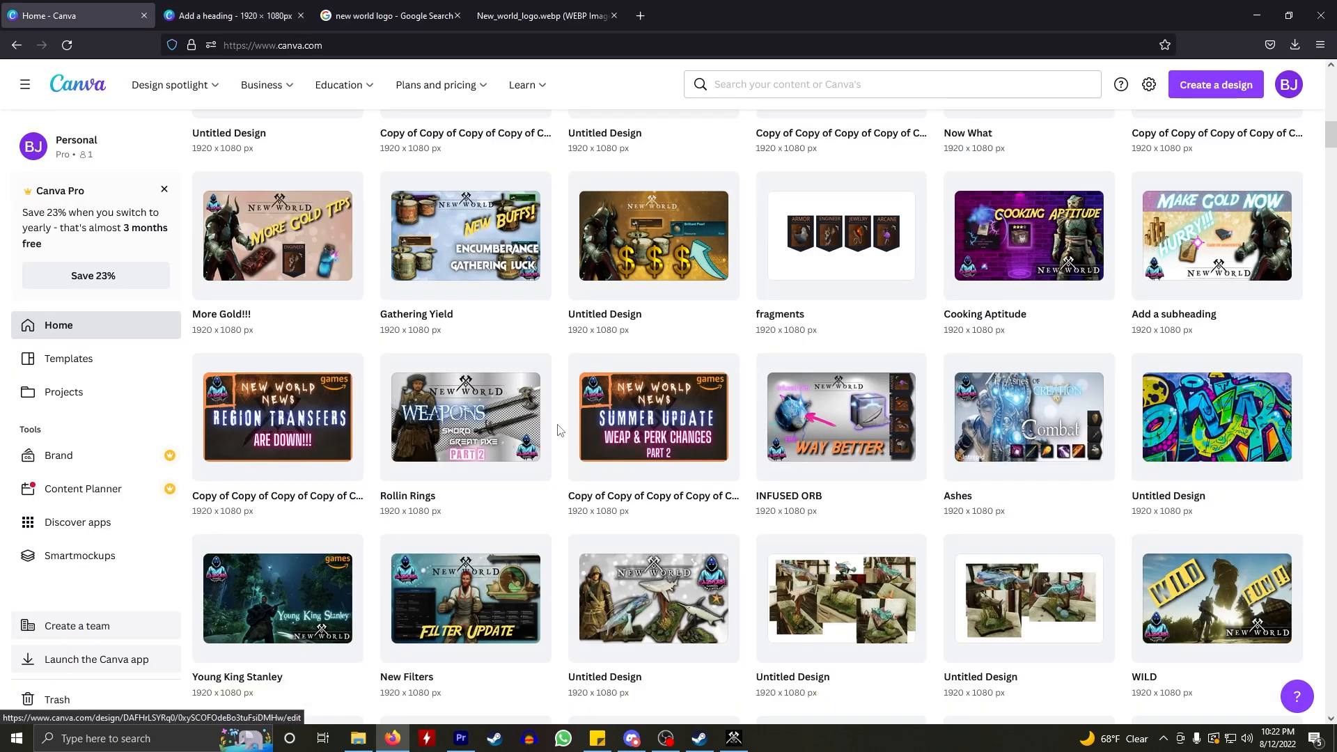
{"action": "left_click", "coordinate": [471, 239]}
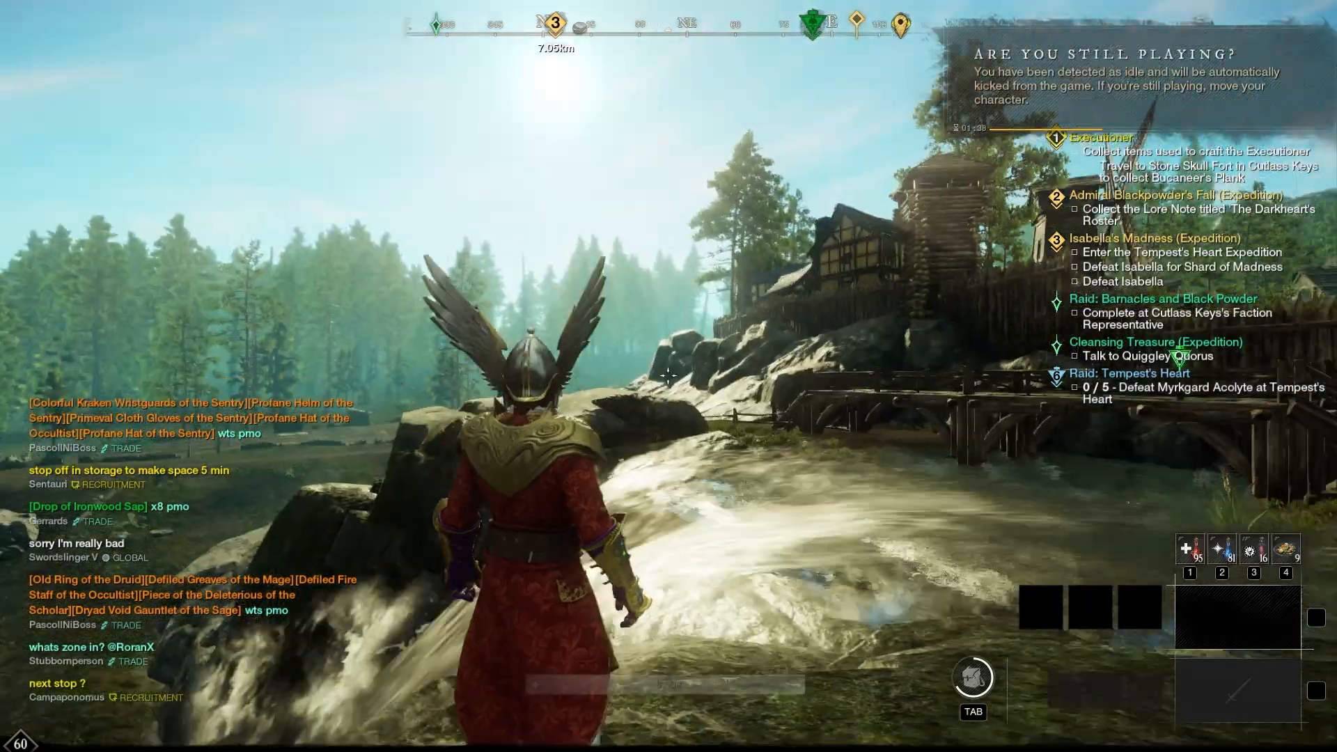
- Open the inventory in New World and copy a screenshot of the Virtuoso's Guitar tooltip header, including its icon, name and rarity
{"action": "key", "text": "Tab"}
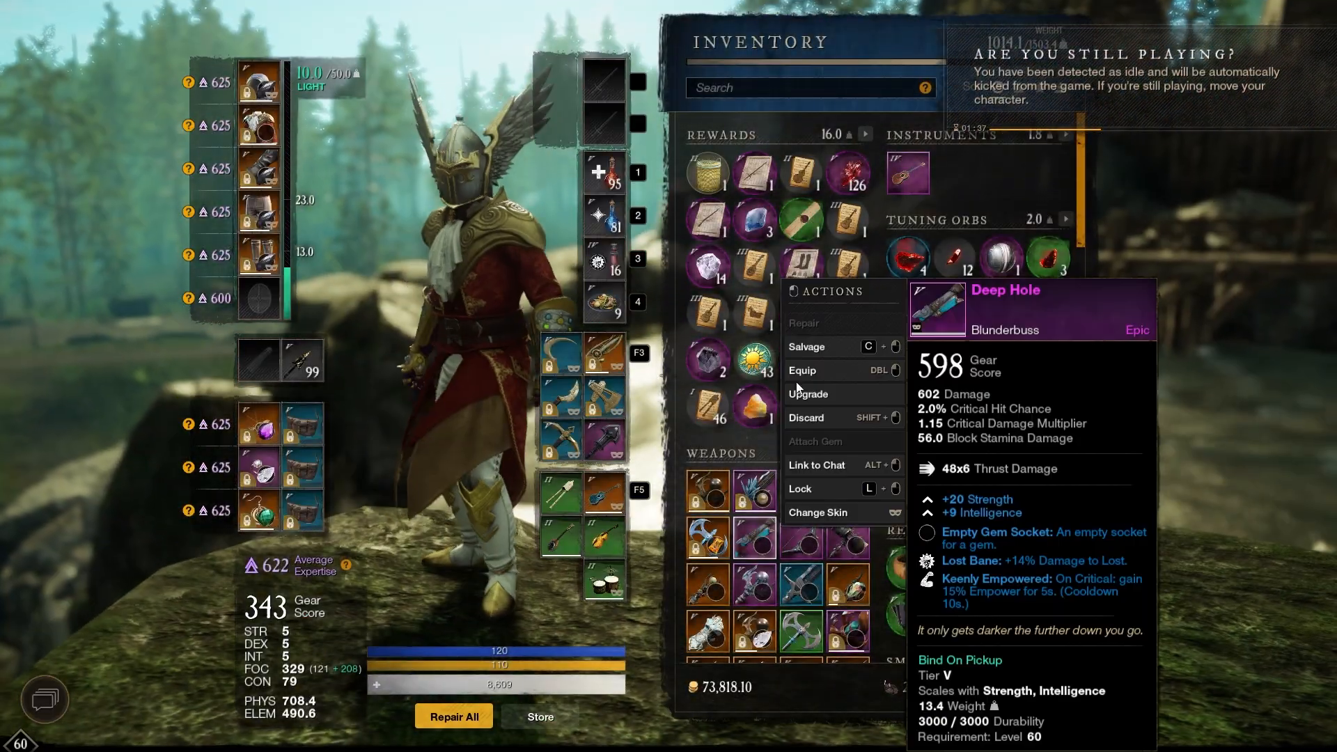
{"action": "mouse_move", "coordinate": [916, 177]}
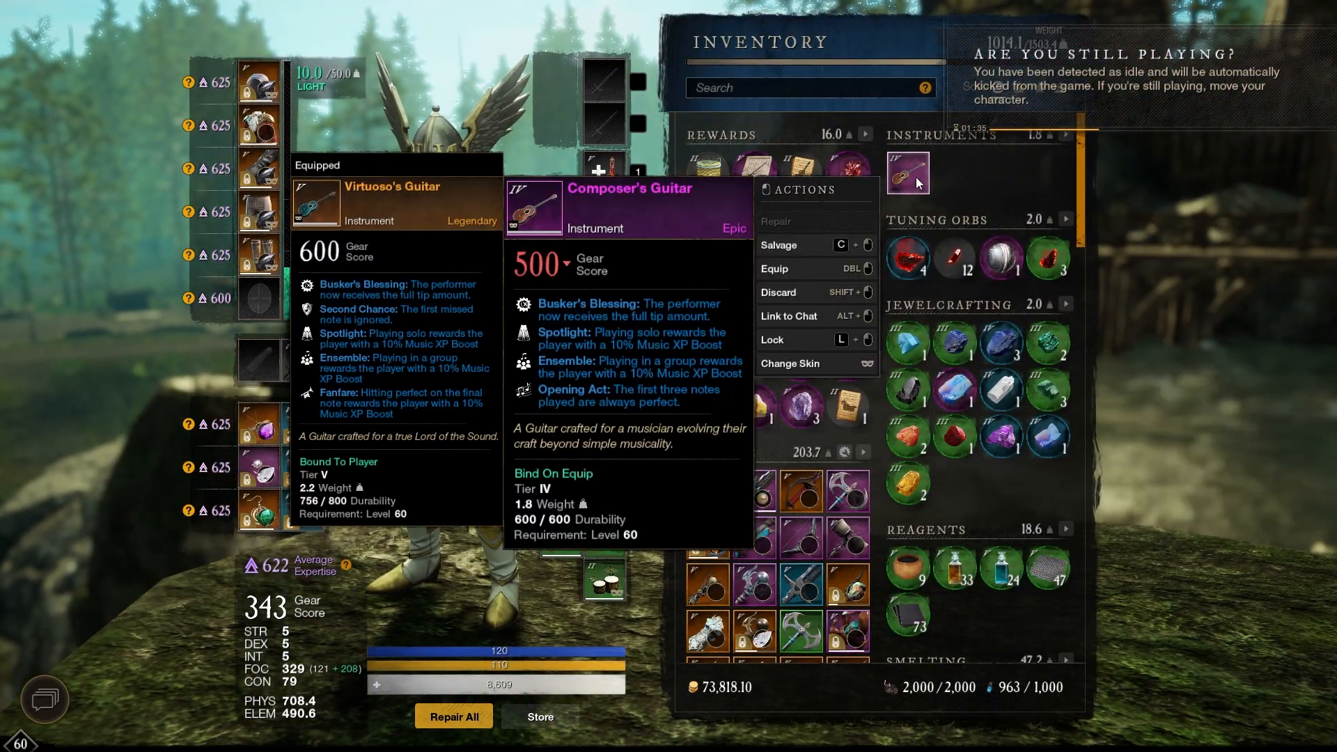
{"action": "key", "text": "Print"}
{"action": "left_click_drag", "start_coordinate": [293, 178], "coordinate": [503, 227]}
{"action": "right_click", "coordinate": [455, 210]}
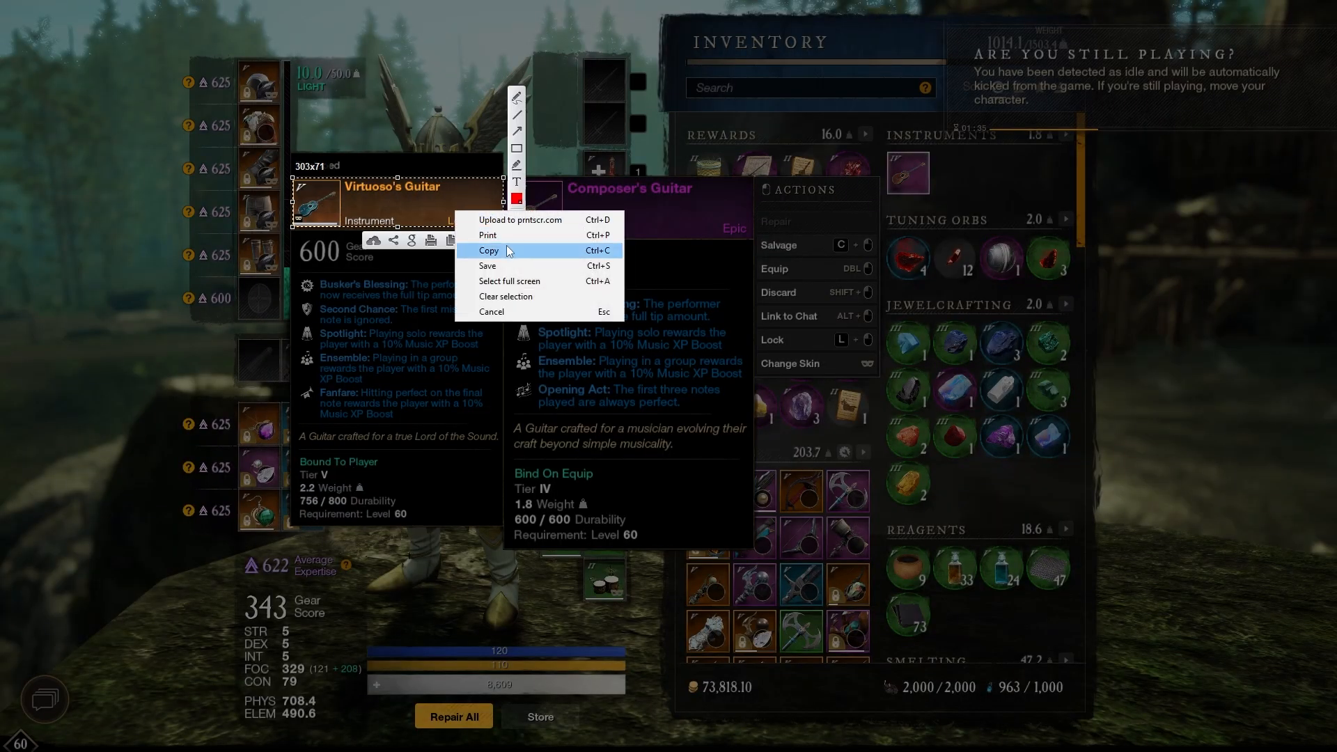
{"action": "left_click", "coordinate": [488, 250]}
- Switch back to Canva and paste the Virtuoso's Guitar screenshot into the Iceburst thumbnail design
{"action": "key", "text": "alt+Tab"}
{"action": "left_click_drag", "start_coordinate": [696, 358], "coordinate": [394, 135]}
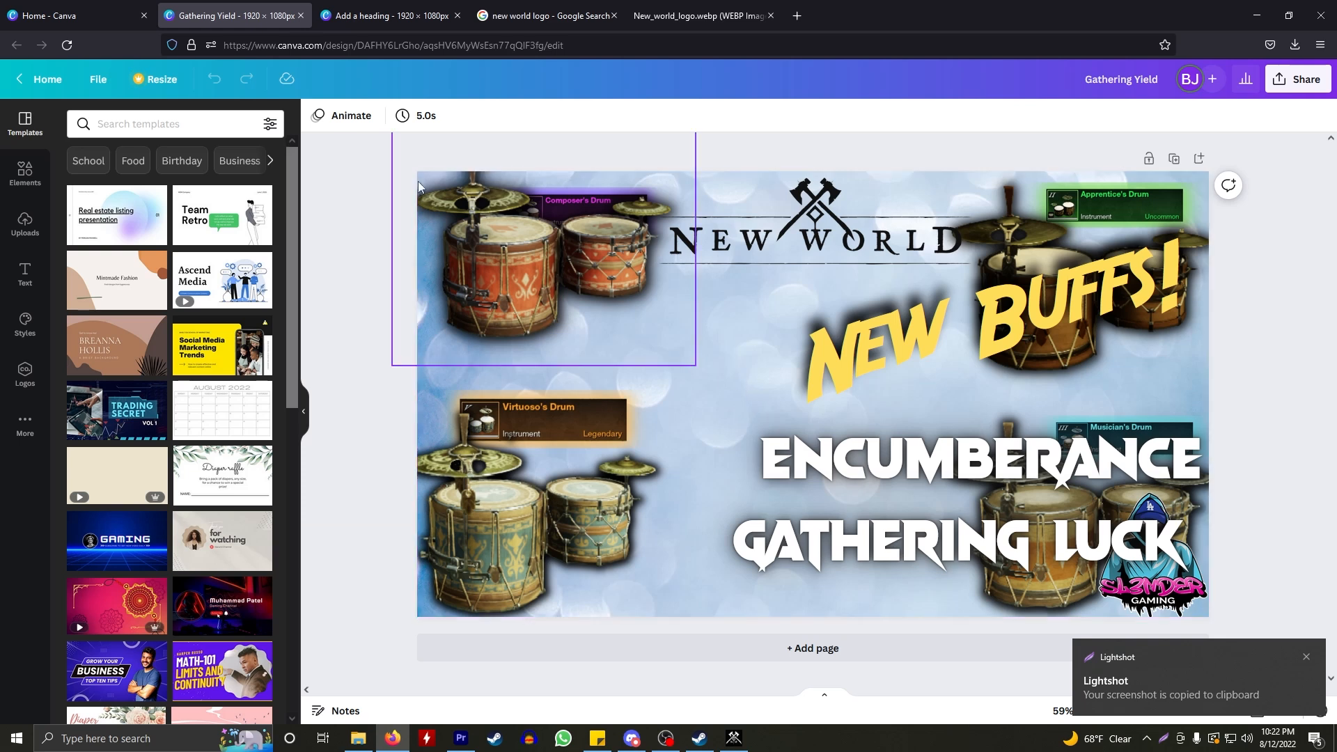
{"action": "left_click", "coordinate": [378, 15]}
{"action": "left_click", "coordinate": [779, 417]}
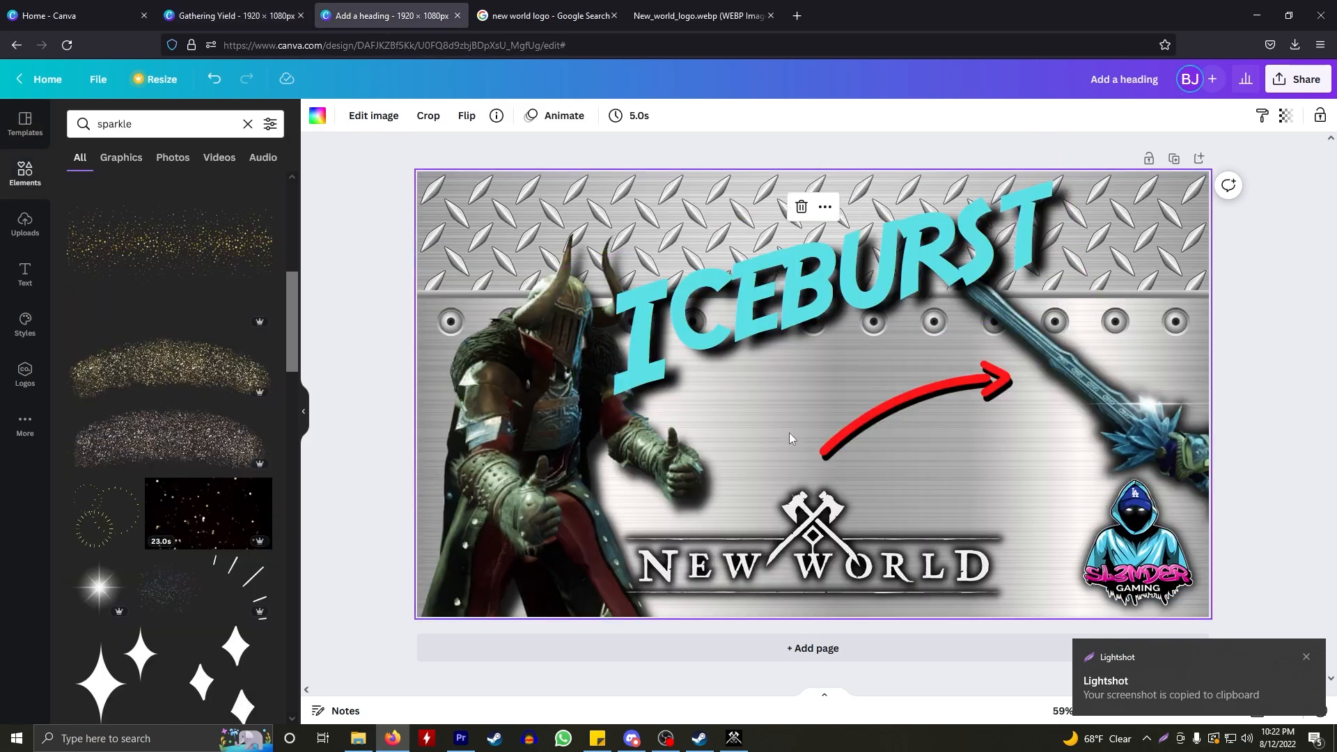
{"action": "key", "text": "ctrl+v"}
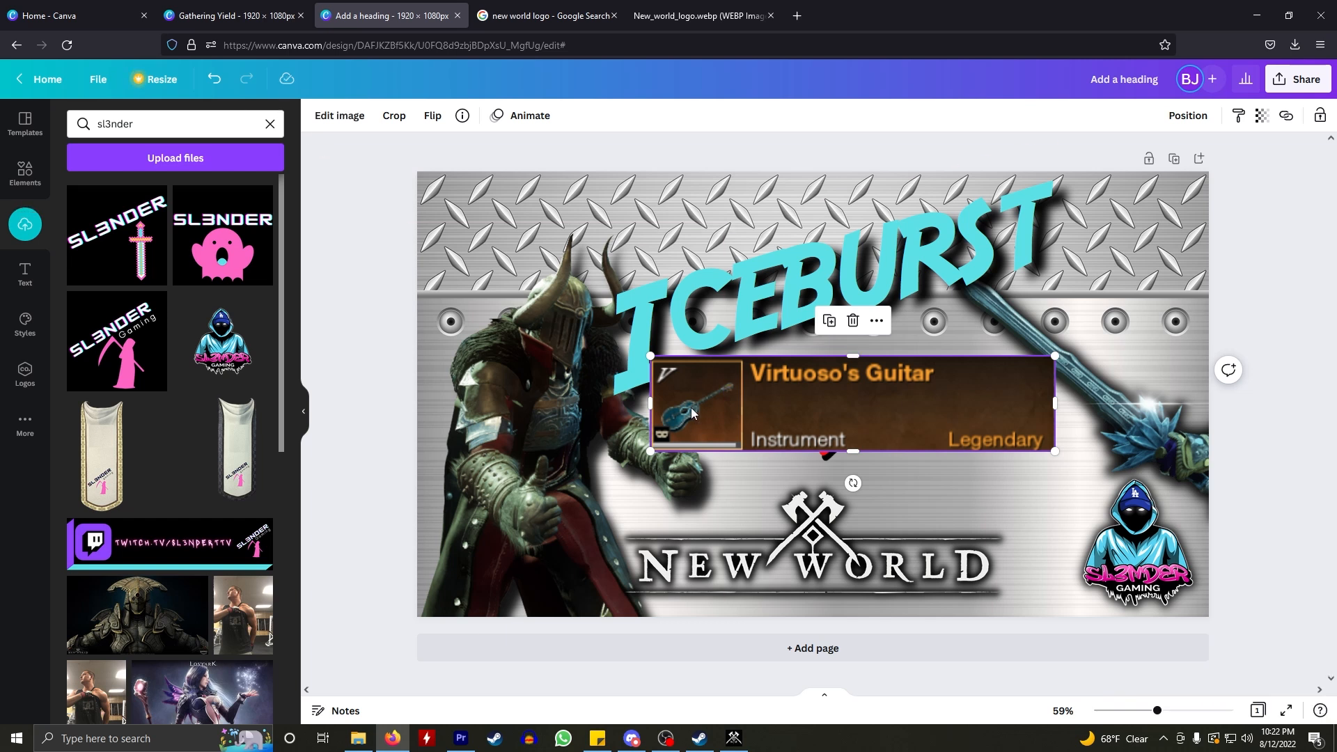
- Crop the pasted screenshot down to the square guitar icon and place it beneath the Iceburst title
{"action": "left_click_drag", "start_coordinate": [1055, 406], "coordinate": [744, 406]}
{"action": "left_click_drag", "start_coordinate": [1156, 710], "coordinate": [1182, 710]}
{"action": "left_click_drag", "start_coordinate": [576, 325], "coordinate": [576, 334]}
{"action": "left_click_drag", "start_coordinate": [485, 422], "coordinate": [487, 421]}
{"action": "left_click_drag", "start_coordinate": [581, 516], "coordinate": [587, 510]}
{"action": "left_click_drag", "start_coordinate": [678, 422], "coordinate": [674, 424]}
{"action": "left_click", "coordinate": [758, 410]}
{"action": "left_click_drag", "start_coordinate": [632, 479], "coordinate": [741, 464]}
- Apply a black Glow shadow to the guitar icon with size 10, transparency 92 and blur 8
{"action": "left_click", "coordinate": [340, 116]}
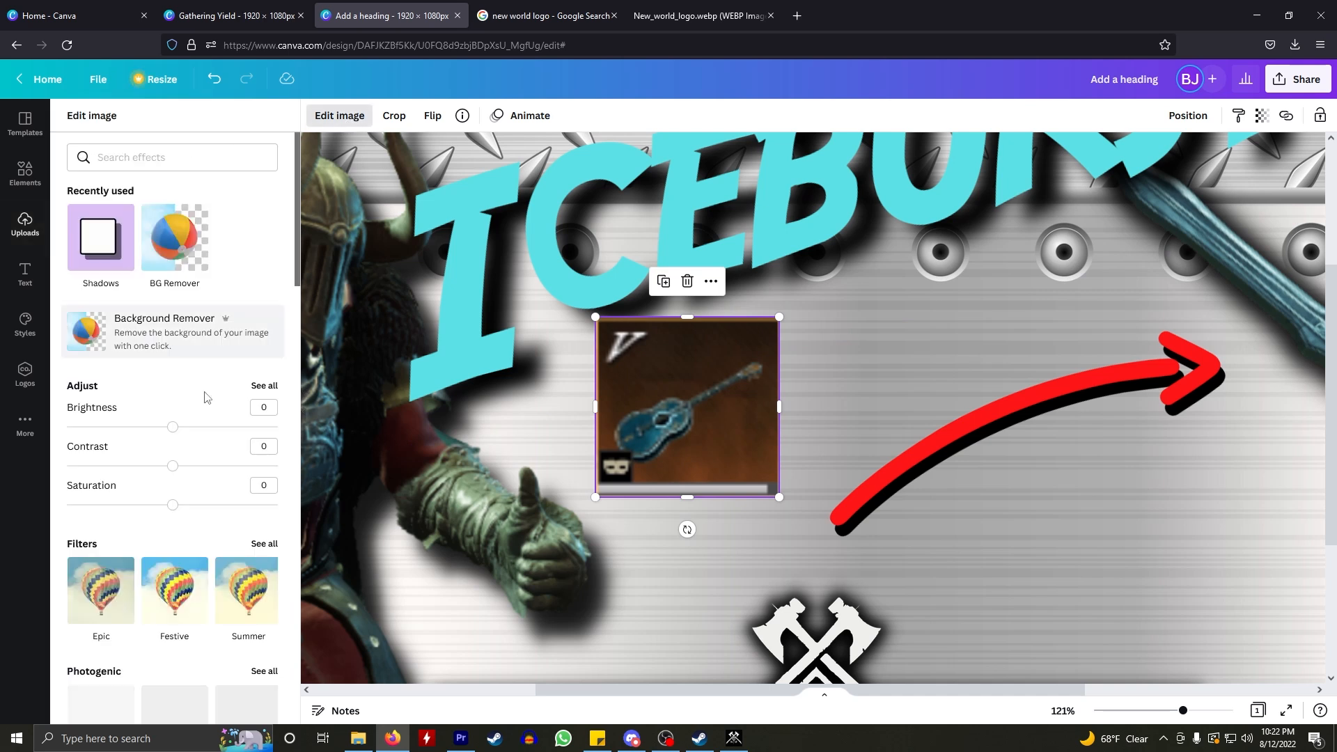
{"action": "left_click", "coordinate": [139, 230]}
{"action": "left_click", "coordinate": [175, 182]}
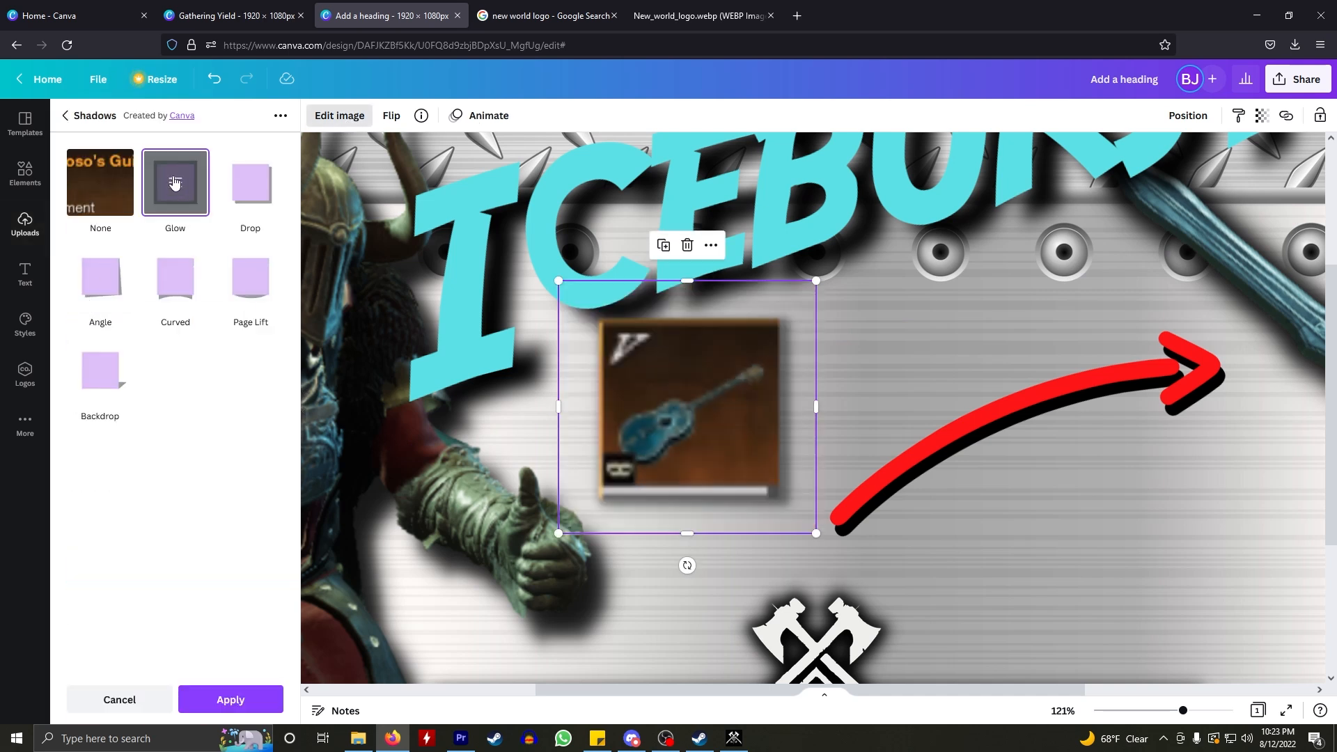
{"action": "left_click_drag", "start_coordinate": [108, 181], "coordinate": [124, 189]}
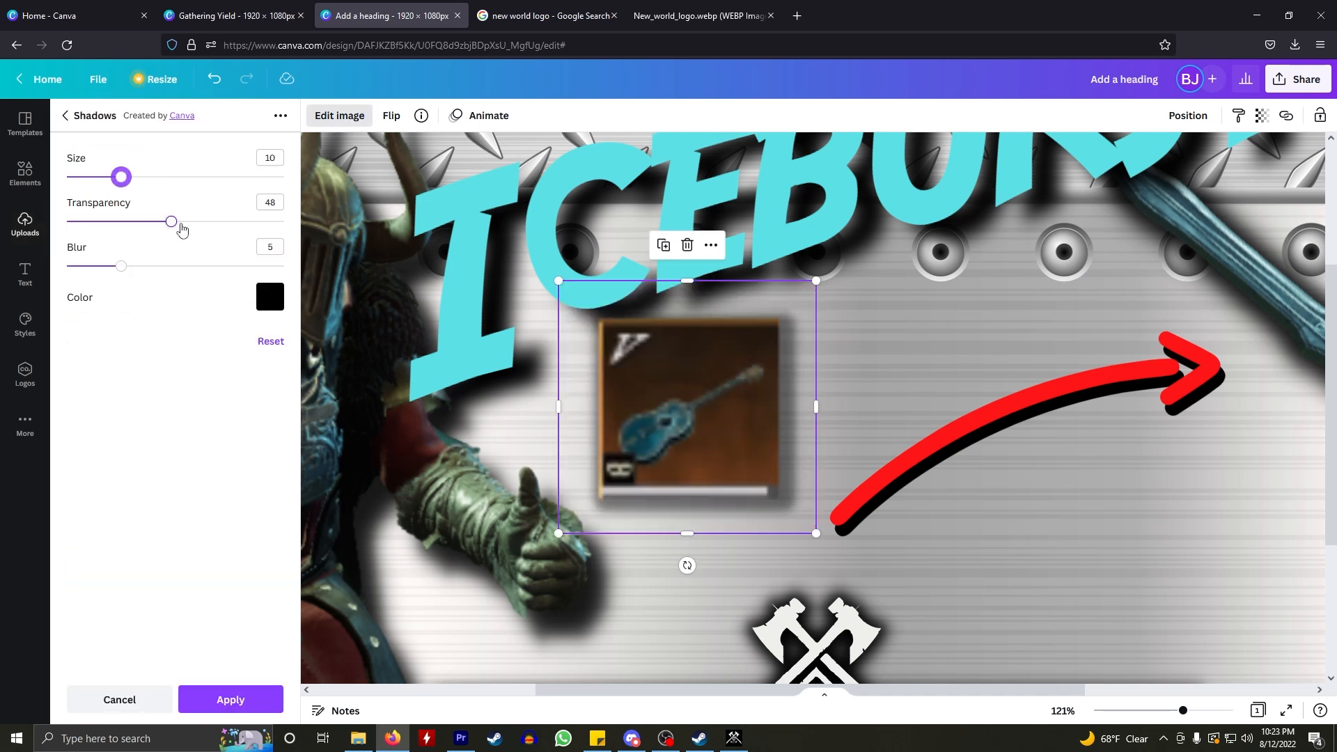
{"action": "left_click_drag", "start_coordinate": [181, 229], "coordinate": [267, 223]}
{"action": "left_click_drag", "start_coordinate": [129, 271], "coordinate": [153, 266]}
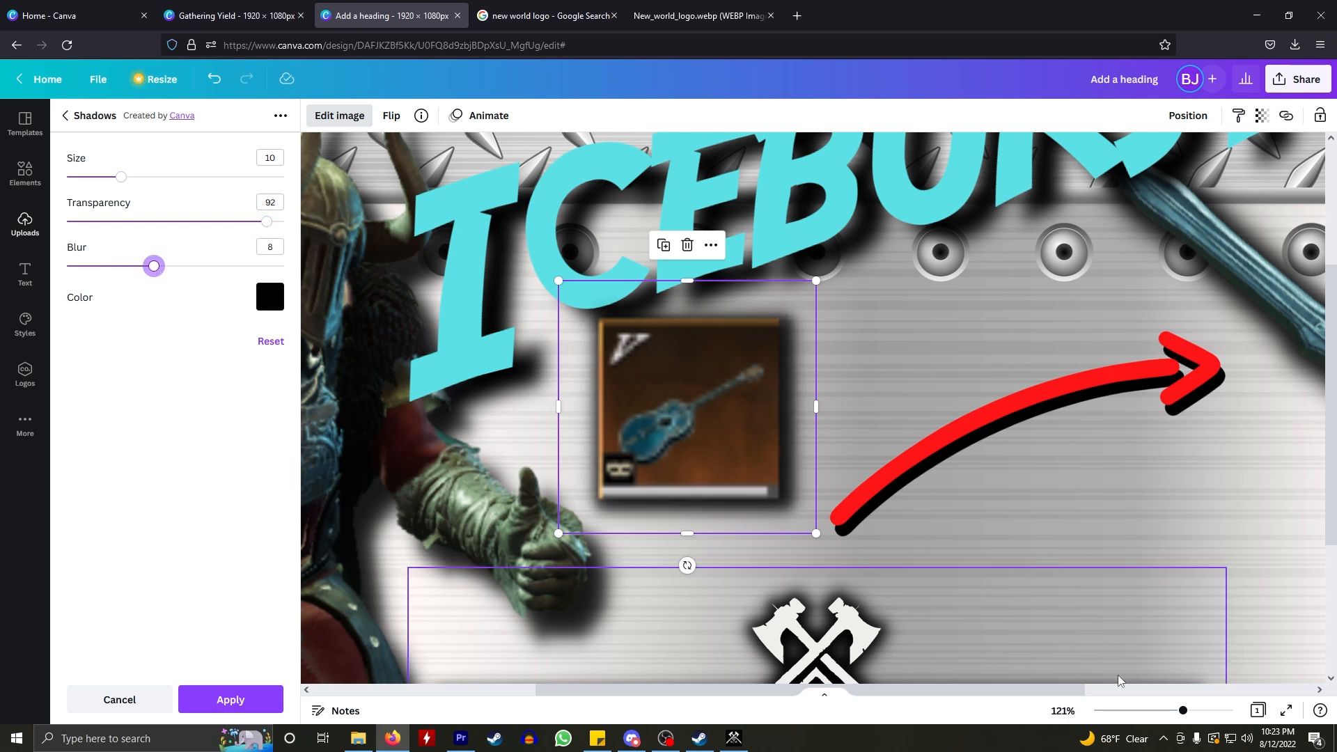
{"action": "left_click", "coordinate": [279, 701]}
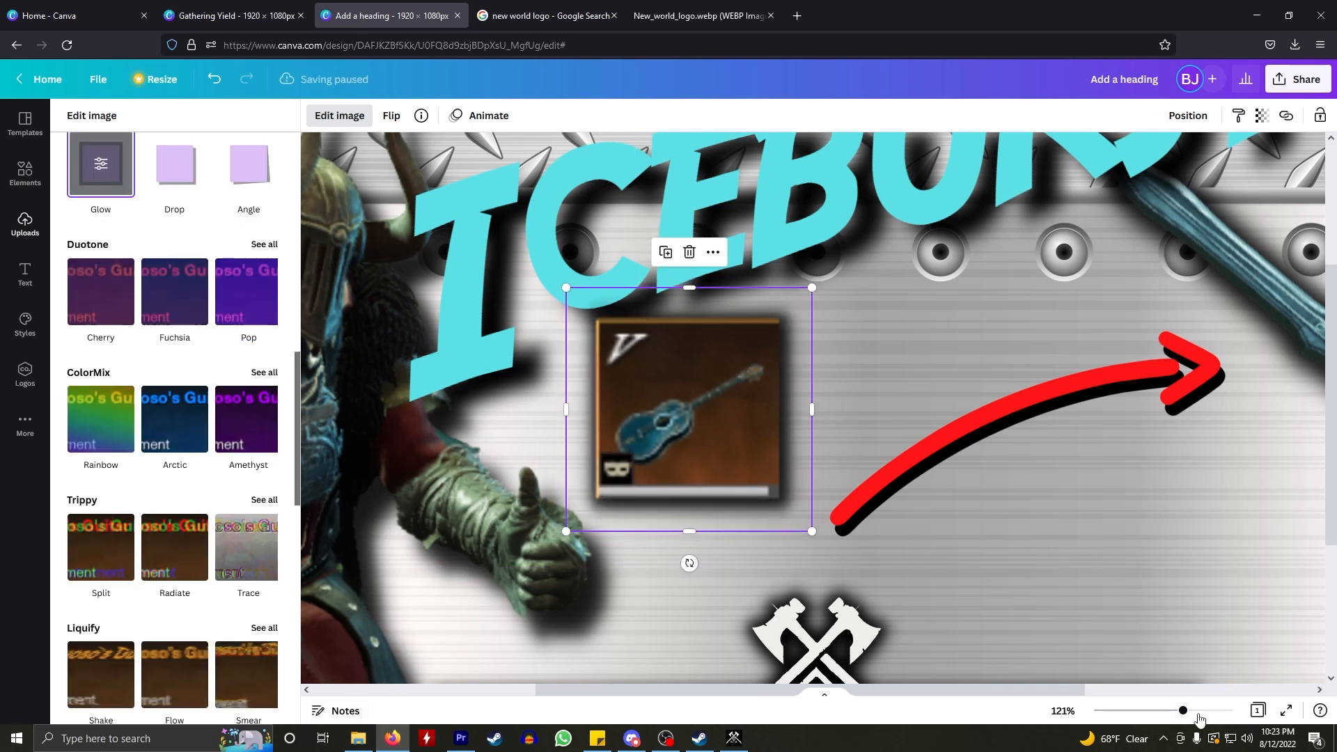
- Move the guitar icon below the red arrow's tip, beside the Sl3nder logo, and delete it from the design
{"action": "left_click_drag", "start_coordinate": [1182, 710], "coordinate": [1148, 712]}
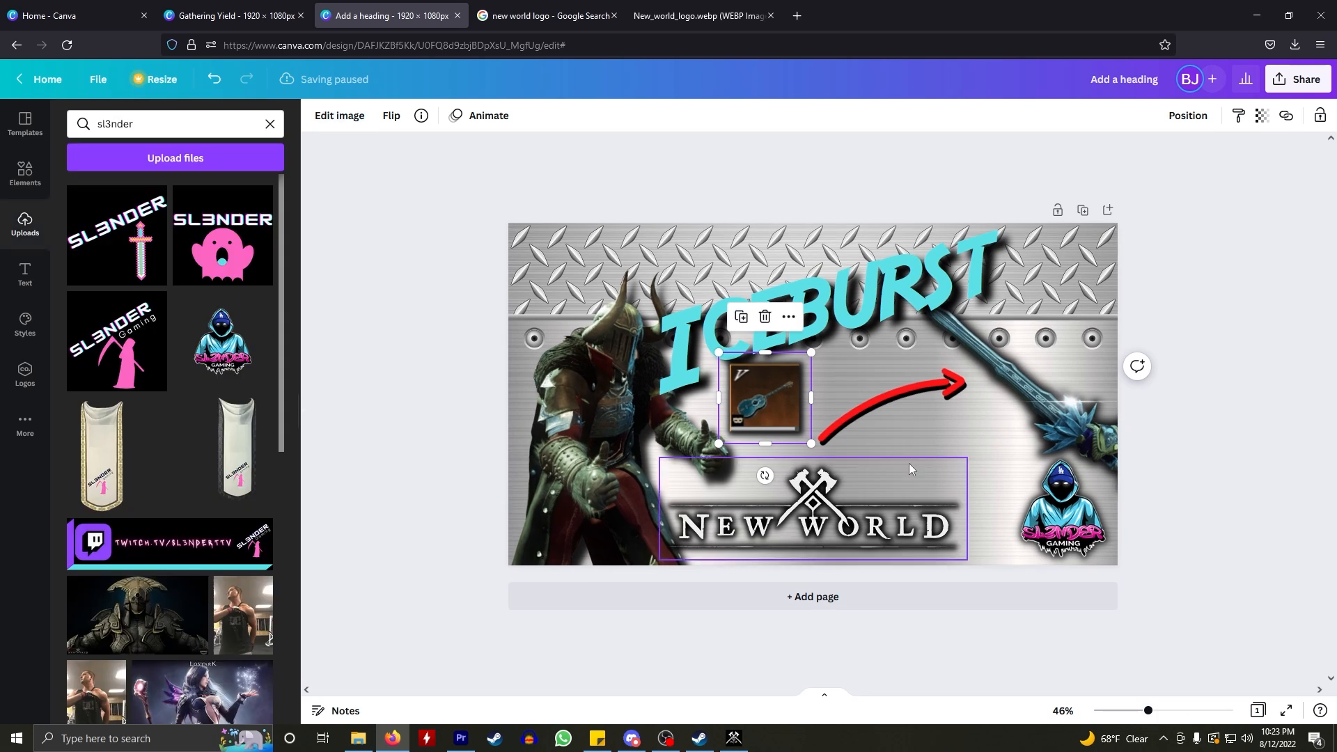
{"action": "left_click", "coordinate": [952, 413]}
{"action": "left_click_drag", "start_coordinate": [781, 407], "coordinate": [982, 463]}
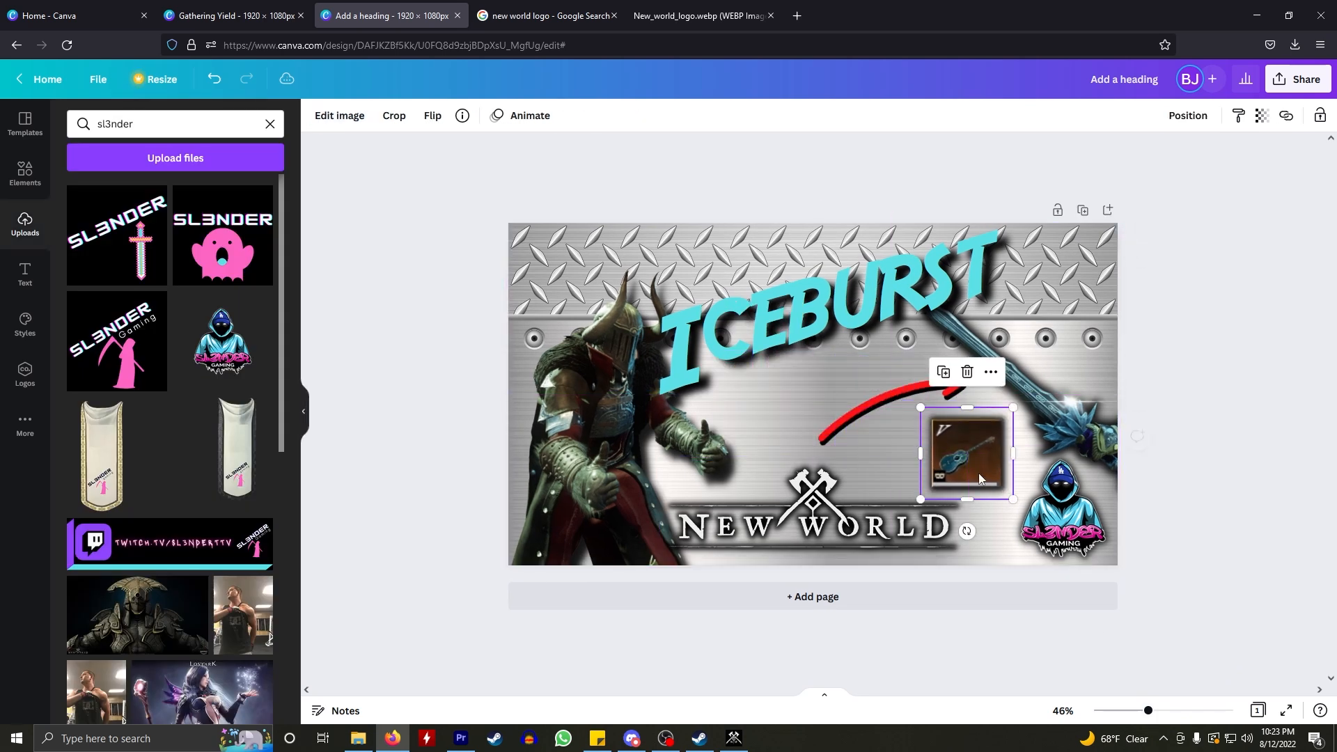
{"action": "left_click", "coordinate": [855, 460]}
{"action": "left_click", "coordinate": [961, 466]}
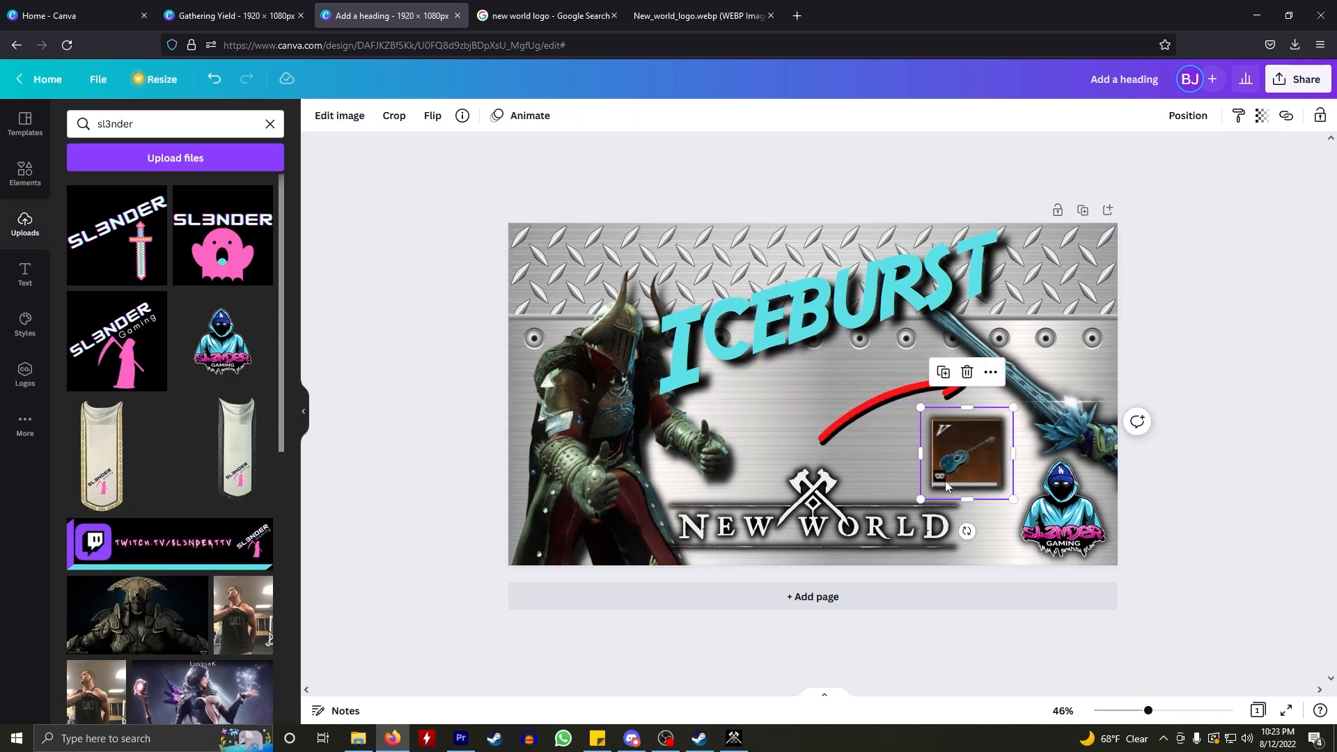
{"action": "left_click", "coordinate": [942, 373]}
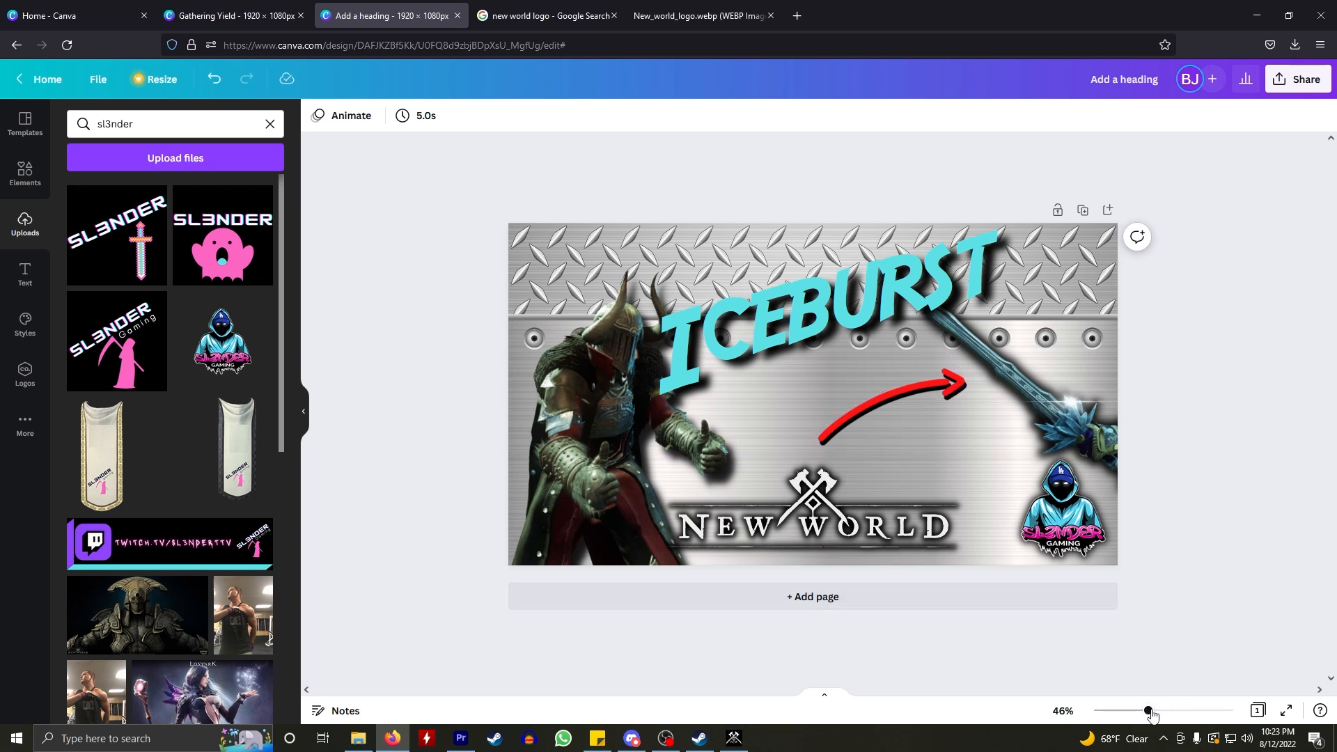
{"action": "left_click_drag", "start_coordinate": [1149, 712], "coordinate": [1160, 711]}
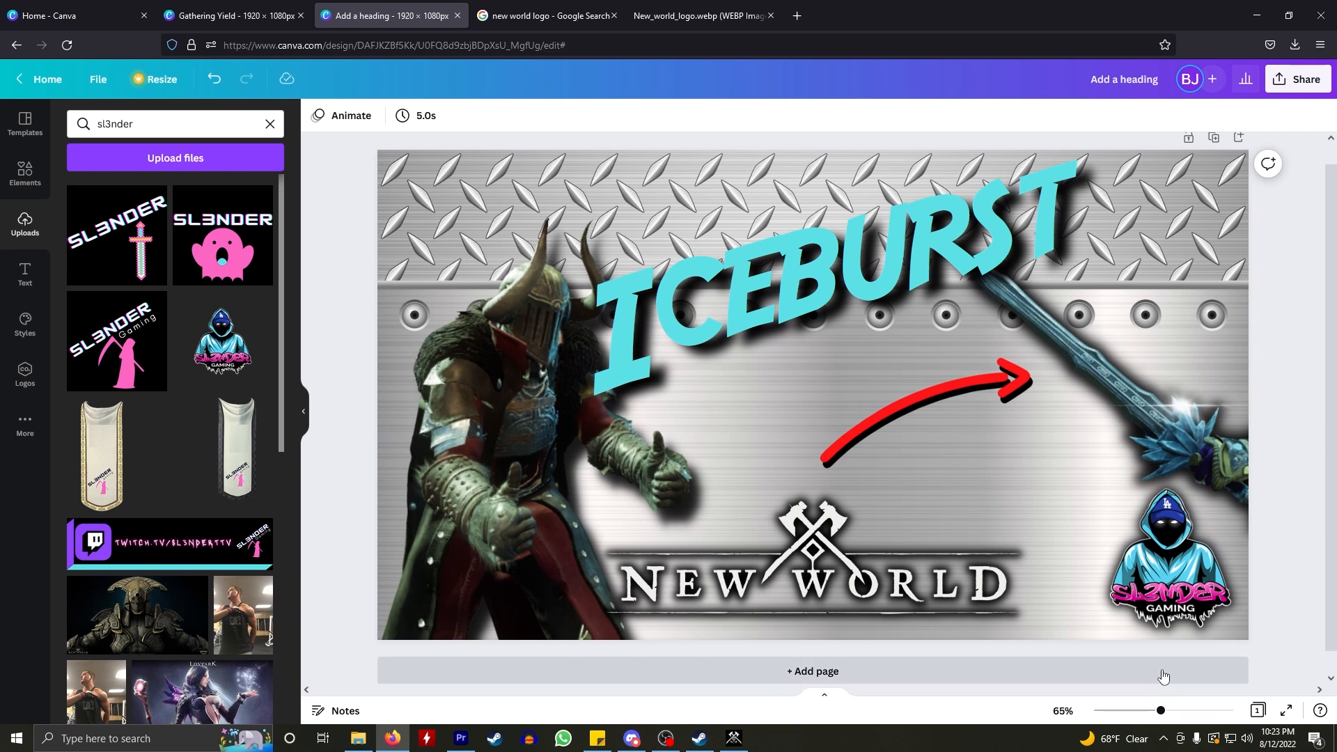